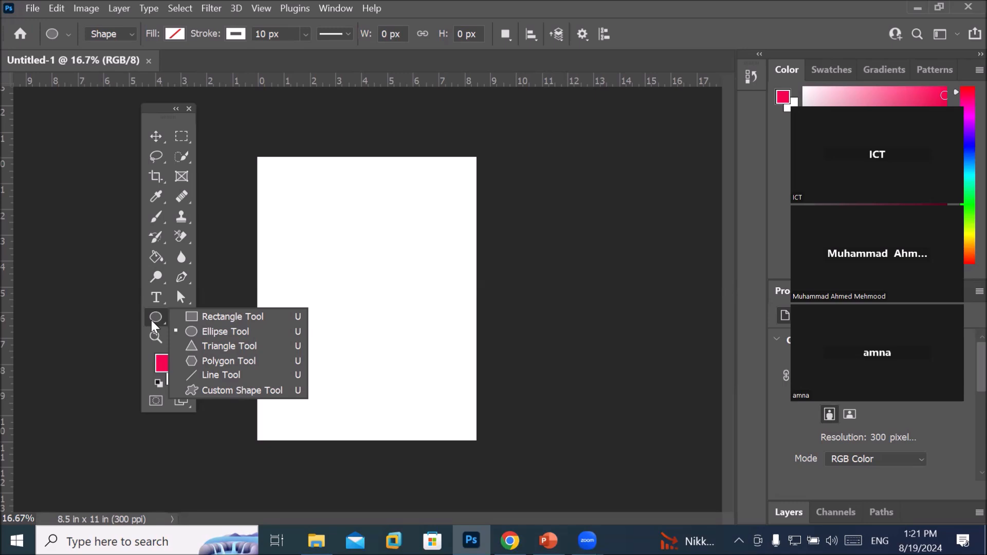
# Step: Examine the Custom Shape tool's shape library, its options for importing shapes and the Edit commands
pyautogui.click(196, 388)
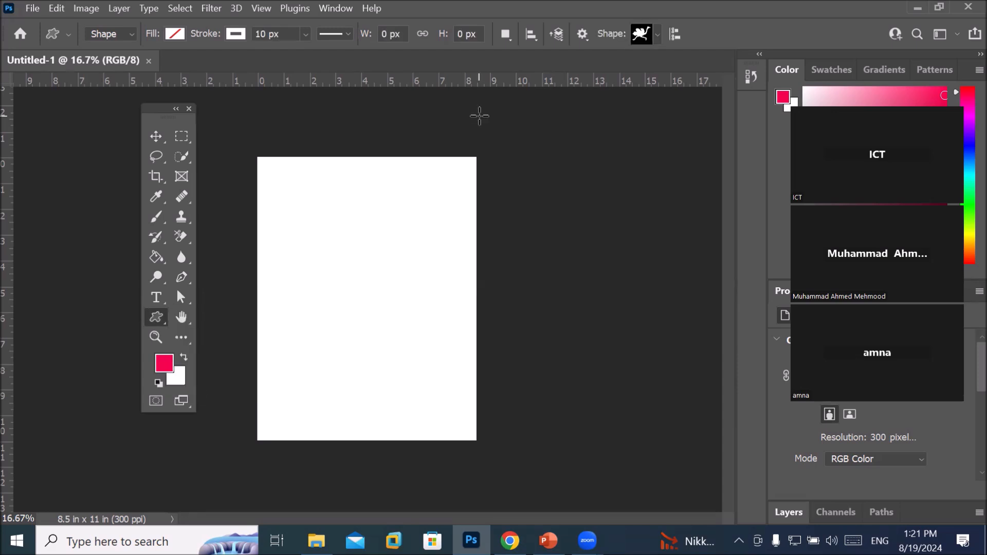
pyautogui.click(658, 35)
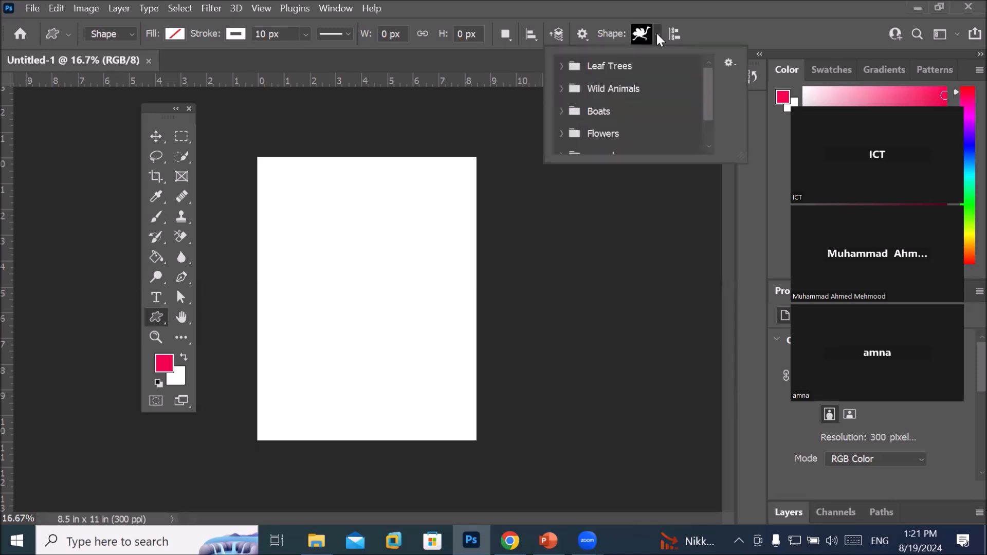
pyautogui.click(730, 64)
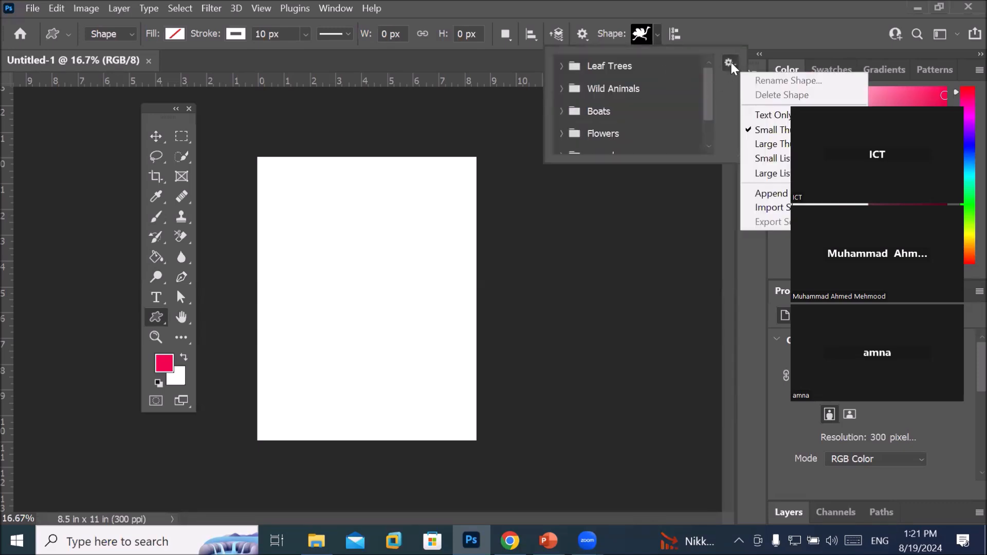
pyautogui.click(784, 208)
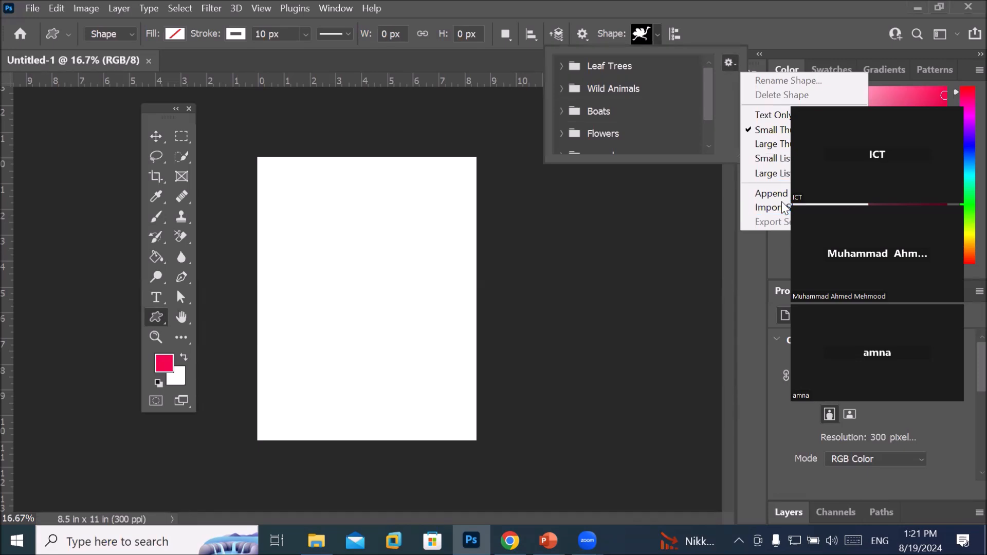
pyautogui.click(55, 9)
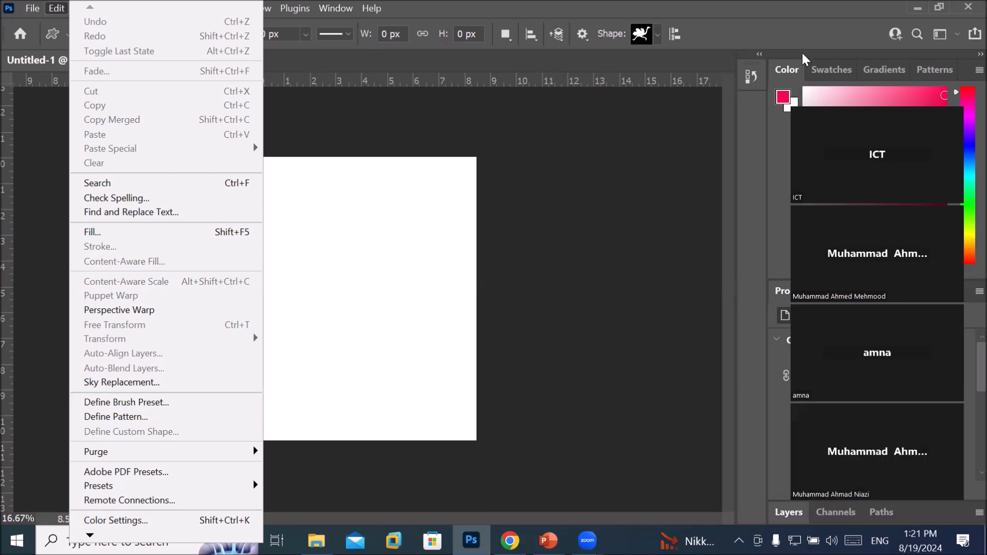
pyautogui.click(807, 81)
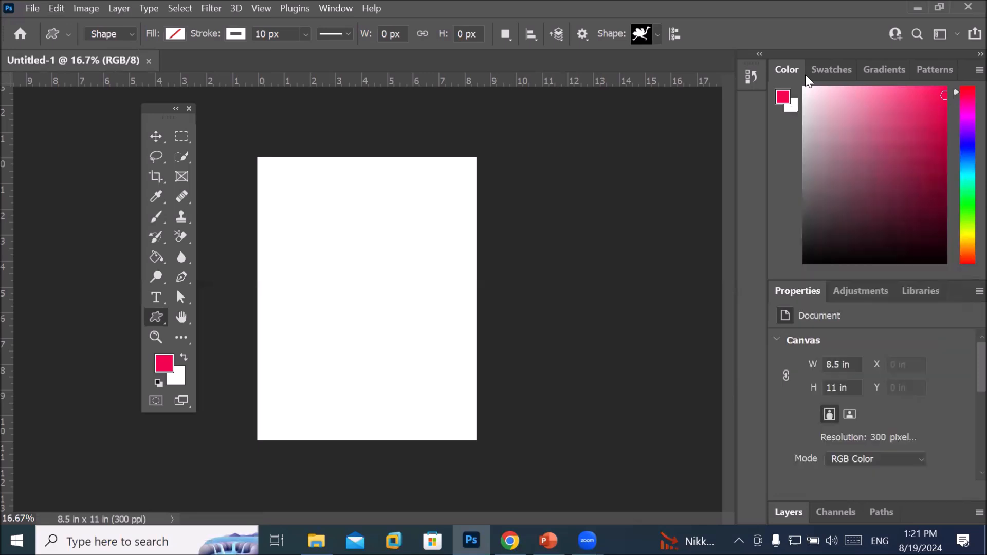
# Step: Draw a rectangle about 1138 by 1500 px on the left half of the page
pyautogui.rightClick(156, 321)
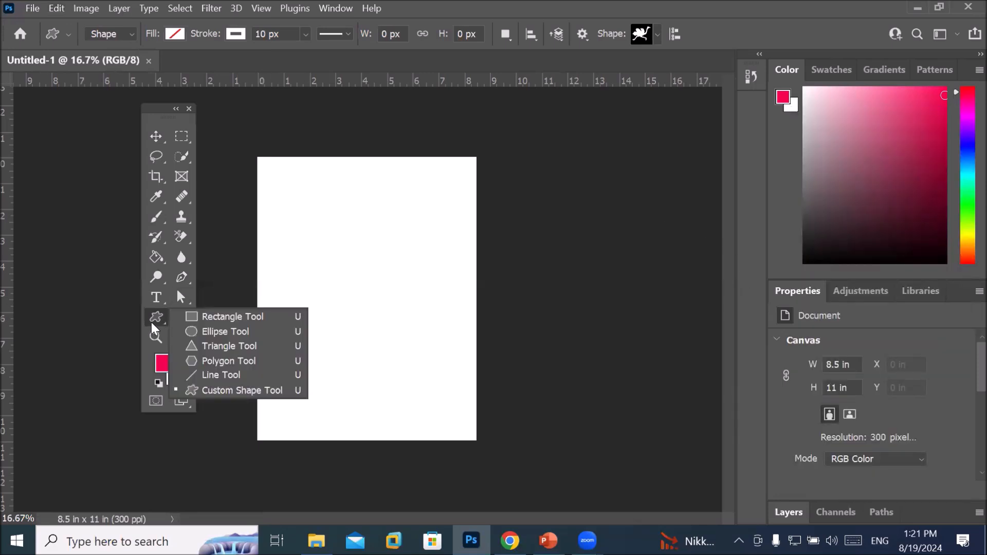
pyautogui.click(217, 316)
pyautogui.moveTo(280, 227); pyautogui.dragTo(378, 355)
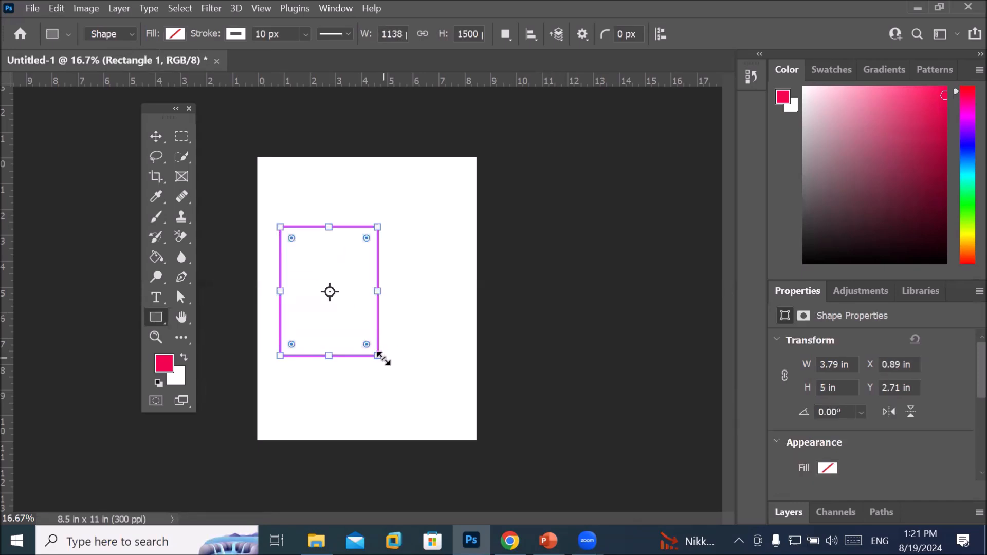
# Step: Float the Properties panel beside the canvas and collapse its Transform section
pyautogui.rightClick(161, 320)
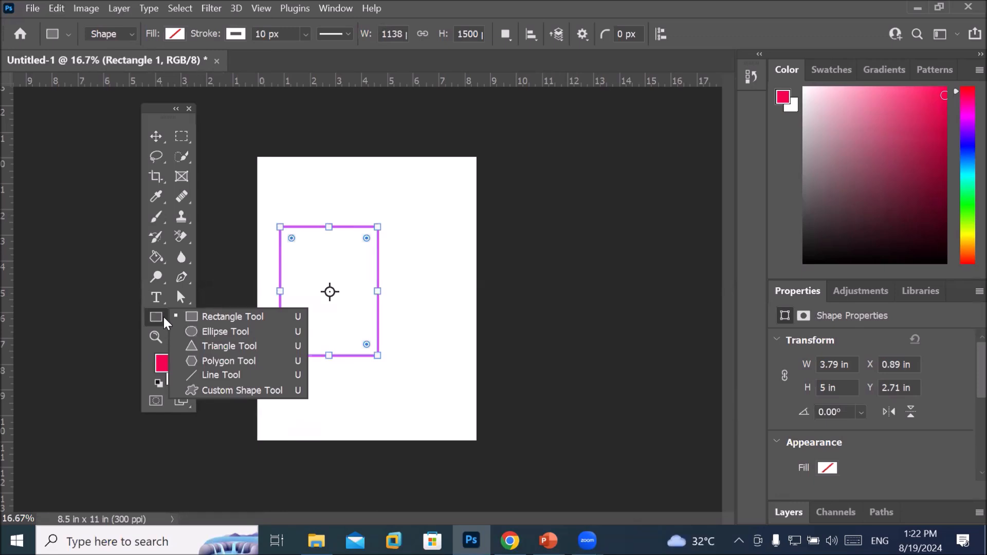
pyautogui.moveTo(777, 292)
pyautogui.mouseDown()
pyautogui.moveTo(612, 225)
pyautogui.moveTo(530, 152)
pyautogui.moveTo(493, 141)
pyautogui.mouseUp()
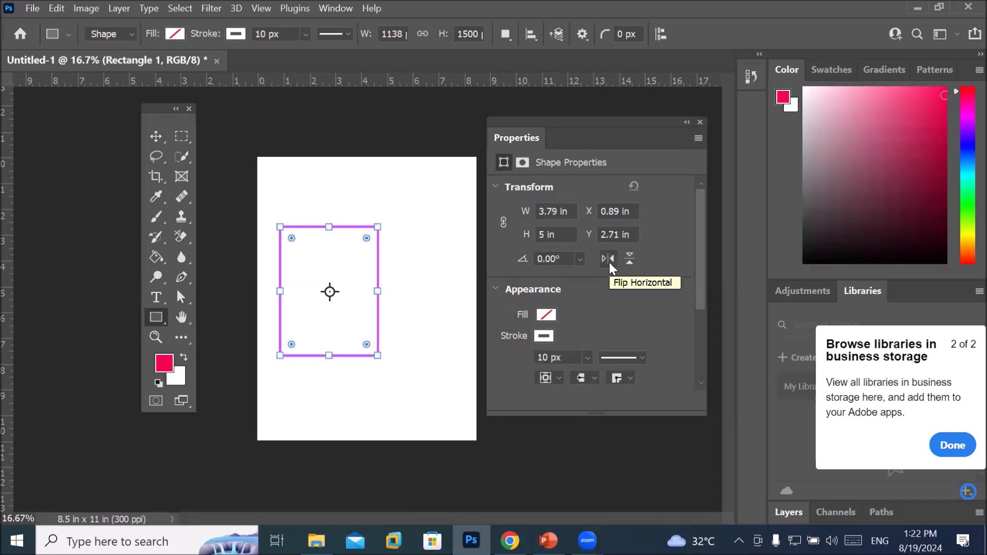
pyautogui.click(494, 187)
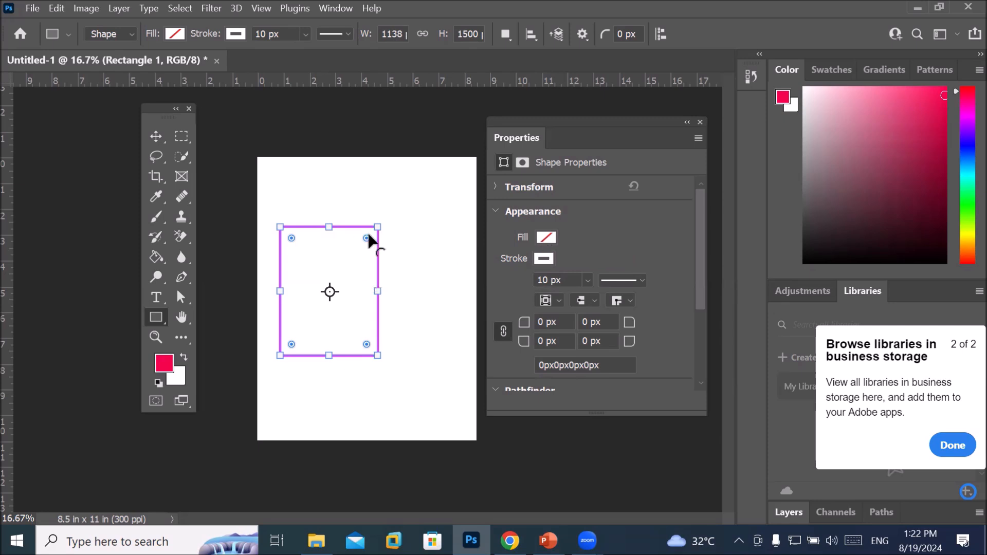
# Step: Set the rectangle's stroke to pinkish red and its fill to blue from the recently used colors
pyautogui.click(544, 261)
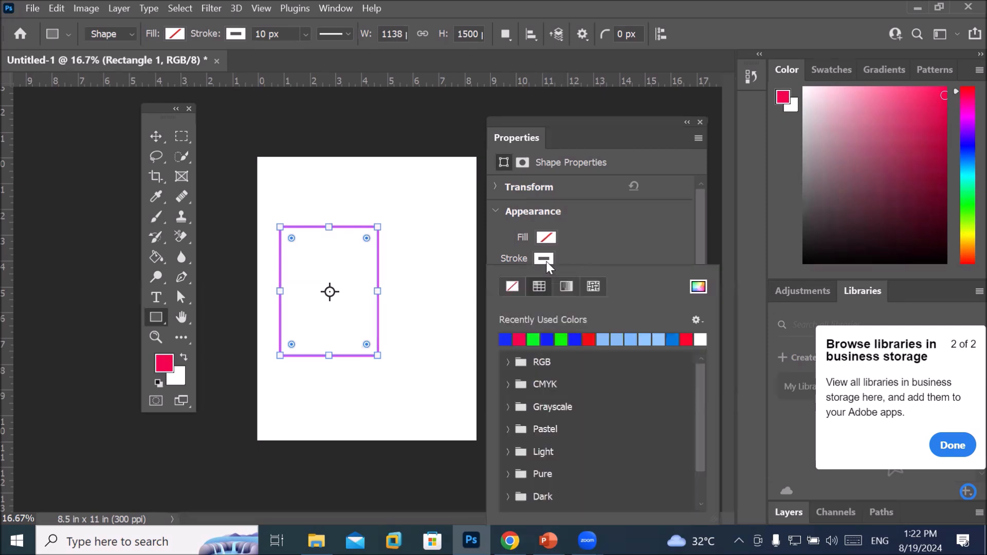
pyautogui.click(519, 338)
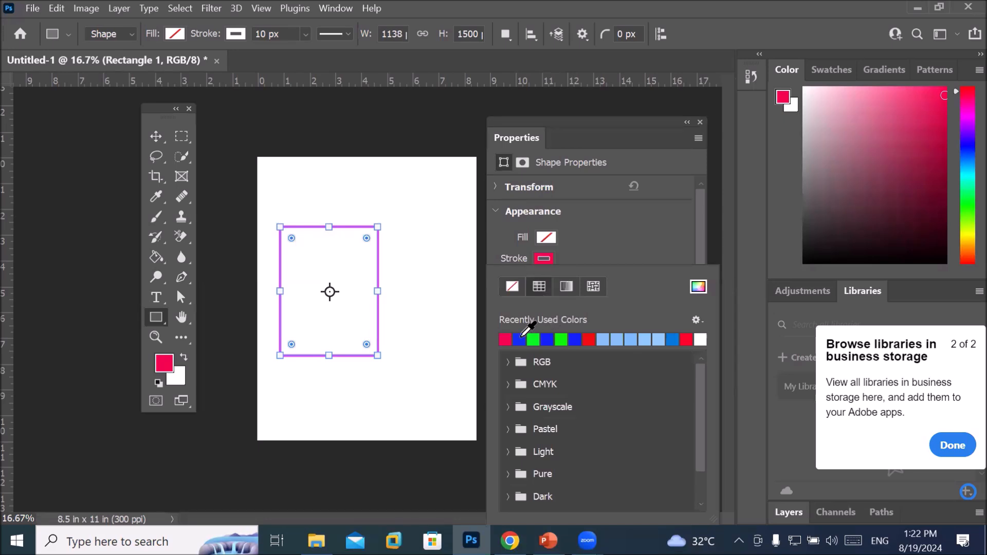
pyautogui.click(569, 246)
pyautogui.click(549, 238)
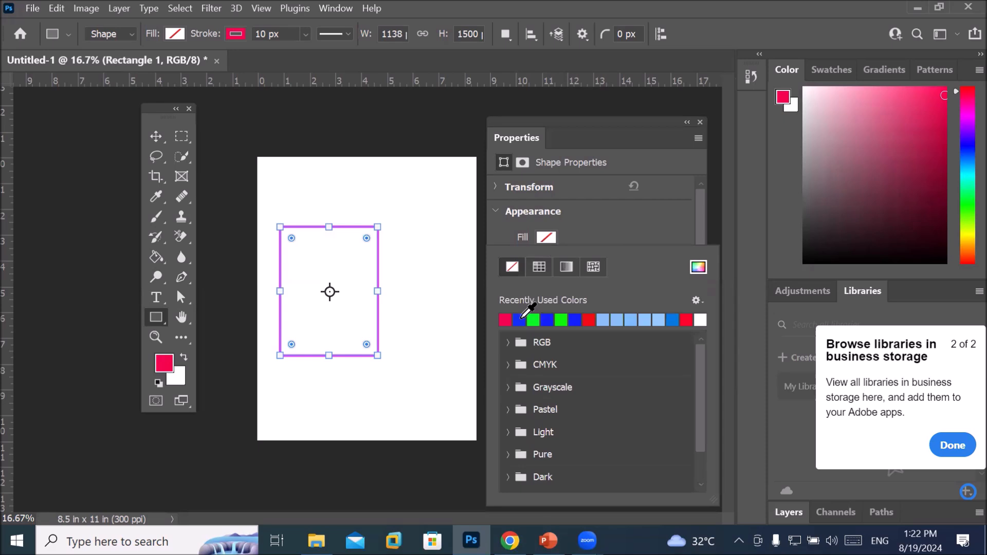
pyautogui.click(520, 319)
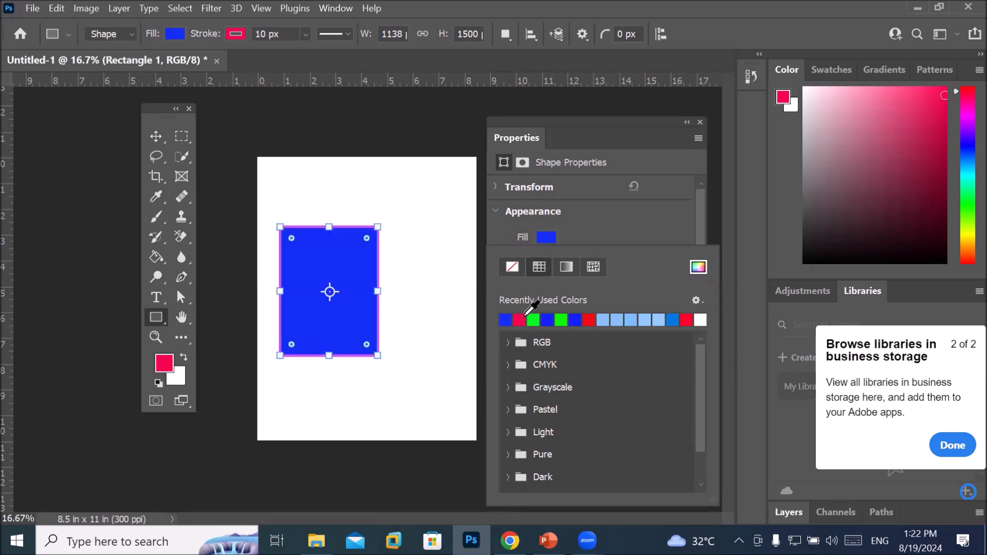
pyautogui.click(604, 227)
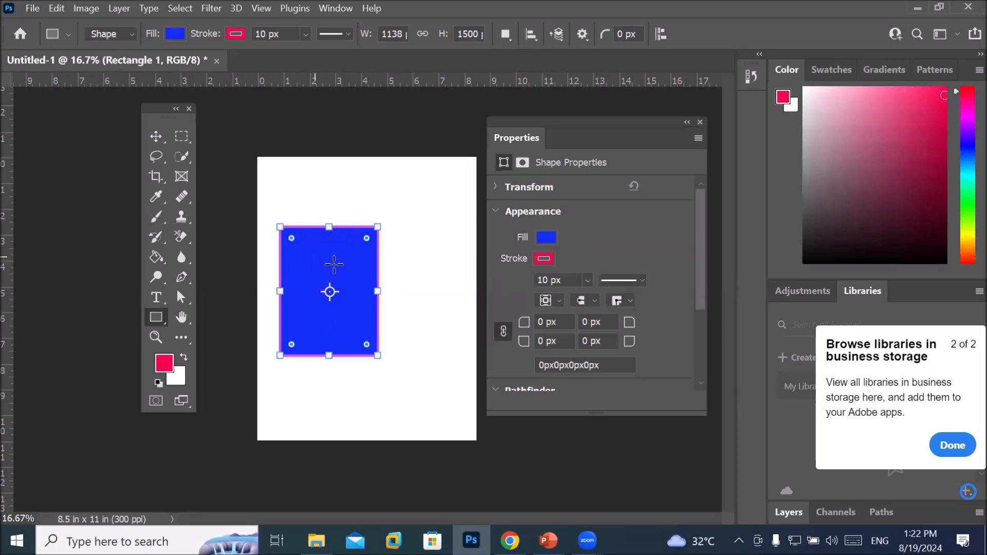
# Step: Thicken the rectangle's stroke to 70.18 px
pyautogui.click(588, 280)
pyautogui.moveTo(596, 304); pyautogui.dragTo(600, 305)
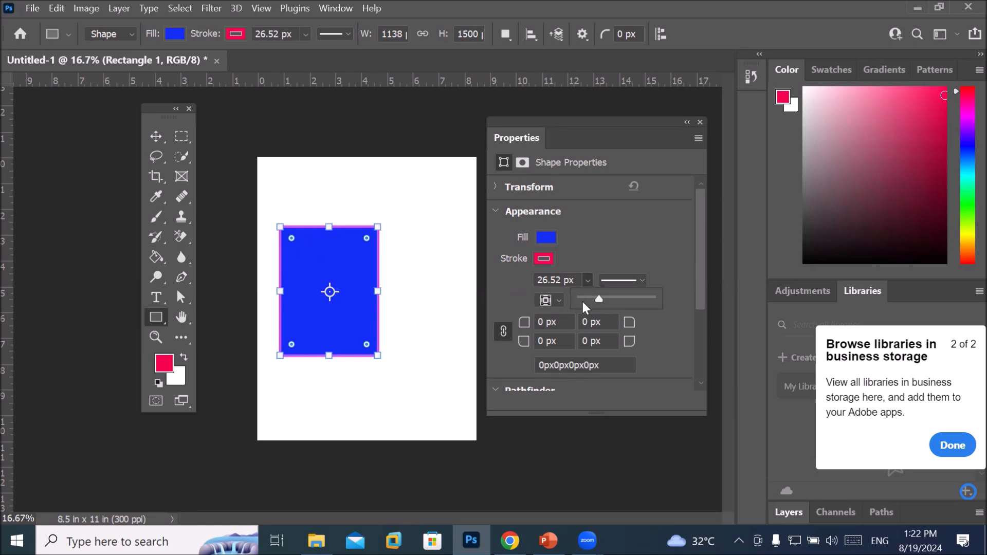
pyautogui.click(579, 280)
pyautogui.click(580, 280)
pyautogui.doubleClick(558, 283)
pyautogui.click(587, 280)
pyautogui.moveTo(595, 301); pyautogui.dragTo(610, 303)
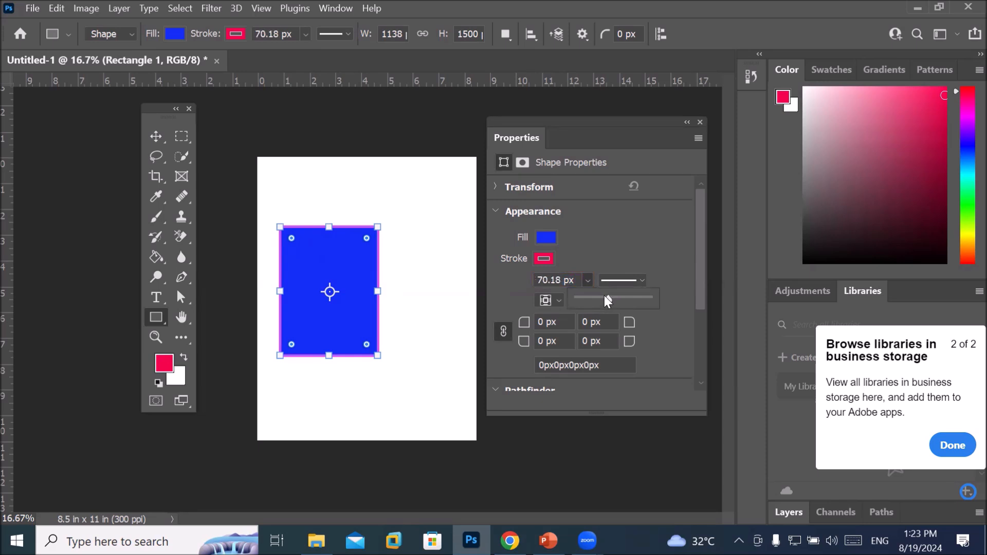
pyautogui.click(561, 280)
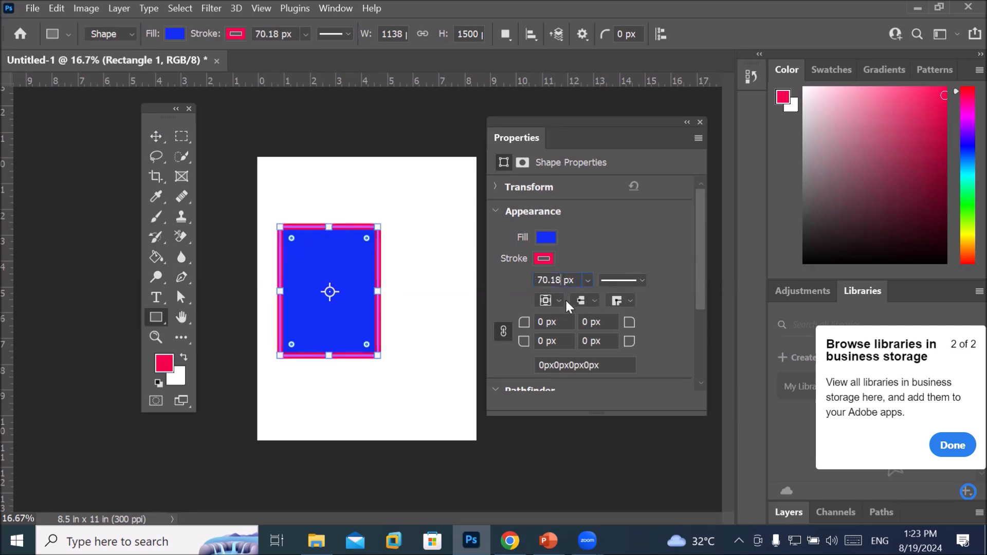
# Step: Change the rectangle's stroke to the preset dashed line with dash 4 and gap 2
pyautogui.click(625, 280)
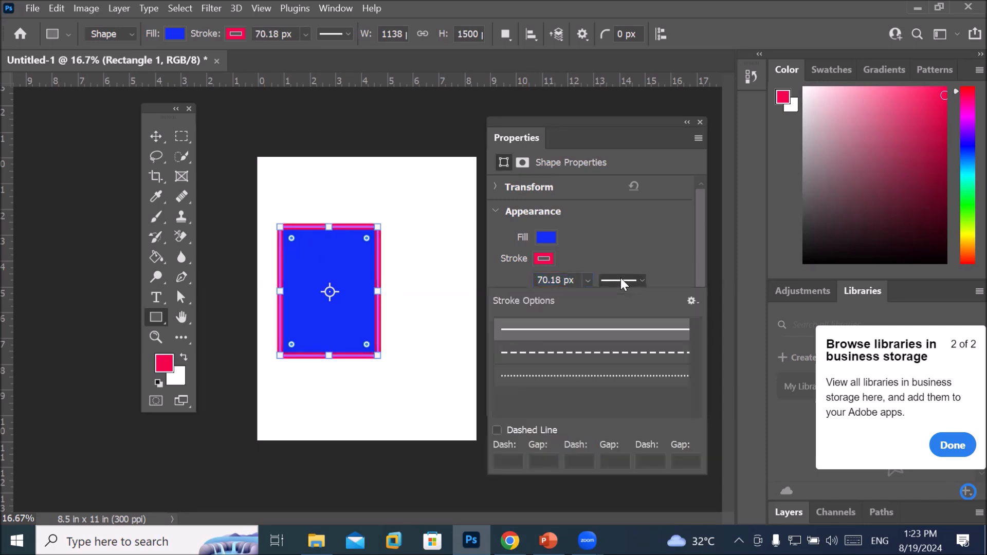
pyautogui.click(595, 353)
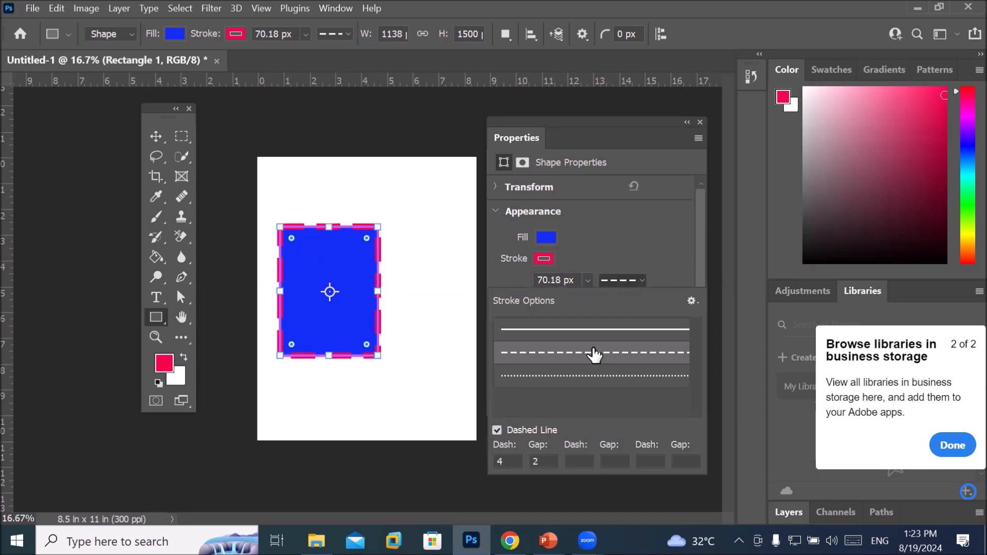
pyautogui.click(628, 279)
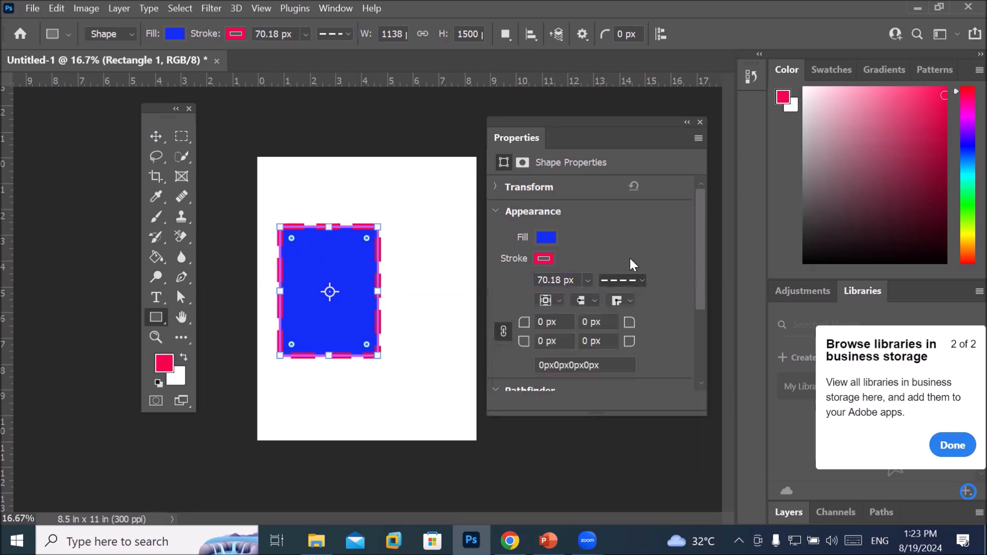
# Step: Align the dashed stroke to the inside of the rectangle's edge
pyautogui.click(558, 301)
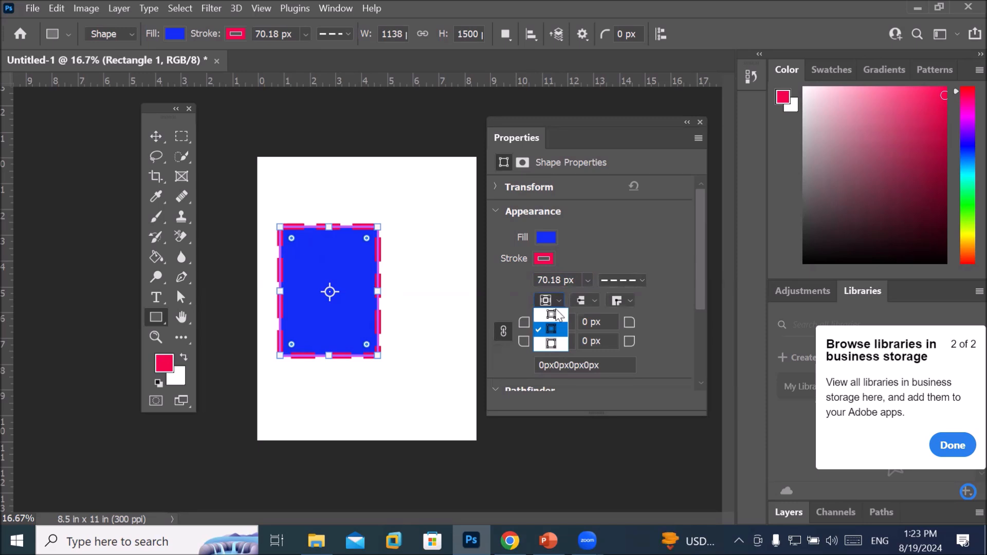
pyautogui.click(552, 314)
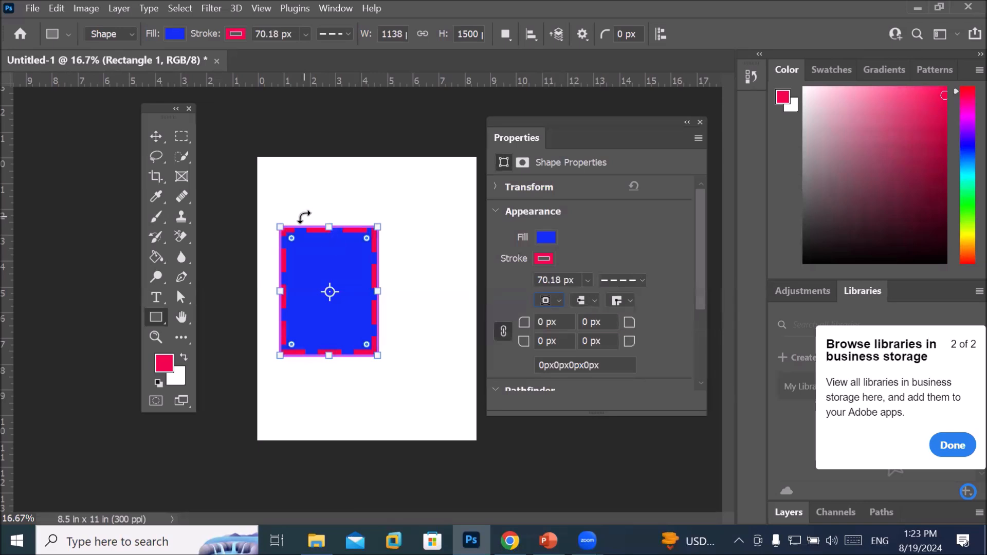
pyautogui.click(305, 215)
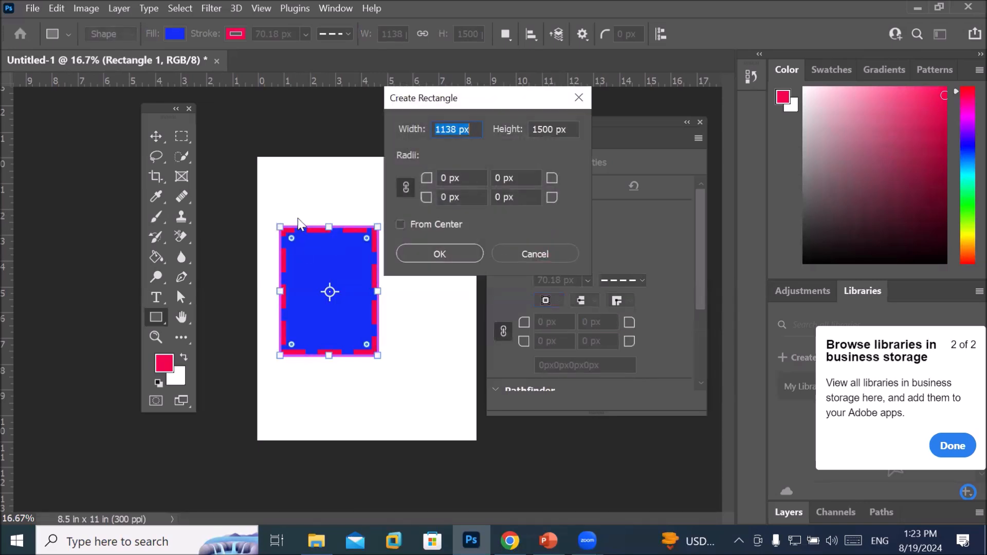
pyautogui.click(514, 256)
# Step: Try round and square caps on the stroke's dashes and return them to butt caps
pyautogui.scroll(2, 343, 225)
pyautogui.scroll(3, 299, 183)
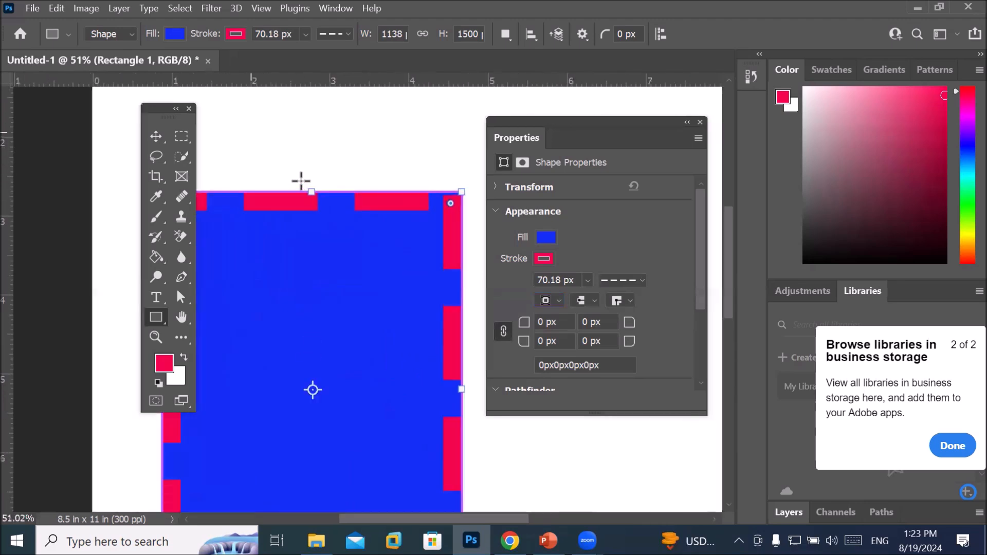
pyautogui.click(583, 300)
pyautogui.click(592, 329)
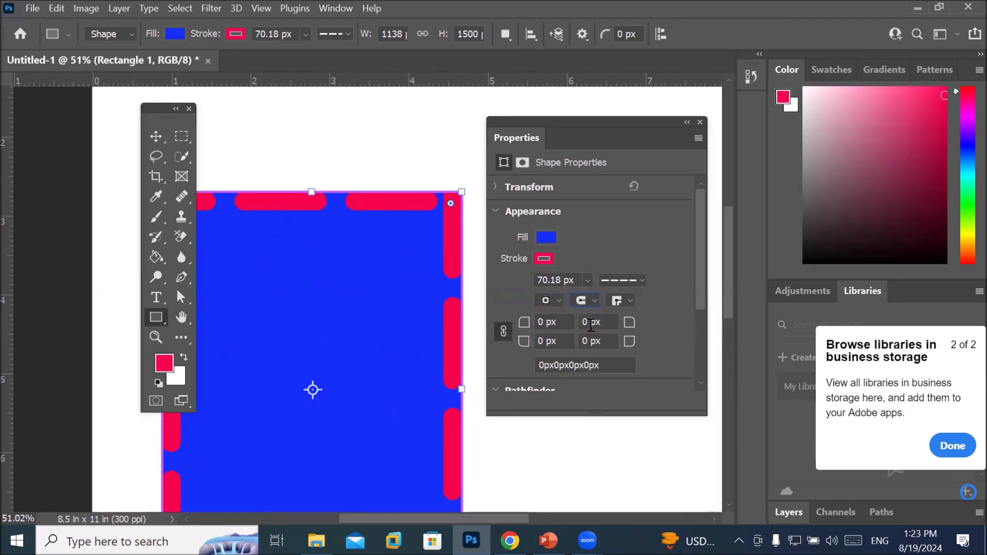
pyautogui.click(594, 302)
pyautogui.click(594, 343)
pyautogui.click(585, 300)
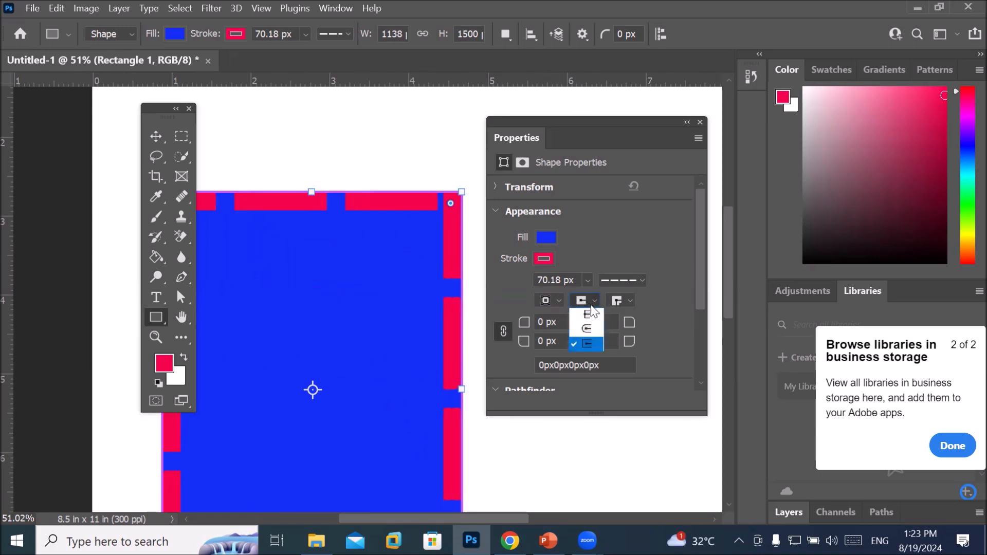
pyautogui.click(590, 311)
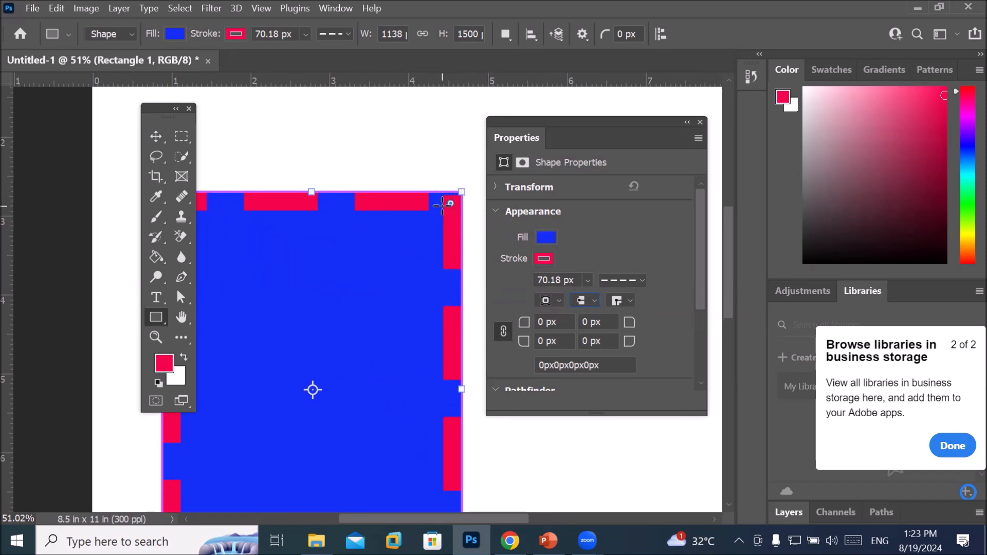
# Step: Try a round corner join on the rectangle's stroke, check it at the upper-left corner, and change it to a bevel join
pyautogui.click(630, 301)
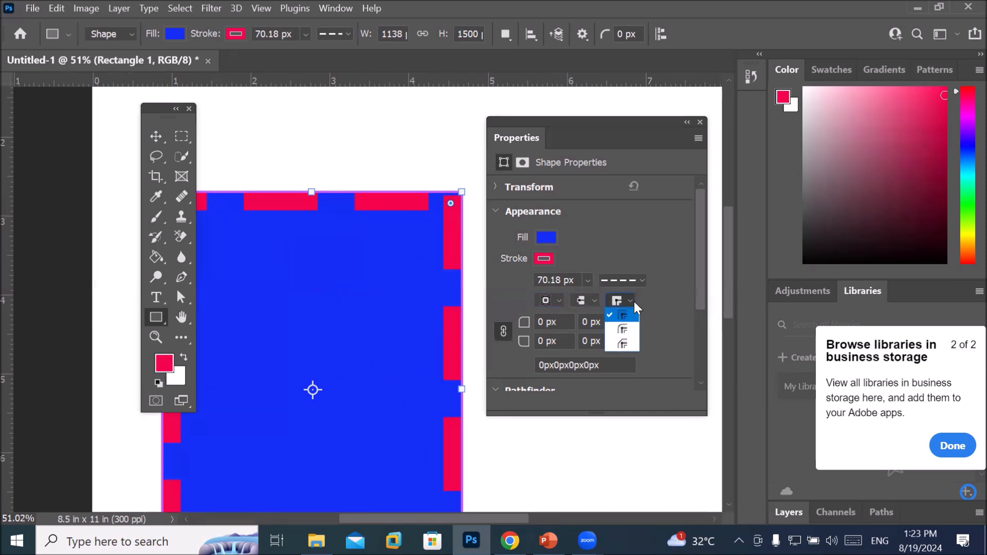
pyautogui.click(627, 328)
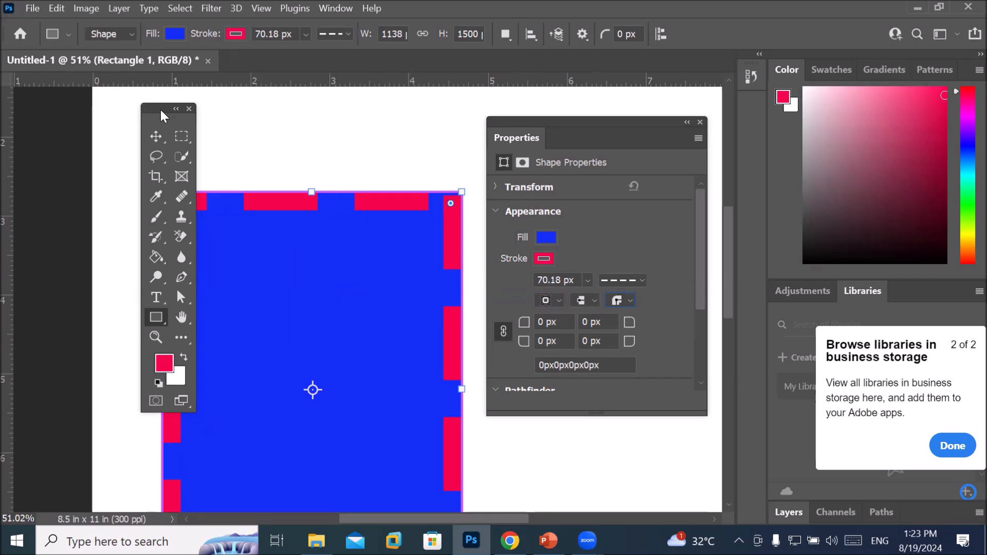
pyautogui.moveTo(163, 116); pyautogui.dragTo(102, 134)
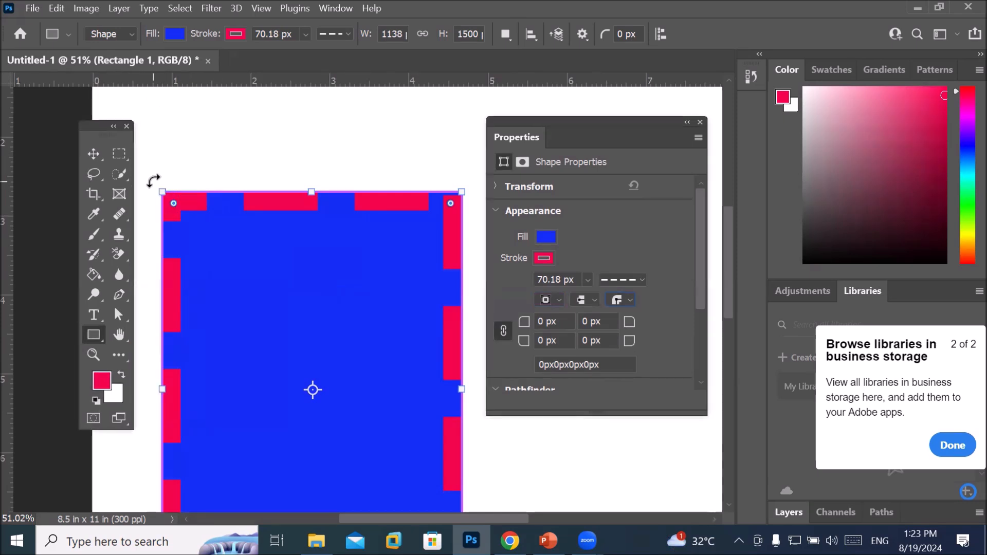
pyautogui.scroll(3, 154, 183)
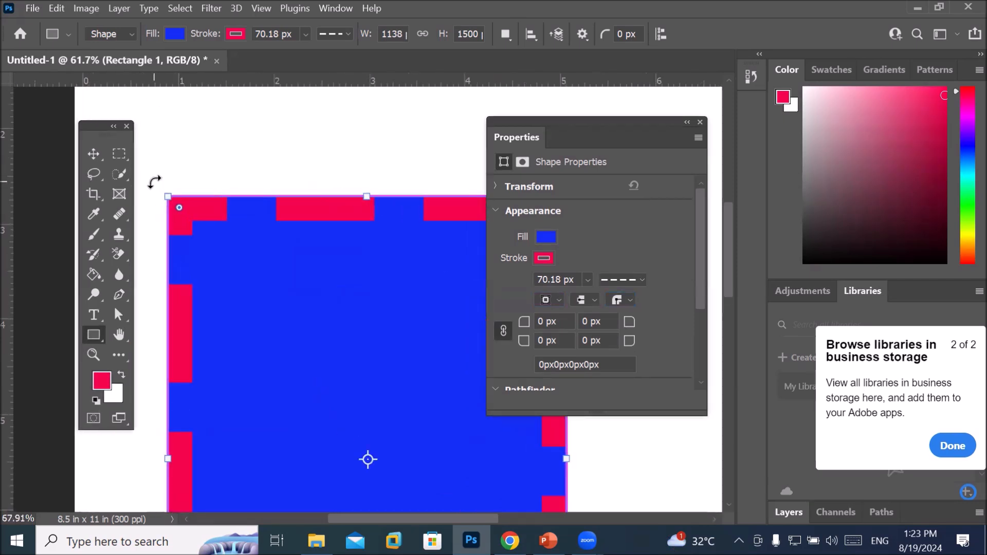
pyautogui.scroll(8, 193, 201)
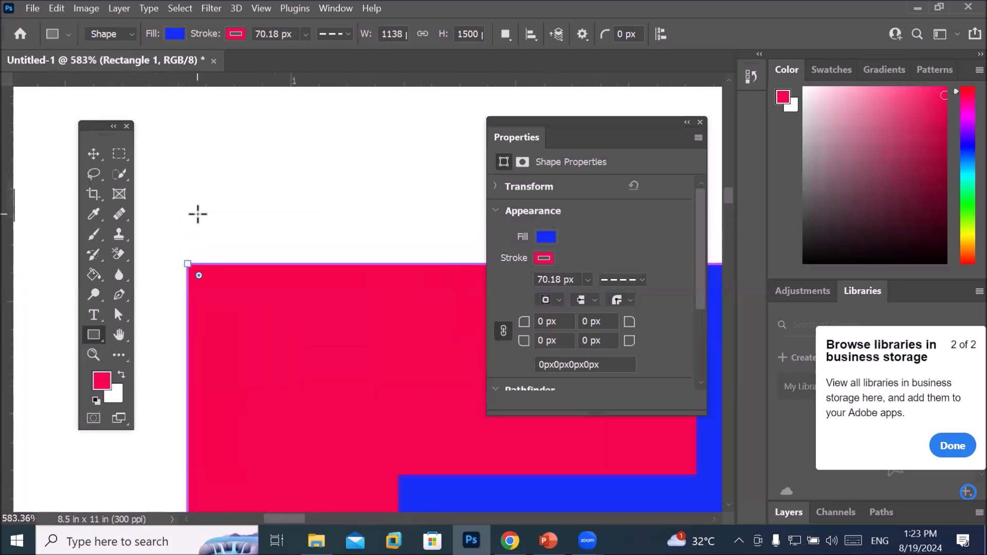
pyautogui.click(631, 301)
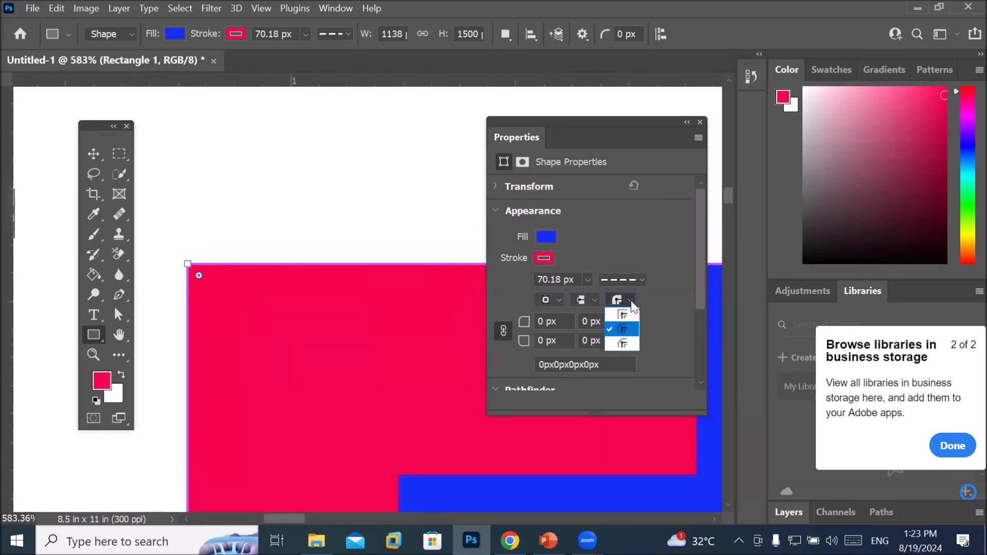
pyautogui.click(624, 344)
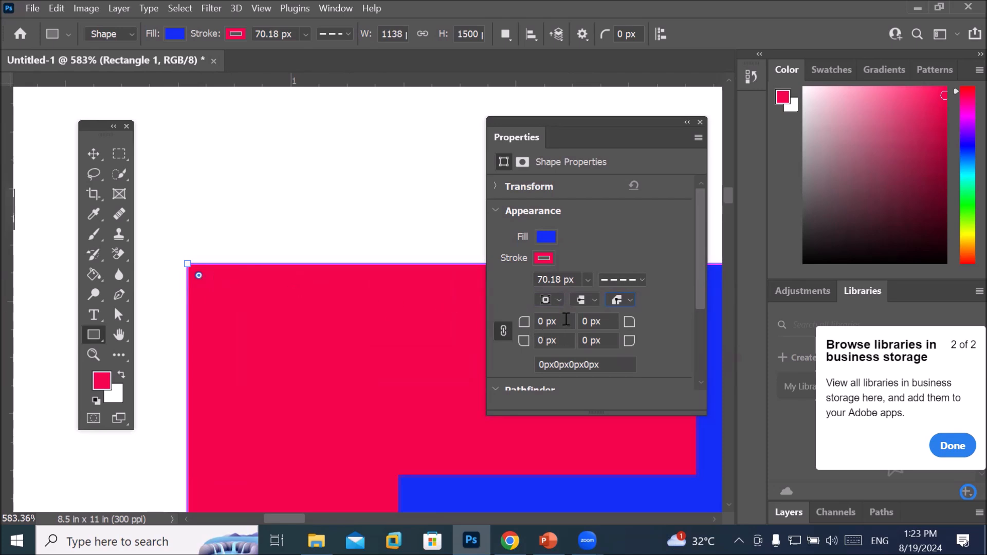
# Step: Round all four linked corners of the rectangle to a 5 px radius and view the upper-left corner up close
pyautogui.click(566, 319)
pyautogui.press('Up')
pyautogui.press('Up')
pyautogui.press('Return')
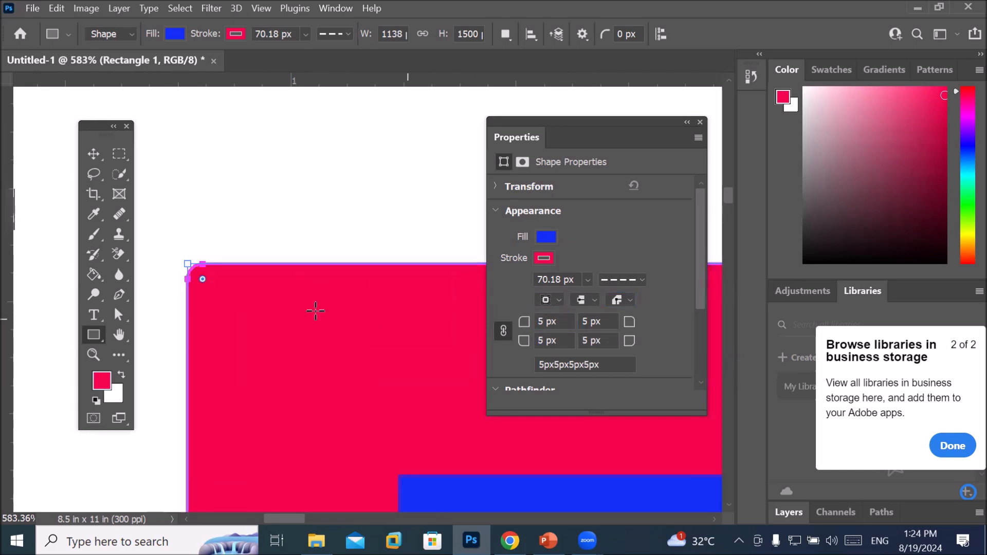
pyautogui.scroll(3, 173, 258)
pyautogui.scroll(4, 180, 261)
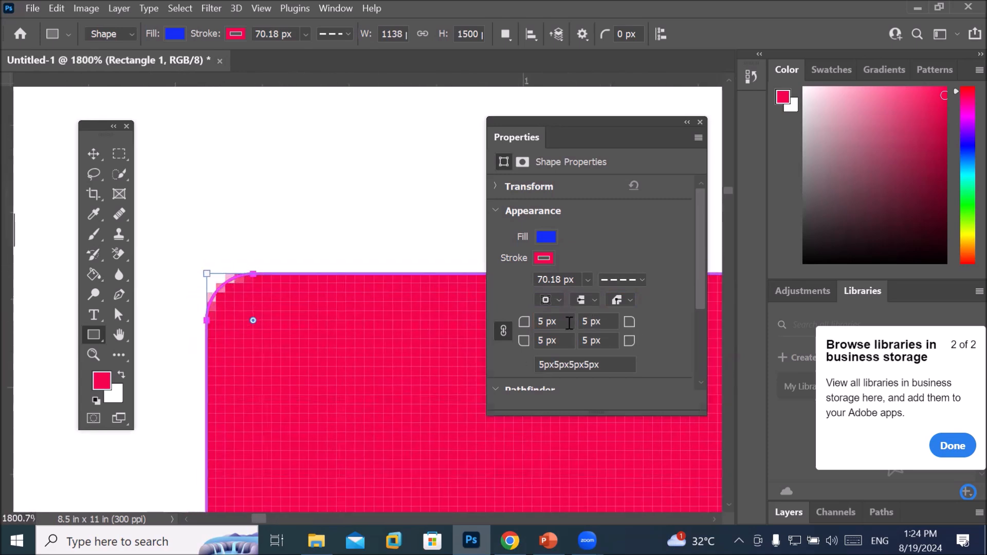
# Step: Reduce the Properties panel to an icon clear of the artwork, dismiss the libraries tip, and float the Layers panel over the canvas
pyautogui.click(498, 211)
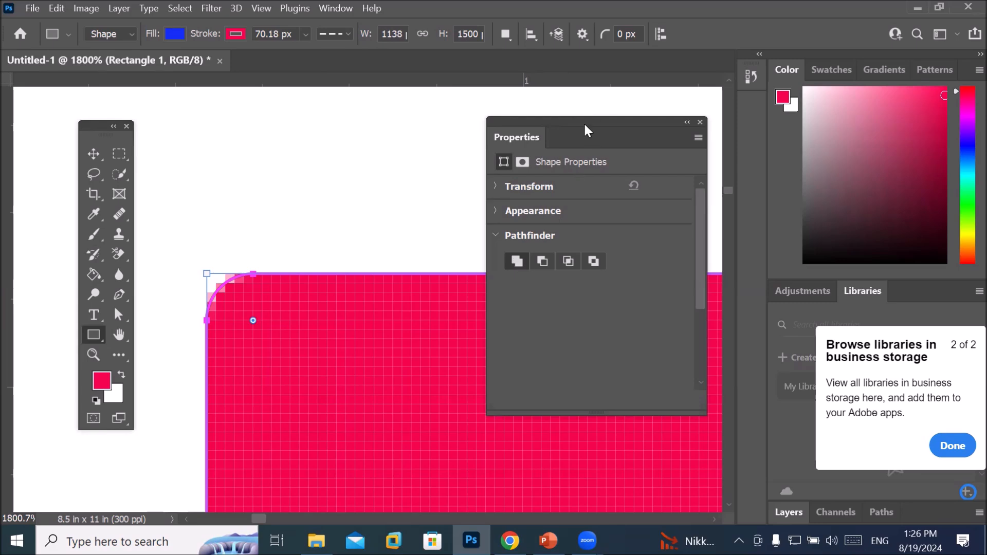
pyautogui.moveTo(580, 123); pyautogui.dragTo(601, 88)
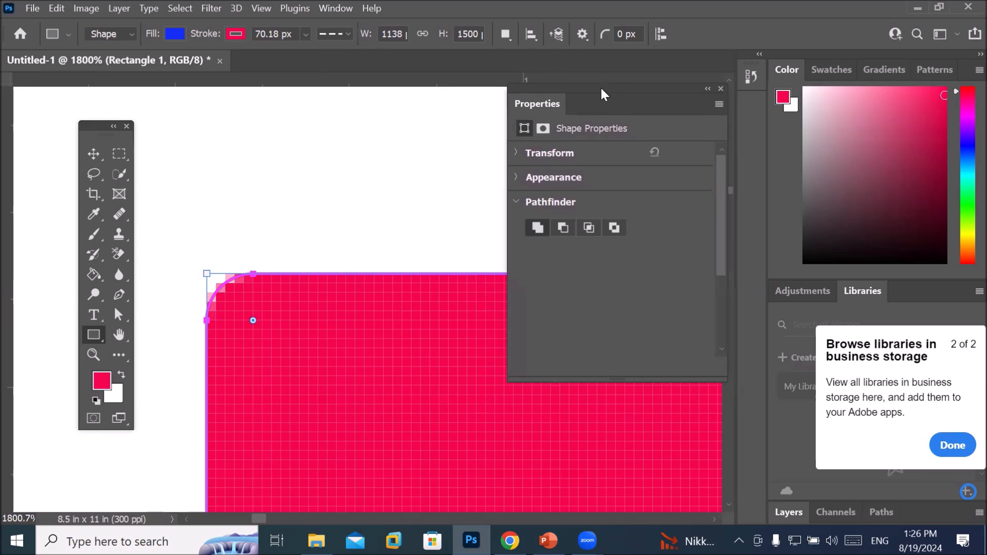
pyautogui.click(707, 90)
pyautogui.moveTo(544, 86); pyautogui.dragTo(640, 123)
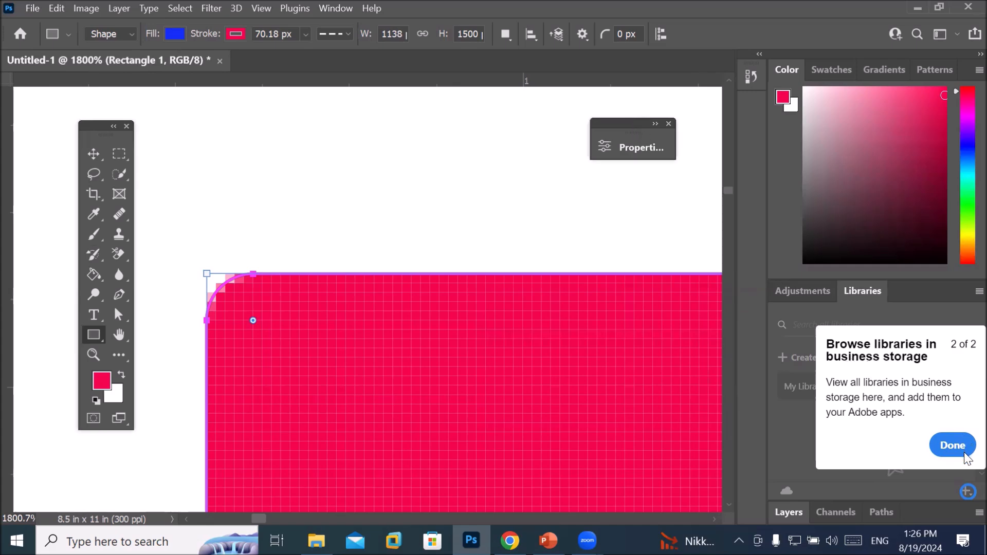
pyautogui.click(952, 445)
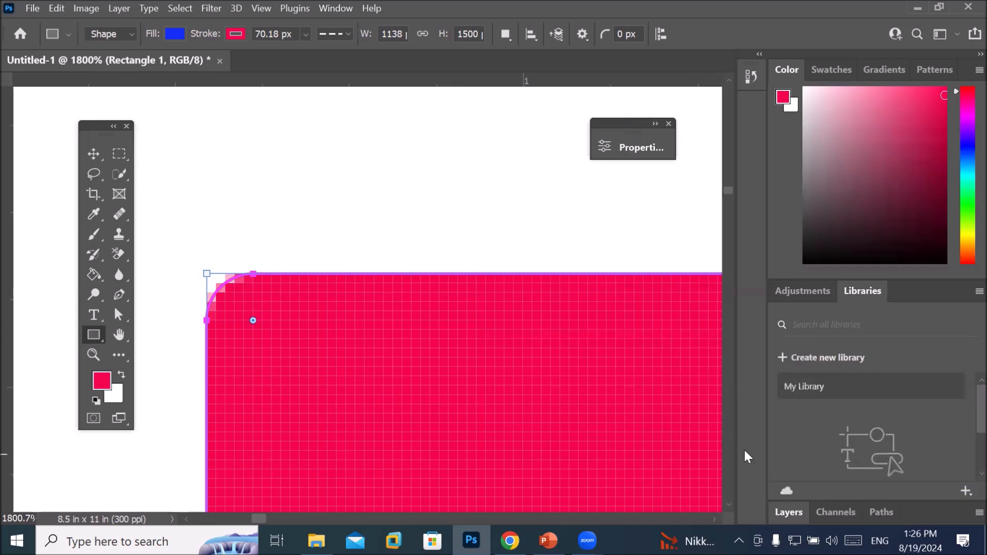
pyautogui.moveTo(788, 512); pyautogui.dragTo(616, 238)
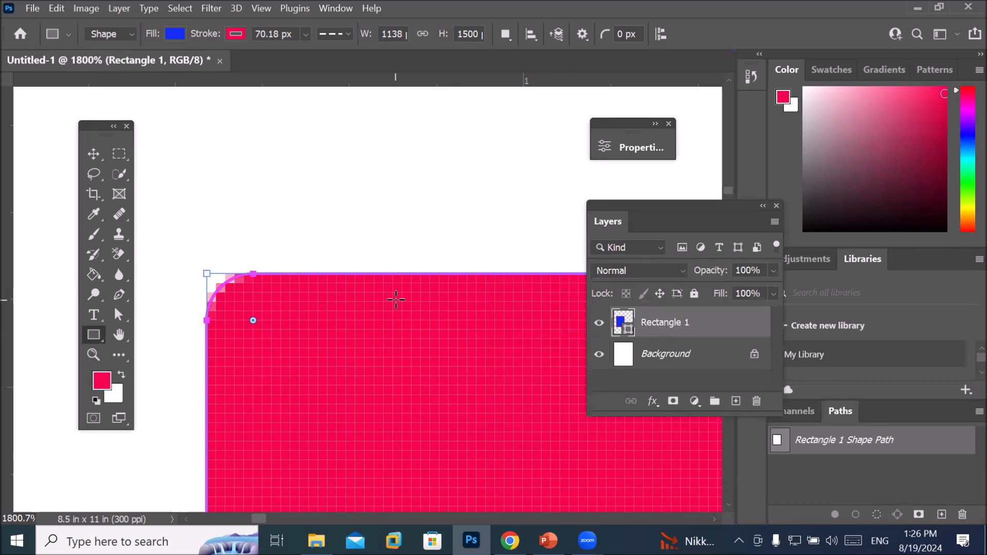
# Step: Change the rectangle's stroke from dashed to the preset solid line and tuck the shape properties away
pyautogui.scroll(-2, 395, 298)
pyautogui.scroll(-5, 394, 298)
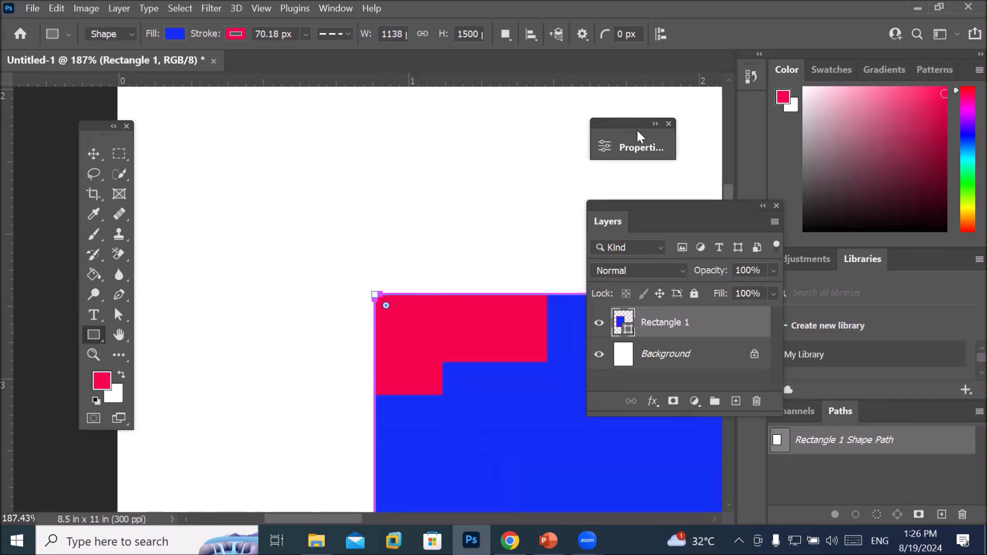
pyautogui.click(637, 147)
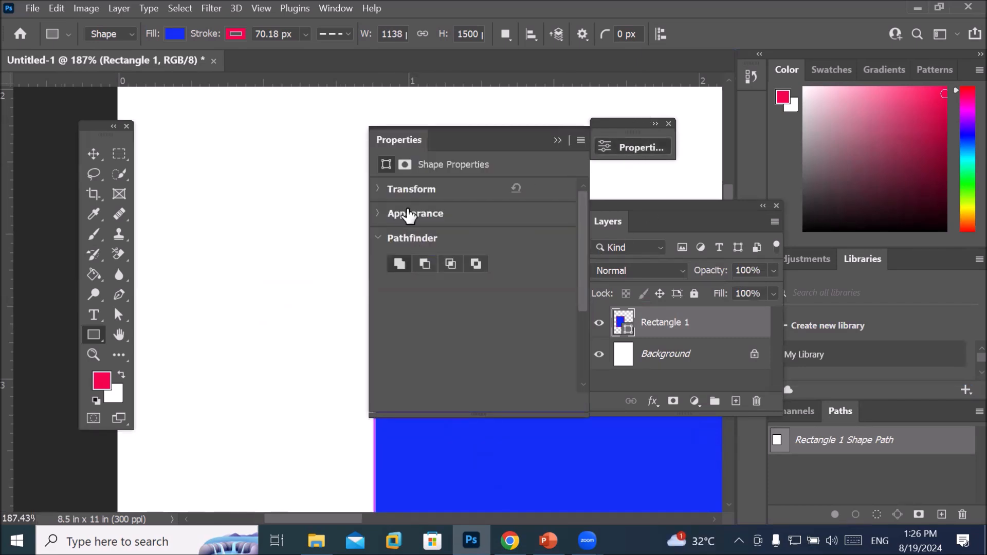
pyautogui.click(378, 213)
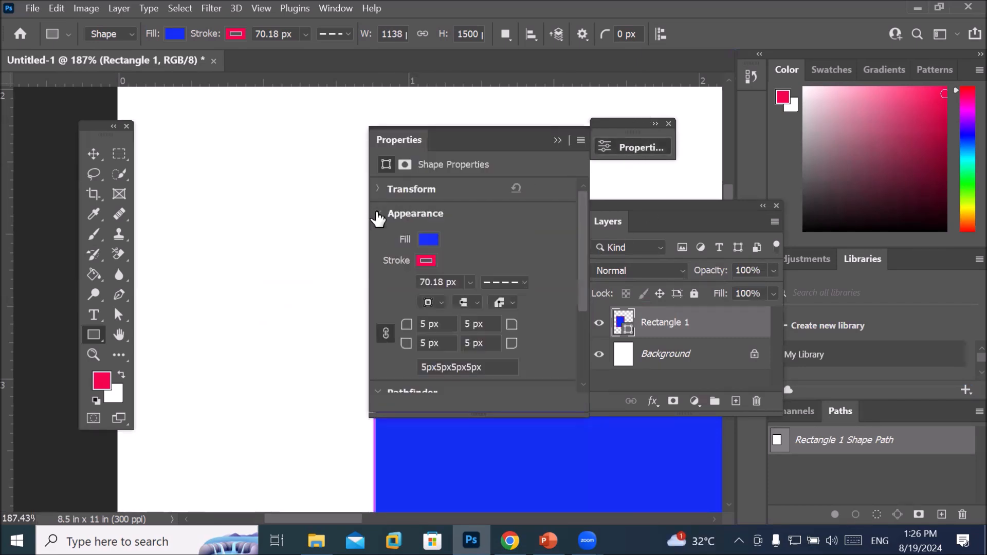
pyautogui.click(523, 282)
pyautogui.click(503, 331)
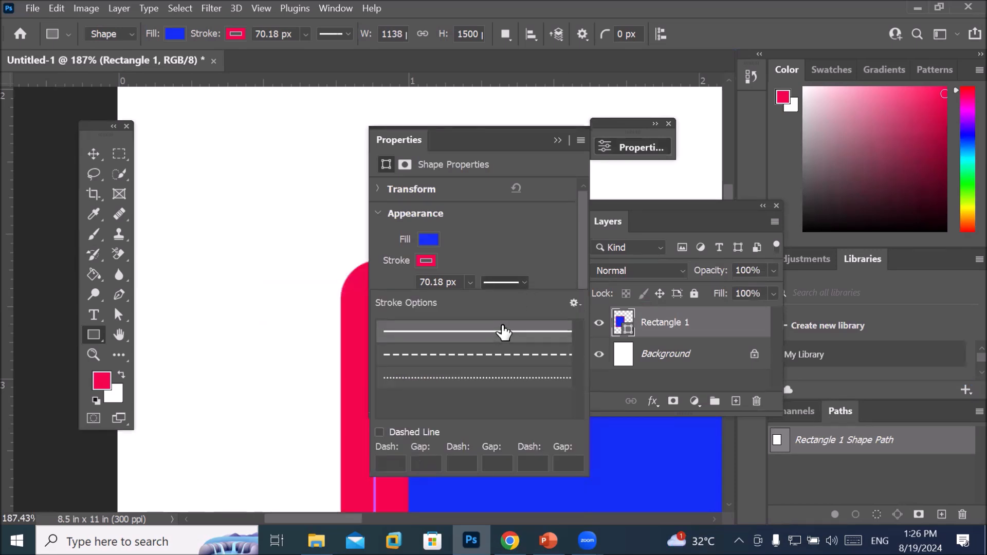
pyautogui.click(557, 140)
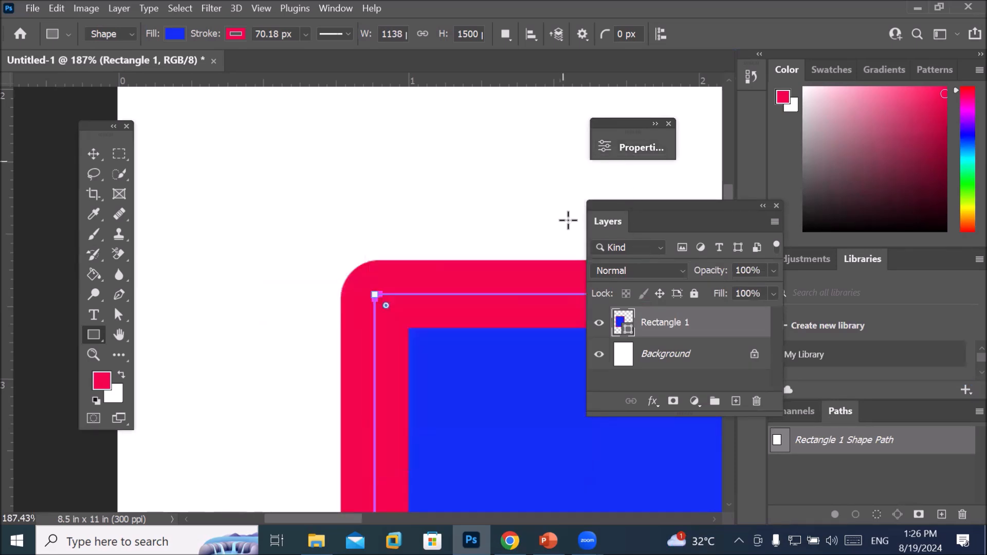
# Step: Draw a circle about 2.49 in (746 px) across on a new layer with the Ellipse tool, overlapping the rectangle's upper-right corner
pyautogui.scroll(-2, 549, 390)
pyautogui.scroll(-4, 549, 390)
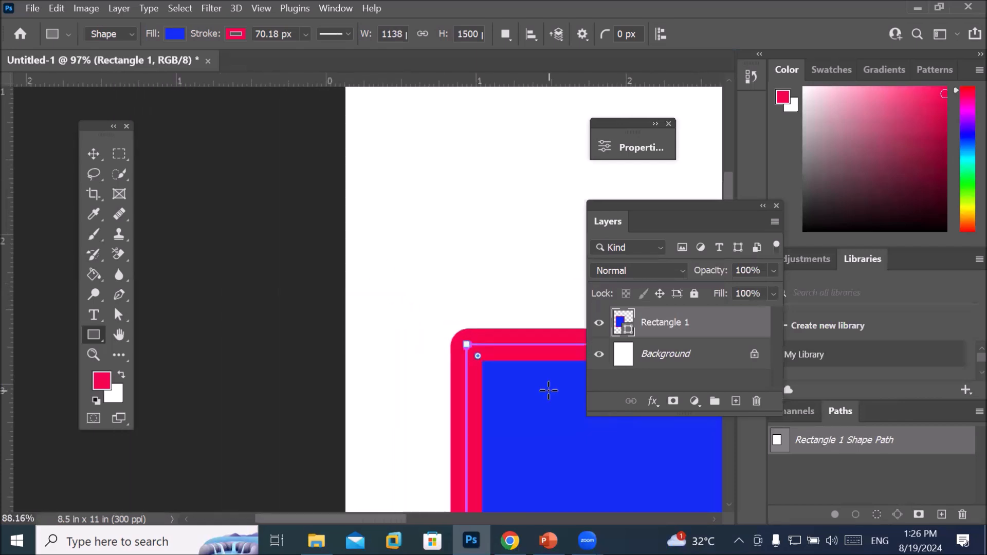
pyautogui.moveTo(564, 397); pyautogui.dragTo(277, 198)
pyautogui.scroll(-1, 402, 275)
pyautogui.scroll(-2, 403, 276)
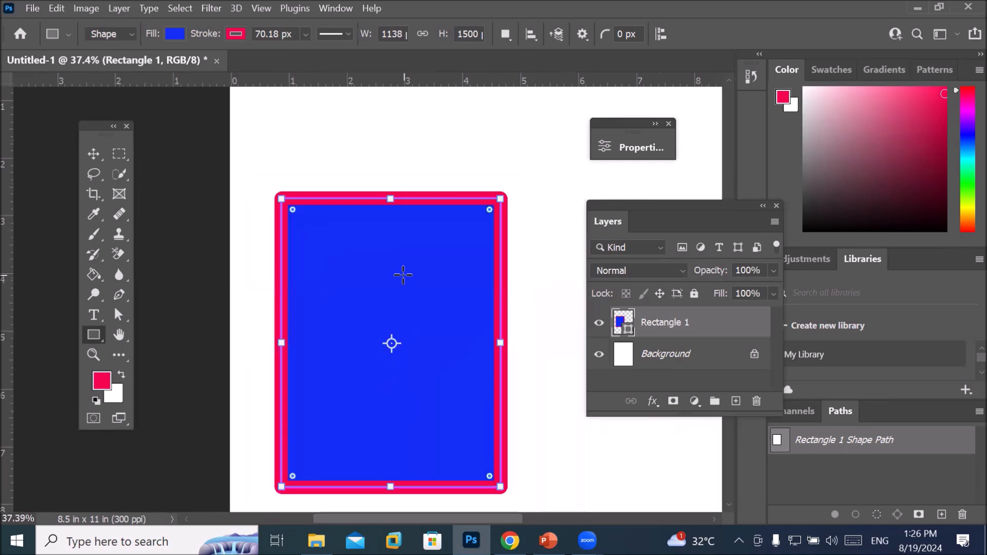
pyautogui.scroll(-1, 403, 272)
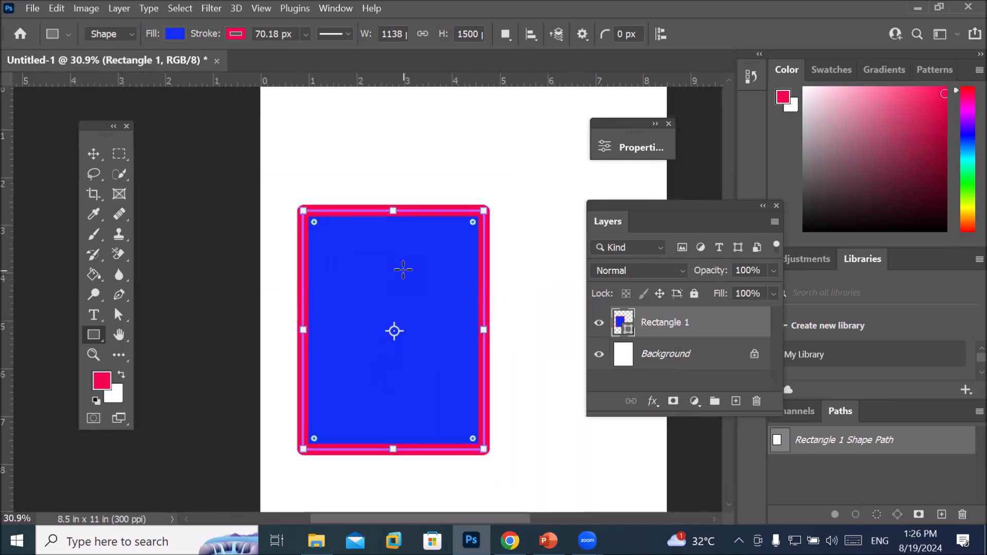
pyautogui.scroll(-1, 403, 270)
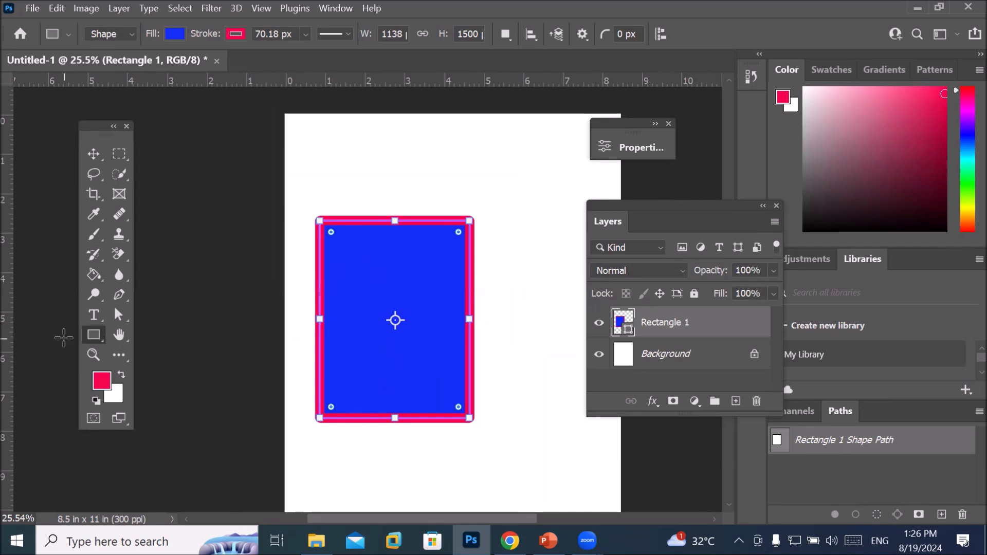
pyautogui.click(91, 329)
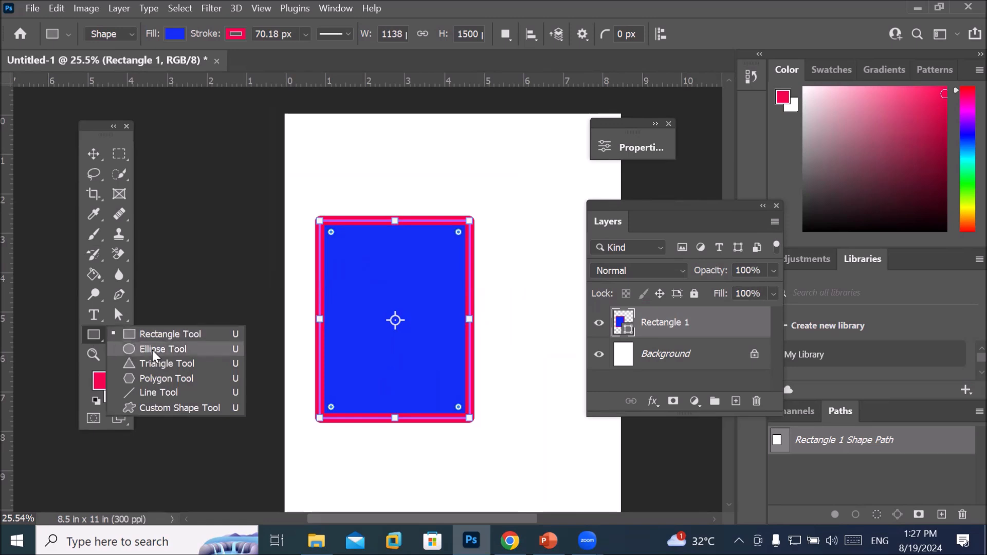
pyautogui.click(153, 350)
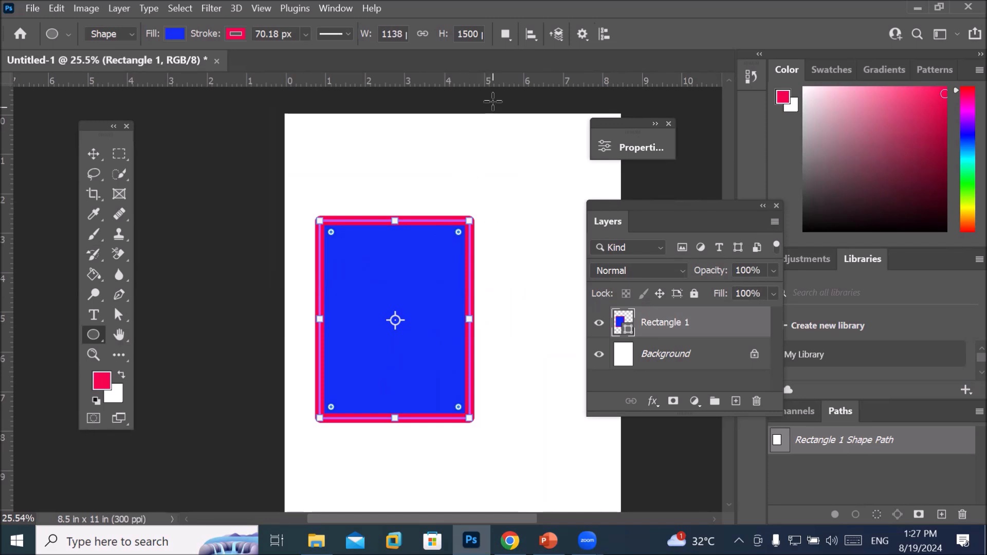
pyautogui.click(505, 34)
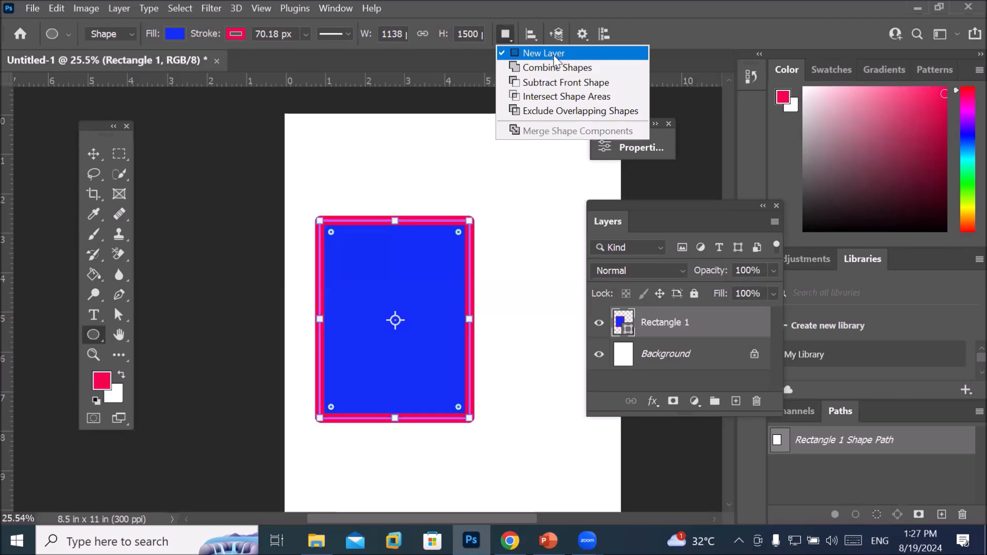
pyautogui.click(646, 324)
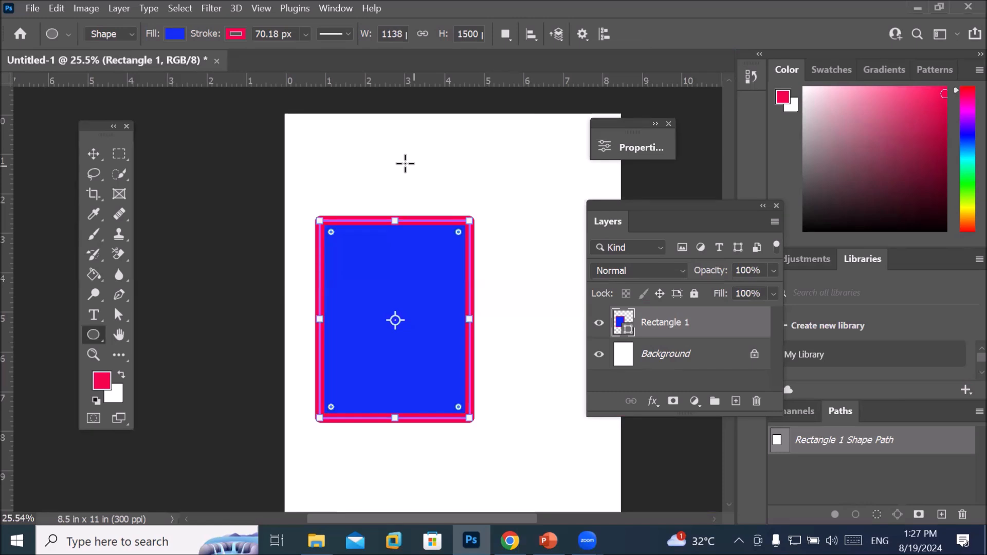
pyautogui.moveTo(405, 164); pyautogui.dragTo(457, 211)
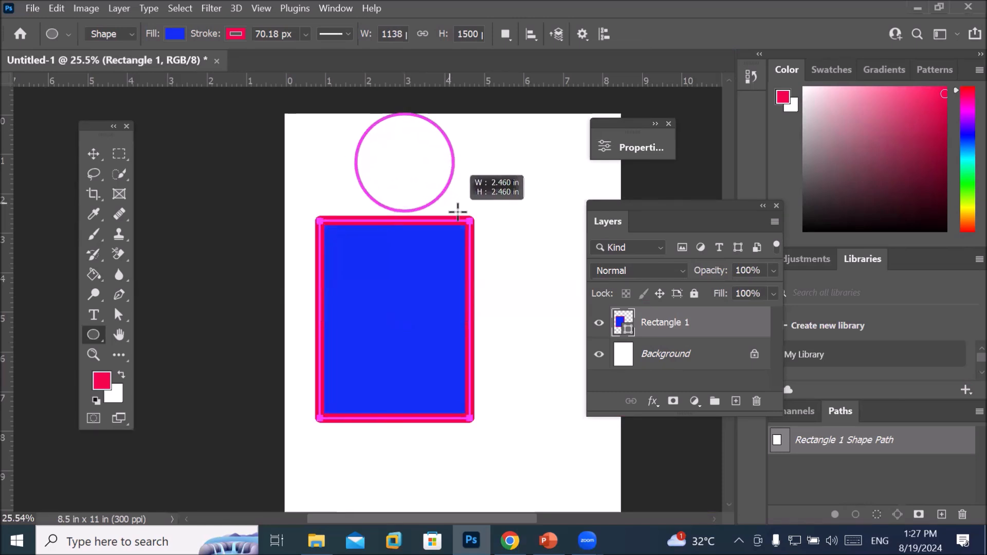
pyautogui.moveTo(457, 211); pyautogui.dragTo(535, 260)
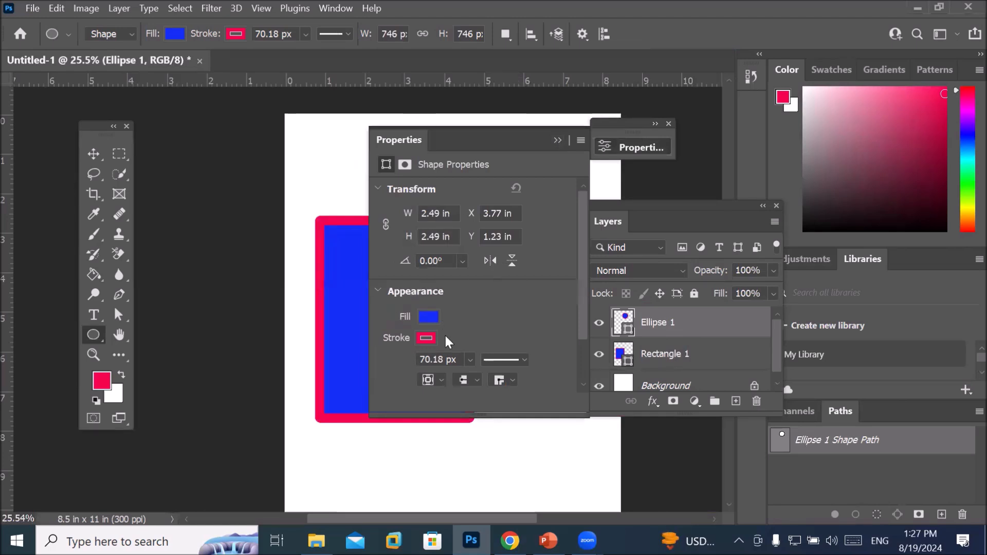
pyautogui.click(556, 139)
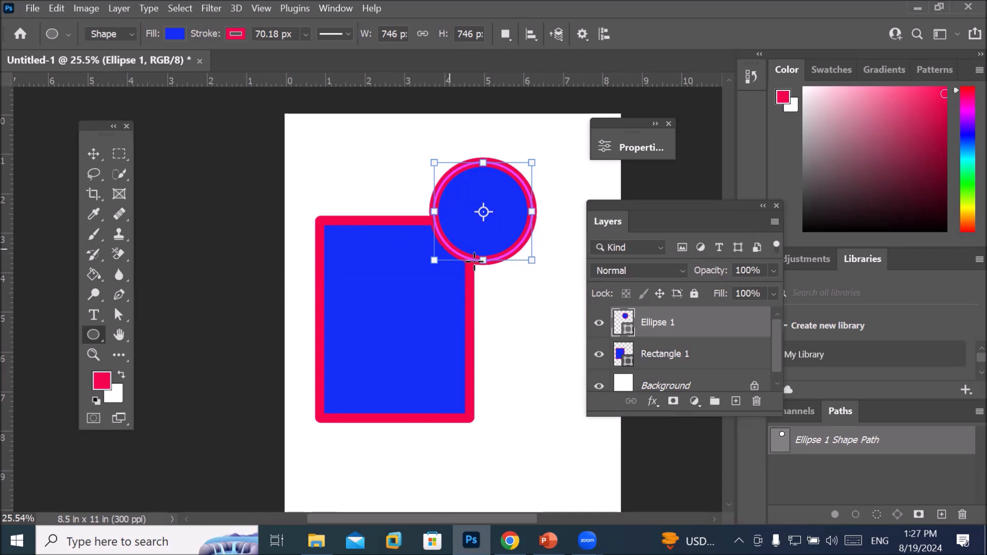
# Step: Send the circle's layer one level backward so that it lies behind the rectangle
pyautogui.click(668, 360)
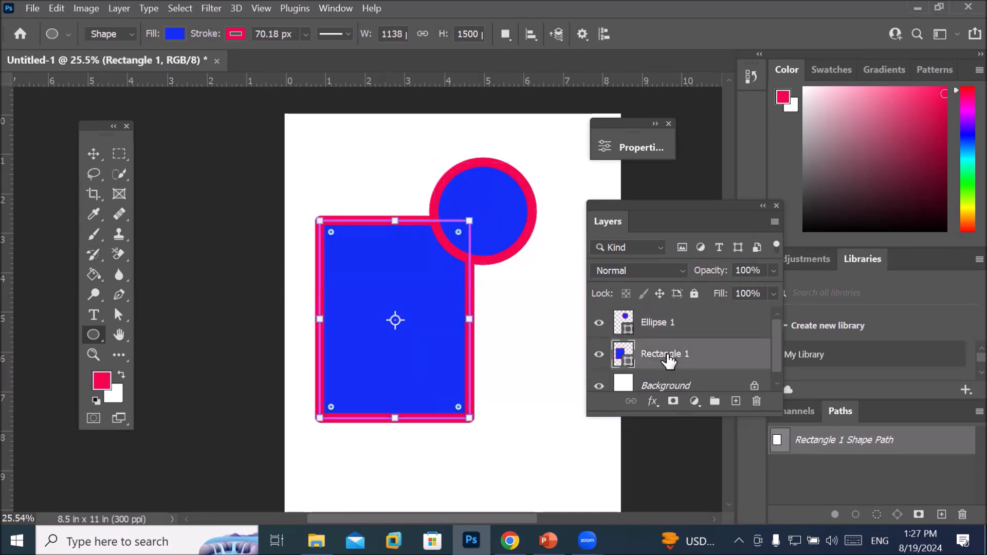
pyautogui.click(658, 329)
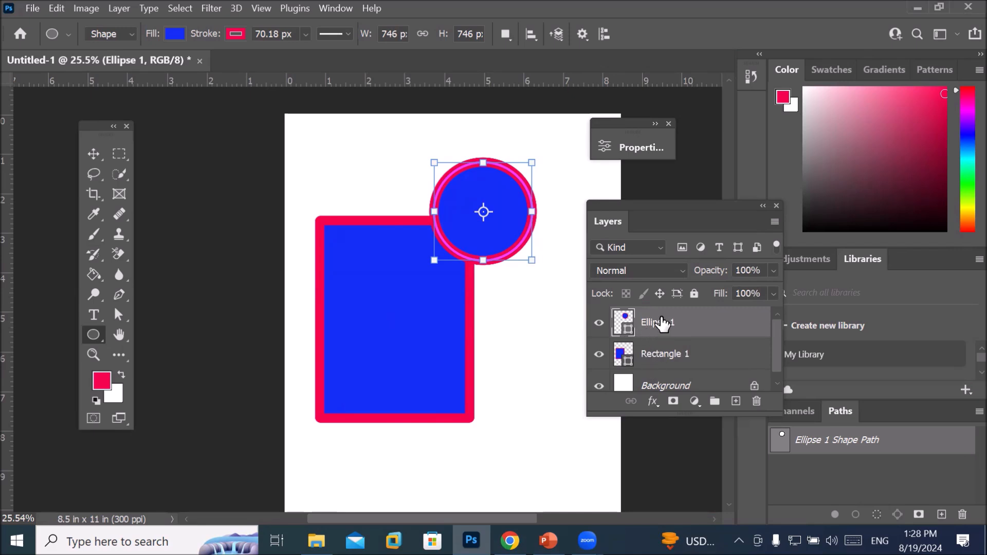
pyautogui.click(109, 8)
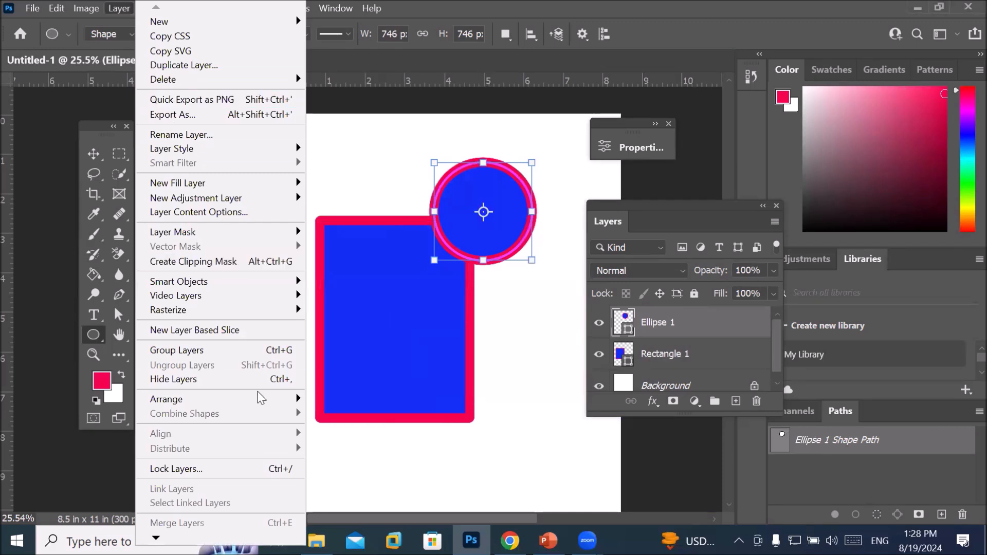
pyautogui.moveTo(273, 400)
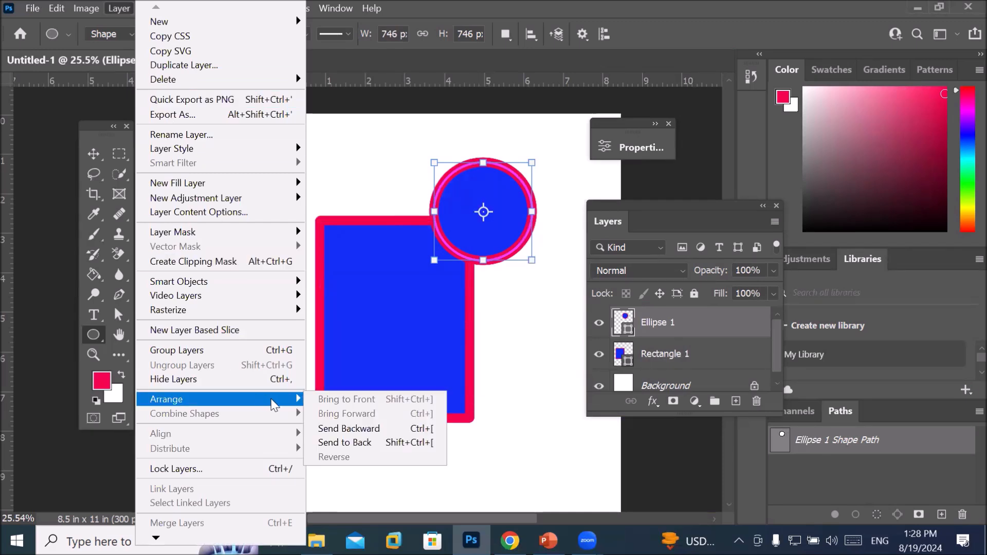
pyautogui.click(375, 430)
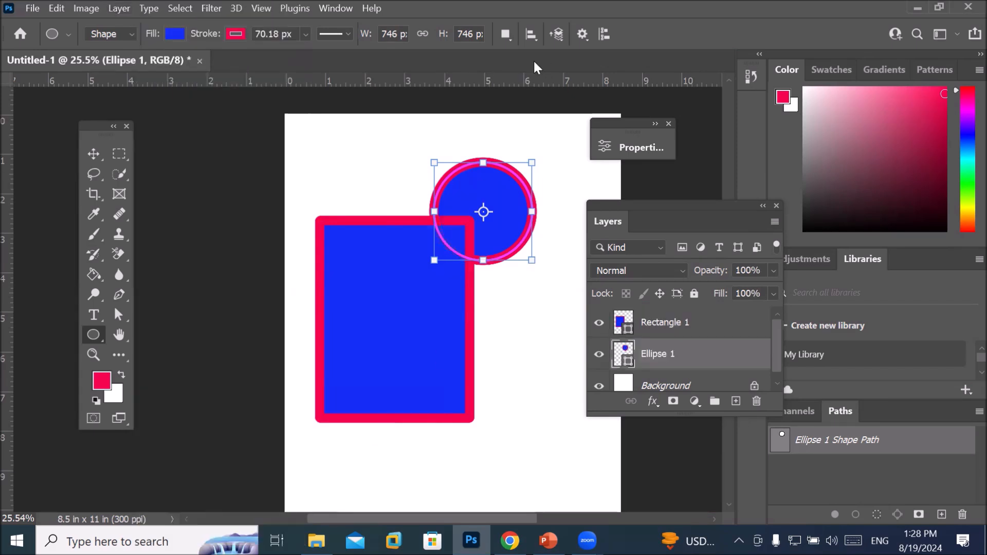
# Step: Select the circle's layer, float the Layers panel clear of the Properties icon and lengthen it to fit all three layers
pyautogui.click(649, 383)
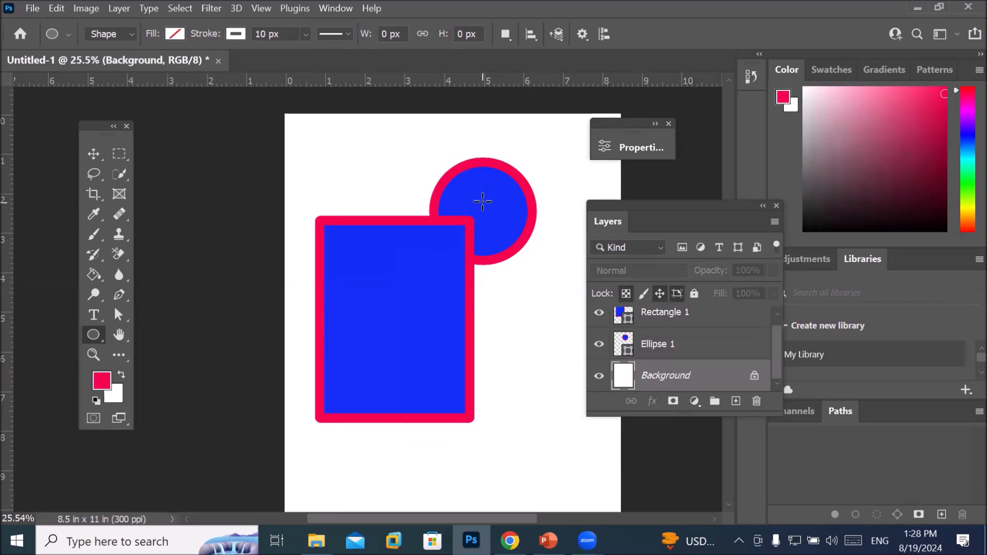
pyautogui.click(628, 344)
pyautogui.moveTo(635, 204); pyautogui.dragTo(631, 172)
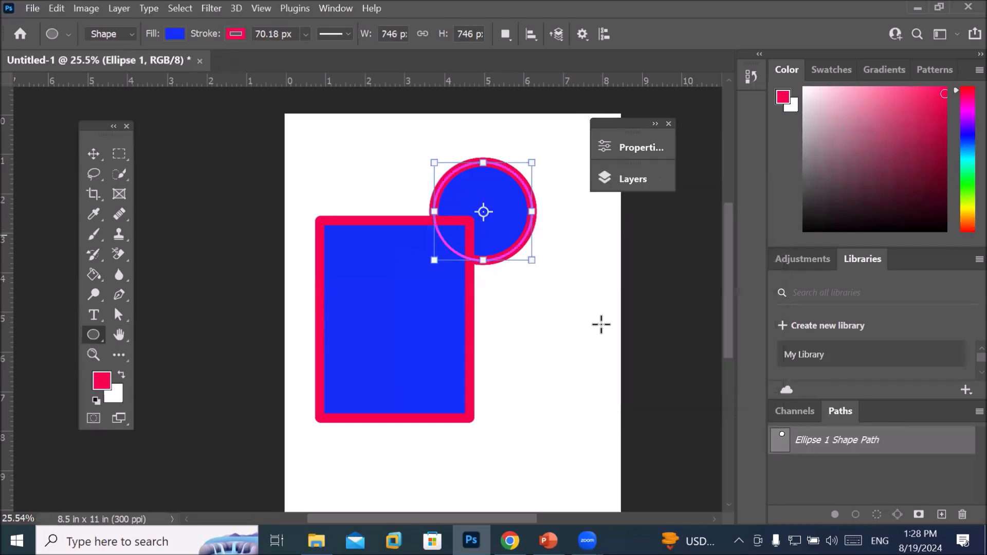
pyautogui.click(617, 187)
pyautogui.moveTo(504, 169); pyautogui.dragTo(623, 232)
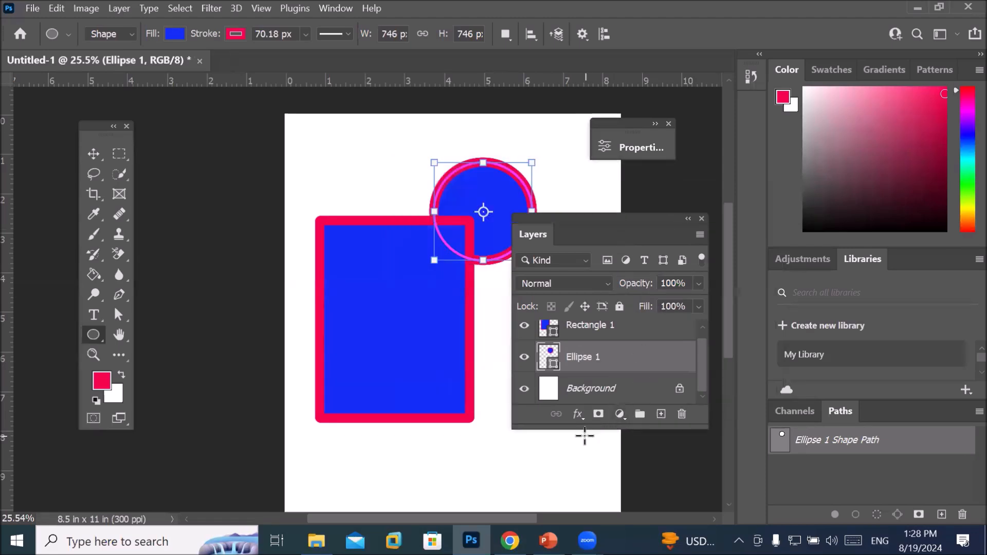
pyautogui.moveTo(582, 429); pyautogui.dragTo(589, 438)
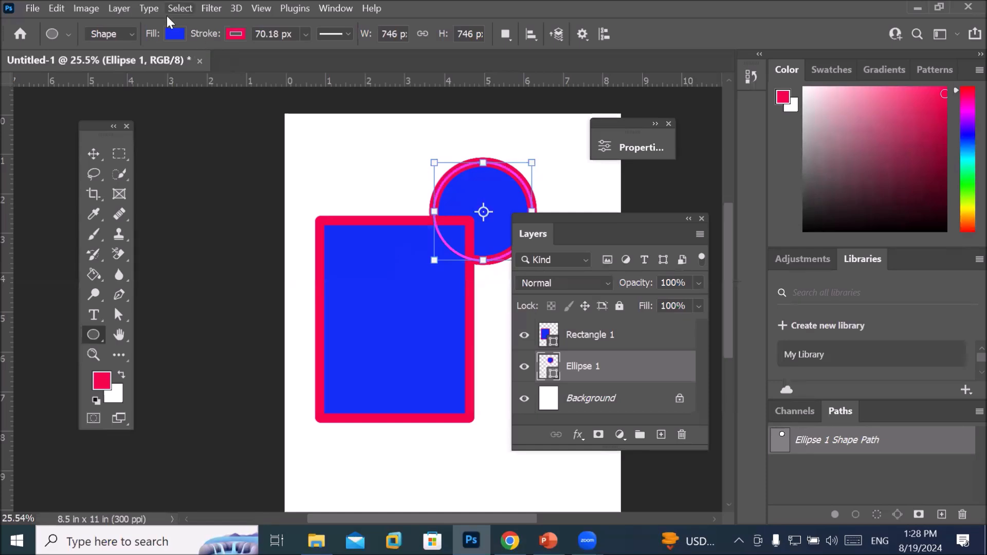
# Step: Recolour the circle with a bright green fill from the recent colours and a yellow stroke from the CMYK swatches
pyautogui.click(175, 34)
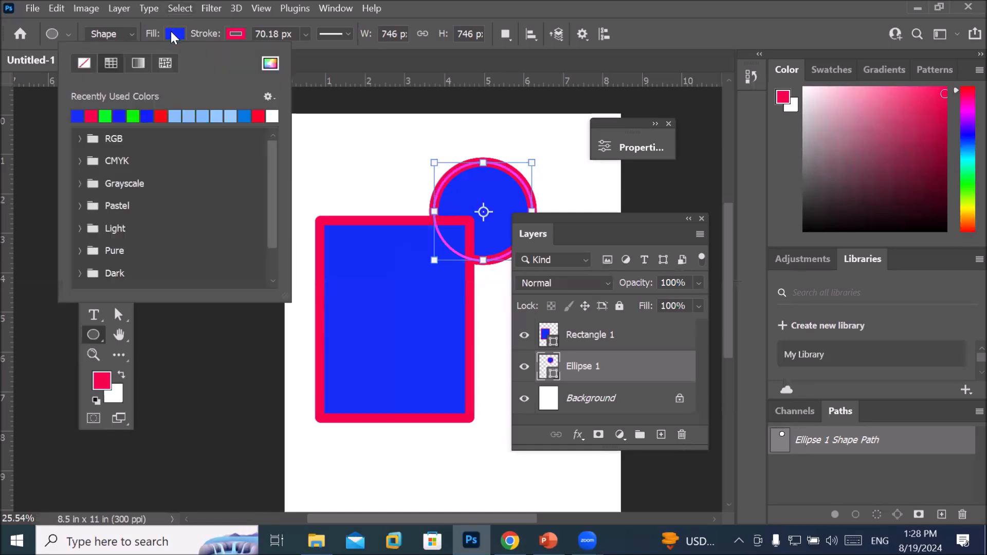
pyautogui.click(133, 116)
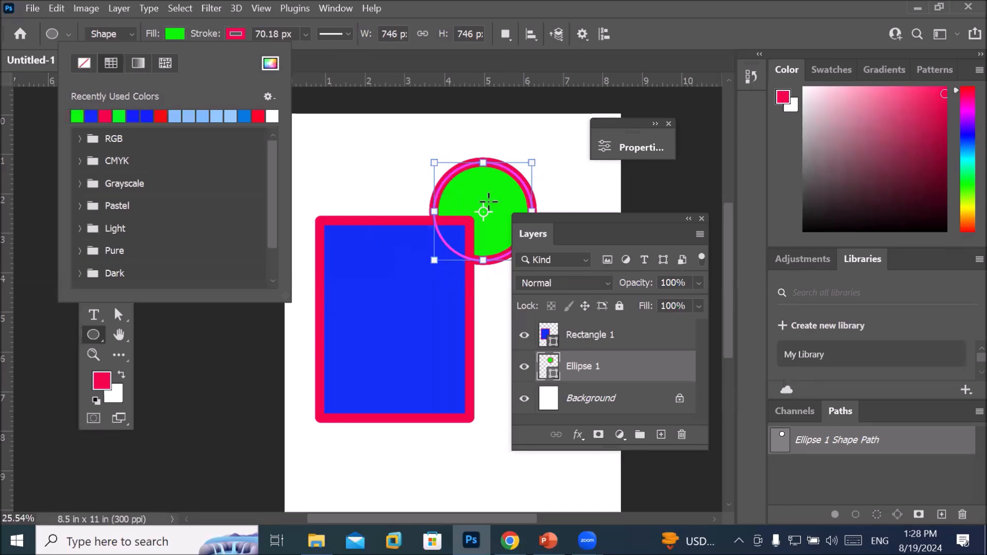
pyautogui.click(129, 35)
pyautogui.click(129, 35)
pyautogui.click(129, 33)
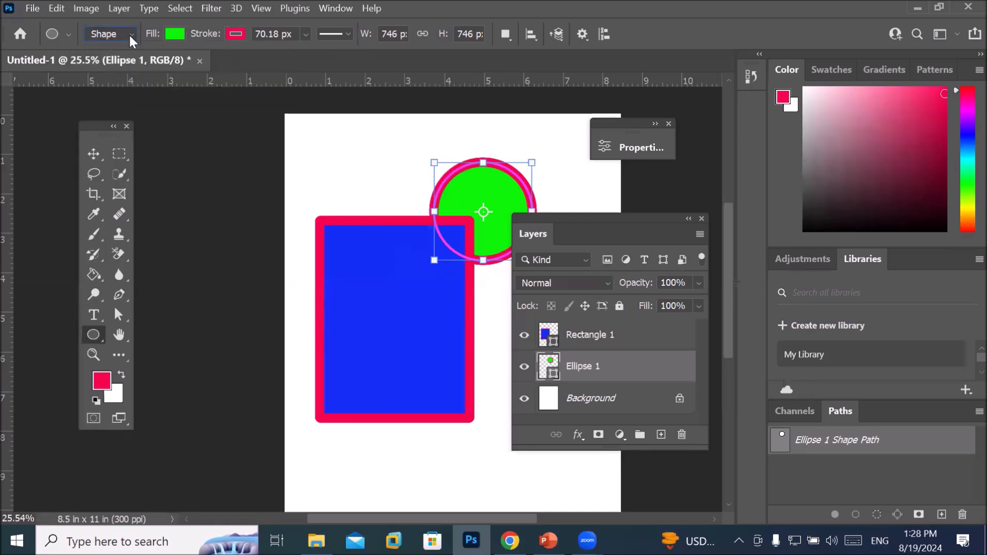
pyautogui.click(235, 34)
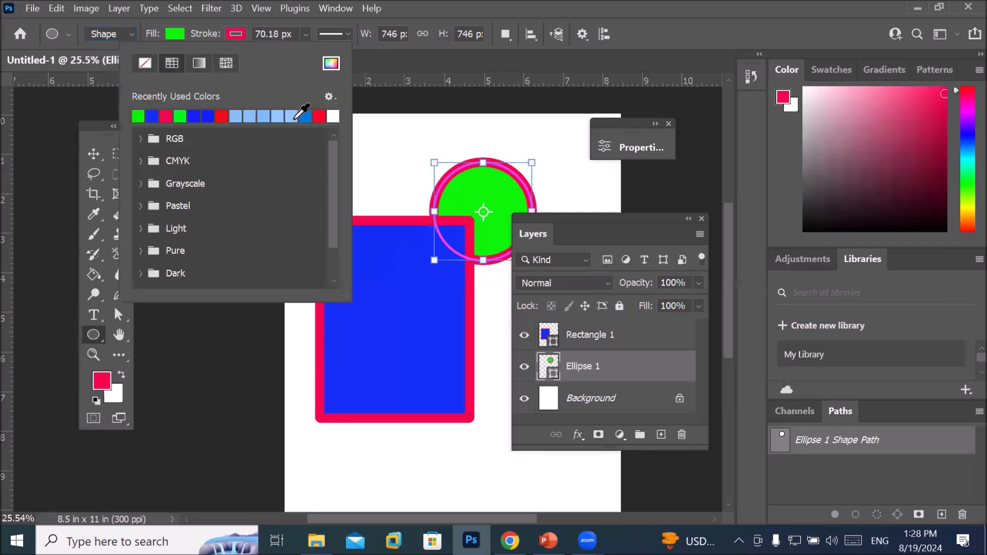
pyautogui.click(138, 159)
pyautogui.click(169, 180)
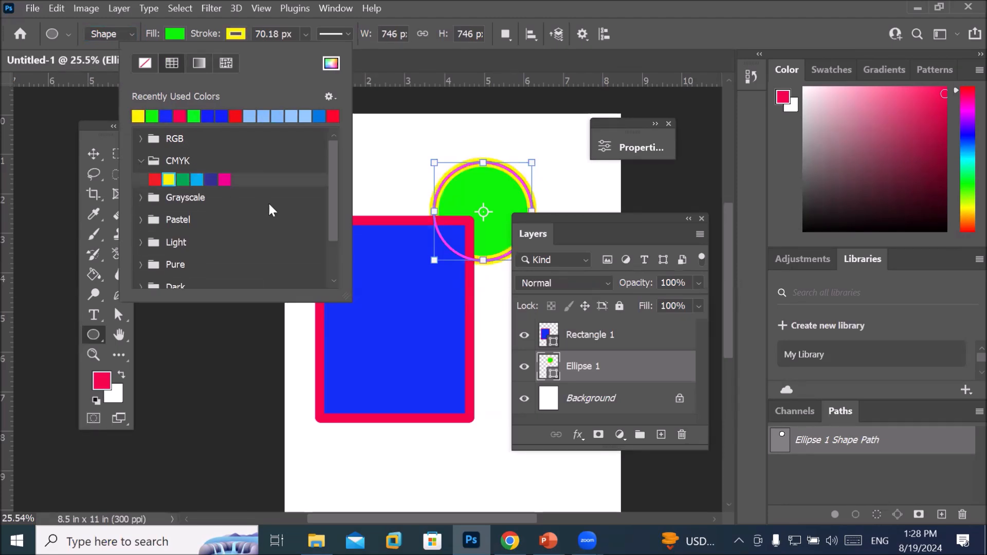
# Step: Restack the circle's layer above the rectangle's, back below it, and finally above it again
pyautogui.click(596, 336)
pyautogui.click(596, 335)
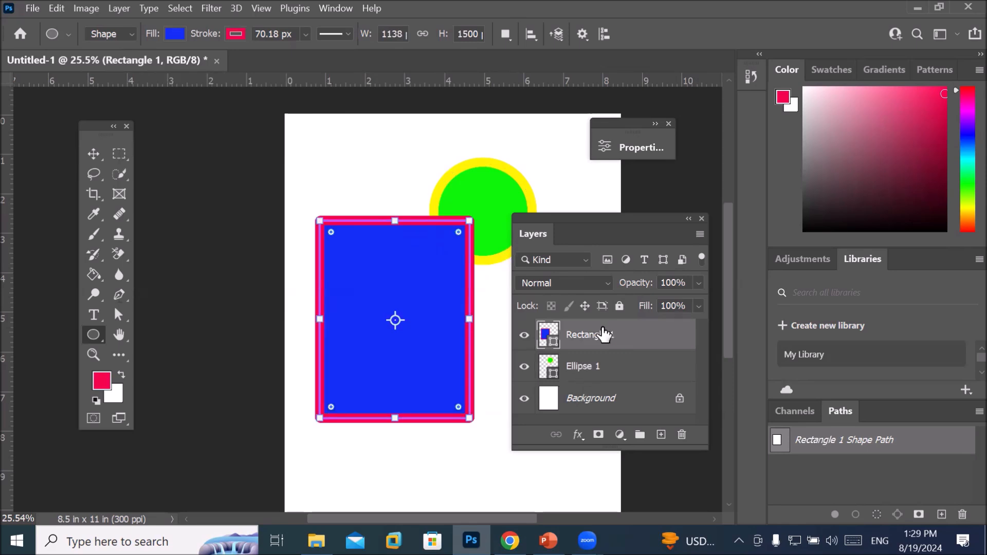
pyautogui.click(578, 370)
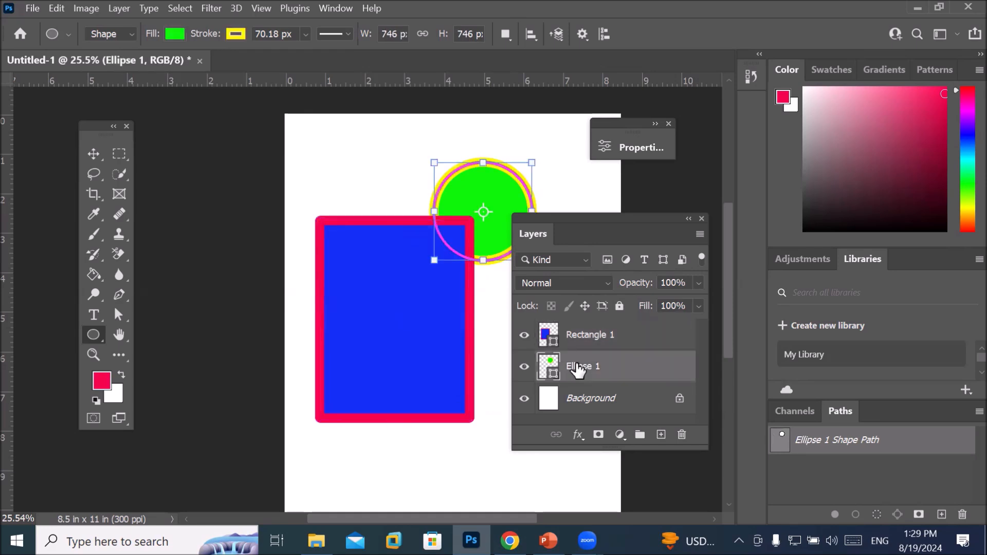
pyautogui.moveTo(578, 369); pyautogui.dragTo(579, 326)
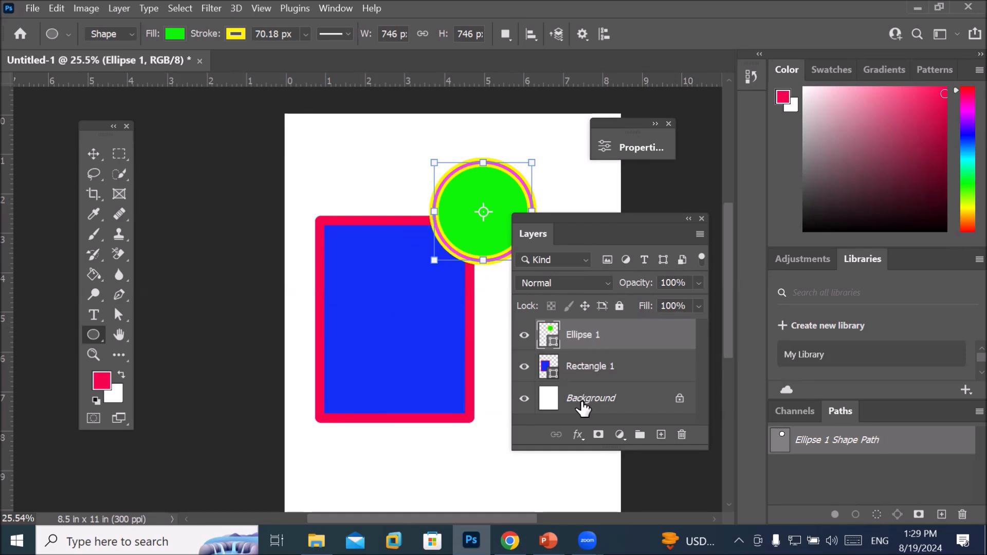
pyautogui.moveTo(591, 335); pyautogui.dragTo(595, 410)
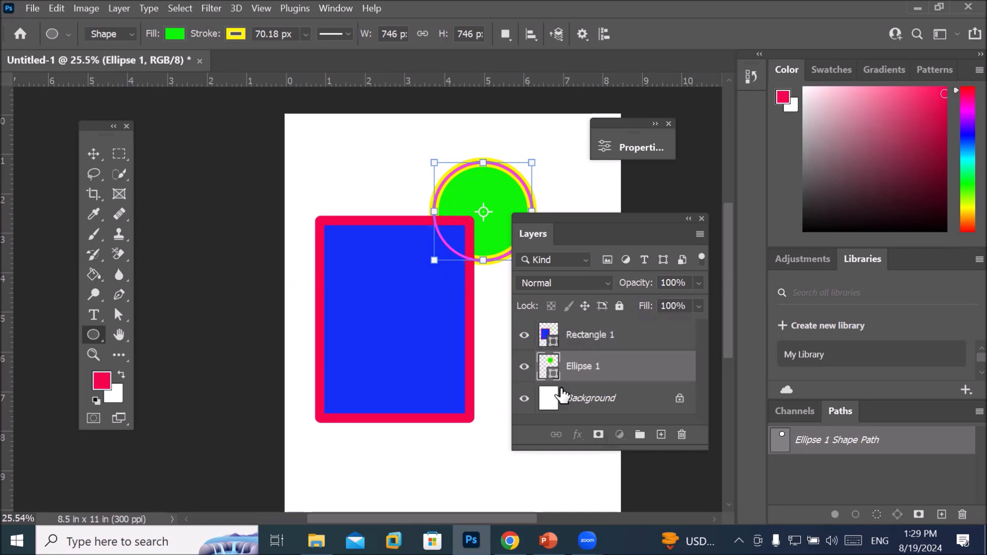
pyautogui.moveTo(572, 374)
pyautogui.mouseDown()
pyautogui.moveTo(546, 321)
pyautogui.moveTo(566, 325)
pyautogui.moveTo(591, 384)
pyautogui.moveTo(588, 333)
pyautogui.mouseUp()
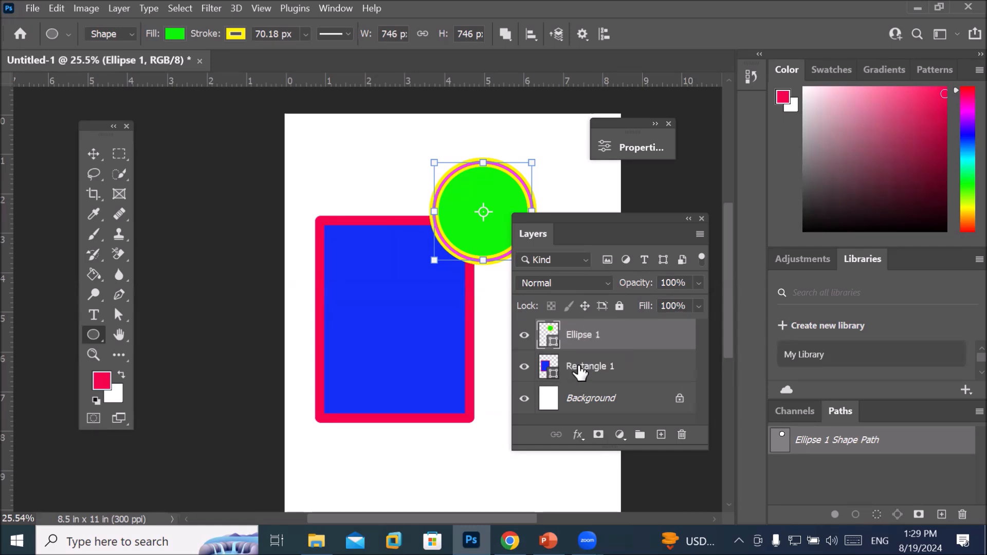
# Step: Merge the circle and rectangle layers into a single shape, deselect it, and shift the Layers panel off the artwork
pyautogui.keyDown('shift'); pyautogui.click(581, 370); pyautogui.keyUp('shift')
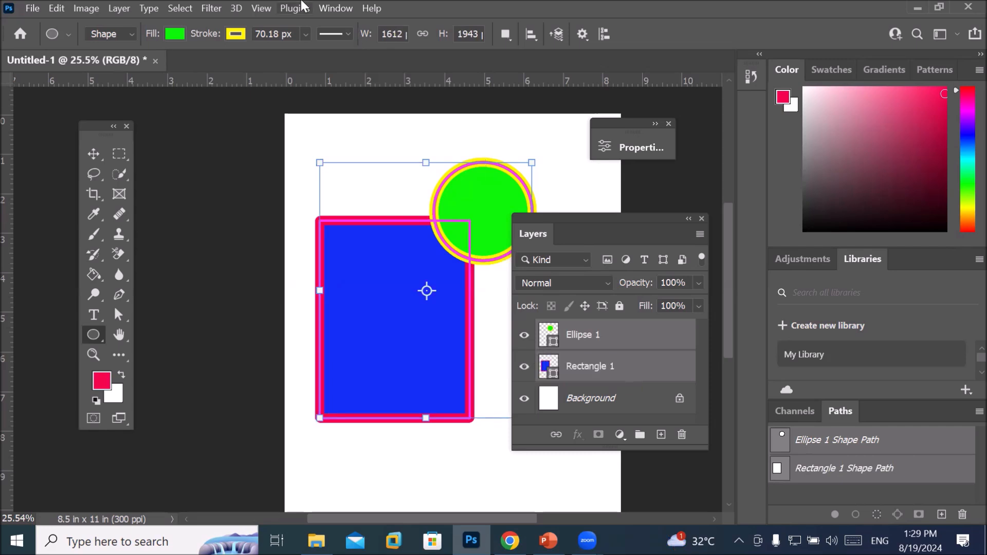
pyautogui.click(120, 12)
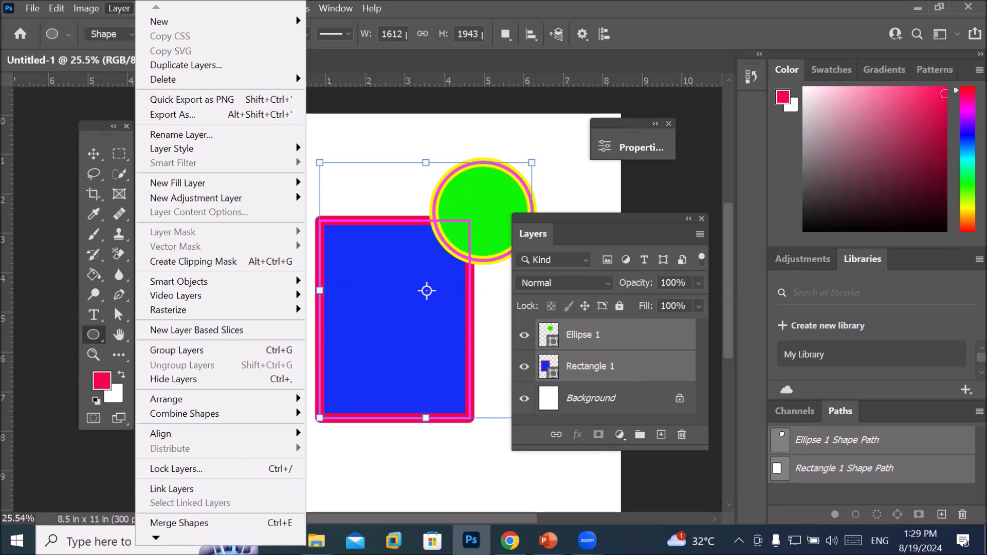
pyautogui.scroll(-4, 221, 267)
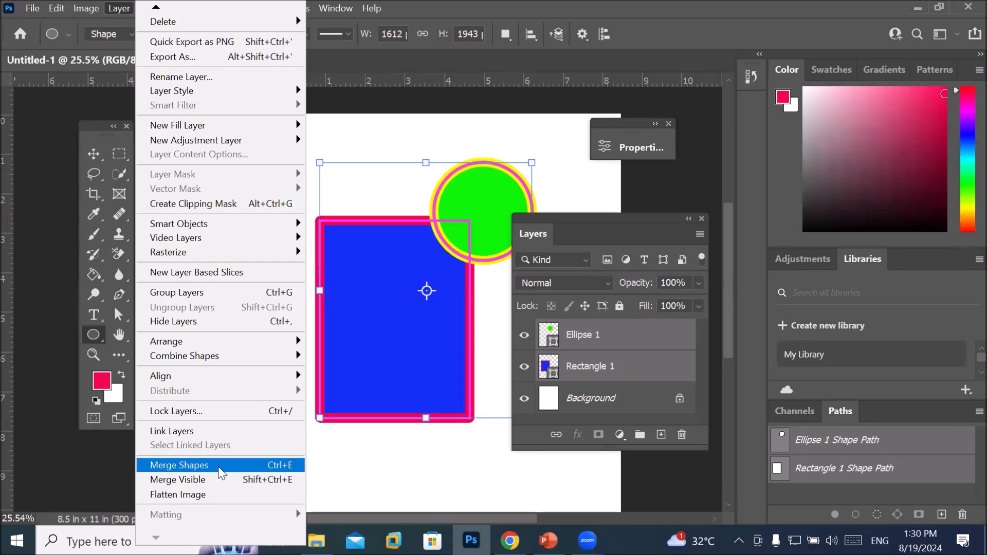
pyautogui.click(218, 467)
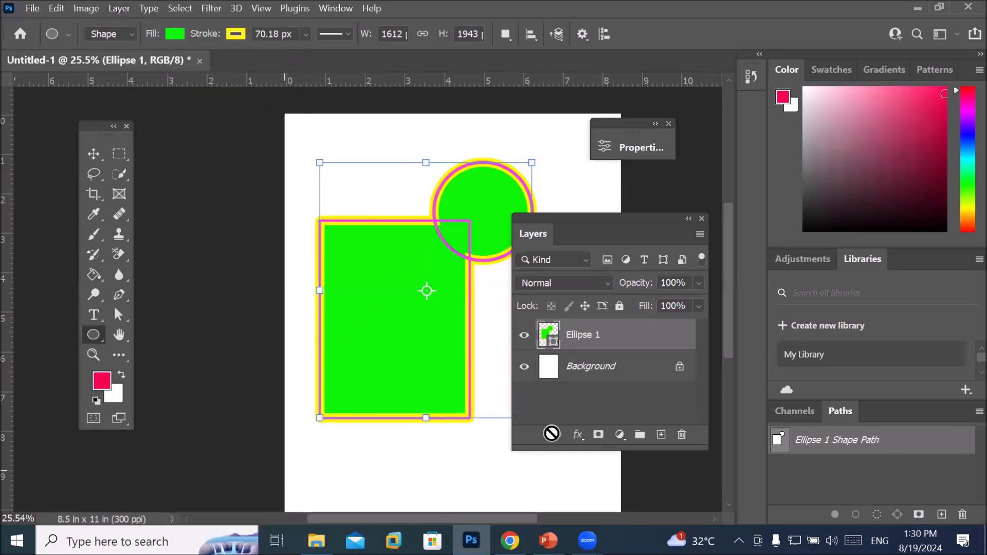
pyautogui.click(596, 367)
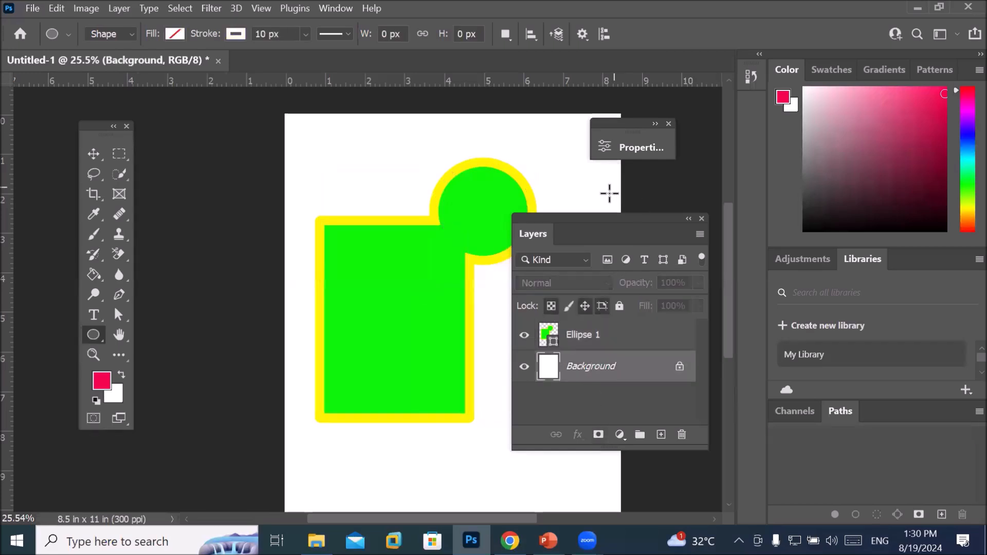
pyautogui.moveTo(612, 221); pyautogui.dragTo(645, 242)
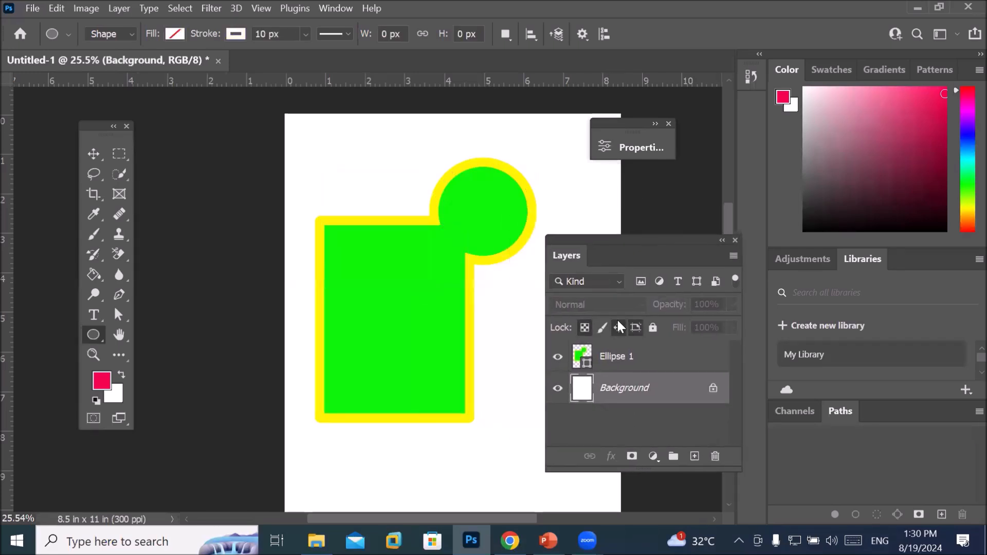
# Step: Select the merged shape's layer and move the shape to the right and slightly down on the page with the Move tool
pyautogui.click(596, 359)
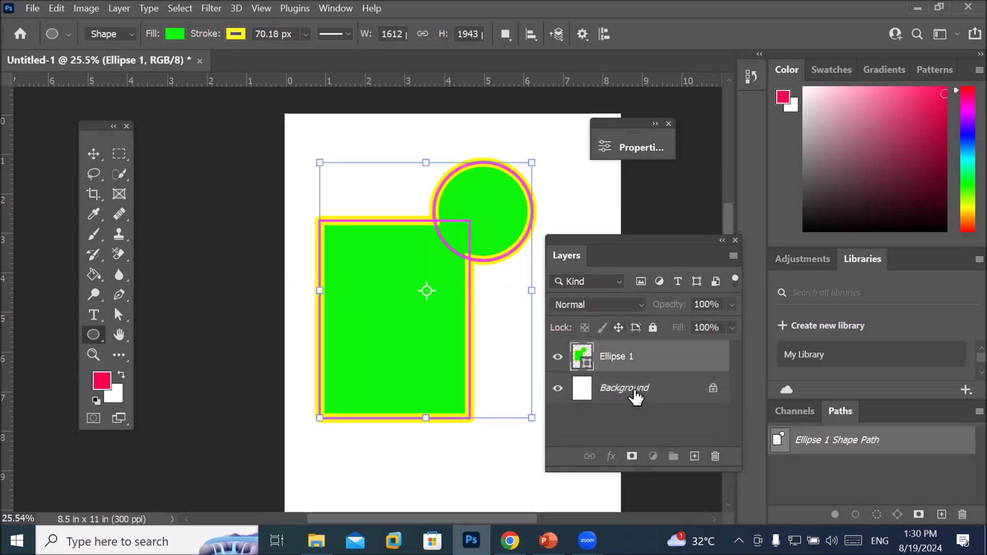
pyautogui.click(635, 395)
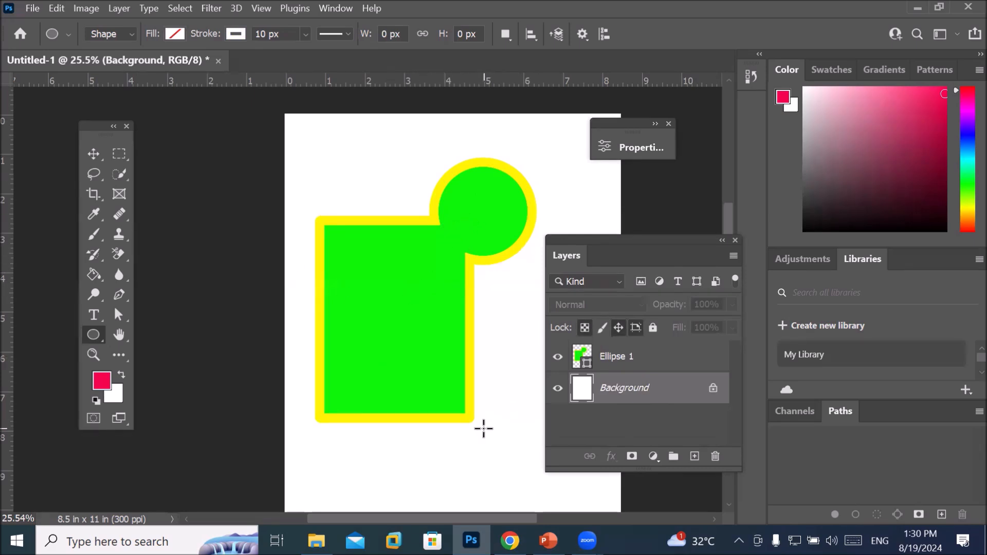
pyautogui.click(604, 363)
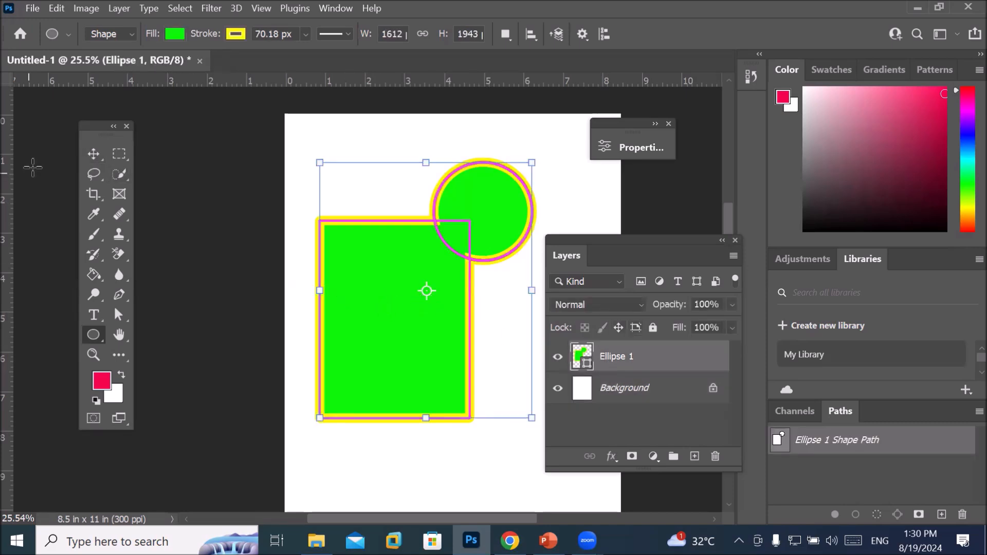
pyautogui.click(94, 154)
pyautogui.moveTo(350, 303); pyautogui.dragTo(405, 307)
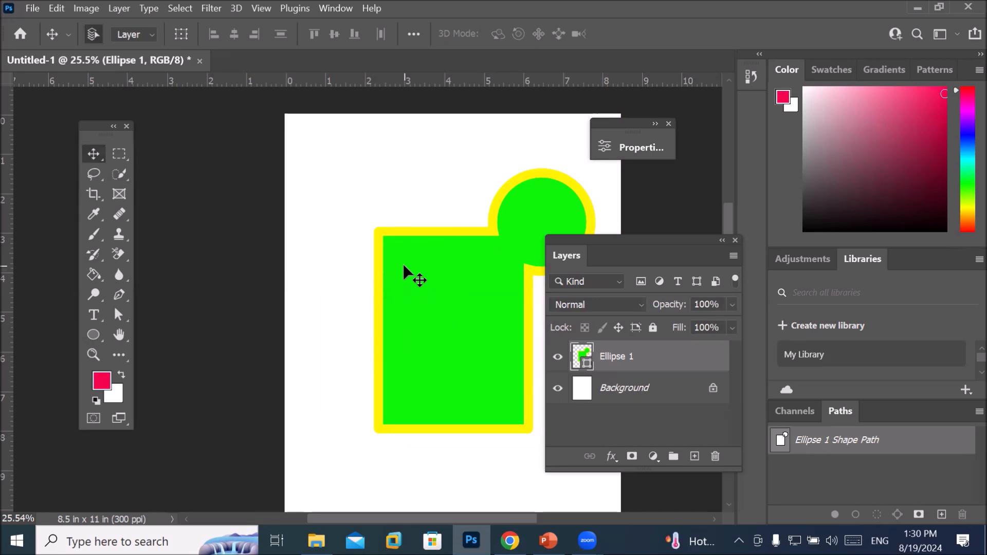
# Step: Add a circle about 2.33 in across over the rectangle's upper-left corner using Combine Shapes, then deselect the shape and clear the Layers panel away
pyautogui.click(93, 334)
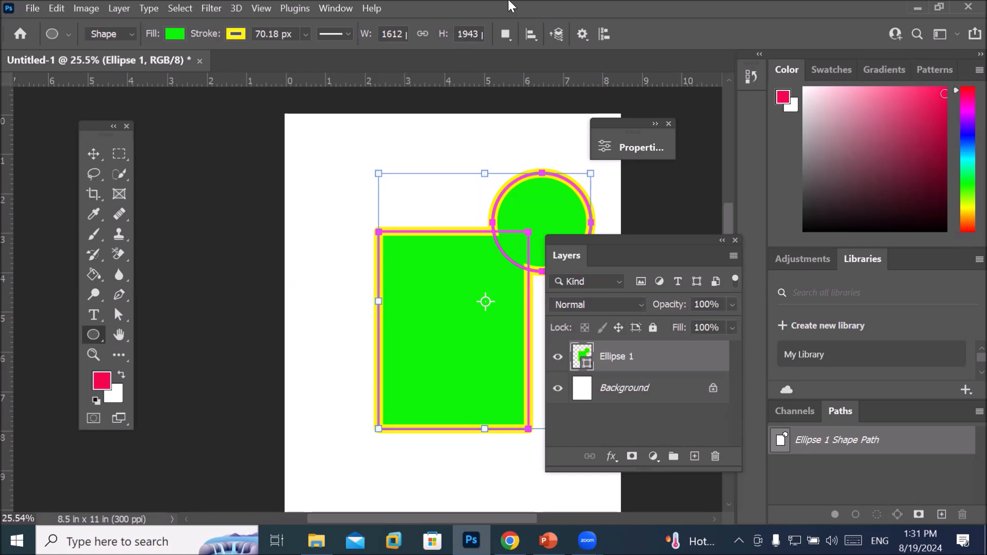
pyautogui.click(505, 34)
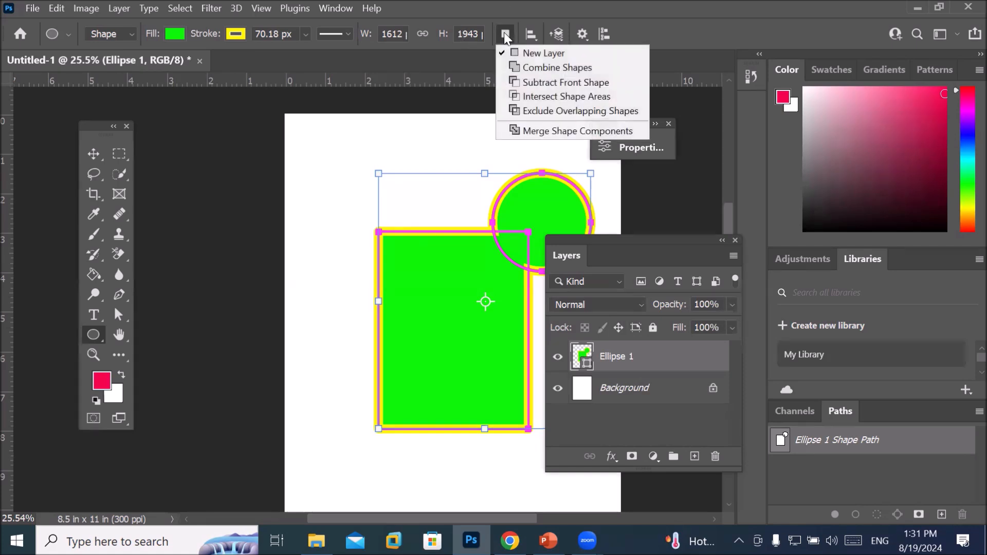
pyautogui.click(539, 69)
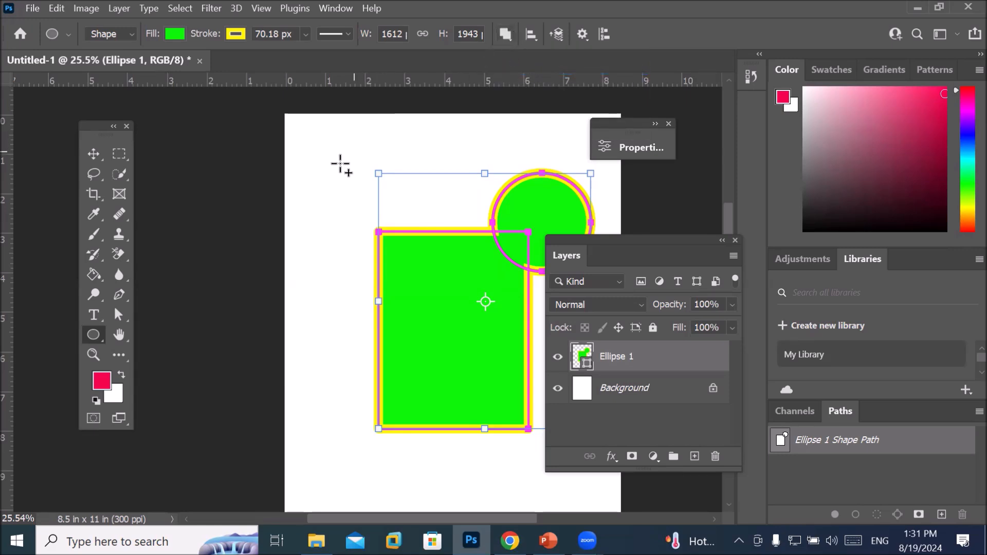
pyautogui.moveTo(340, 166); pyautogui.dragTo(385, 238)
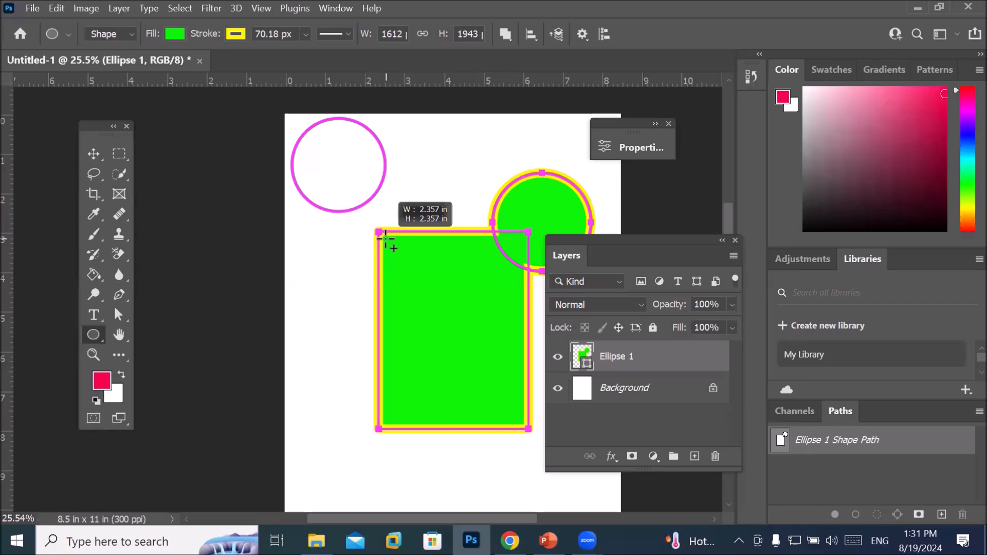
pyautogui.moveTo(385, 238); pyautogui.dragTo(384, 239)
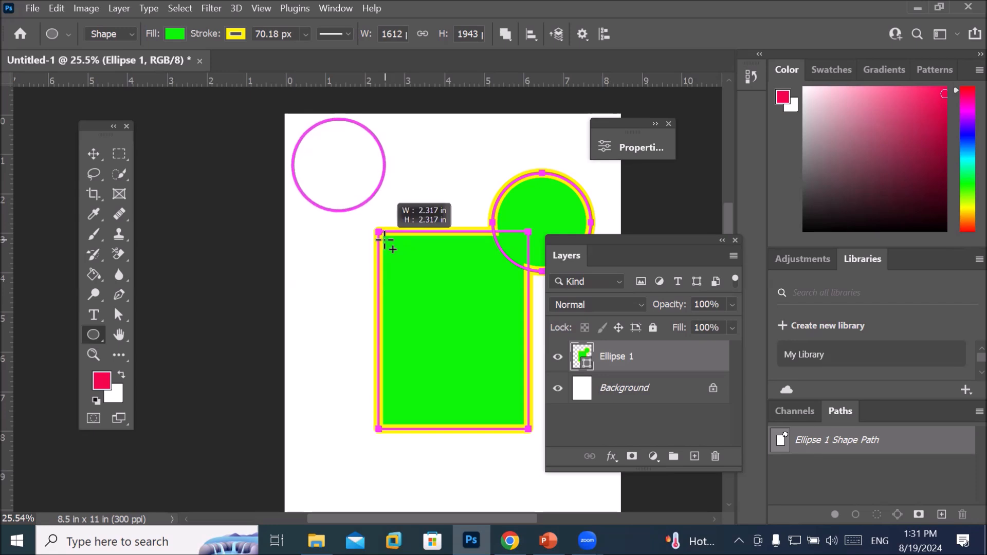
pyautogui.moveTo(384, 238); pyautogui.dragTo(384, 239)
pyautogui.moveTo(385, 239); pyautogui.dragTo(426, 300)
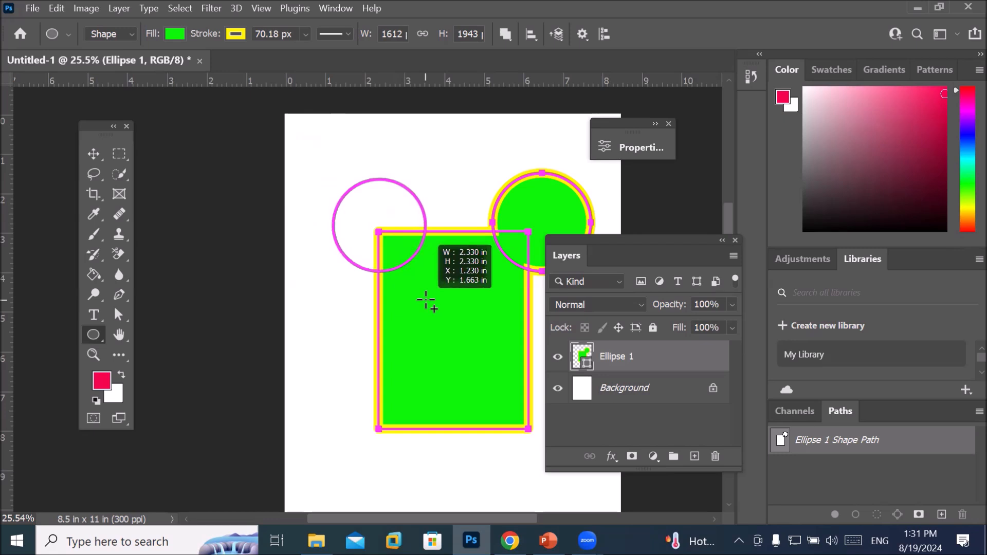
pyautogui.moveTo(425, 301); pyautogui.dragTo(426, 300)
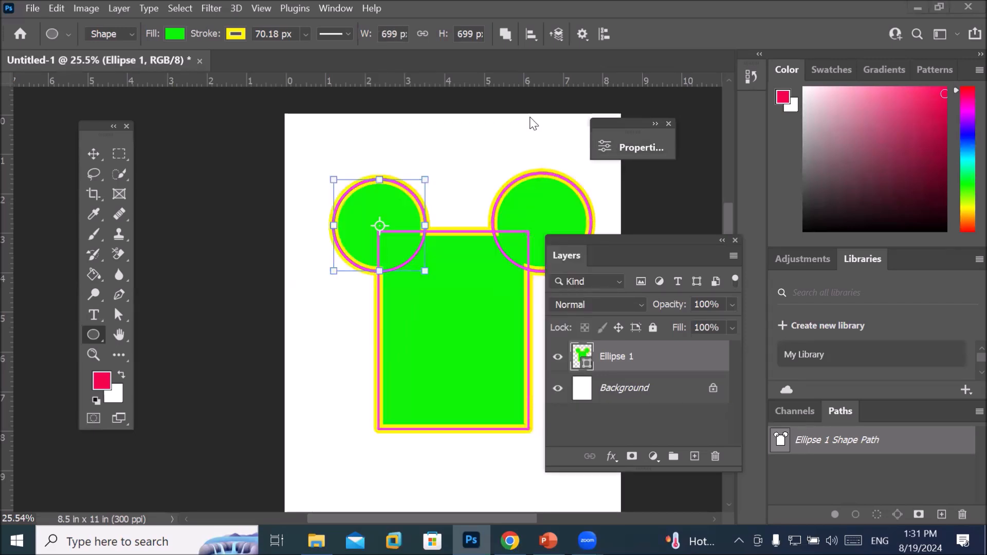
pyautogui.click(607, 389)
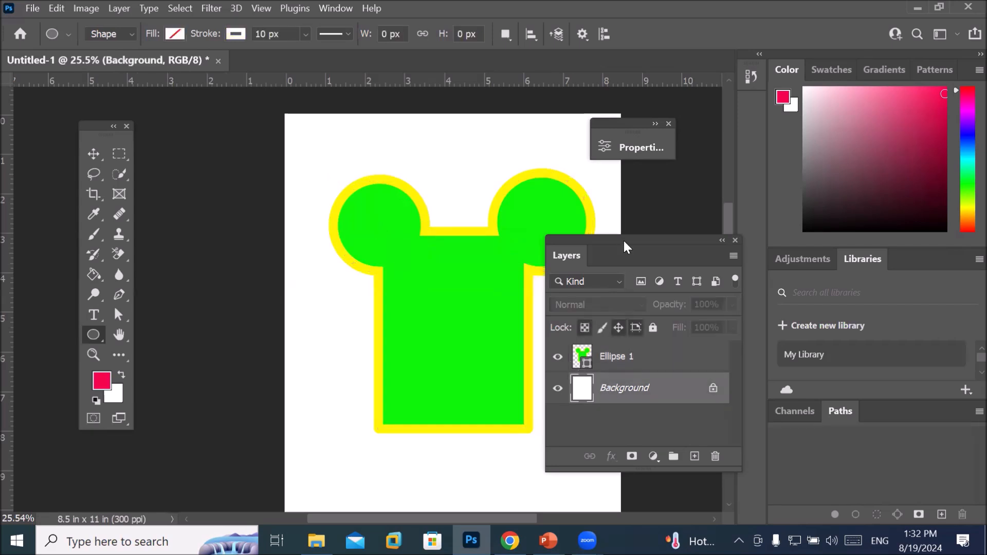
pyautogui.moveTo(624, 240); pyautogui.dragTo(655, 262)
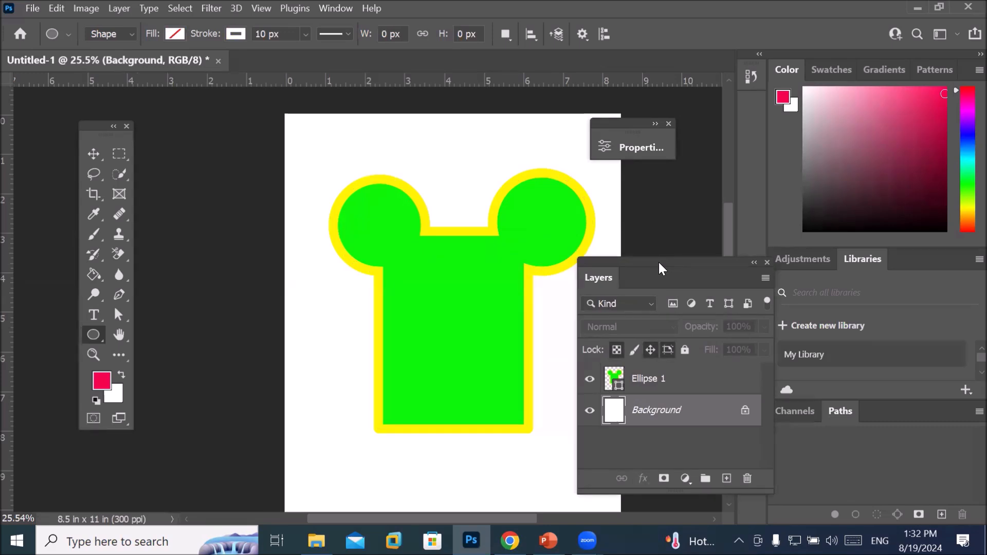
# Step: On a new shape layer, draw a triangle about 1.81 by 1.57 in over the rectangle's bottom edge with the Triangle tool
pyautogui.click(652, 388)
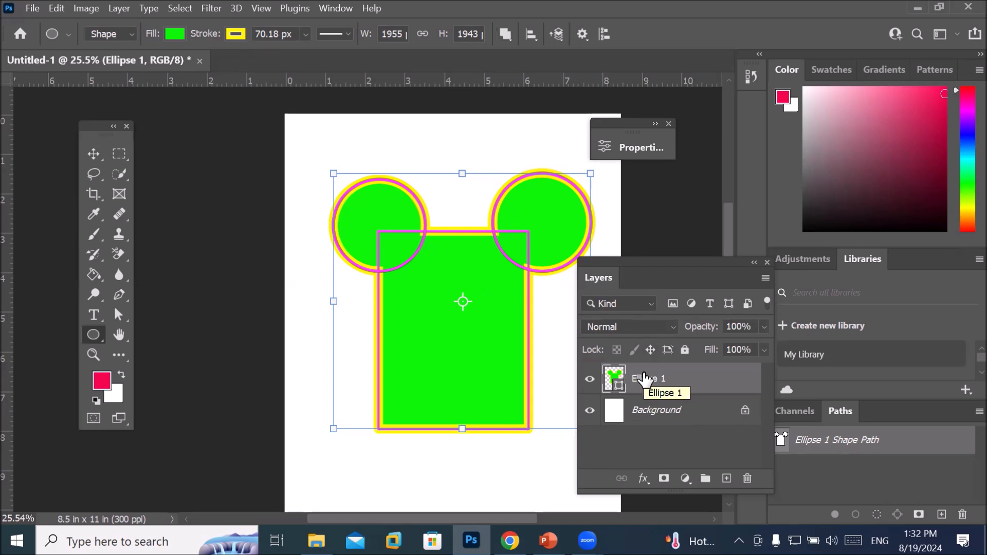
pyautogui.click(506, 36)
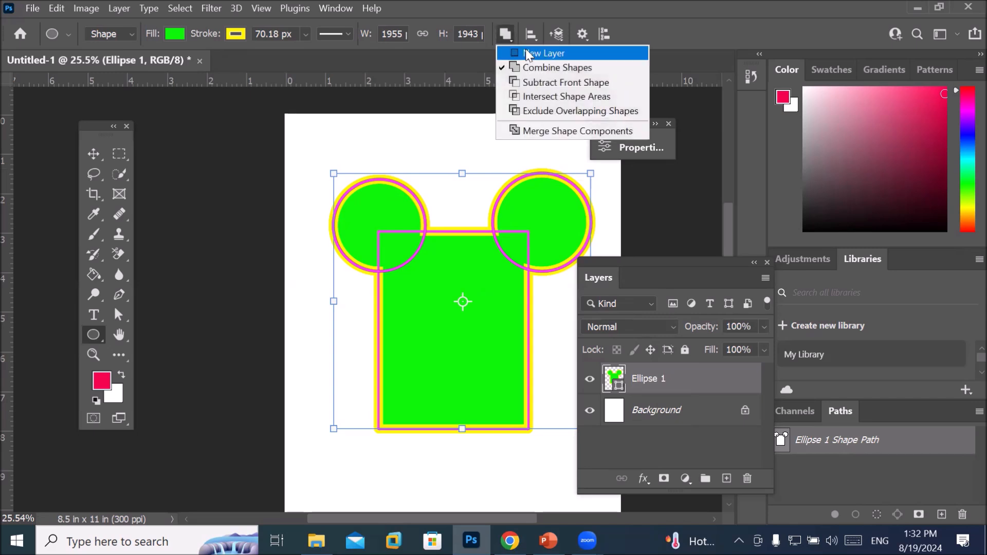
pyautogui.click(528, 52)
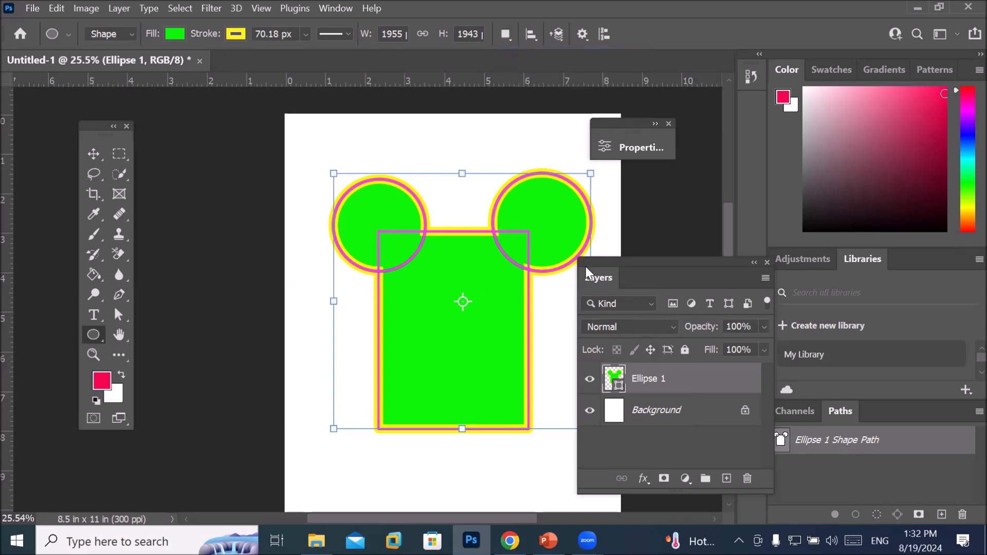
pyautogui.rightClick(88, 334)
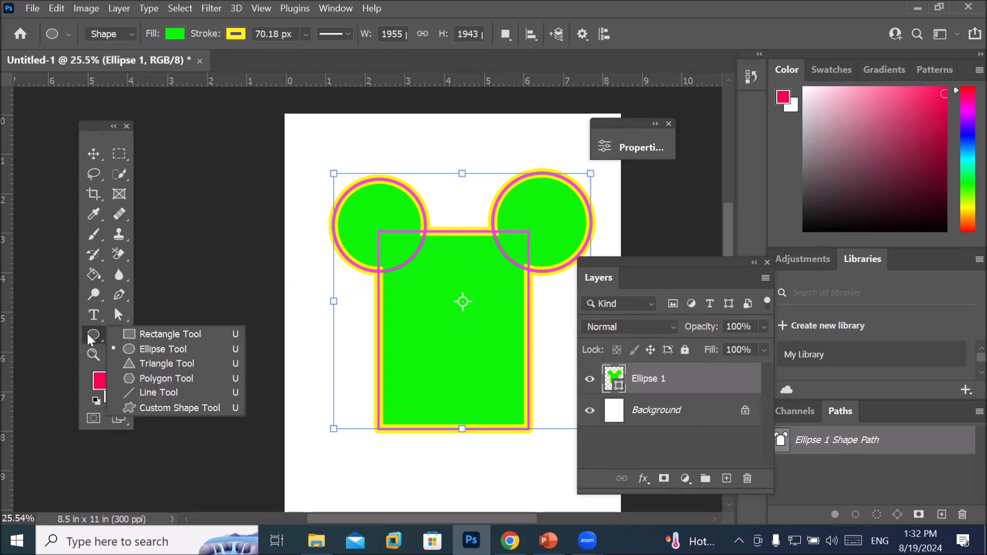
pyautogui.click(153, 362)
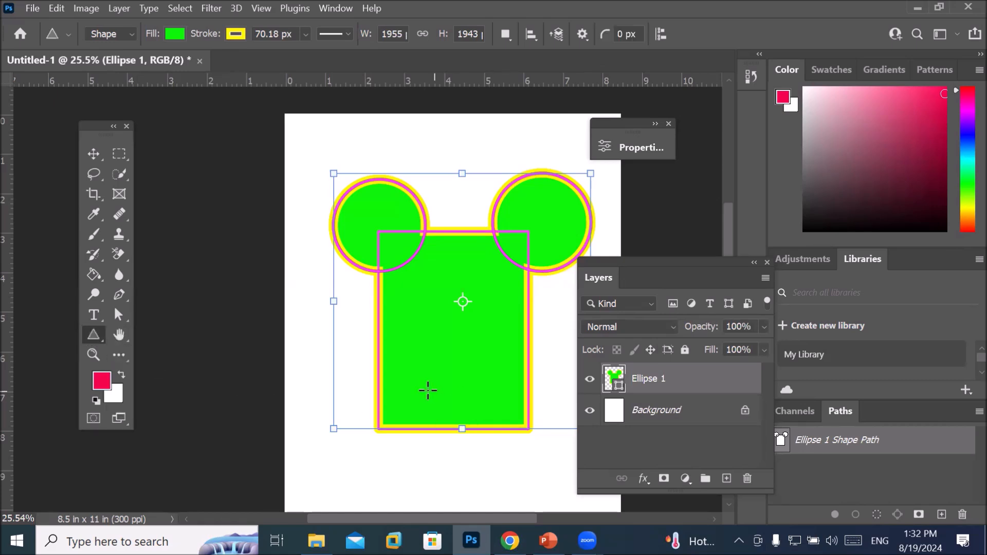
pyautogui.moveTo(428, 392); pyautogui.dragTo(475, 449)
pyautogui.press('space')
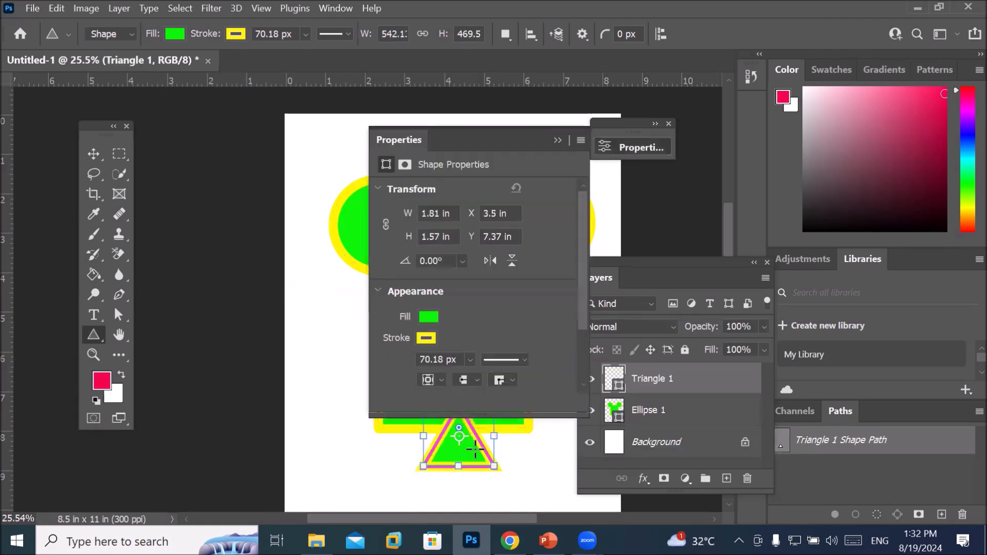
# Step: Move the triangle up onto the upper-left circle, just above the rectangle's top edge, using the Move tool
pyautogui.click(668, 411)
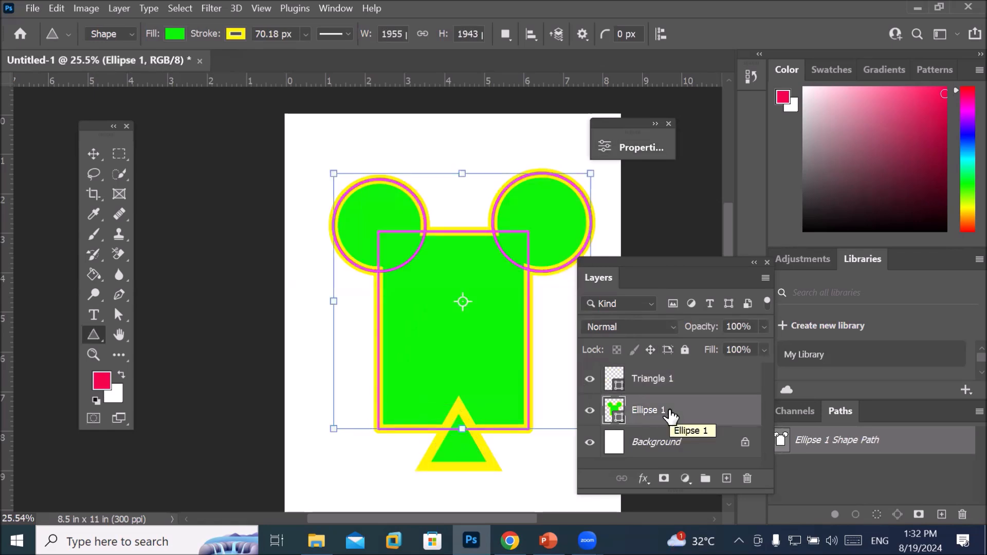
pyautogui.click(670, 384)
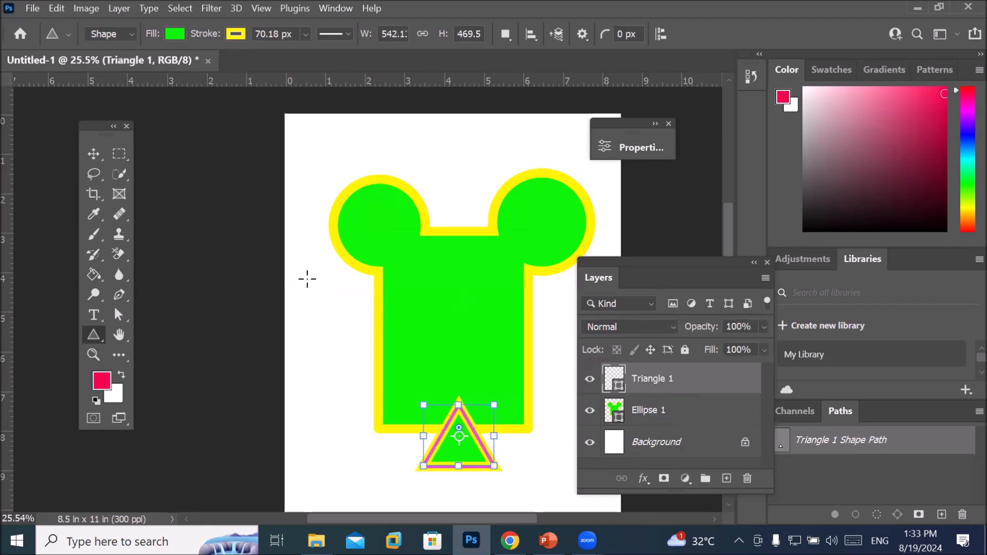
pyautogui.click(94, 154)
pyautogui.moveTo(463, 456); pyautogui.dragTo(420, 186)
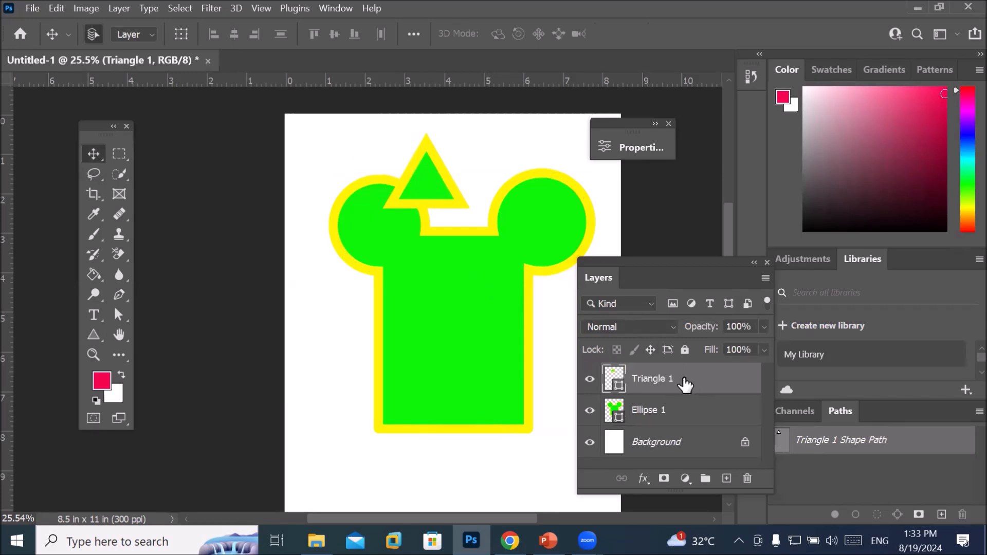
# Step: Free-transform the triangle to about 175% width and 109% height so it spans both circles, undoing a trial rotation
pyautogui.click(58, 8)
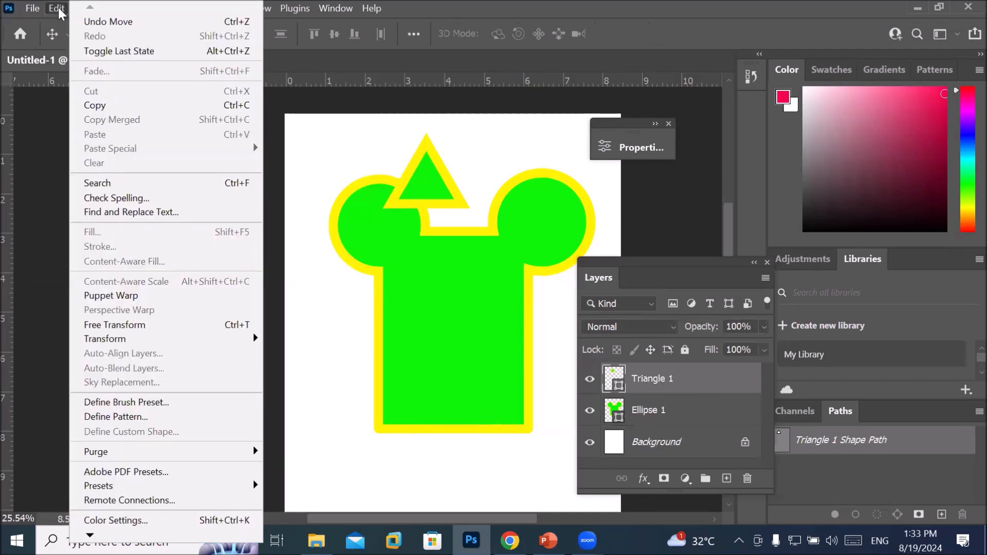
pyautogui.click(189, 333)
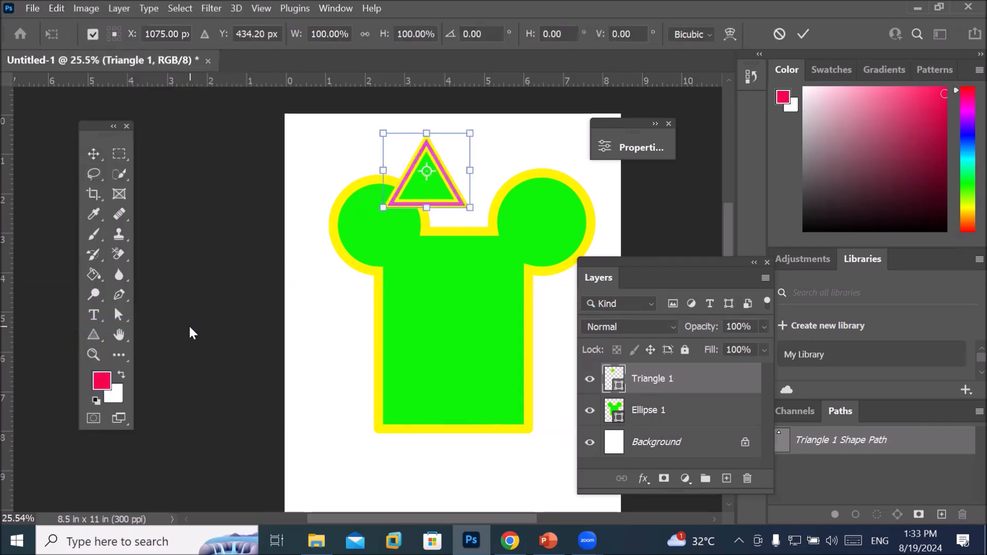
pyautogui.moveTo(469, 166); pyautogui.dragTo(534, 174)
pyautogui.moveTo(451, 127)
pyautogui.mouseDown()
pyautogui.moveTo(452, 105)
pyautogui.moveTo(452, 126)
pyautogui.mouseUp()
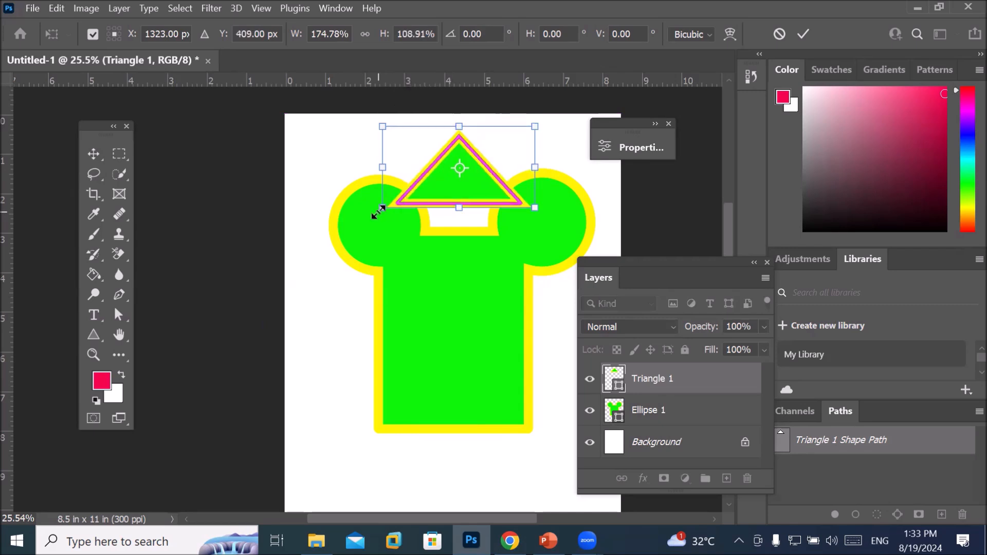
pyautogui.moveTo(374, 209); pyautogui.dragTo(406, 236)
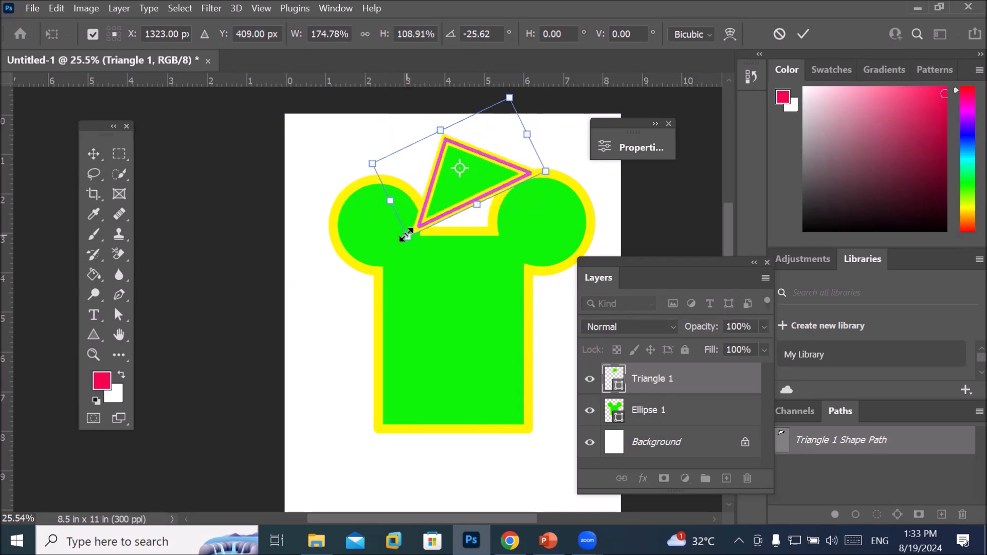
pyautogui.hotkey('ctrl', 'z')
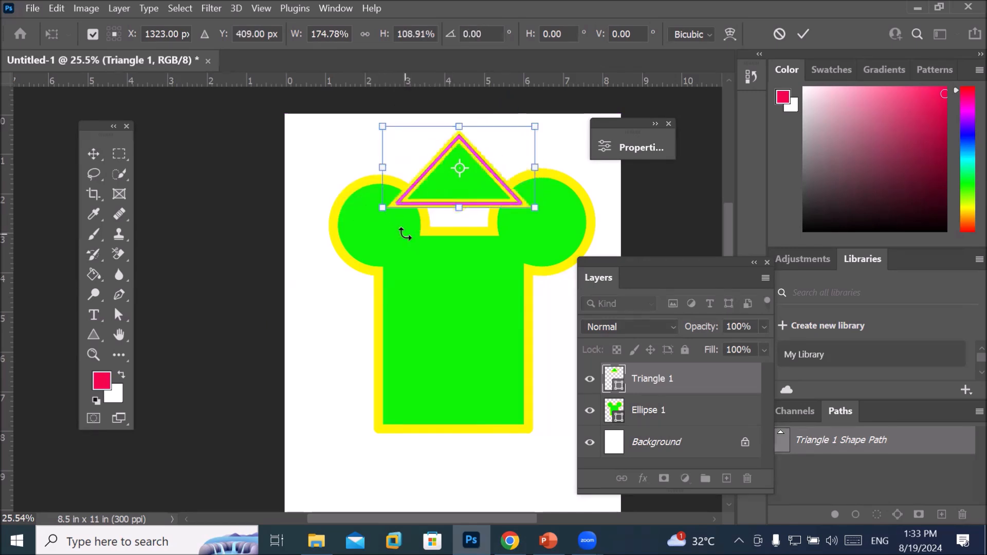
pyautogui.click(649, 416)
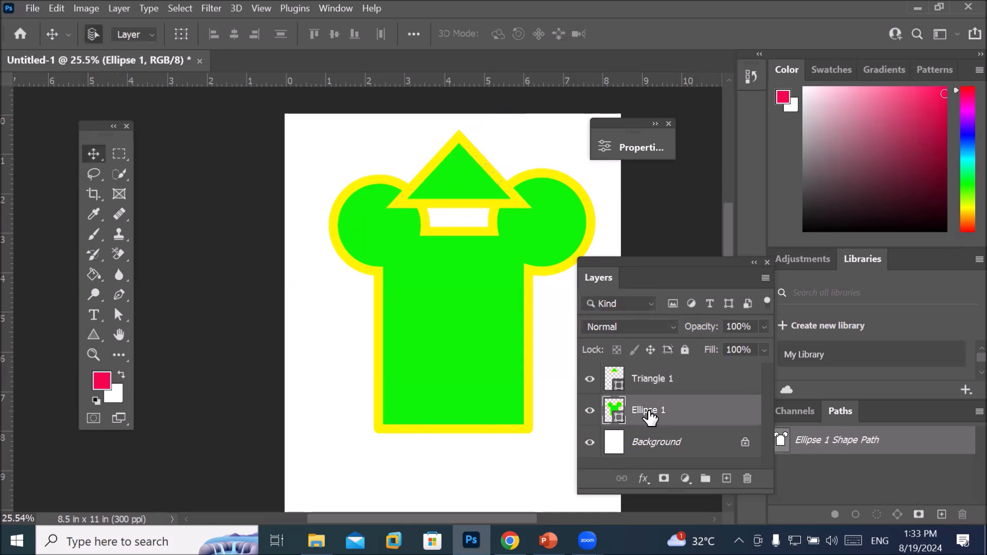
pyautogui.click(659, 386)
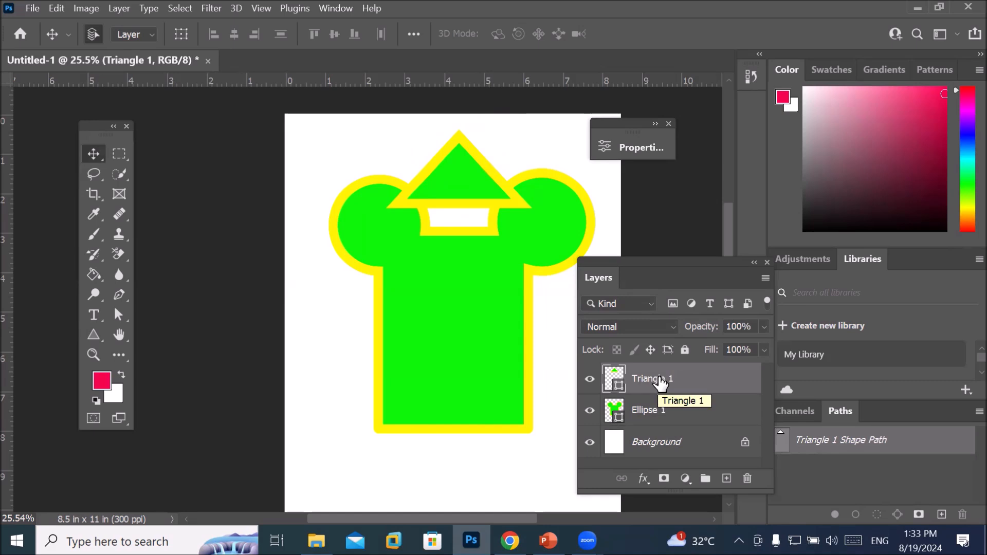
pyautogui.keyDown('shift'); pyautogui.click(644, 414); pyautogui.keyUp('shift')
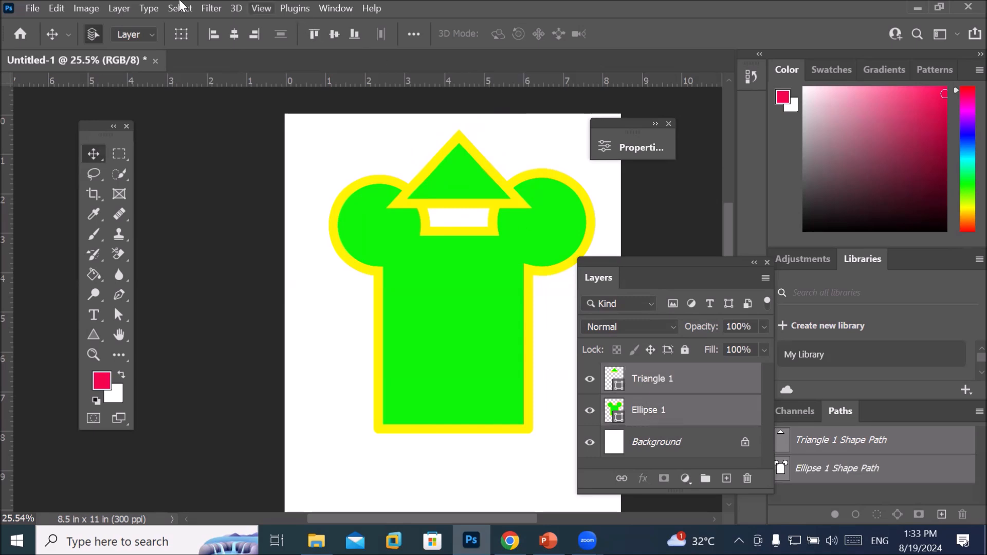
pyautogui.click(92, 8)
pyautogui.moveTo(118, 8)
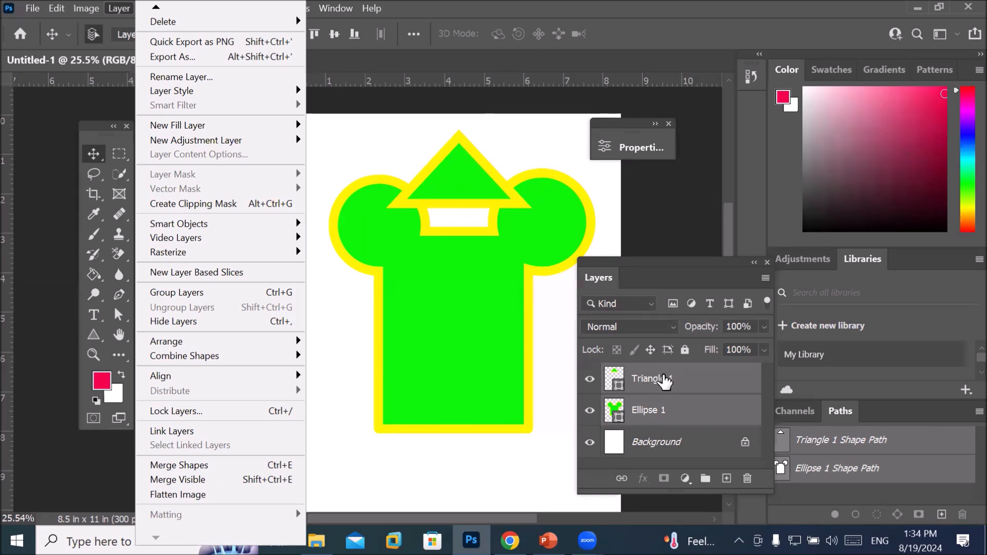
# Step: Recolour the triangle with a red fill and a blue stroke in its shape properties
pyautogui.click(656, 381)
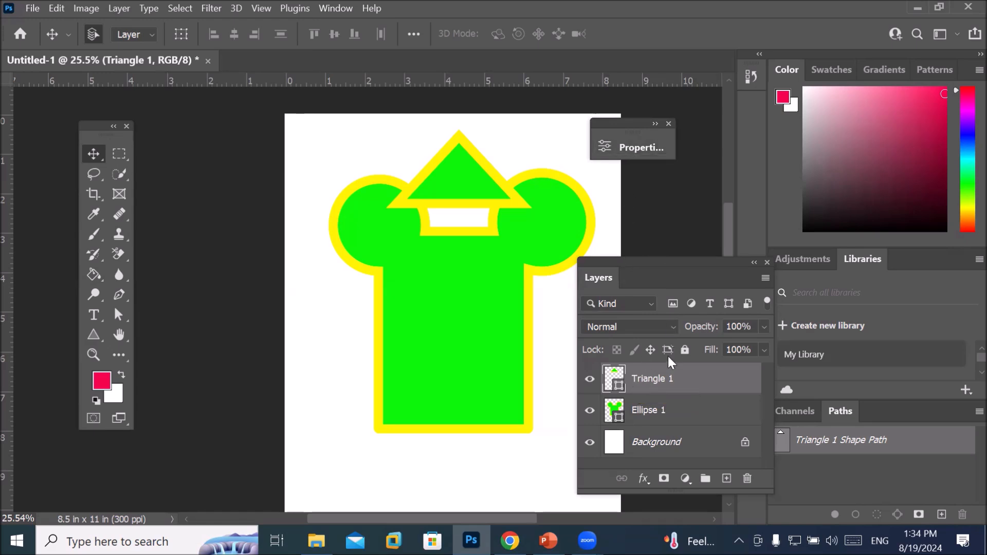
pyautogui.click(634, 148)
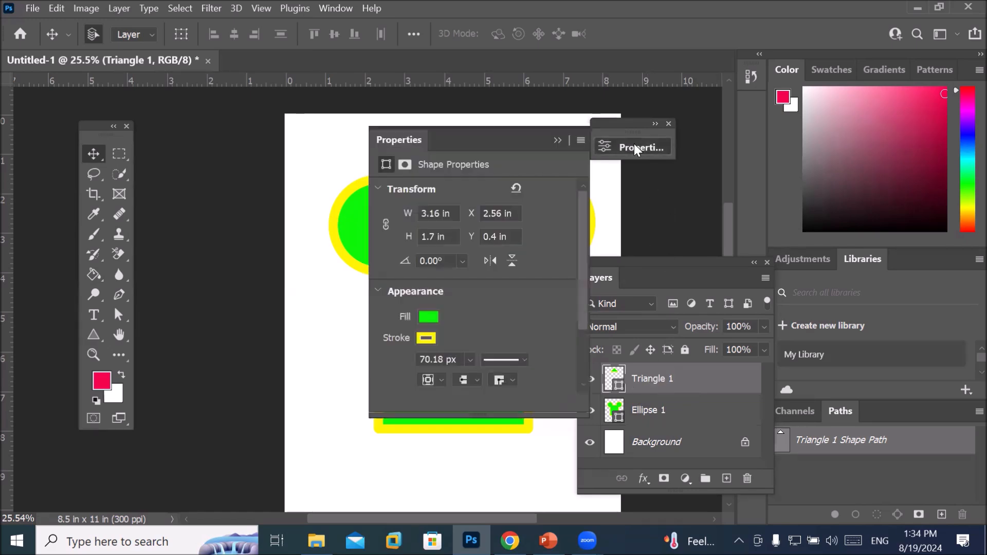
pyautogui.click(428, 316)
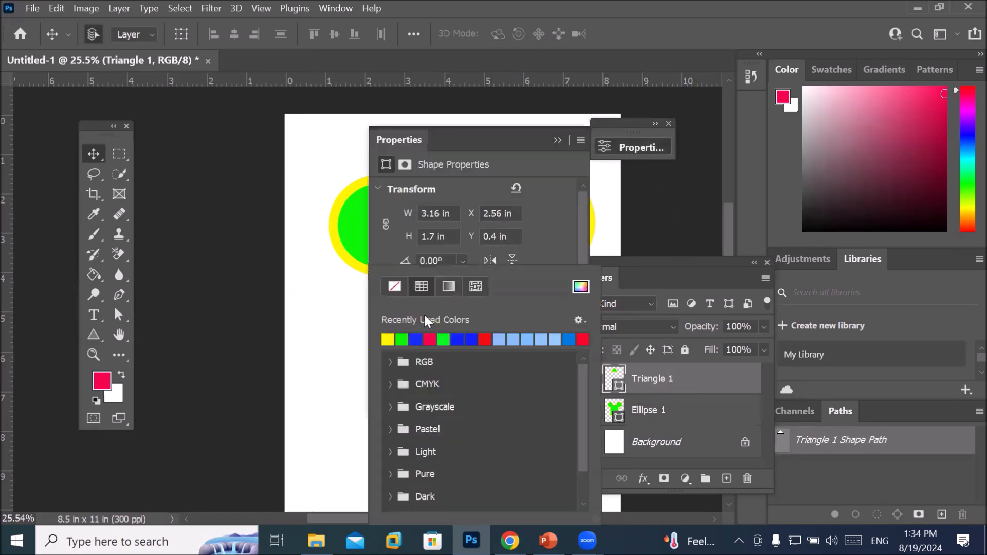
pyautogui.click(486, 338)
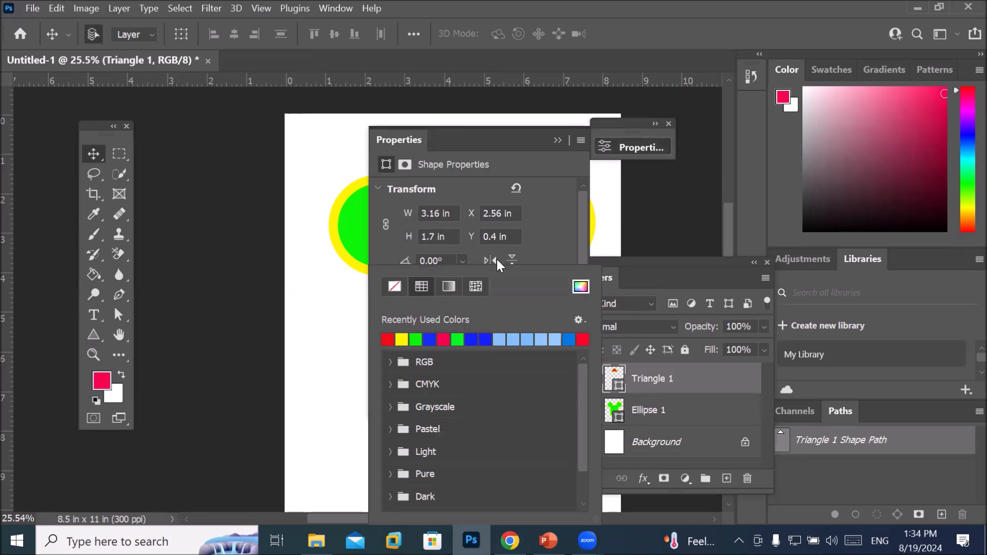
pyautogui.click(549, 235)
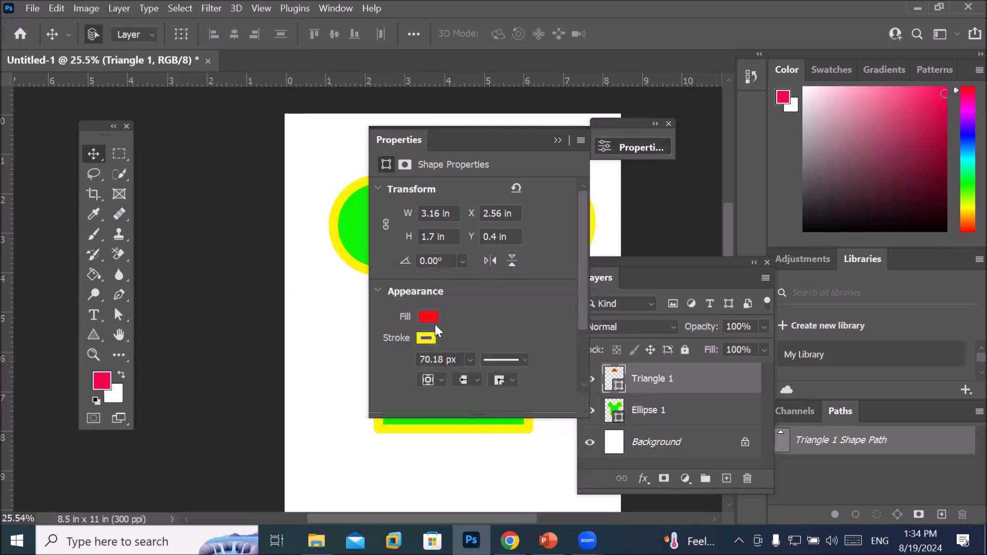
pyautogui.click(428, 340)
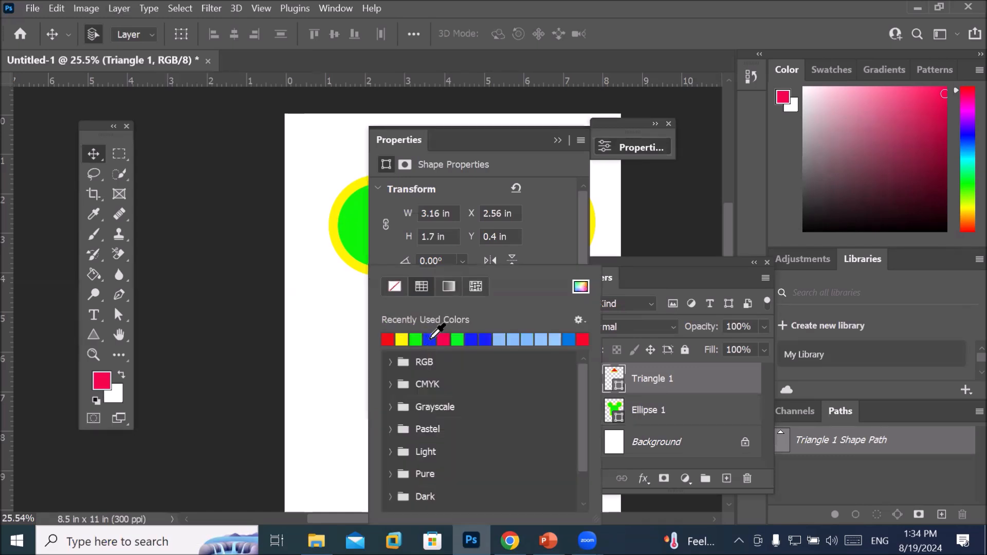
pyautogui.click(430, 339)
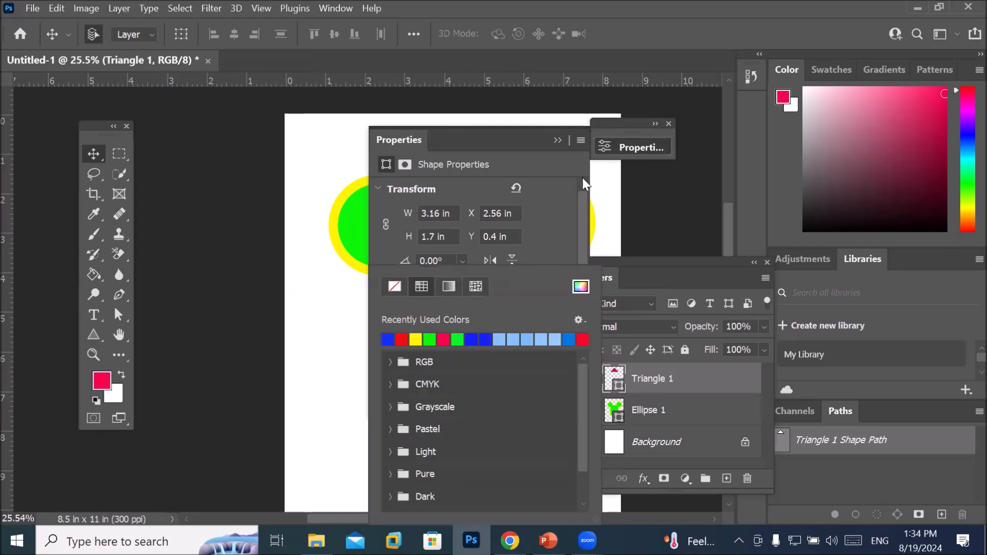
pyautogui.click(556, 205)
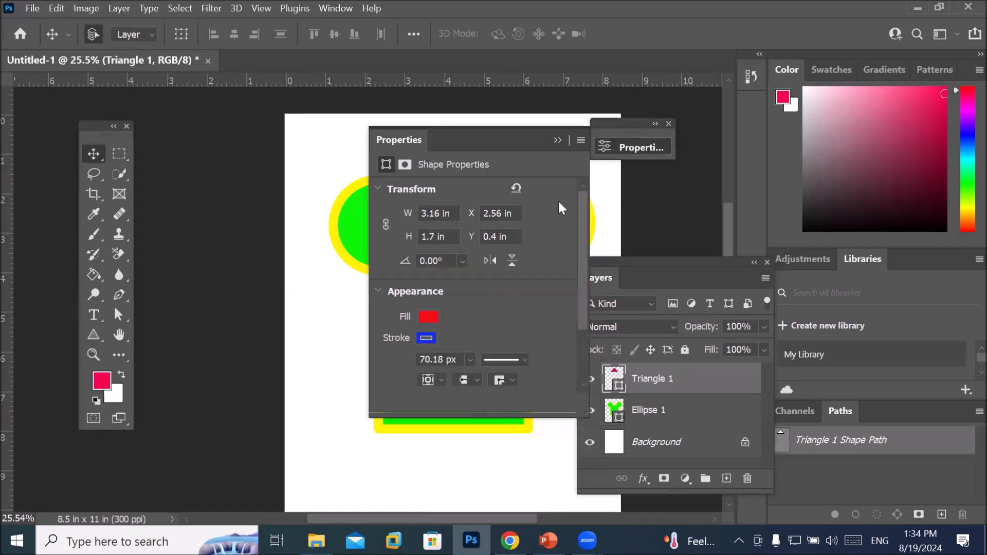
pyautogui.click(557, 139)
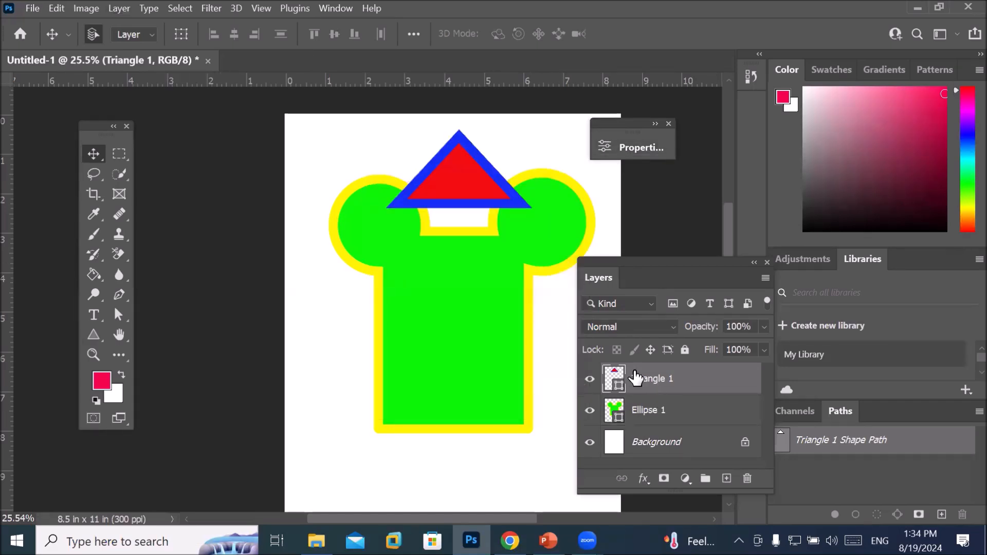
# Step: Merge the triangle's layer and the rectangle-and-circles layer into a single shape, then undo the merge
pyautogui.keyDown('shift'); pyautogui.click(643, 411); pyautogui.keyUp('shift')
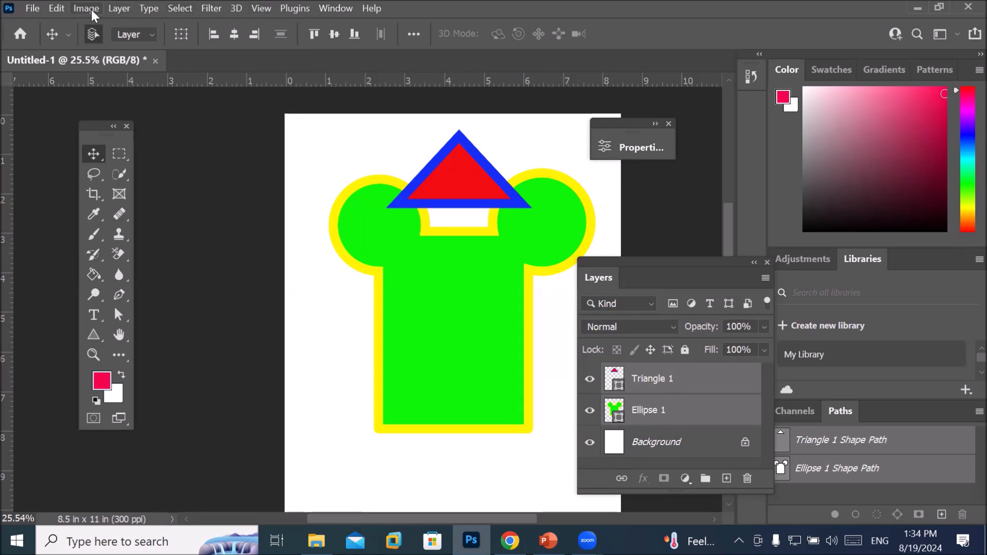
pyautogui.click(109, 11)
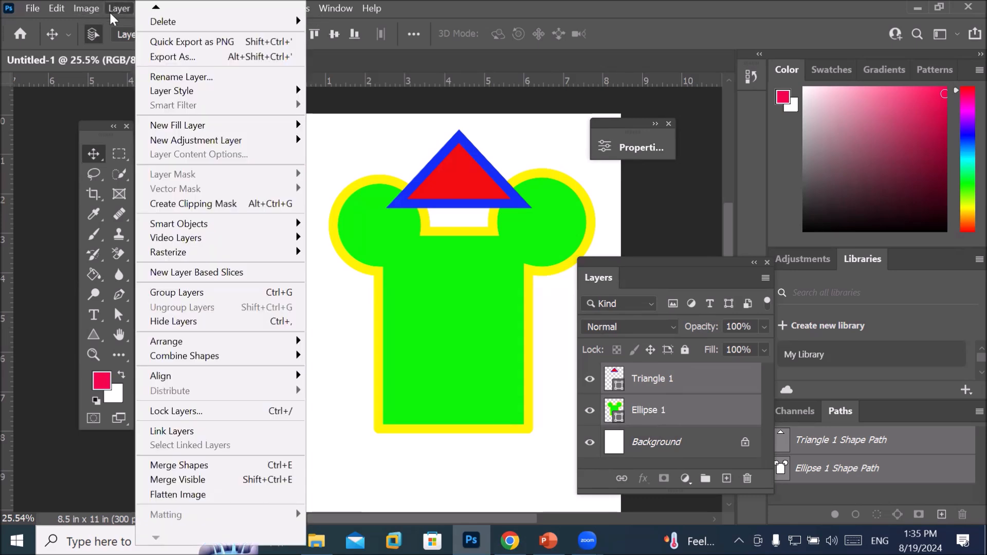
pyautogui.click(195, 466)
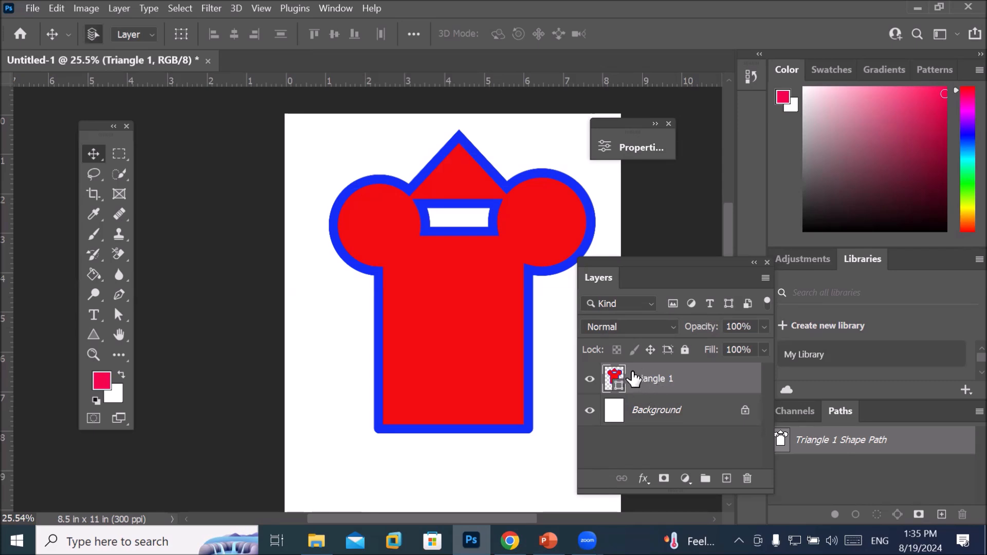
pyautogui.hotkey('ctrl', 'z')
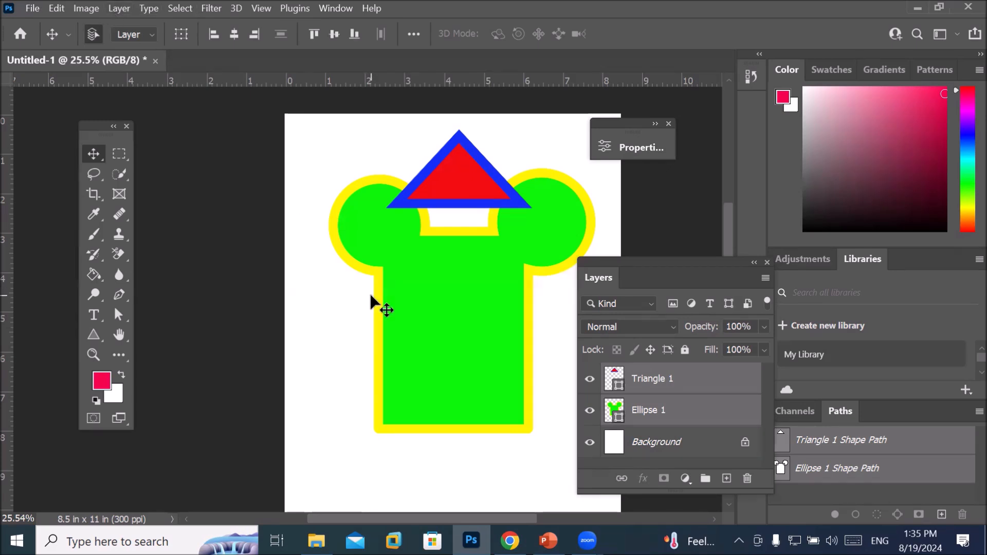
# Step: Merge the two selected shape layers, the triangle and the rectangle with circles, into one shape
pyautogui.click(124, 8)
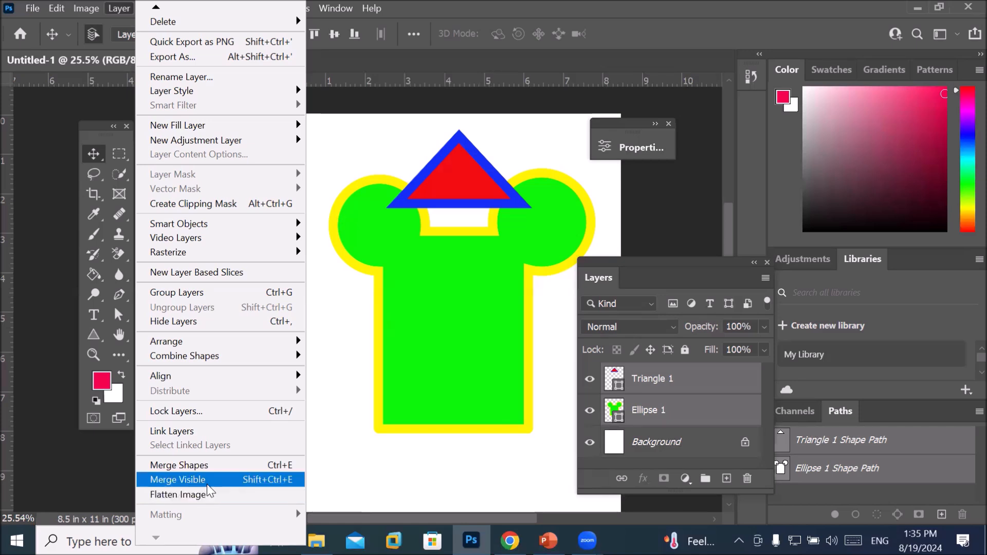
pyautogui.press('Escape')
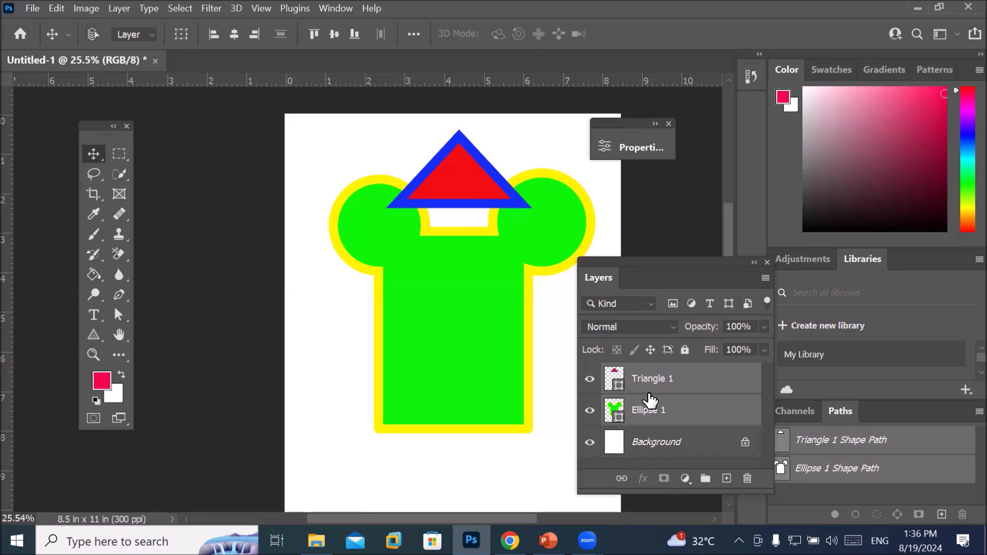
pyautogui.hotkey('ctrl', 'e')
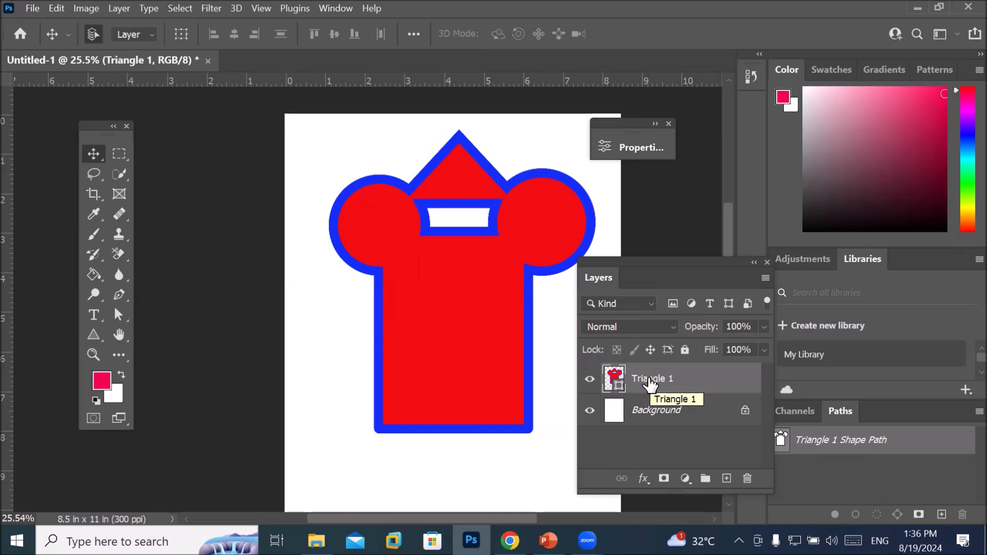
# Step: Scale the merged shape down into the page's upper-left corner and place four copies in the other corners and the centre
pyautogui.hotkey('ctrl', 't')
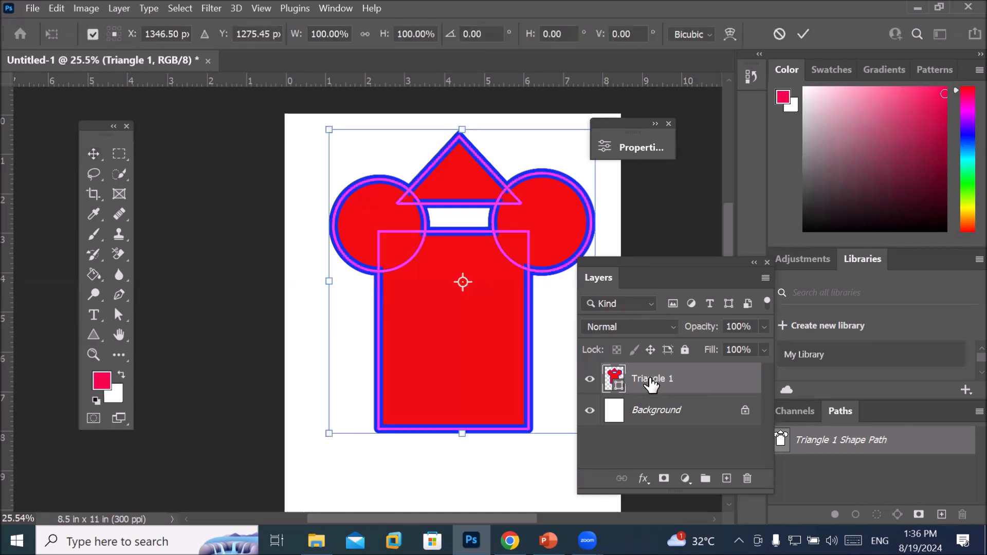
pyautogui.moveTo(329, 129); pyautogui.dragTo(452, 299)
pyautogui.moveTo(516, 381); pyautogui.dragTo(454, 199)
pyautogui.scroll(-1, 389, 241)
pyautogui.press('Return')
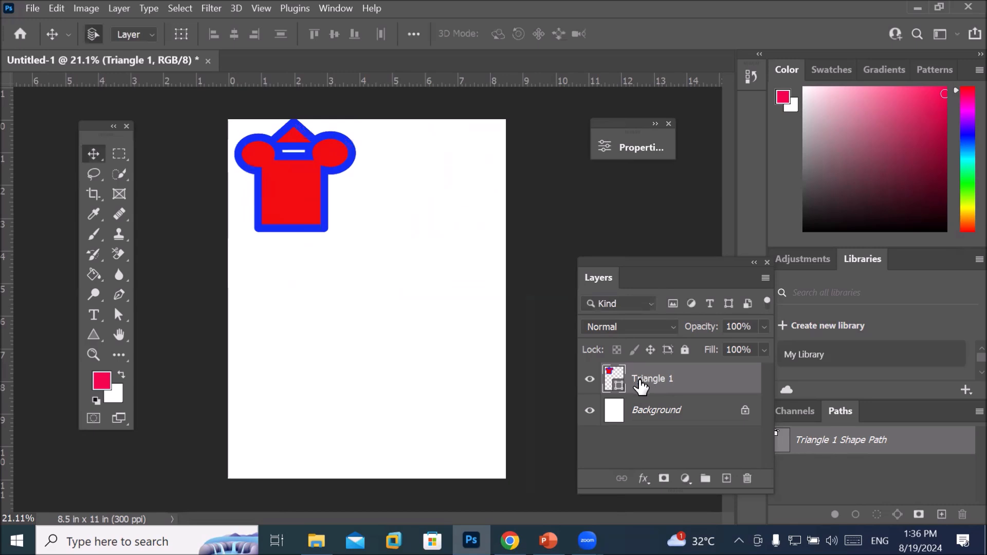
pyautogui.moveTo(298, 203); pyautogui.dragTo(368, 311)
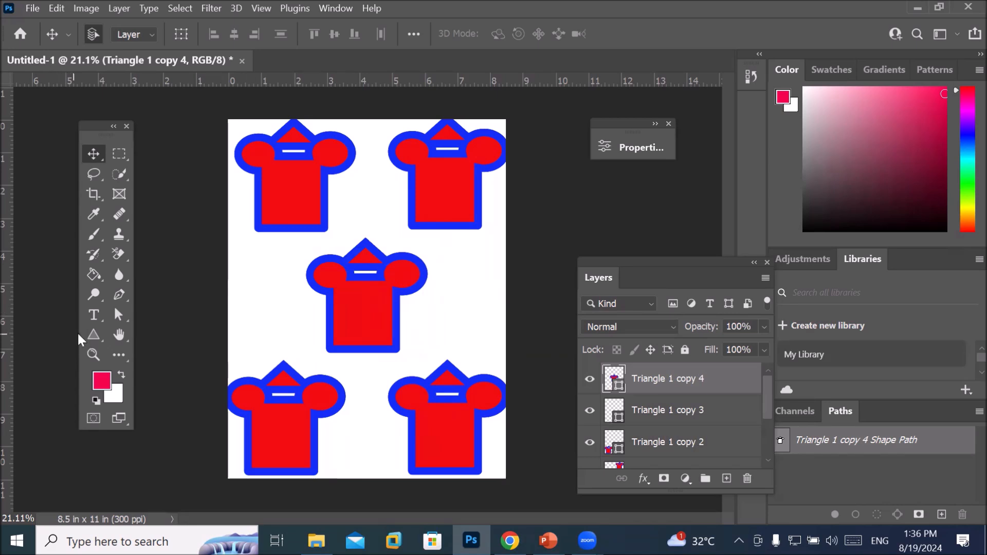
pyautogui.click(90, 331)
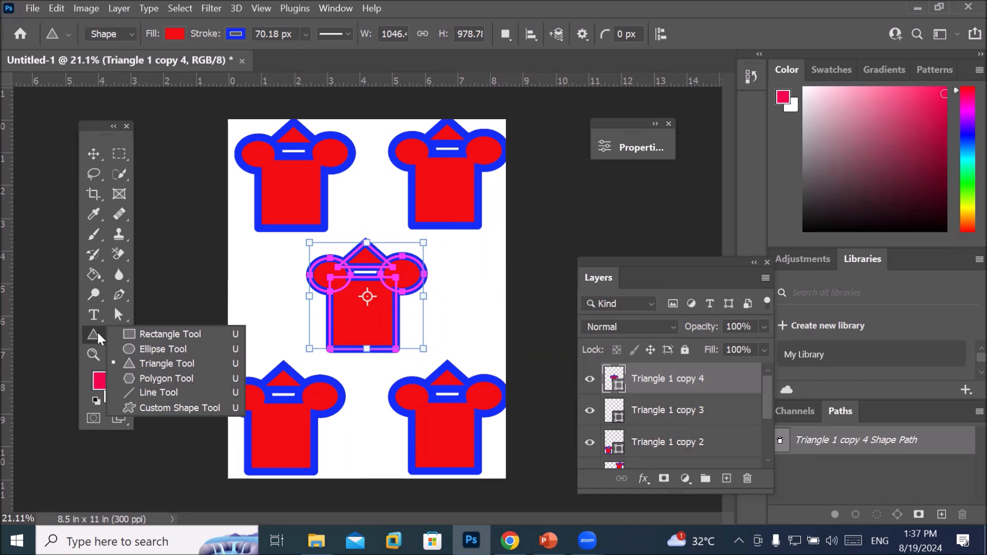
pyautogui.click(97, 331)
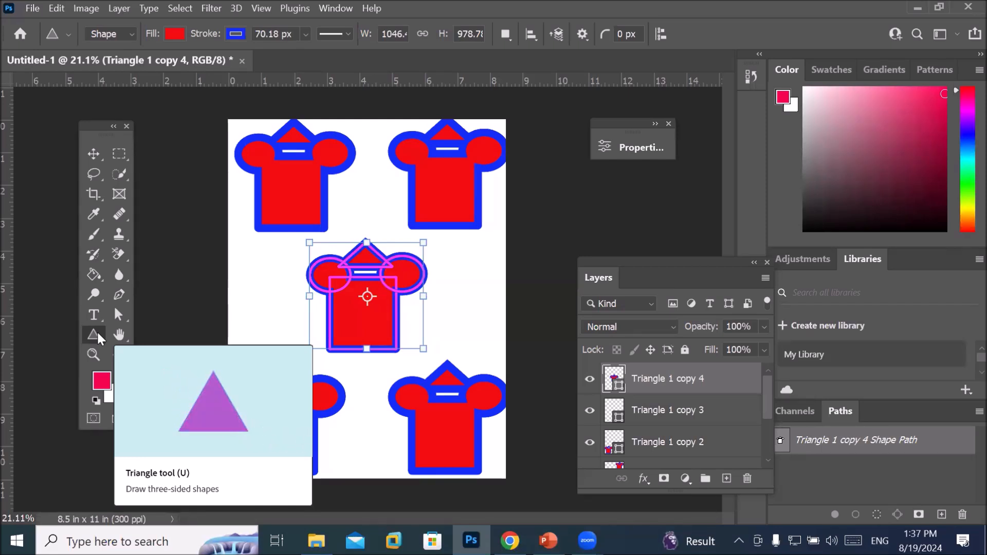
pyautogui.click(500, 30)
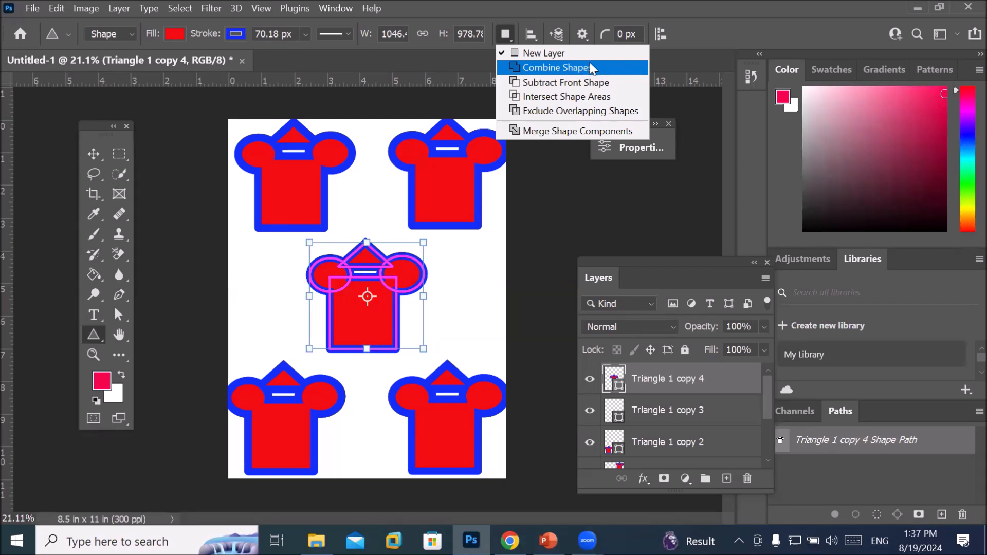
pyautogui.click(535, 52)
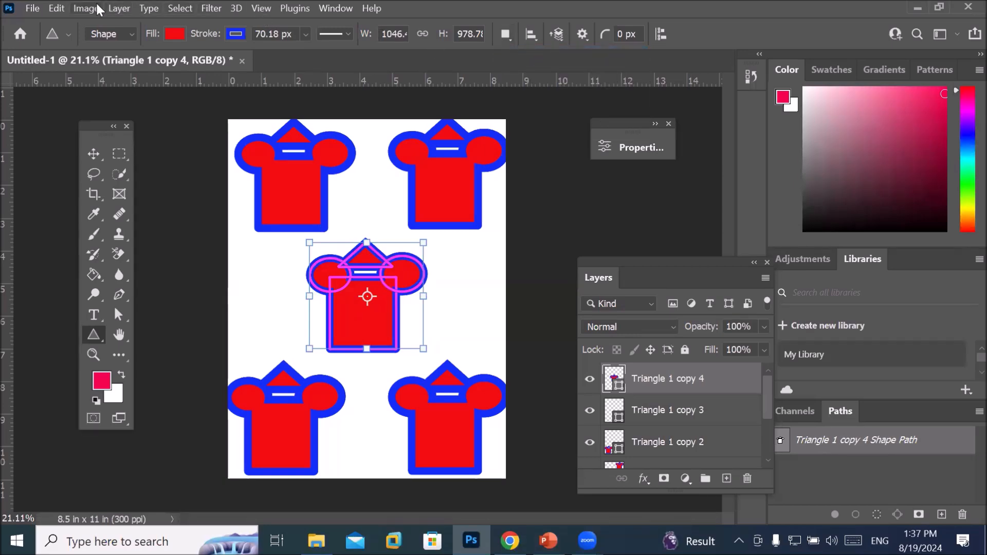
pyautogui.click(119, 9)
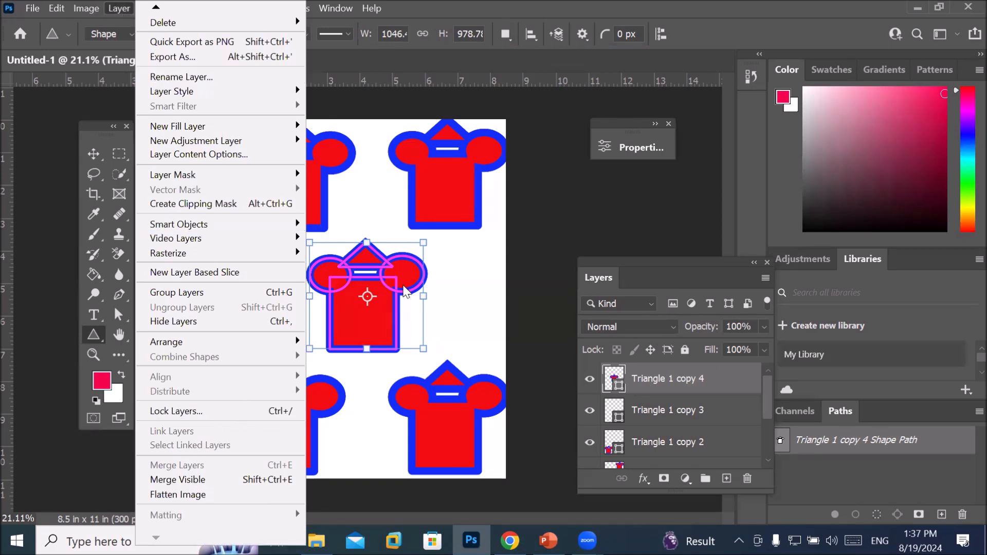
pyautogui.click(396, 278)
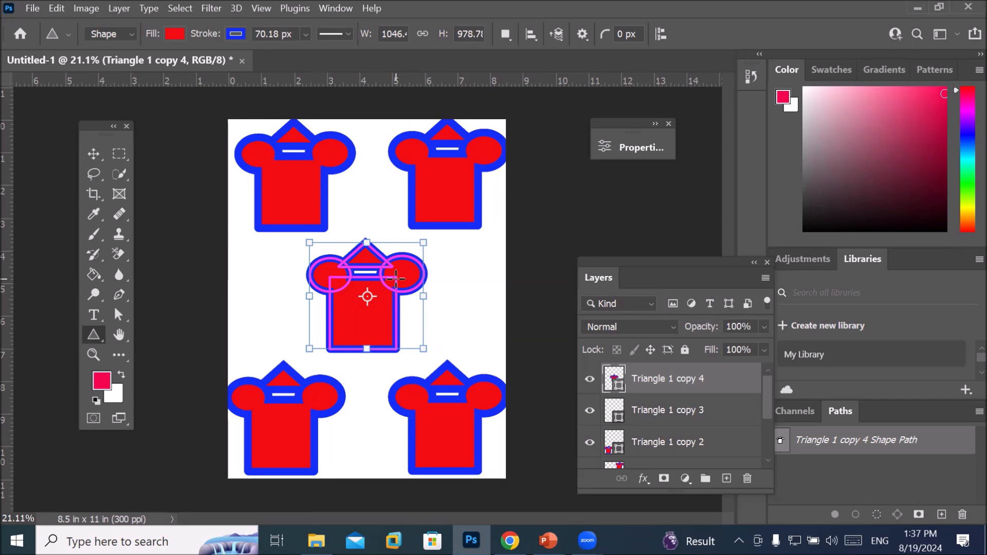
# Step: Create a new document from the recent Letter preset, 8.5 x 11 in at 300 ppi
pyautogui.click(32, 8)
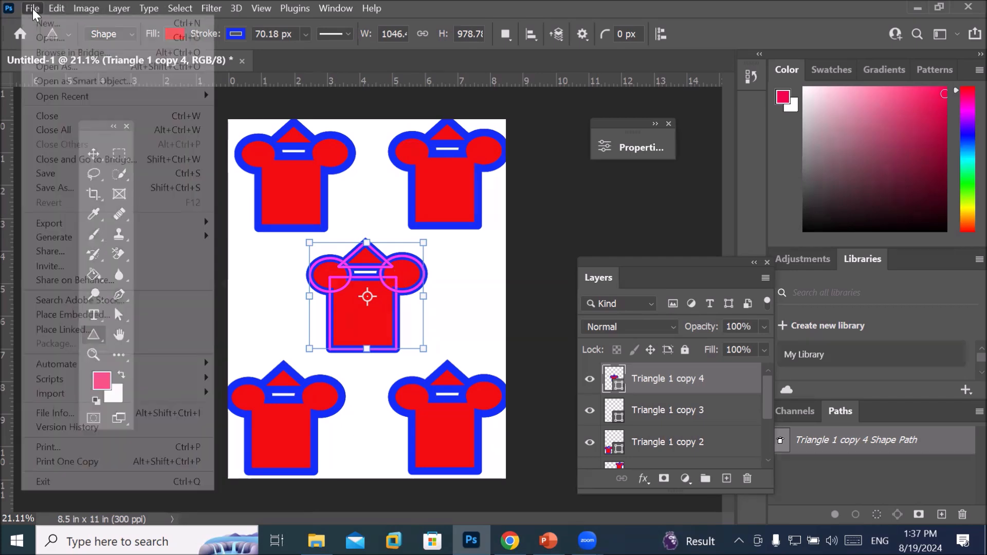
pyautogui.click(39, 20)
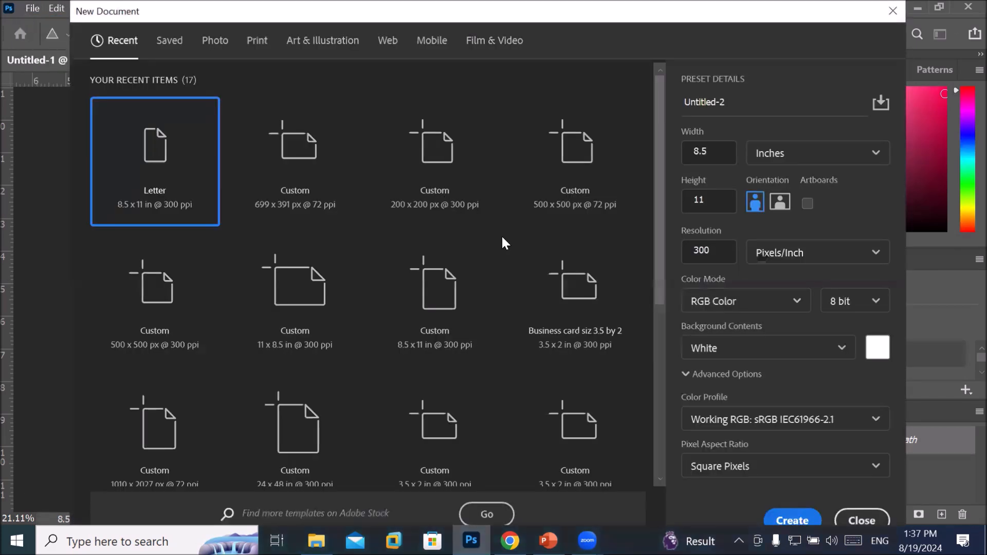
pyautogui.doubleClick(154, 162)
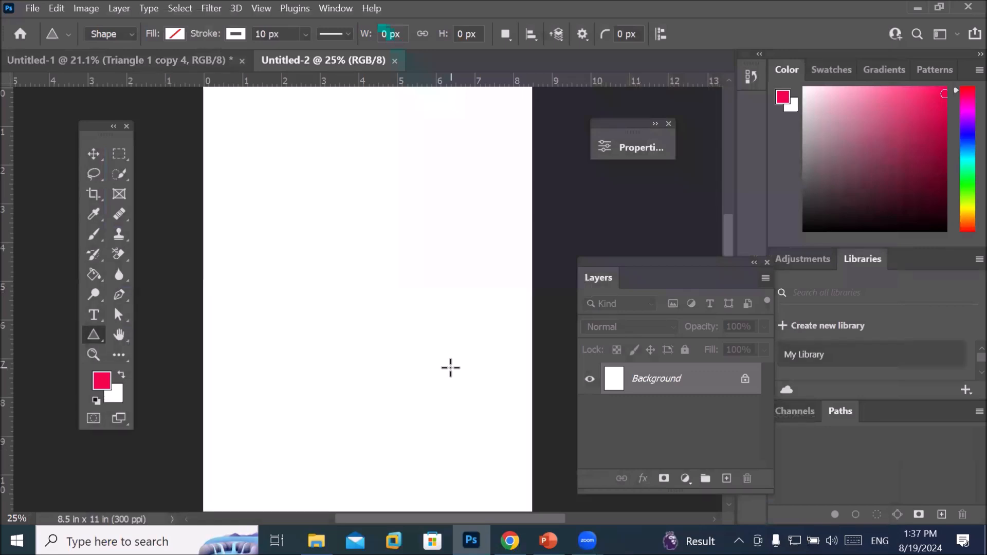
# Step: Draw a circle about 4.81 in across with the Ellipse tool, centred in the upper-left part of the page
pyautogui.click(509, 35)
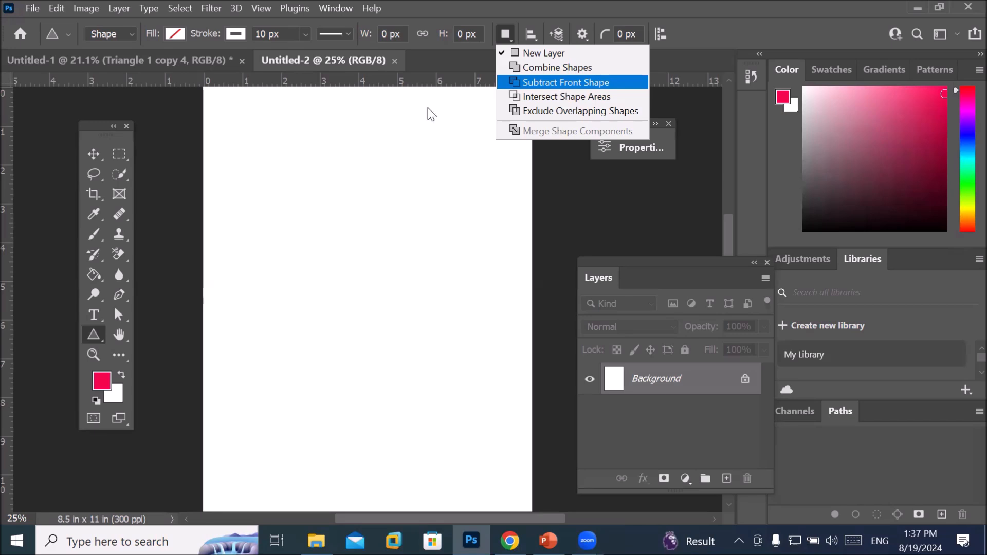
pyautogui.click(345, 163)
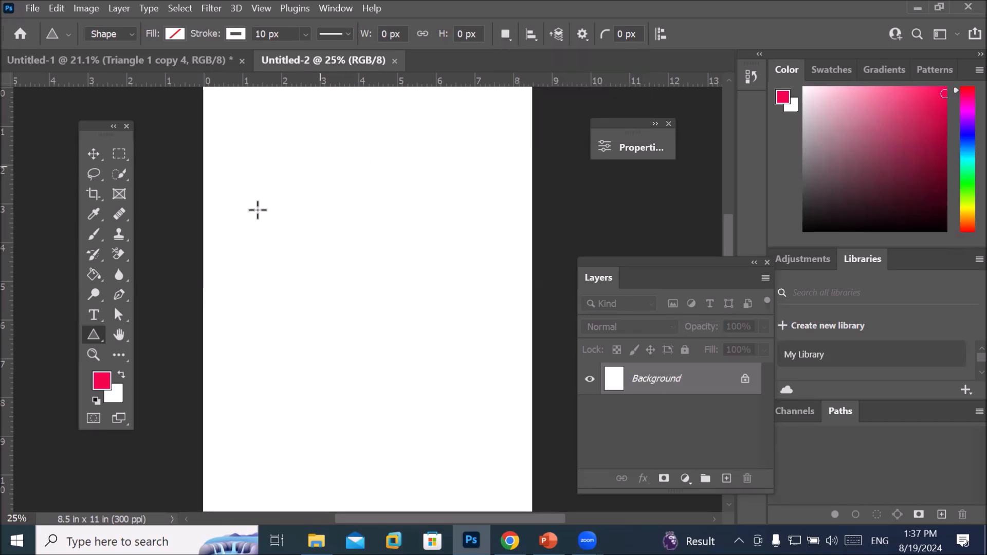
pyautogui.rightClick(94, 334)
pyautogui.click(168, 350)
pyautogui.moveTo(280, 169); pyautogui.dragTo(406, 262)
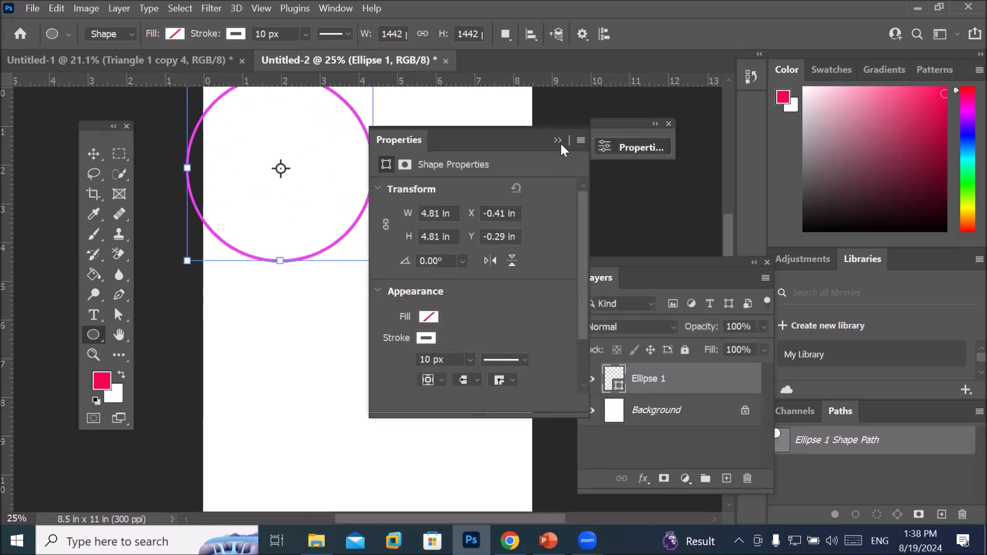
# Step: Give the circle a pinkish-red fill and a blue stroke in its shape properties
pyautogui.click(427, 316)
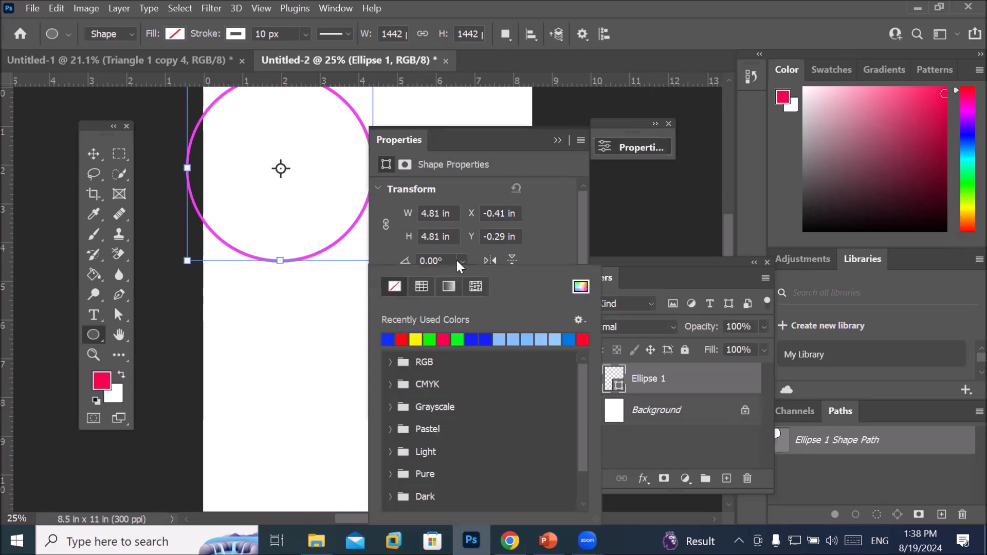
pyautogui.click(442, 340)
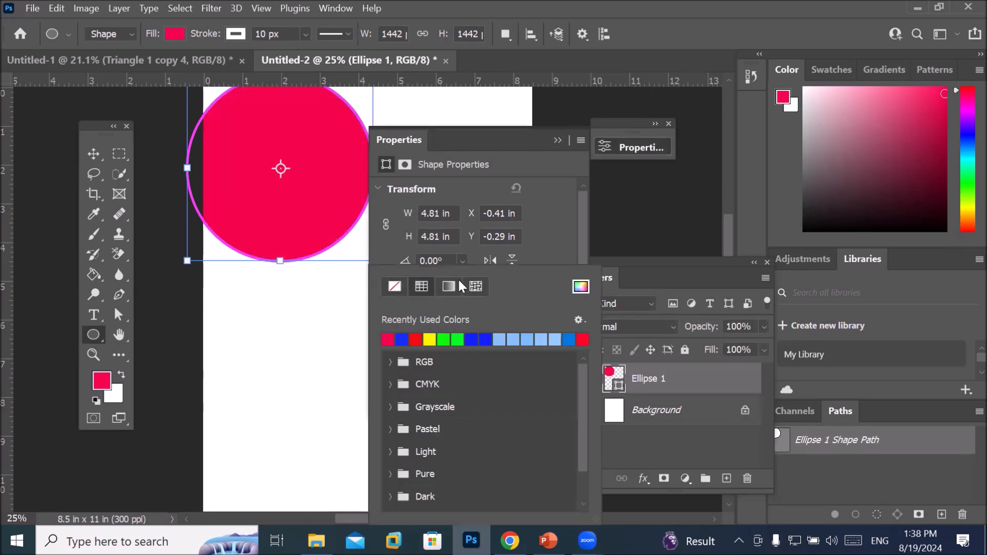
pyautogui.click(544, 217)
pyautogui.click(428, 337)
pyautogui.click(406, 339)
pyautogui.click(512, 114)
pyautogui.click(512, 115)
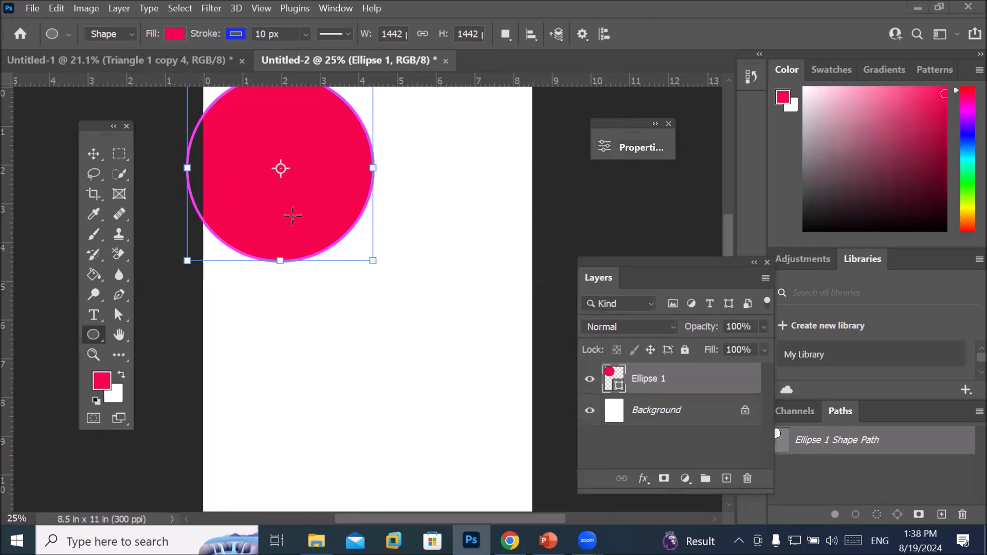
# Step: Thicken the circle's stroke to about 31.97 px and move the circle to the horizontal middle of the page
pyautogui.click(627, 147)
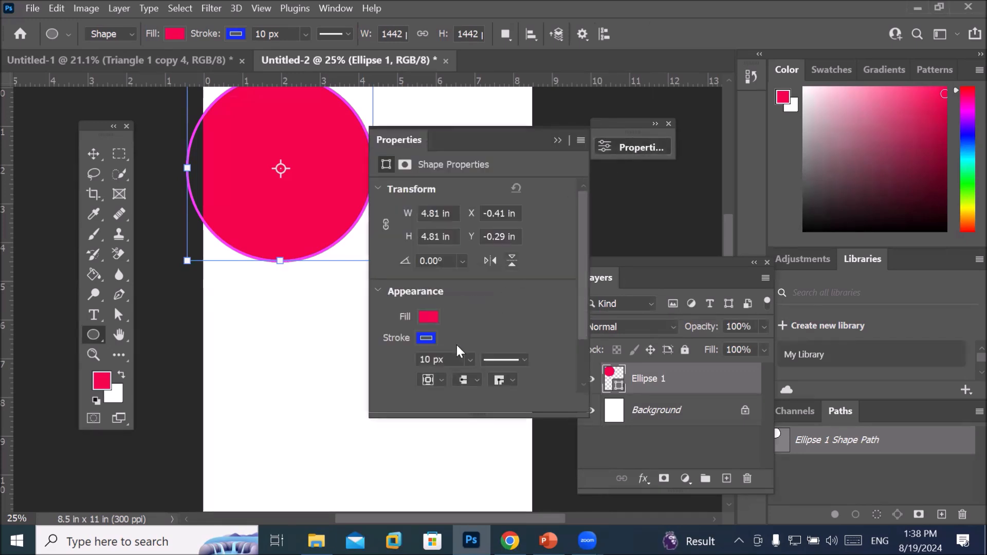
pyautogui.click(469, 363)
pyautogui.moveTo(475, 376); pyautogui.dragTo(486, 372)
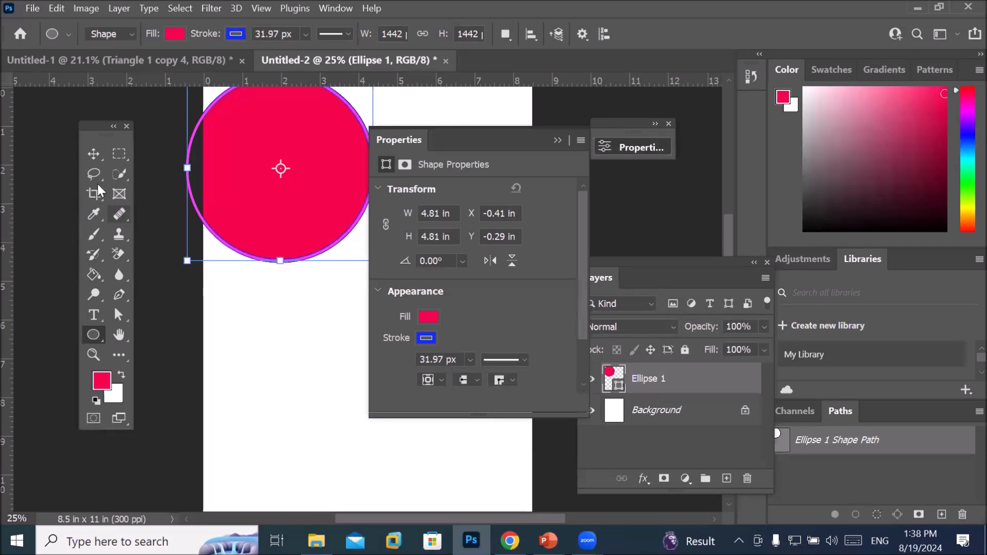
pyautogui.click(93, 154)
pyautogui.moveTo(284, 194); pyautogui.dragTo(371, 285)
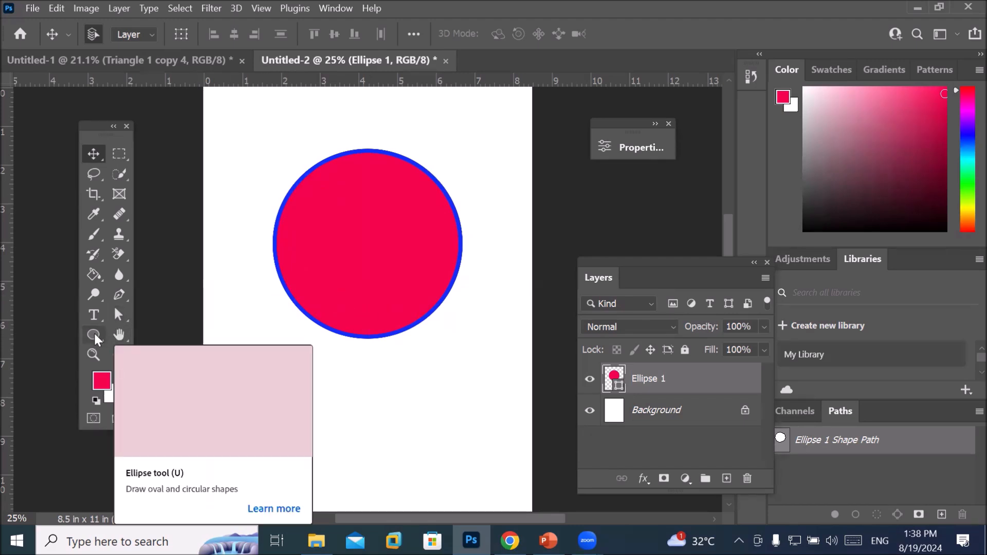
# Step: Switch to the Triangle tool and view its path alignment options, leaving them unchanged
pyautogui.moveTo(93, 331); pyautogui.dragTo(96, 331)
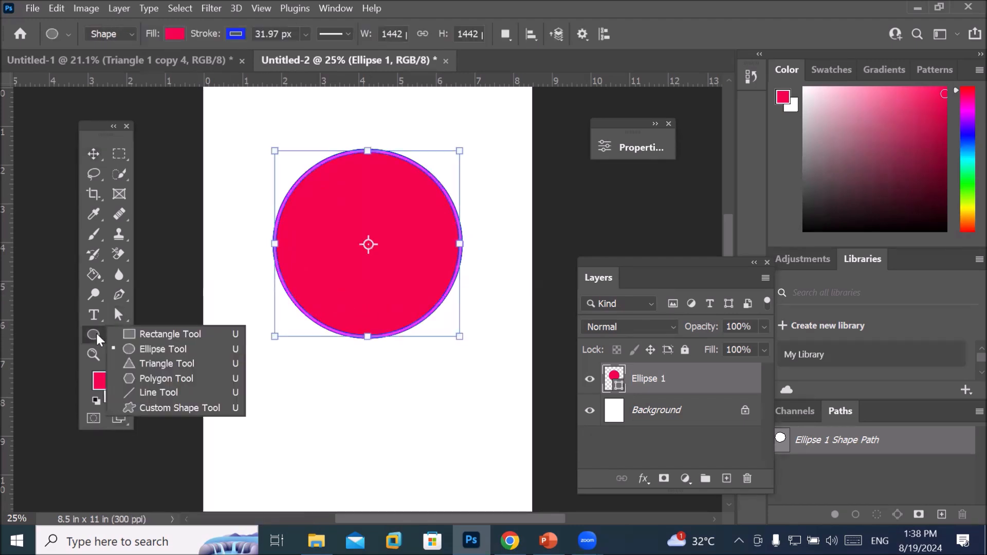
pyautogui.click(151, 360)
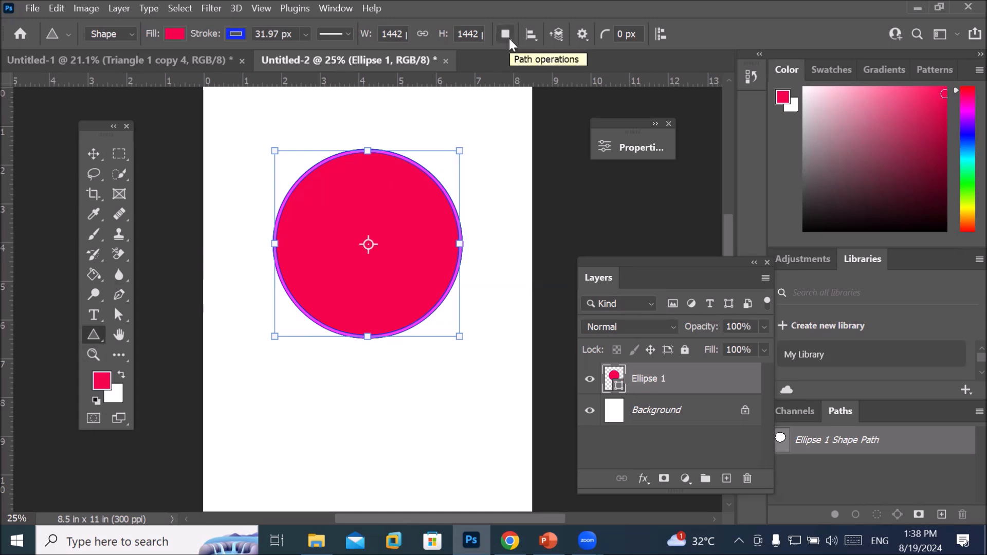
pyautogui.click(531, 35)
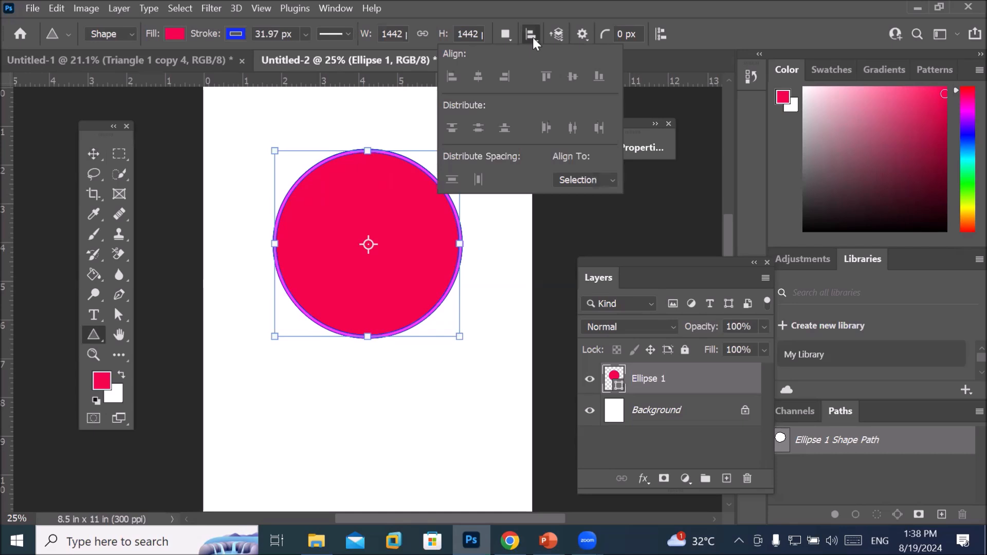
pyautogui.click(533, 38)
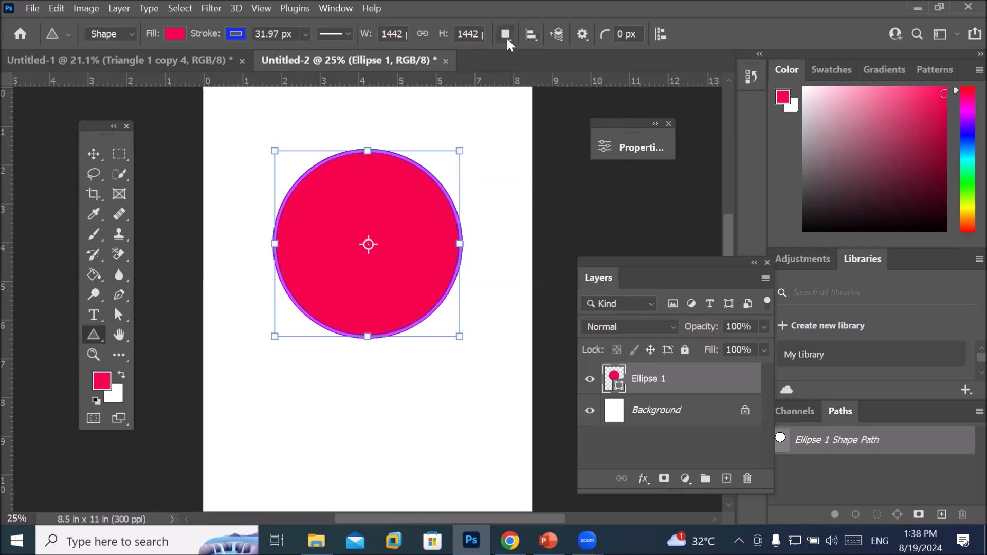
# Step: Try the Subtract Front Shape path operation on the circle twice, undoing it each time
pyautogui.click(505, 35)
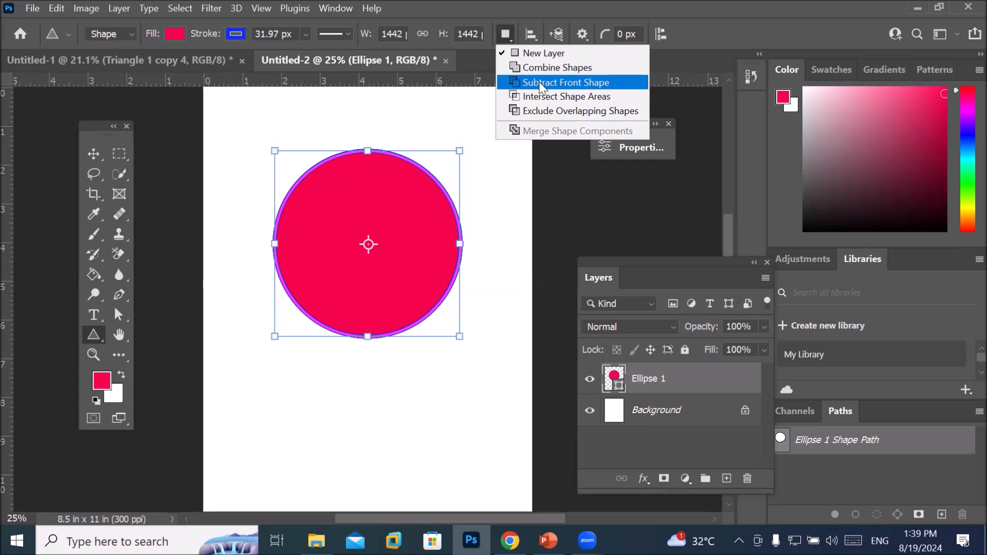
pyautogui.click(540, 84)
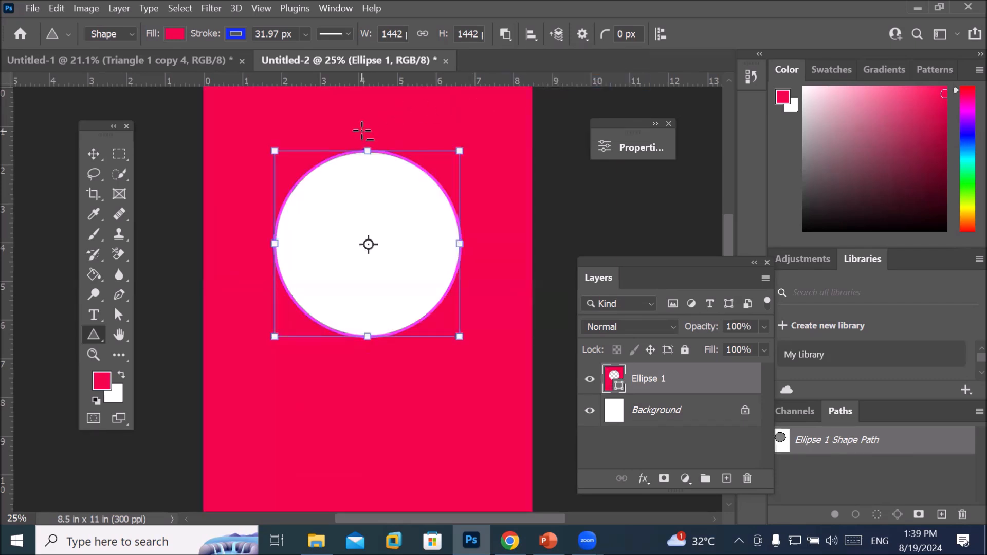
pyautogui.hotkey('ctrl', 'z')
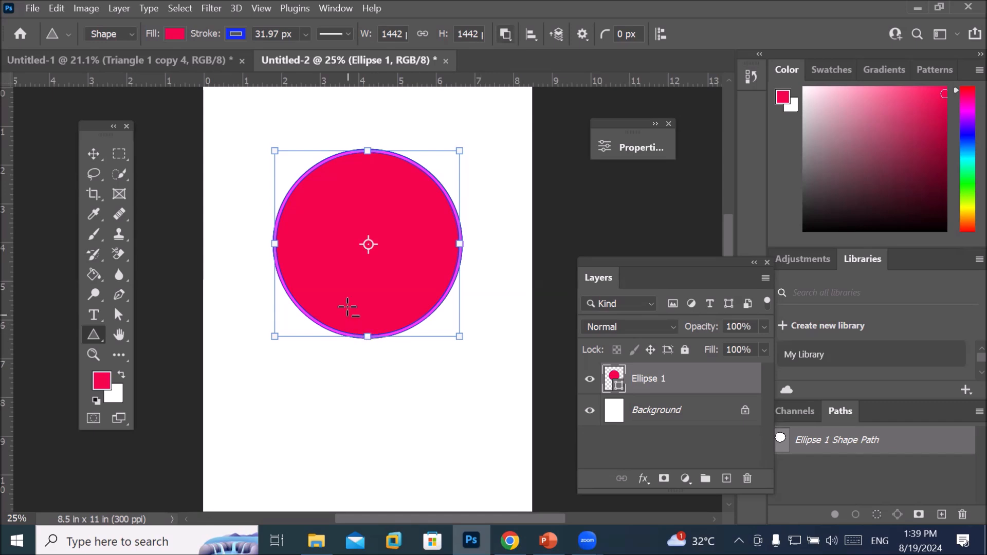
pyautogui.click(505, 34)
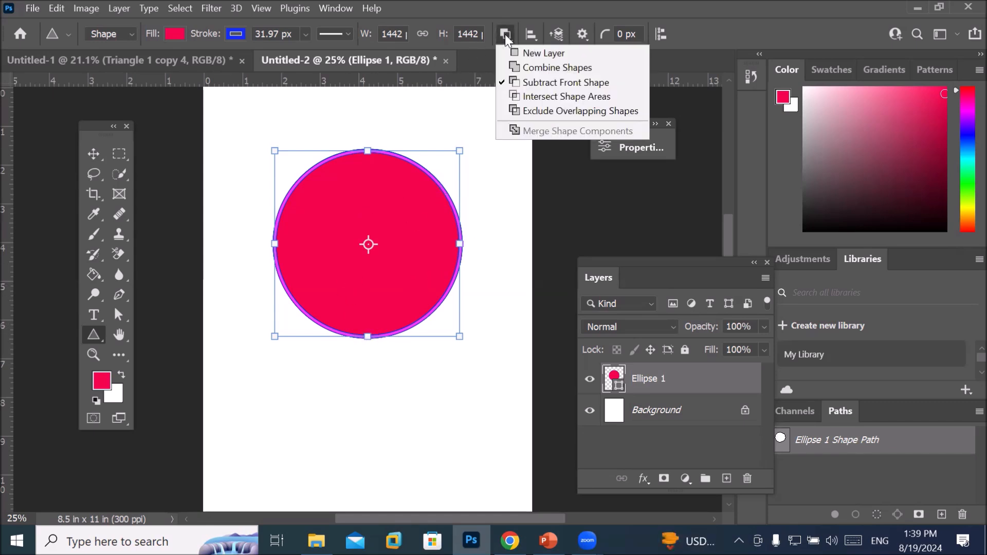
pyautogui.click(555, 83)
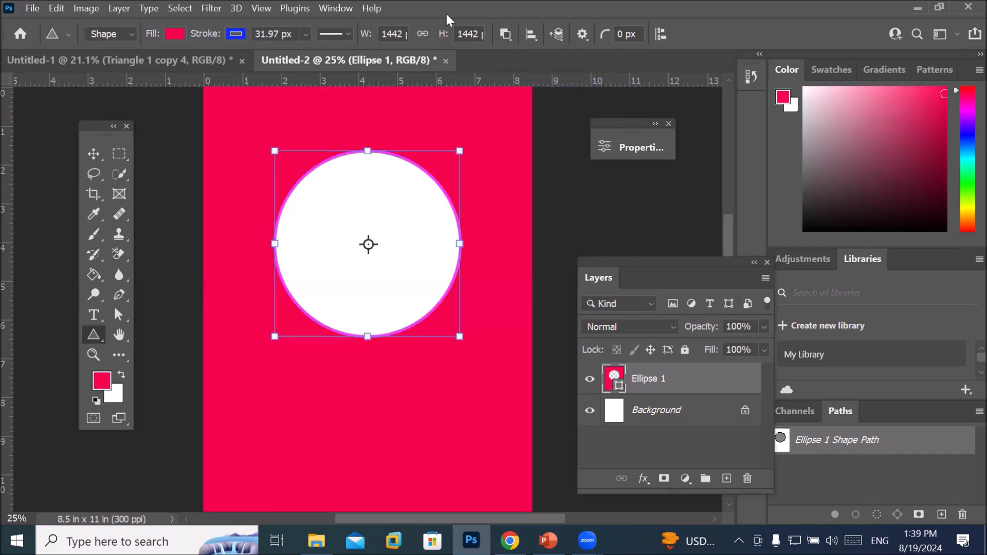
pyautogui.hotkey('ctrl', 'z')
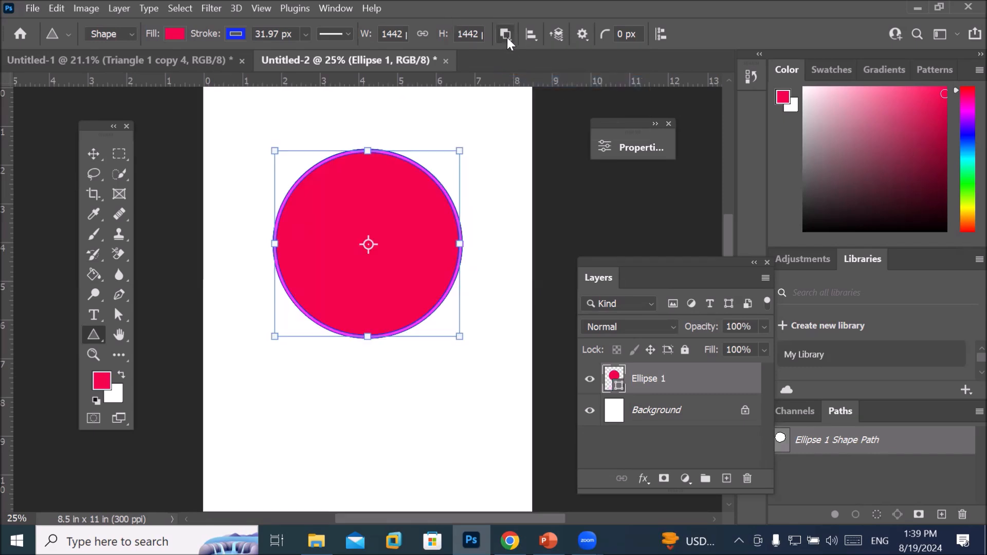
# Step: Try the Combine Shapes and New Layer path operations in turn with the circle's layer selected
pyautogui.click(506, 35)
pyautogui.click(507, 37)
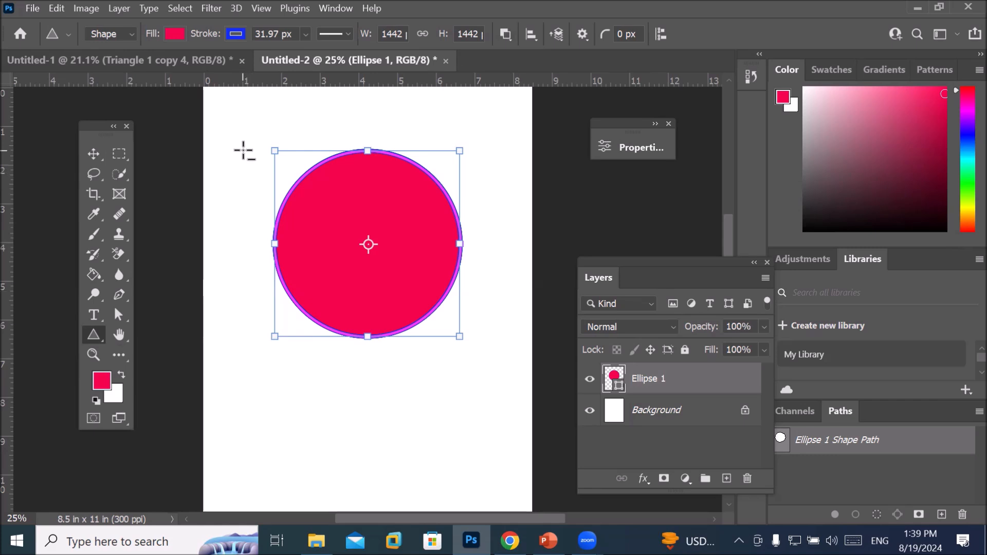
pyautogui.click(505, 34)
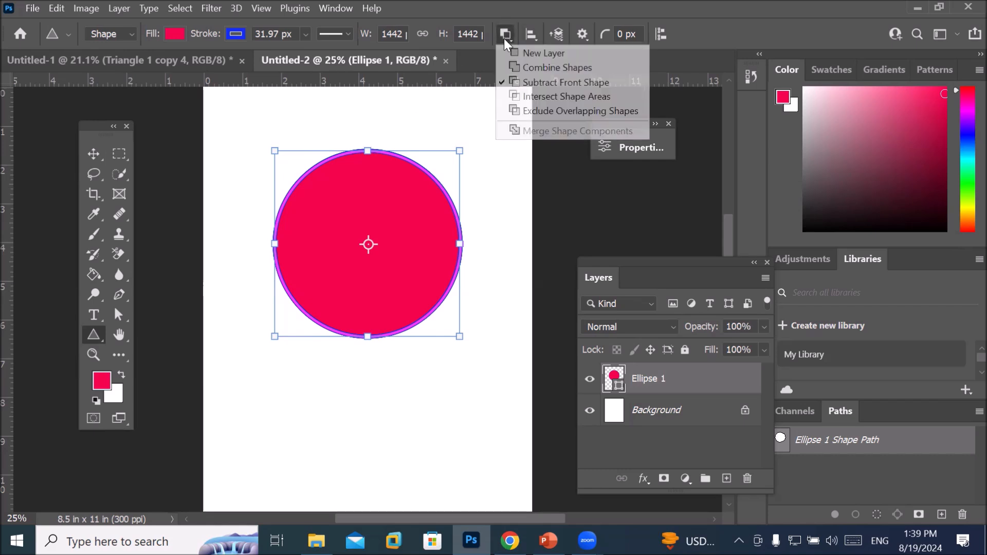
pyautogui.click(517, 67)
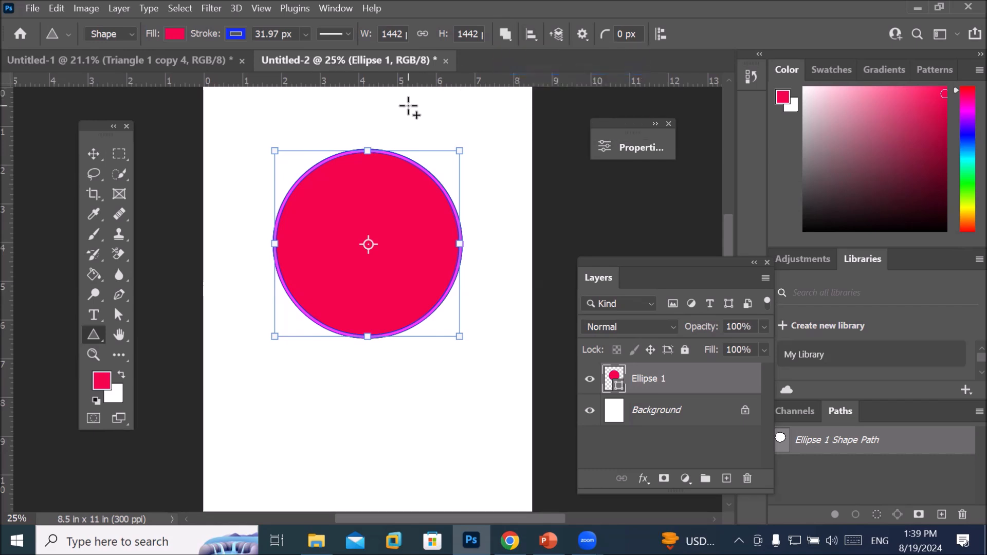
pyautogui.click(509, 37)
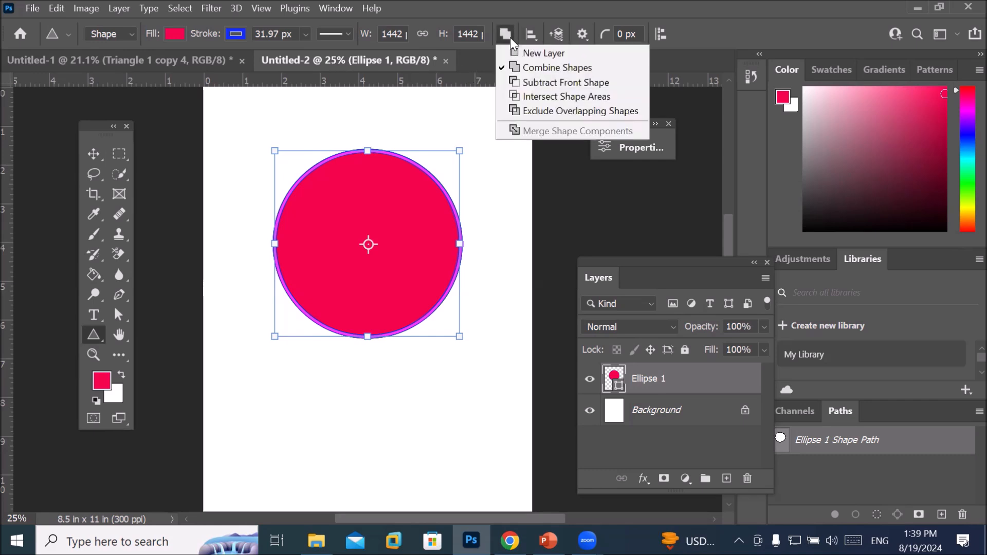
pyautogui.click(519, 53)
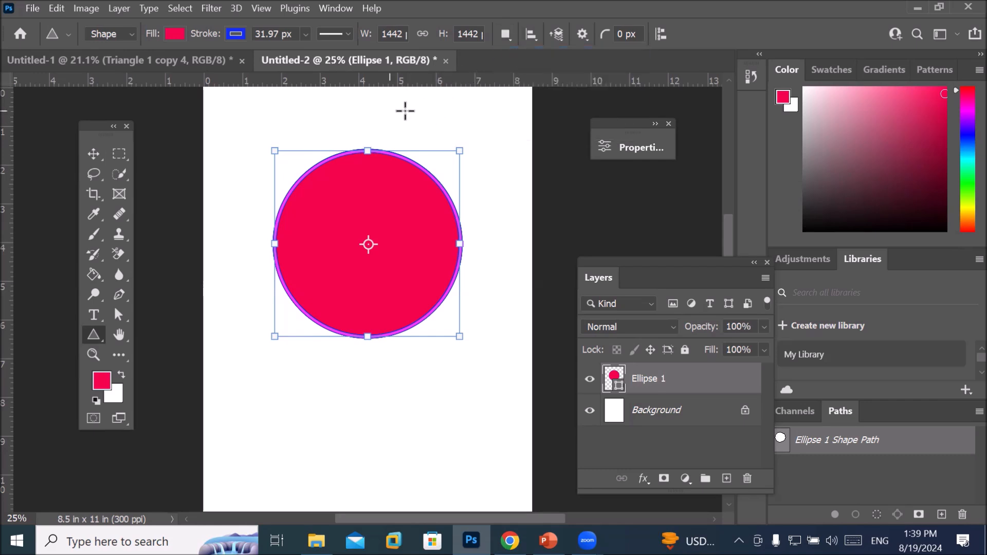
pyautogui.click(504, 35)
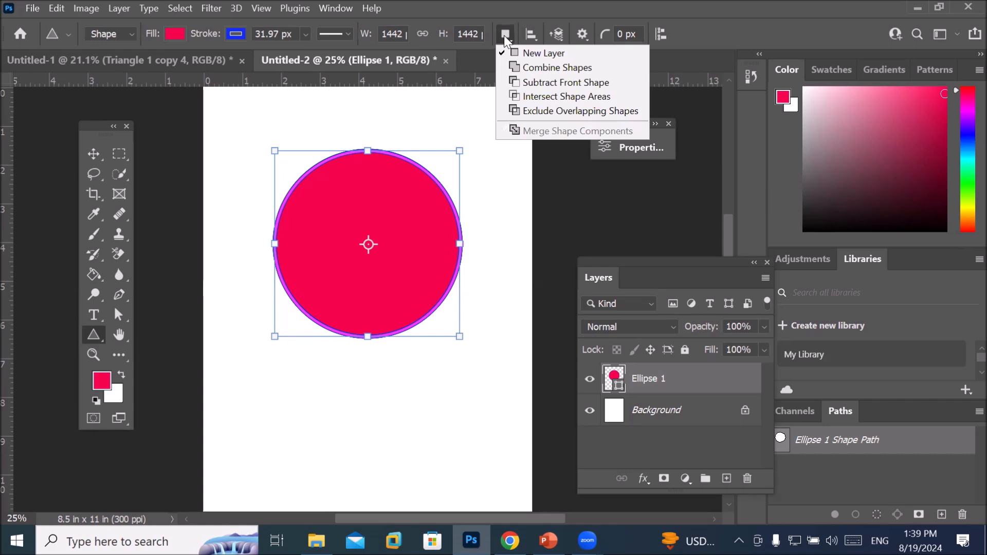
pyautogui.click(528, 68)
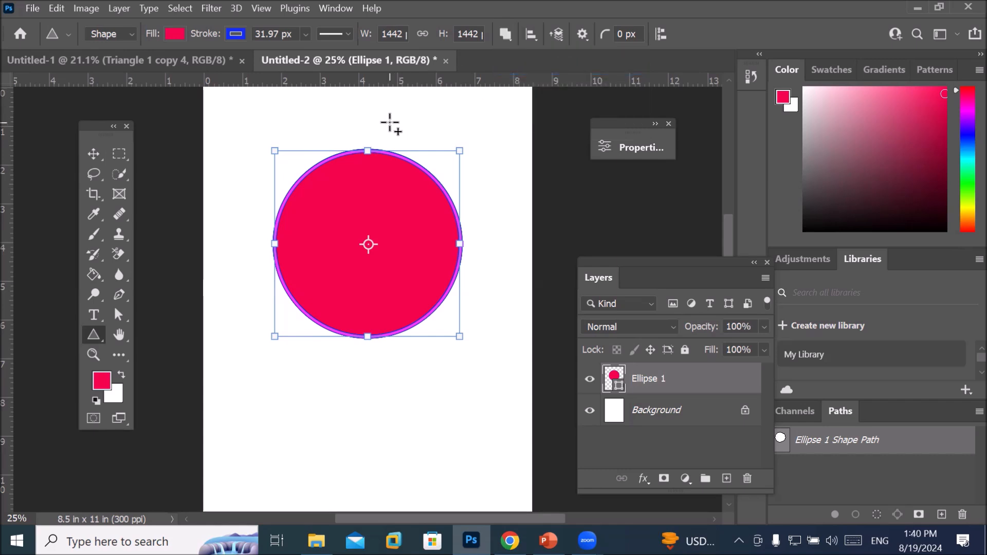
# Step: Choose the Subtract Front Shape path operation and undo its inversion of the circle
pyautogui.click(505, 35)
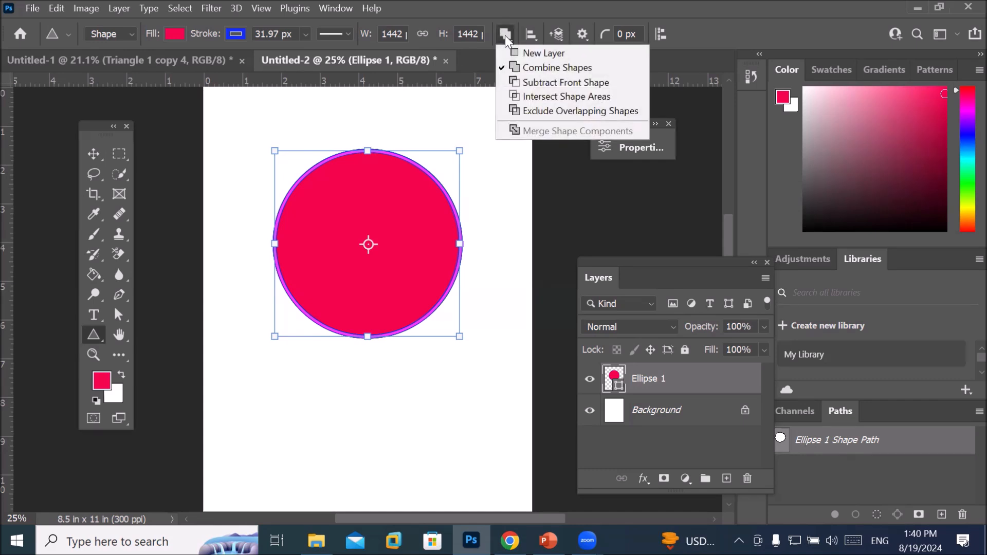
pyautogui.click(549, 88)
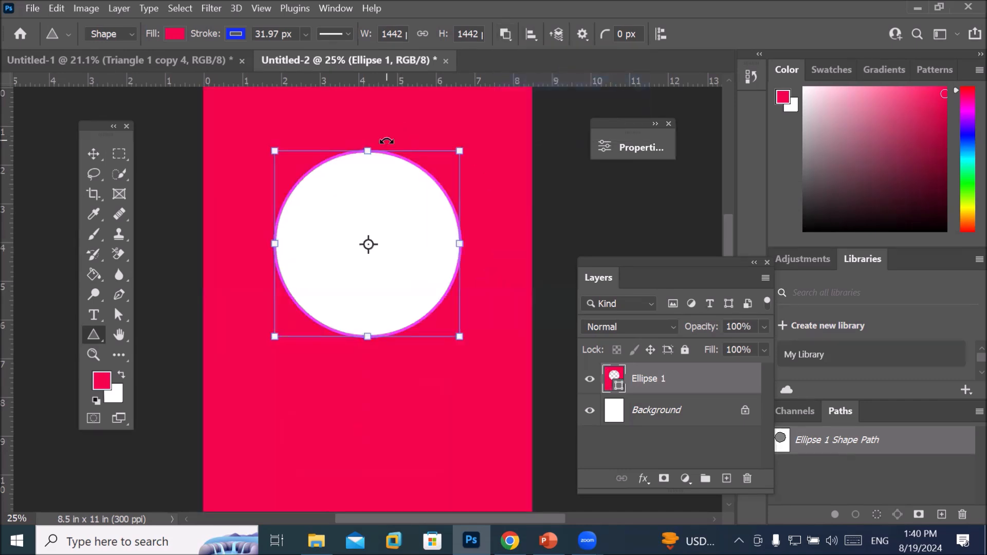
pyautogui.hotkey('ctrl', 'z')
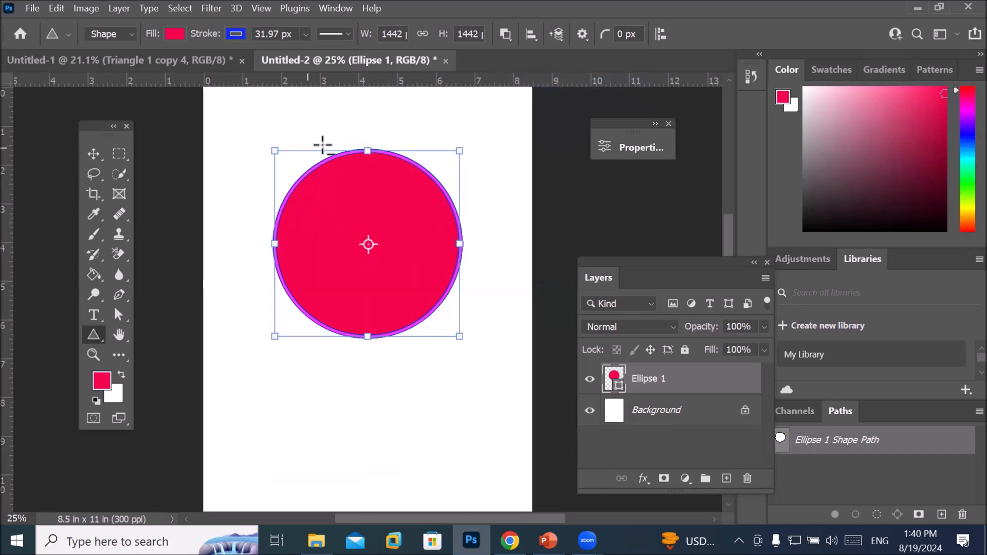
# Step: Subtract a triangle about 3.36 in wide and 2.91 in high from the circle's lower middle, its apex at the centre, and deselect the shape
pyautogui.moveTo(330, 243); pyautogui.dragTo(481, 404)
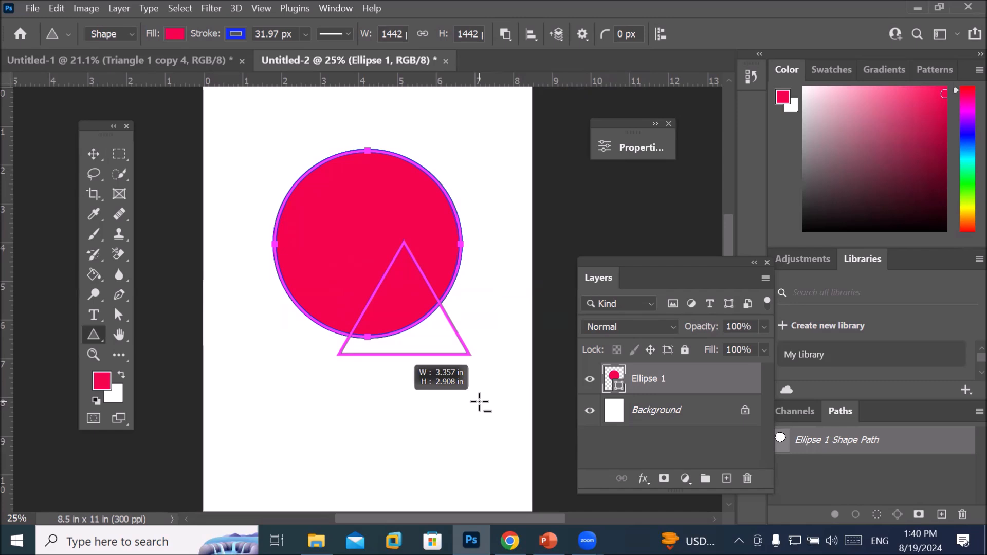
pyautogui.moveTo(480, 403)
pyautogui.mouseDown()
pyautogui.moveTo(432, 417)
pyautogui.moveTo(443, 419)
pyautogui.moveTo(441, 402)
pyautogui.mouseUp()
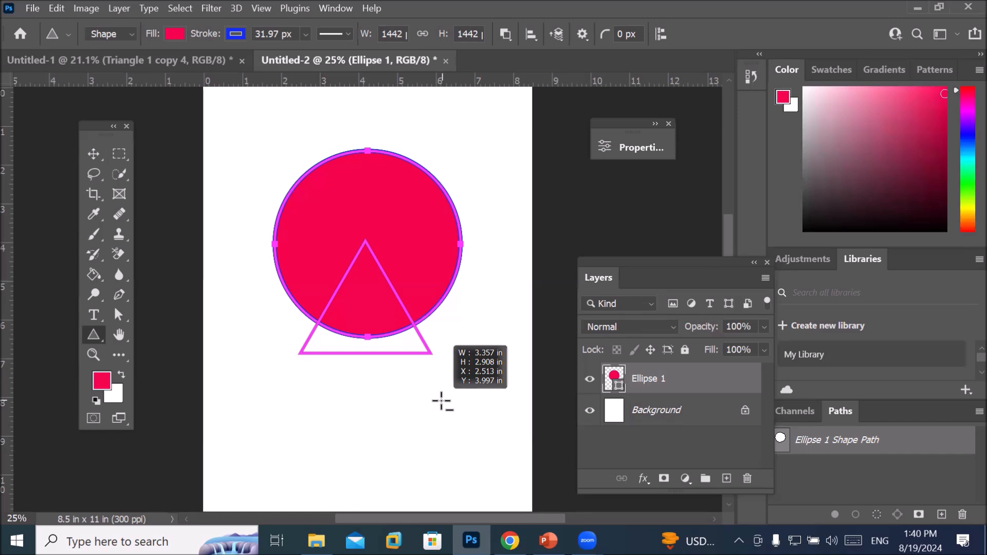
pyautogui.moveTo(441, 402); pyautogui.dragTo(441, 402)
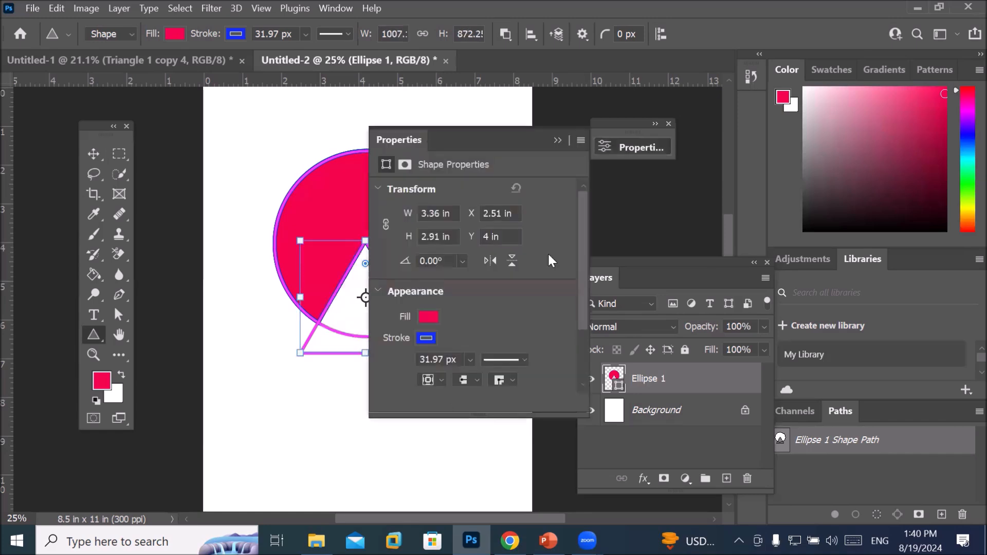
pyautogui.click(557, 140)
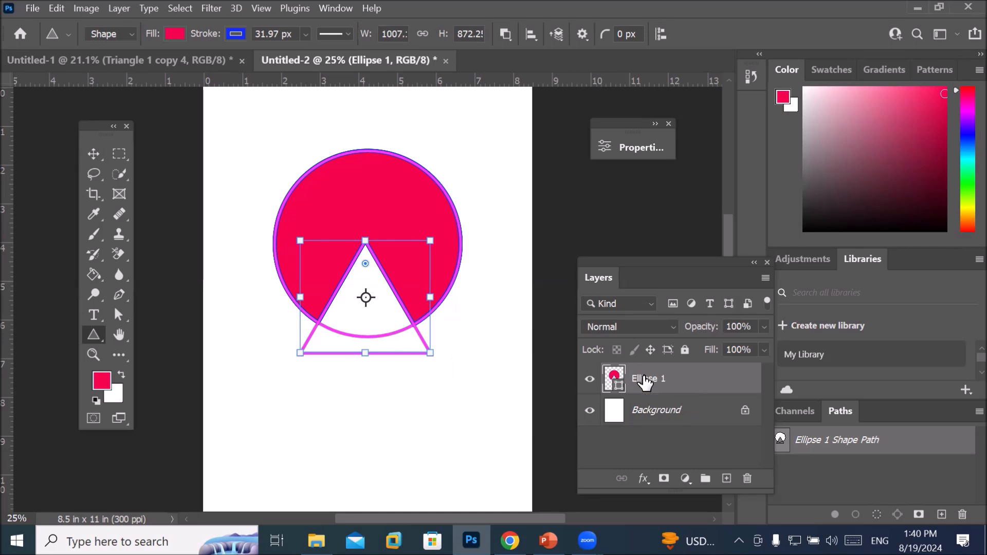
pyautogui.click(635, 412)
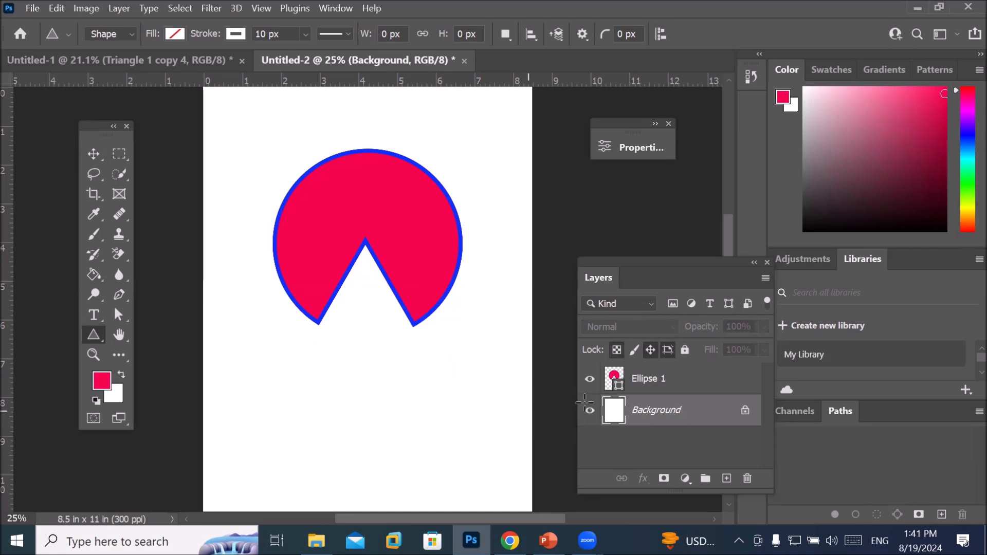
# Step: Subtract a rectangle about 1.22 in wide and 3.16 in high from the upper middle of the Ellipse 1 shape, and deselect the shape
pyautogui.click(637, 383)
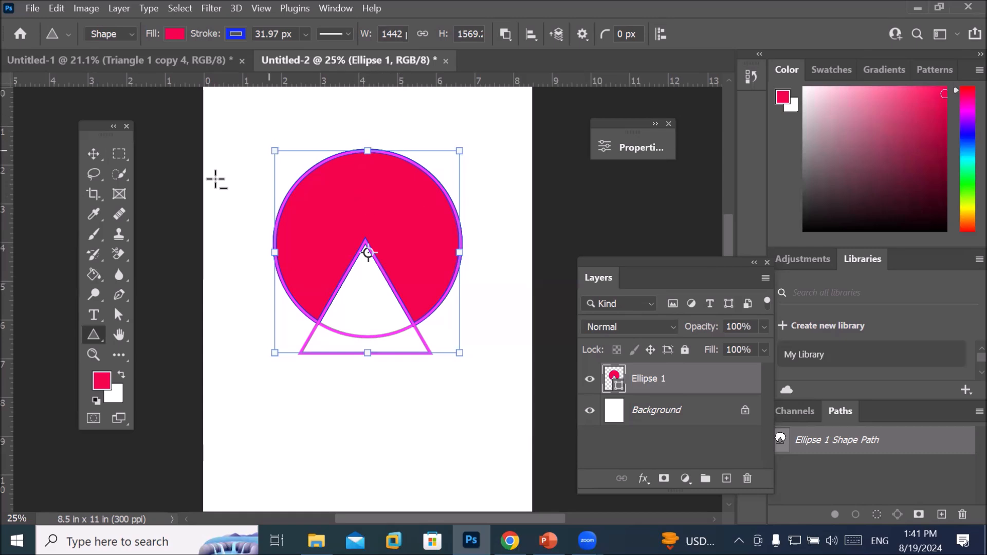
pyautogui.rightClick(96, 335)
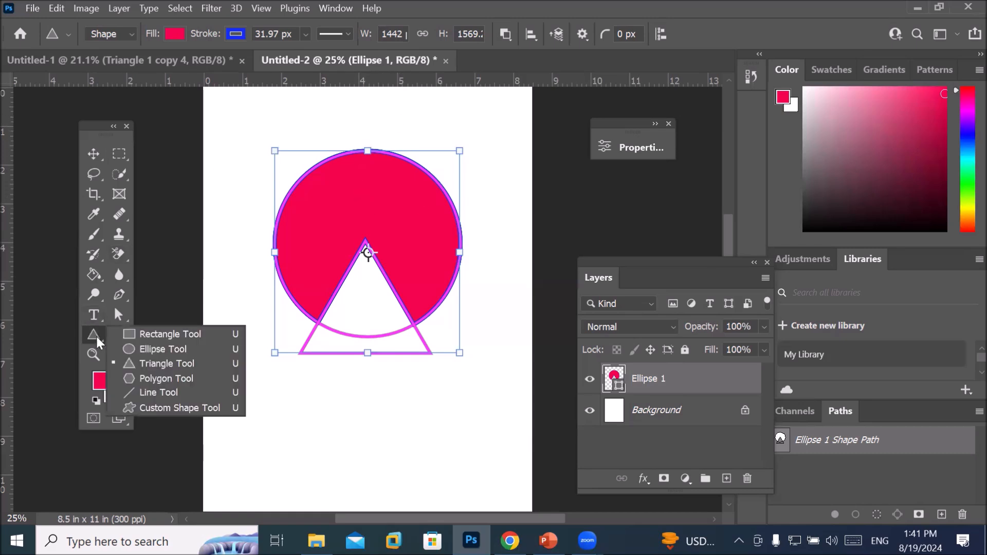
pyautogui.click(139, 328)
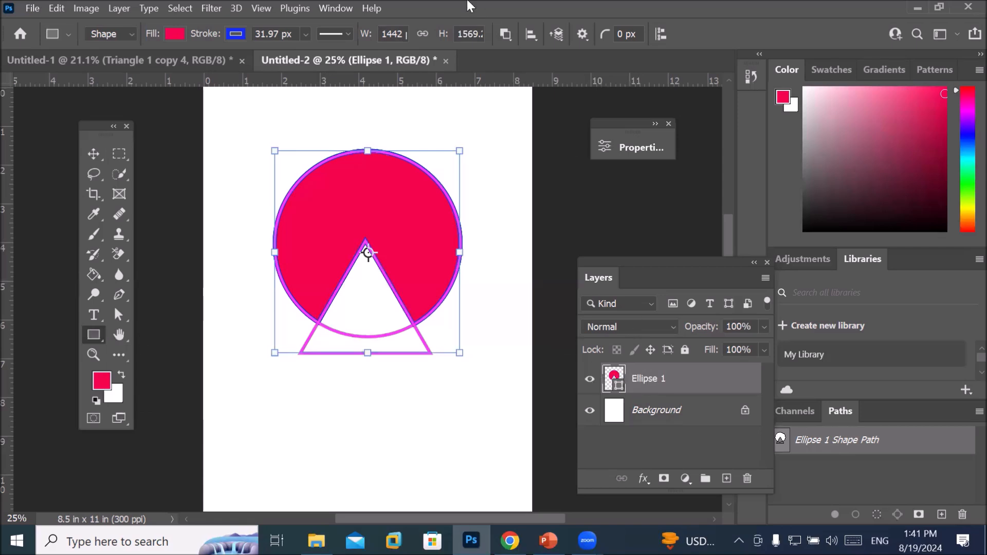
pyautogui.click(501, 35)
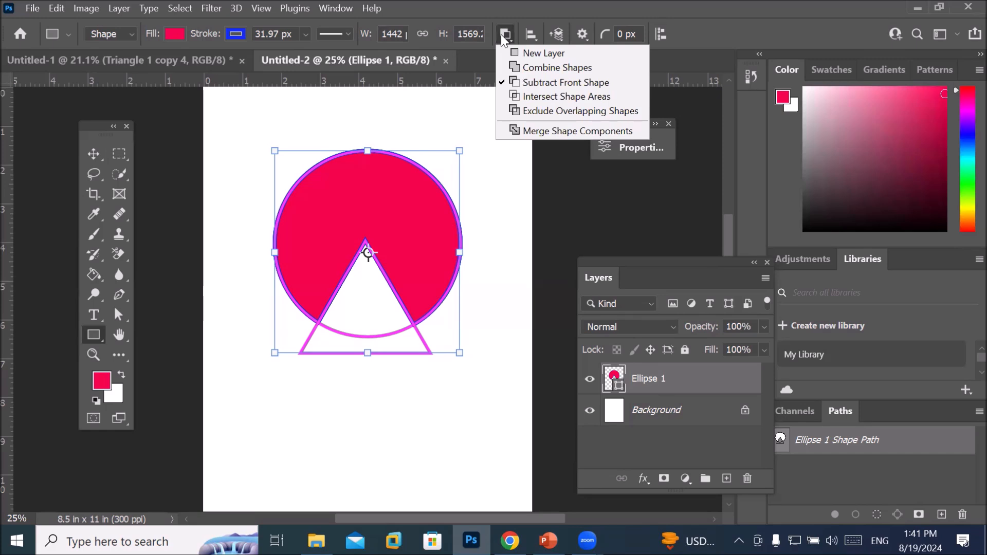
pyautogui.click(501, 34)
pyautogui.click(94, 334)
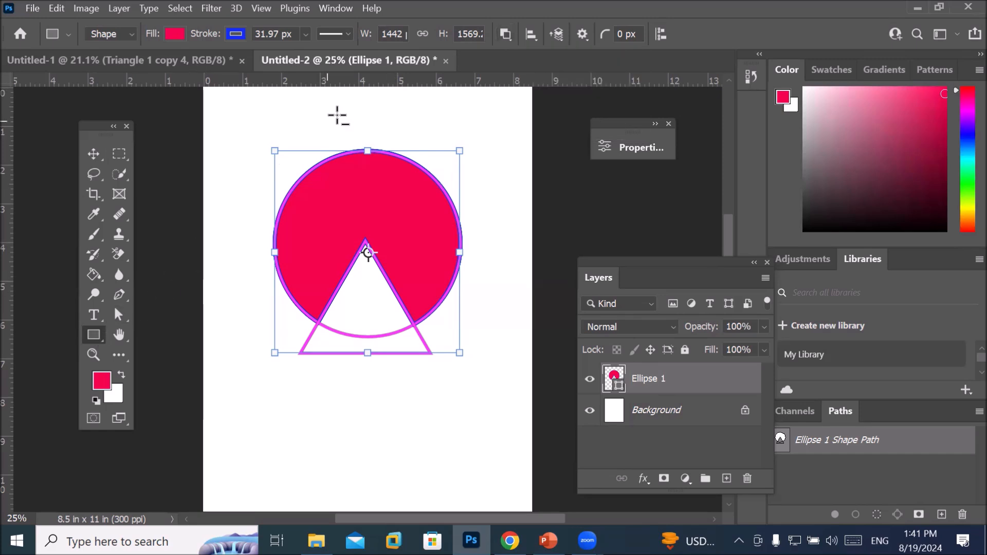
pyautogui.moveTo(341, 99); pyautogui.dragTo(388, 223)
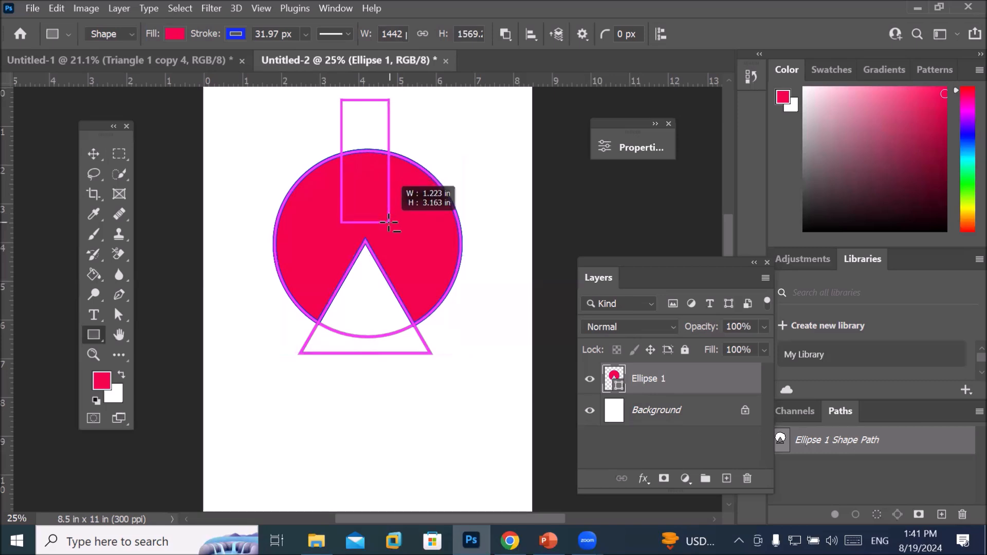
pyautogui.moveTo(388, 223); pyautogui.dragTo(285, 307)
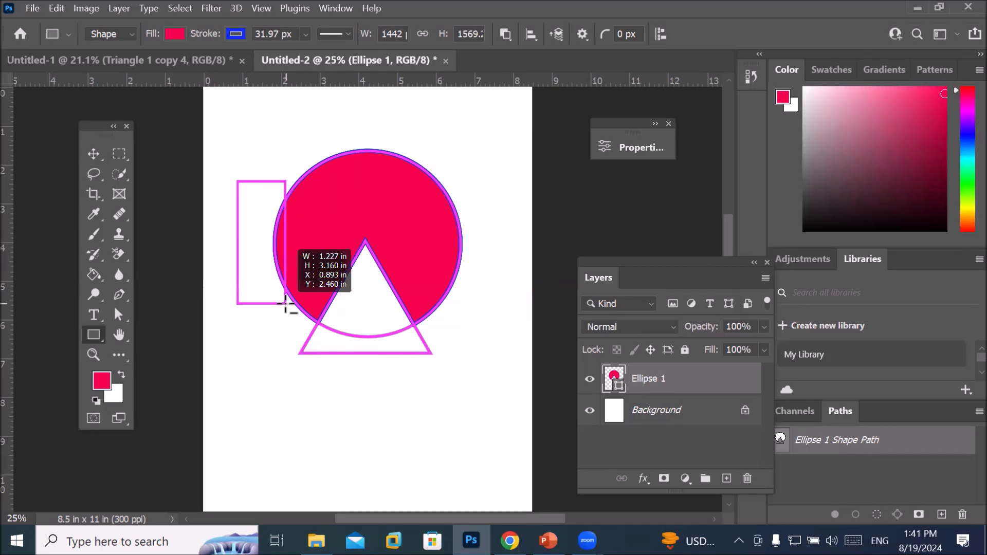
pyautogui.moveTo(286, 305); pyautogui.dragTo(390, 229)
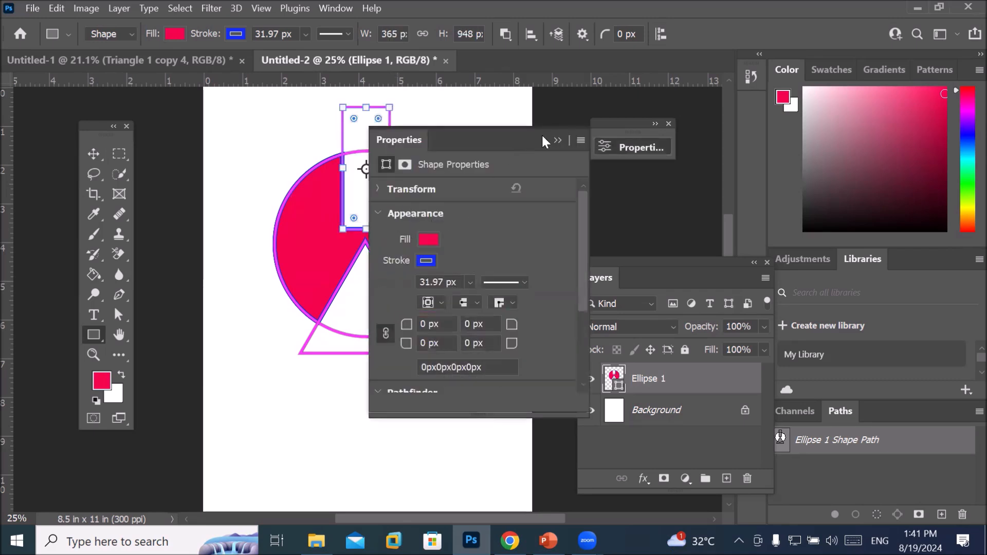
pyautogui.click(557, 139)
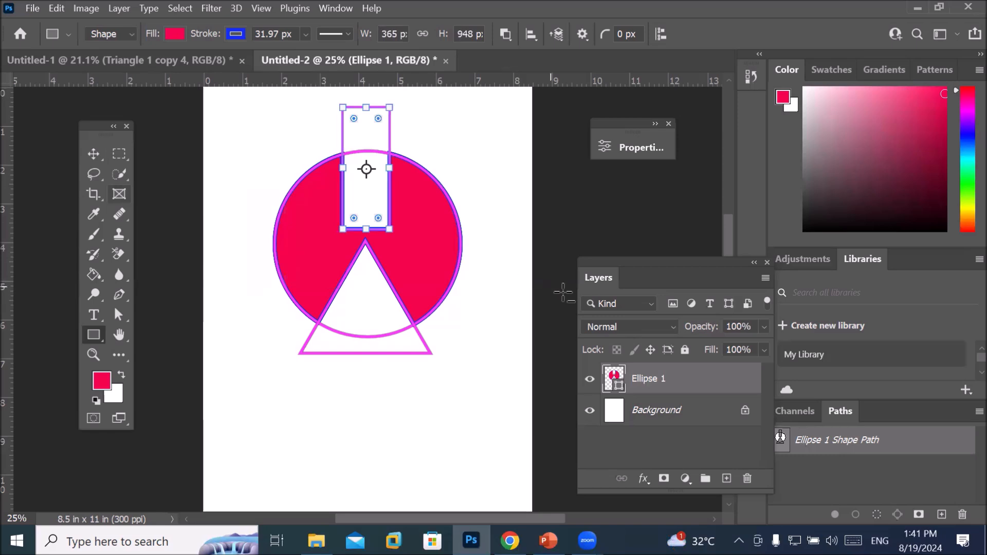
pyautogui.click(660, 416)
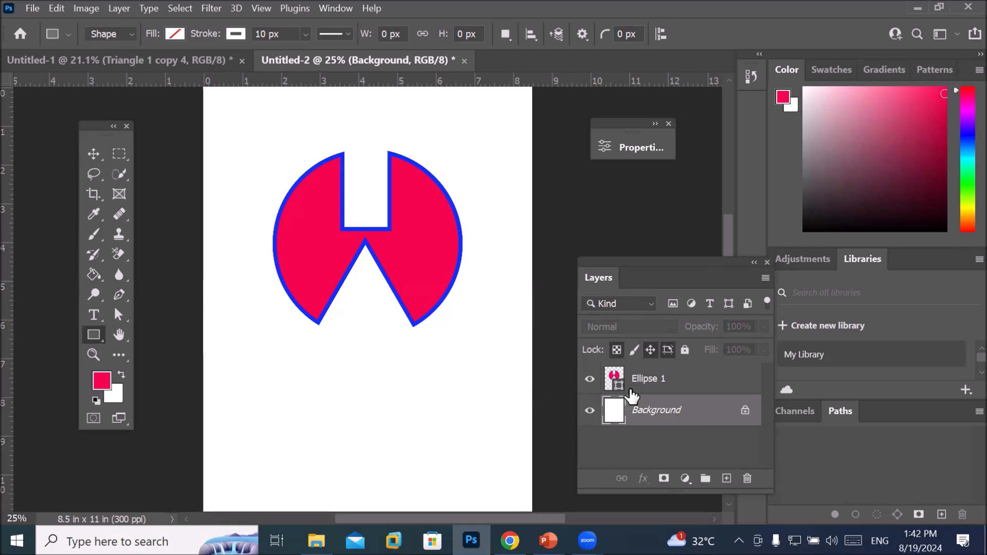
# Step: Use Combine Shapes to add a six-sided polygon about 1.39 × 1.29 in on the left edge of the Ellipse 1 shape, and deselect it
pyautogui.click(649, 382)
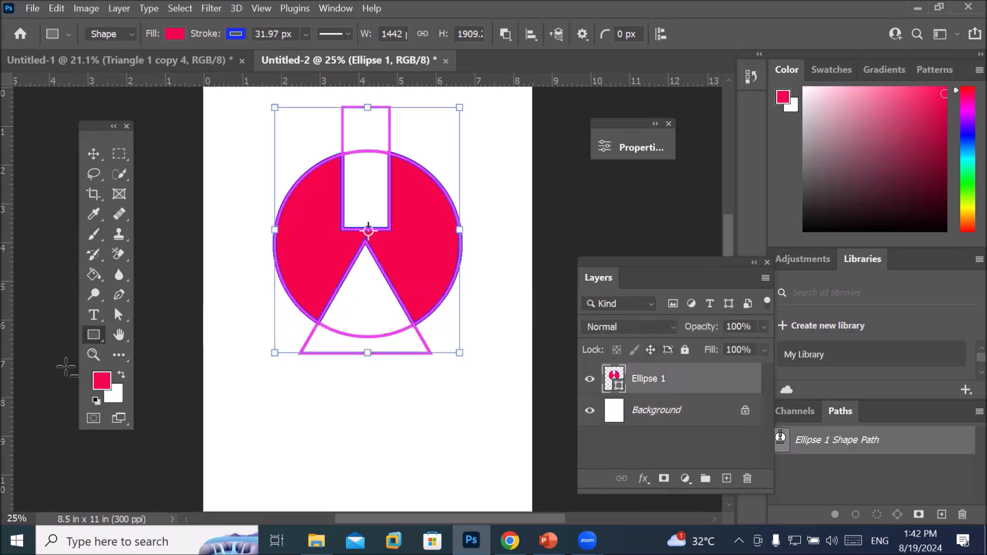
pyautogui.rightClick(93, 333)
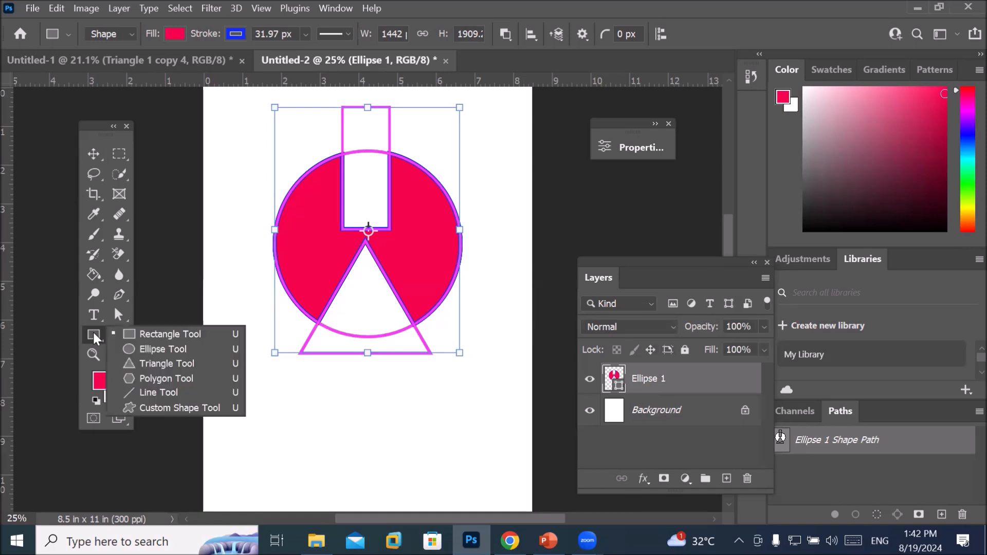
pyautogui.click(155, 378)
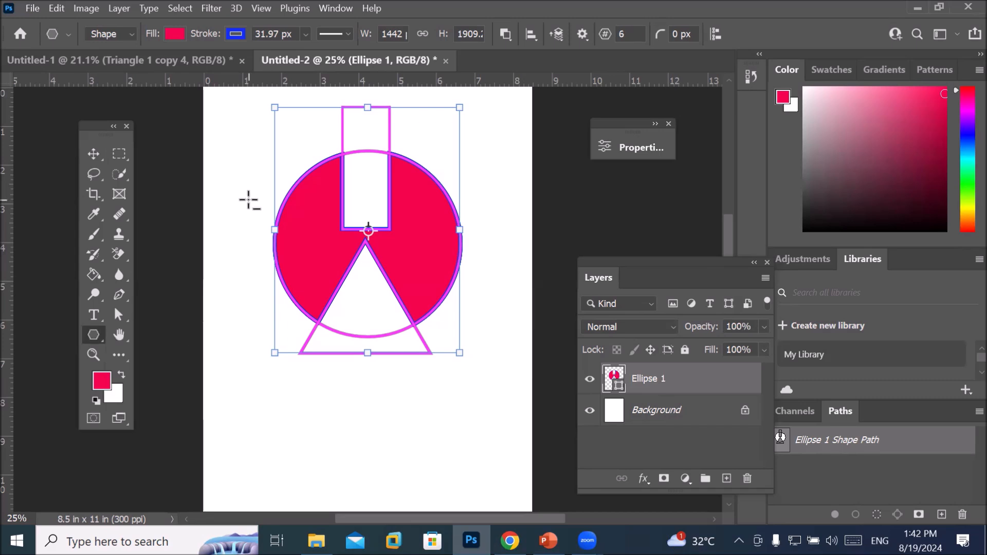
pyautogui.click(507, 37)
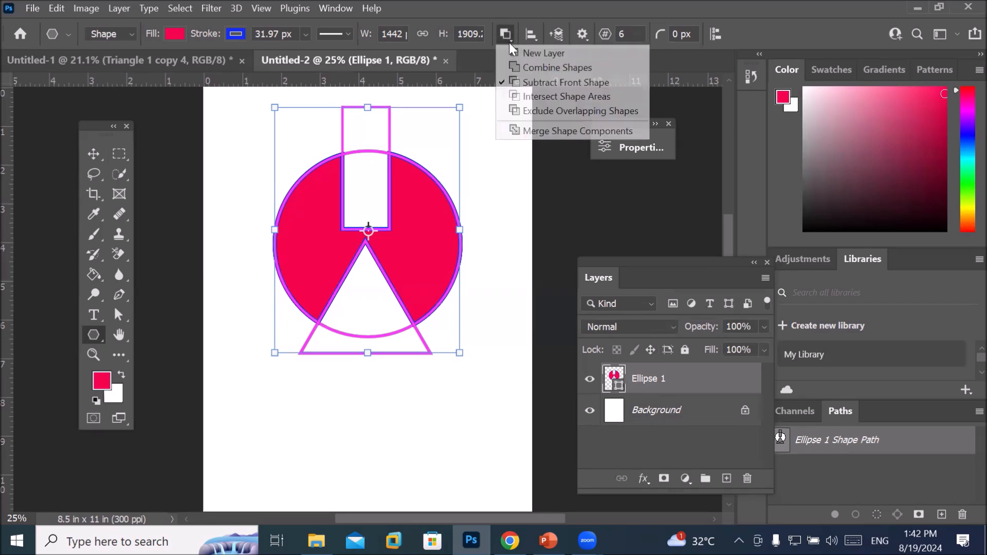
pyautogui.click(541, 69)
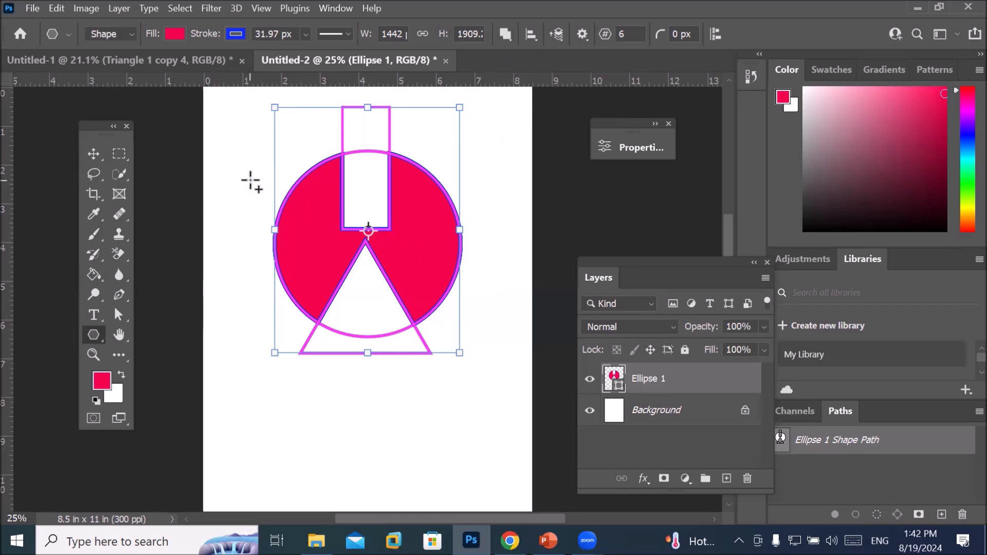
pyautogui.moveTo(257, 186); pyautogui.dragTo(310, 233)
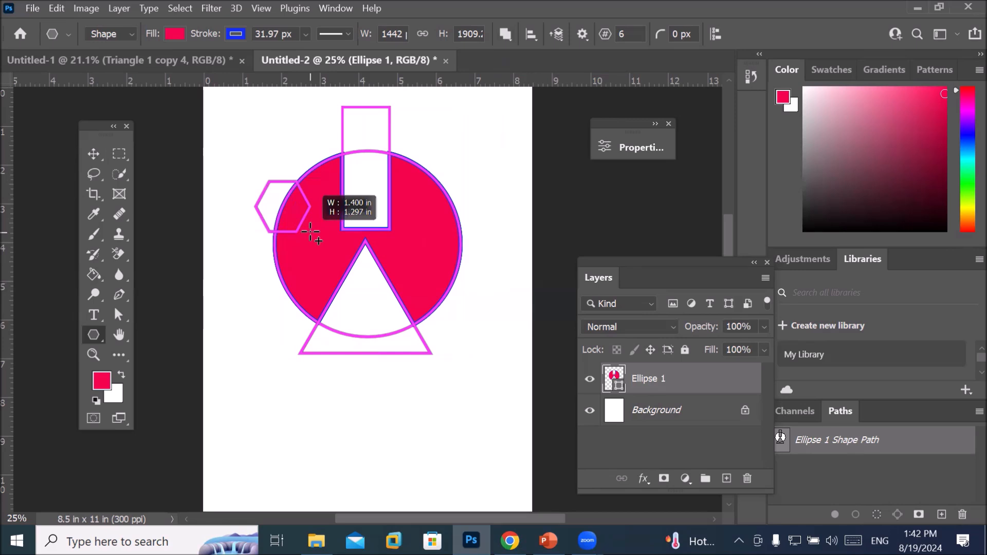
pyautogui.press('space')
pyautogui.moveTo(311, 232); pyautogui.dragTo(297, 263)
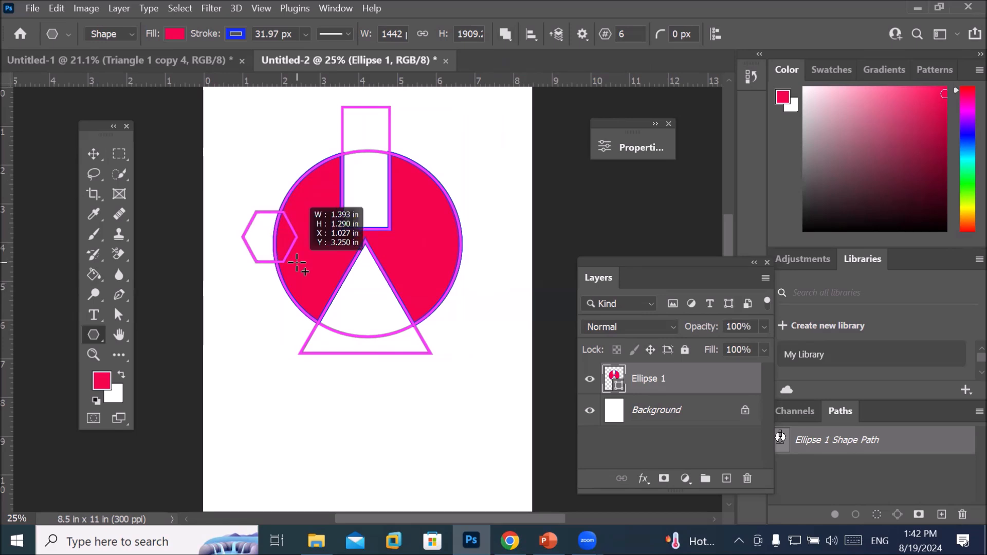
pyautogui.moveTo(297, 263); pyautogui.dragTo(298, 261)
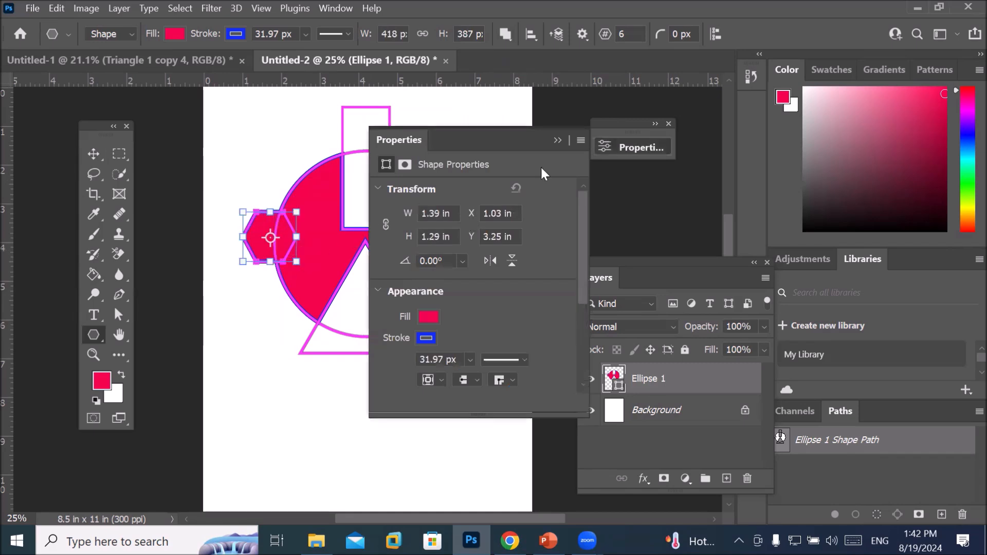
pyautogui.click(556, 141)
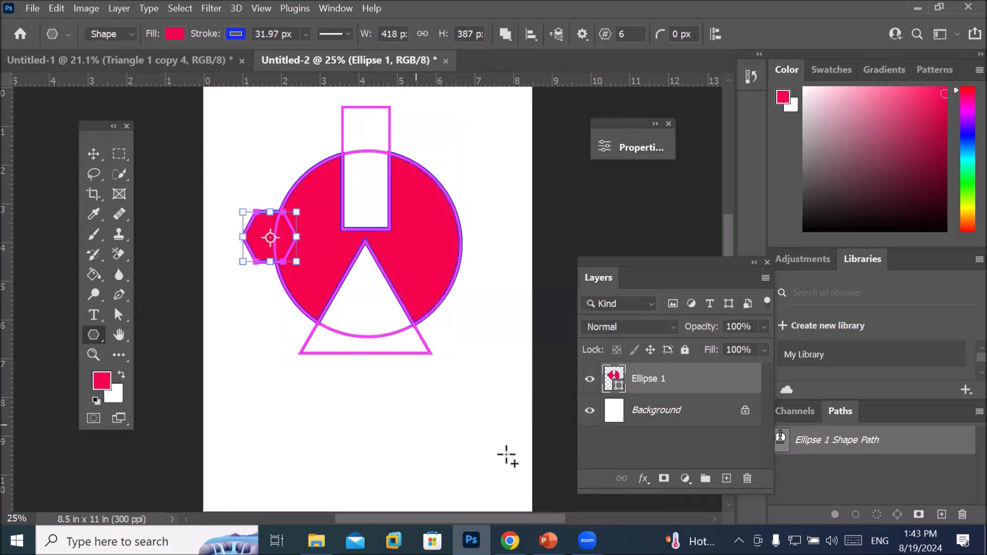
pyautogui.click(657, 418)
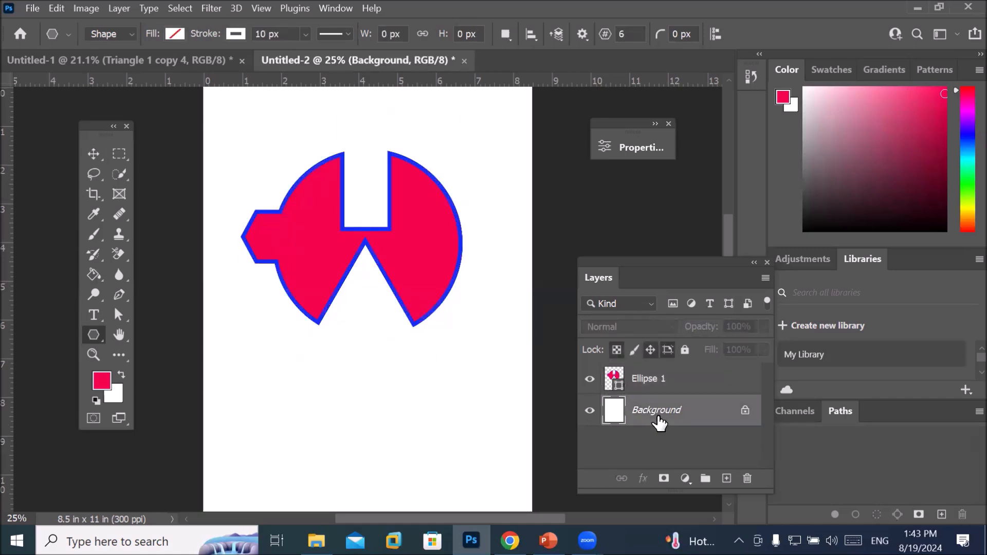
# Step: Select the Ellipse 1 shape and choose the ostrich from the Wild Animals presets for the Custom Shape tool
pyautogui.click(658, 383)
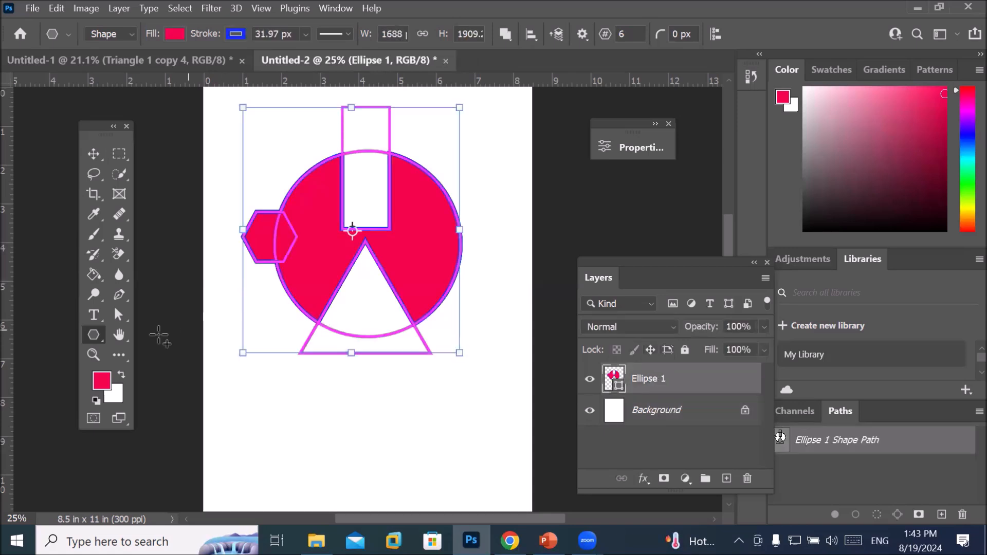
pyautogui.click(505, 33)
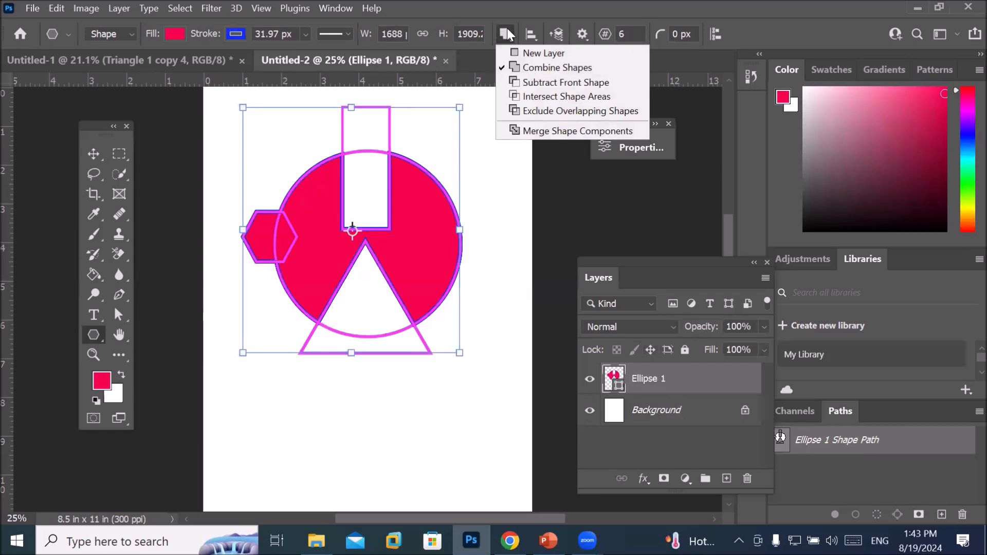
pyautogui.click(507, 32)
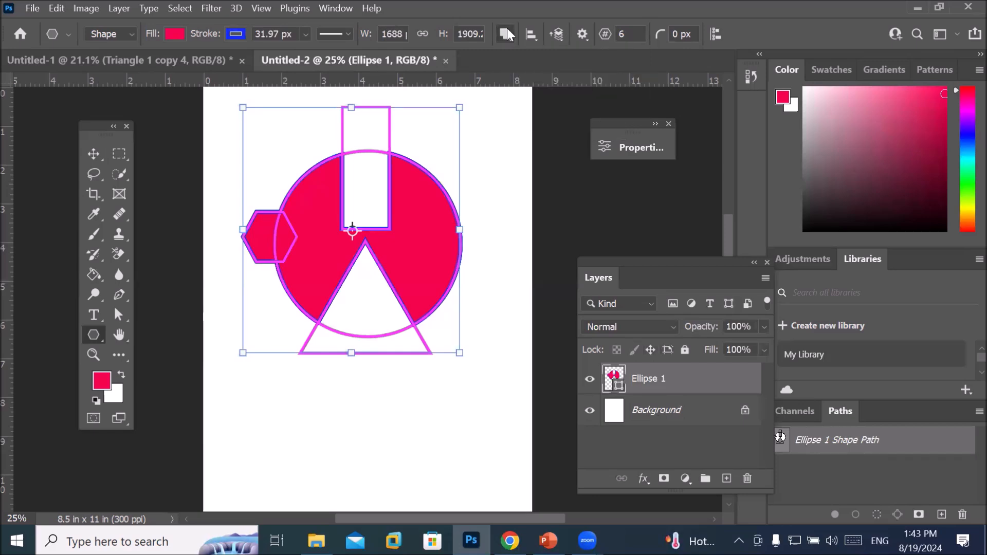
pyautogui.click(91, 334)
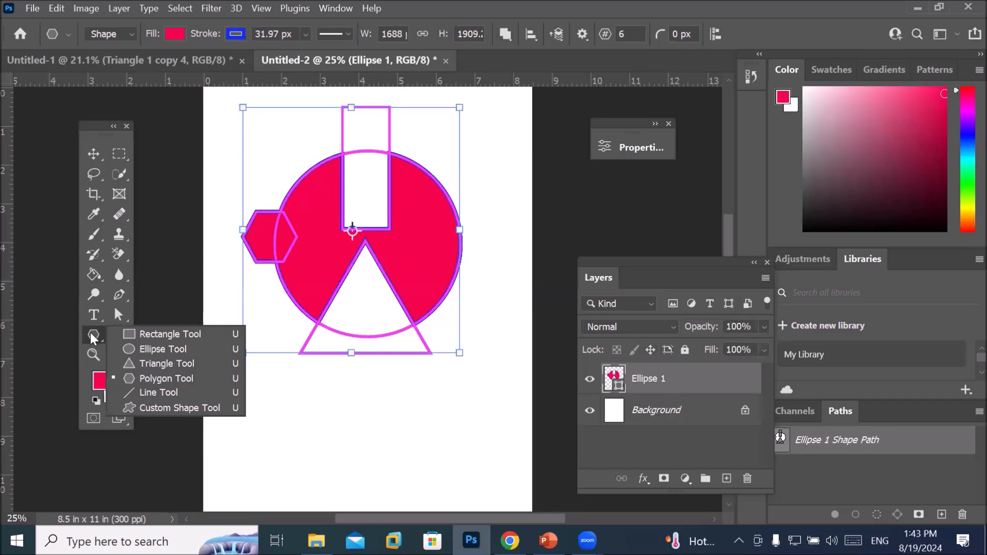
pyautogui.click(163, 407)
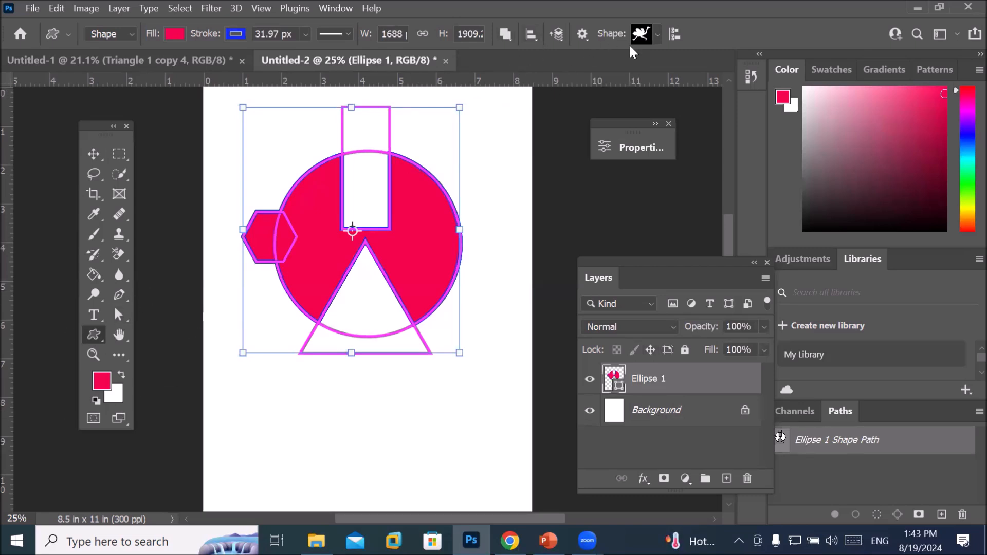
pyautogui.click(658, 29)
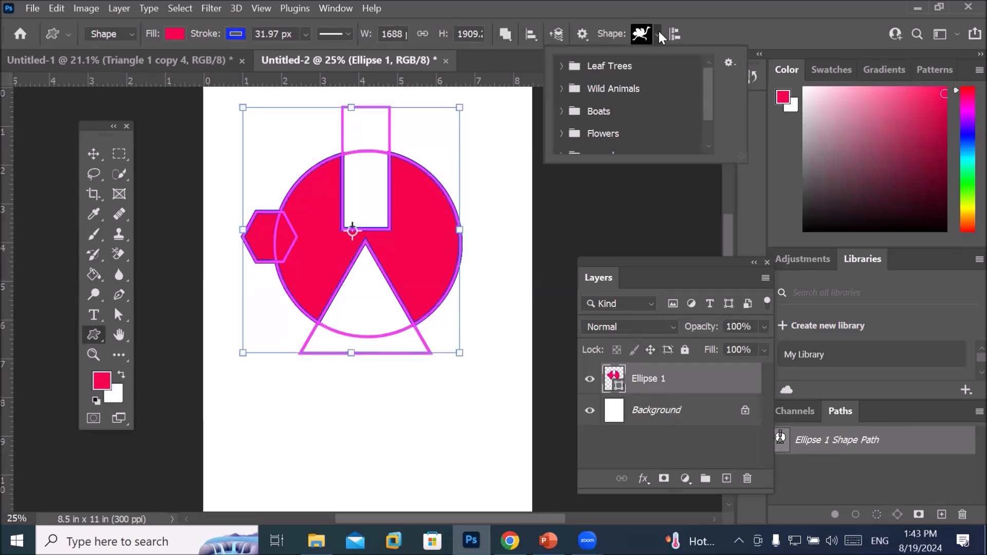
pyautogui.click(560, 88)
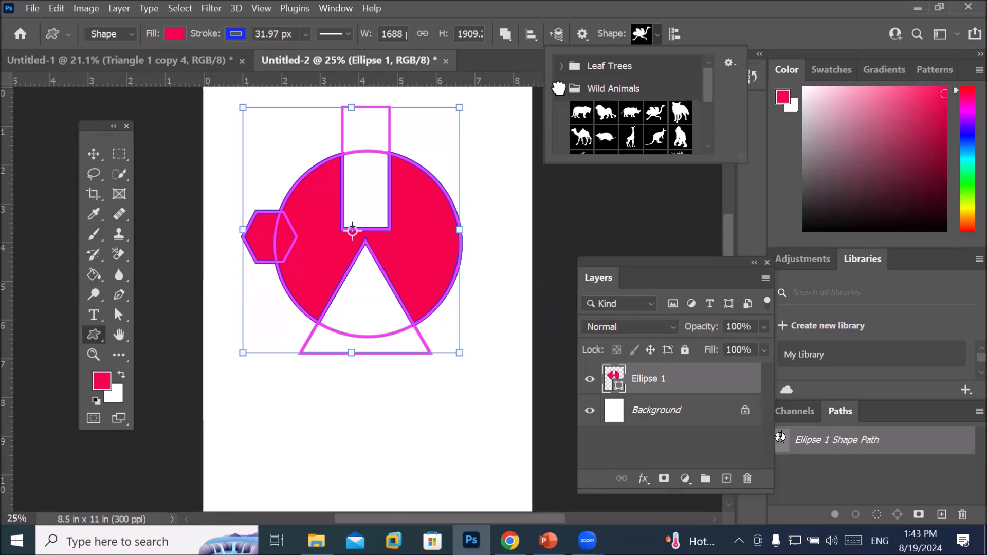
pyautogui.click(654, 112)
# Step: Combine an ostrich shape about 2.47 in wide and 2.72 in high with the right edge of the Ellipse 1 shape, and deselect it
pyautogui.moveTo(426, 160); pyautogui.dragTo(533, 283)
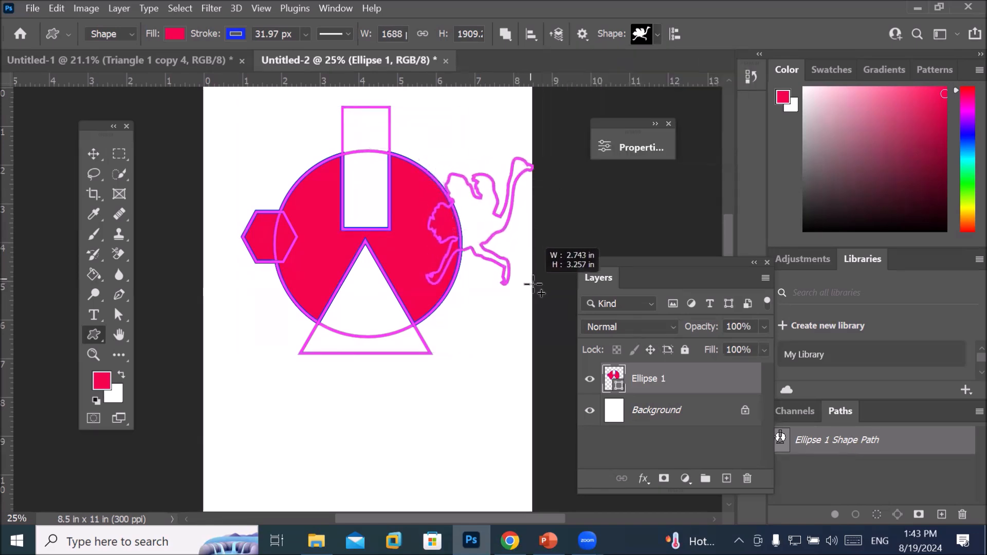
pyautogui.moveTo(532, 284); pyautogui.dragTo(530, 303)
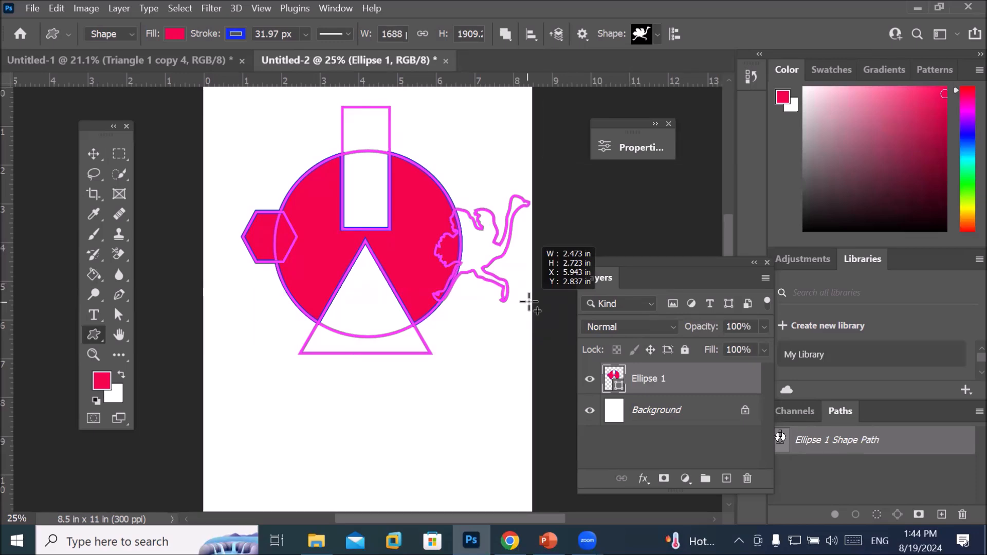
pyautogui.moveTo(528, 302); pyautogui.dragTo(529, 302)
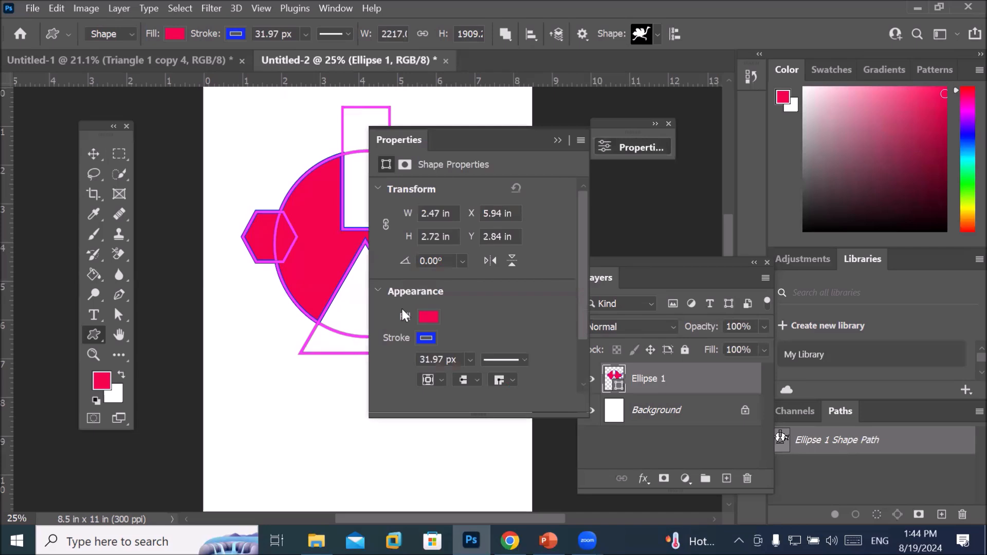
pyautogui.click(559, 140)
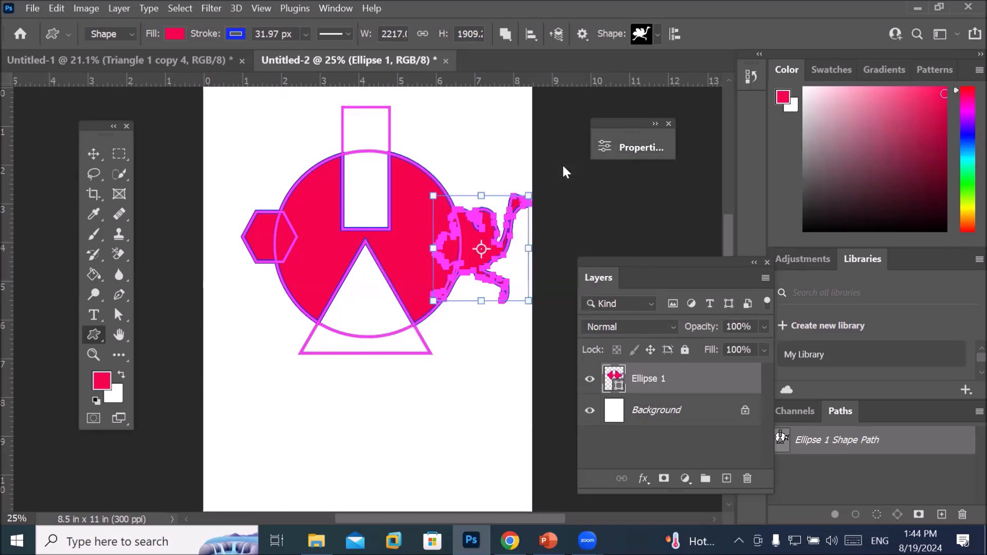
pyautogui.click(648, 411)
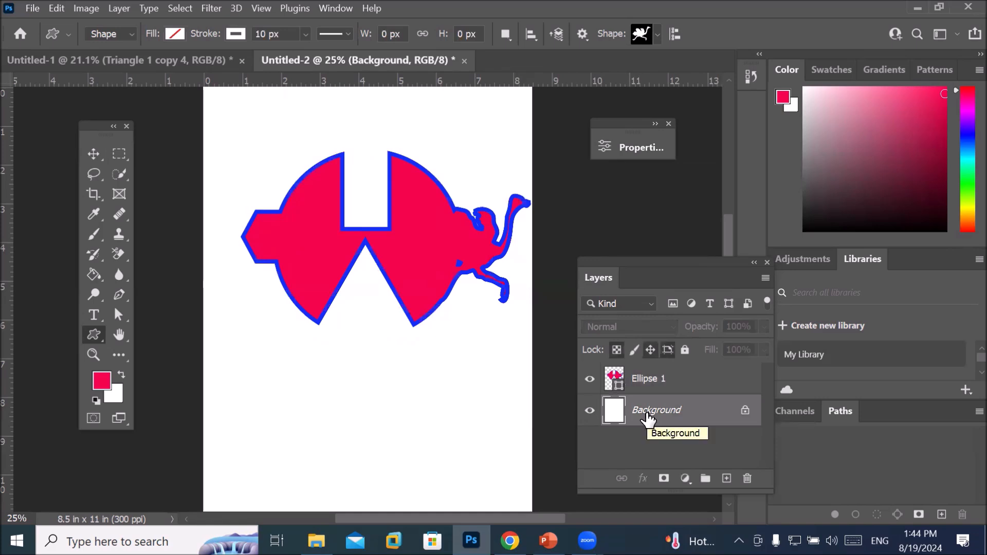
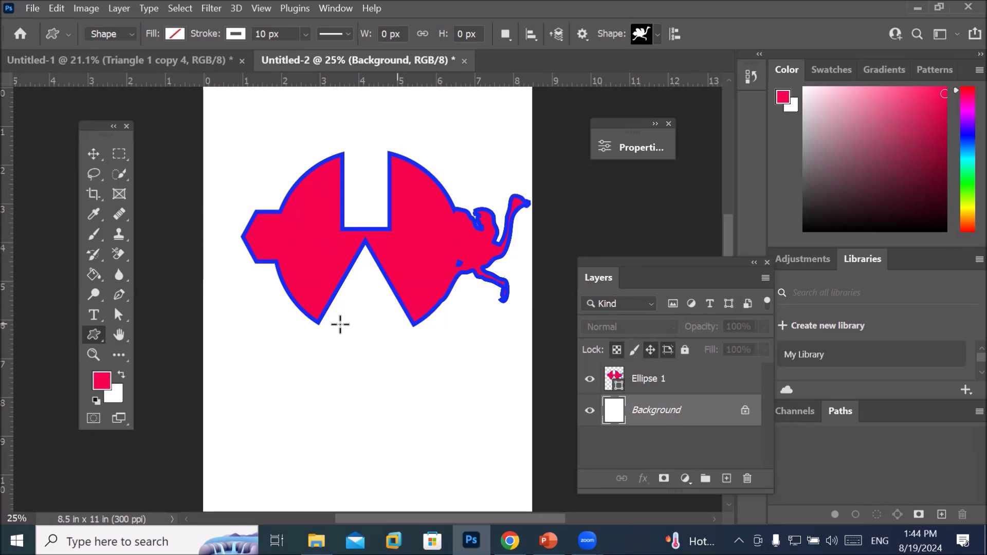
# Step: Activate the Custom Shape tool in the blank document, look through its preset groups and collapse Wild Animals
pyautogui.click(505, 34)
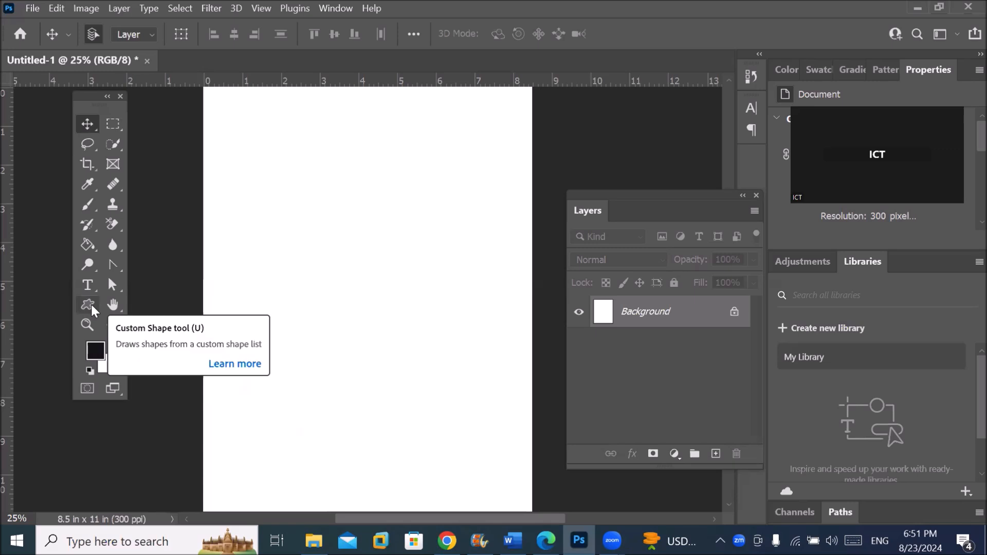
pyautogui.click(91, 304)
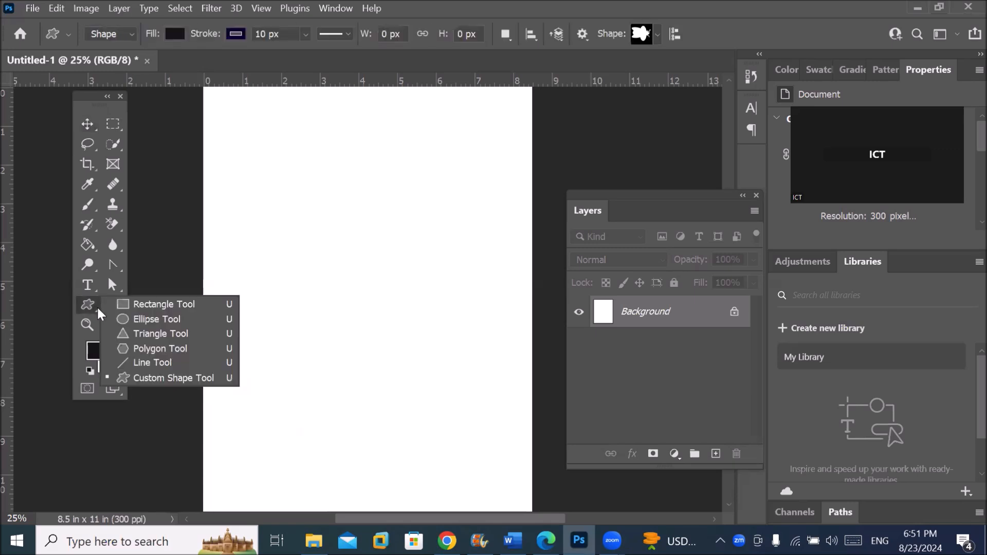
pyautogui.click(193, 378)
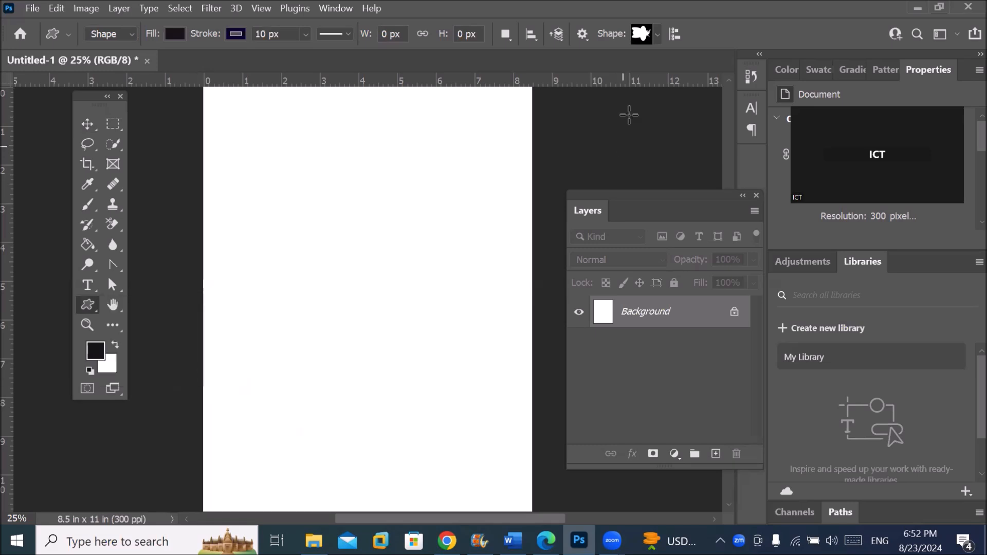
pyautogui.click(657, 34)
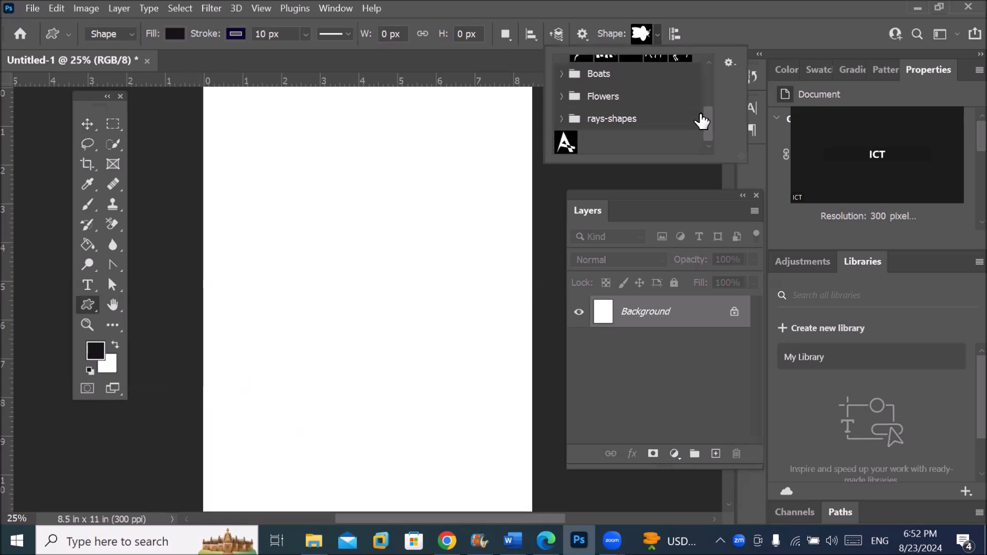
pyautogui.moveTo(709, 123); pyautogui.dragTo(714, 72)
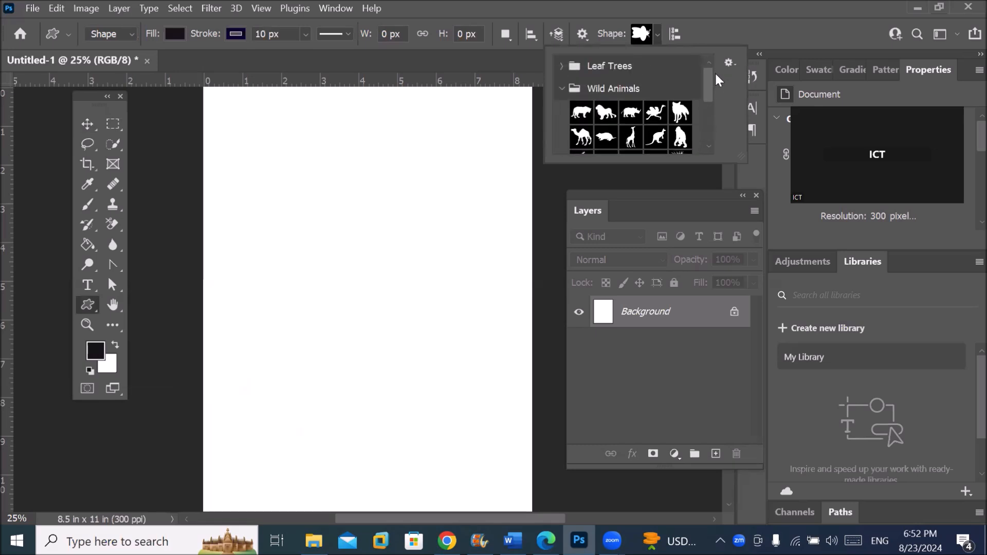
pyautogui.click(564, 88)
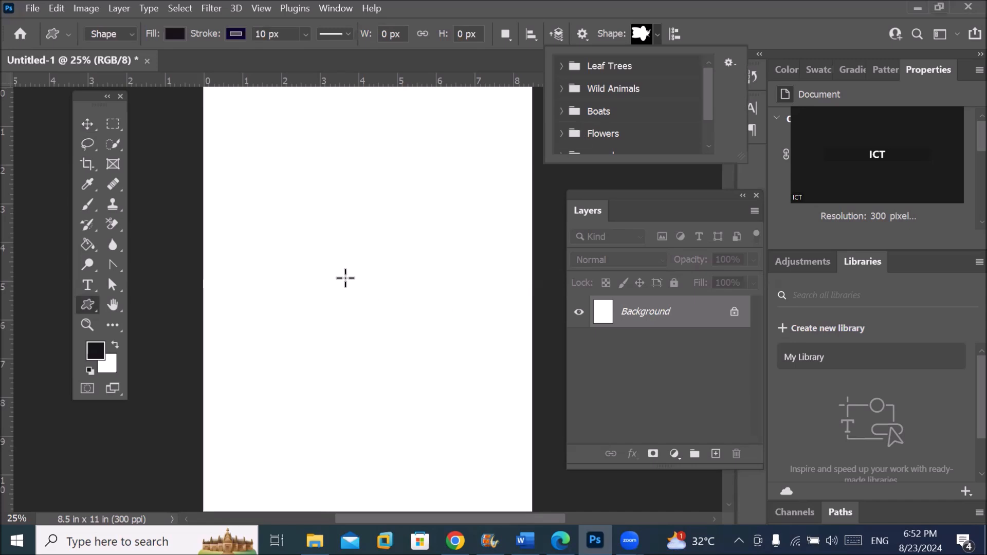
# Step: Draw a black rectangle about 872 × 879 px in the left half of the page and a small triangle overlapping its lower edge
pyautogui.click(92, 304)
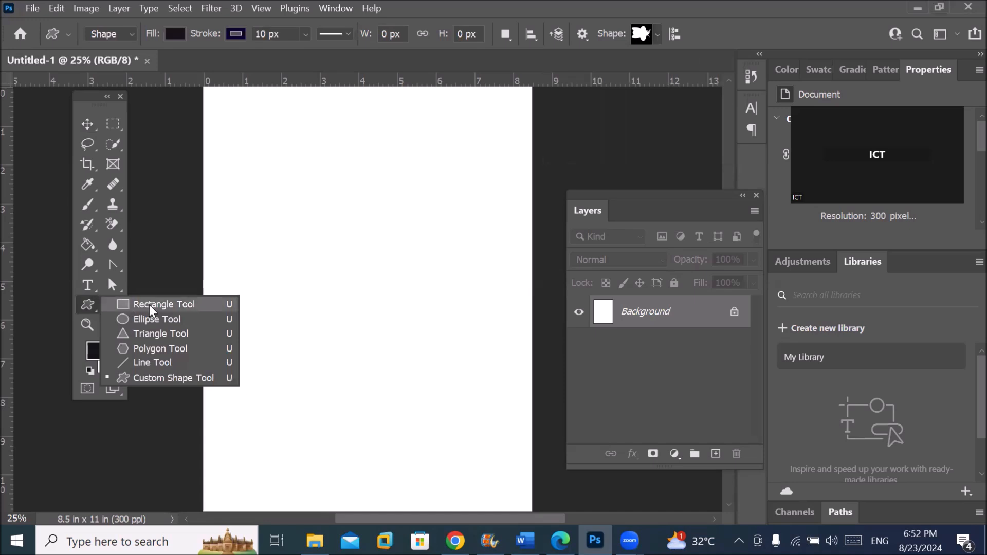
pyautogui.click(151, 304)
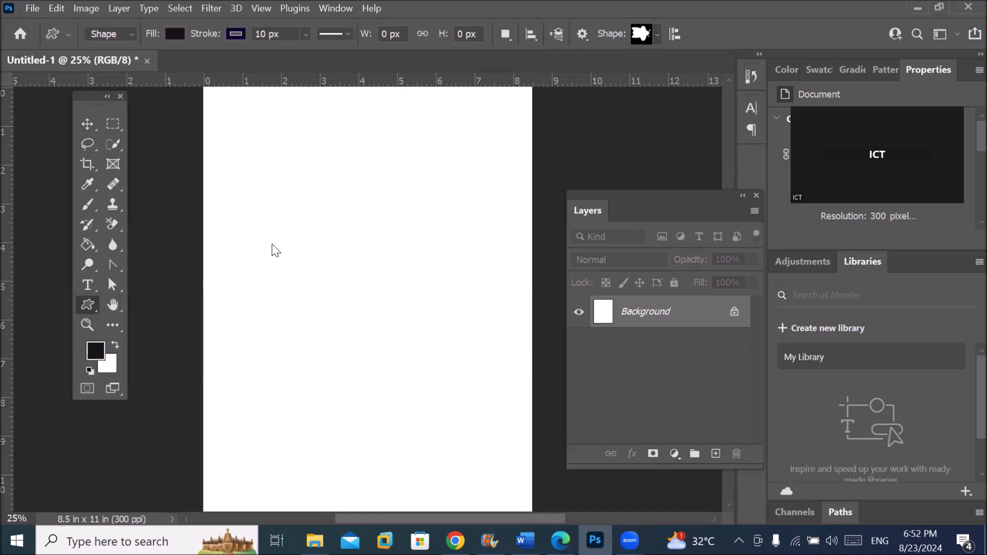
pyautogui.moveTo(248, 228); pyautogui.dragTo(361, 342)
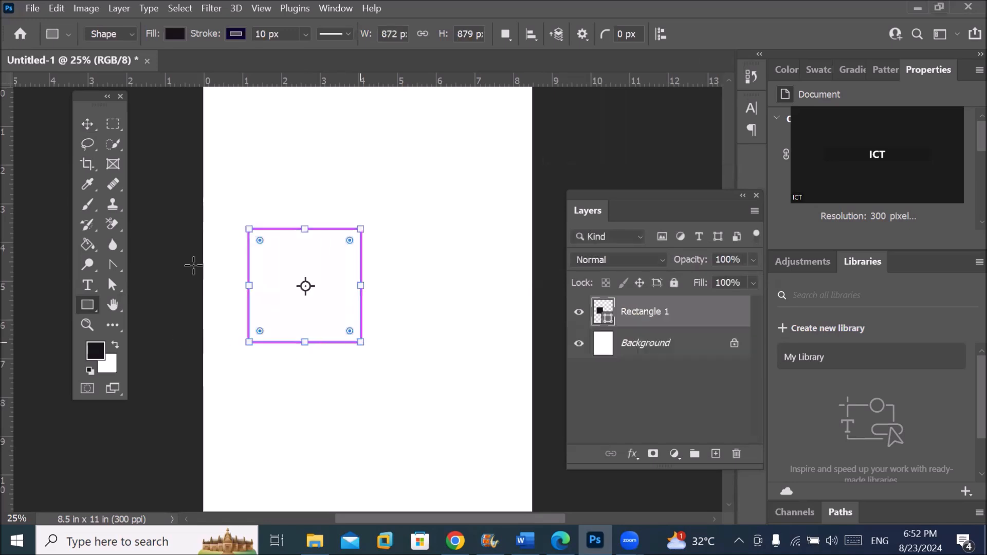
pyautogui.rightClick(85, 303)
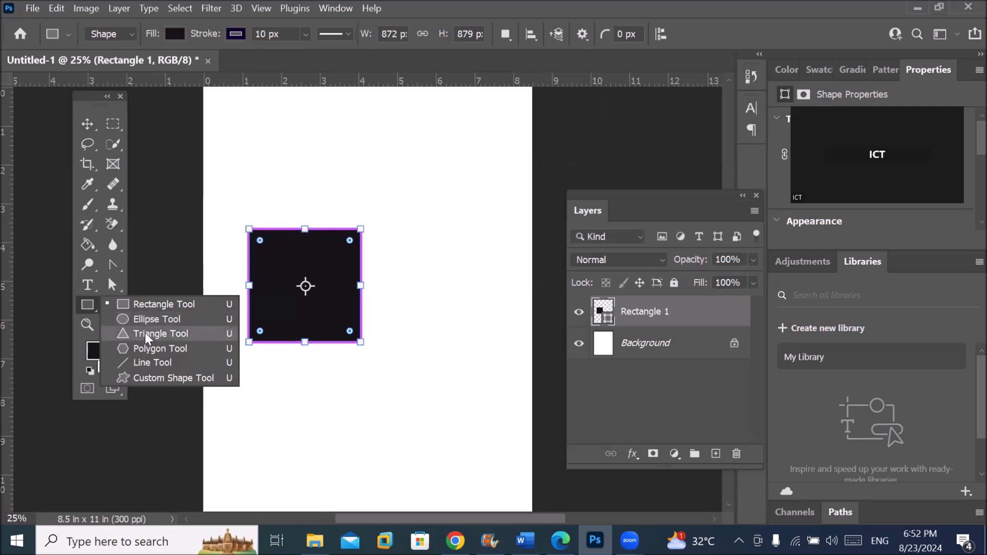
pyautogui.click(145, 333)
pyautogui.moveTo(276, 325); pyautogui.dragTo(337, 377)
# Step: Draw a camel on the page using the camel custom shape from the Wild Animals presets
pyautogui.rightClick(87, 304)
pyautogui.click(170, 379)
pyautogui.click(658, 34)
pyautogui.click(583, 128)
pyautogui.moveTo(318, 253); pyautogui.dragTo(474, 370)
# Step: Arrange the shapes with the rectangle centred on the page, the triangle on its lower edge and the camel overlapping its left side
pyautogui.moveTo(476, 311); pyautogui.dragTo(187, 310)
pyautogui.click(87, 123)
pyautogui.moveTo(349, 278); pyautogui.dragTo(412, 254)
pyautogui.moveTo(308, 359); pyautogui.dragTo(374, 335)
pyautogui.click(268, 289)
pyautogui.moveTo(270, 286); pyautogui.dragTo(286, 269)
# Step: Duplicate the Camel 1 layer and flip the copy horizontally so it faces the original from the rectangle's right side
pyautogui.moveTo(635, 309); pyautogui.dragTo(715, 453)
pyautogui.moveTo(303, 274)
pyautogui.mouseDown()
pyautogui.moveTo(499, 263)
pyautogui.moveTo(304, 284)
pyautogui.mouseUp()
pyautogui.hotkey('ctrl', 't')
pyautogui.moveTo(374, 267); pyautogui.dragTo(513, 287)
pyautogui.press('Return')
# Step: Merge the Camel 1 copy, Camel 1, Triangle 1 and Rectangle 1 layers into one shape with Merge Shapes
pyautogui.click(671, 343)
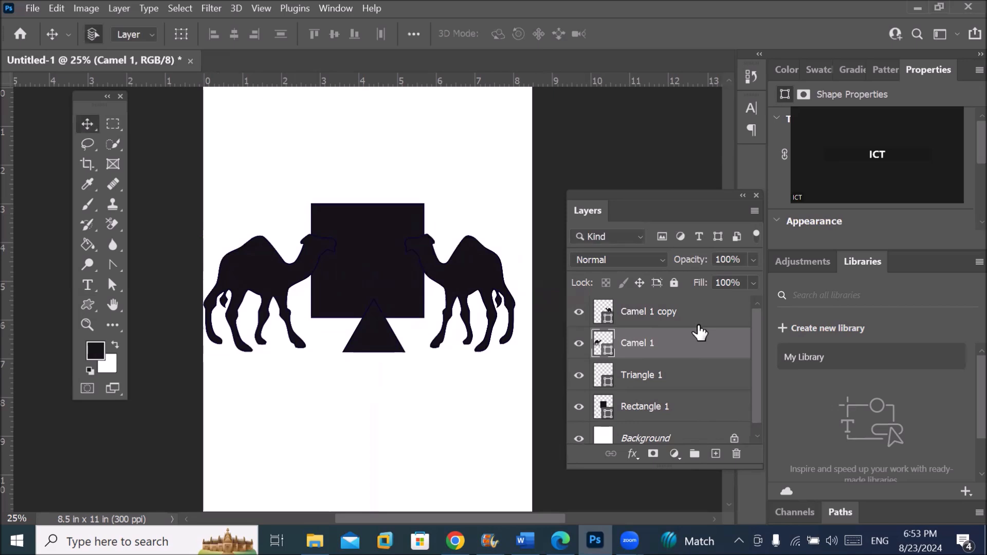
pyautogui.click(649, 313)
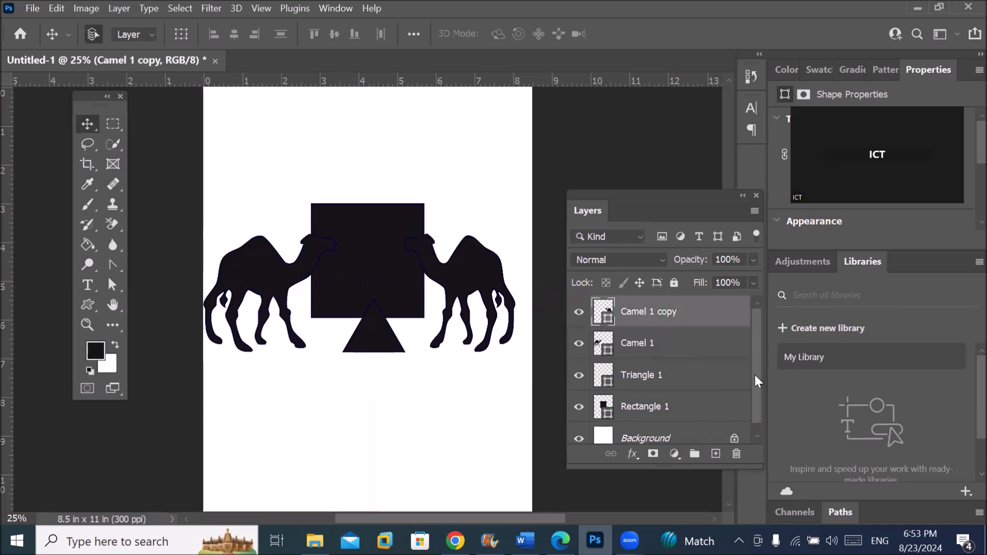
pyautogui.keyDown('shift'); pyautogui.click(657, 409); pyautogui.keyUp('shift')
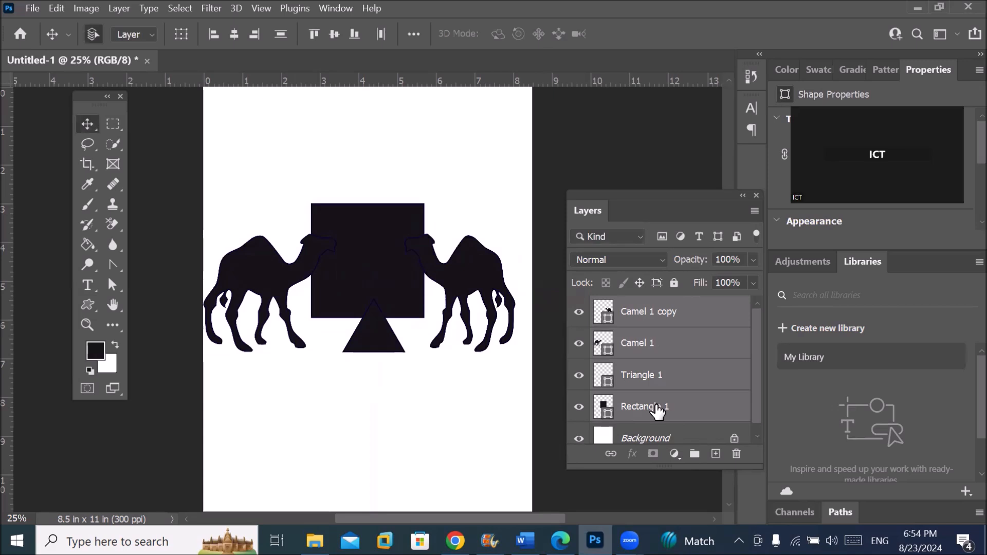
pyautogui.click(115, 8)
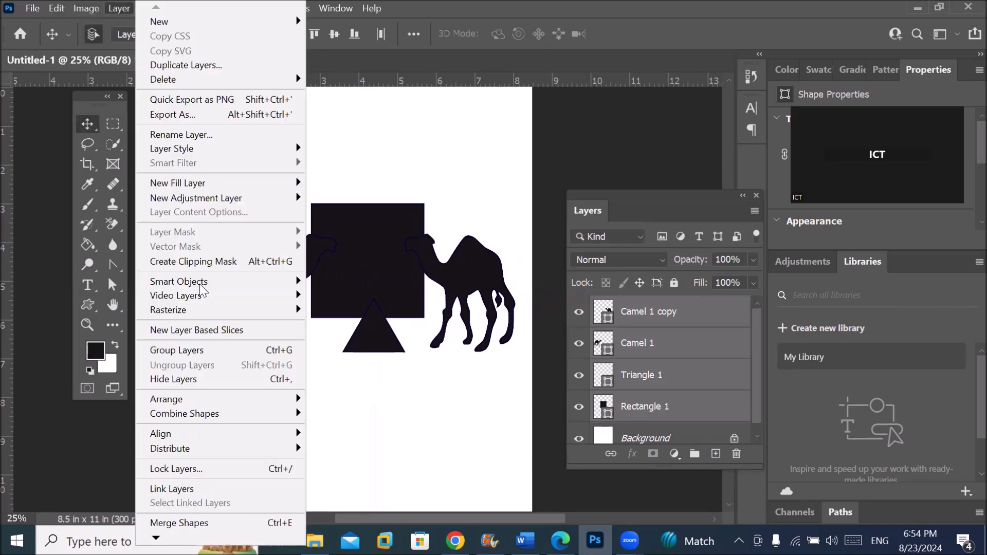
pyautogui.click(194, 524)
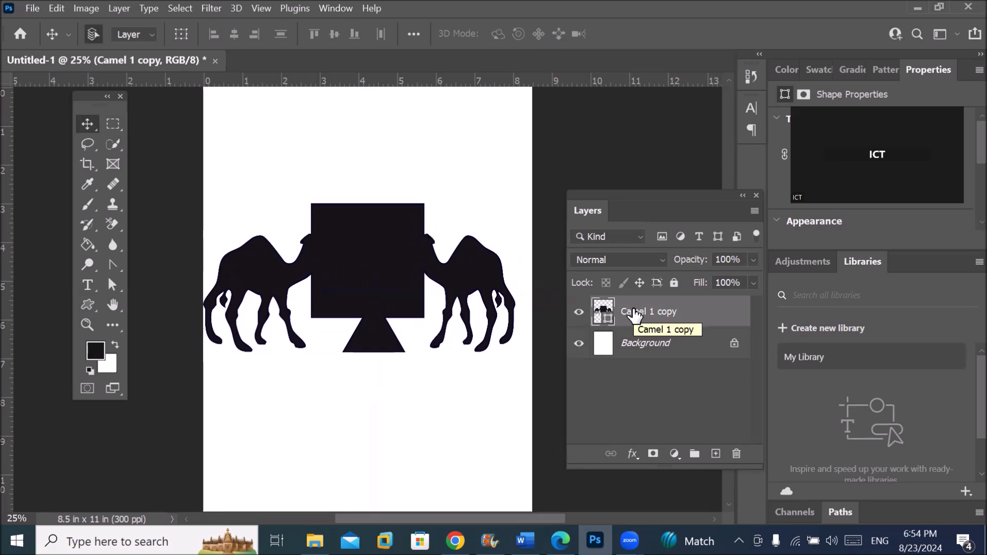
# Step: Define the merged camel artwork as a custom shape named "Two camels"
pyautogui.press('u')
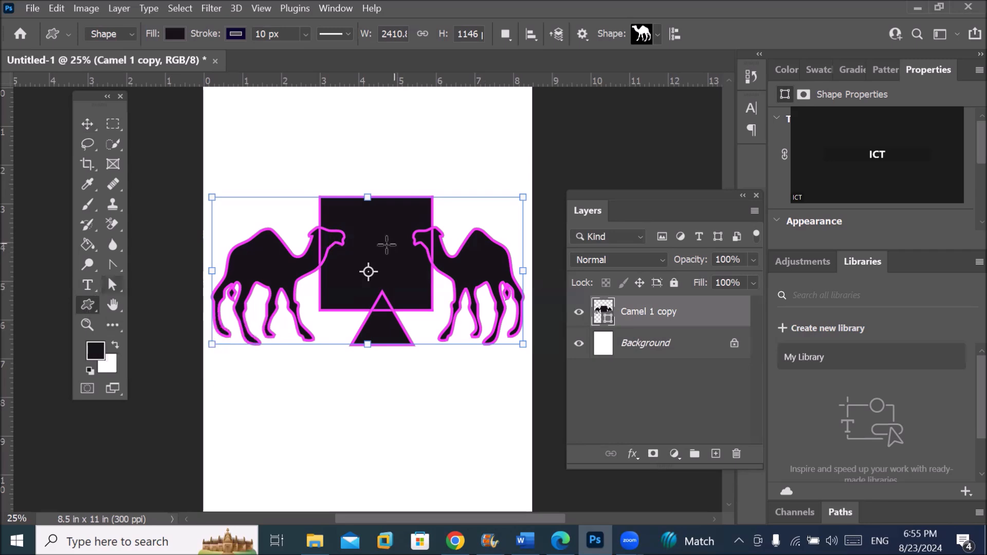
pyautogui.click(60, 8)
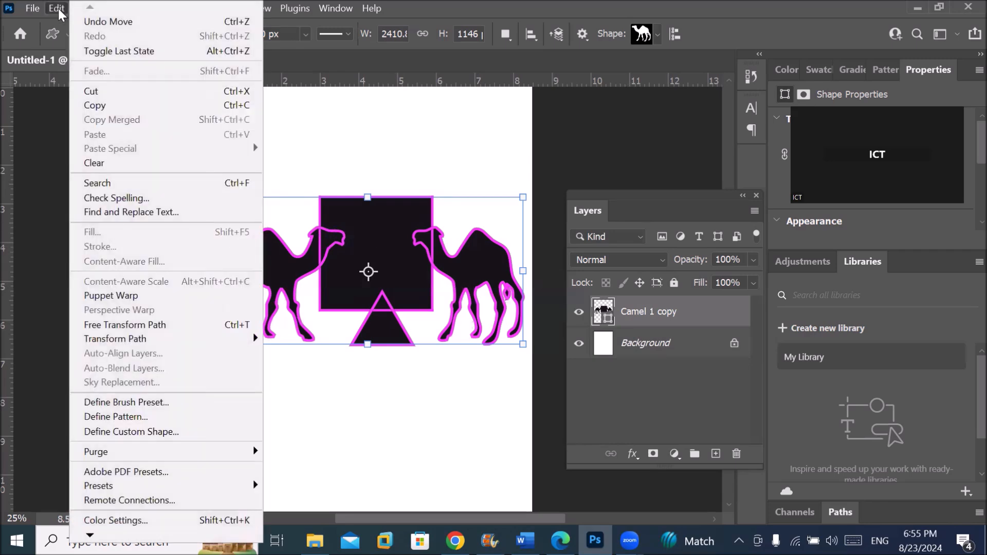
pyautogui.click(133, 431)
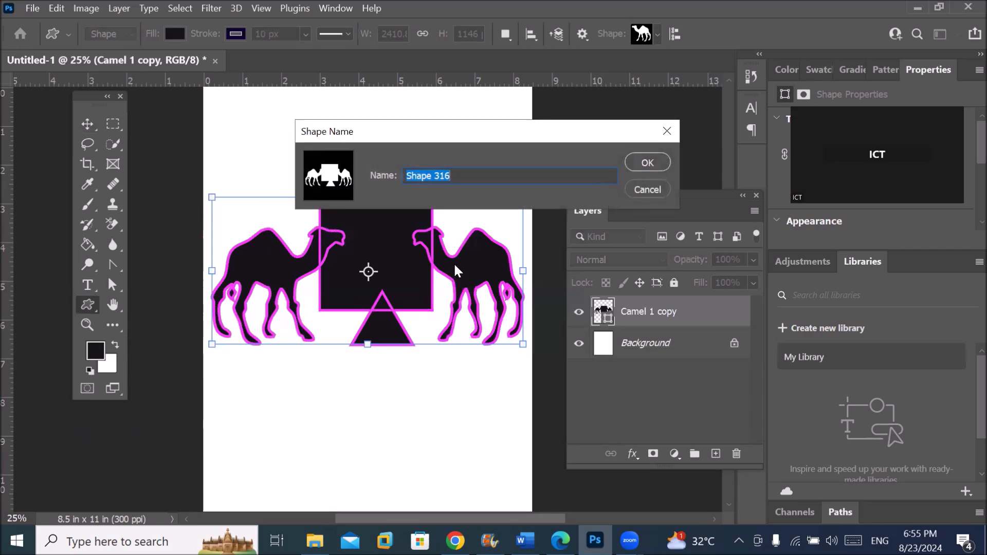
pyautogui.write('Two')
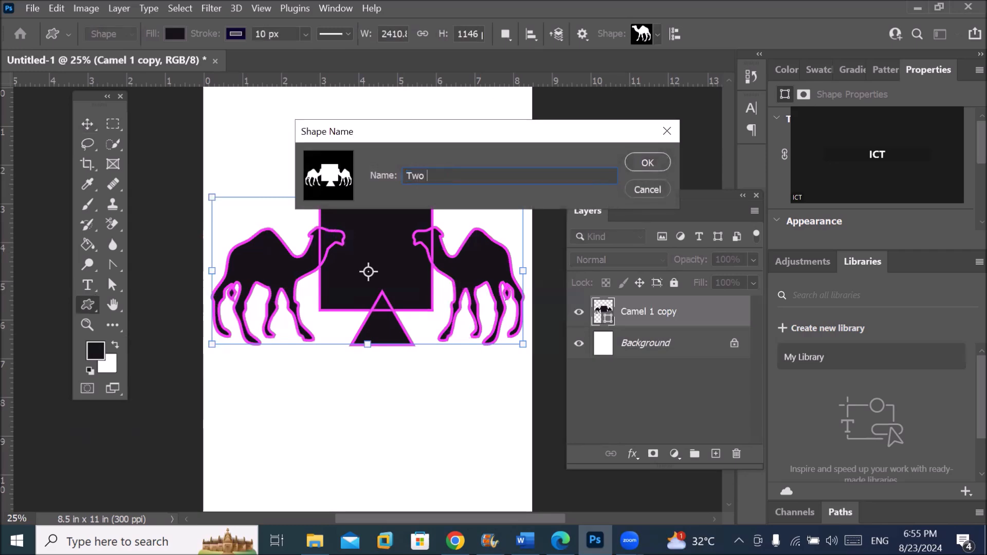
pyautogui.write(' camels')
pyautogui.click(645, 164)
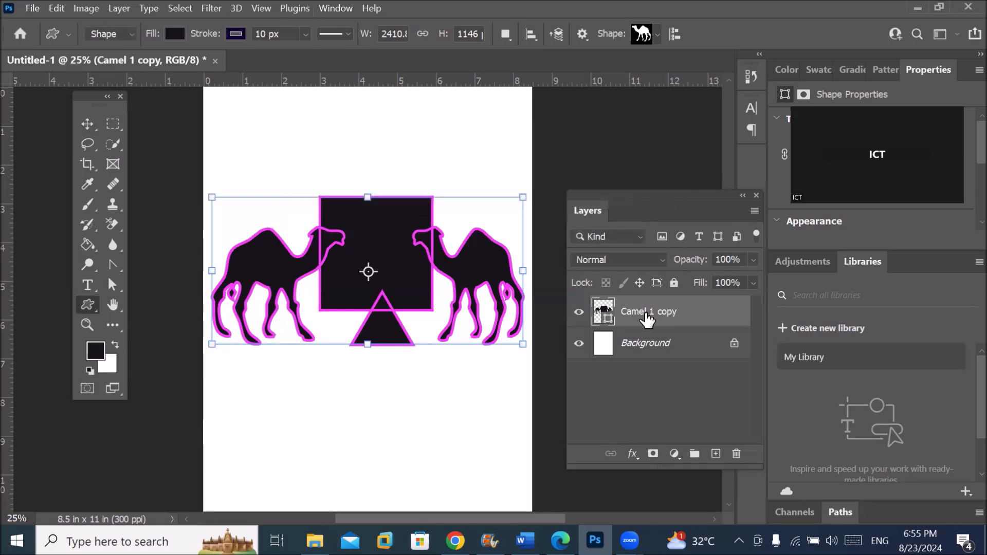
# Step: Move the merged camel shape up into the upper half of the page
pyautogui.click(88, 131)
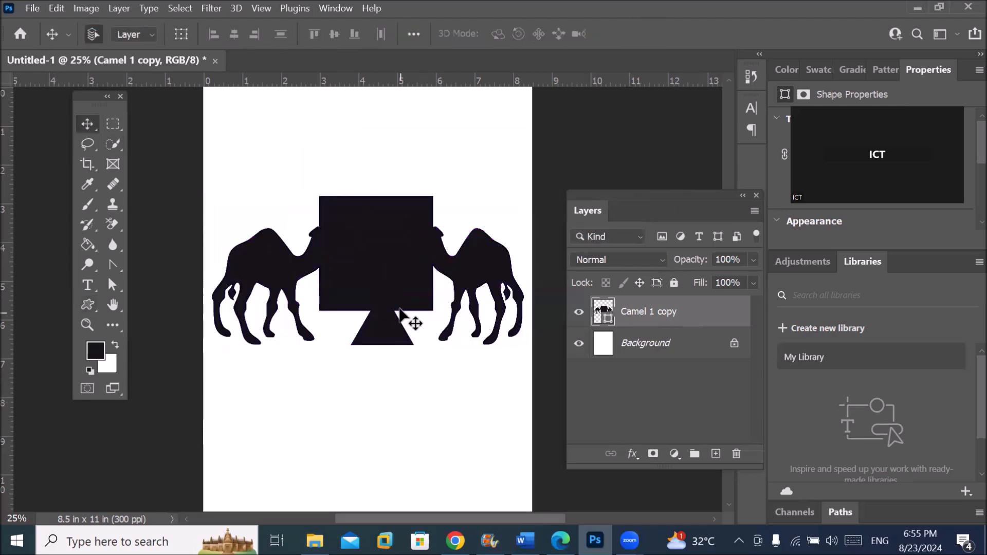
pyautogui.moveTo(395, 304); pyautogui.dragTo(392, 260)
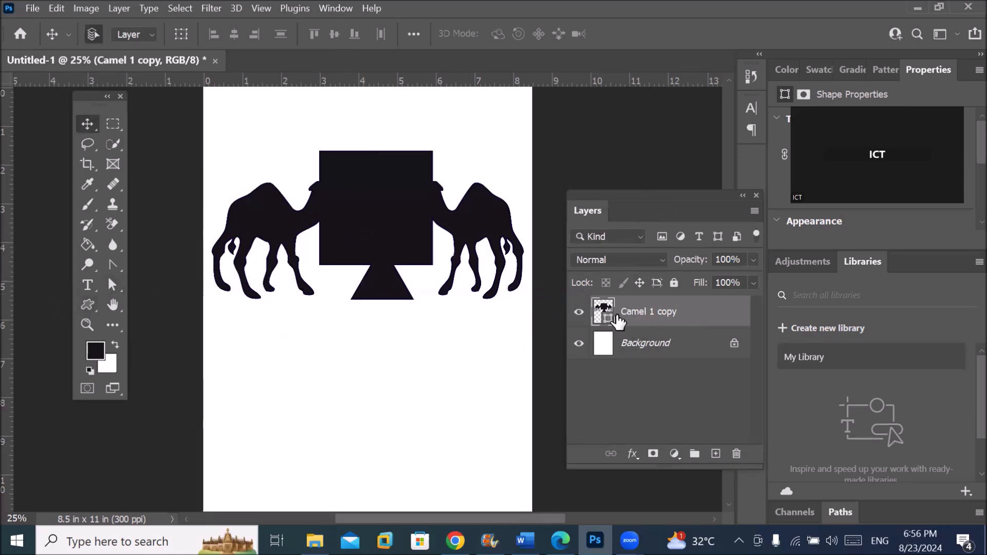
# Step: Delete the merged Camel 1 copy shape layer from the document
pyautogui.click(86, 304)
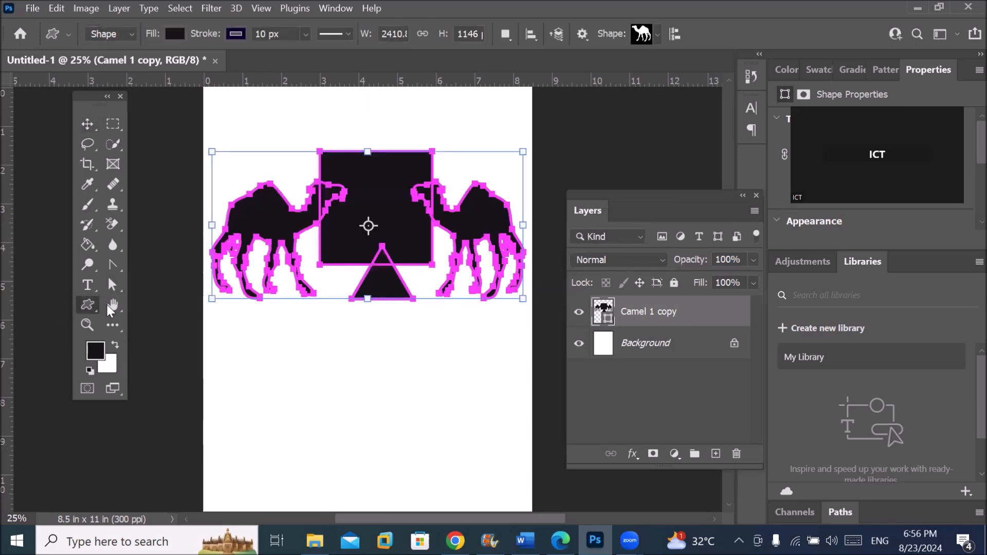
pyautogui.click(58, 9)
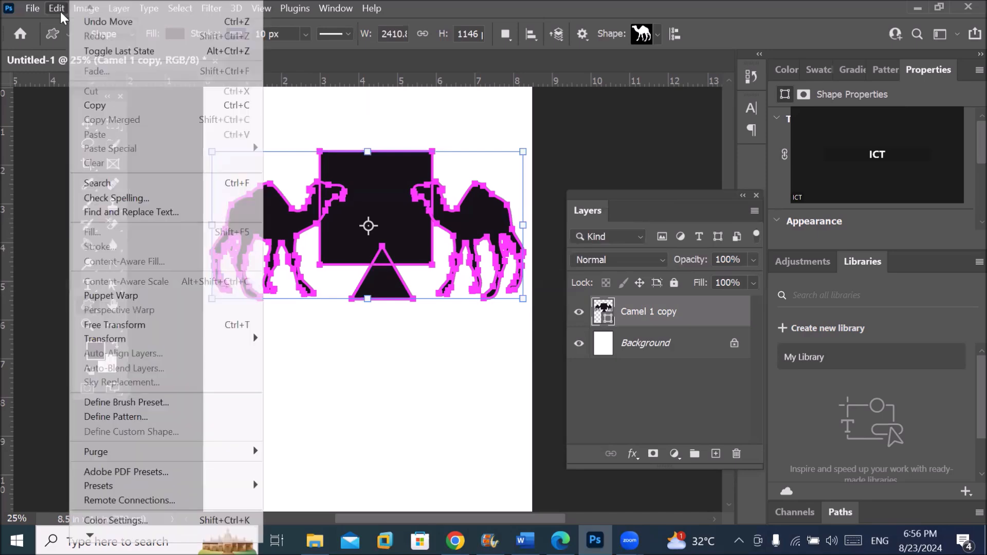
pyautogui.click(650, 318)
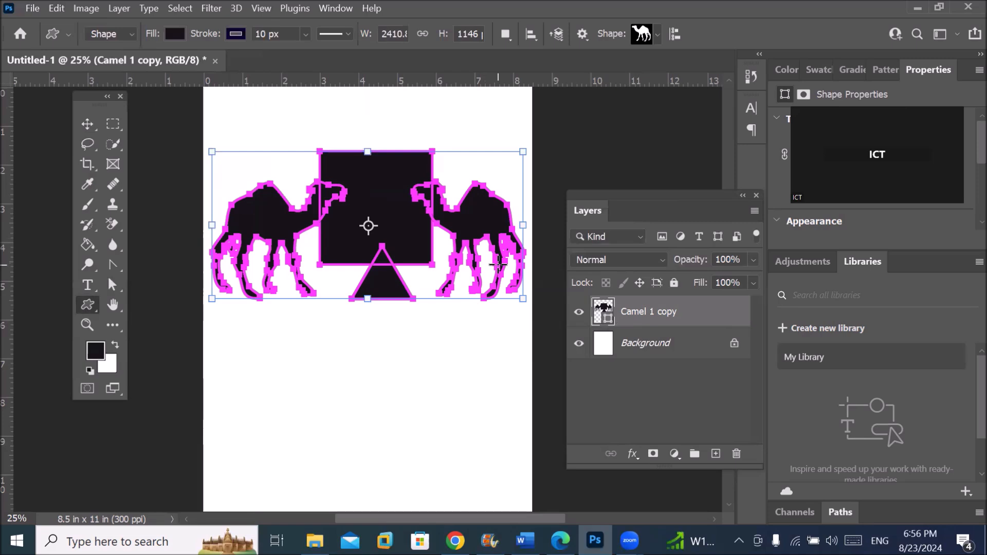
pyautogui.press('Delete')
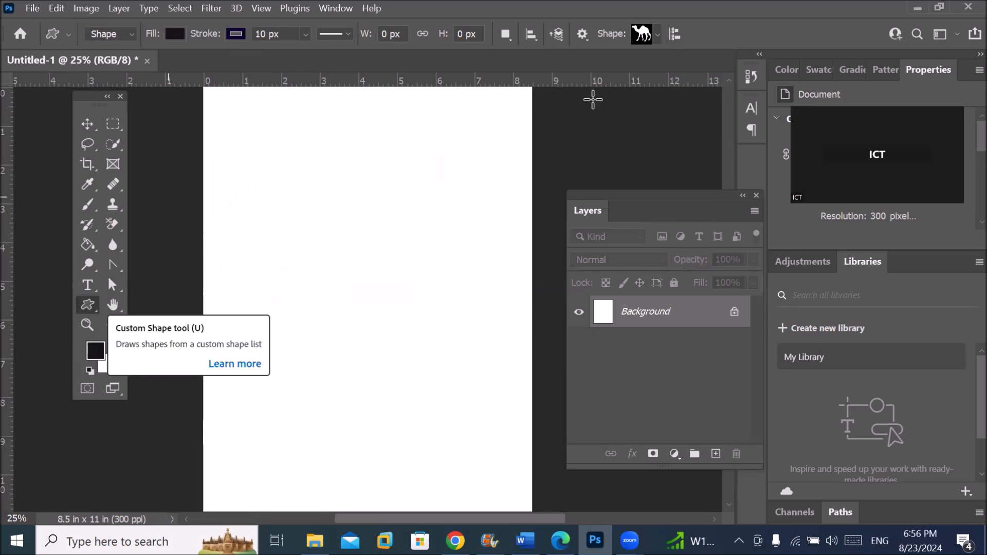
# Step: Choose the saved Two camels custom shape and draw three instances of it at different places on the page
pyautogui.click(657, 34)
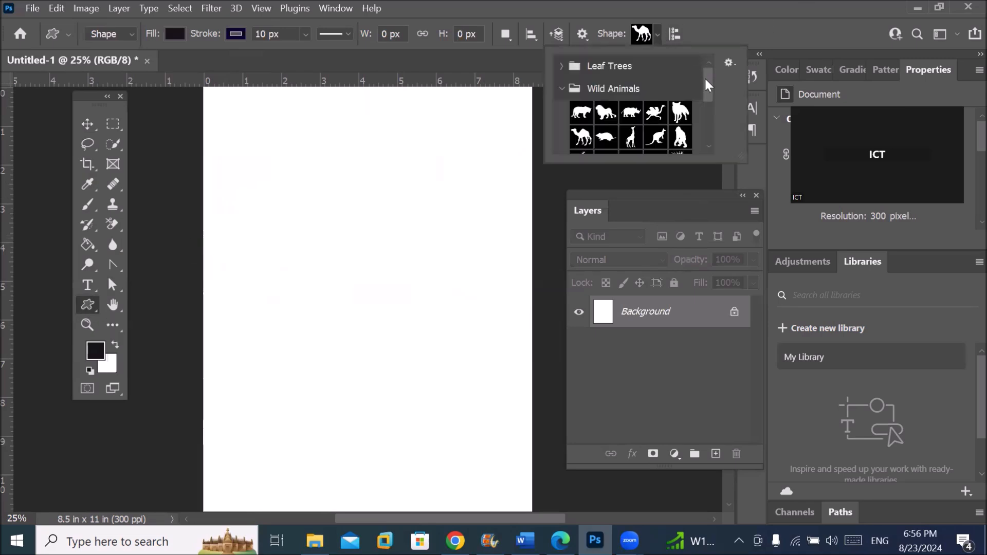
pyautogui.moveTo(704, 76); pyautogui.dragTo(709, 140)
pyautogui.click(591, 144)
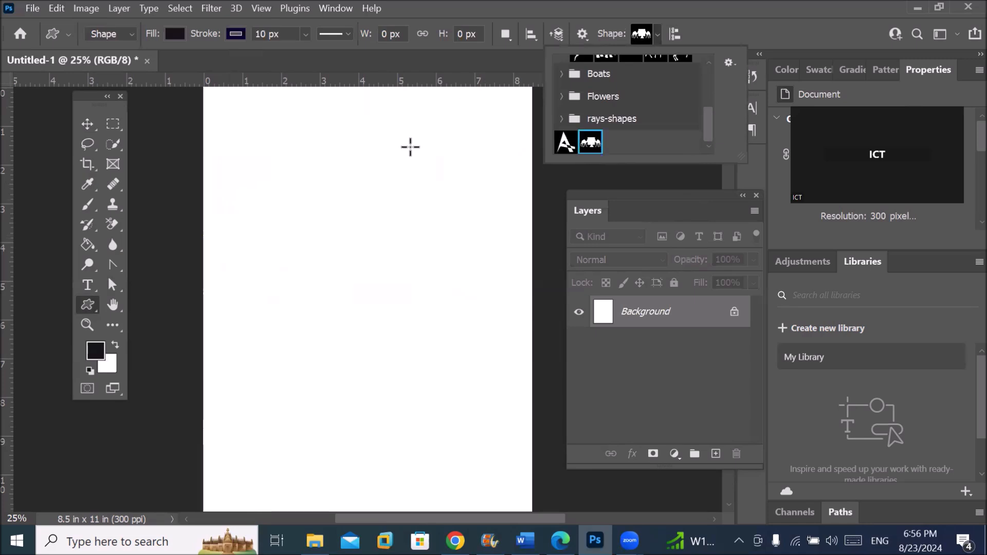
pyautogui.moveTo(288, 128); pyautogui.dragTo(465, 195)
pyautogui.moveTo(262, 251); pyautogui.dragTo(342, 292)
pyautogui.moveTo(416, 328); pyautogui.dragTo(506, 389)
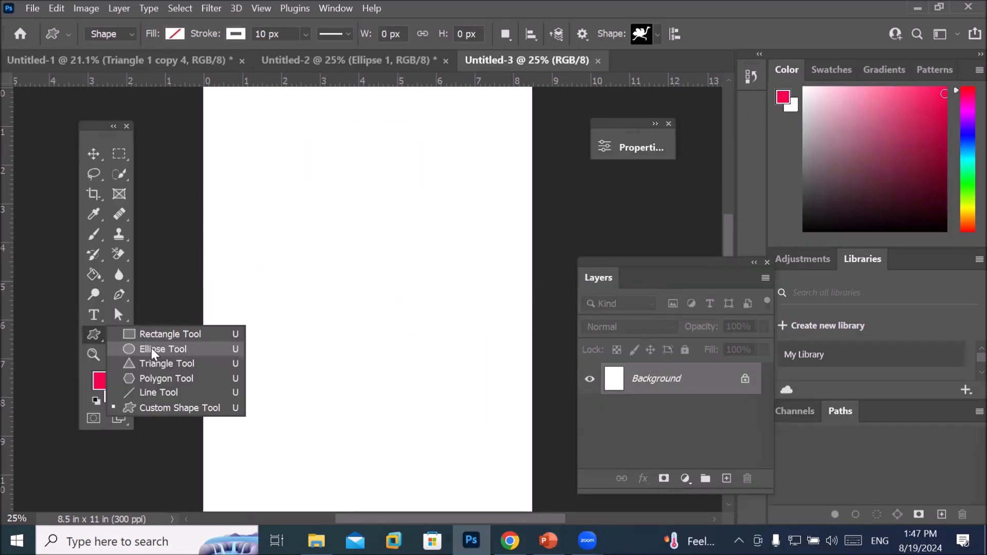
# Step: Draw a circle about 1066 px in diameter in the upper-left part of the page with the Ellipse tool
pyautogui.click(152, 348)
pyautogui.moveTo(288, 204)
pyautogui.mouseDown()
pyautogui.moveTo(405, 278)
pyautogui.moveTo(394, 272)
pyautogui.mouseUp()
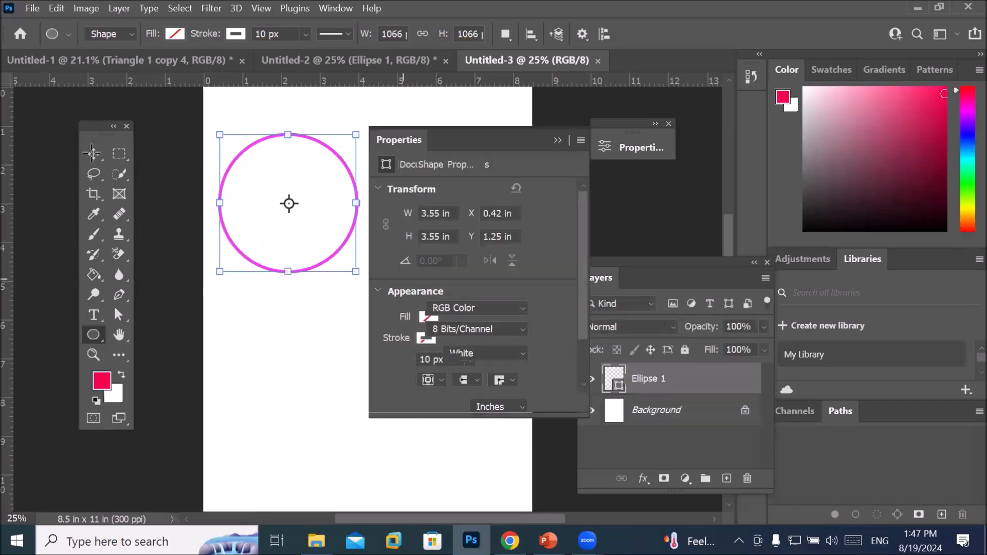
pyautogui.click(94, 153)
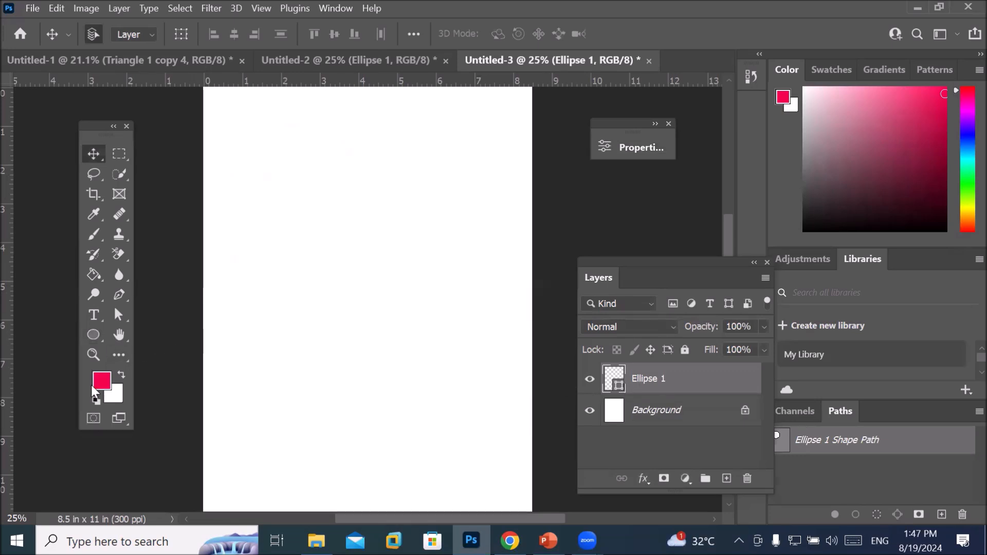
pyautogui.click(93, 334)
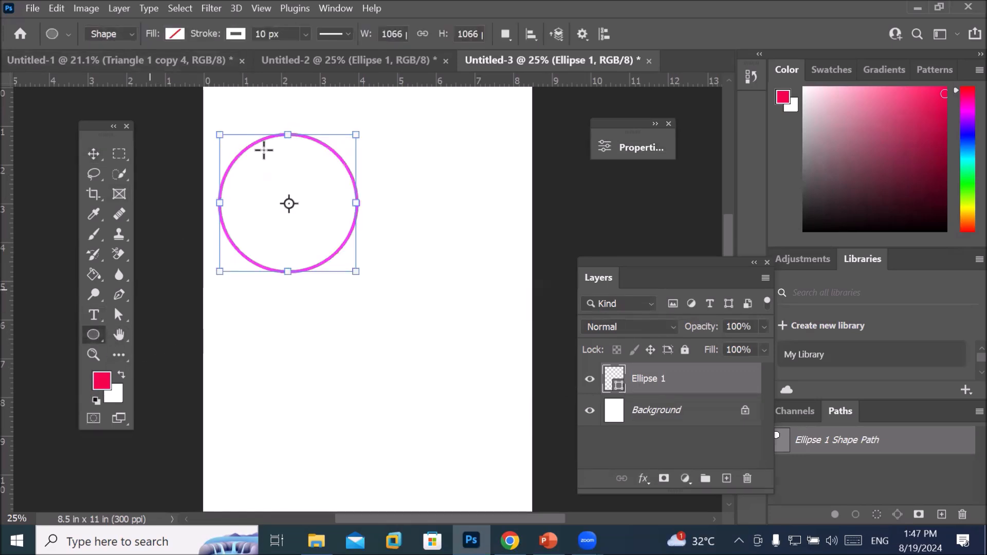
# Step: Reset the foreground and background colors to their defaults and fill the circle with black
pyautogui.click(175, 34)
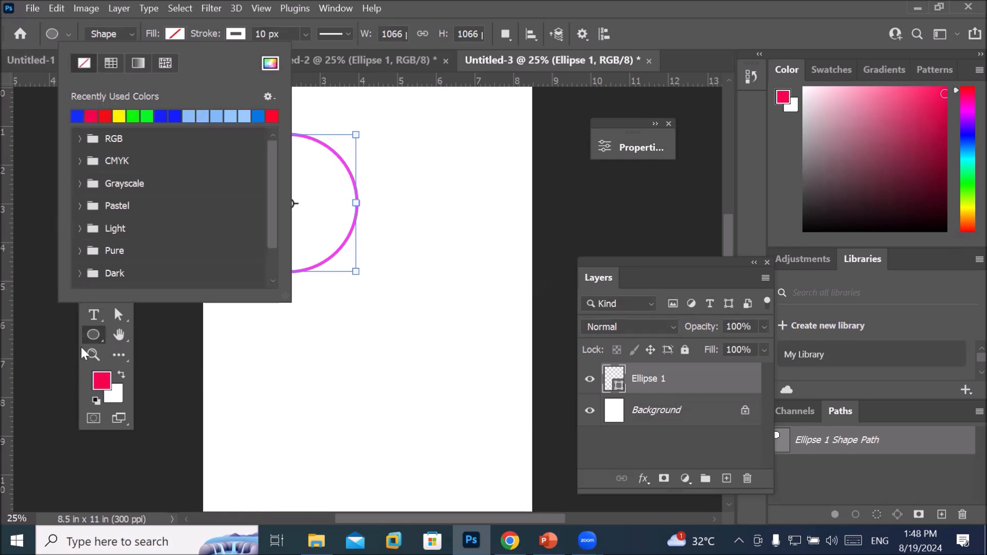
pyautogui.click(94, 402)
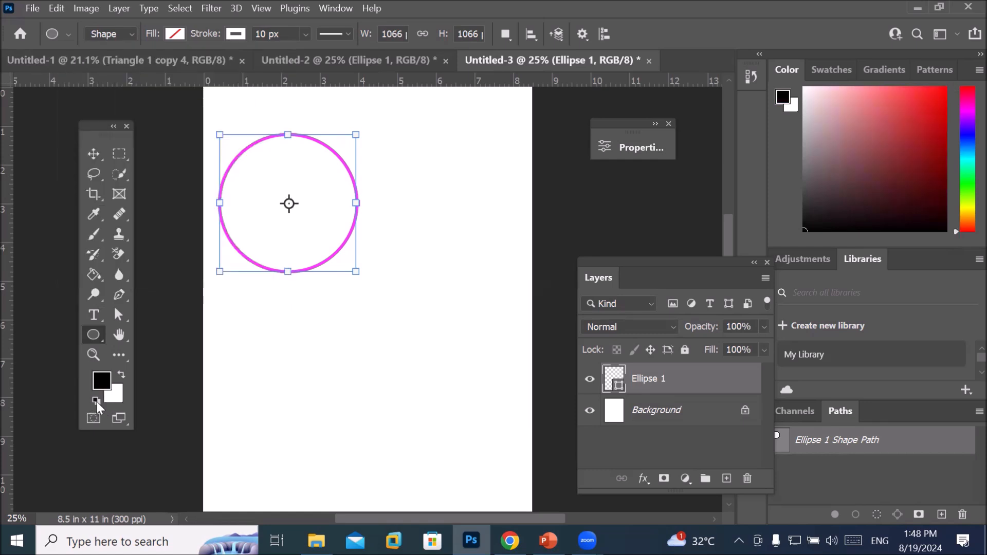
pyautogui.click(169, 30)
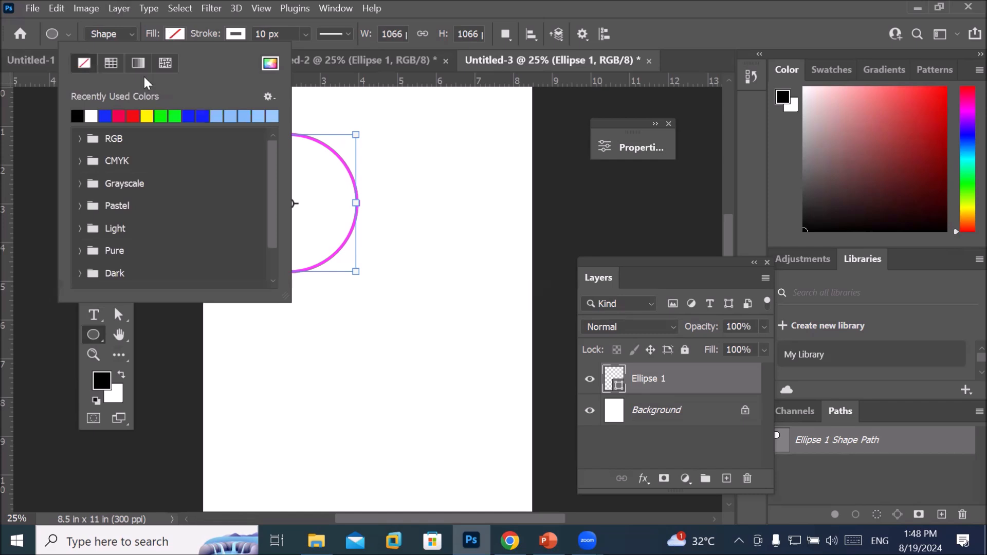
pyautogui.click(78, 116)
pyautogui.click(90, 336)
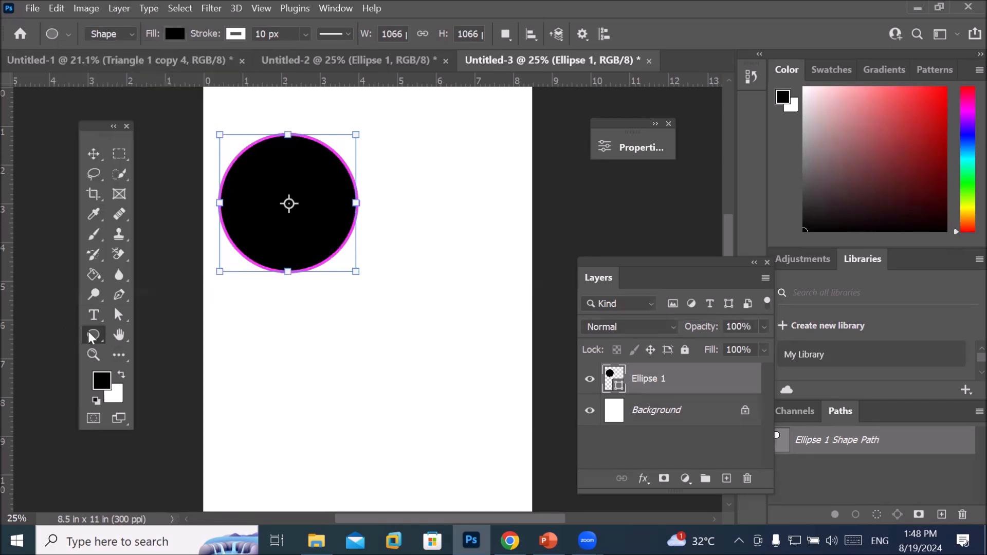
# Step: Set the circle's stroke to the recently used pinkish red and move the circle down and right toward the middle of the page
pyautogui.click(234, 34)
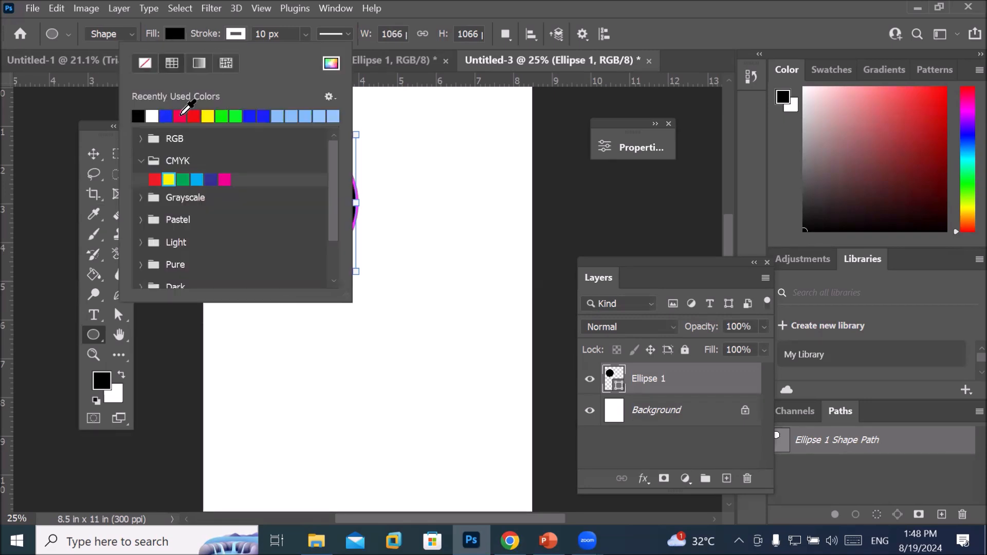
pyautogui.click(180, 116)
pyautogui.click(646, 390)
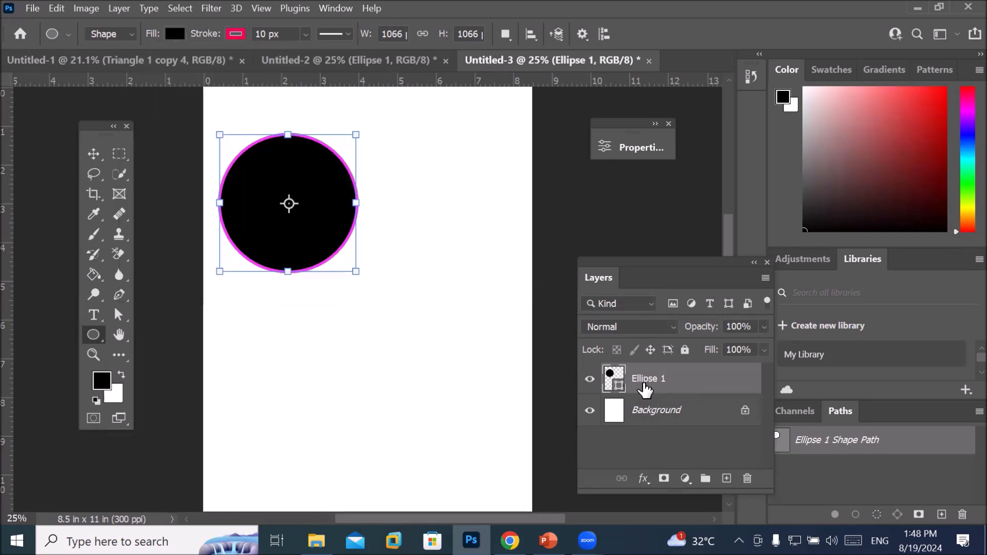
pyautogui.click(94, 154)
pyautogui.moveTo(293, 216); pyautogui.dragTo(357, 293)
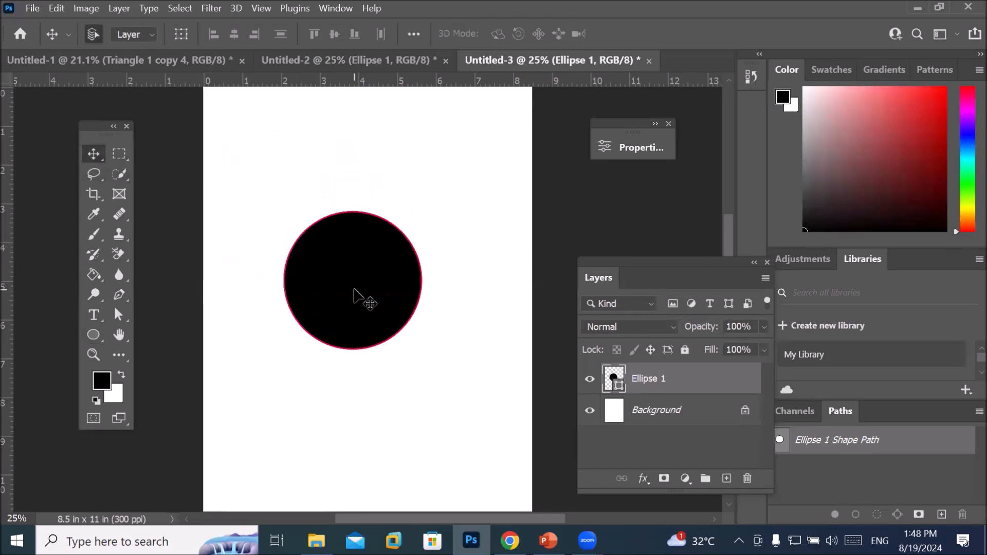
pyautogui.hotkey('ctrl', 'a')
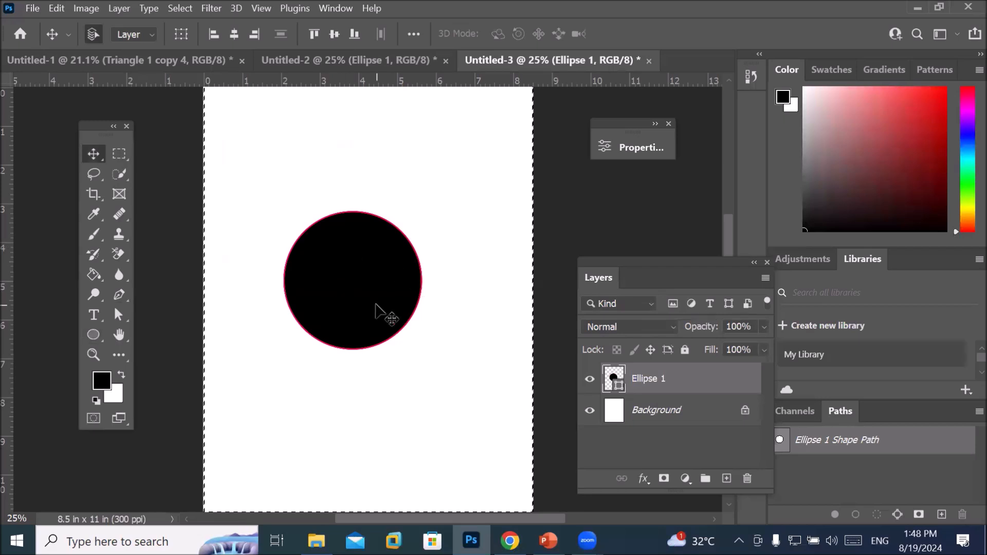
pyautogui.click(58, 8)
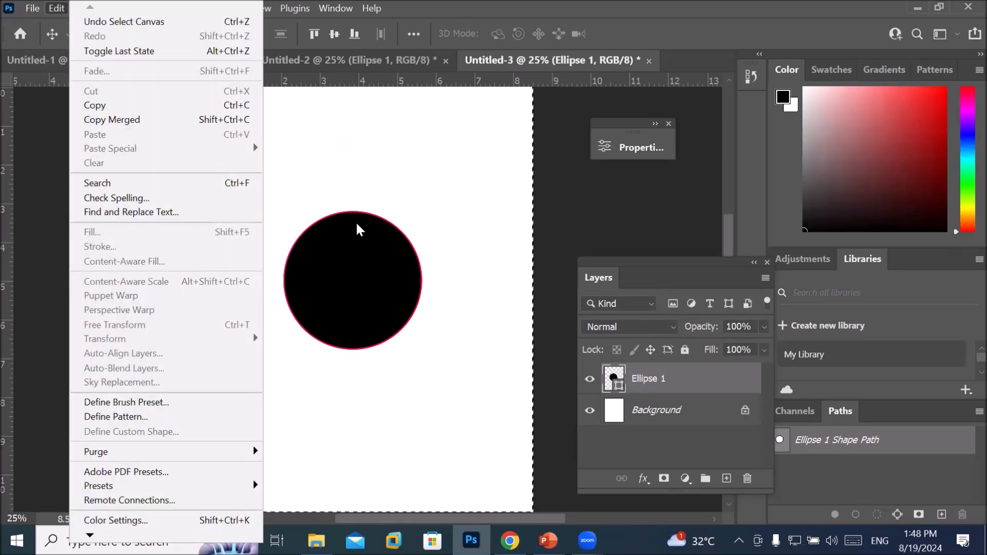
pyautogui.click(409, 192)
pyautogui.hotkey('ctrl', 'd')
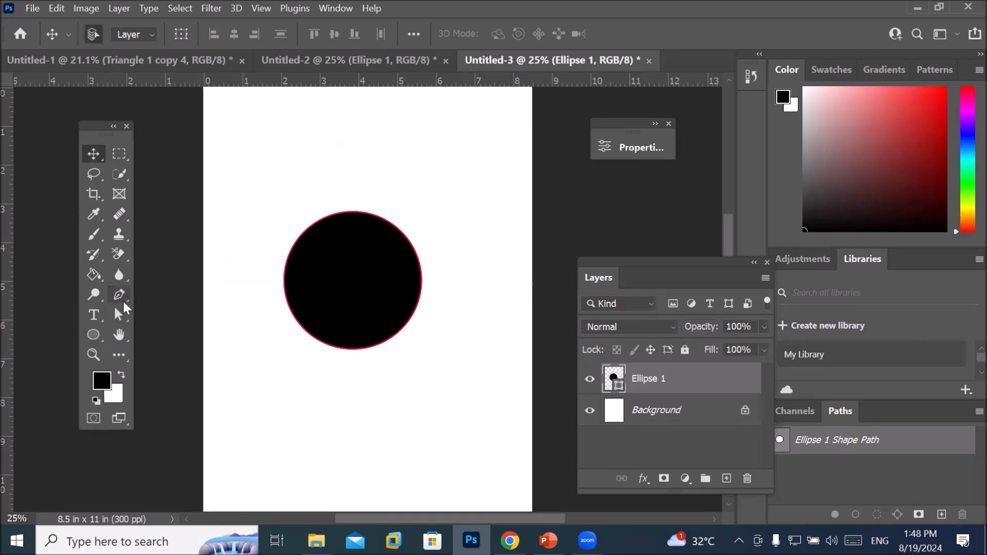
# Step: With Direct Selection, move the circle's left and right anchor points inward to about 626 px width, converting the live shape to a regular path
pyautogui.click(119, 316)
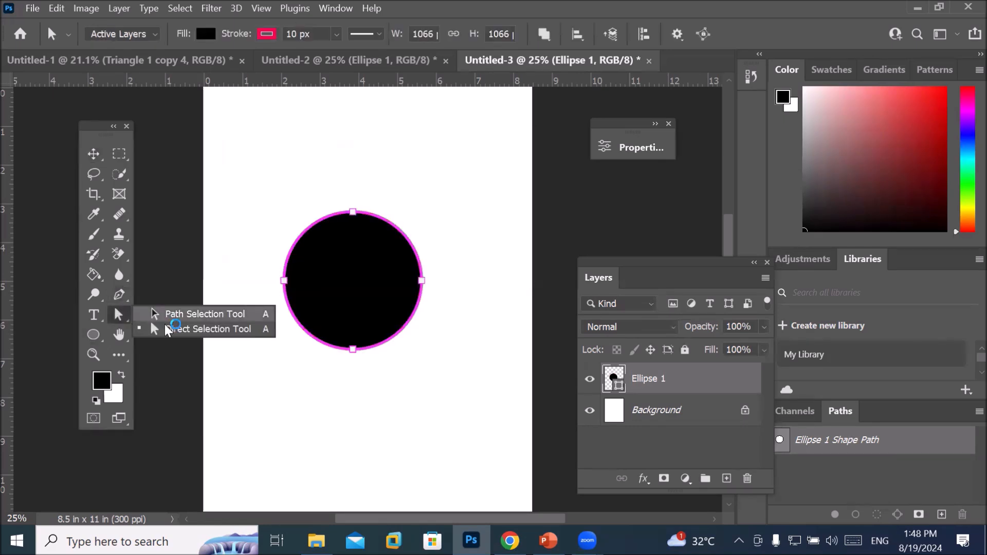
pyautogui.click(181, 331)
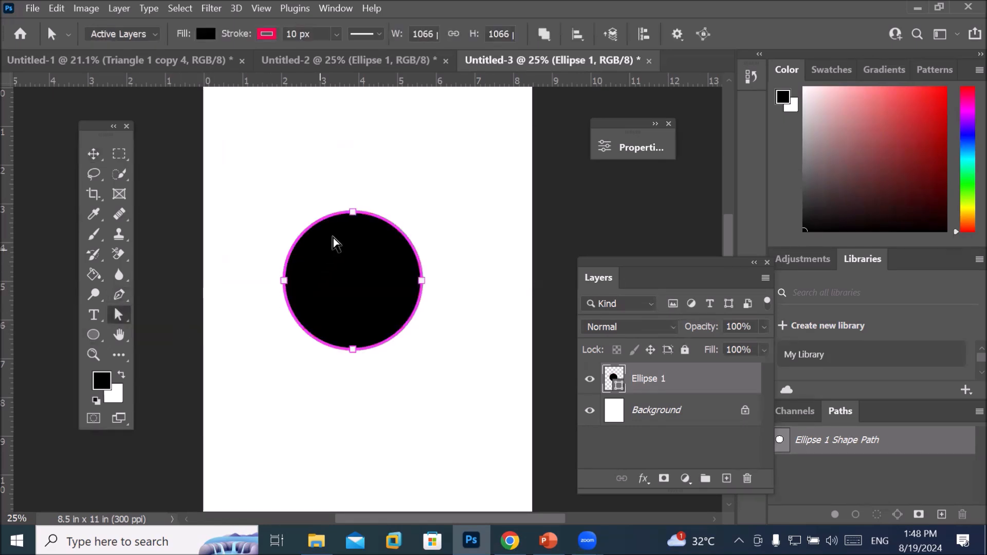
pyautogui.click(353, 212)
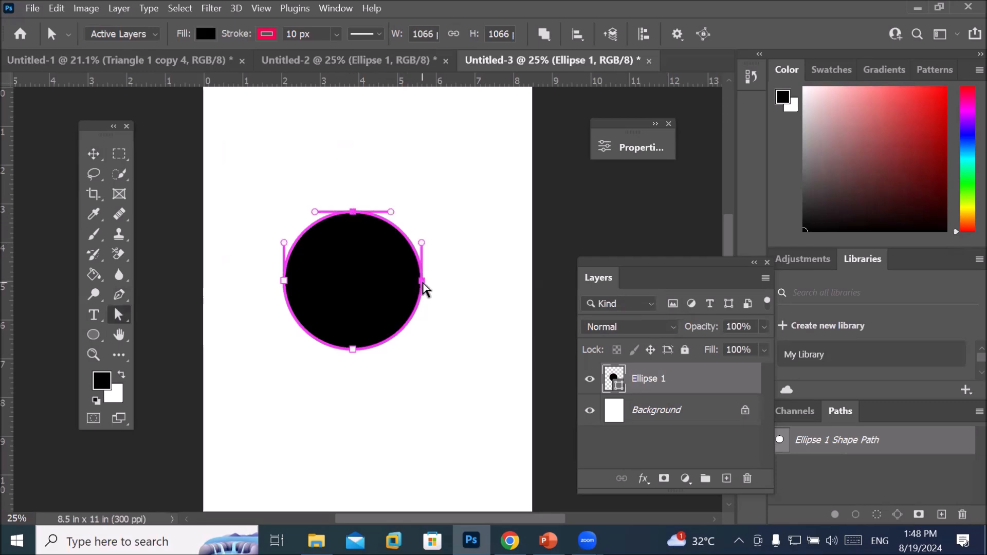
pyautogui.click(285, 281)
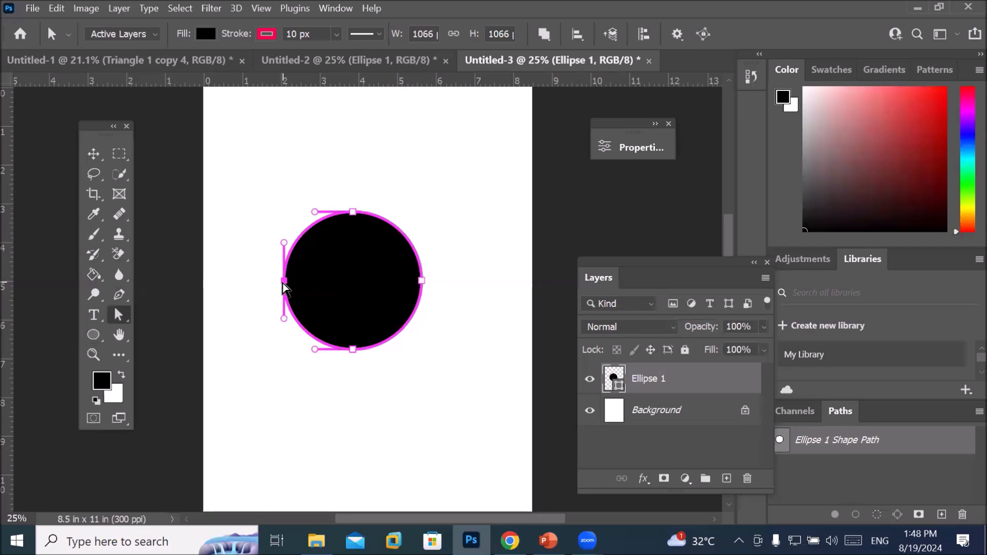
pyautogui.click(352, 350)
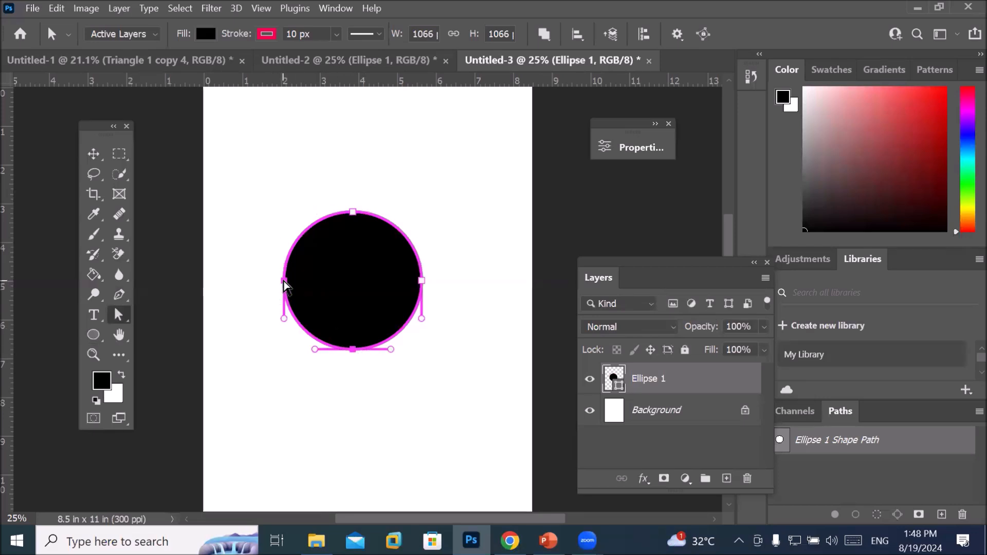
pyautogui.moveTo(285, 284); pyautogui.dragTo(310, 283)
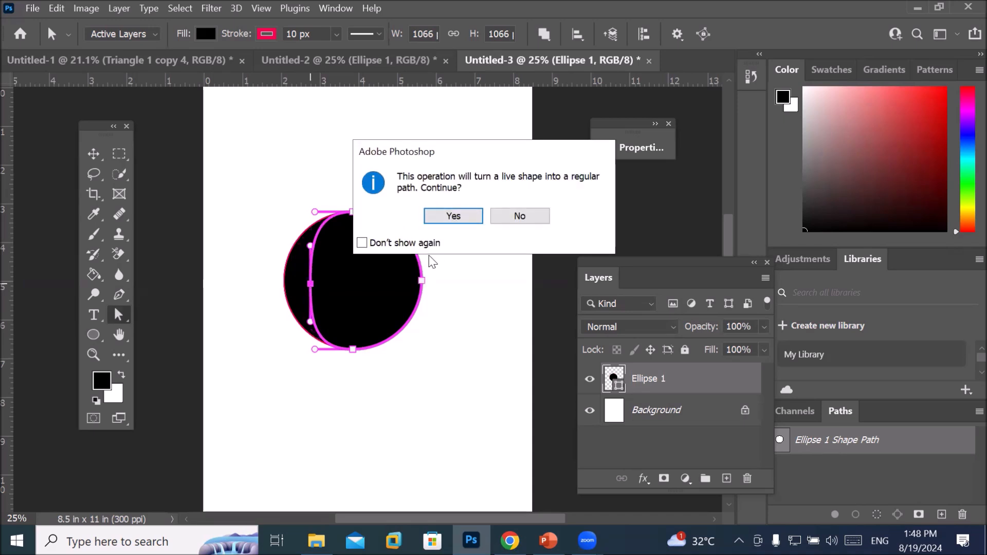
pyautogui.click(452, 215)
pyautogui.moveTo(425, 282); pyautogui.dragTo(394, 283)
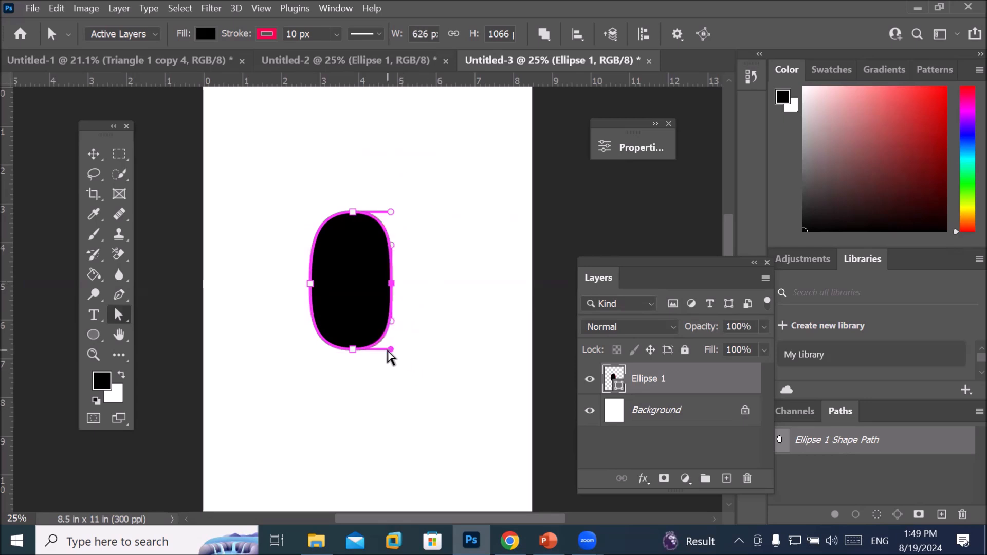
# Step: Extend the bottom anchor point's left direction handle slightly outward and upward
pyautogui.click(353, 350)
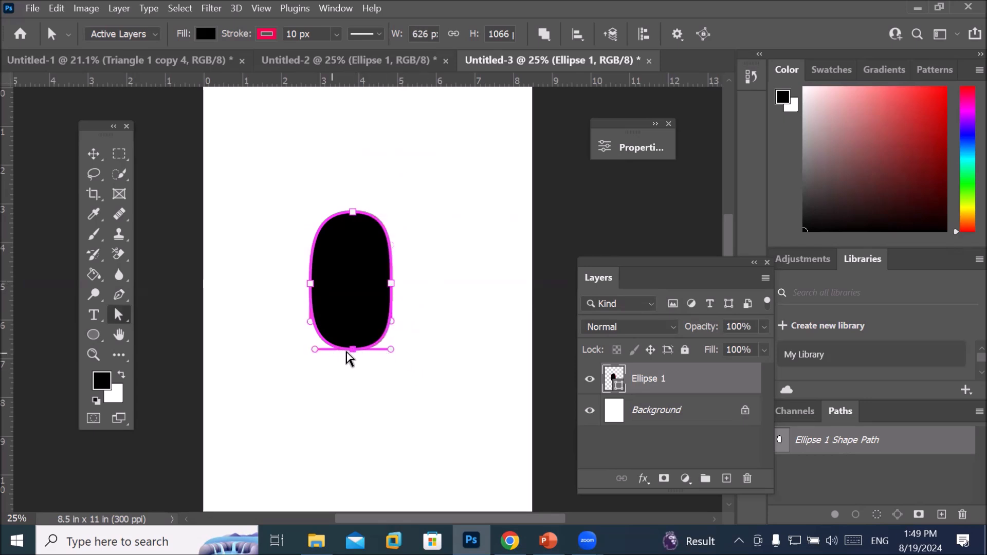
pyautogui.moveTo(315, 351)
pyautogui.mouseDown()
pyautogui.moveTo(319, 370)
pyautogui.moveTo(317, 330)
pyautogui.moveTo(318, 381)
pyautogui.moveTo(307, 354)
pyautogui.moveTo(342, 368)
pyautogui.moveTo(318, 350)
pyautogui.moveTo(334, 315)
pyautogui.moveTo(313, 356)
pyautogui.moveTo(353, 399)
pyautogui.moveTo(315, 363)
pyautogui.moveTo(336, 319)
pyautogui.moveTo(315, 348)
pyautogui.moveTo(323, 370)
pyautogui.moveTo(311, 348)
pyautogui.moveTo(379, 375)
pyautogui.moveTo(310, 348)
pyautogui.mouseUp()
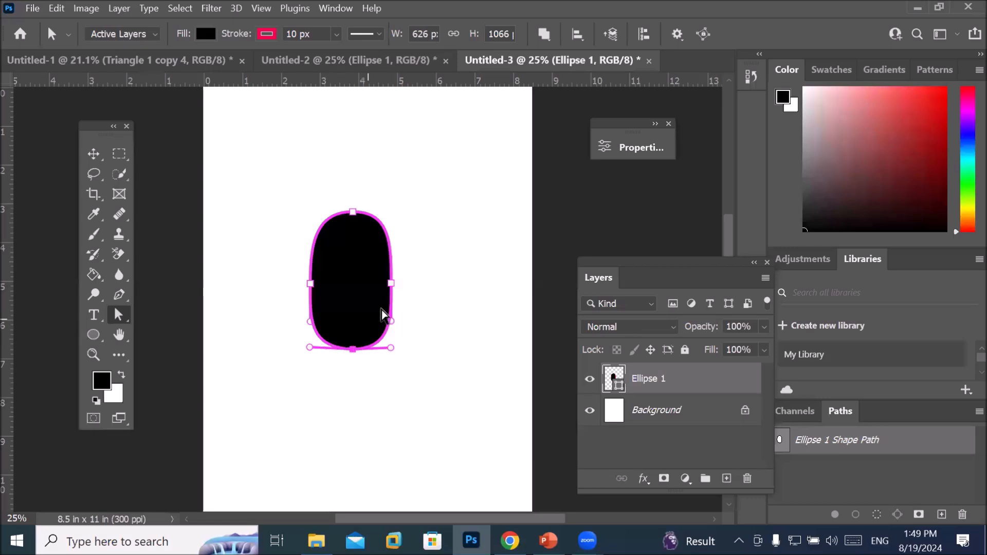
pyautogui.click(392, 285)
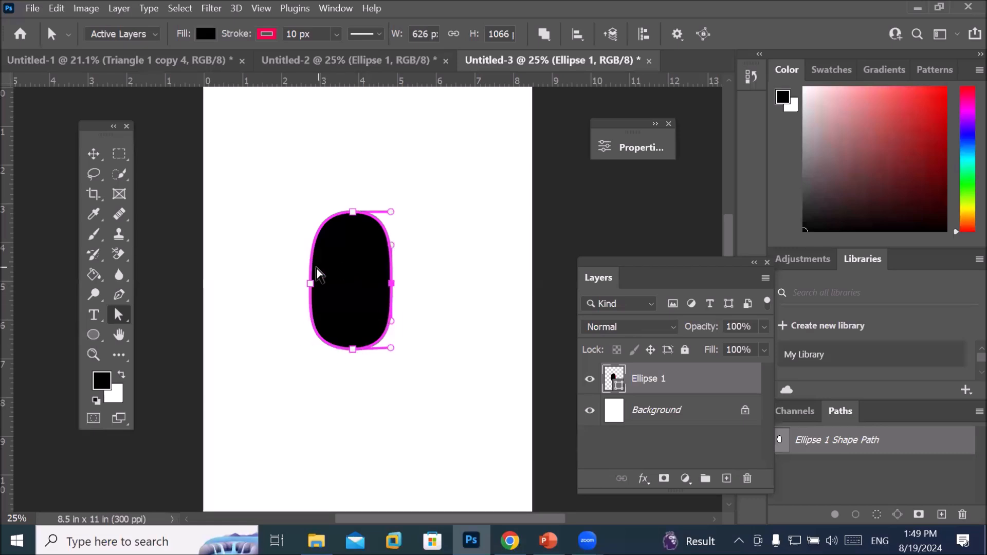
# Step: Swing only the top anchor point's right direction handle down into the shape so the upper right side curves inward
pyautogui.click(354, 212)
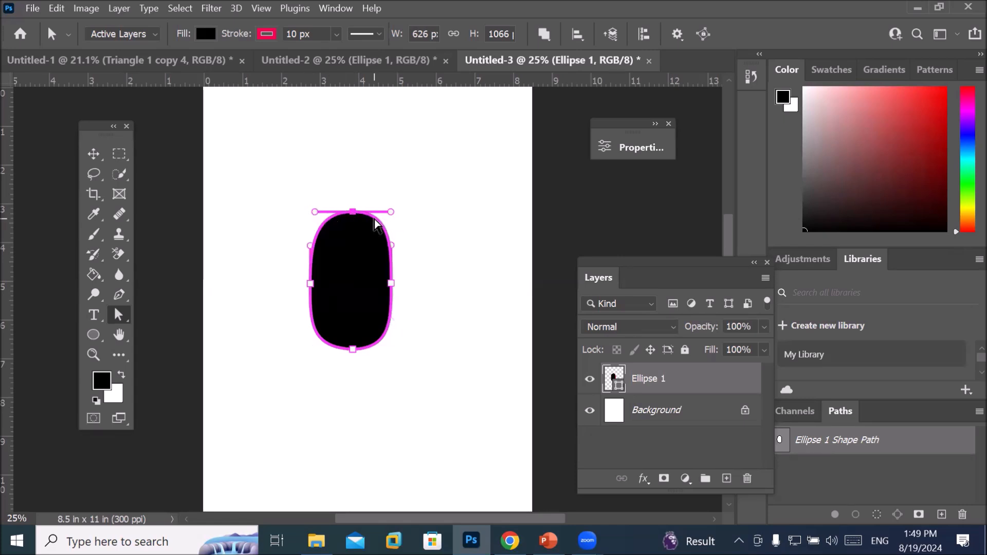
pyautogui.moveTo(391, 211)
pyautogui.mouseDown()
pyautogui.moveTo(382, 239)
pyautogui.moveTo(399, 225)
pyautogui.moveTo(398, 180)
pyautogui.moveTo(398, 211)
pyautogui.mouseUp()
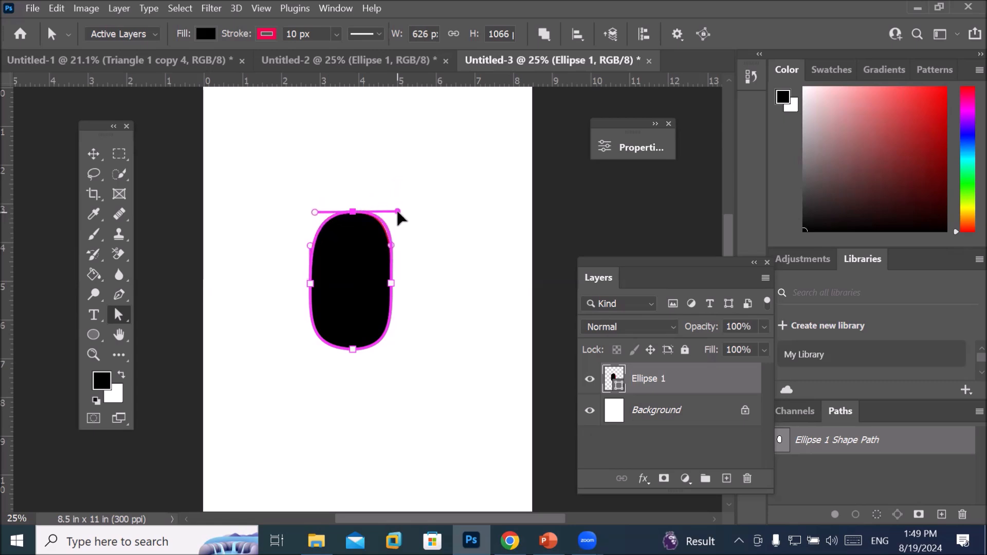
pyautogui.moveTo(398, 212); pyautogui.dragTo(399, 214)
pyautogui.moveTo(398, 215); pyautogui.dragTo(354, 283)
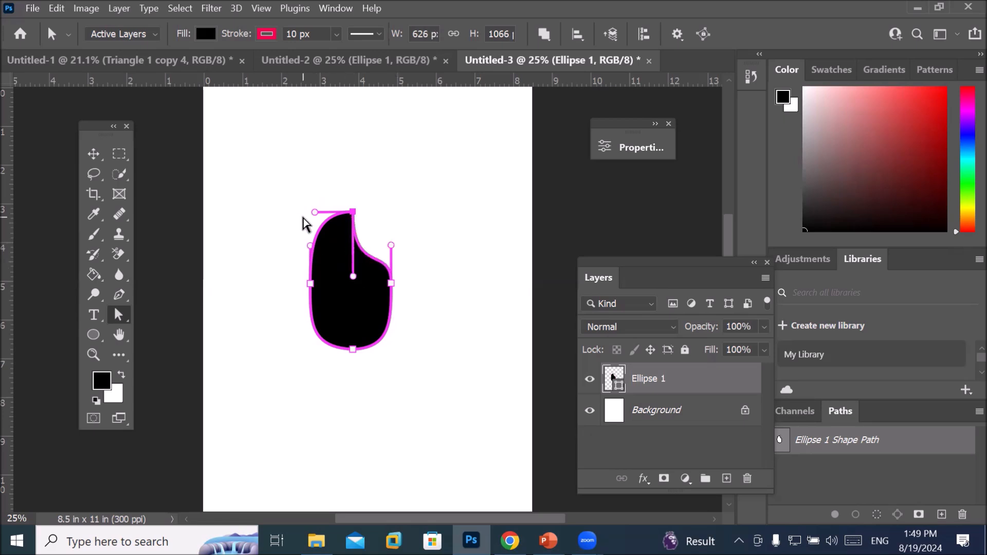
# Step: Swing the top anchor's left handle down to match the right one, stretch the tip upward into a thin spike, and deselect the shape
pyautogui.moveTo(312, 211)
pyautogui.mouseDown()
pyautogui.moveTo(329, 221)
pyautogui.moveTo(319, 211)
pyautogui.moveTo(301, 225)
pyautogui.moveTo(303, 212)
pyautogui.mouseUp()
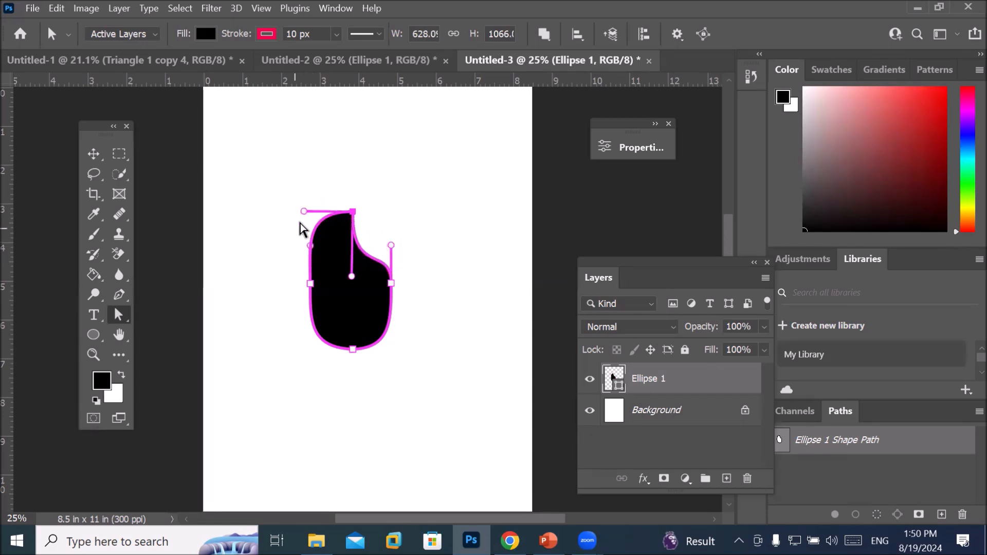
pyautogui.moveTo(303, 211); pyautogui.dragTo(352, 276)
pyautogui.click(93, 155)
pyautogui.click(318, 377)
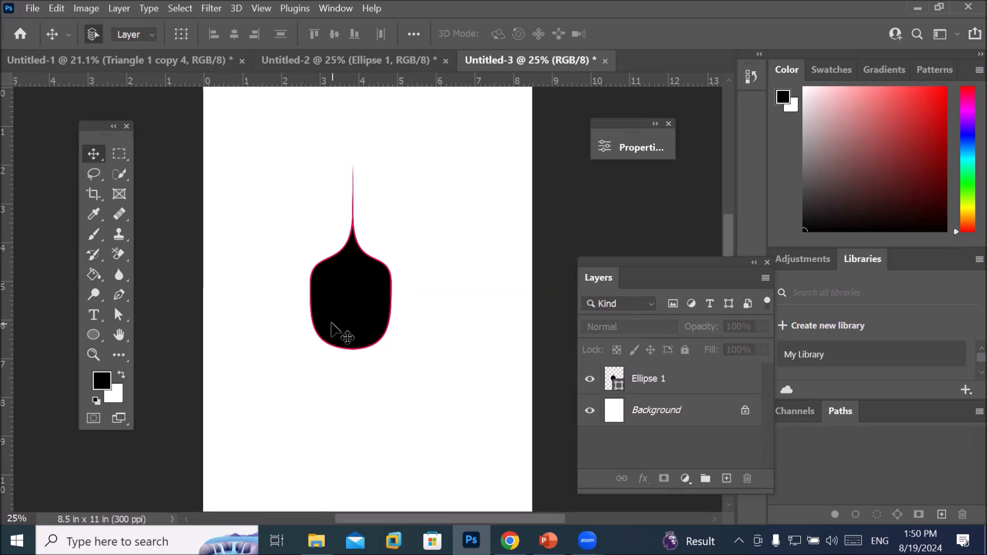
# Step: Draw an unfilled rectangle about 961 by 741 px near the top of the page, overlapping the spike's tip
pyautogui.click(118, 315)
pyautogui.rightClick(123, 318)
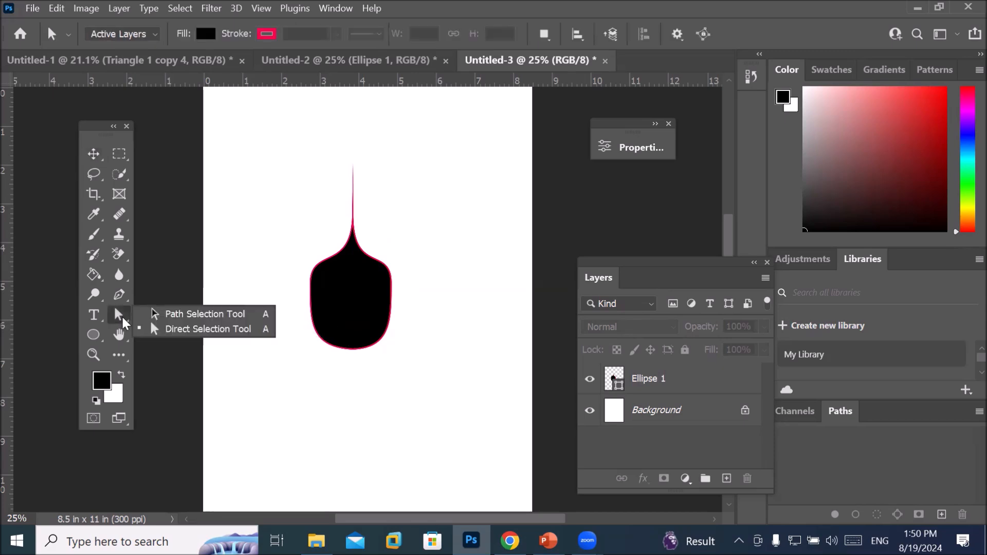
pyautogui.click(189, 332)
pyautogui.click(94, 330)
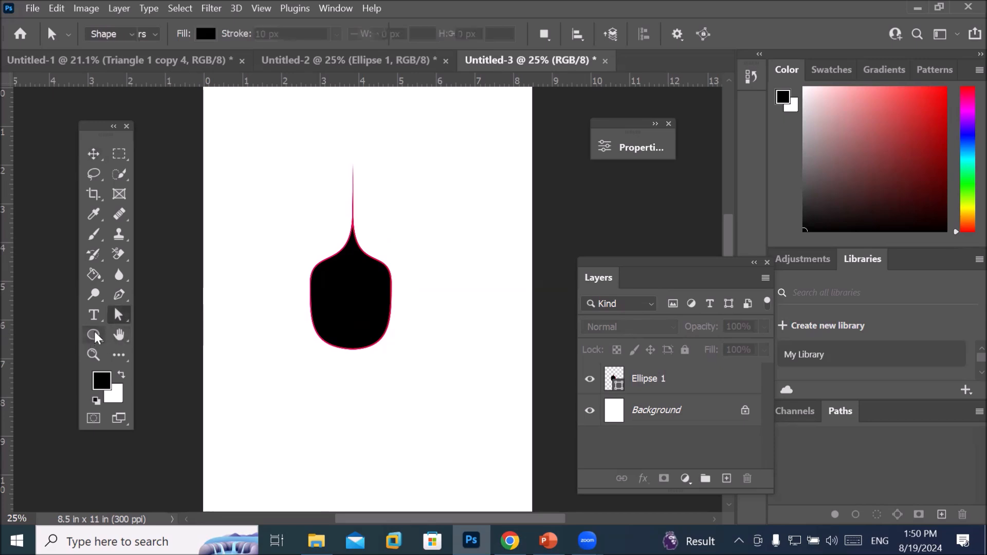
pyautogui.rightClick(94, 329)
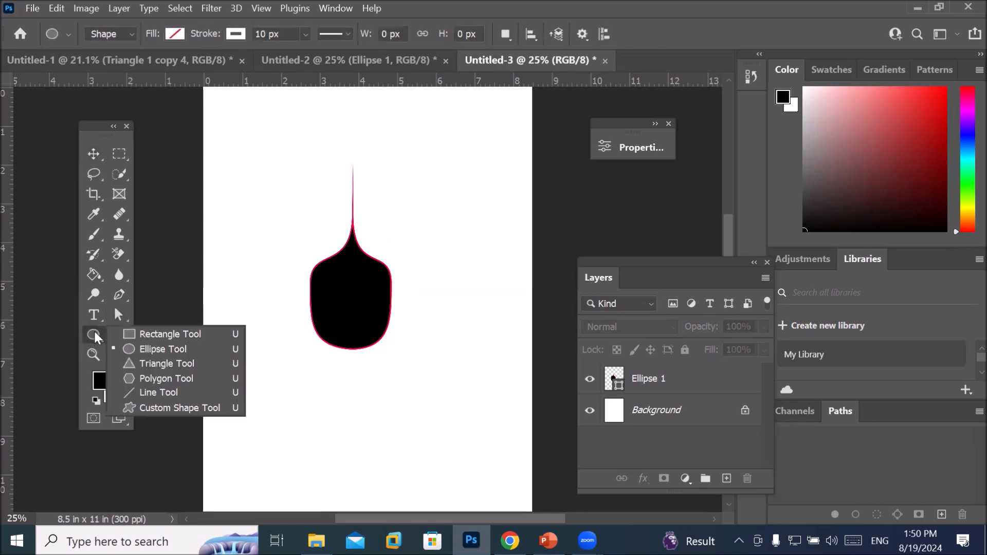
pyautogui.click(153, 334)
pyautogui.moveTo(288, 116); pyautogui.dragTo(415, 213)
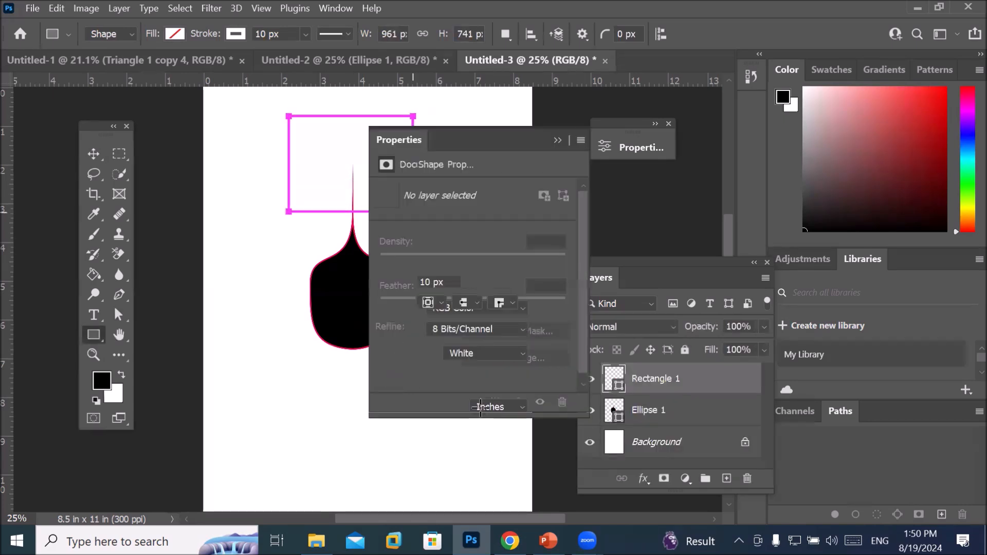
pyautogui.click(558, 140)
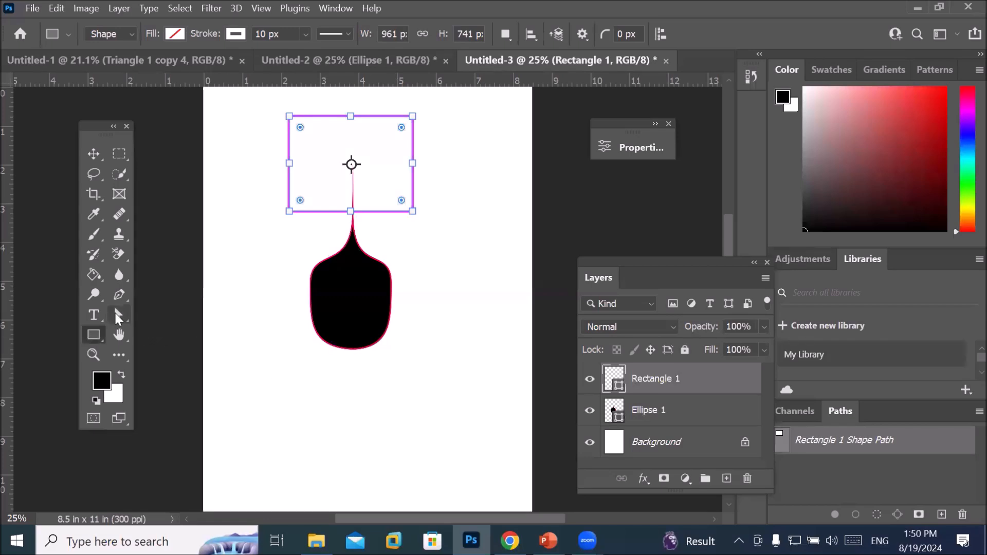
# Step: With the Pen tool, add midpoint anchors to the rectangle's top, left and bottom edges and three anchor points along its right edge
pyautogui.click(118, 317)
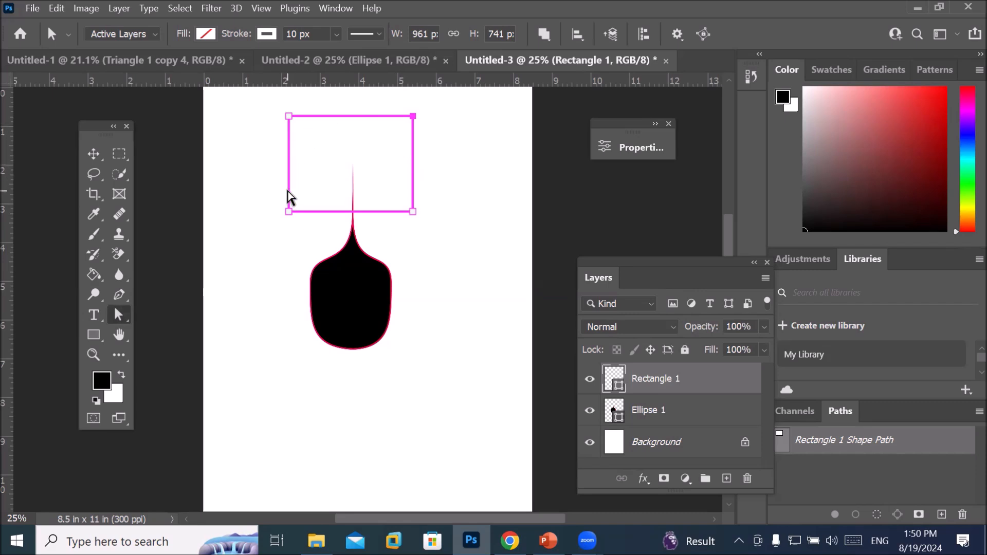
pyautogui.click(119, 296)
pyautogui.rightClick(119, 296)
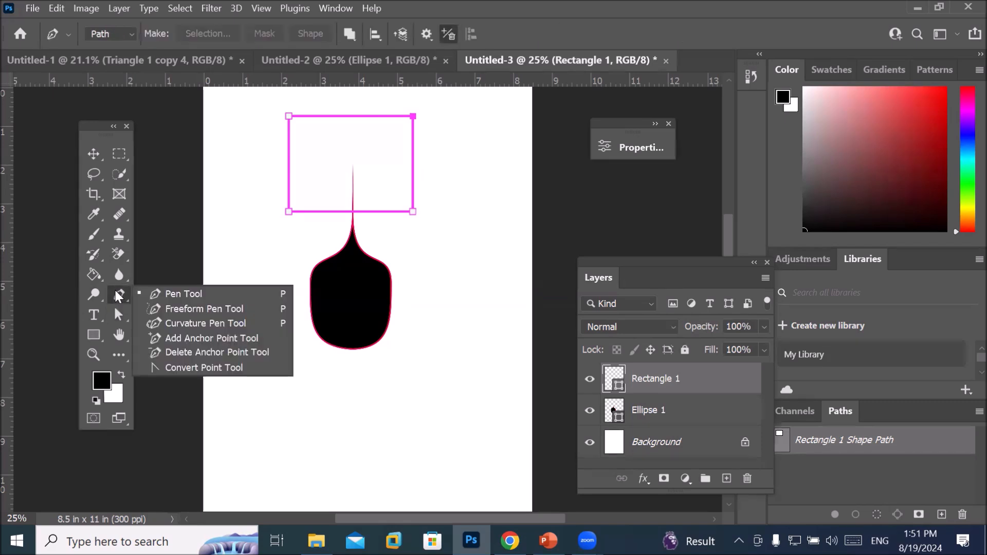
pyautogui.click(179, 295)
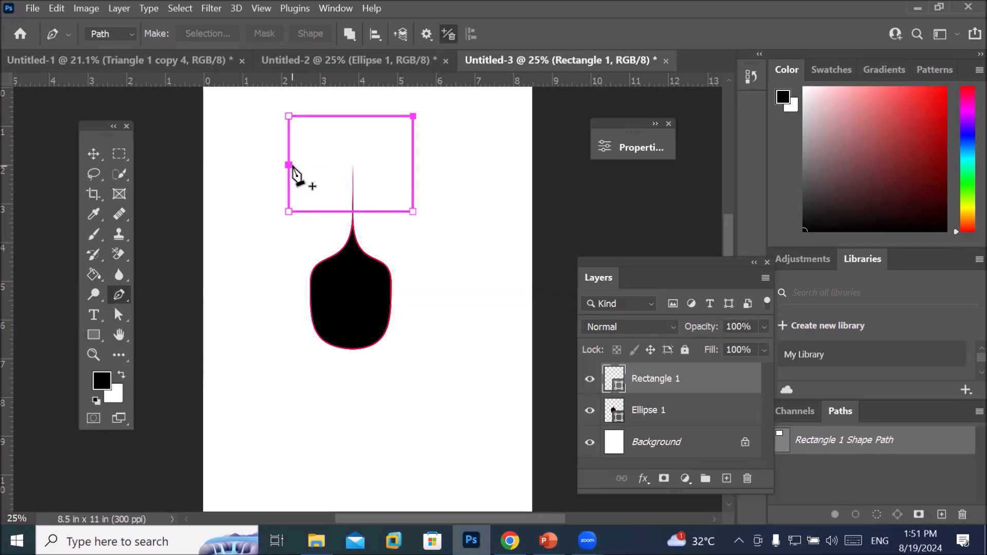
pyautogui.click(340, 116)
pyautogui.click(351, 116)
pyautogui.click(289, 161)
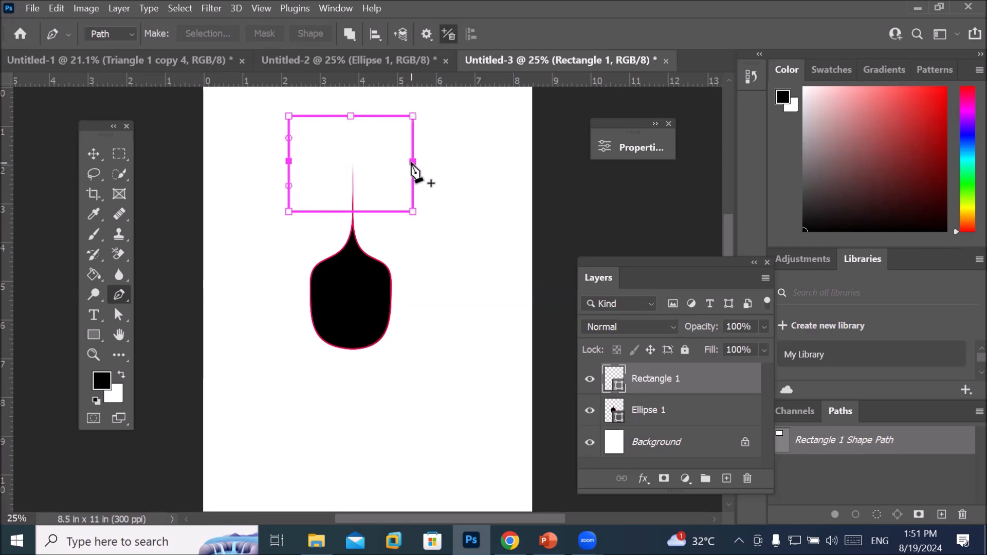
pyautogui.click(355, 212)
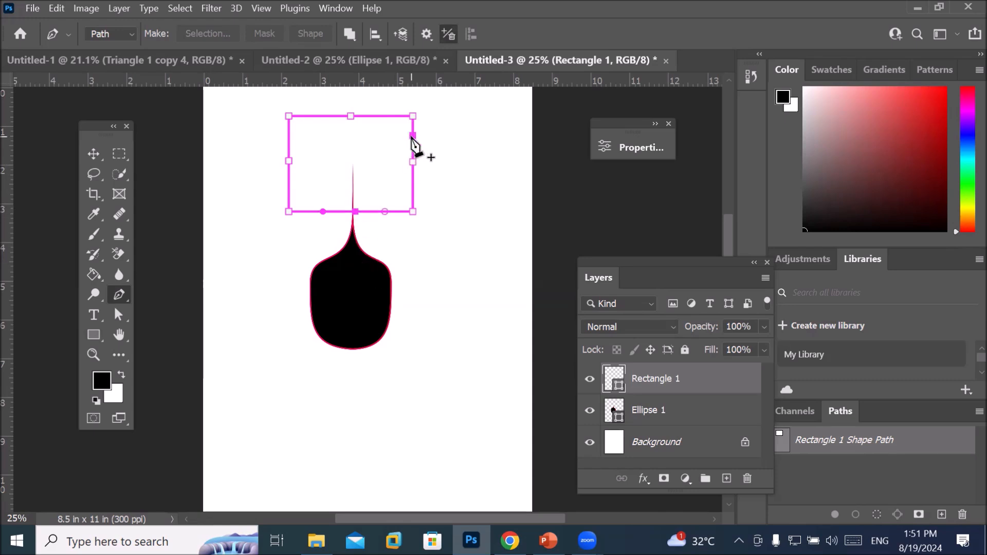
pyautogui.click(413, 184)
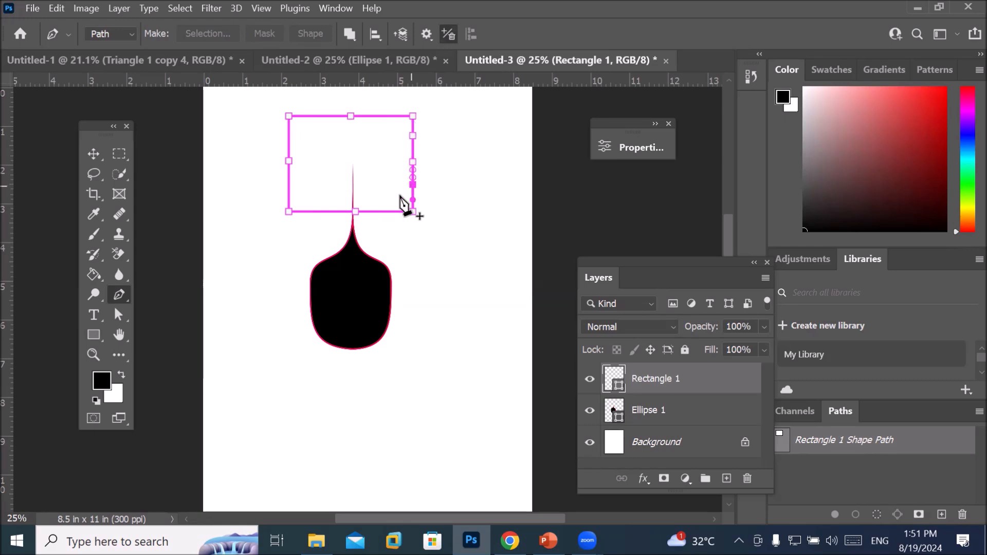
# Step: With Direct Selection, pull the right edge's middle anchor in to the rectangle's center and the left edge's middle anchor slightly inward
pyautogui.click(119, 316)
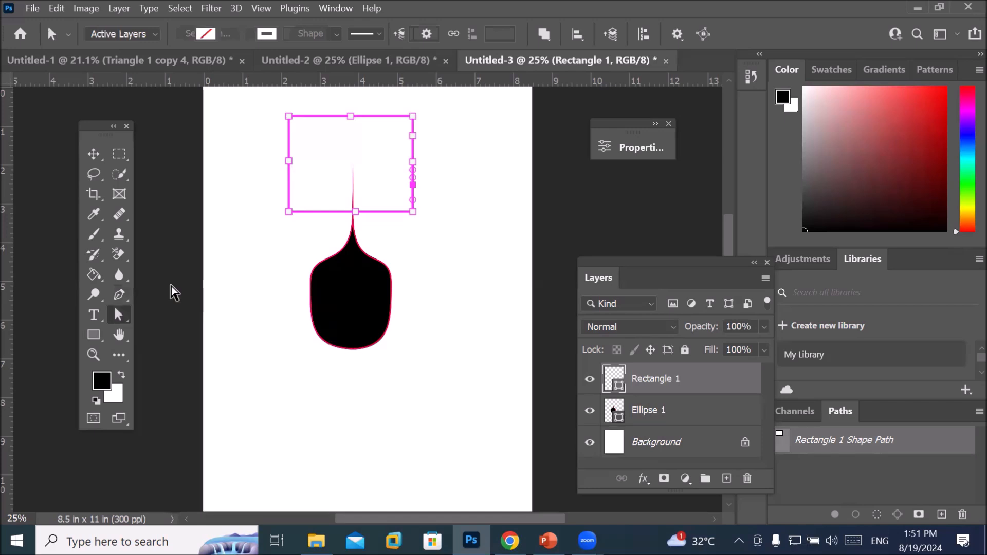
pyautogui.click(350, 117)
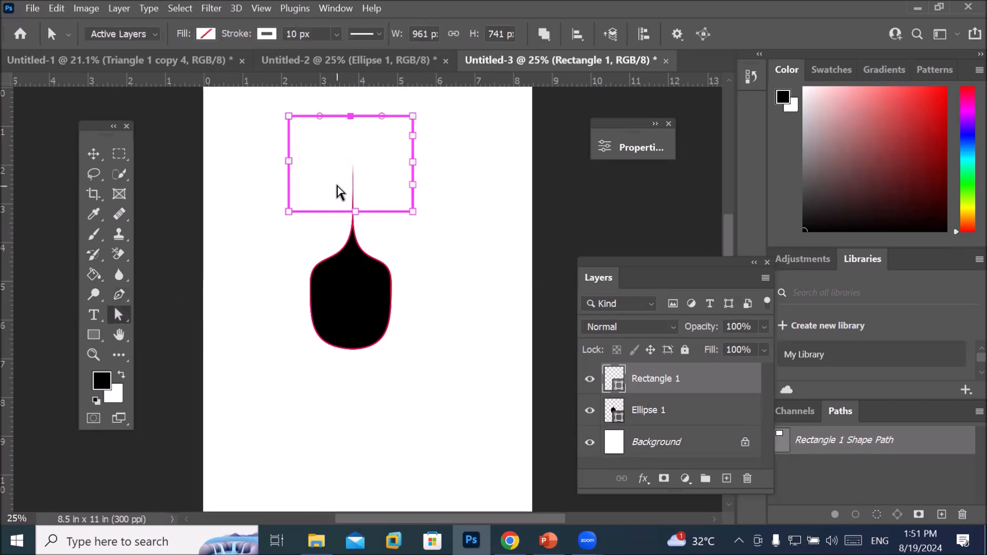
pyautogui.click(289, 161)
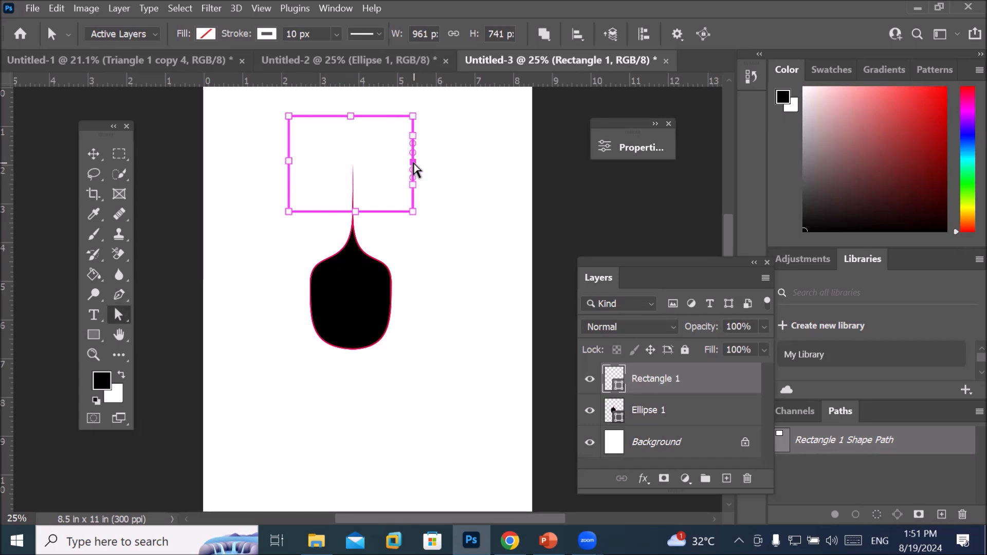
pyautogui.moveTo(411, 161); pyautogui.dragTo(356, 162)
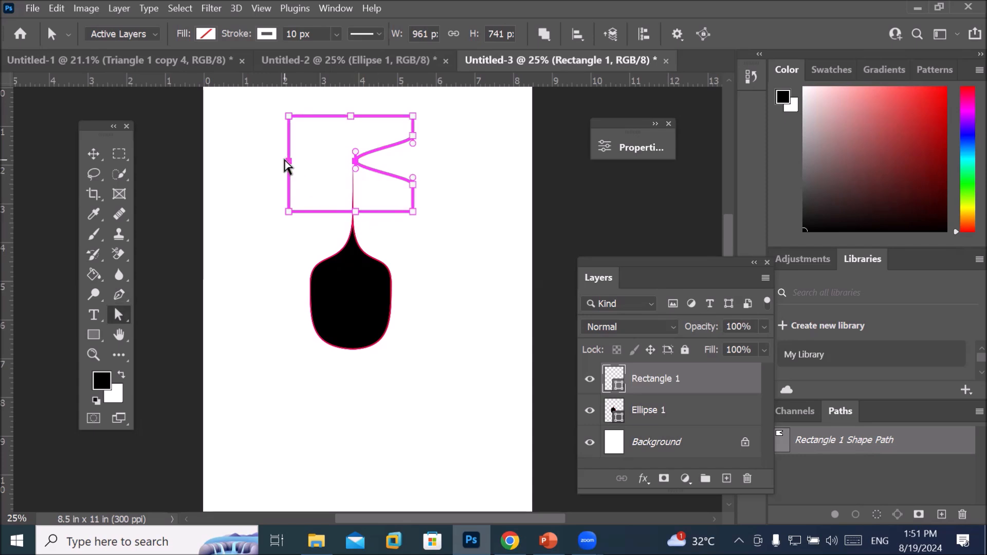
pyautogui.click(289, 163)
pyautogui.moveTo(289, 161); pyautogui.dragTo(318, 165)
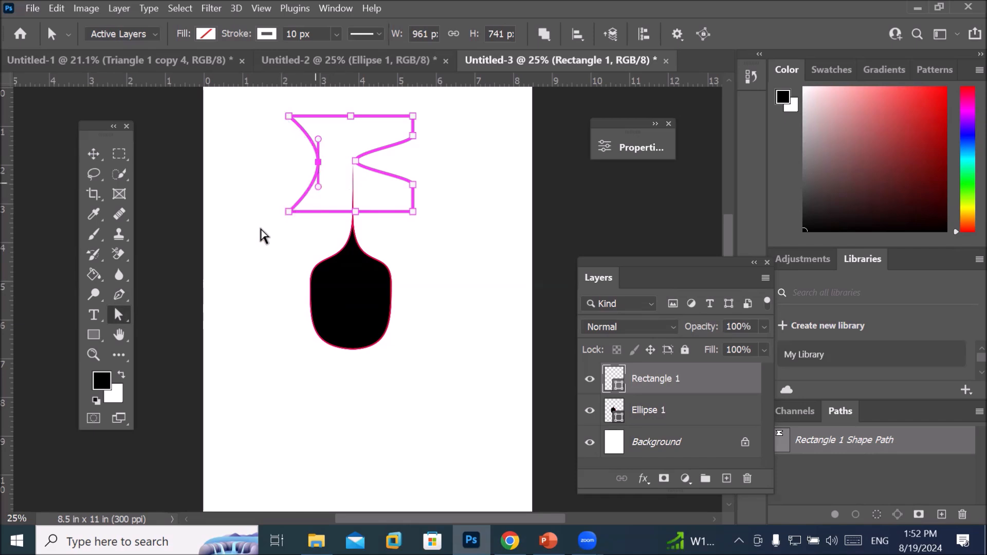
# Step: With the Convert Point tool, turn the inner anchors of the left and right notches into sharp corners
pyautogui.click(119, 296)
pyautogui.rightClick(115, 296)
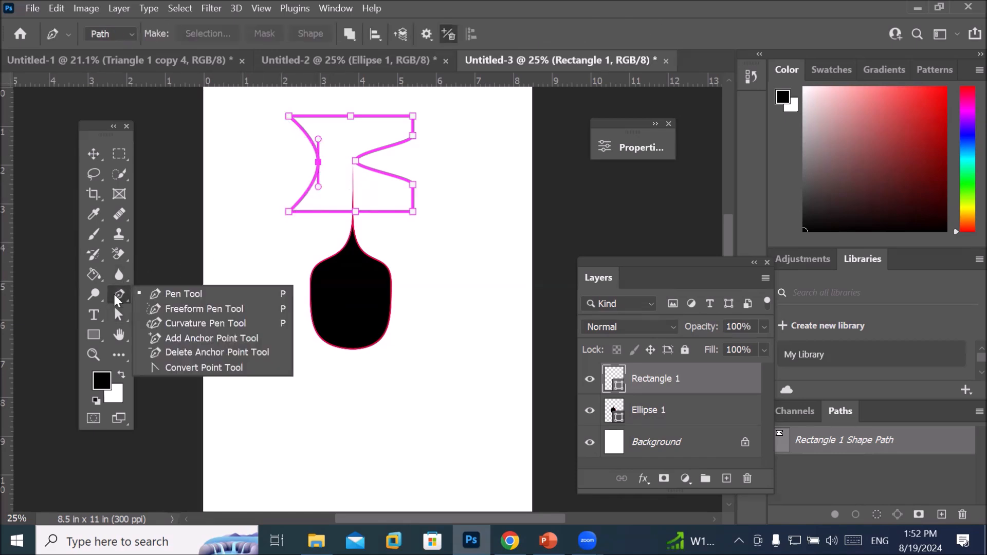
pyautogui.click(248, 369)
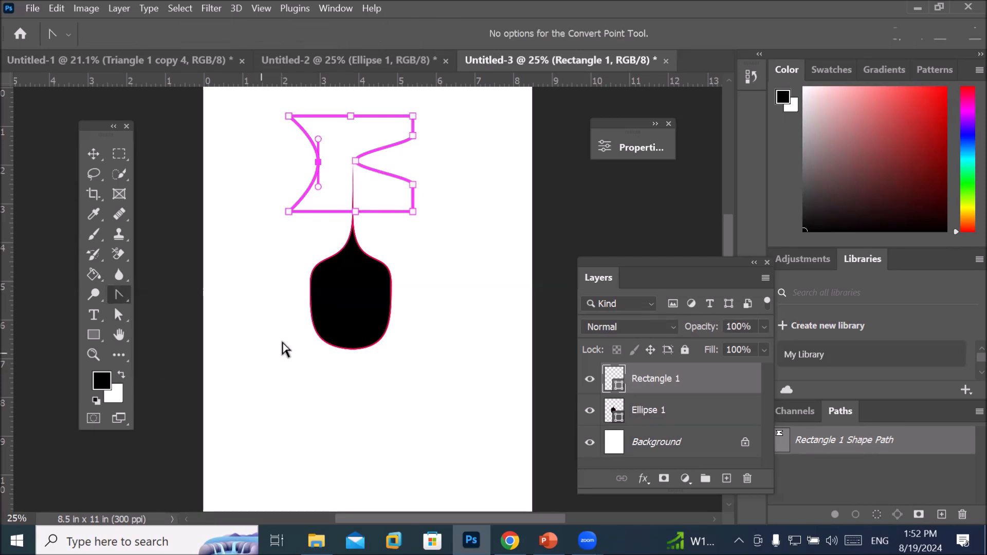
pyautogui.click(318, 162)
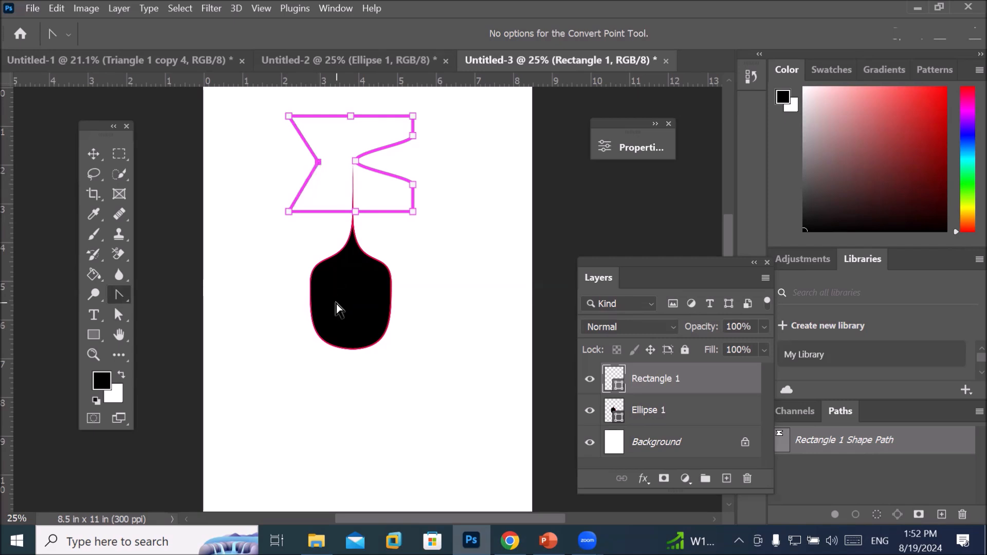
pyautogui.scroll(4, 354, 146)
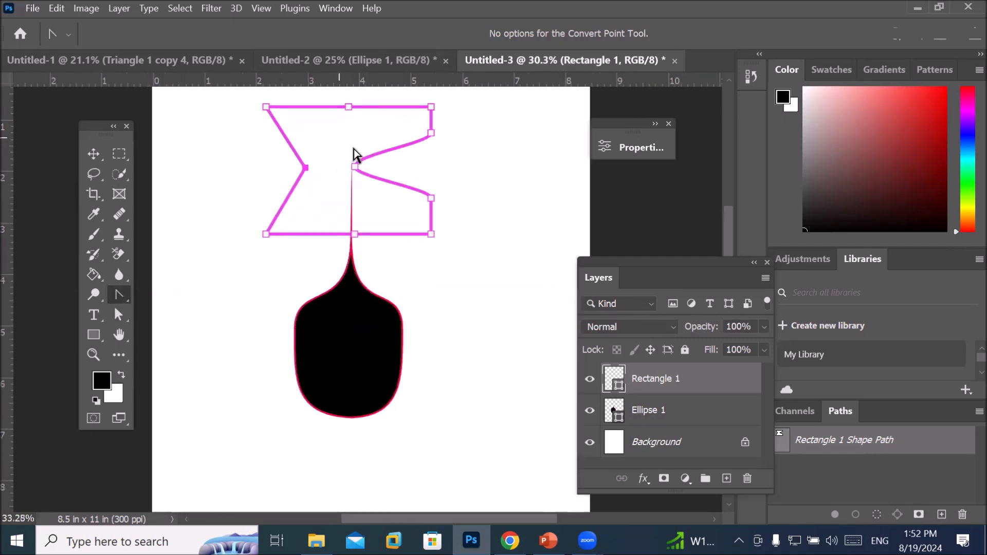
pyautogui.scroll(3, 357, 161)
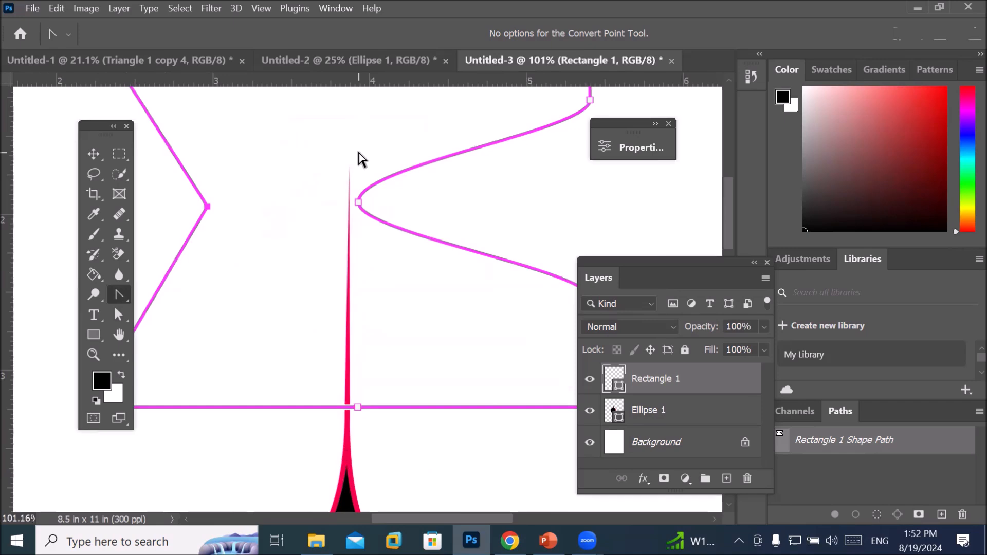
pyautogui.click(358, 202)
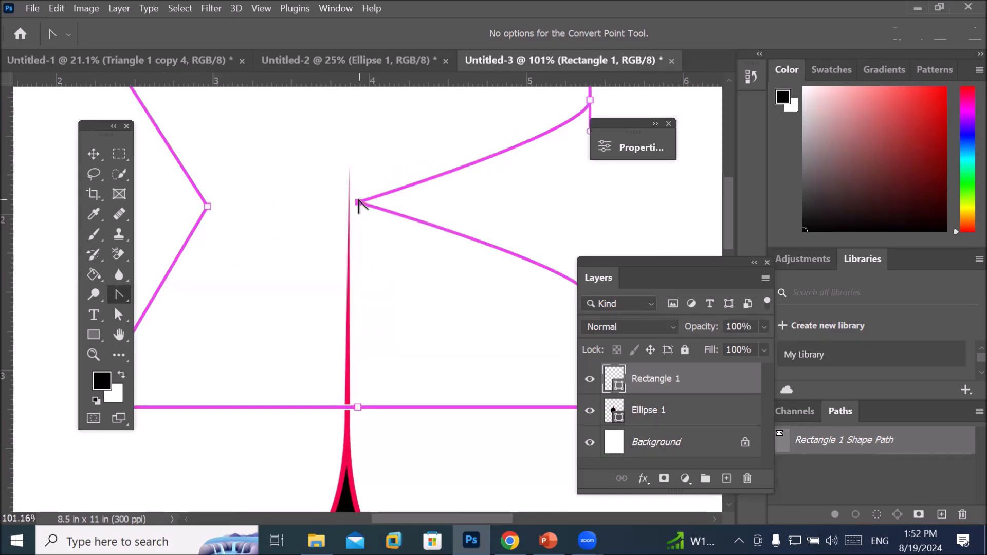
pyautogui.scroll(-4, 351, 243)
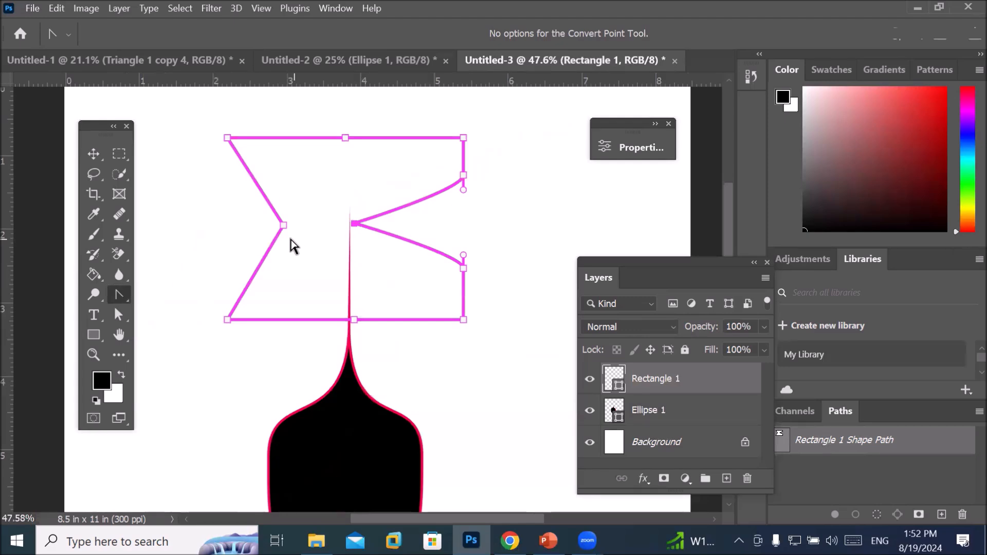
# Step: Convert the left notch's corner anchor back to a smooth point by pulling out vertical direction handles
pyautogui.scroll(2, 249, 218)
pyautogui.scroll(1, 249, 217)
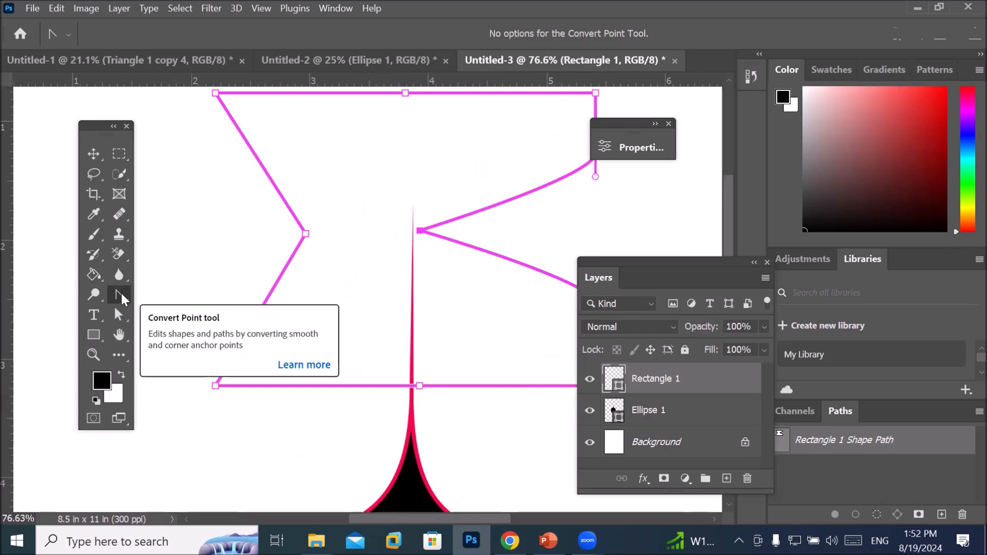
pyautogui.moveTo(306, 235); pyautogui.dragTo(304, 170)
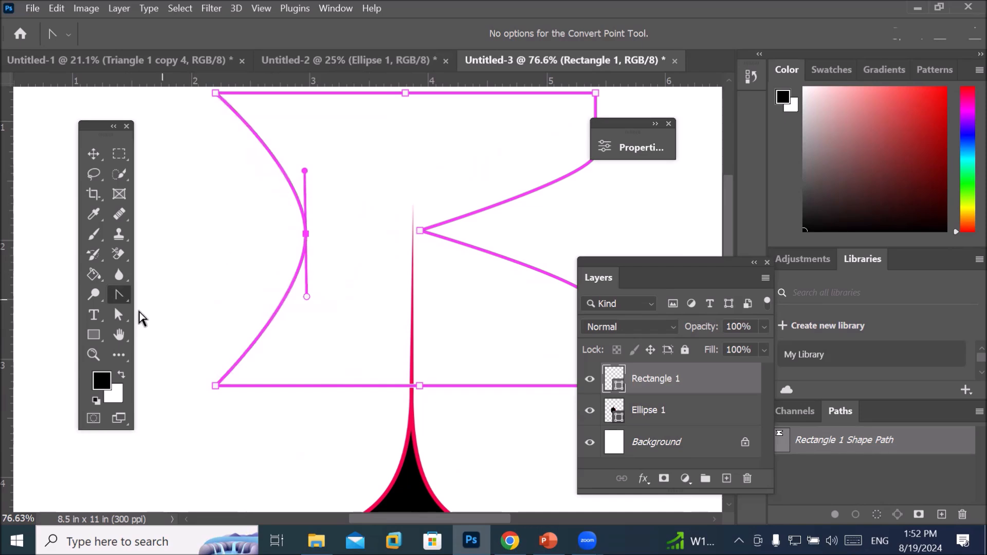
# Step: With Direct Selection, swing the left notch anchor's upper and lower handles outward to the left so both curves meet in a cusp
pyautogui.click(119, 314)
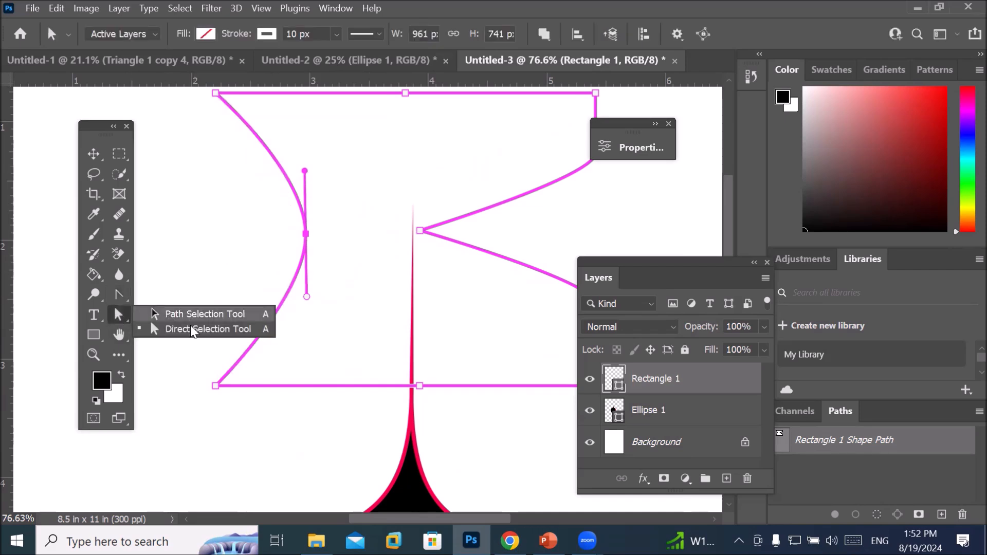
pyautogui.click(170, 310)
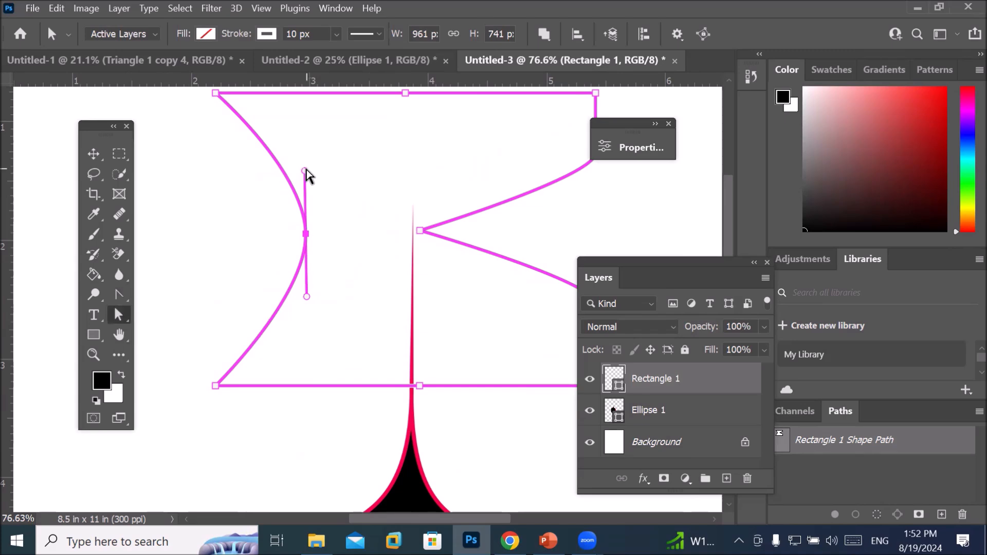
pyautogui.moveTo(305, 171); pyautogui.dragTo(424, 226)
pyautogui.moveTo(363, 229); pyautogui.dragTo(175, 229)
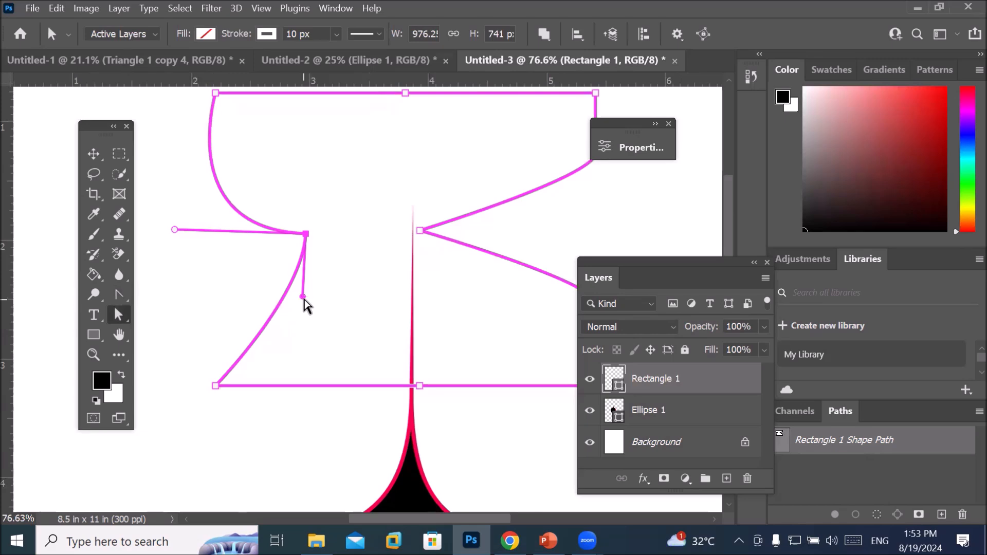
pyautogui.moveTo(302, 297); pyautogui.dragTo(184, 257)
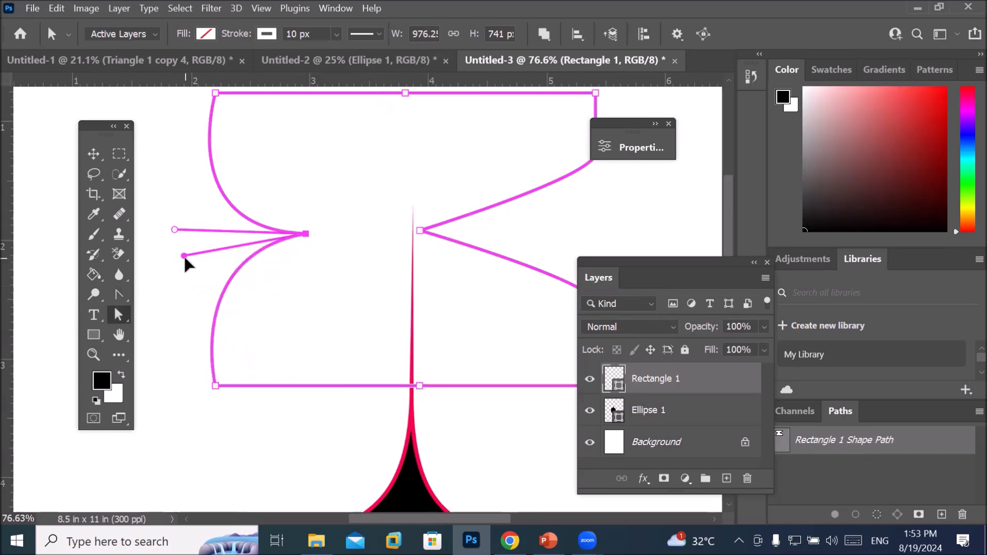
# Step: Shift the right notch's inner anchor point slightly to the right
pyautogui.scroll(-3, 336, 259)
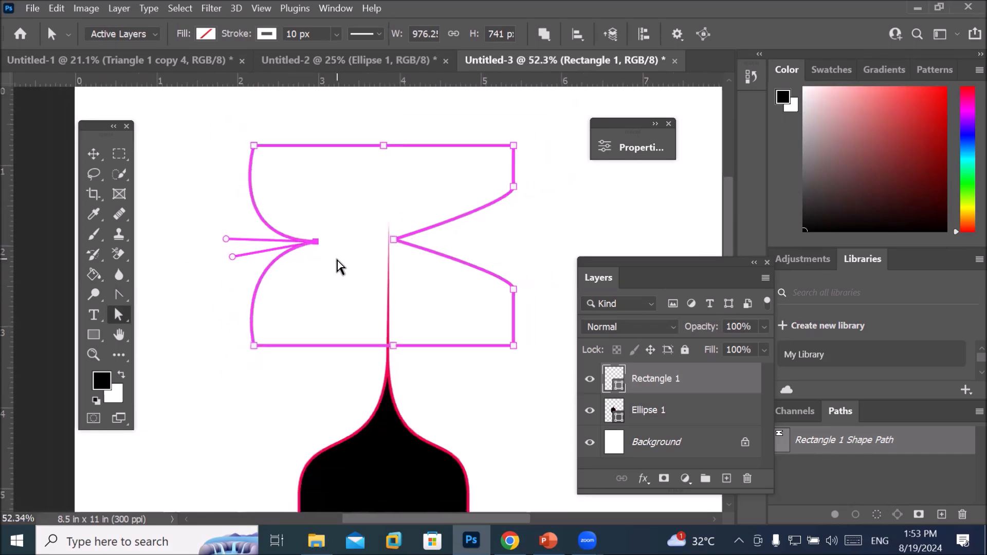
pyautogui.click(394, 240)
pyautogui.moveTo(397, 239)
pyautogui.mouseDown()
pyautogui.moveTo(513, 245)
pyautogui.moveTo(570, 228)
pyautogui.moveTo(590, 246)
pyautogui.moveTo(401, 238)
pyautogui.mouseUp()
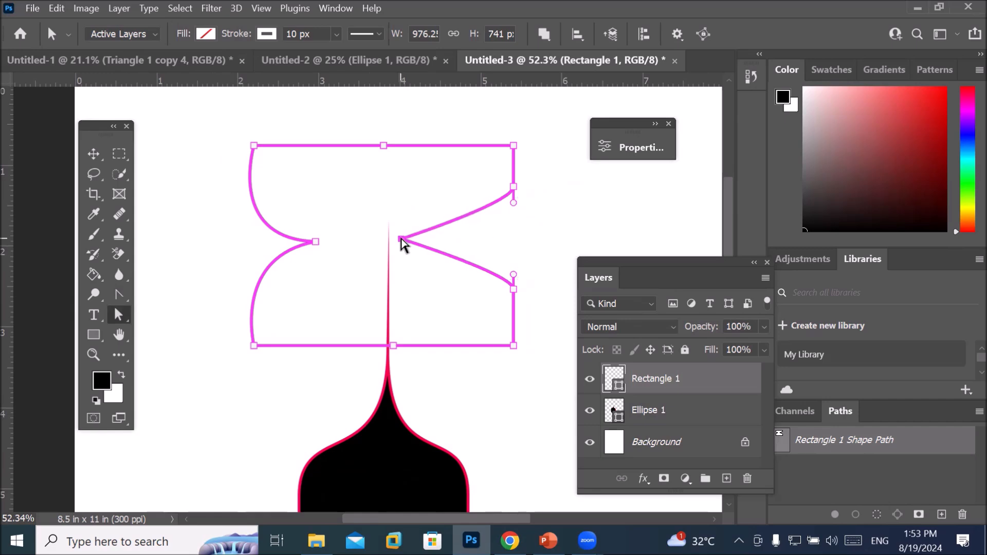
pyautogui.click(119, 316)
pyautogui.click(174, 334)
pyautogui.click(120, 297)
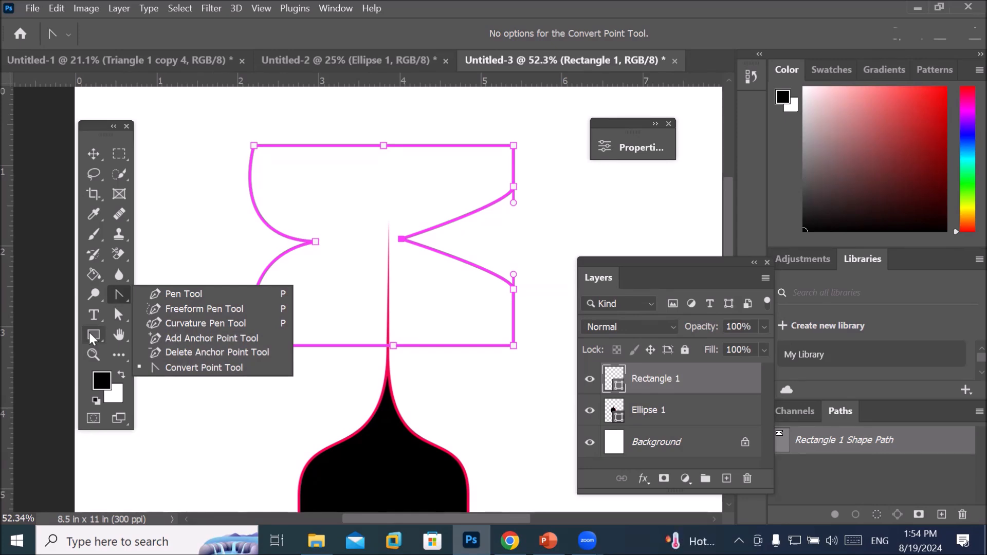
pyautogui.click(117, 313)
pyautogui.rightClick(118, 317)
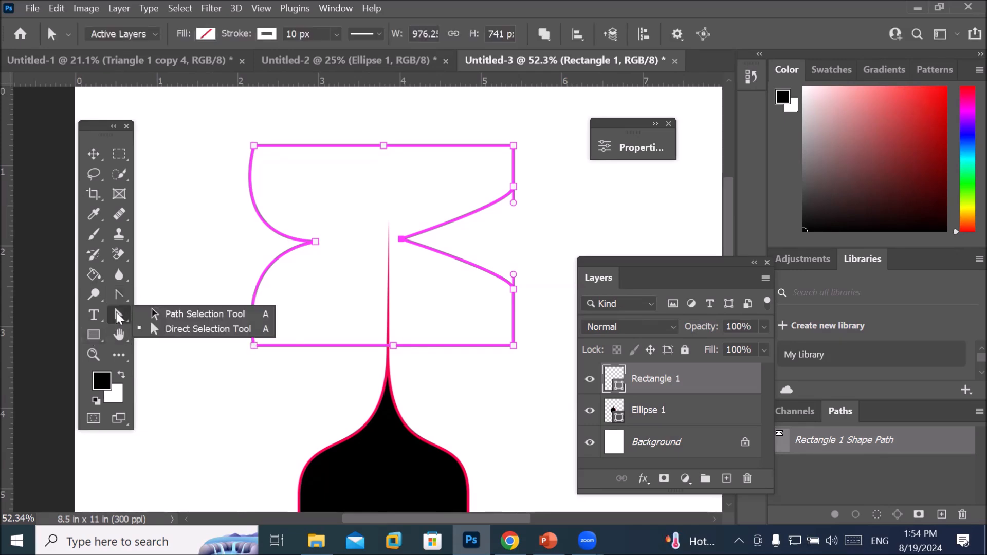
pyautogui.click(116, 301)
pyautogui.rightClick(116, 301)
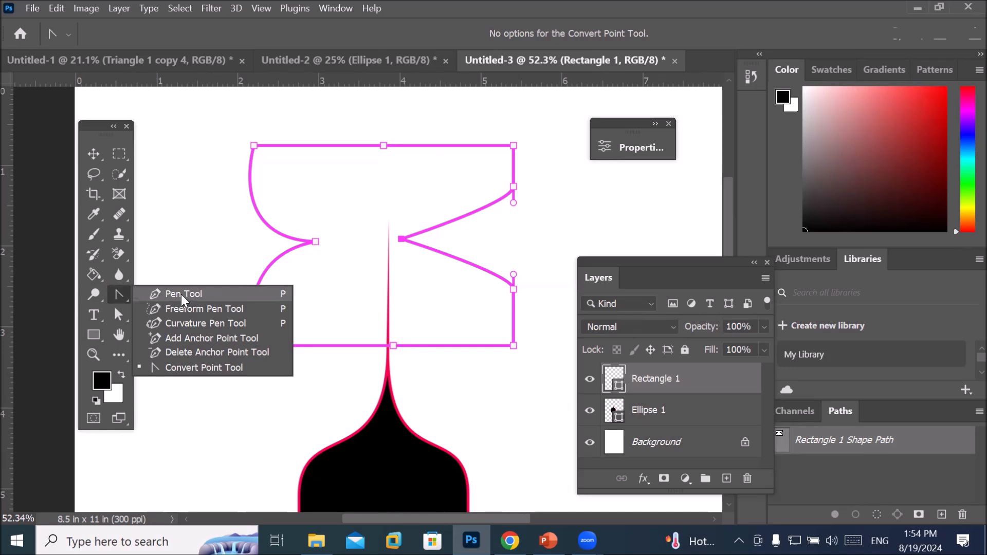
pyautogui.click(119, 315)
pyautogui.rightClick(119, 314)
pyautogui.click(175, 329)
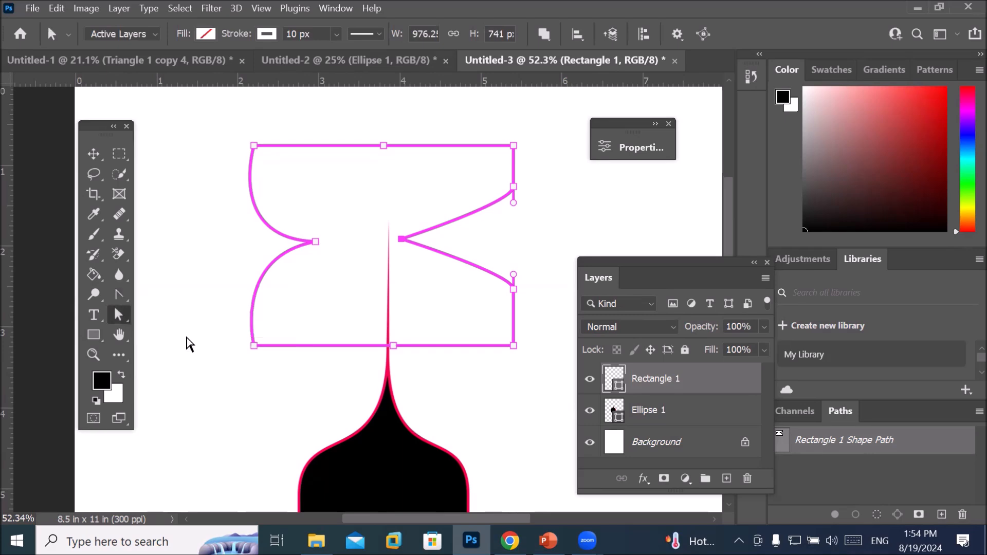
# Step: Shorten the left direction handle of the top edge's middle anchor point slightly
pyautogui.click(383, 146)
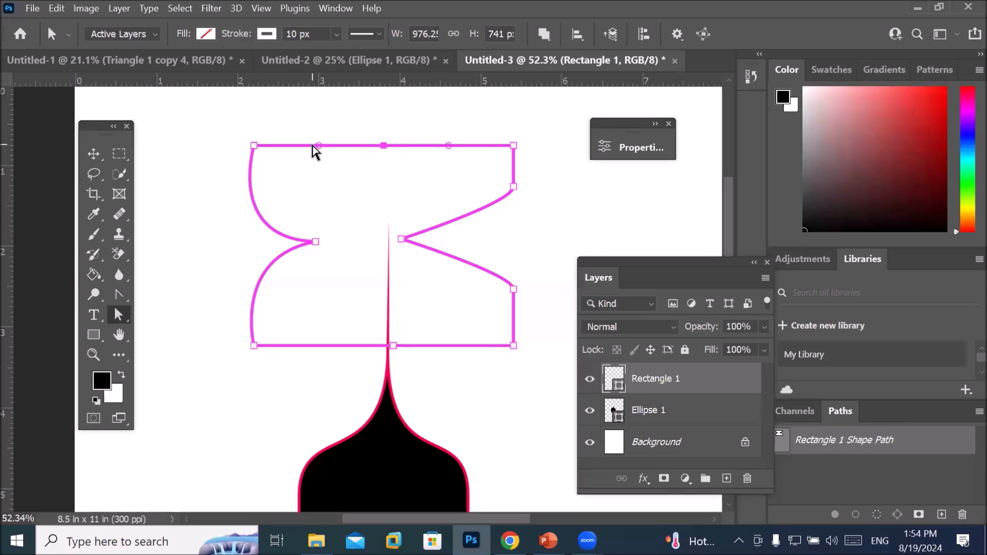
pyautogui.moveTo(319, 147)
pyautogui.mouseDown()
pyautogui.moveTo(317, 165)
pyautogui.moveTo(331, 129)
pyautogui.moveTo(325, 147)
pyautogui.mouseUp()
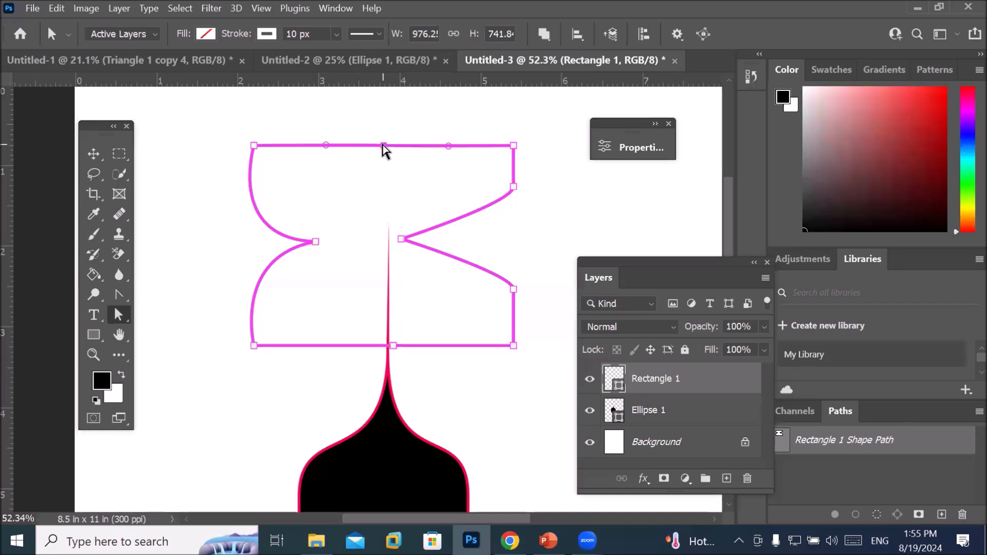
# Step: With the Pen tool, delete the top edge's middle anchor, both notches' inner anchors and the upper anchor on the right edge
pyautogui.click(121, 298)
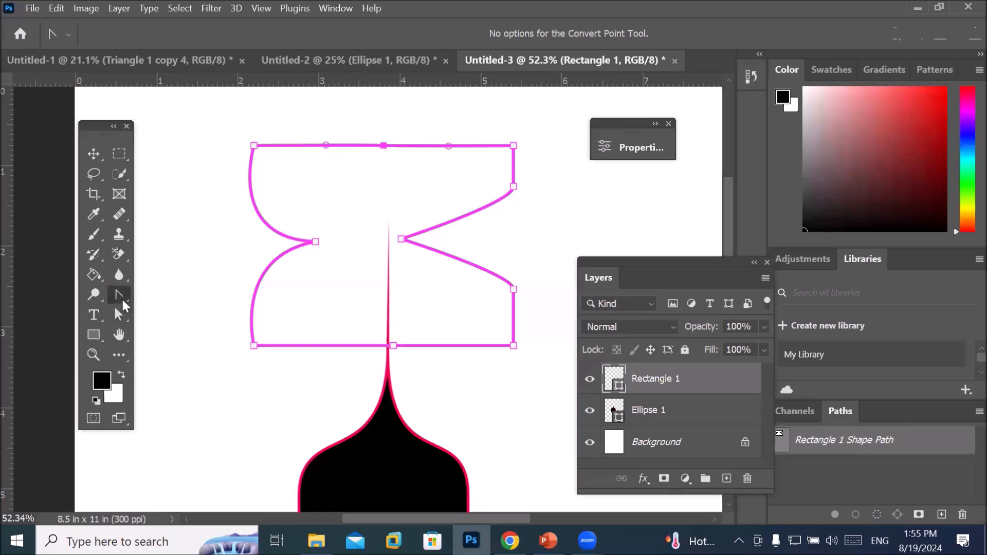
pyautogui.rightClick(123, 301)
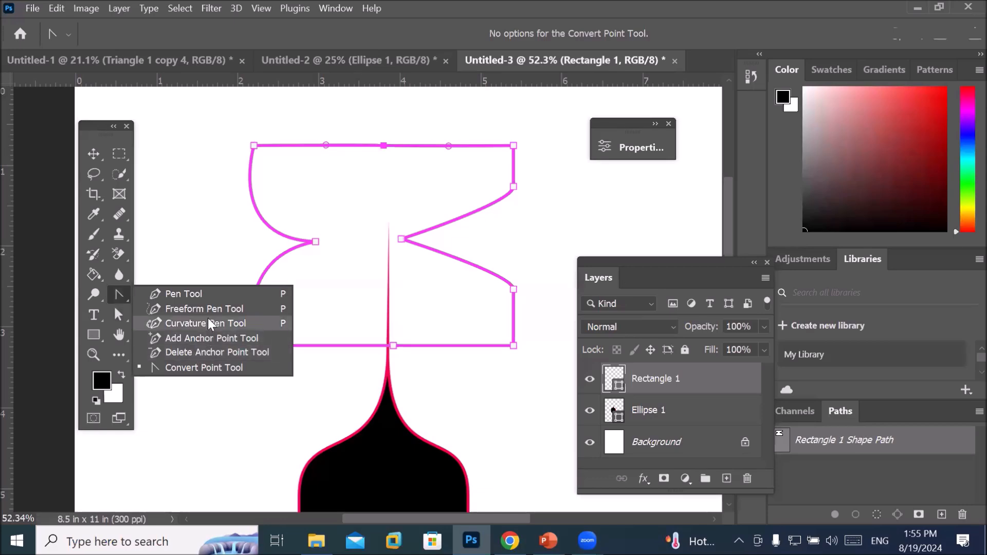
pyautogui.click(198, 291)
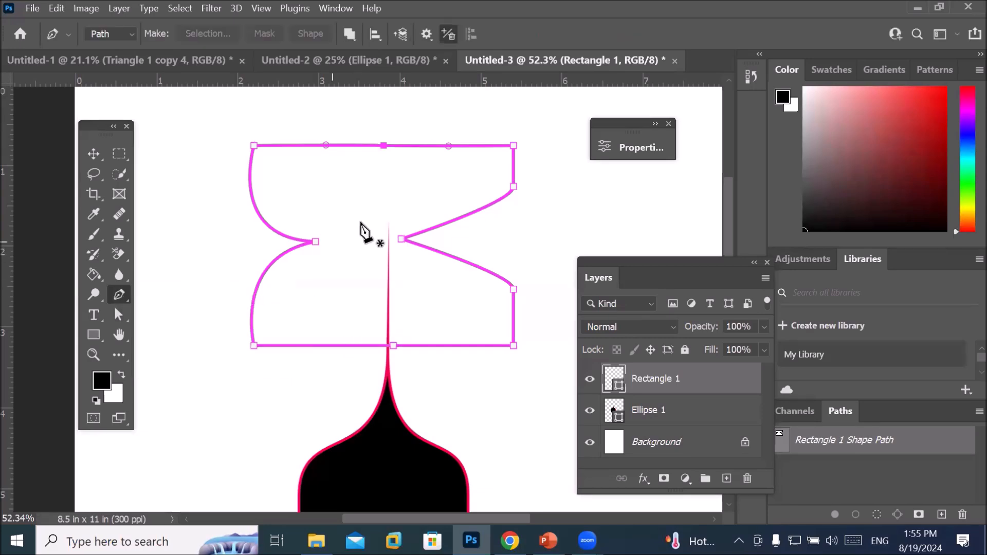
pyautogui.click(383, 146)
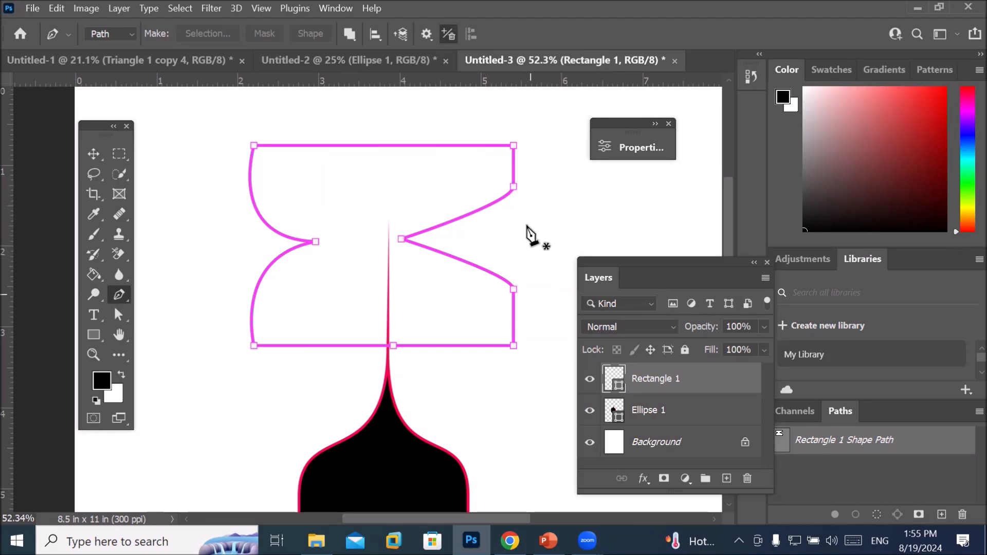
pyautogui.click(402, 240)
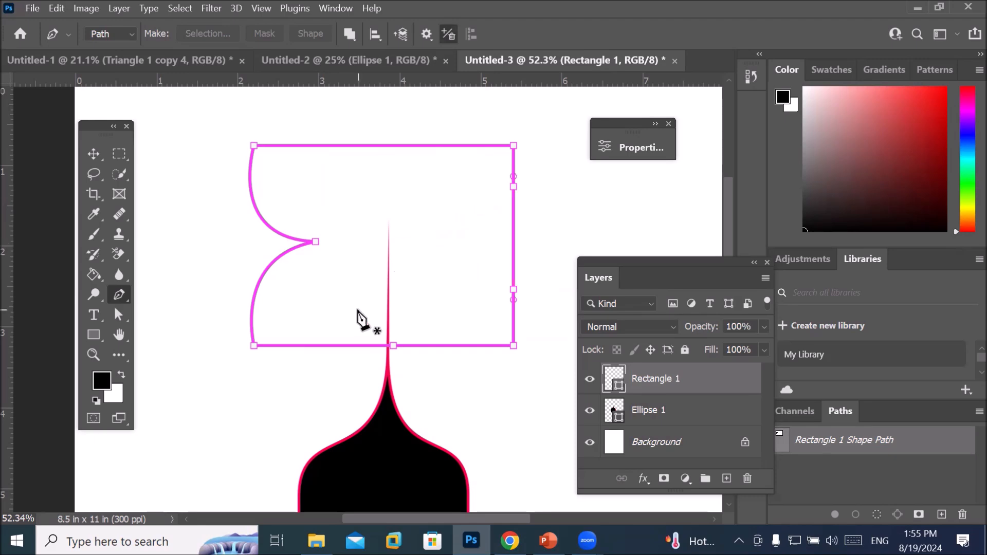
pyautogui.click(316, 241)
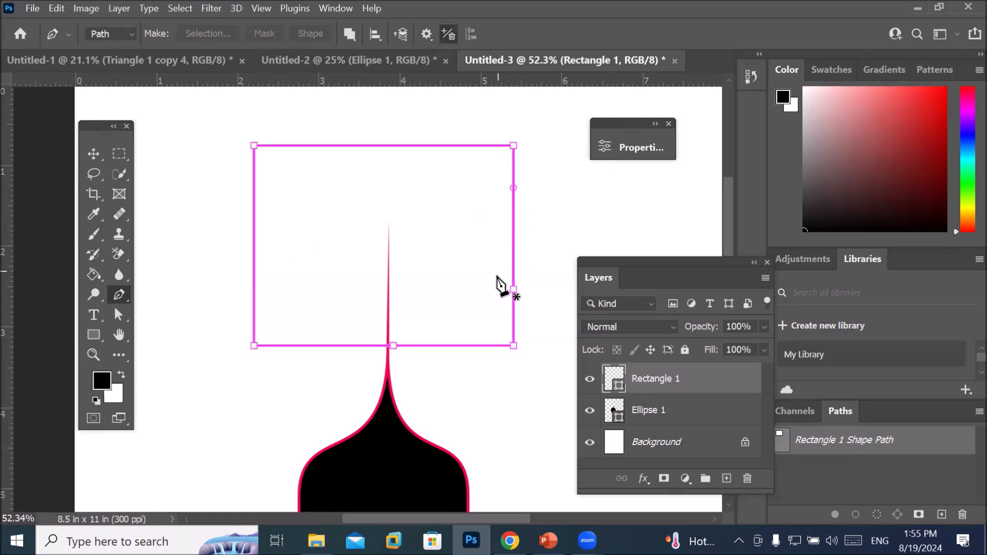
# Step: Delete the remaining intermediate anchor on the right edge and the upper right corner anchor, reducing the rectangle to a triangle
pyautogui.click(515, 289)
pyautogui.click(513, 146)
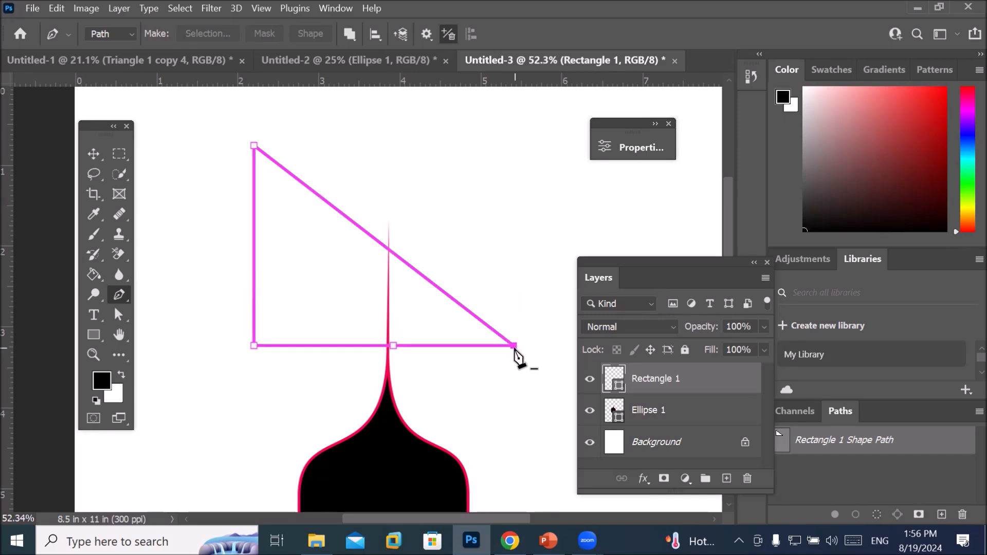
pyautogui.scroll(1, 379, 353)
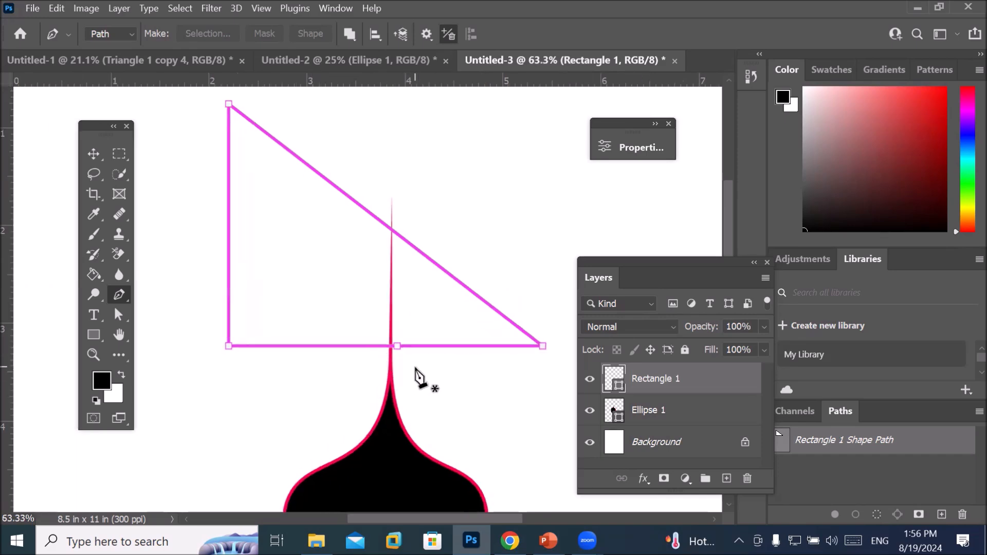
# Step: Delete all remaining anchor points of the triangular Rectangle 1 path with the Pen tool
pyautogui.scroll(2, 416, 368)
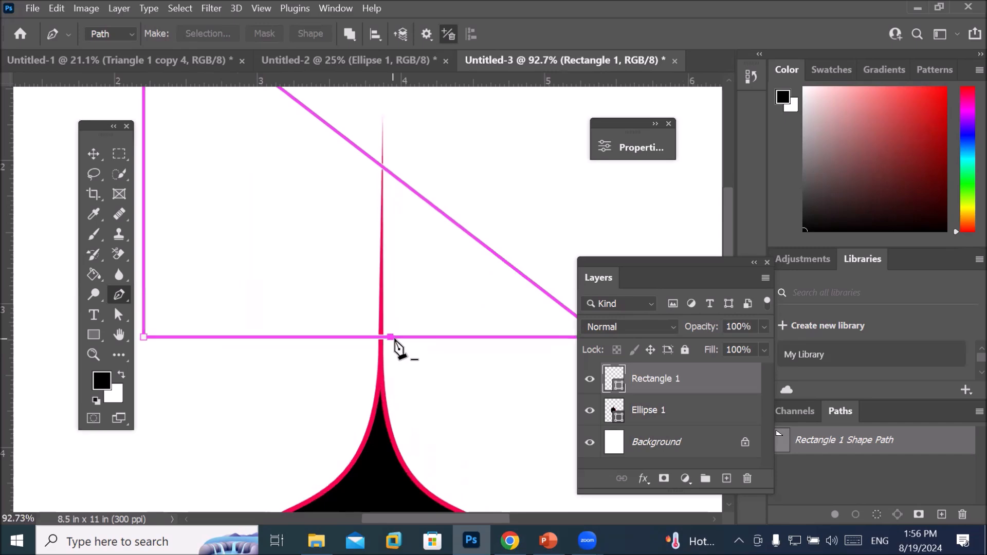
pyautogui.scroll(-2, 399, 349)
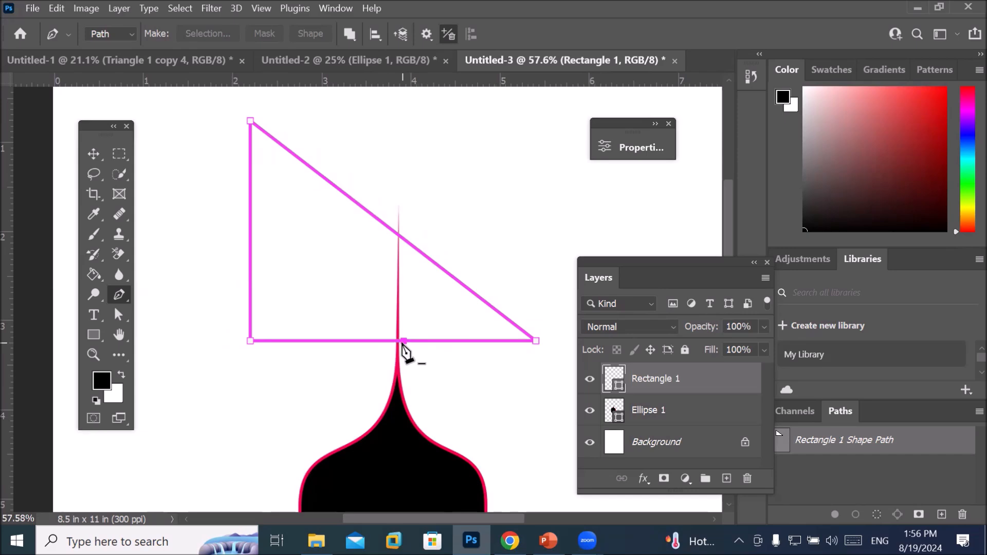
pyautogui.click(536, 342)
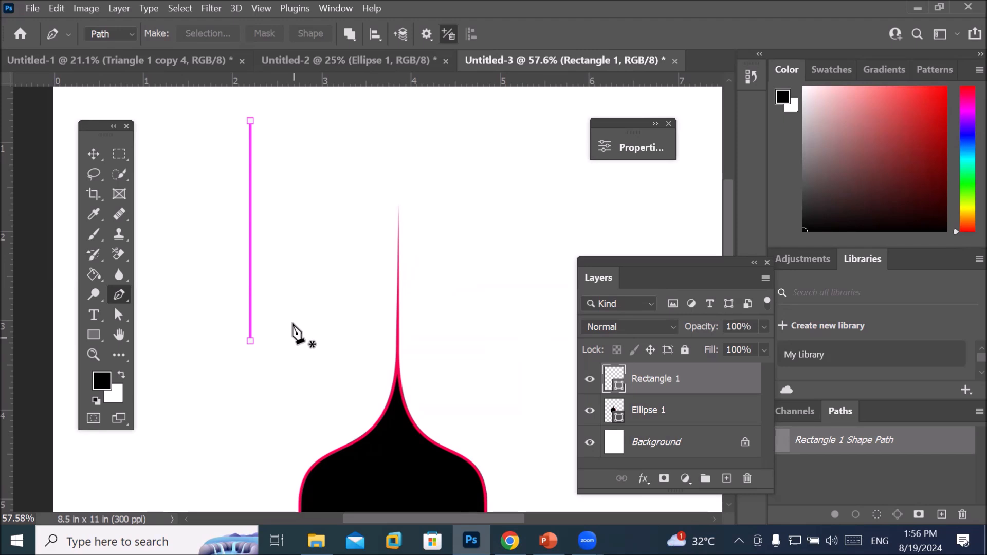
pyautogui.click(251, 121)
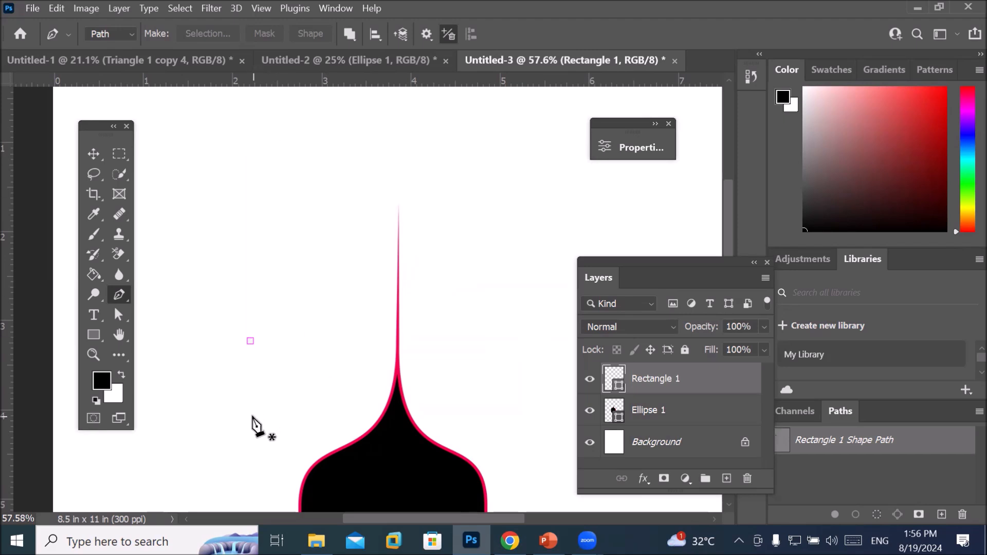
pyautogui.click(251, 341)
# Step: Draw an unfilled circle about 0.74 in across with the Ellipse tool, above and to the left of the black shape's spike
pyautogui.click(93, 334)
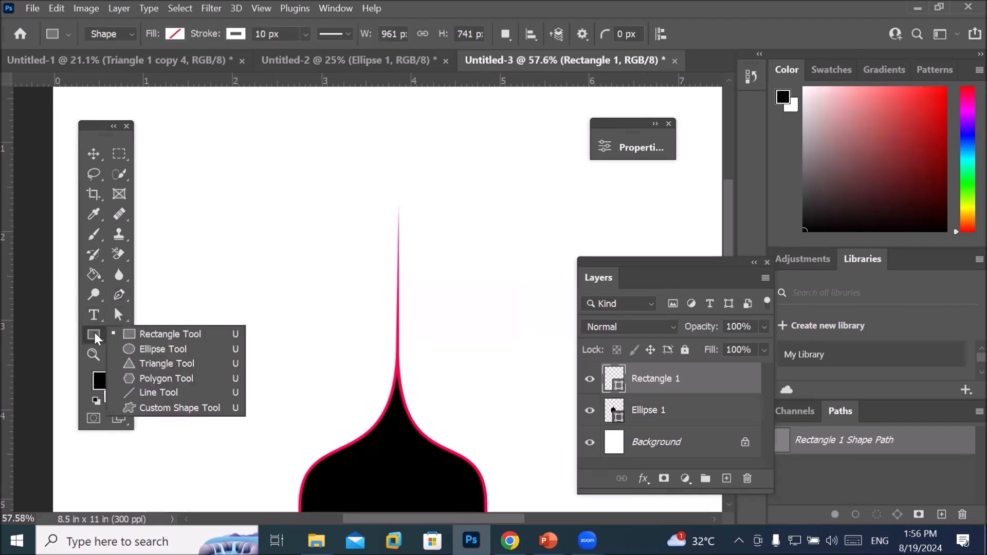
pyautogui.click(133, 350)
pyautogui.moveTo(206, 151); pyautogui.dragTo(242, 227)
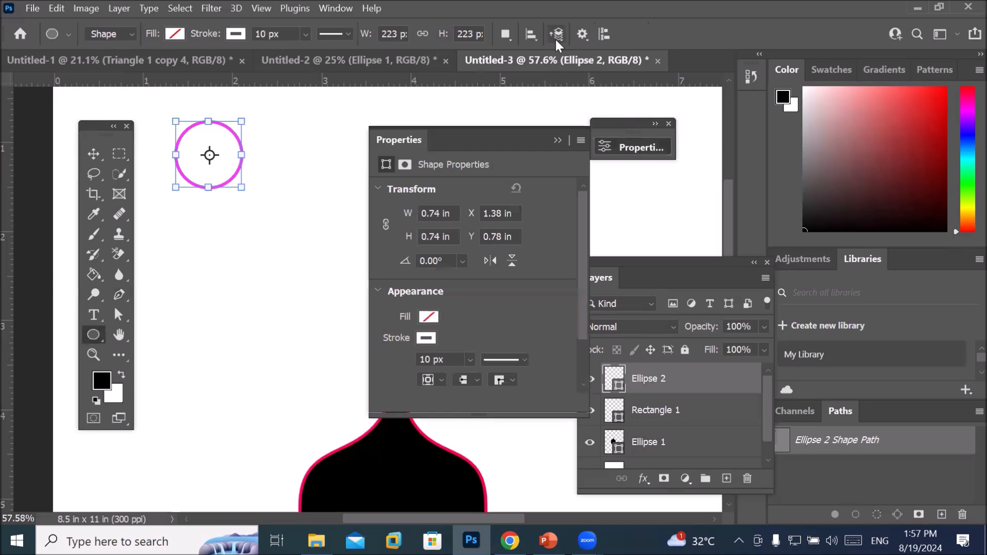
# Step: Draw an unconstrained ellipse, not from center, about 0.69 in wide and 1.73 in high below the circle
pyautogui.click(555, 36)
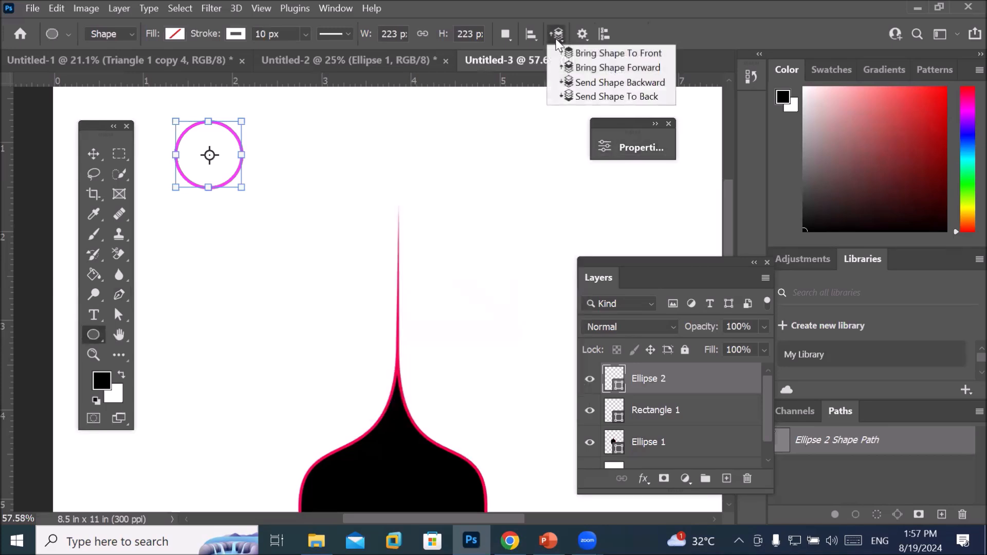
pyautogui.click(584, 39)
pyautogui.click(584, 38)
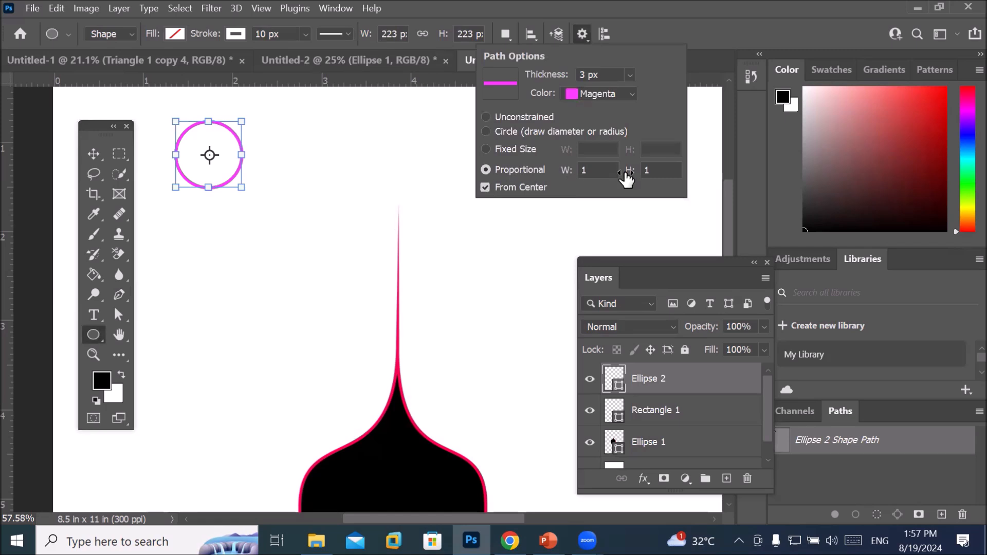
pyautogui.click(510, 117)
pyautogui.click(484, 187)
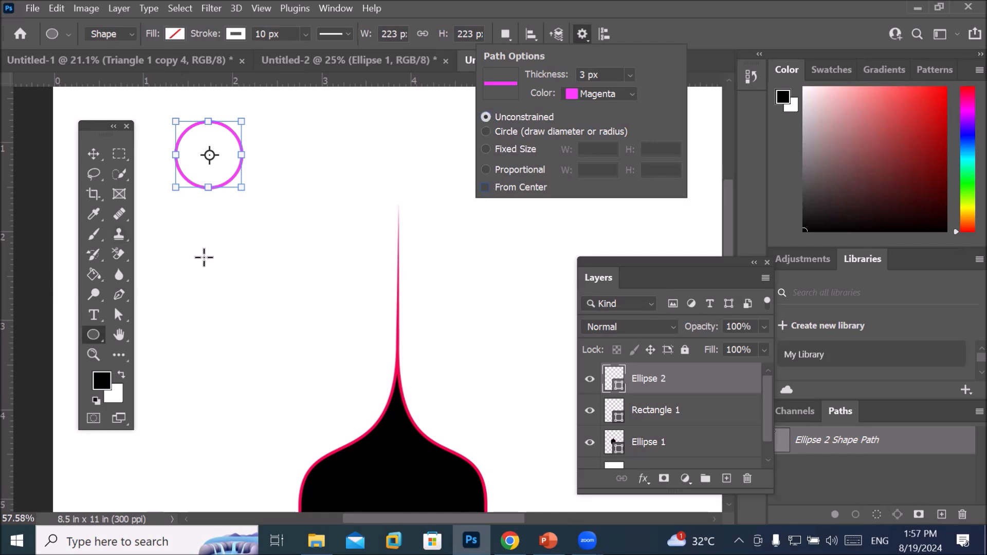
pyautogui.moveTo(215, 243); pyautogui.dragTo(277, 399)
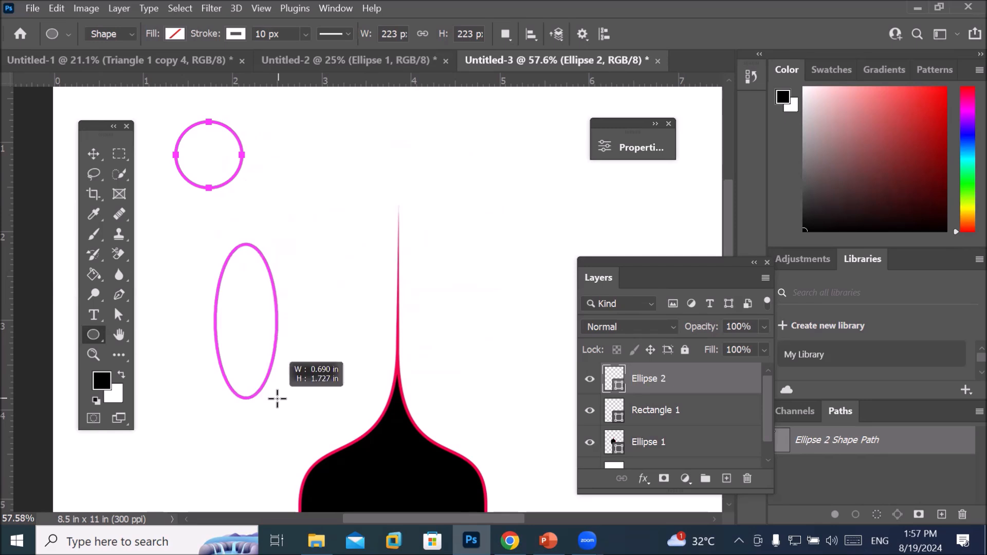
pyautogui.moveTo(277, 398); pyautogui.dragTo(276, 399)
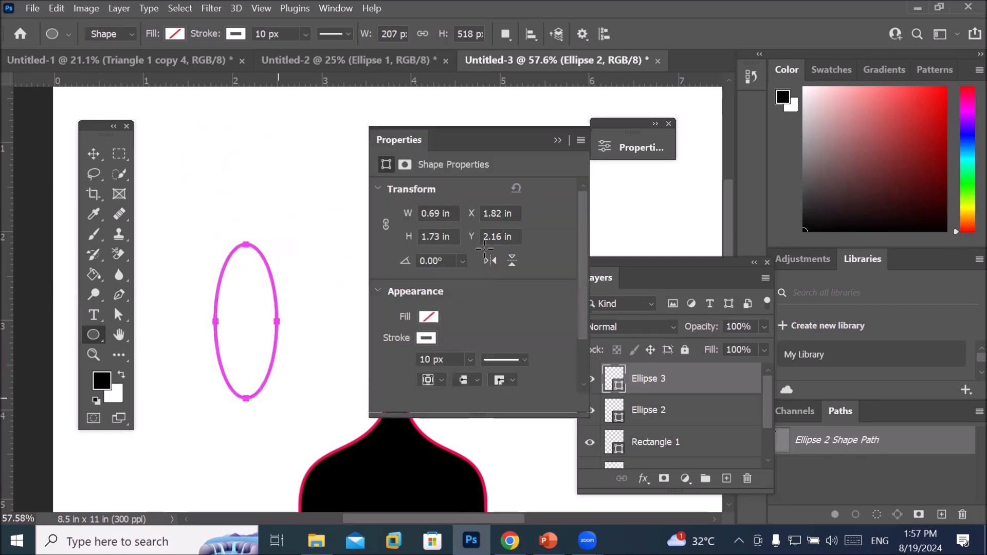
# Step: Fill the tall ellipse with the dark green colour 06812b
pyautogui.click(173, 33)
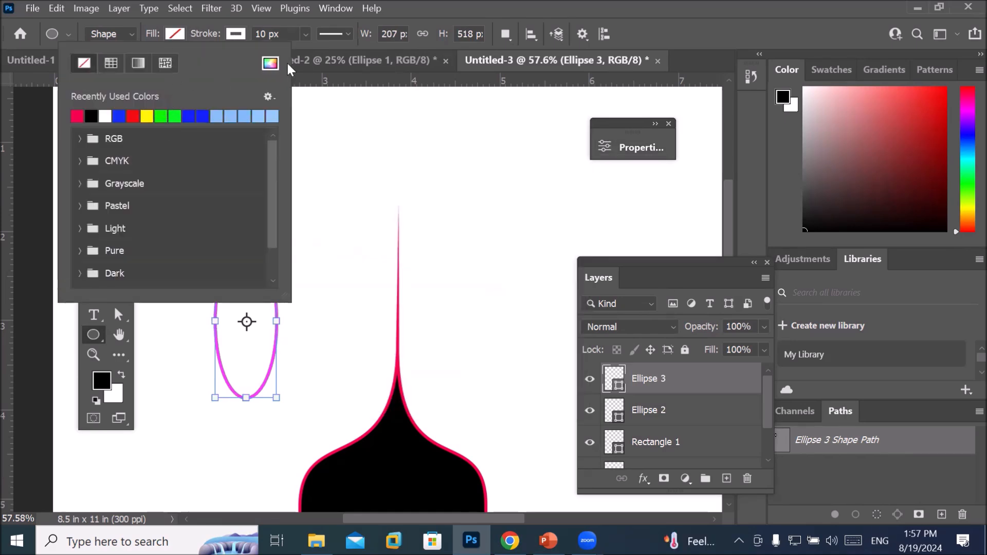
pyautogui.click(270, 64)
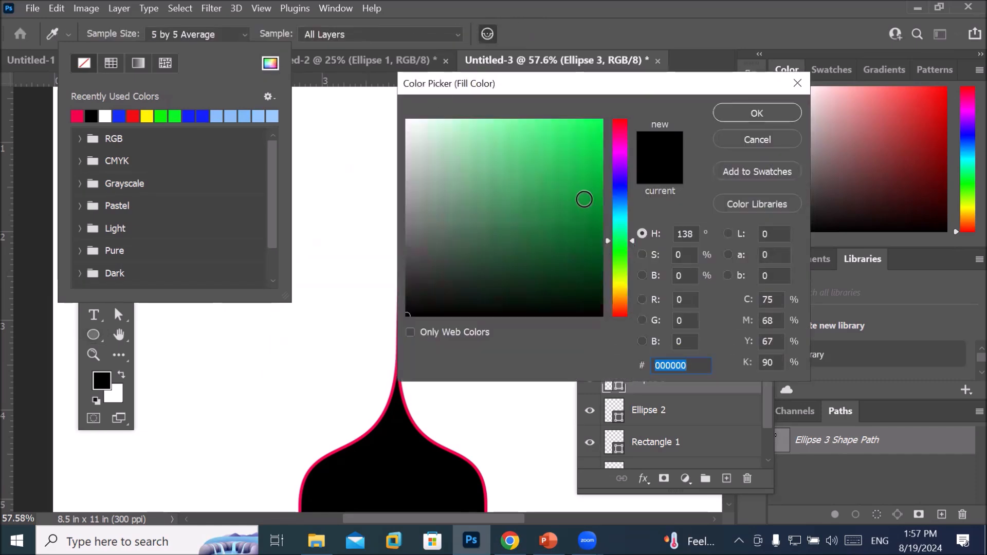
pyautogui.moveTo(592, 195); pyautogui.dragTo(595, 216)
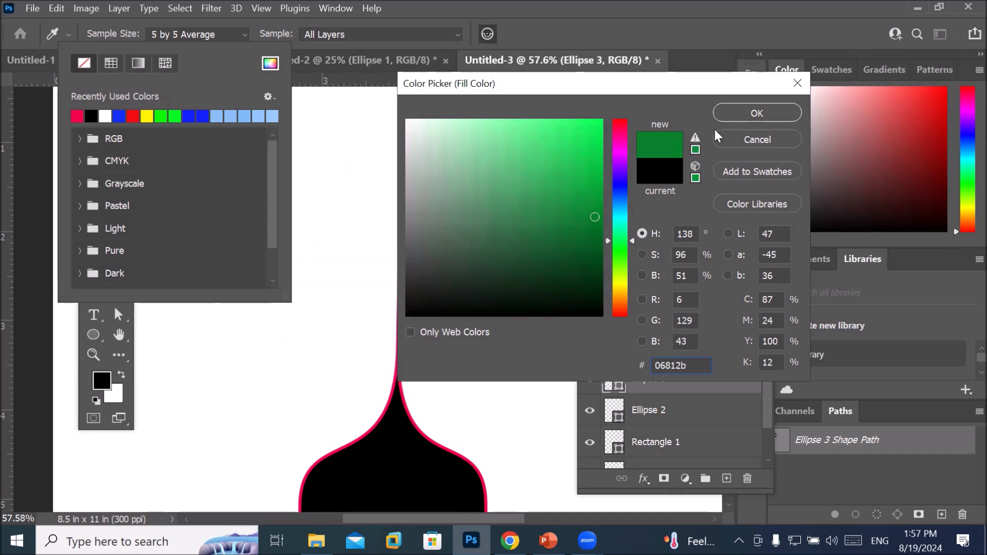
pyautogui.click(731, 116)
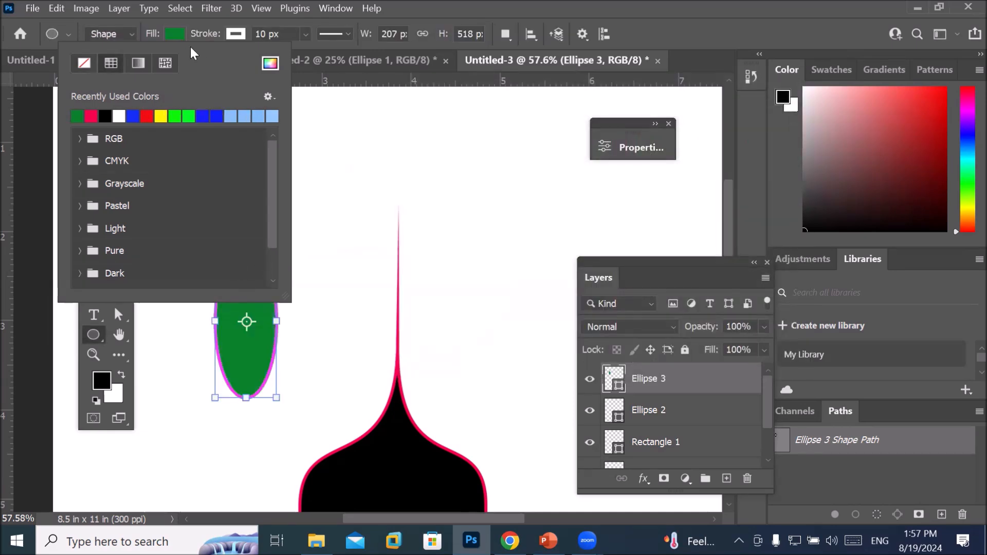
pyautogui.click(169, 36)
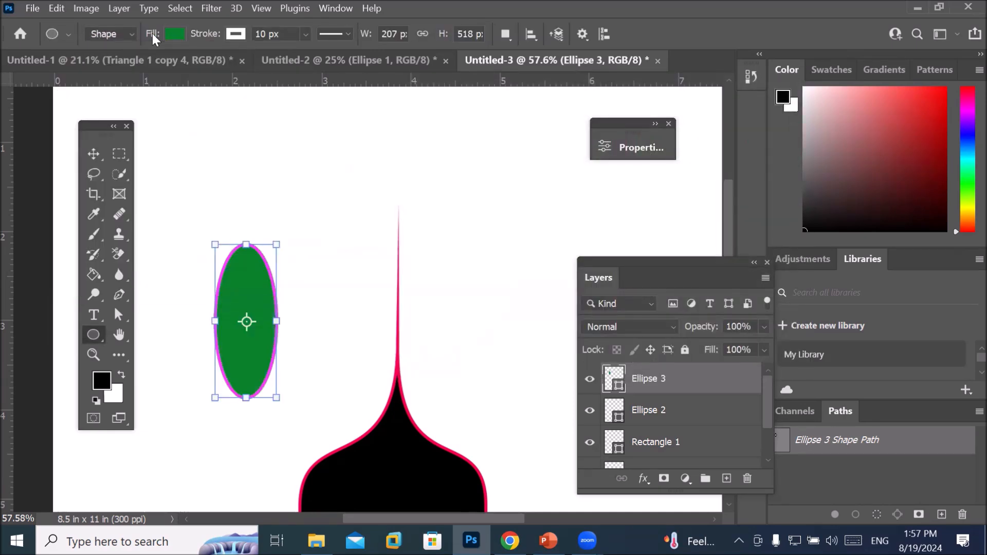
# Step: Remove the stroke from the green ellipse and return to the Move tool
pyautogui.scroll(2, 309, 348)
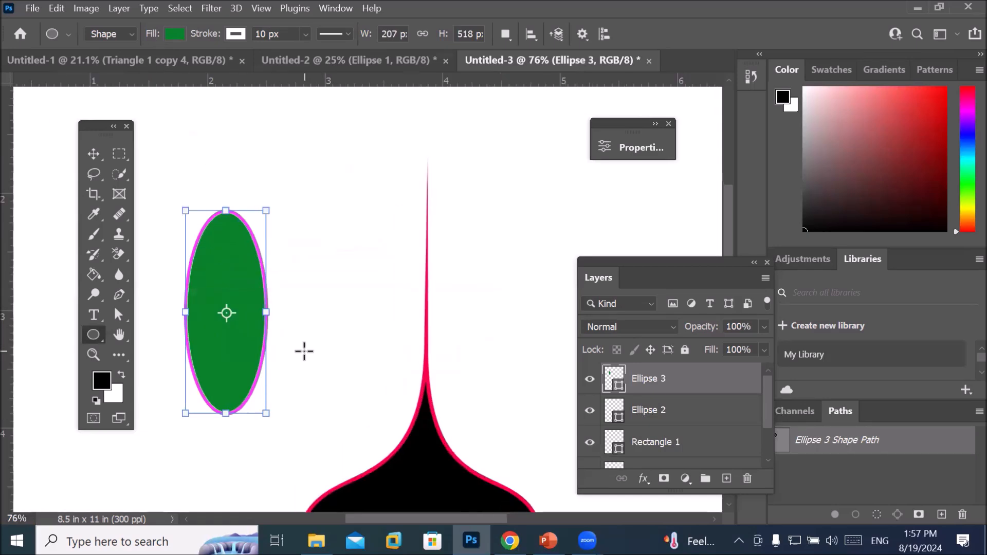
pyautogui.click(236, 35)
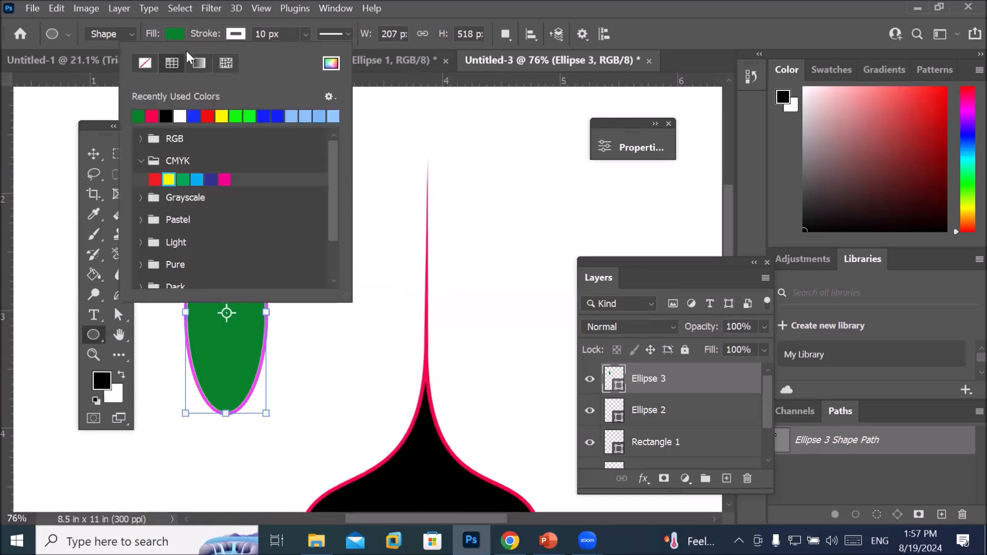
pyautogui.click(145, 64)
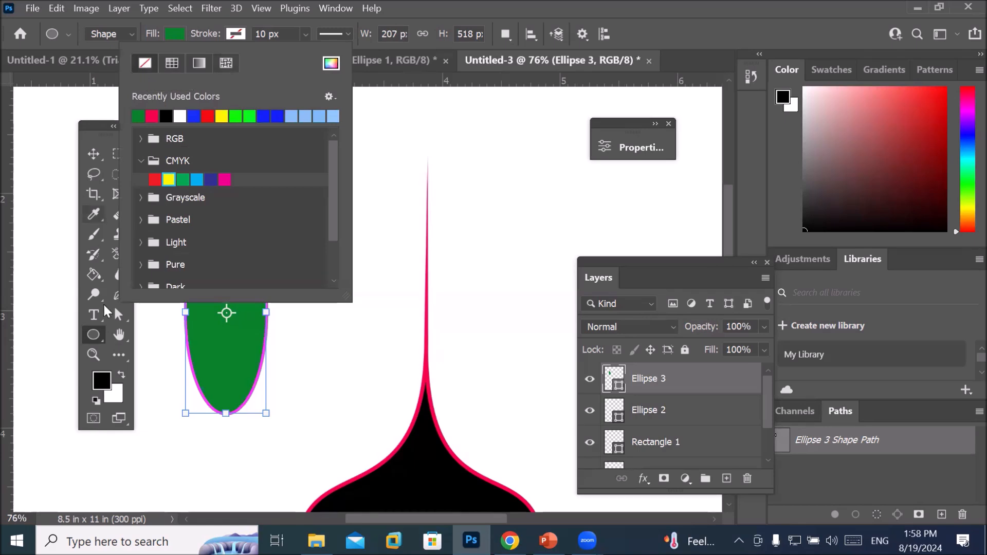
pyautogui.click(95, 333)
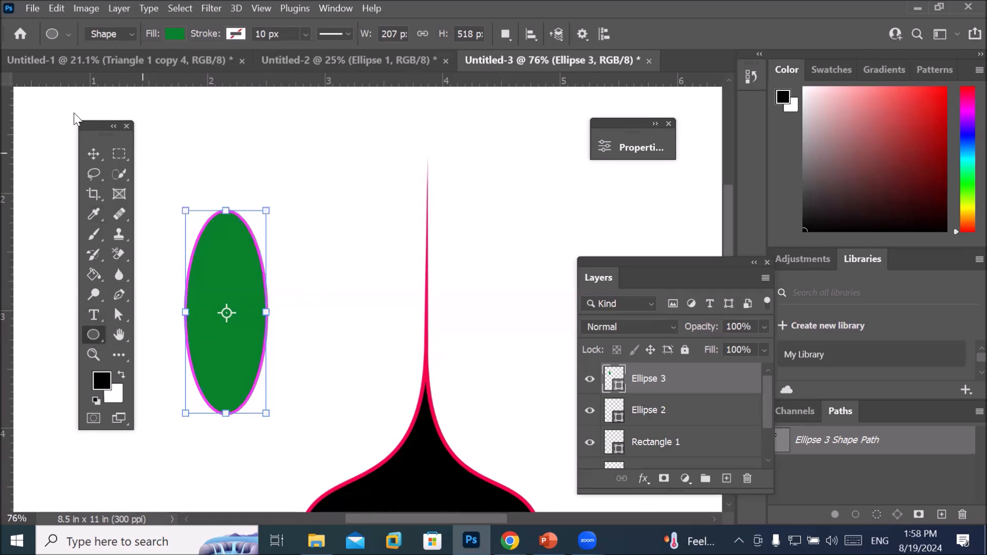
pyautogui.click(97, 153)
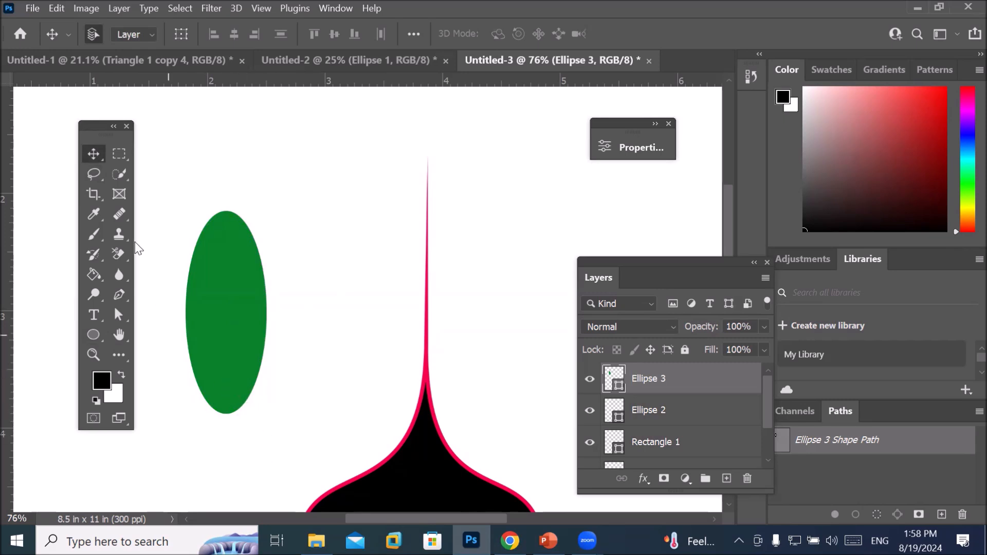
# Step: Convert all four anchor points of the green ellipse to corner points with the Convert Point tool, forming a diamond
pyautogui.click(117, 316)
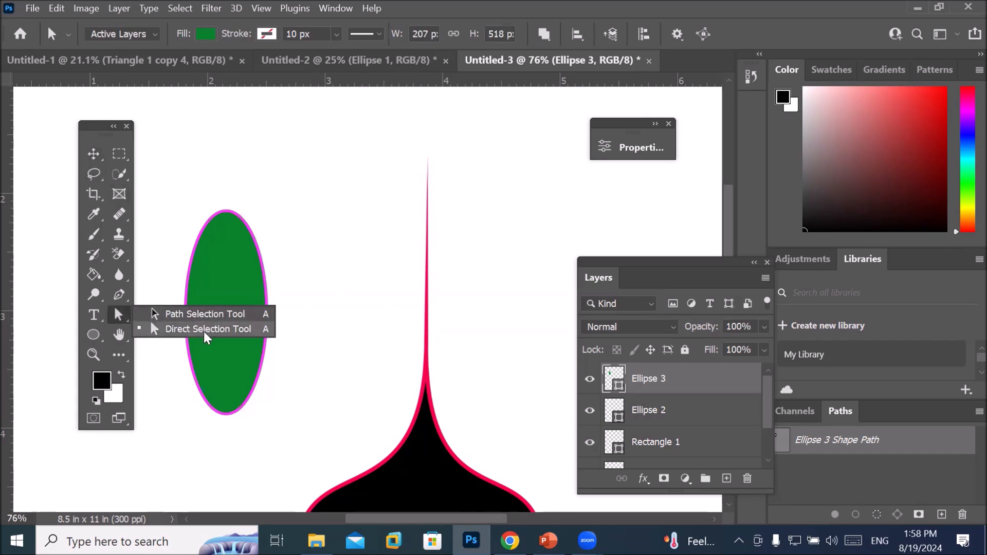
pyautogui.click(235, 269)
pyautogui.click(236, 324)
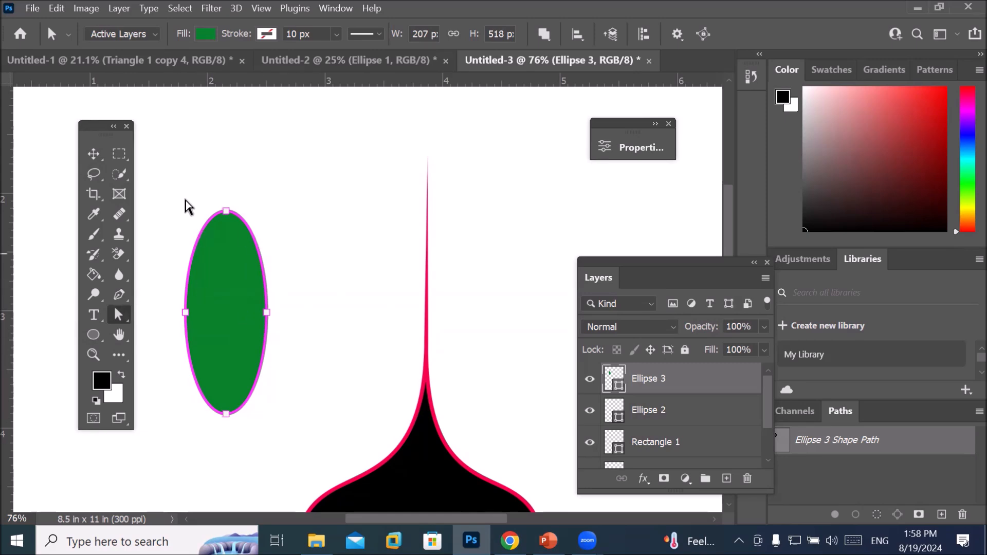
pyautogui.scroll(2, 236, 451)
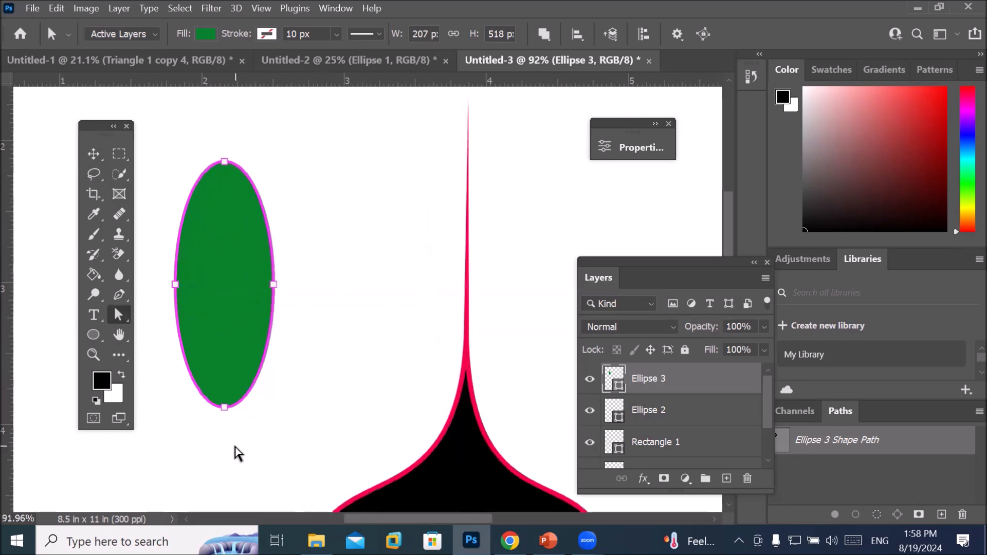
pyautogui.click(121, 297)
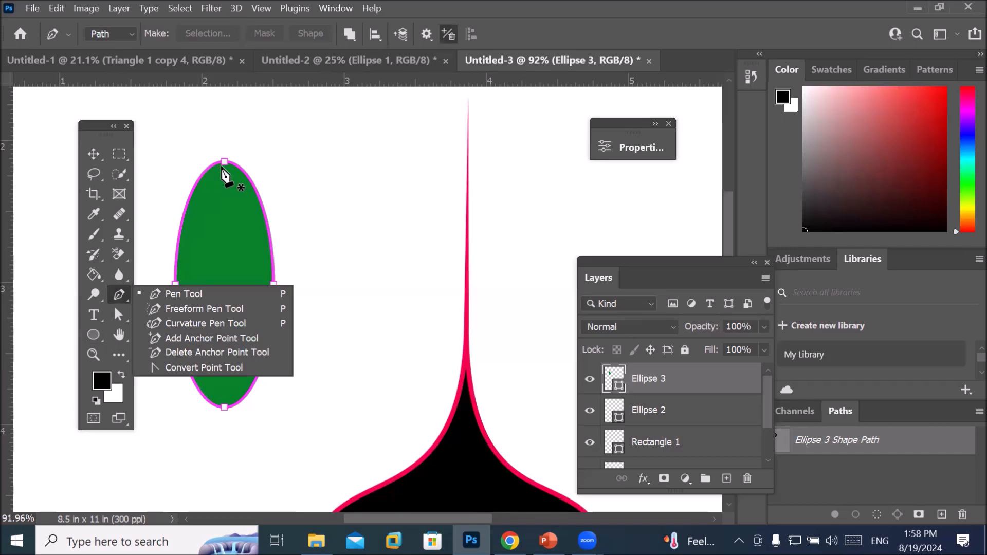
pyautogui.click(201, 368)
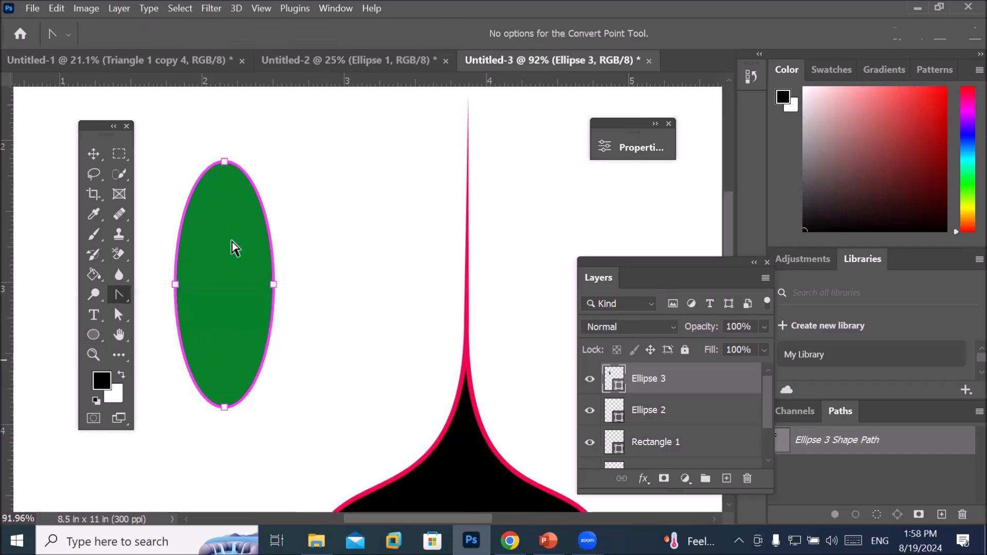
pyautogui.click(225, 161)
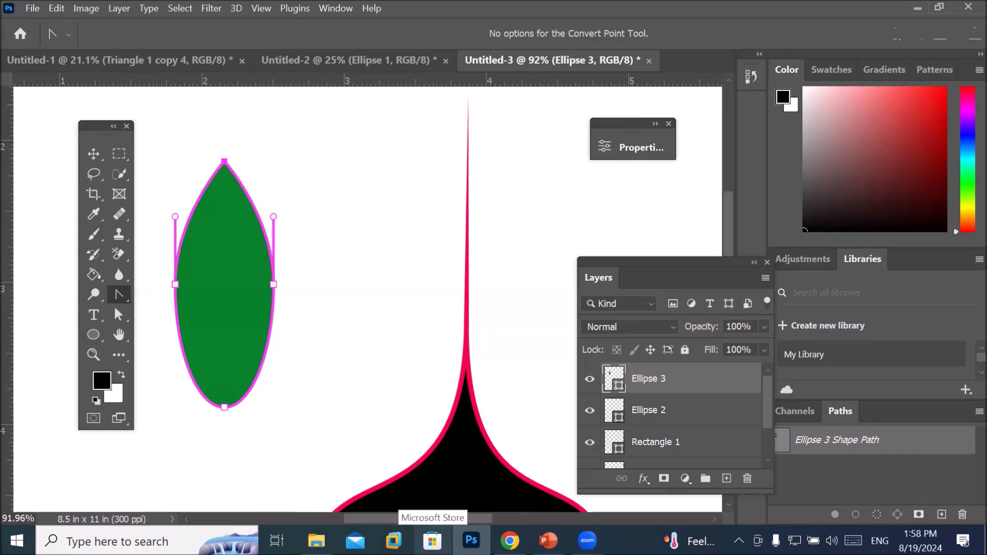
pyautogui.click(225, 407)
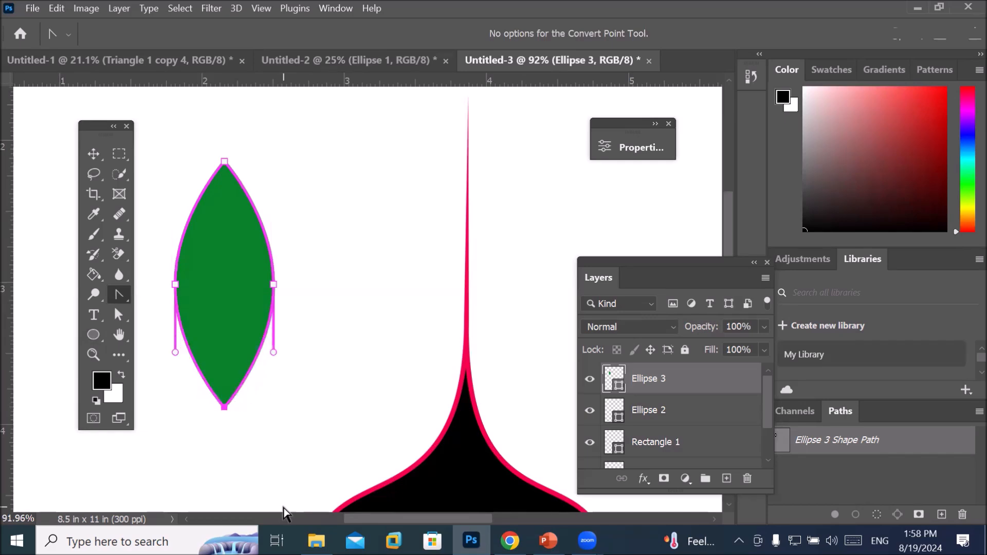
pyautogui.click(274, 284)
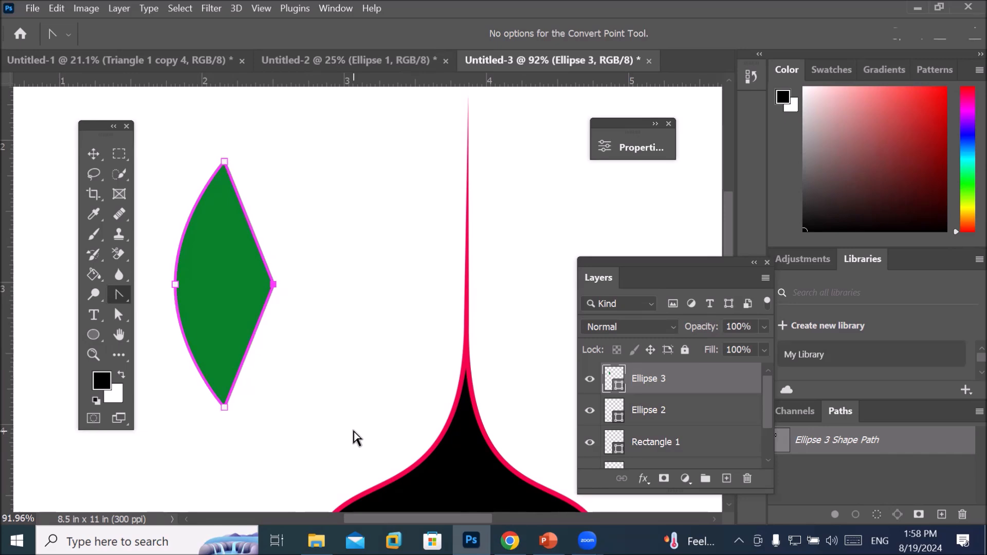
pyautogui.click(175, 284)
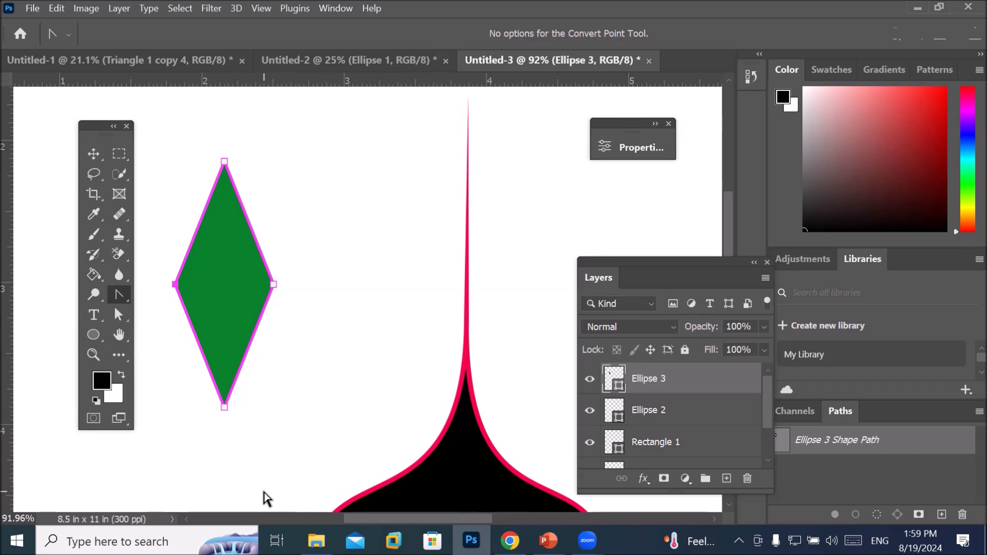
# Step: Turn the green diamond's top corner into a smooth point with horizontal direction handles, and make the Ellipse 2 layer active
pyautogui.rightClick(122, 296)
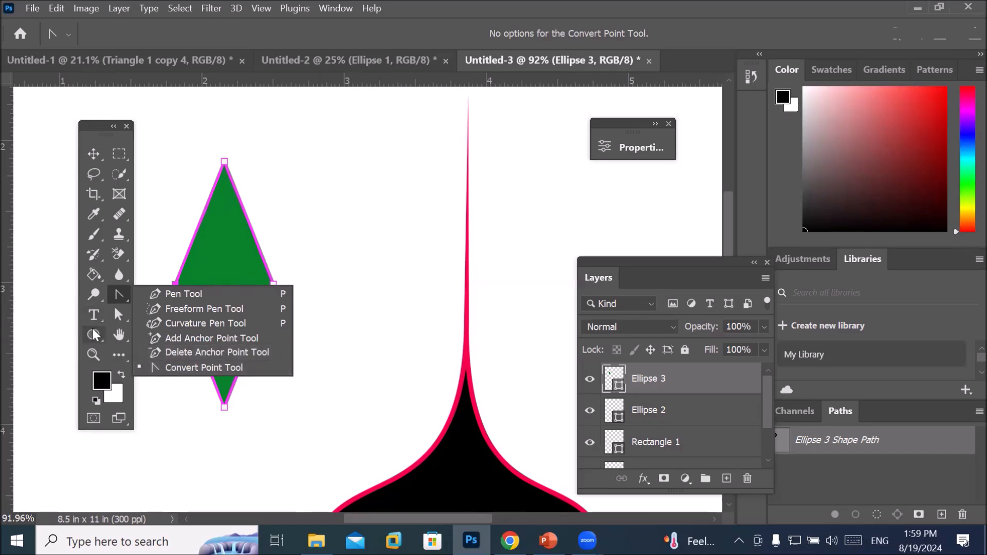
pyautogui.click(183, 366)
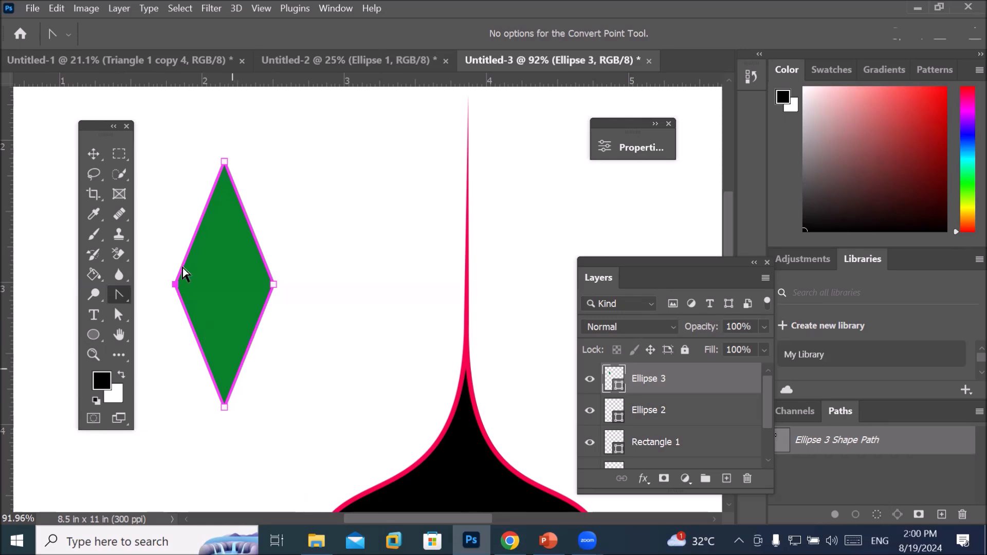
pyautogui.moveTo(224, 162); pyautogui.dragTo(255, 161)
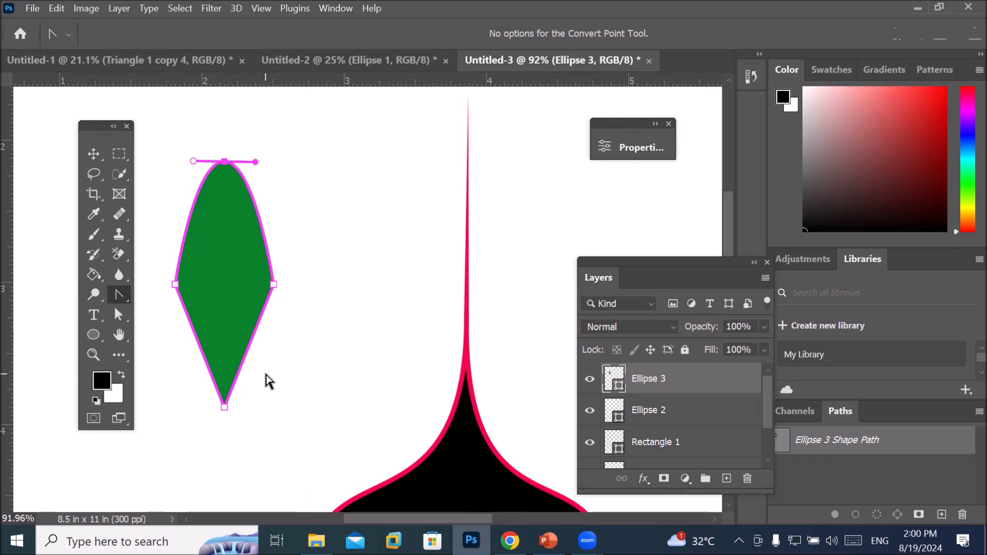
pyautogui.click(94, 154)
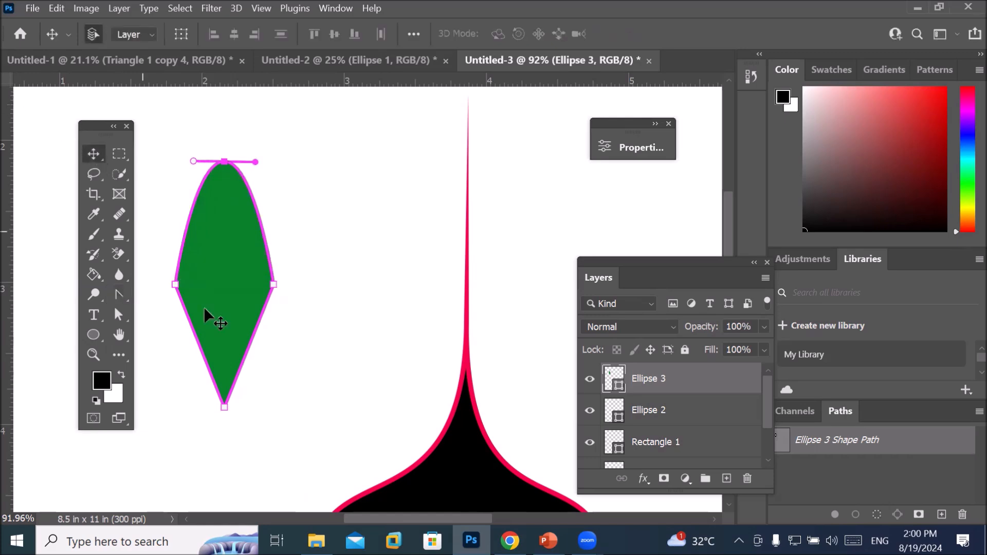
pyautogui.click(597, 410)
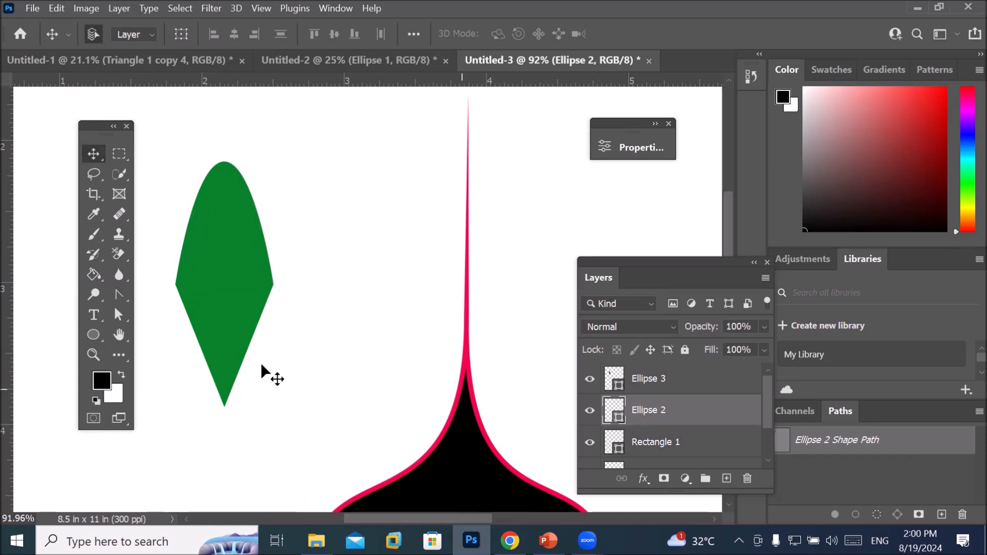
# Step: Try to pick the green shape's anchor points with the Convert Point and Path Selection tools
pyautogui.click(119, 294)
pyautogui.rightClick(119, 295)
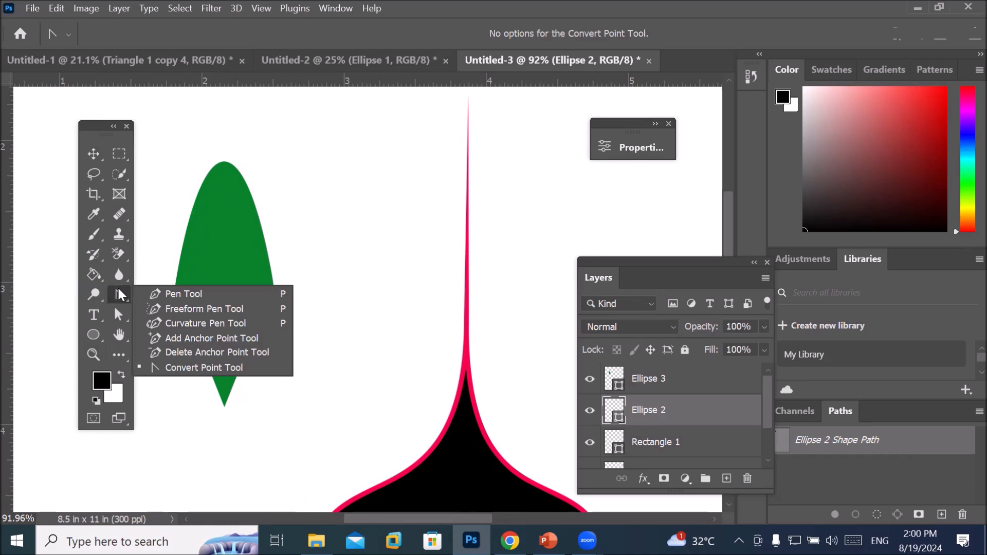
pyautogui.click(183, 367)
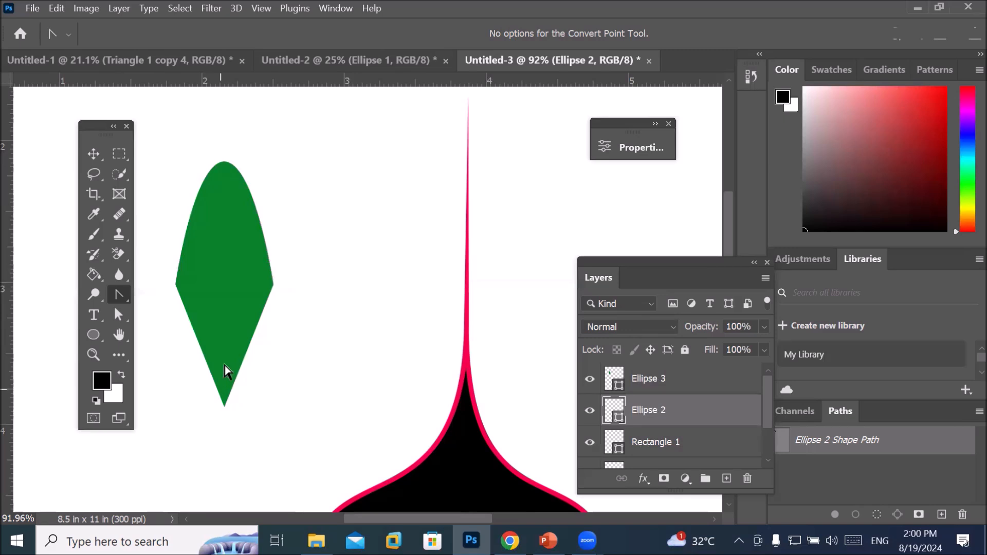
pyautogui.click(193, 281)
pyautogui.click(118, 316)
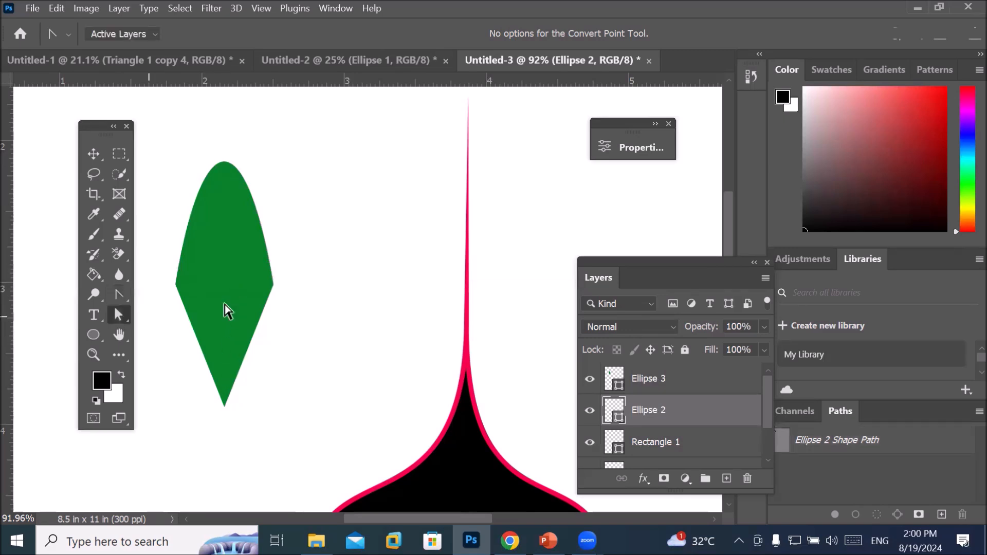
pyautogui.click(245, 283)
pyautogui.click(172, 284)
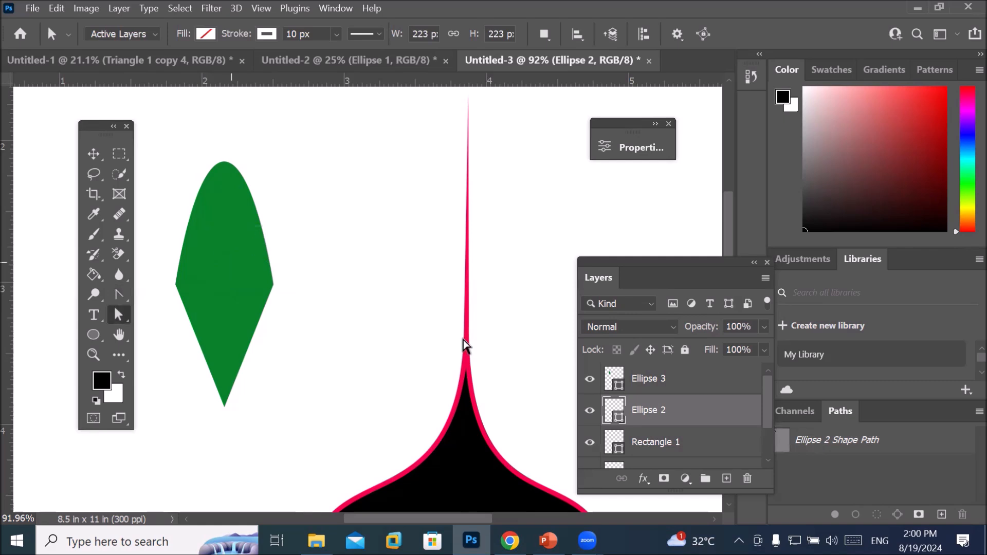
# Step: Make the Ellipse 3 layer active and turn the green shape's bottom corner into a smooth point with horizontal direction handles
pyautogui.click(650, 380)
pyautogui.click(235, 287)
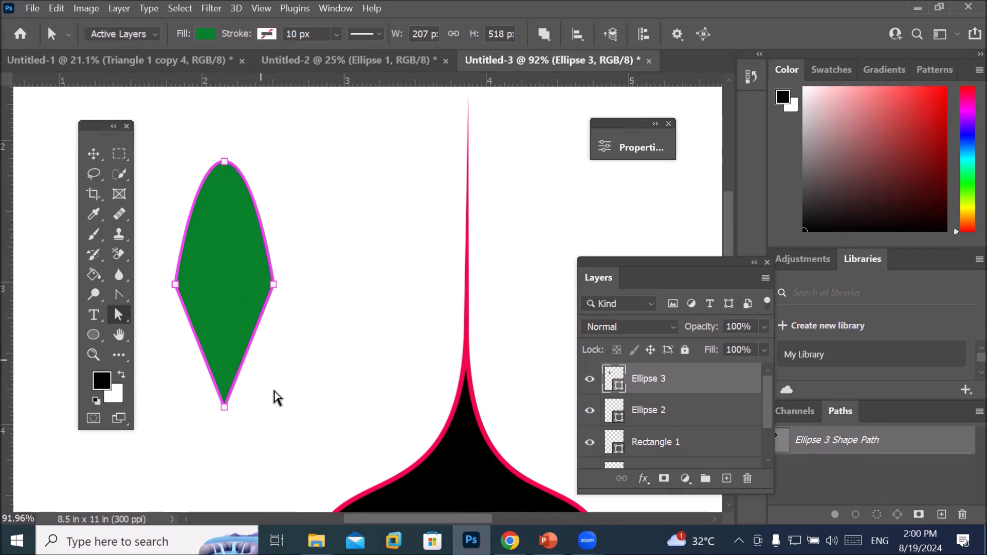
pyautogui.click(224, 408)
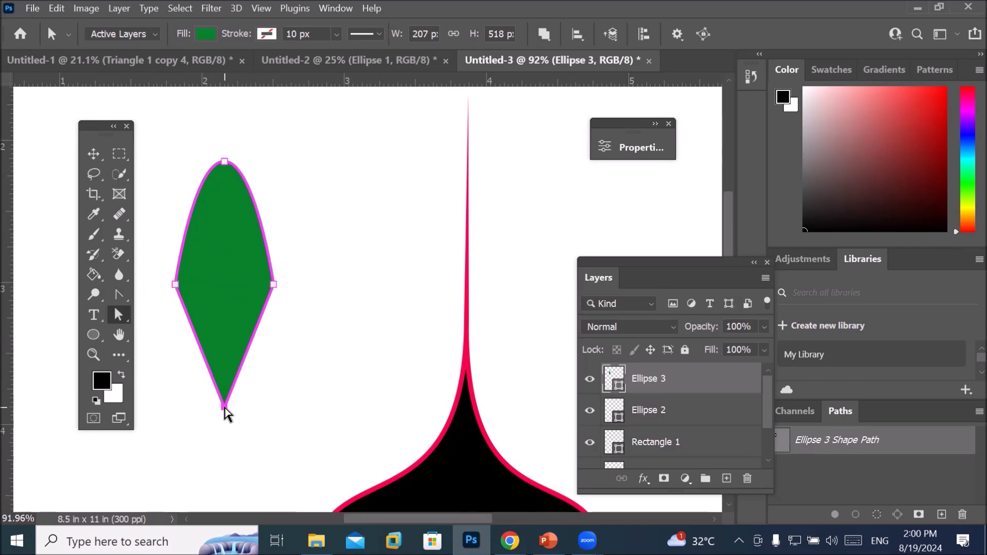
pyautogui.click(119, 297)
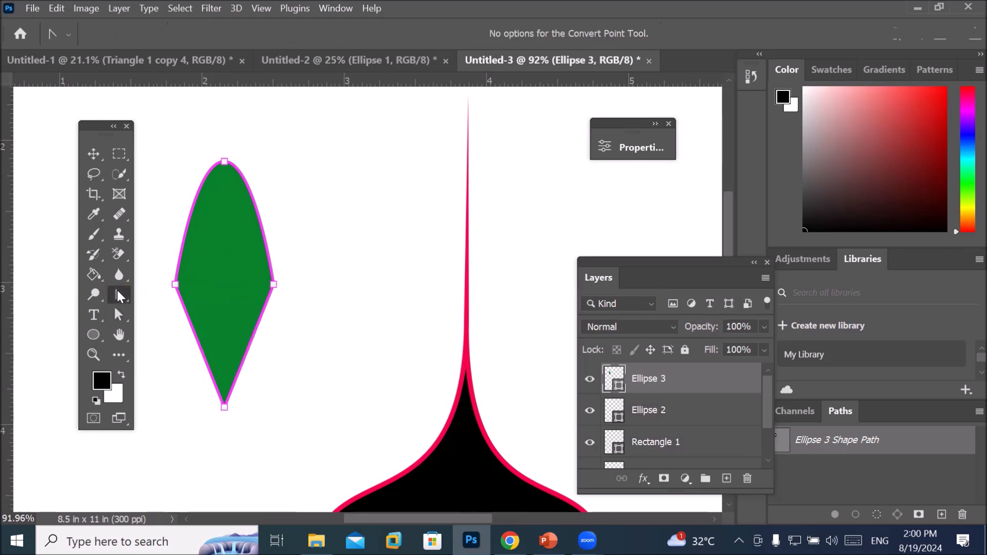
pyautogui.moveTo(223, 408); pyautogui.dragTo(190, 407)
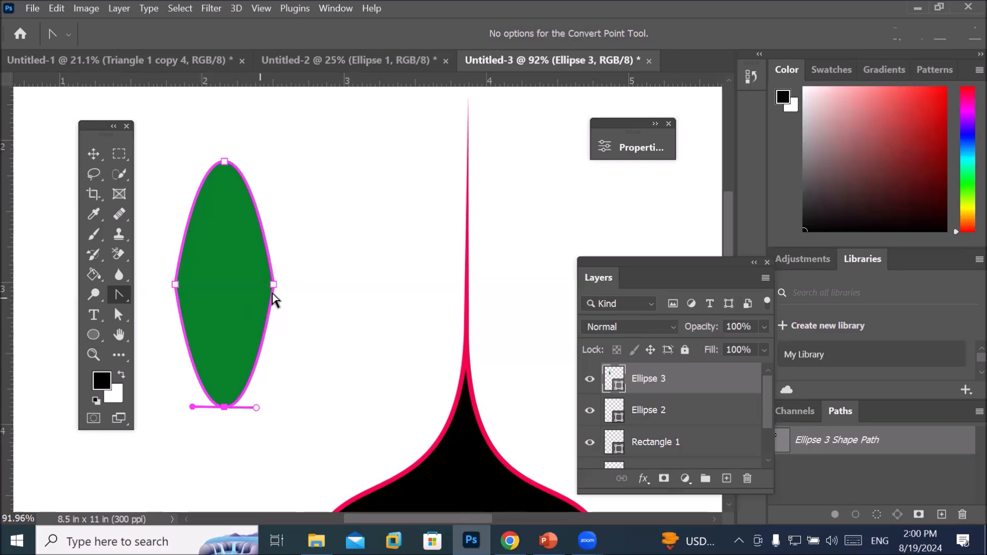
# Step: Turn the green shape's right and left corners into smooth points with short vertical handles, and deselect it with the Move tool
pyautogui.scroll(3, 278, 288)
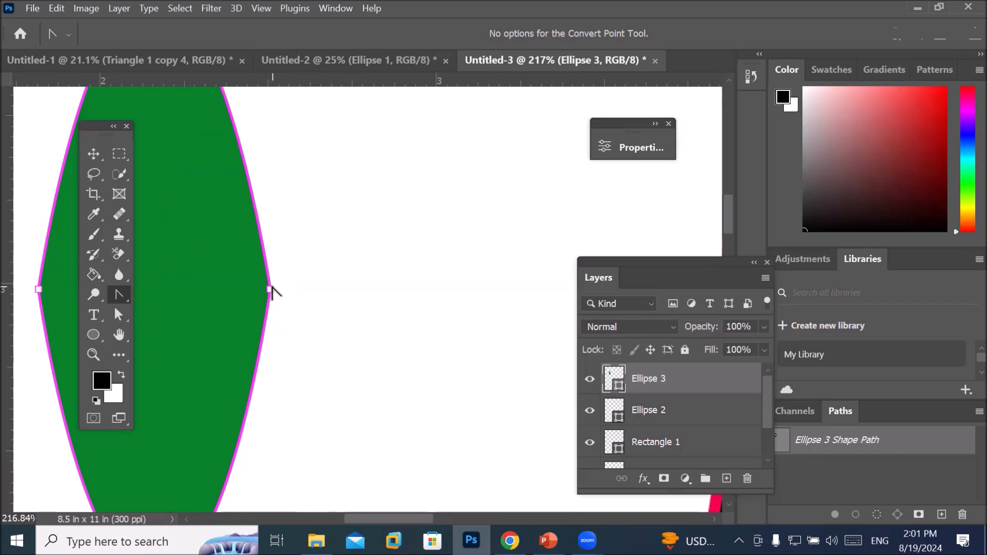
pyautogui.moveTo(271, 291); pyautogui.dragTo(271, 319)
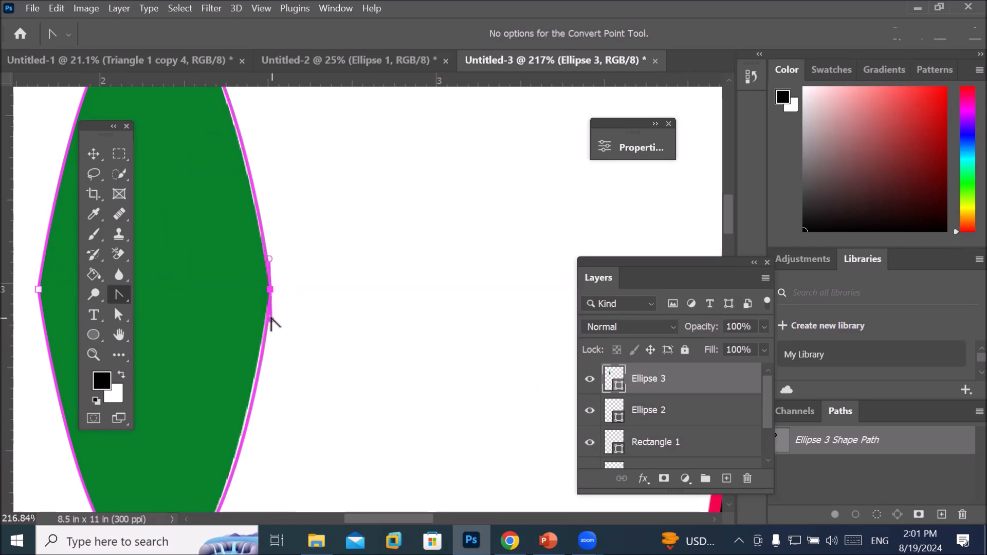
pyautogui.press('space')
pyautogui.moveTo(278, 385); pyautogui.dragTo(443, 370)
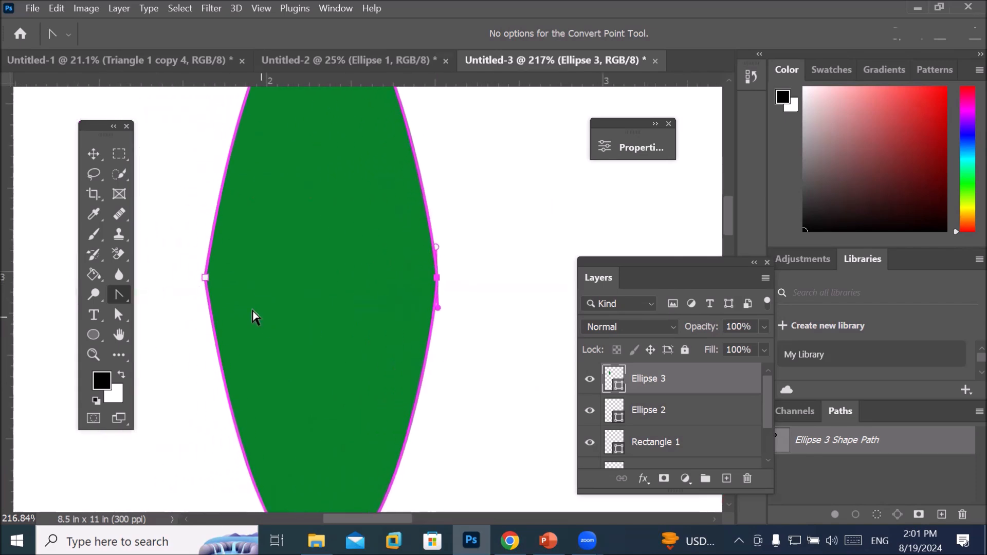
pyautogui.moveTo(204, 277); pyautogui.dragTo(202, 245)
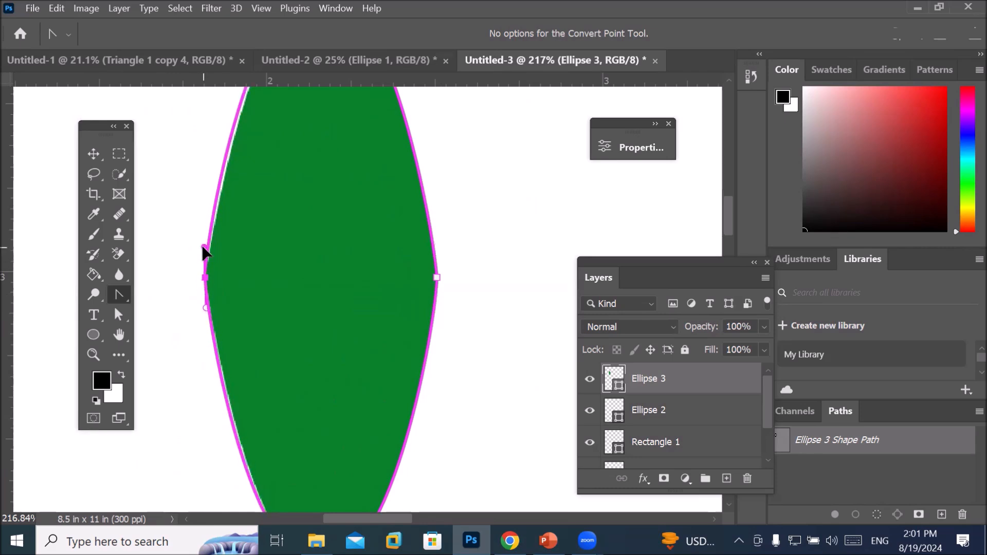
pyautogui.scroll(-5, 308, 292)
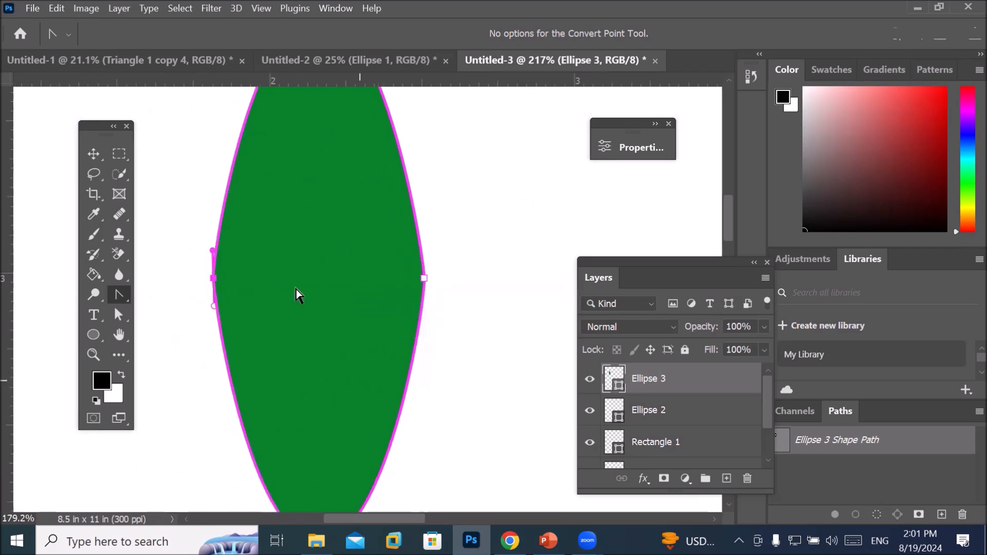
pyautogui.click(94, 153)
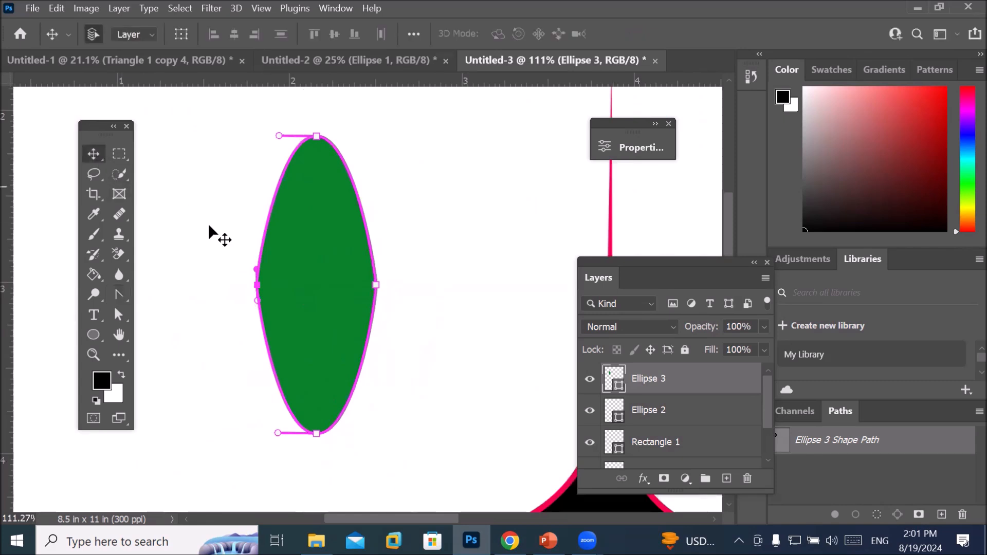
pyautogui.click(216, 244)
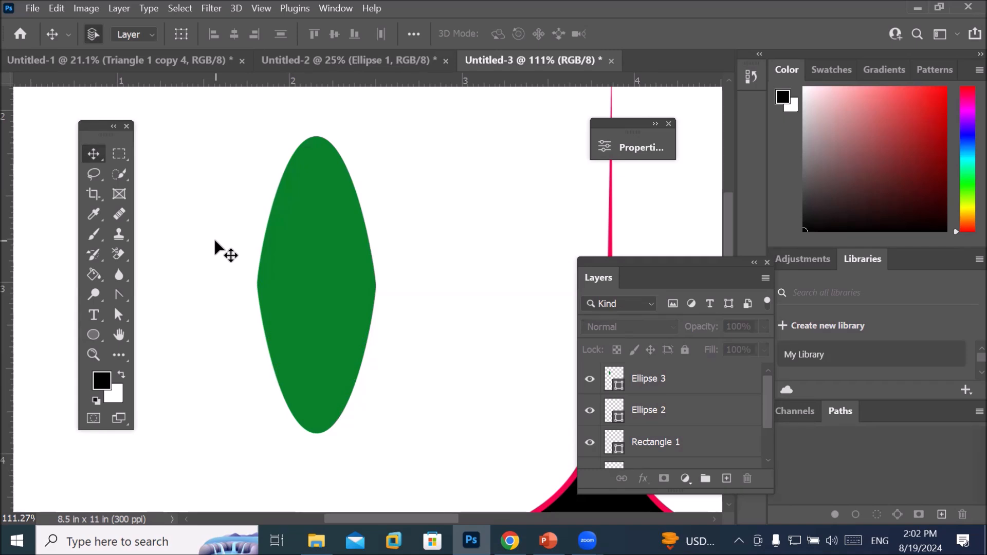
pyautogui.scroll(-5, 285, 251)
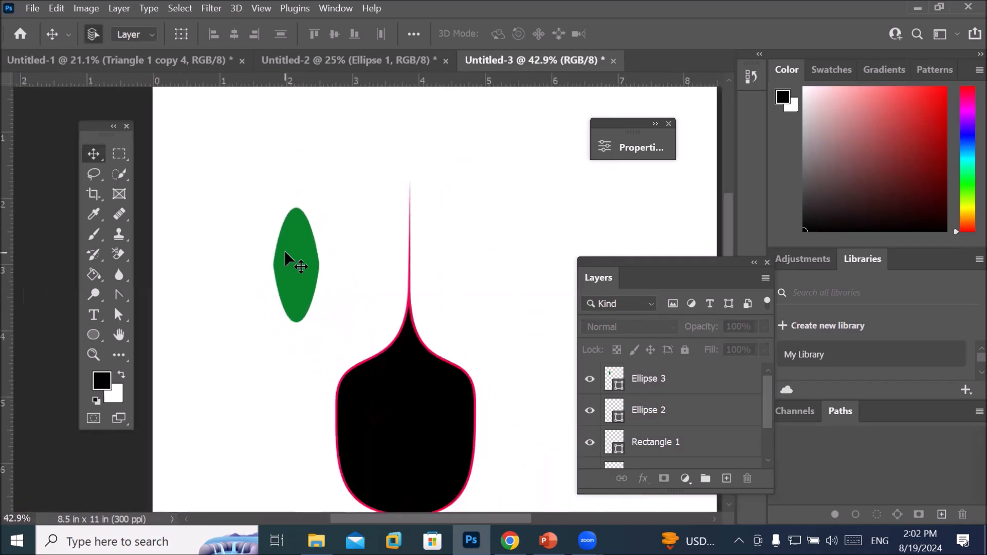
pyautogui.scroll(-2, 285, 251)
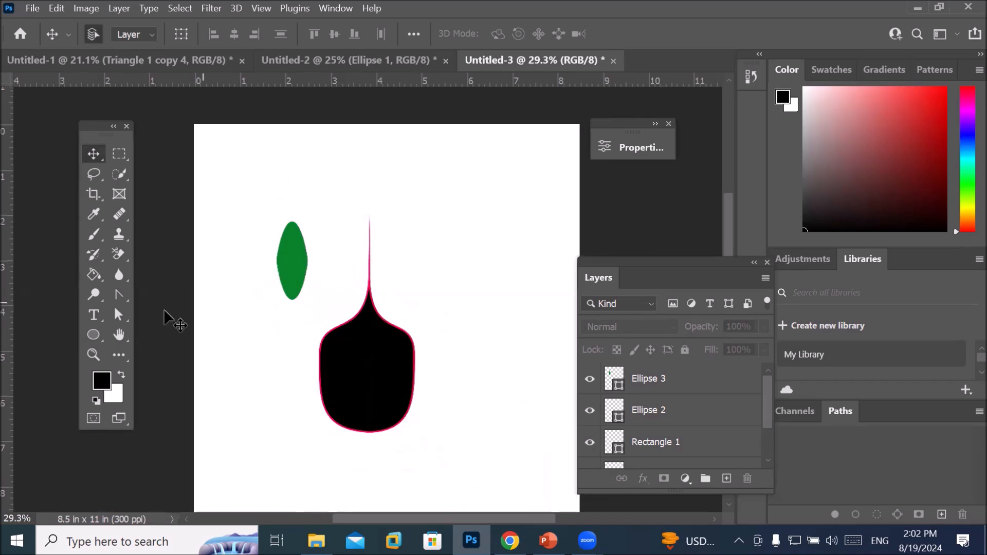
# Step: Select the Ellipse tool and create a new Letter document, 8.5 x 11 in at 300 ppi
pyautogui.click(92, 334)
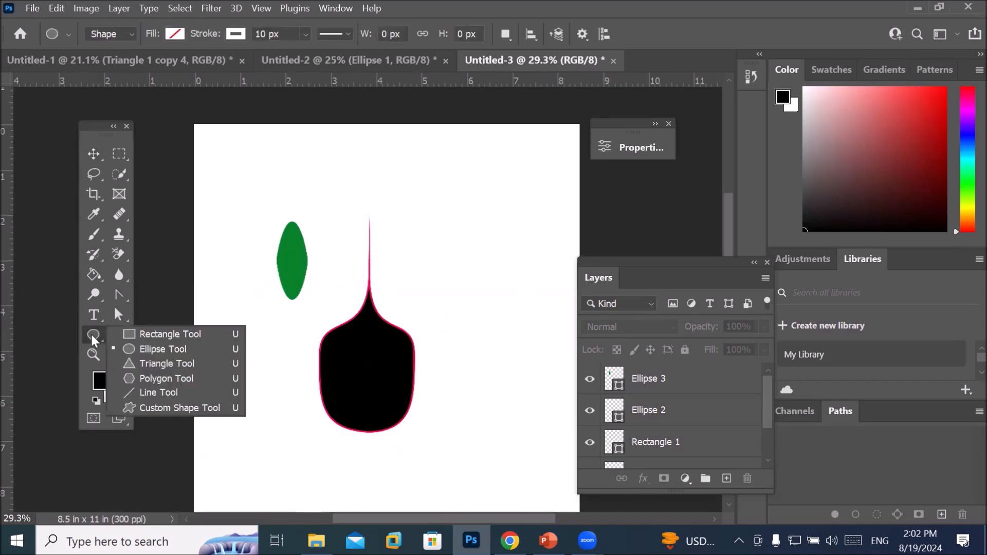
pyautogui.click(138, 349)
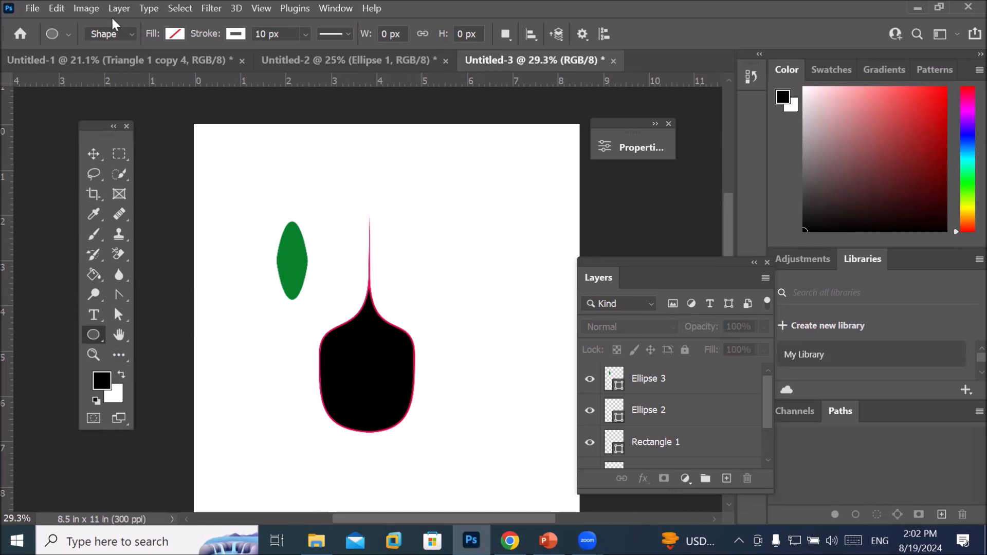
pyautogui.click(32, 9)
pyautogui.click(66, 21)
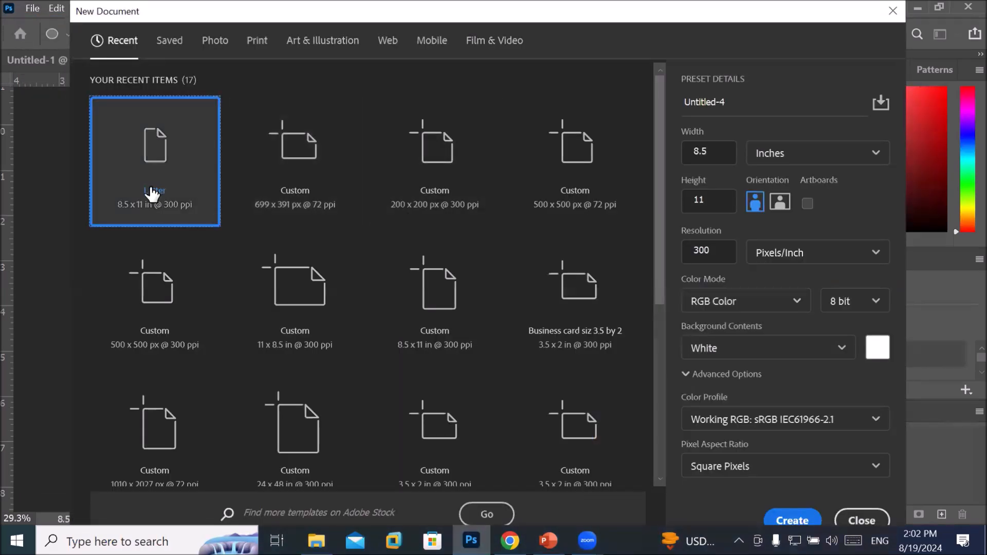
pyautogui.doubleClick(211, 194)
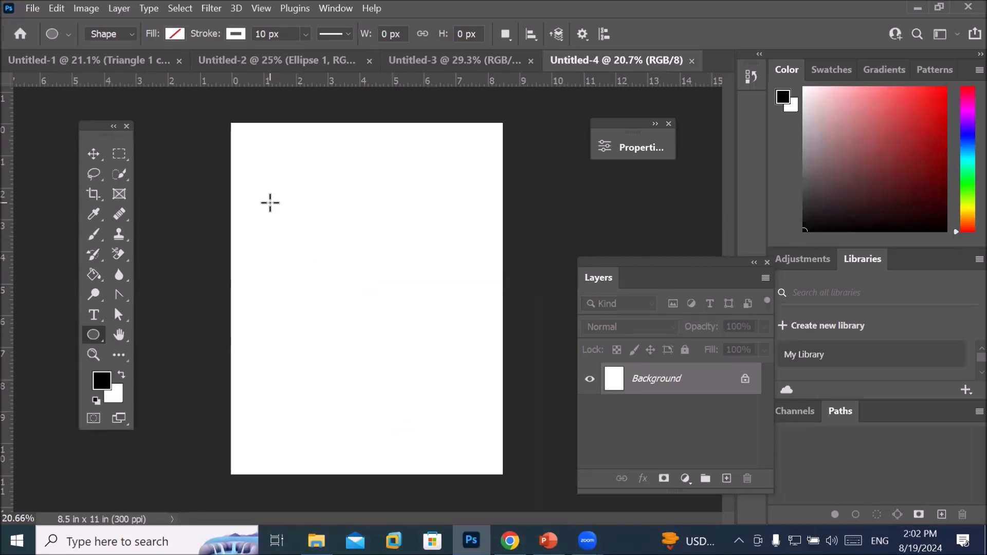
# Step: Draw a circle about 755 px in diameter in the page's upper left area and fill it with the recently used dark green
pyautogui.moveTo(282, 225); pyautogui.dragTo(364, 308)
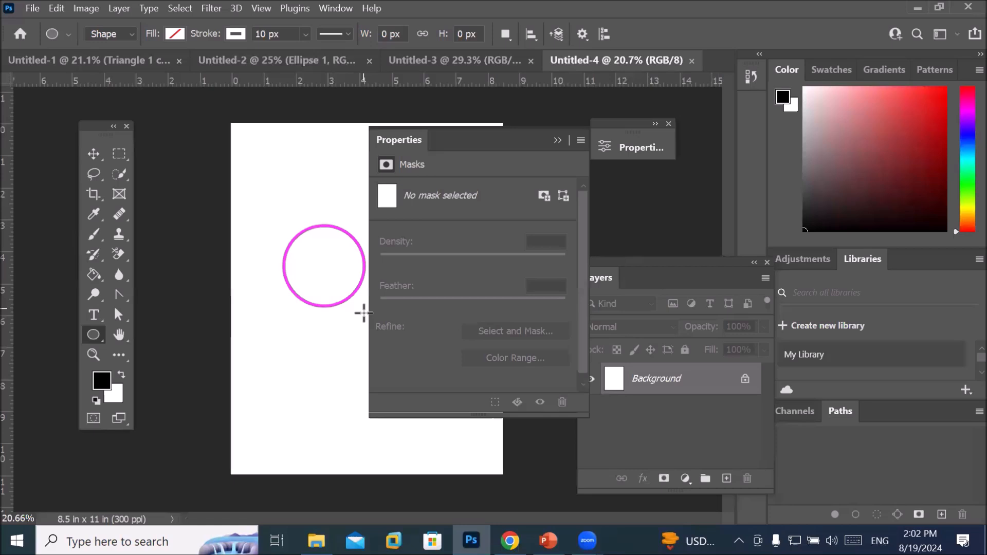
pyautogui.click(557, 139)
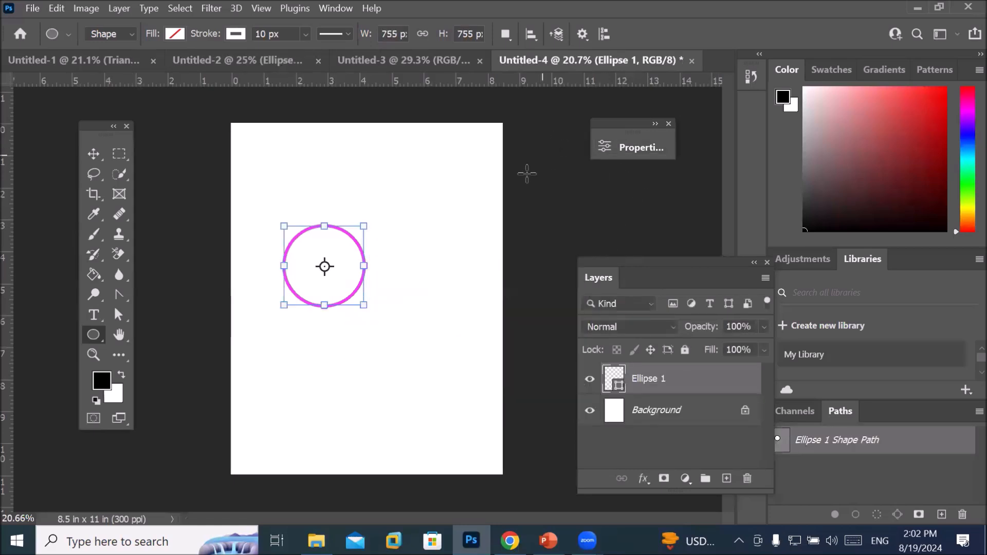
pyautogui.click(173, 33)
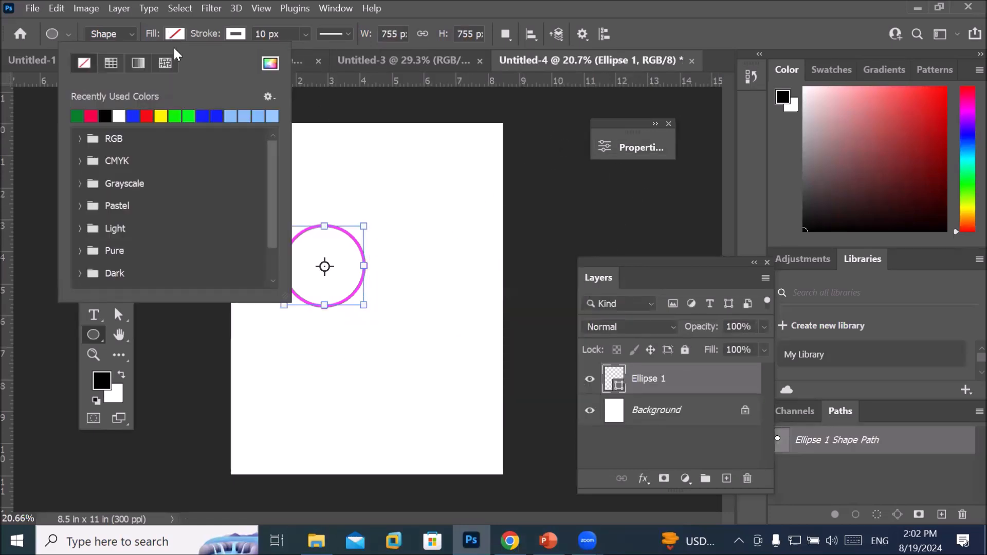
pyautogui.click(77, 116)
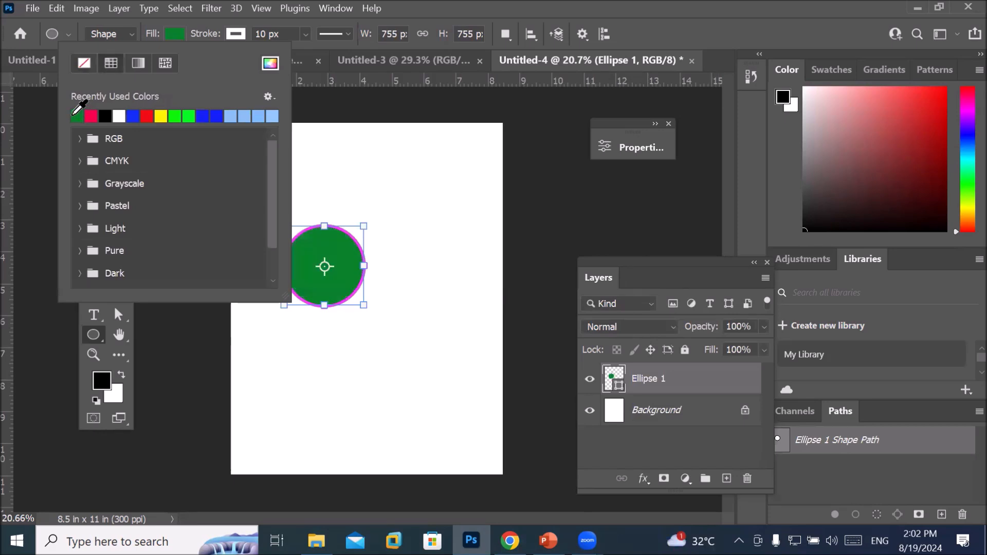
# Step: Remove the green circle's stroke and return to the Move tool
pyautogui.click(226, 33)
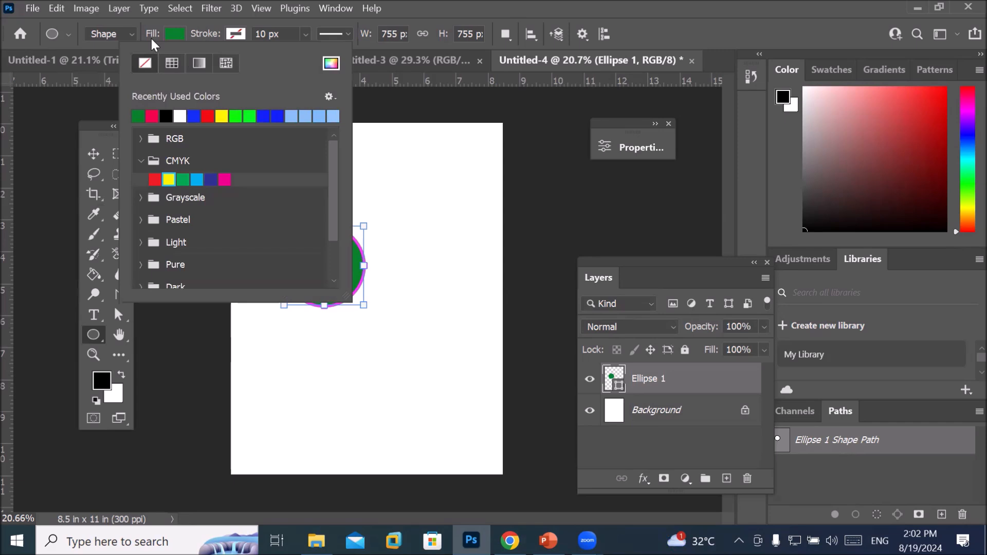
pyautogui.click(132, 34)
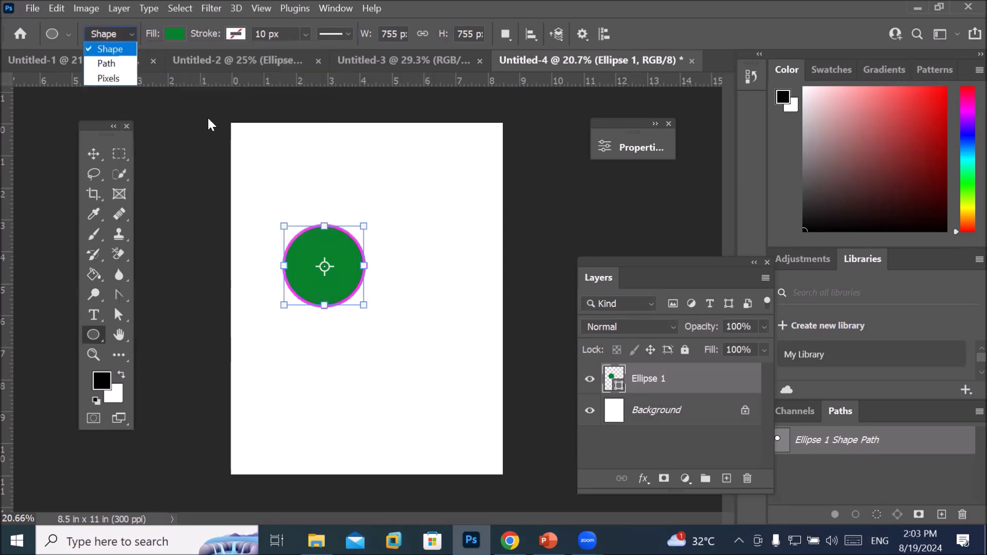
pyautogui.click(87, 149)
pyautogui.click(92, 152)
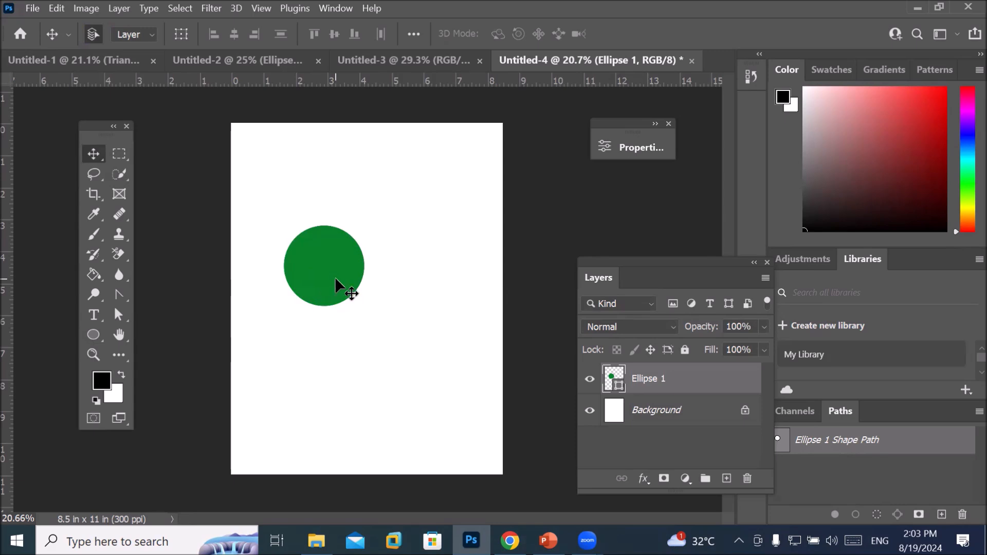
# Step: Duplicate the green circle so the copy overlaps its right part, and delete the copy
pyautogui.moveTo(335, 279); pyautogui.dragTo(393, 279)
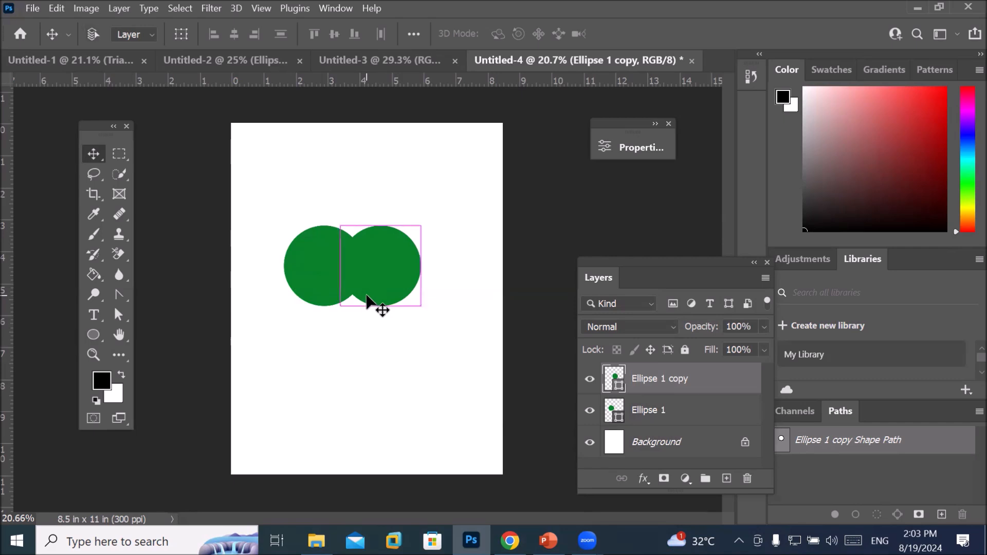
pyautogui.press('Delete')
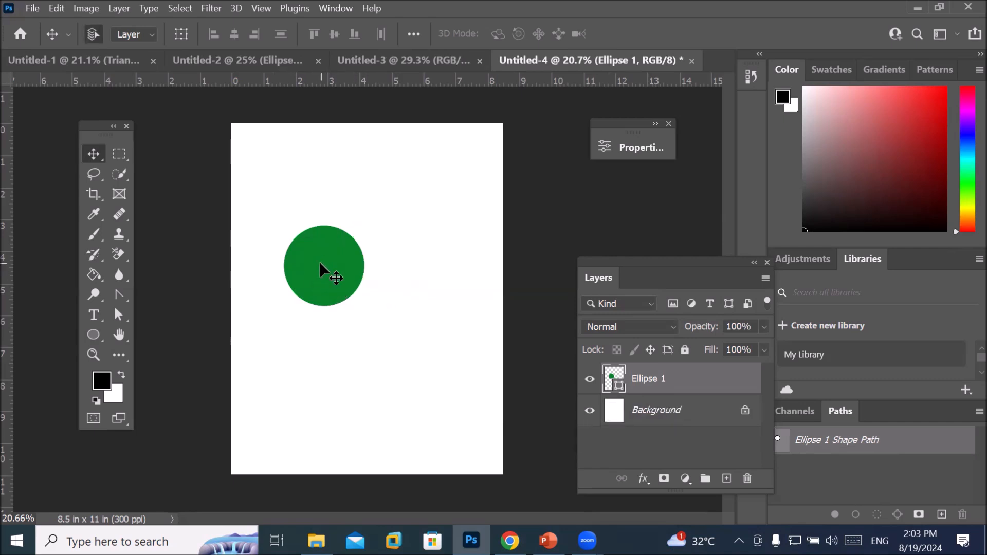
# Step: Intersect the green circle with a second ellipse about 748 x 771 px overlapping its right part, using Intersect Shape Areas, and deselect the shape
pyautogui.click(93, 335)
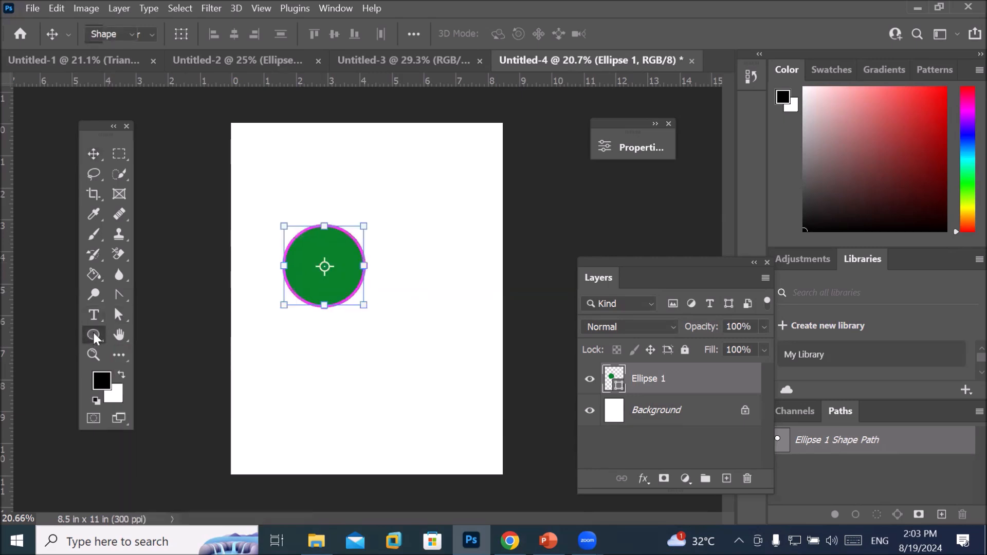
pyautogui.click(507, 38)
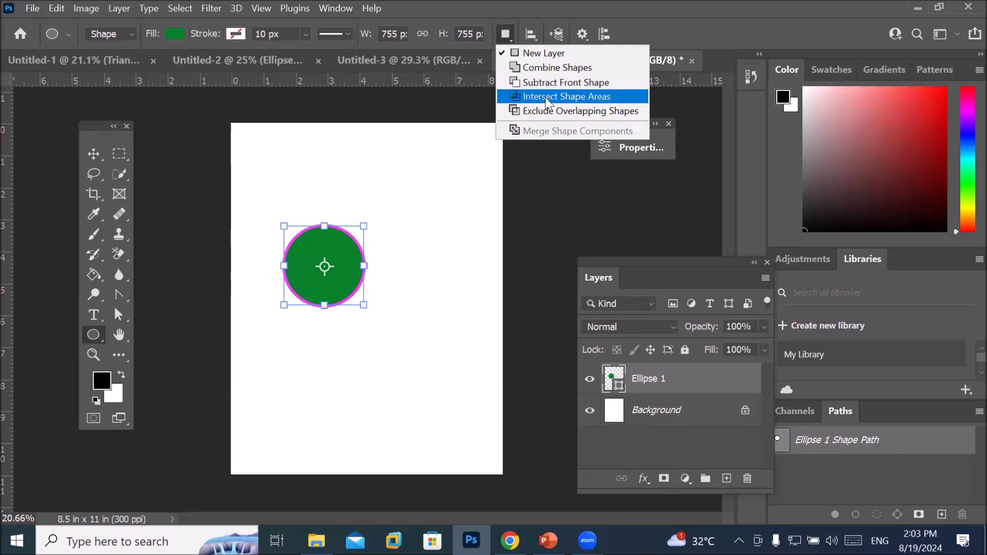
pyautogui.click(615, 96)
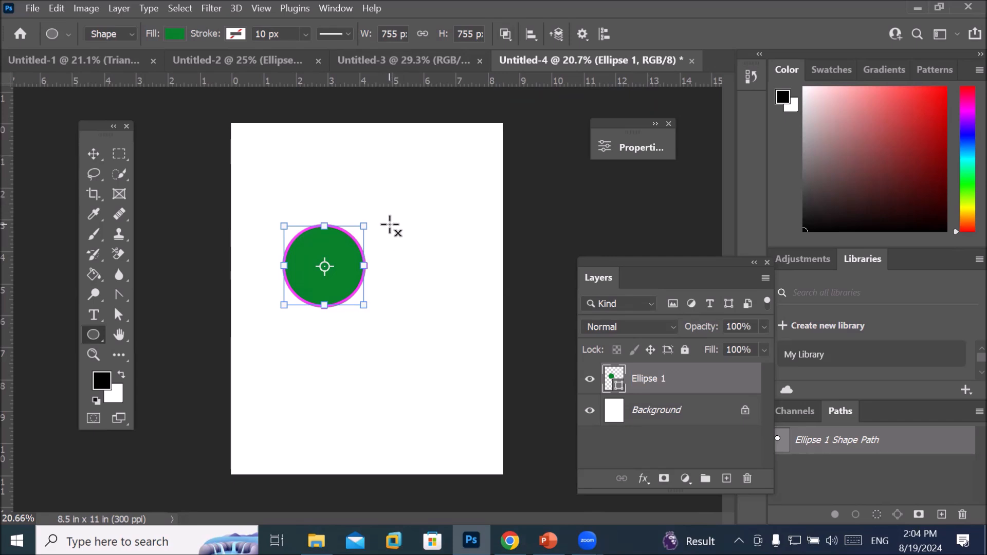
pyautogui.moveTo(389, 226); pyautogui.dragTo(467, 308)
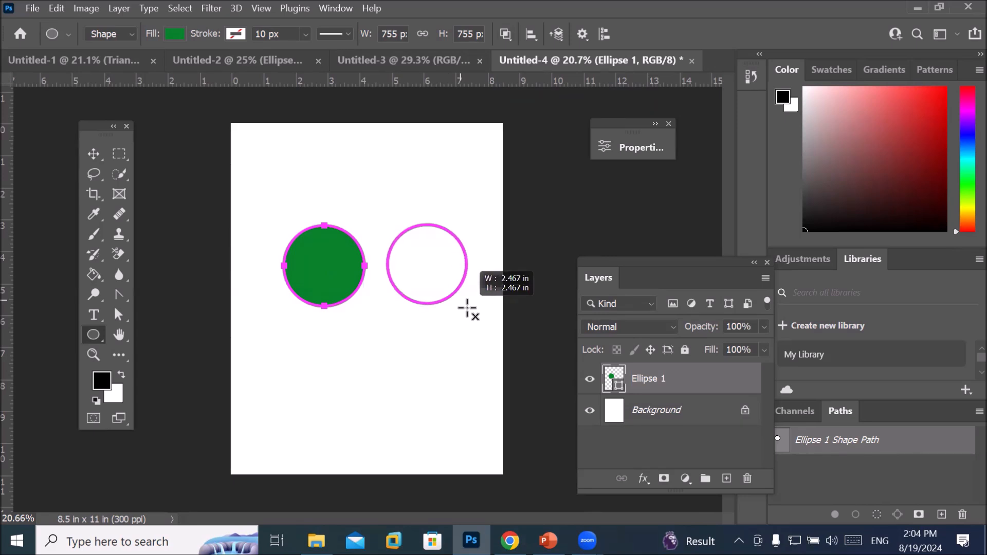
pyautogui.moveTo(466, 308); pyautogui.dragTo(412, 306)
pyautogui.moveTo(413, 305)
pyautogui.mouseDown()
pyautogui.moveTo(425, 307)
pyautogui.moveTo(416, 304)
pyautogui.mouseUp()
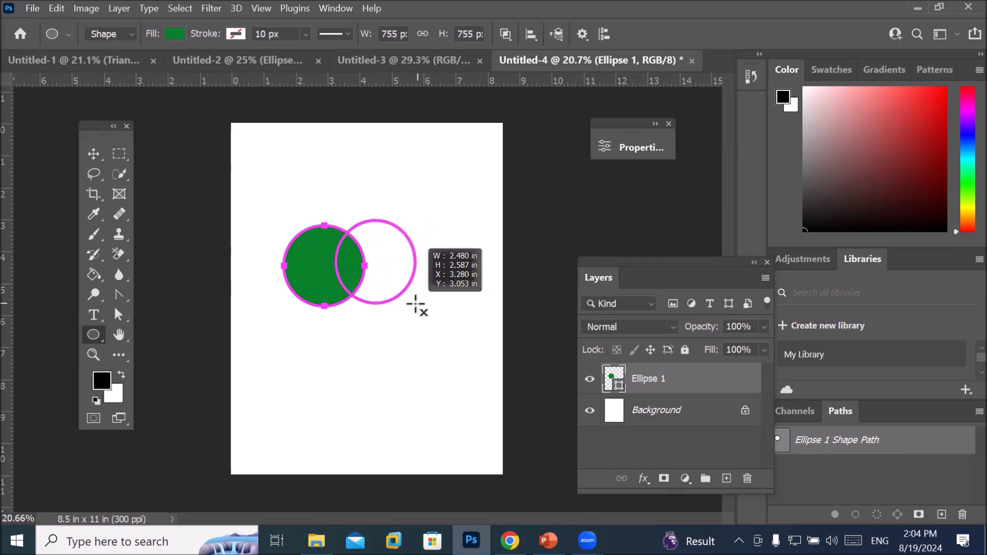
pyautogui.moveTo(415, 304); pyautogui.dragTo(416, 305)
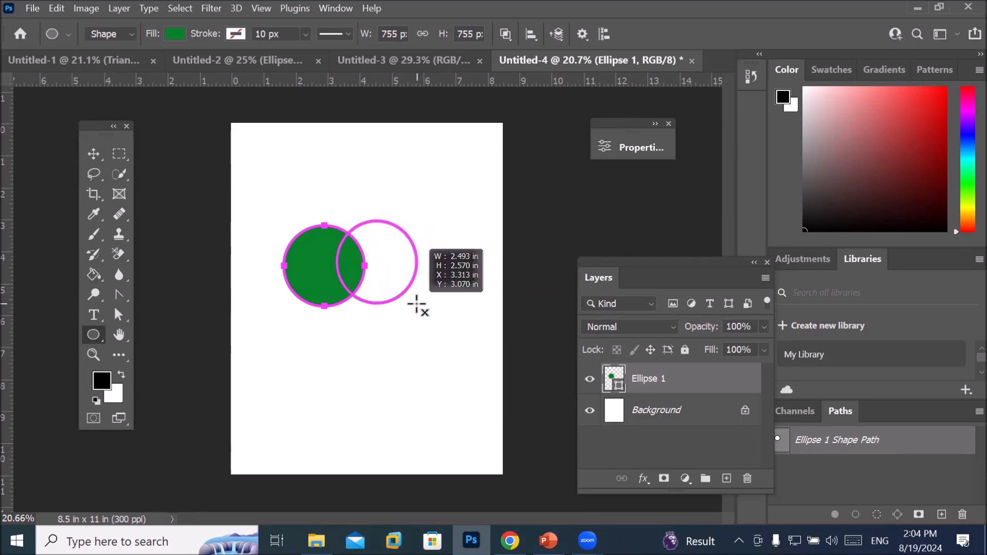
pyautogui.moveTo(416, 305); pyautogui.dragTo(416, 304)
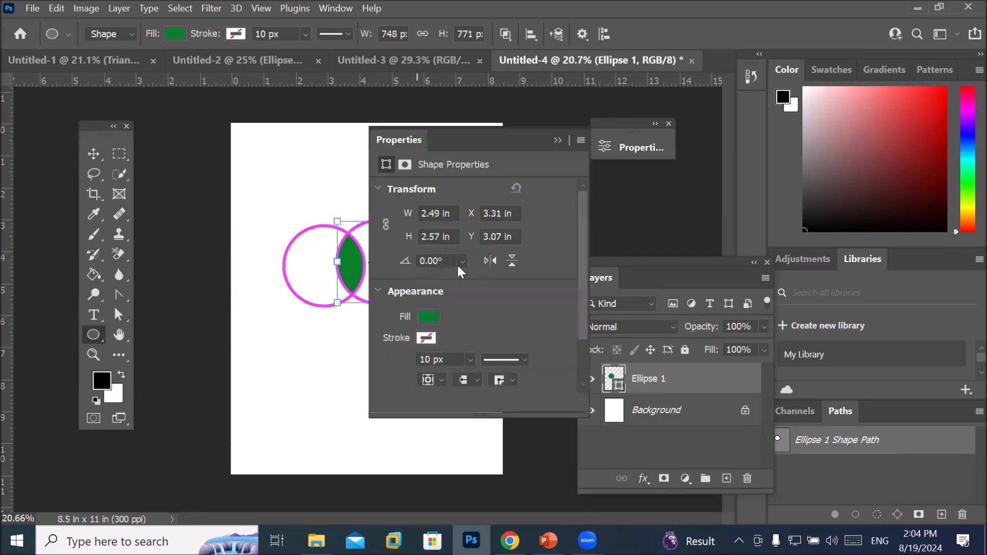
pyautogui.click(558, 140)
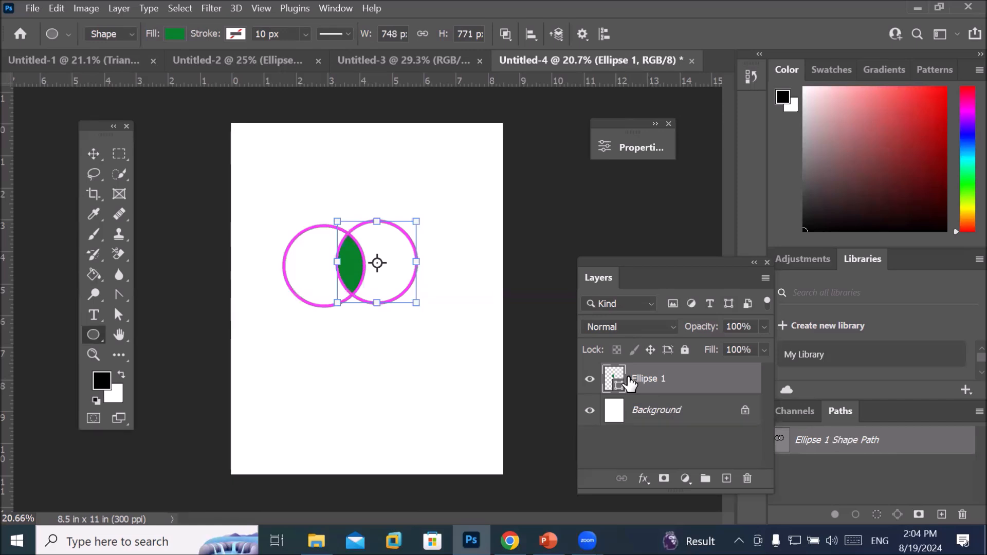
pyautogui.click(639, 416)
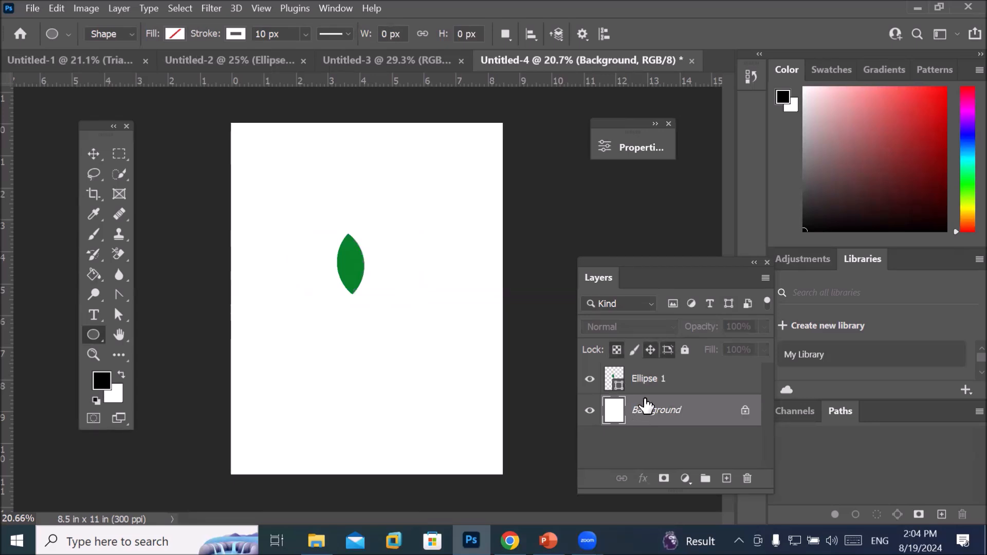
# Step: Move the green leaf down to the lower middle of the page and hide its layer
pyautogui.click(505, 34)
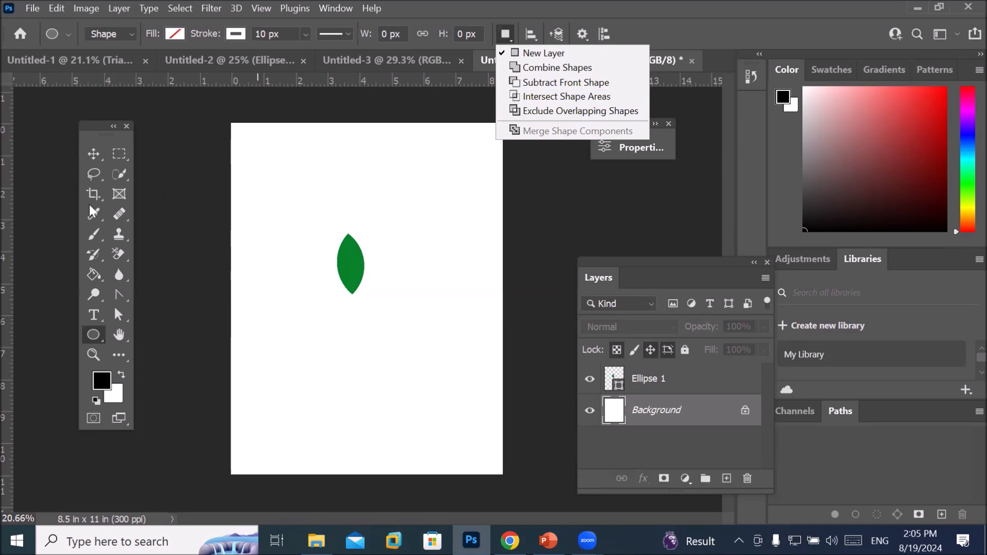
pyautogui.click(677, 389)
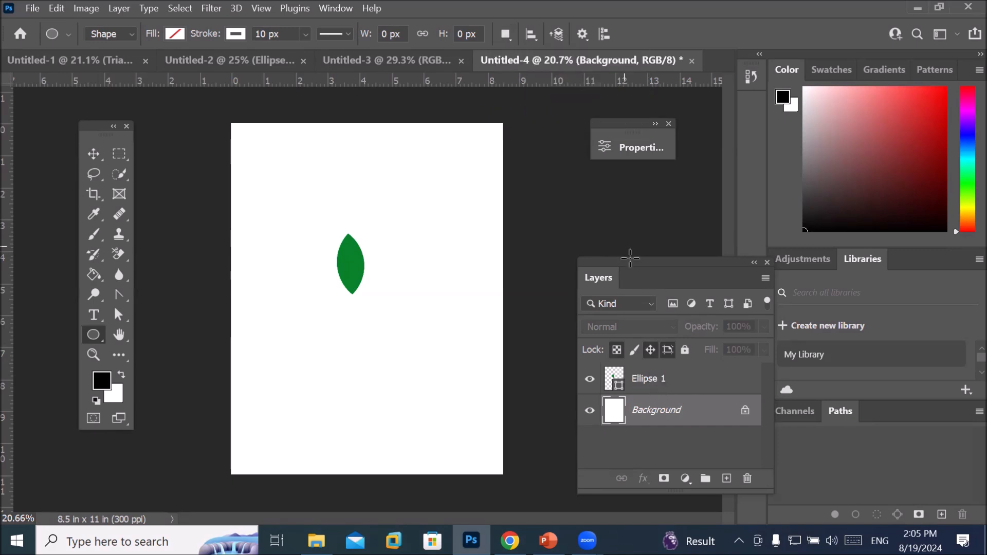
pyautogui.moveTo(633, 262); pyautogui.dragTo(557, 205)
pyautogui.click(547, 321)
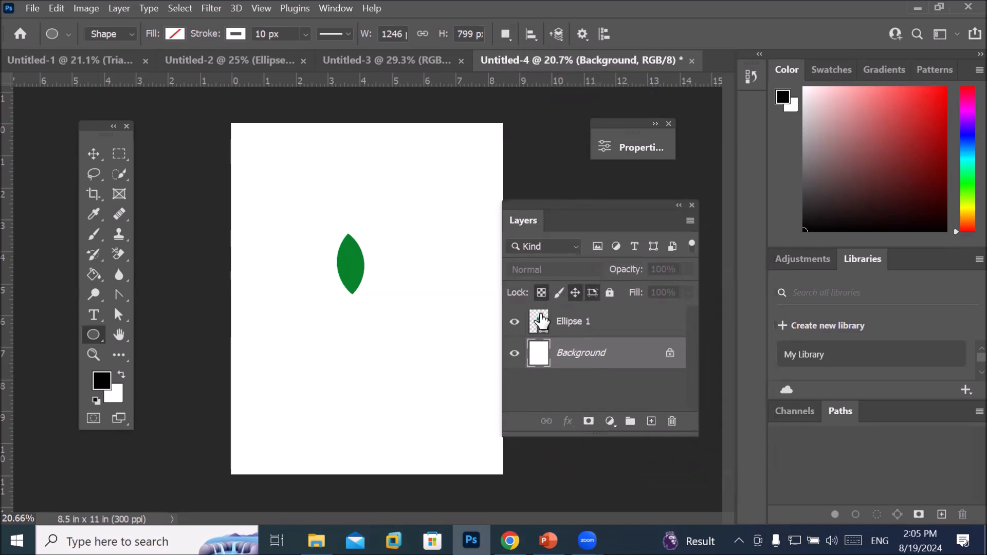
pyautogui.click(92, 153)
pyautogui.moveTo(351, 280); pyautogui.dragTo(366, 408)
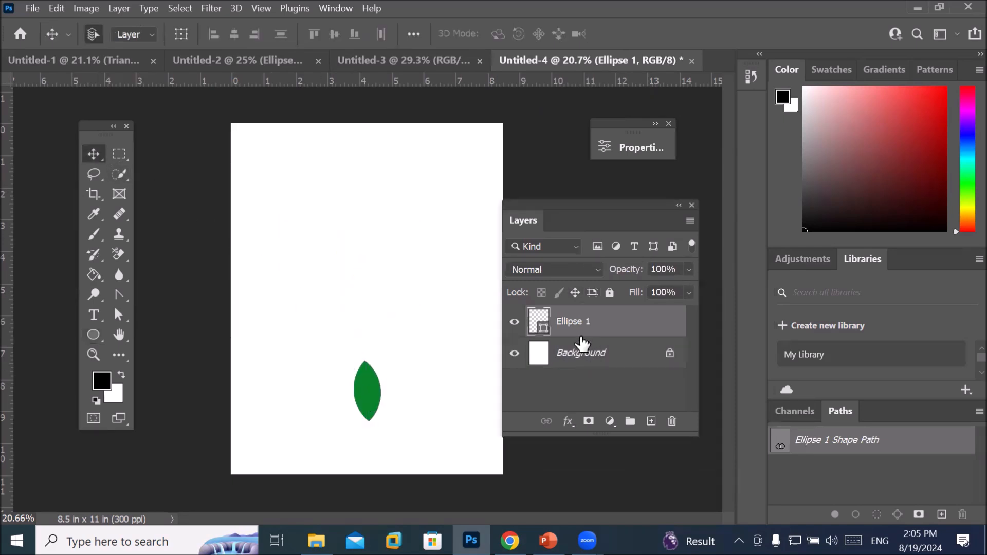
pyautogui.click(514, 324)
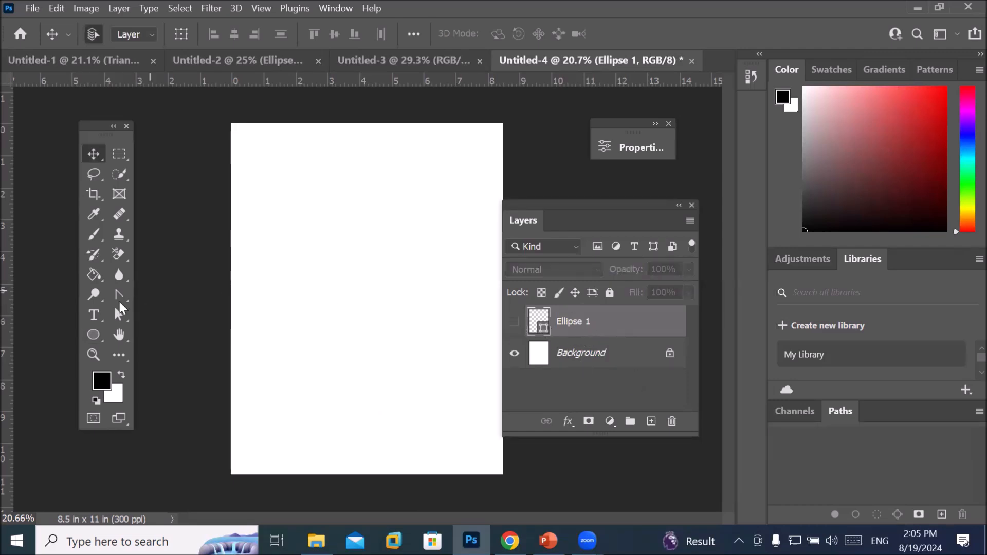
# Step: Draw a new green circle about 750 px in diameter in the page's upper left area
pyautogui.click(94, 335)
pyautogui.moveTo(282, 183); pyautogui.dragTo(363, 287)
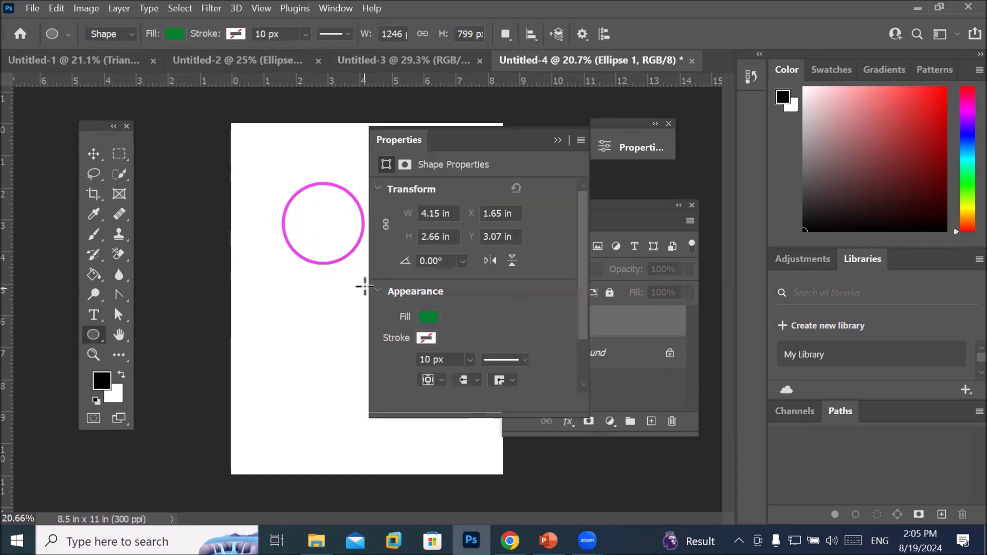
pyautogui.click(561, 141)
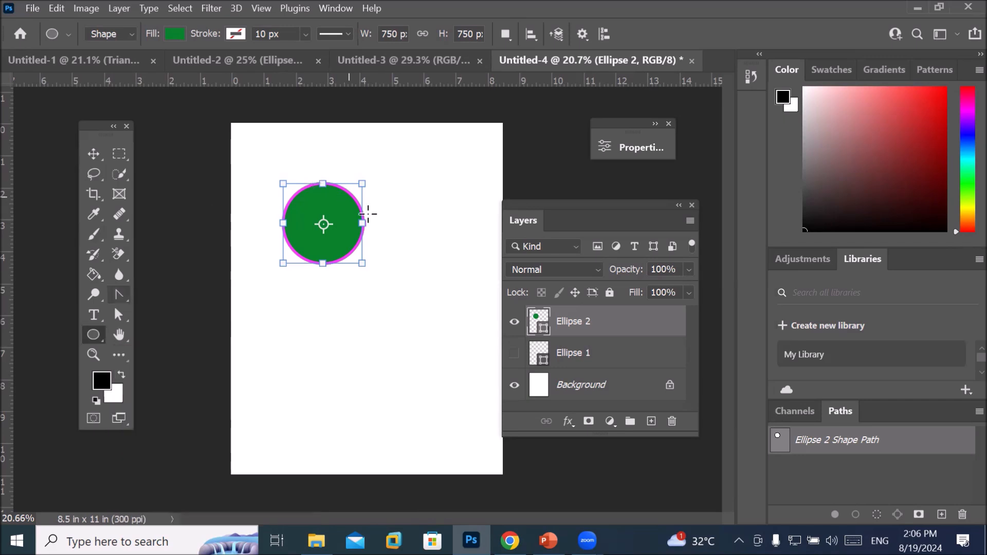
# Step: Add a second circle about 726 px in diameter over the first one's right part, using Exclude Overlapping Shapes, and deselect the shape
pyautogui.click(505, 34)
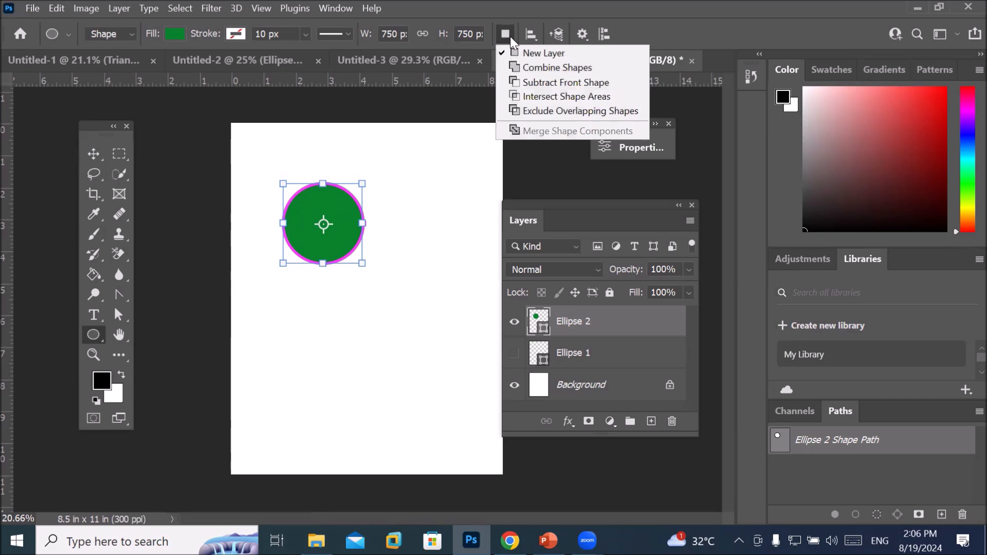
pyautogui.click(547, 112)
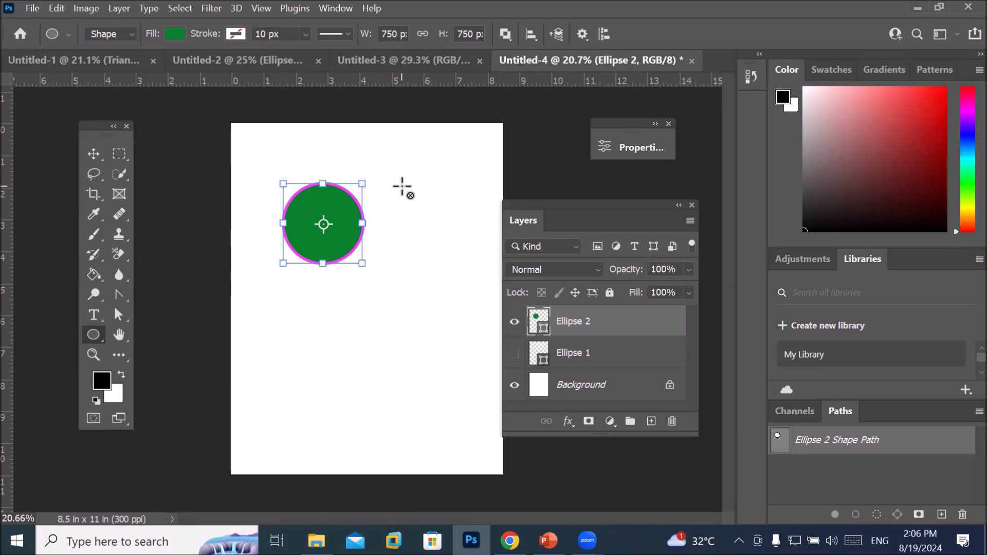
pyautogui.moveTo(400, 185); pyautogui.dragTo(473, 268)
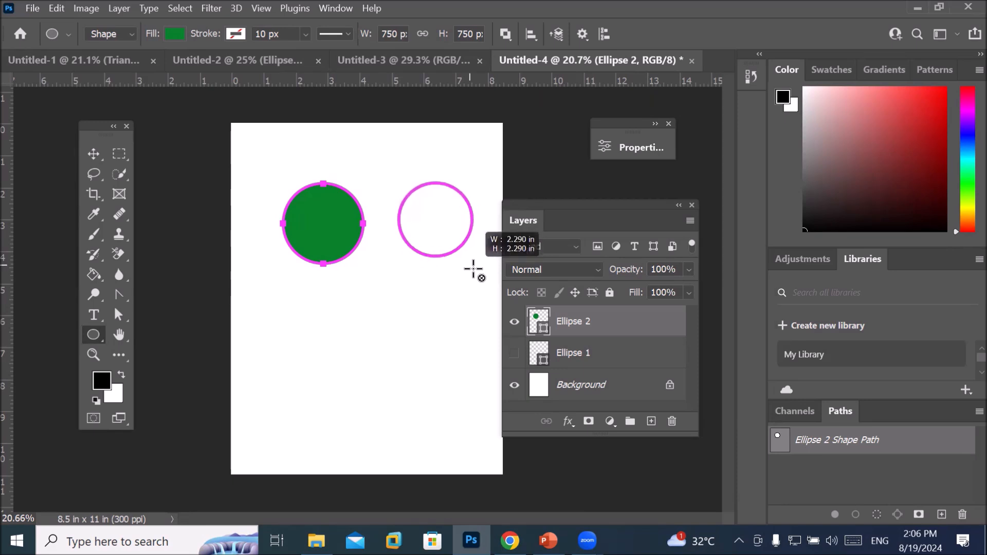
pyautogui.moveTo(473, 268); pyautogui.dragTo(418, 267)
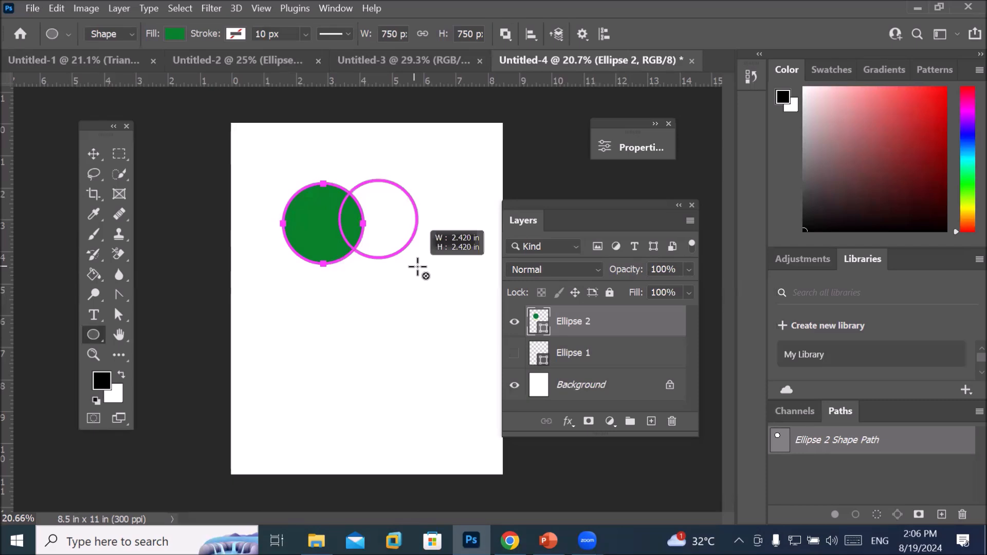
pyautogui.moveTo(417, 267); pyautogui.dragTo(417, 268)
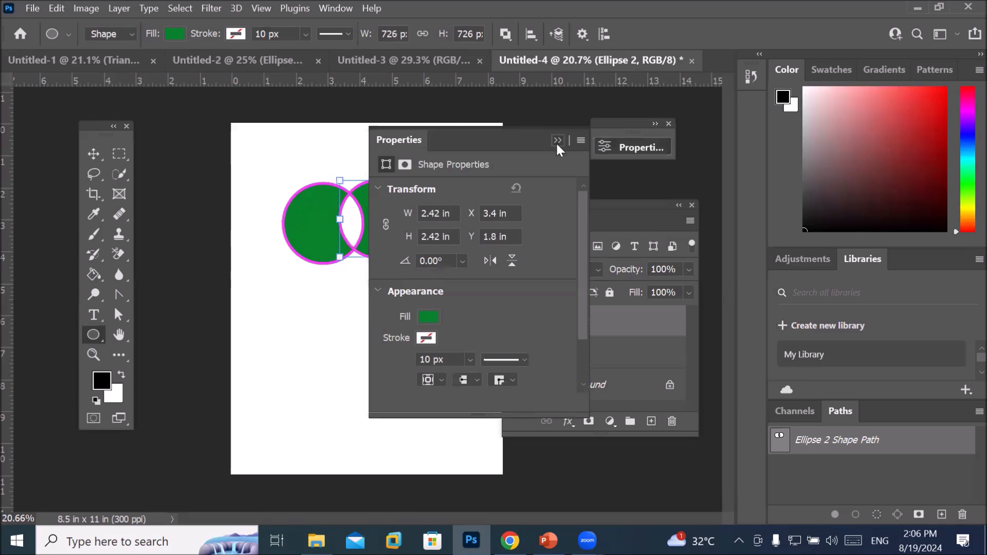
pyautogui.click(557, 140)
pyautogui.moveTo(575, 359); pyautogui.dragTo(571, 382)
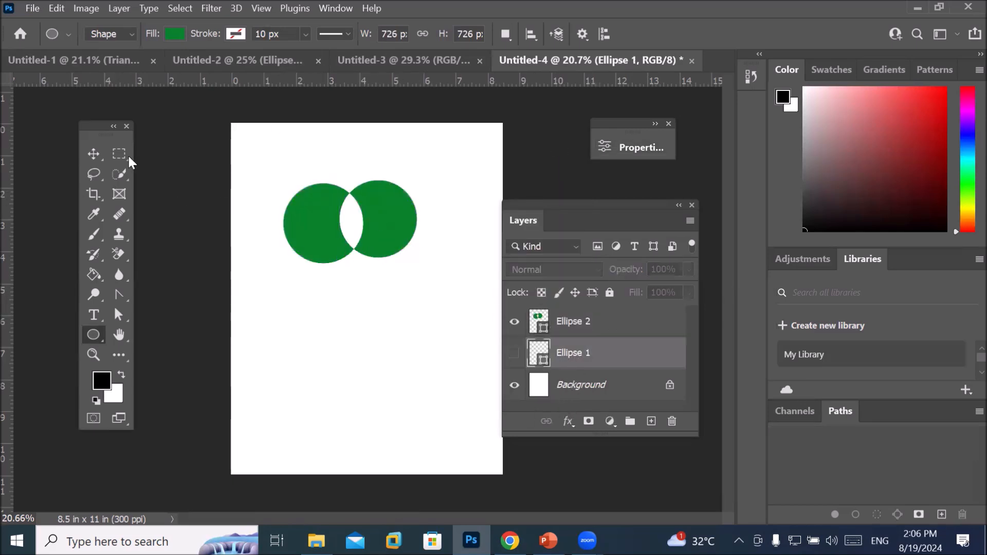
# Step: Shift the green circle pair slightly down and right, show the leaf layer again and move the leaf up just below the circles
pyautogui.click(93, 153)
pyautogui.click(322, 224)
pyautogui.moveTo(321, 224); pyautogui.dragTo(308, 251)
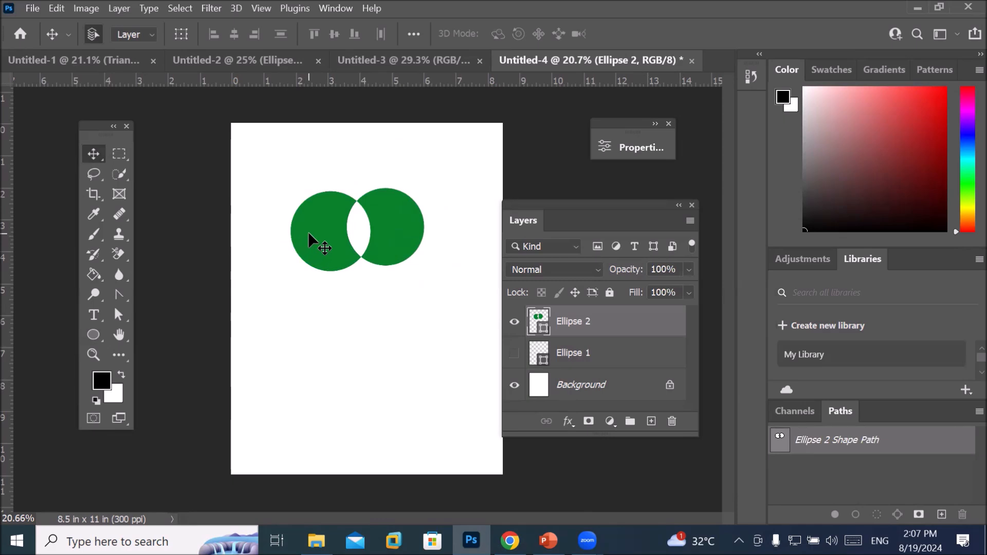
pyautogui.click(514, 355)
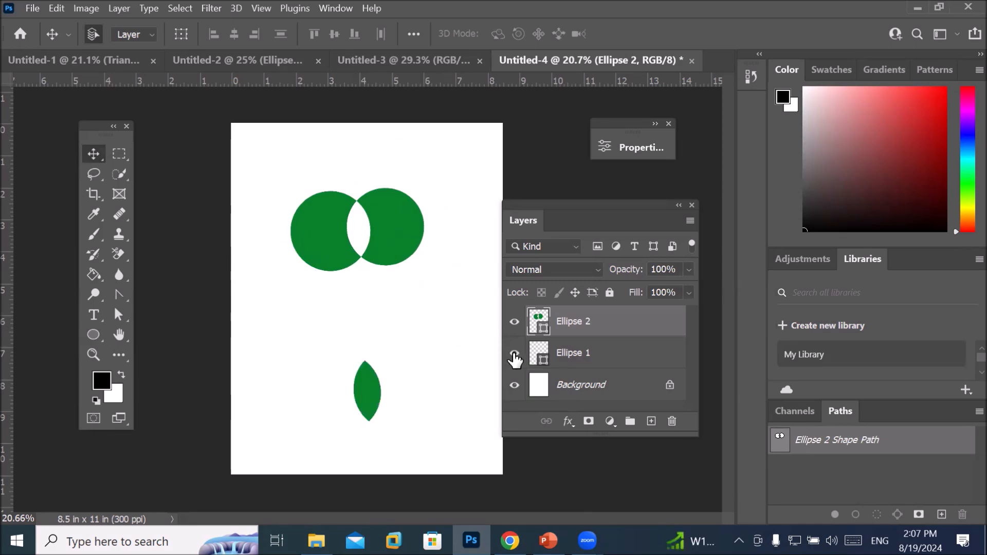
pyautogui.moveTo(373, 389); pyautogui.dragTo(377, 324)
pyautogui.click(382, 391)
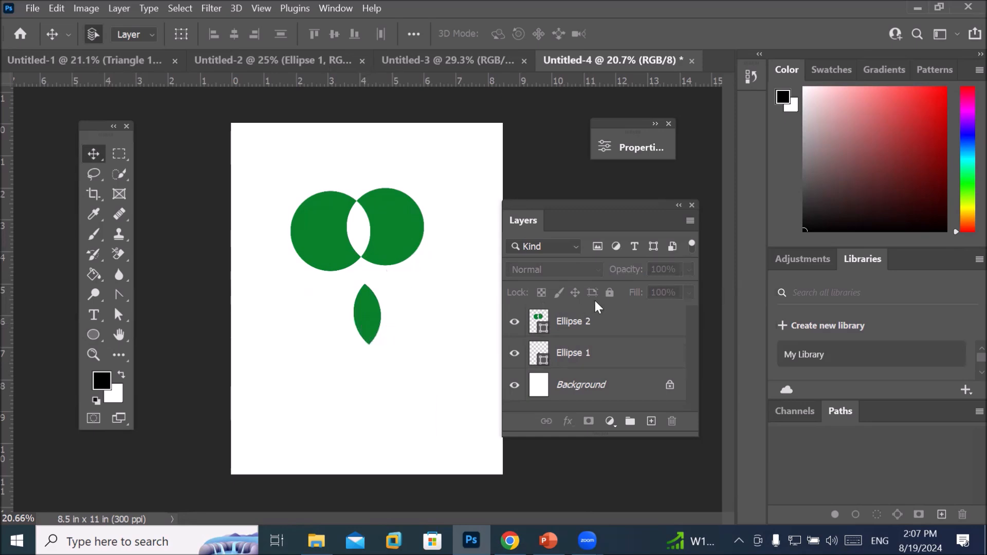
# Step: Fill the overlapping circle pair with the recently used red and give it a blue stroke 34.70 px wide
pyautogui.click(563, 321)
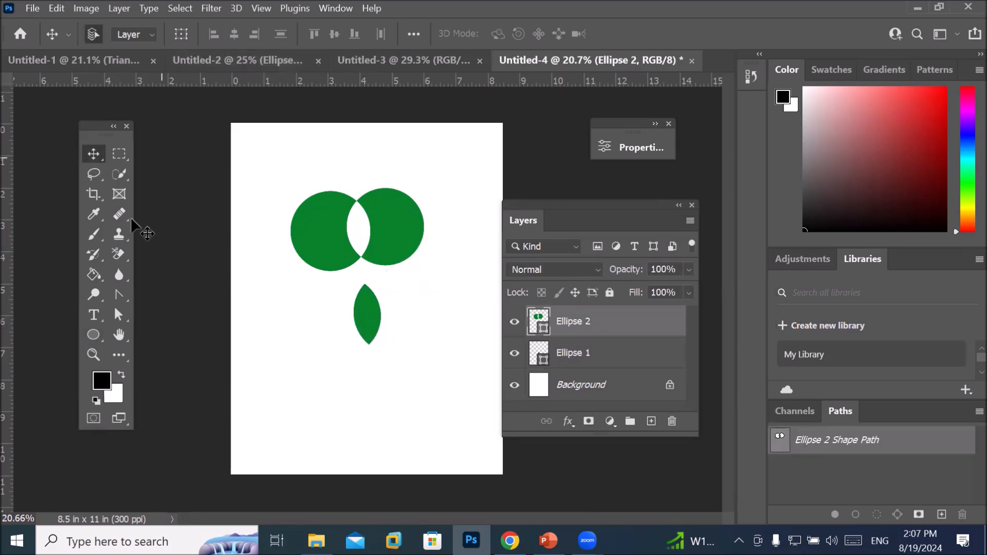
pyautogui.click(93, 334)
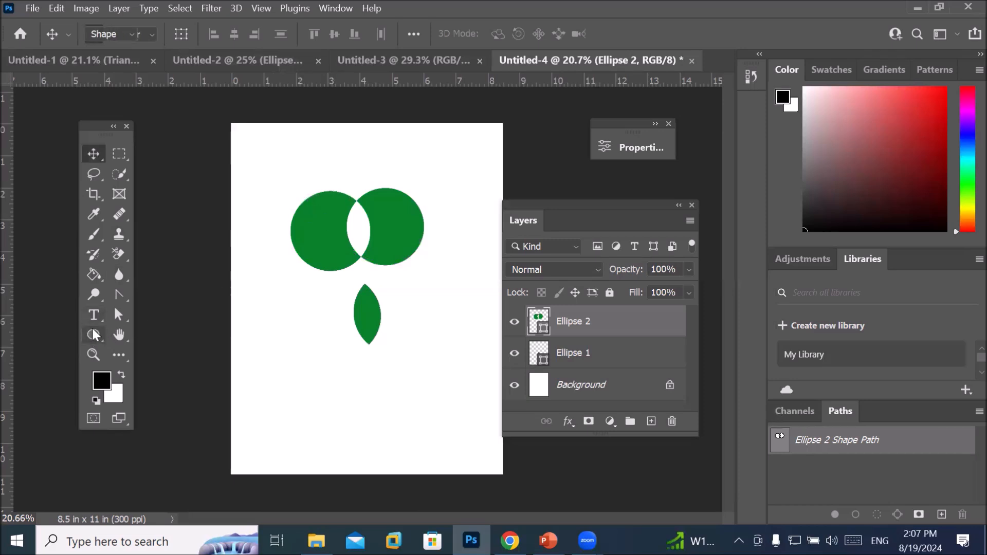
pyautogui.click(176, 35)
pyautogui.click(147, 114)
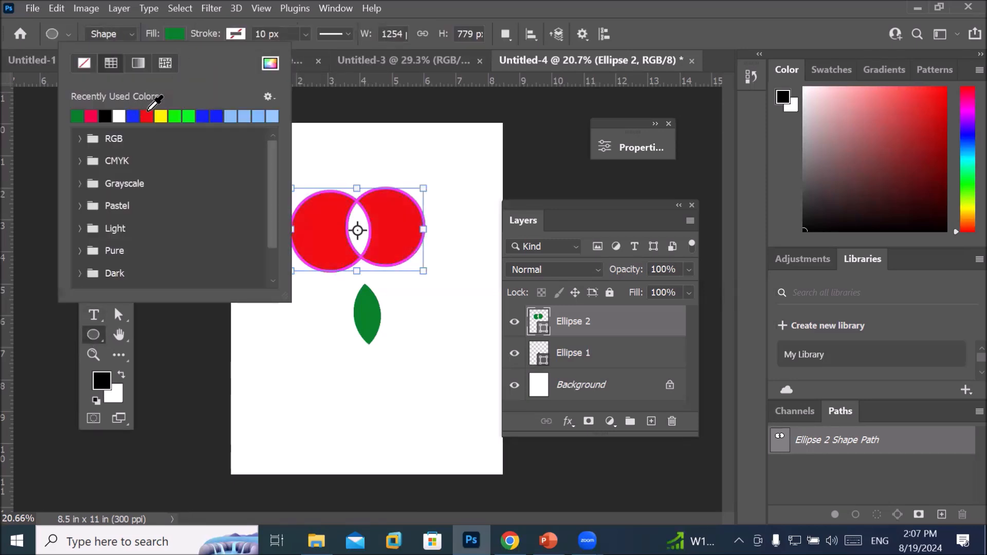
pyautogui.click(237, 34)
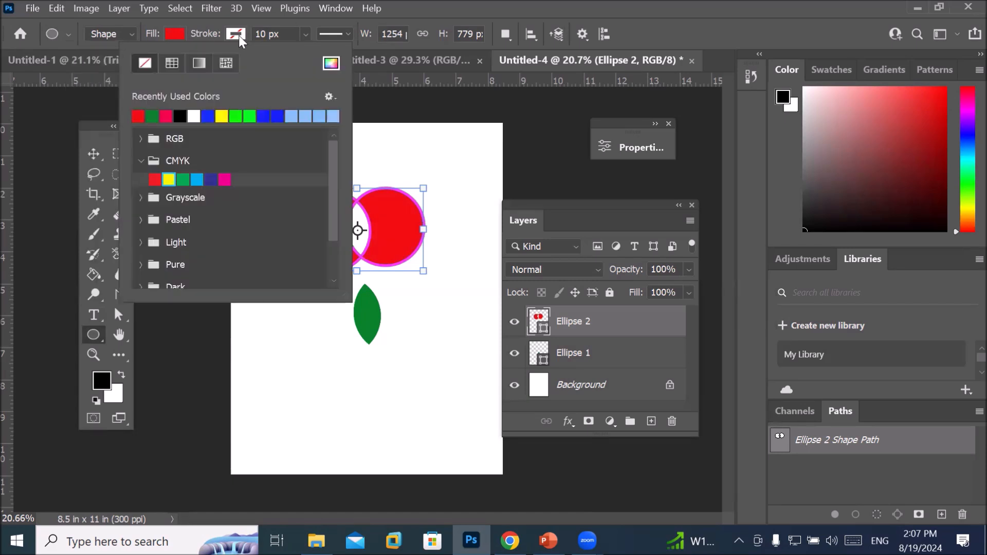
pyautogui.click(263, 115)
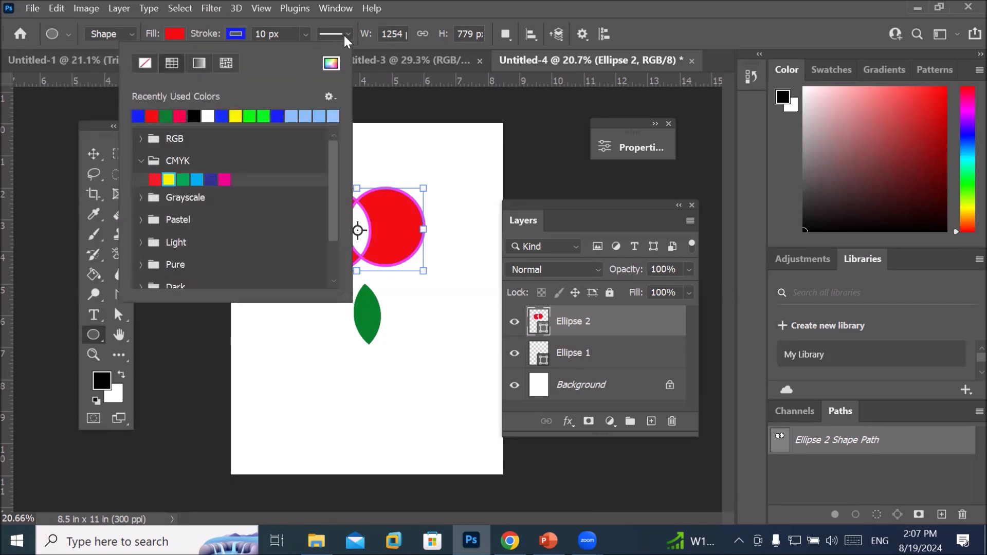
pyautogui.click(305, 34)
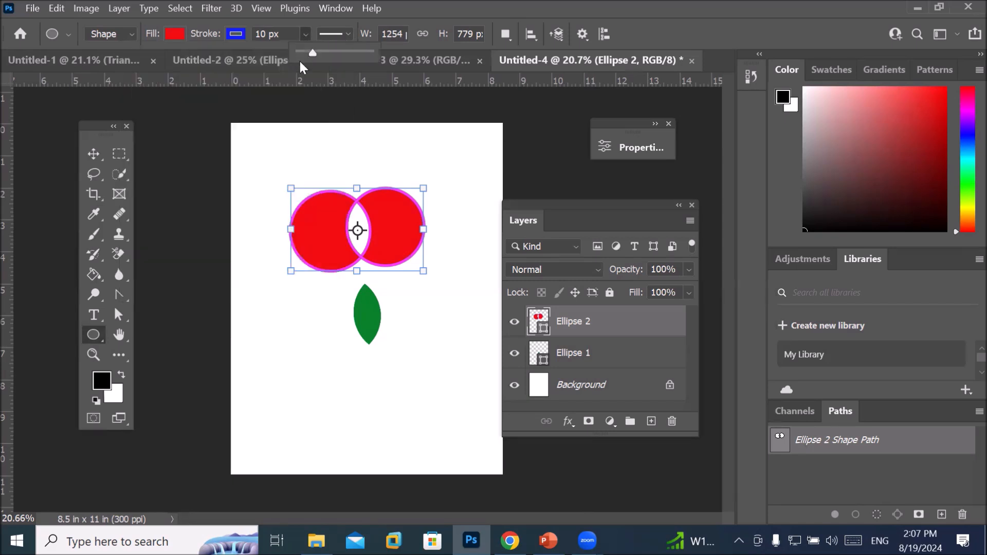
pyautogui.moveTo(310, 51); pyautogui.dragTo(315, 53)
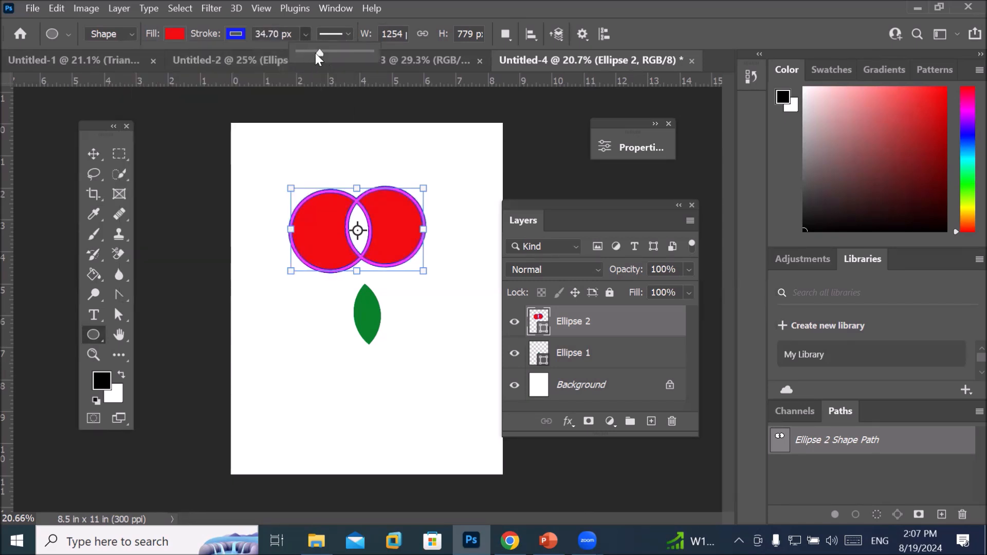
# Step: Move the red circle pair down over the green leaf so the leaf shows through the pair's central opening
pyautogui.click(94, 155)
pyautogui.scroll(3, 360, 226)
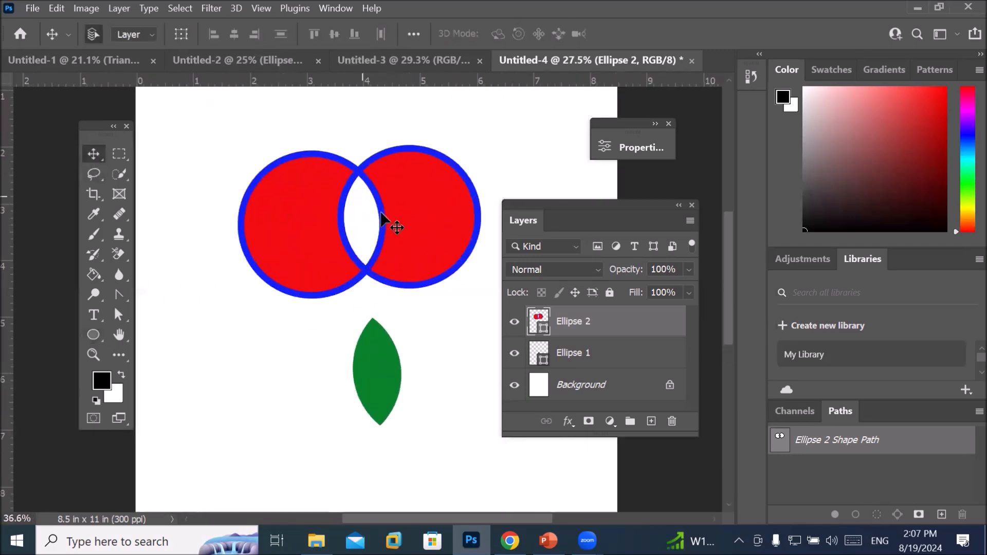
pyautogui.scroll(2, 382, 215)
pyautogui.scroll(-2, 380, 206)
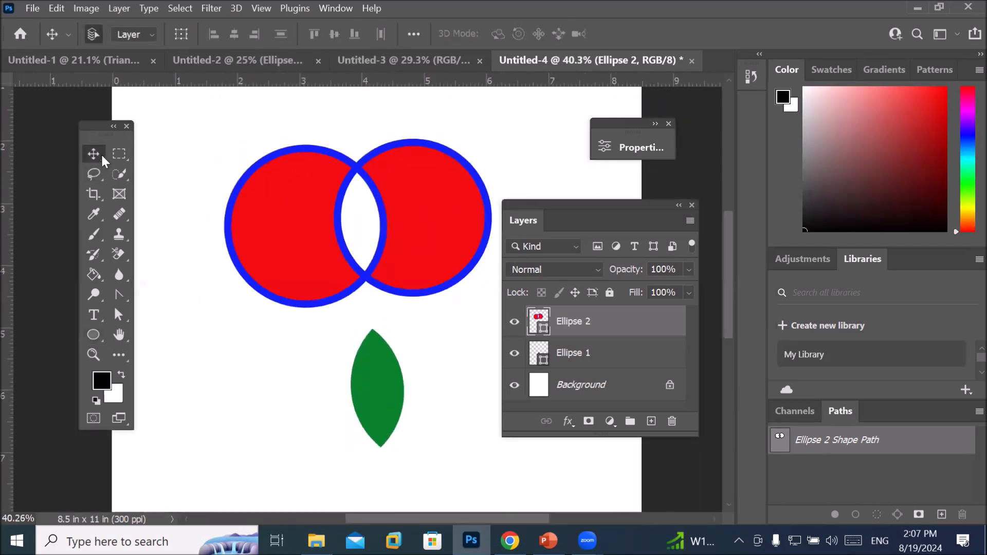
pyautogui.moveTo(396, 251); pyautogui.dragTo(404, 368)
pyautogui.scroll(3, 399, 449)
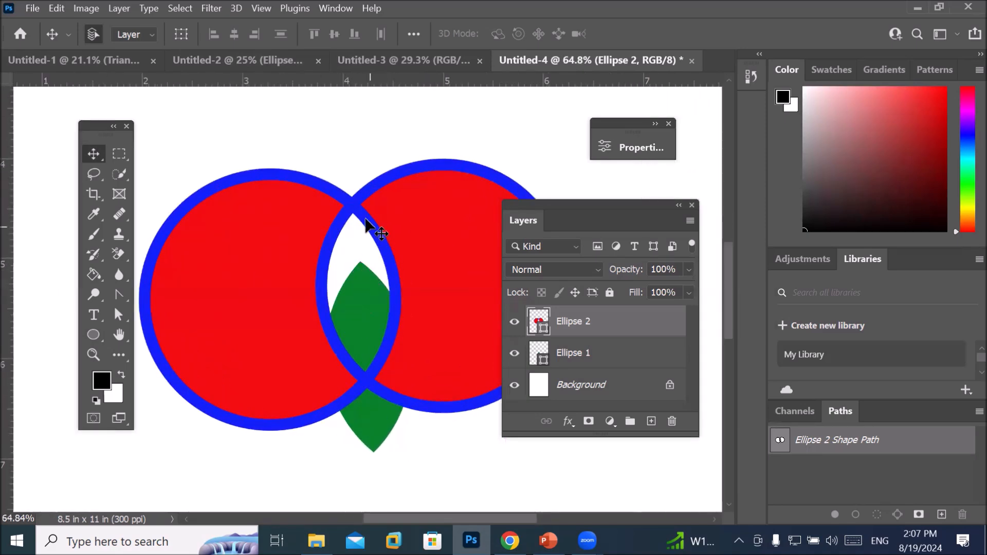
# Step: Move the red circle pair up until it sits clear above the green leaf
pyautogui.scroll(-4, 381, 282)
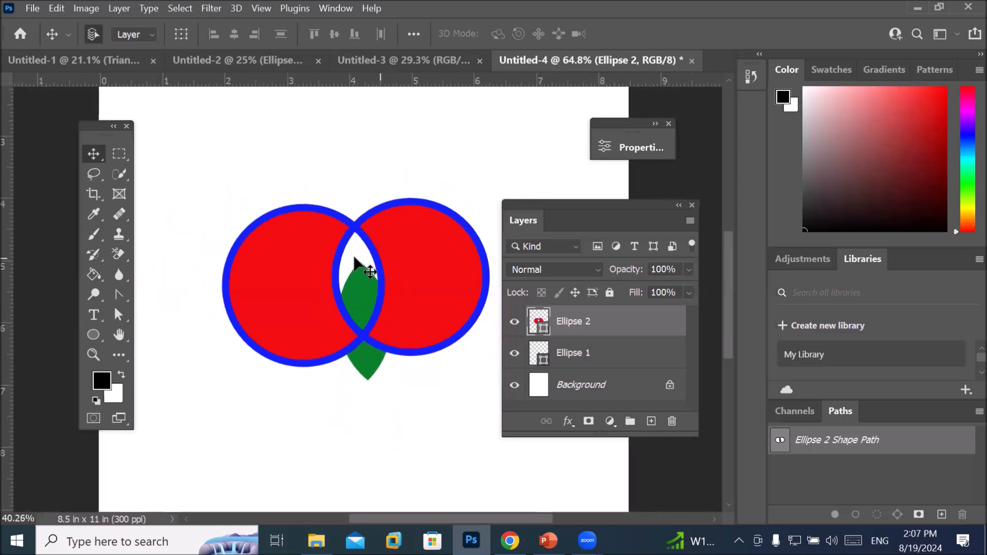
pyautogui.moveTo(383, 250); pyautogui.dragTo(382, 188)
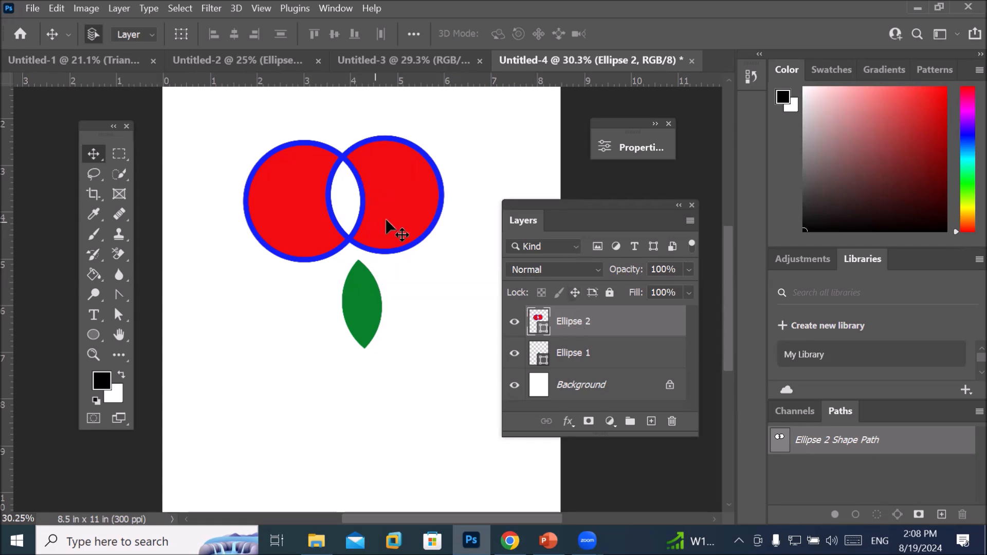
pyautogui.click(513, 322)
pyautogui.click(513, 324)
# Step: Activate the Polygon tool and merge the red circle pair's shape components, accepting the conversion to a regular path
pyautogui.click(90, 335)
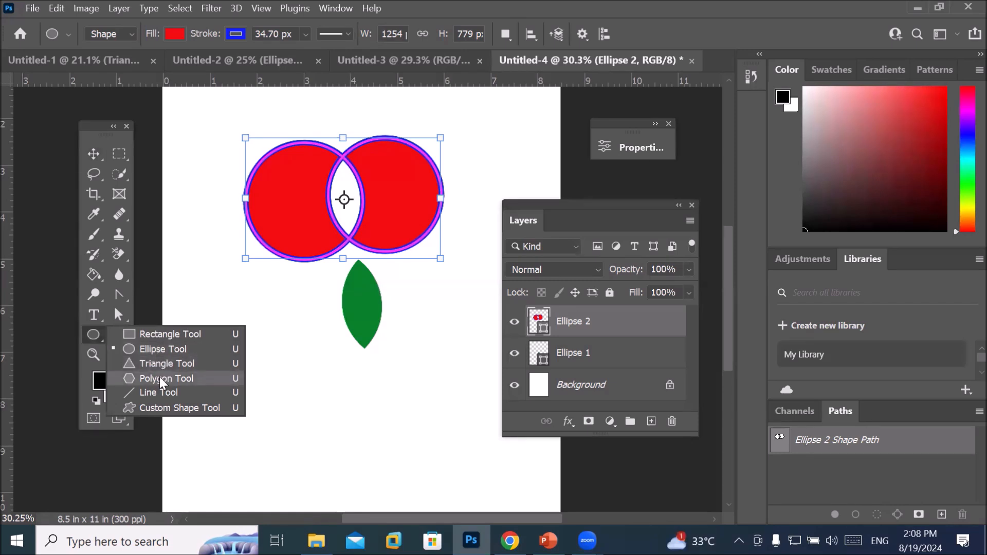
pyautogui.press('Escape')
pyautogui.hotkey('shift', 'u')
pyautogui.hotkey('shift', 'u')
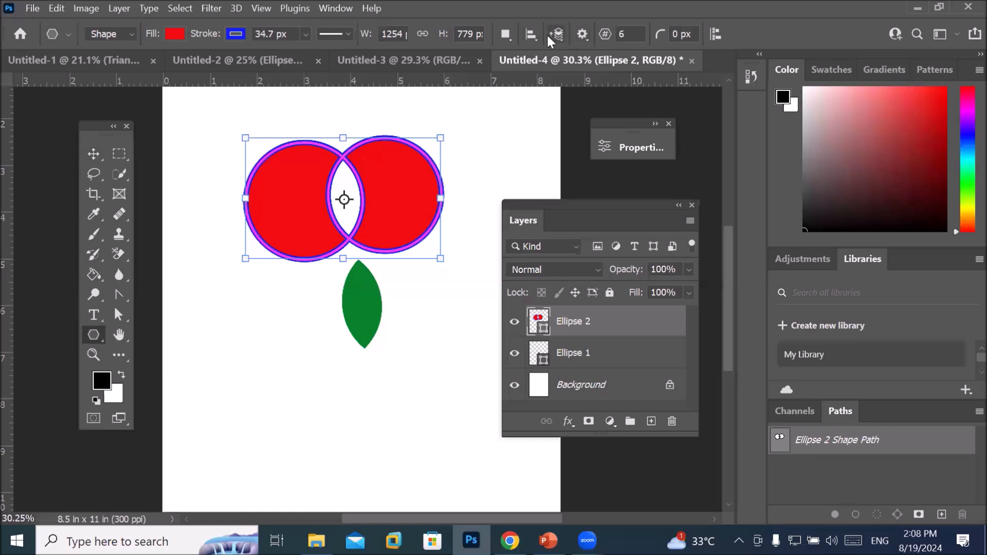
pyautogui.click(507, 35)
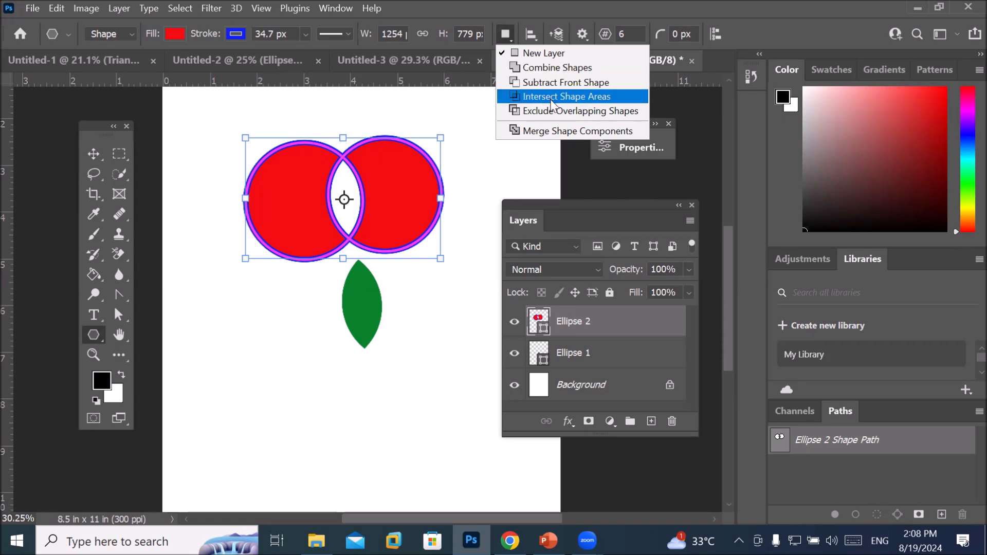
pyautogui.click(552, 137)
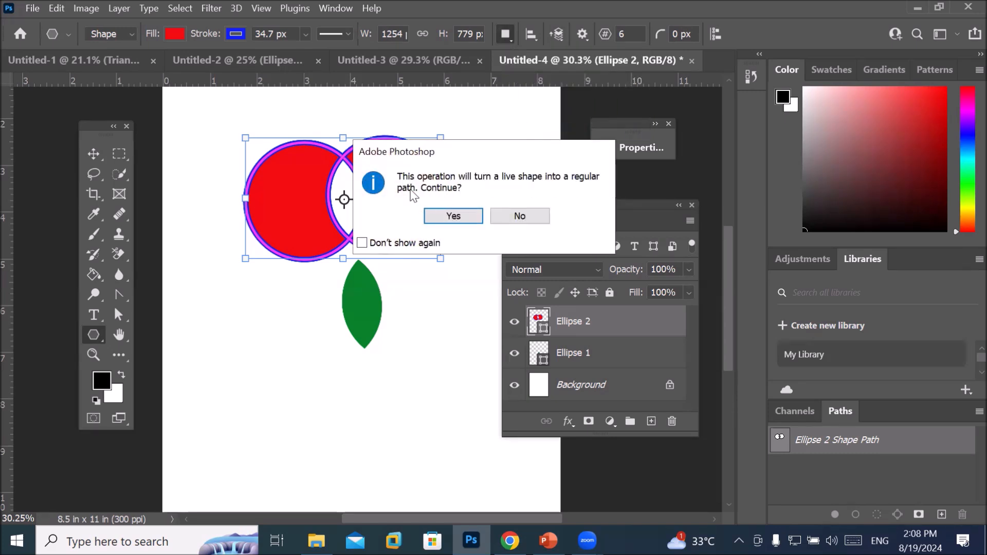
pyautogui.click(453, 215)
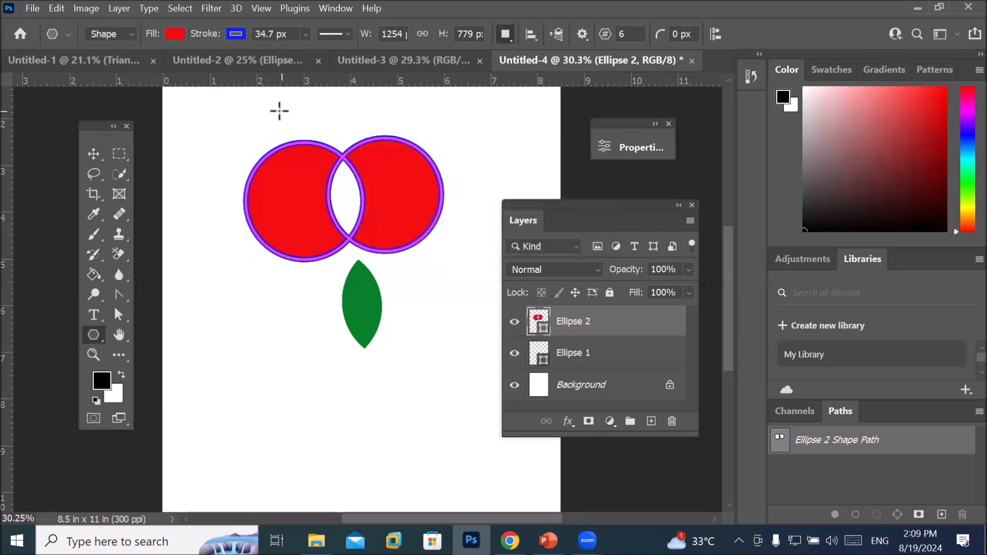
# Step: Draw a hexagon about 777 by 483 px as a new layer over the top of the red circle pair
pyautogui.moveTo(280, 109); pyautogui.dragTo(401, 185)
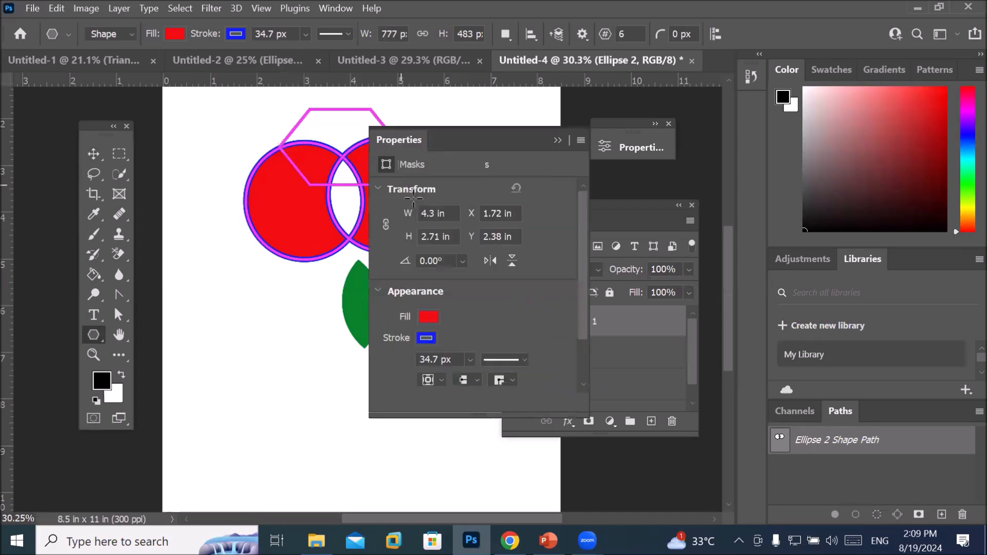
pyautogui.click(557, 141)
pyautogui.click(95, 154)
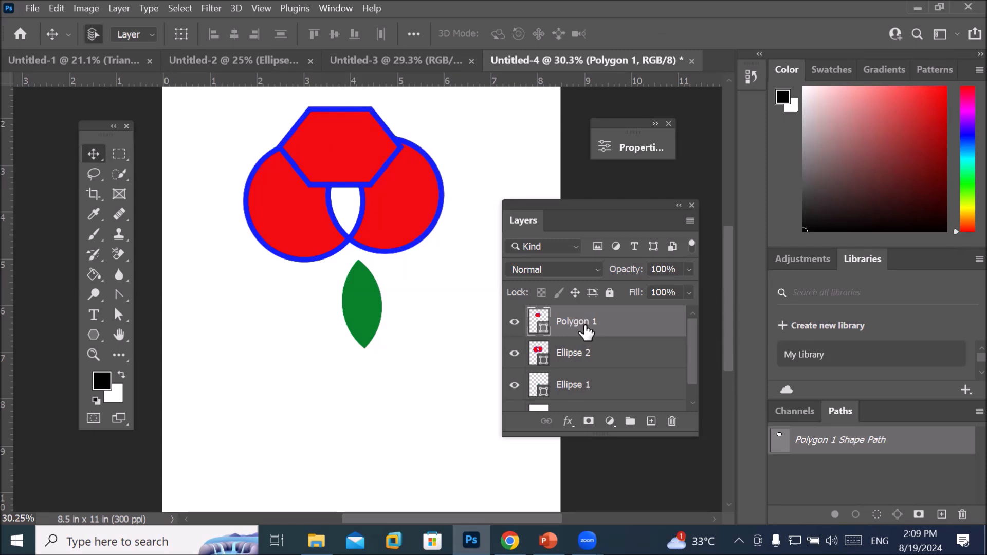
# Step: Delete the separate hexagon layer
pyautogui.click(574, 360)
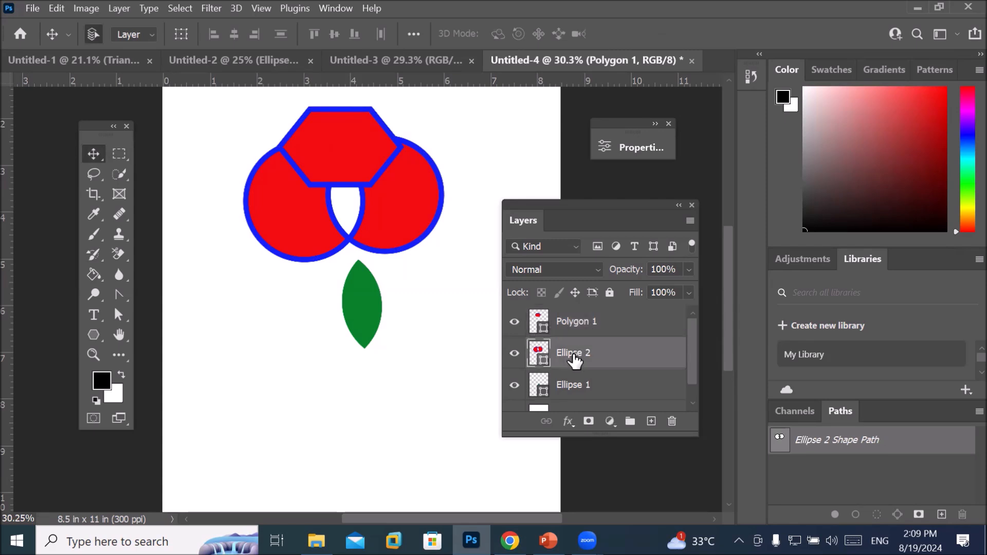
pyautogui.click(566, 321)
pyautogui.click(671, 422)
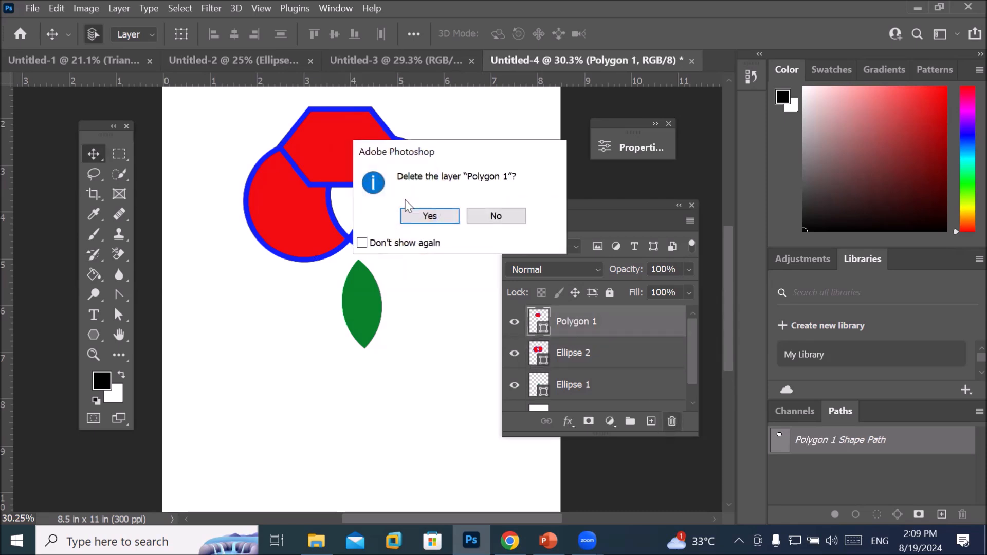
pyautogui.click(429, 216)
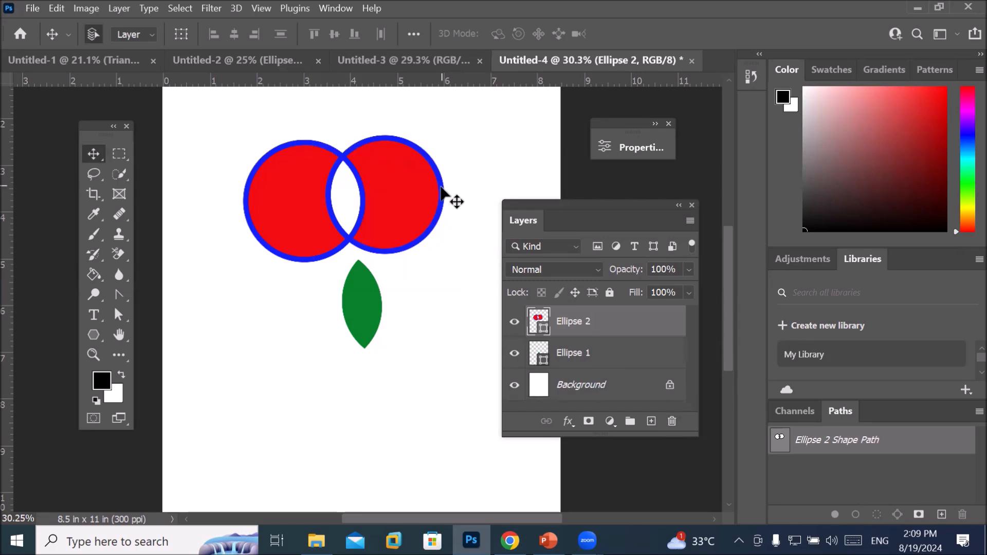
# Step: Add a hexagon about 556 by 504 px over the top of the red circle pair using Combine Shapes, and deselect the shape
pyautogui.click(91, 334)
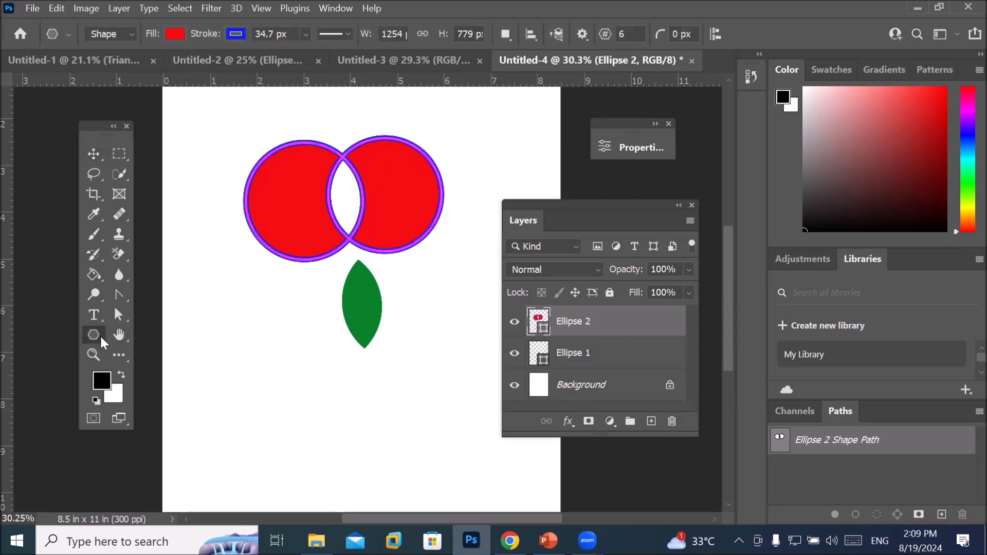
pyautogui.click(509, 35)
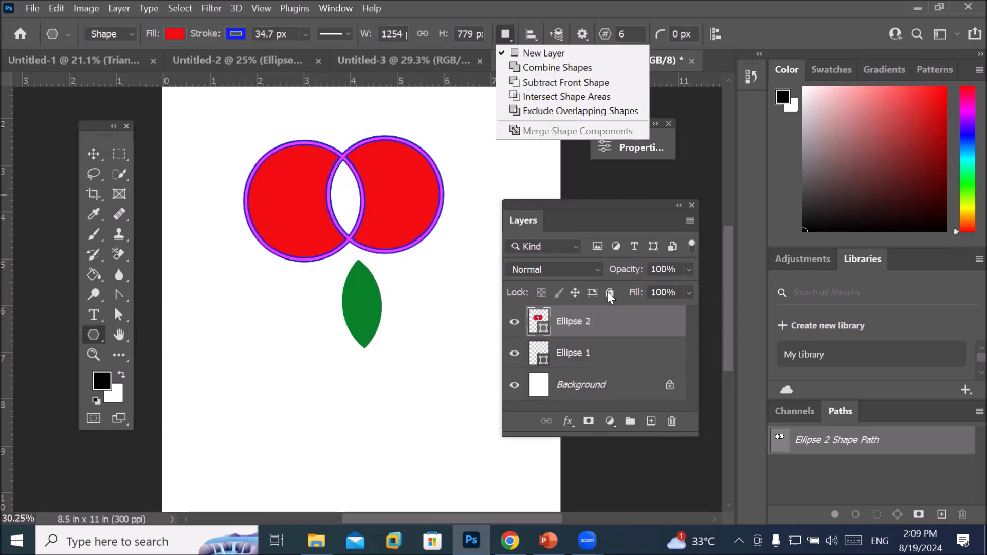
pyautogui.click(569, 322)
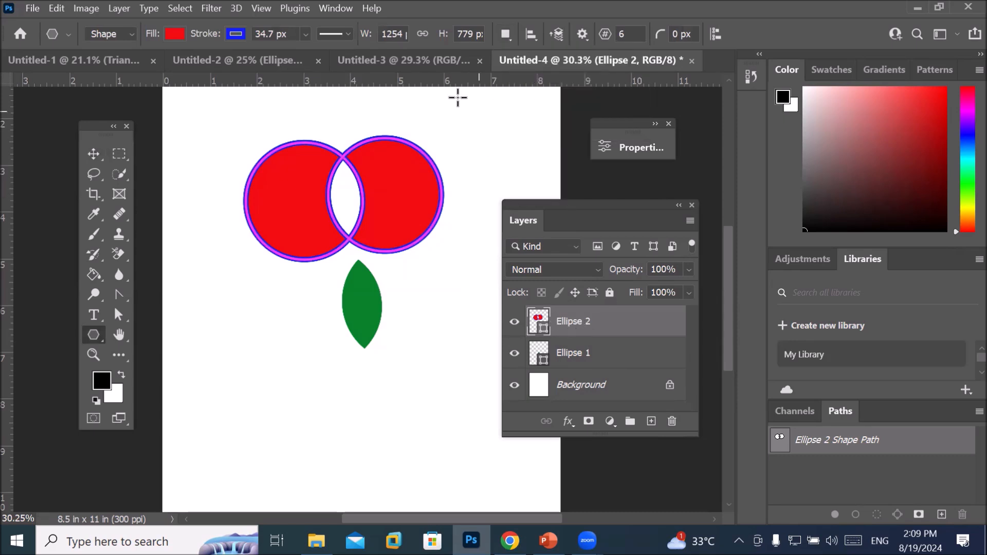
pyautogui.click(507, 36)
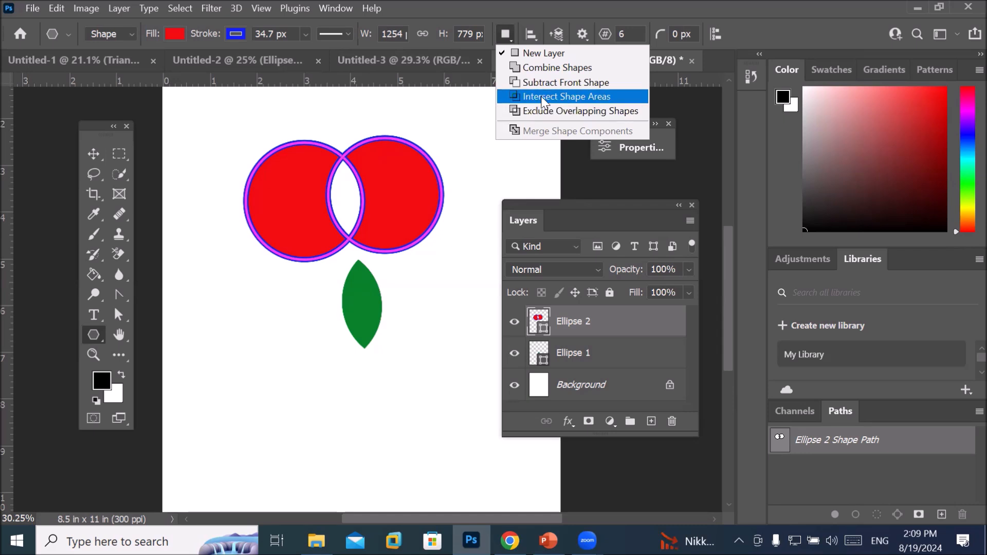
pyautogui.click(542, 69)
pyautogui.moveTo(298, 109); pyautogui.dragTo(385, 188)
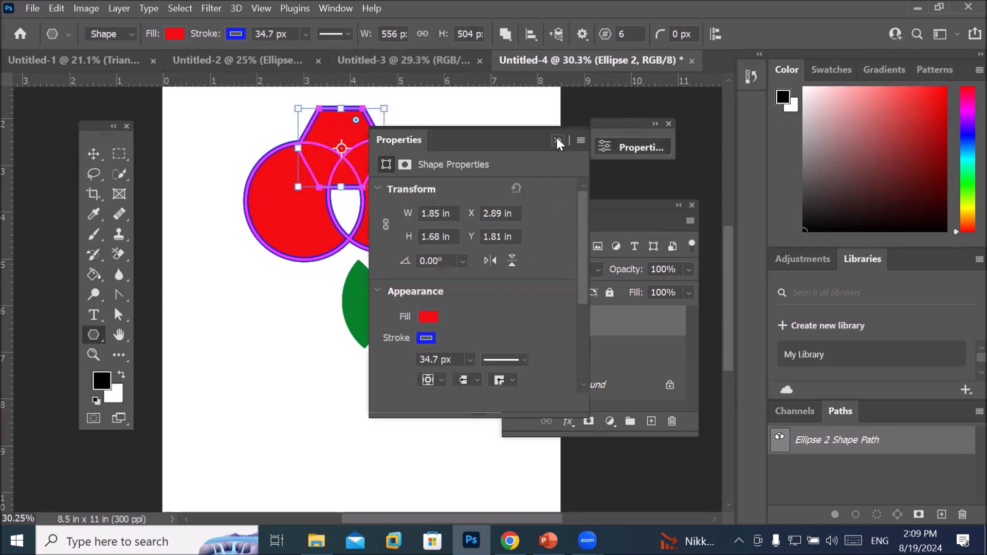
pyautogui.click(557, 141)
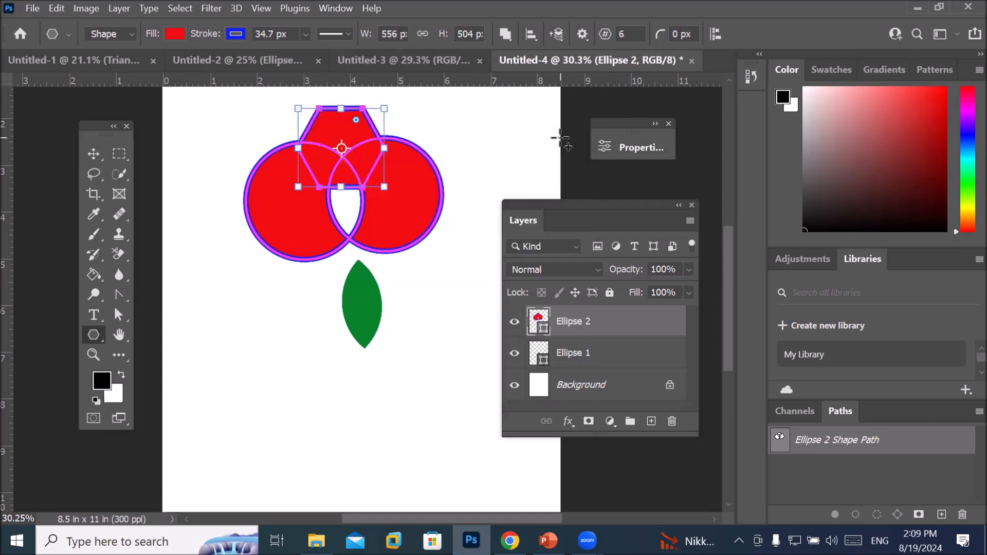
pyautogui.click(572, 352)
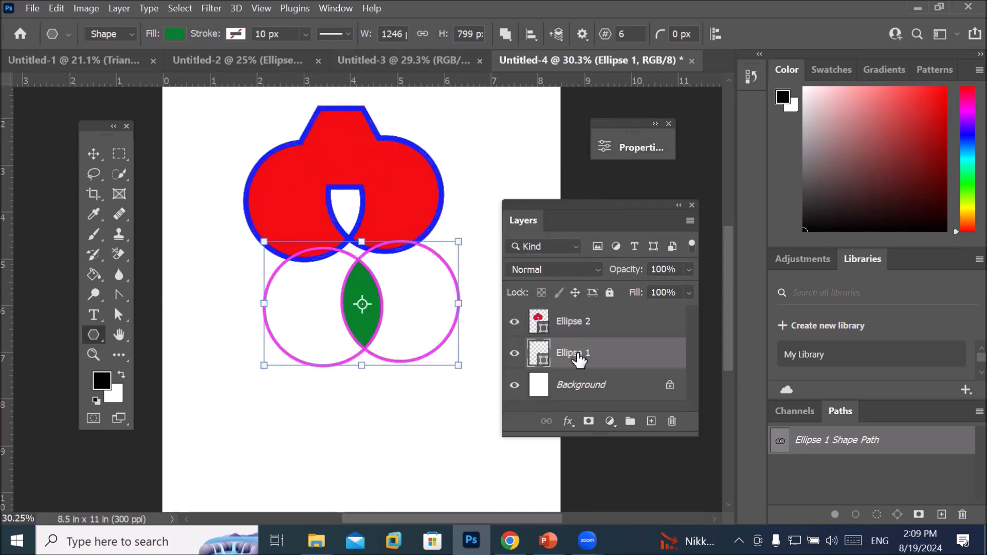
# Step: Move the combined red shape left and slightly down on the page
pyautogui.click(99, 156)
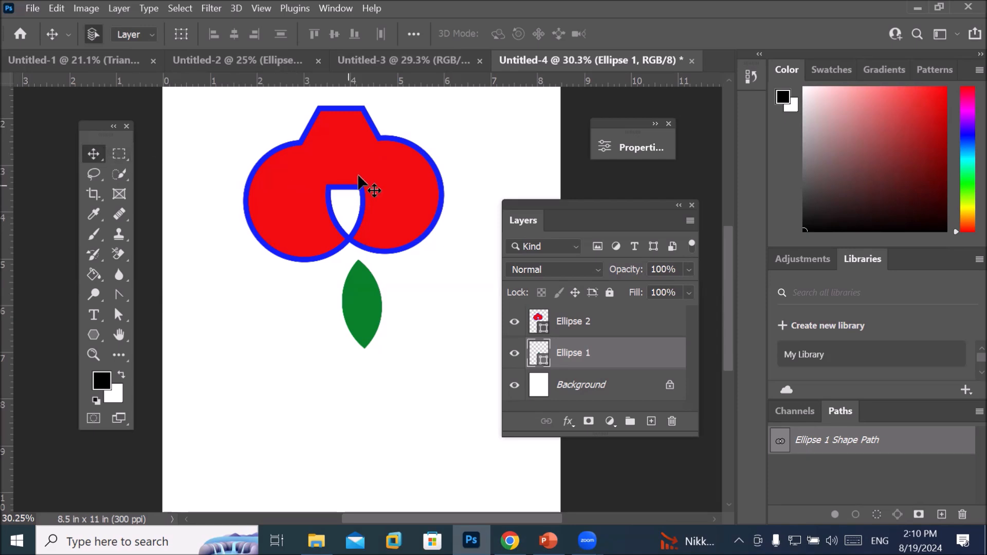
pyautogui.click(261, 191)
pyautogui.moveTo(419, 239); pyautogui.dragTo(327, 190)
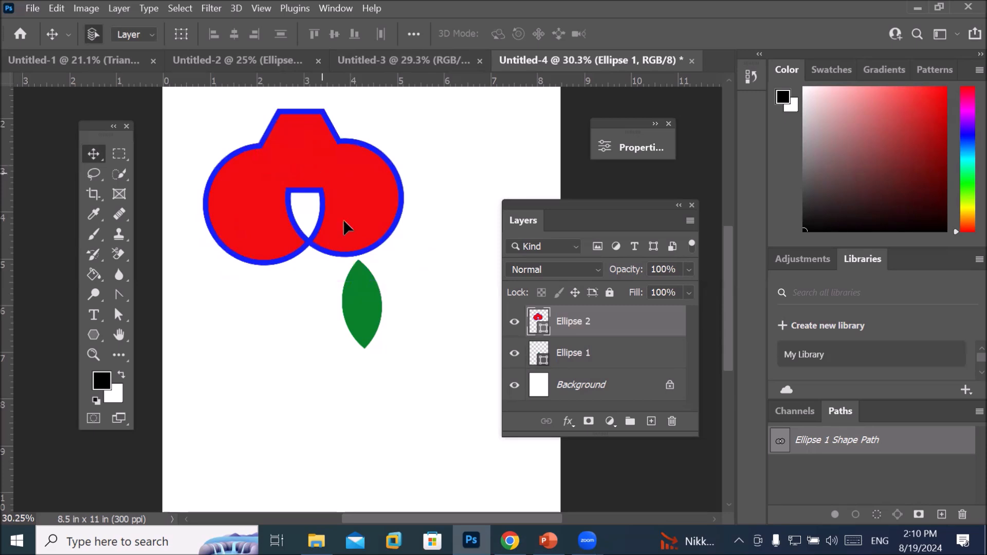
pyautogui.click(91, 333)
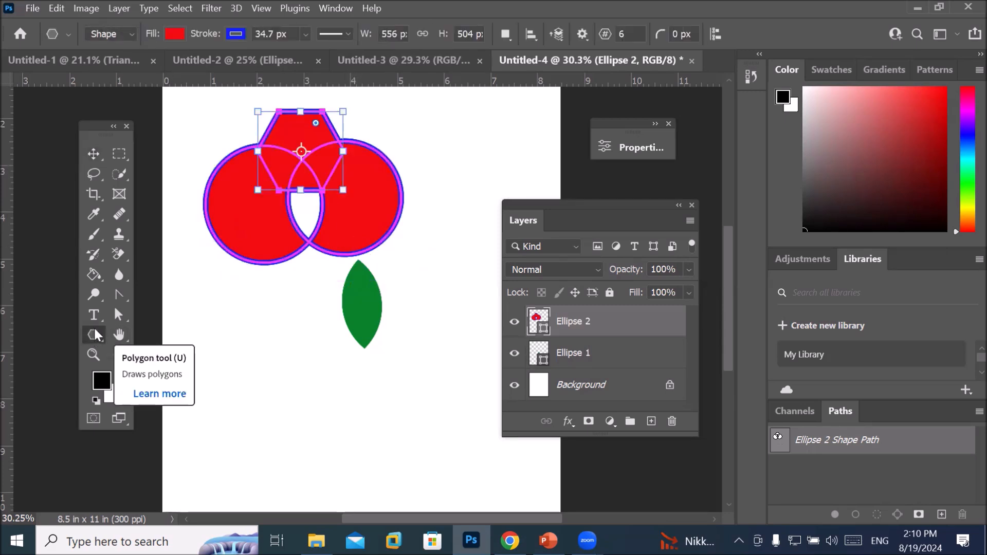
pyautogui.click(505, 34)
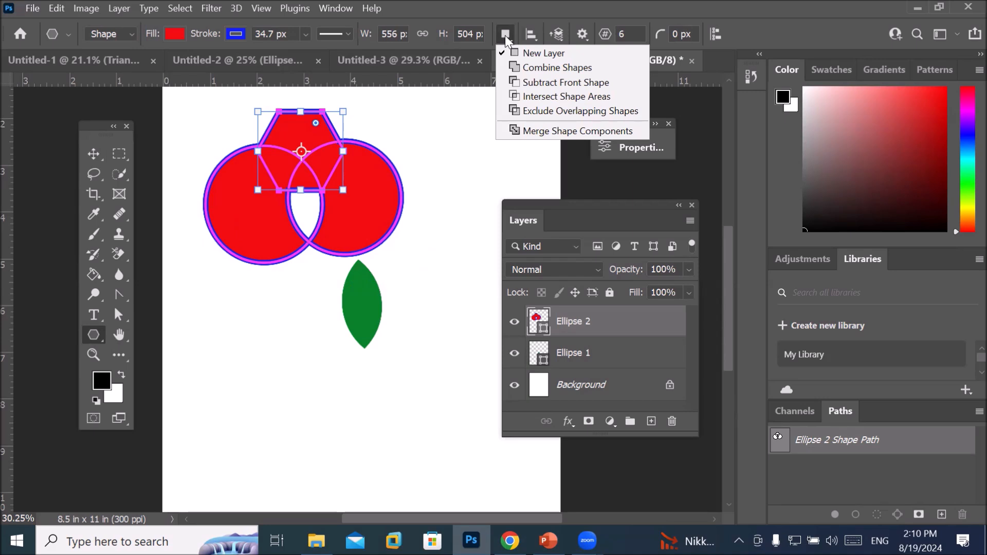
pyautogui.click(504, 35)
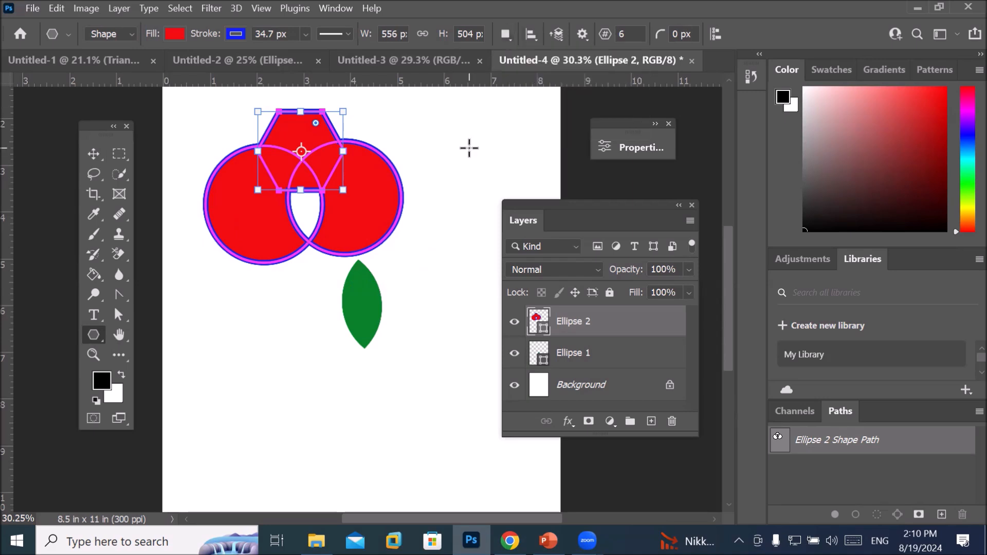
# Step: Delete the green leaf layer and move the red combined shape to the upper middle of the page
pyautogui.scroll(-2, 403, 119)
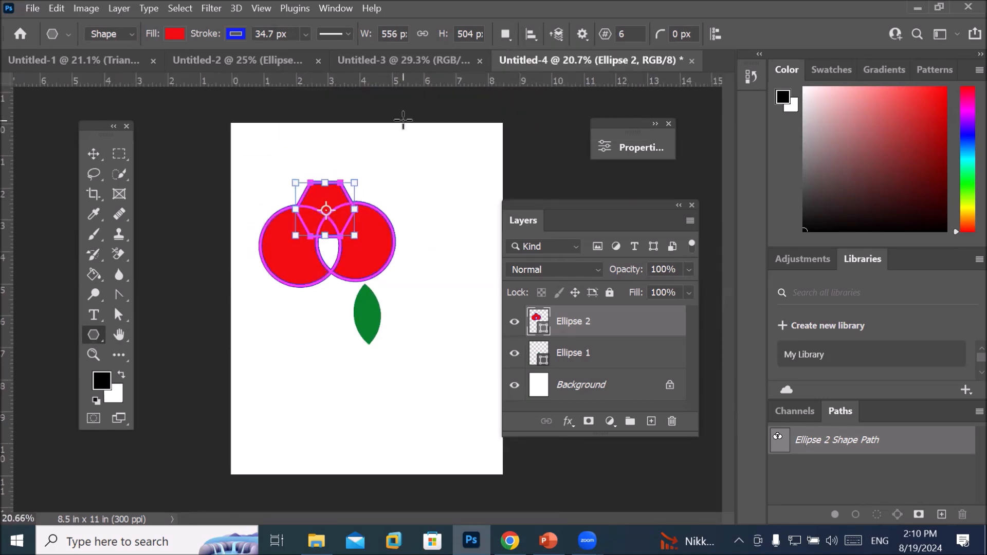
pyautogui.click(91, 155)
pyautogui.moveTo(364, 329); pyautogui.dragTo(335, 381)
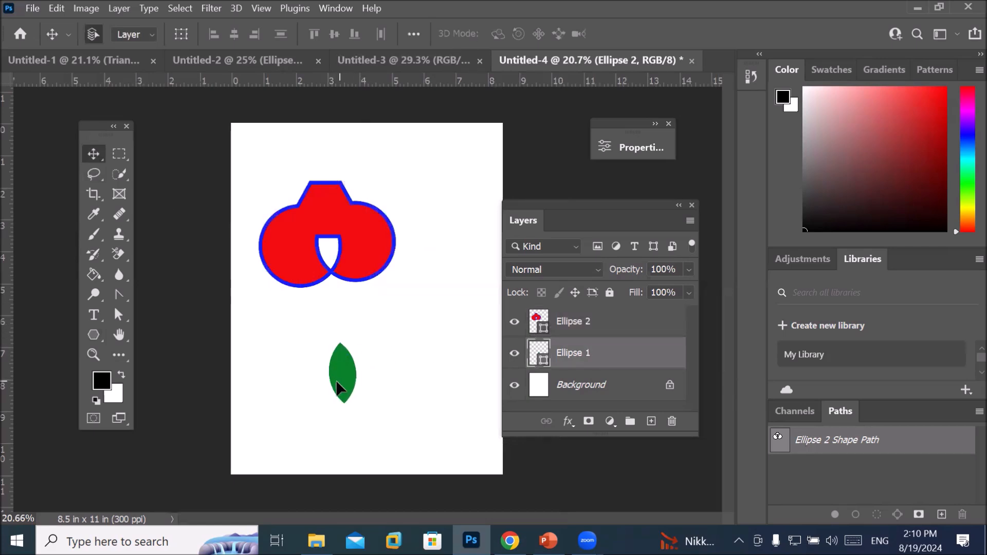
pyautogui.press('Delete')
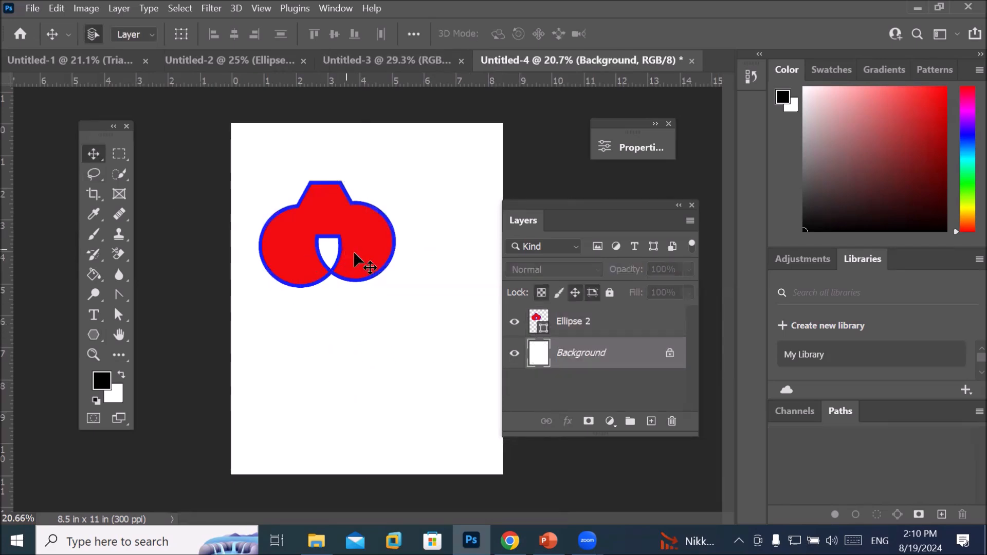
pyautogui.moveTo(376, 251); pyautogui.dragTo(459, 208)
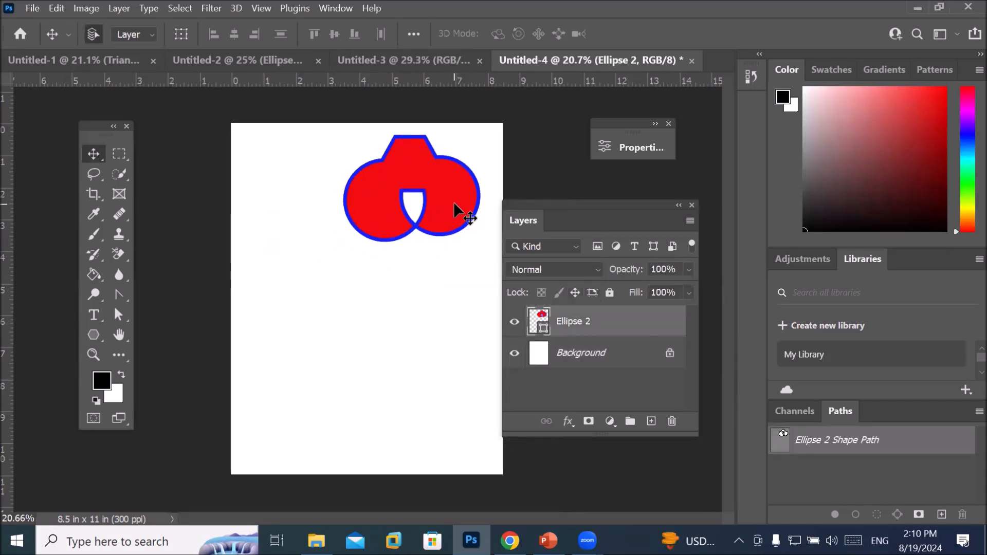
pyautogui.moveTo(455, 202); pyautogui.dragTo(418, 226)
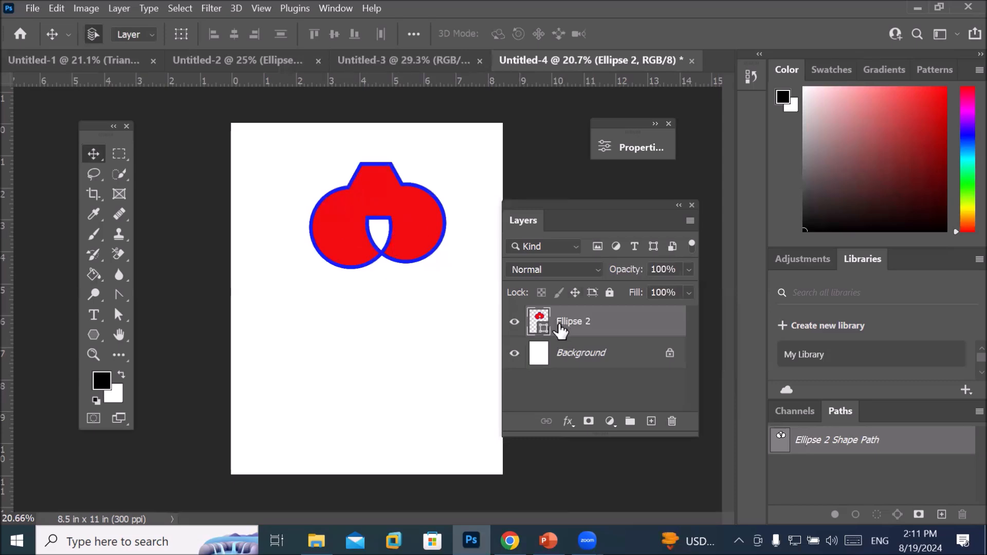
# Step: Examine the path alignment and distribution options for the red combined shape
pyautogui.click(93, 336)
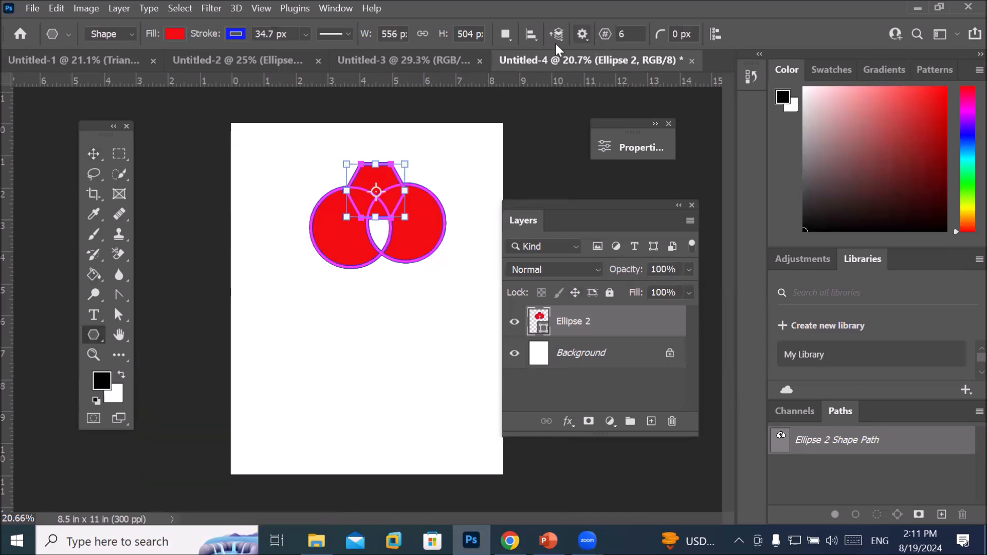
pyautogui.click(532, 35)
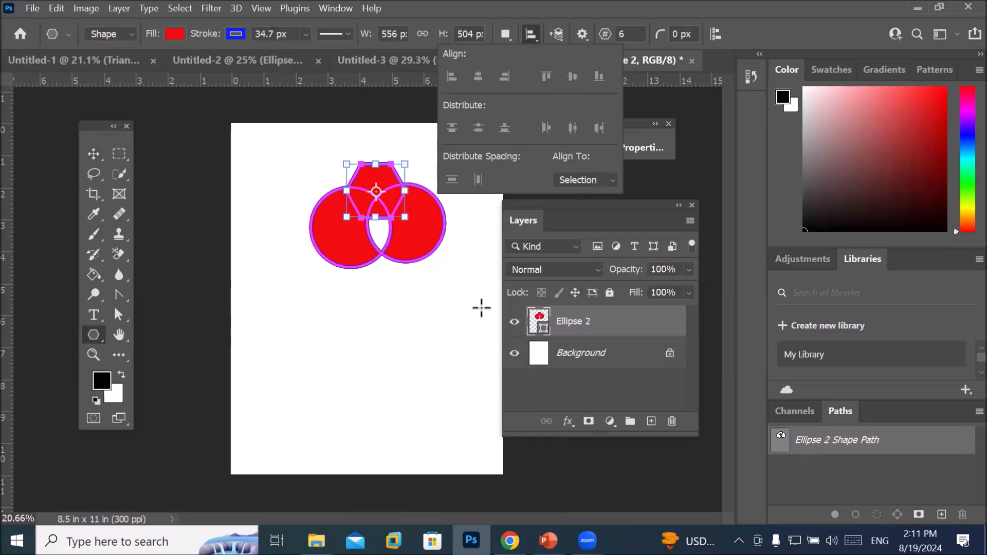
pyautogui.click(583, 335)
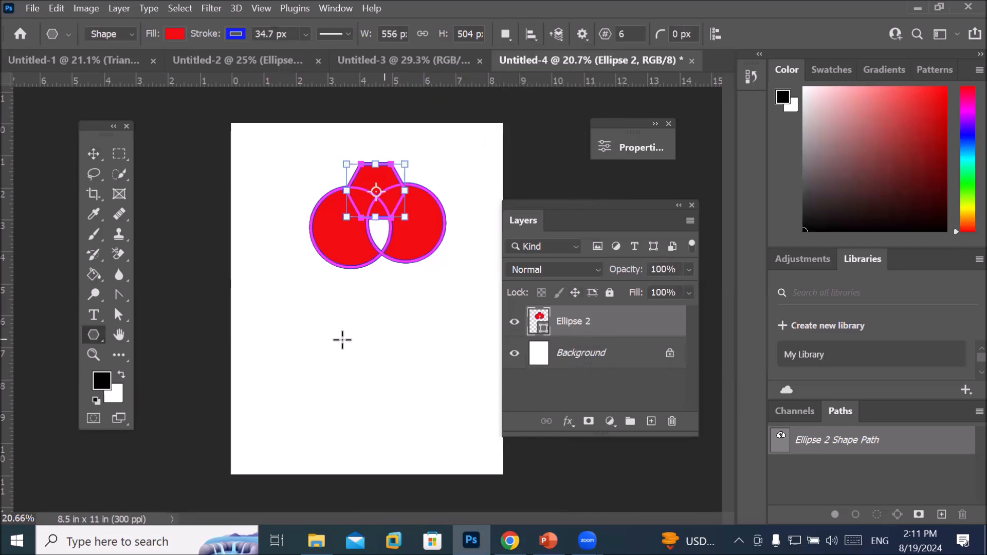
pyautogui.click(95, 155)
pyautogui.click(394, 275)
pyautogui.click(393, 255)
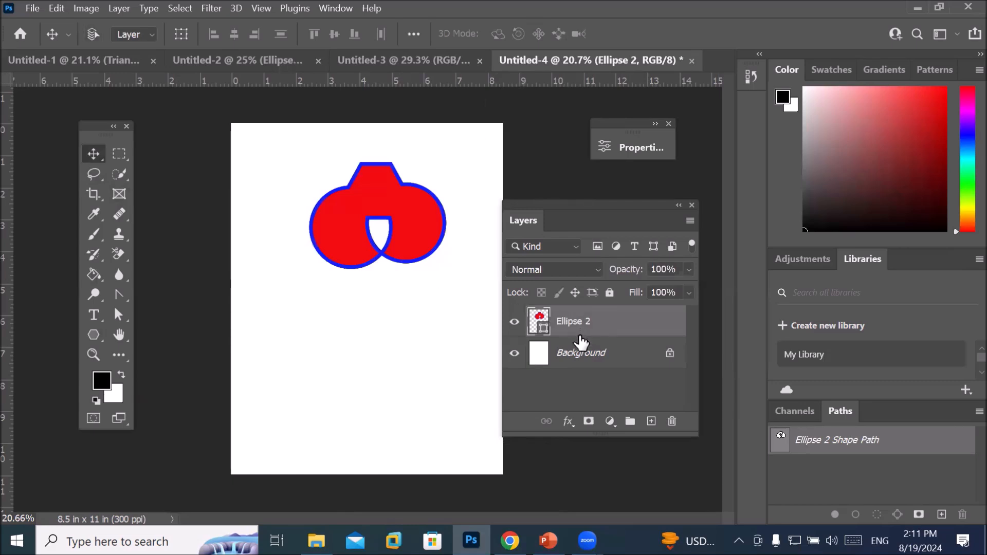
pyautogui.hotkey('ctrl', 't')
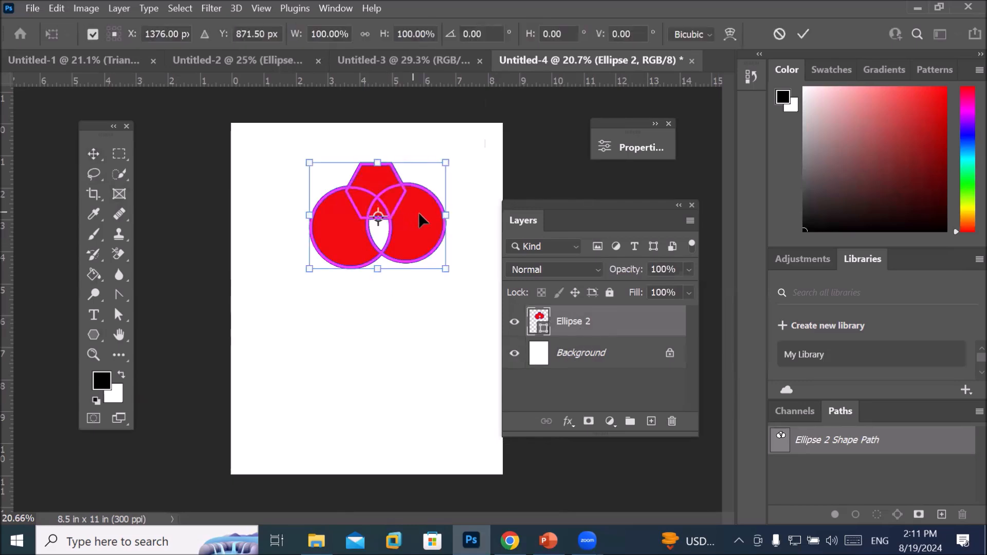
# Step: Reactivate the Polygon tool and move the floating tool palette closer to the page
pyautogui.click(95, 341)
pyautogui.rightClick(95, 341)
pyautogui.moveTo(98, 131); pyautogui.dragTo(165, 128)
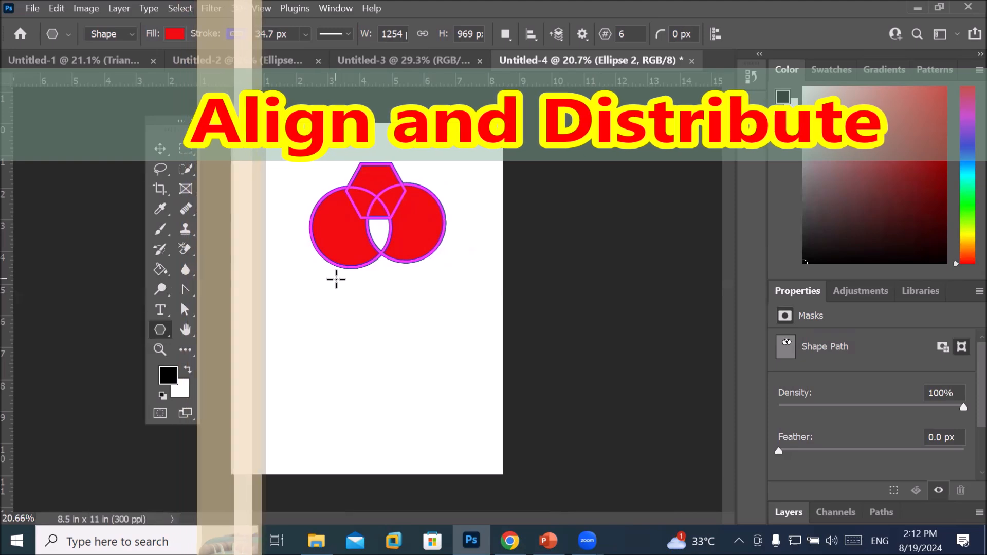
# Step: Show the Layers panel and float it beside the page as a separate panel
pyautogui.scroll(-2, 336, 279)
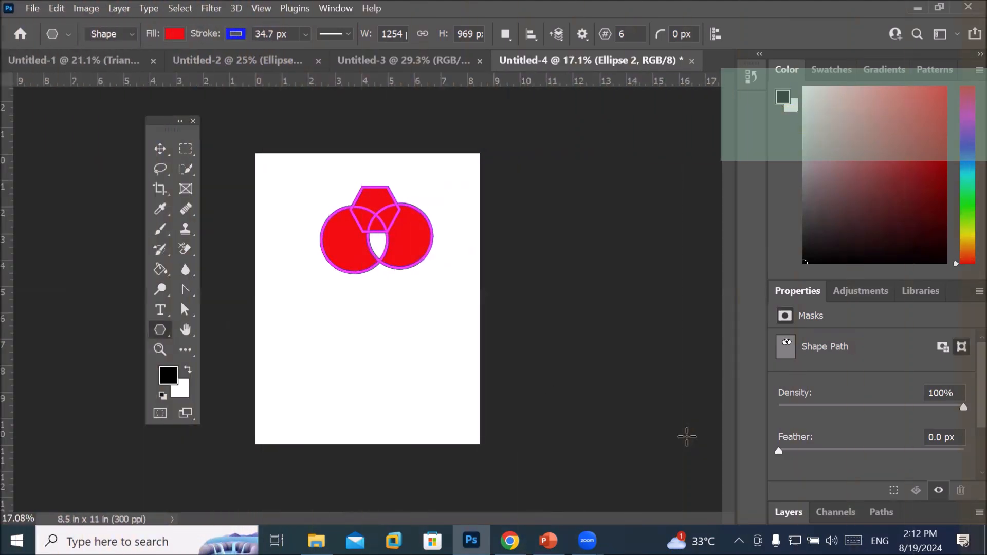
pyautogui.click(788, 511)
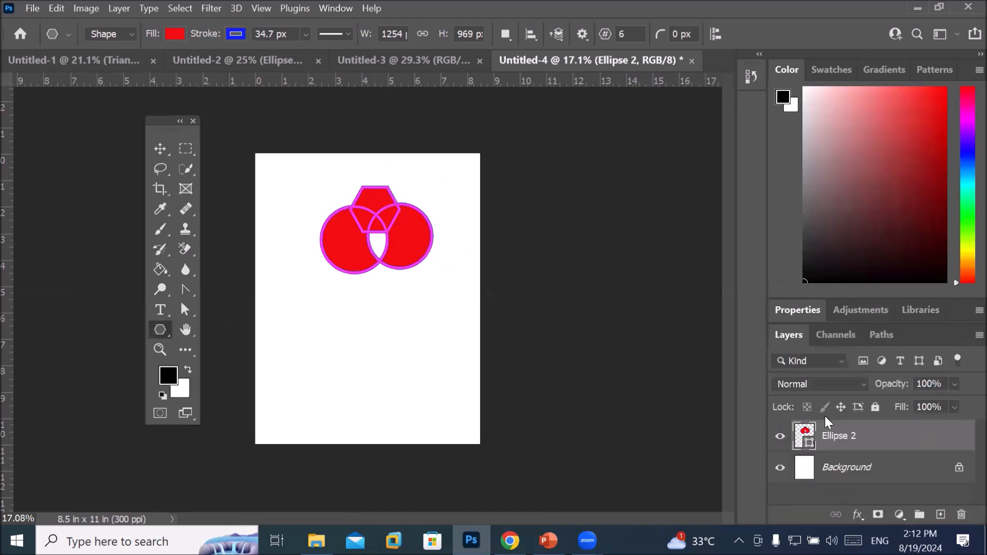
pyautogui.moveTo(783, 339); pyautogui.dragTo(537, 144)
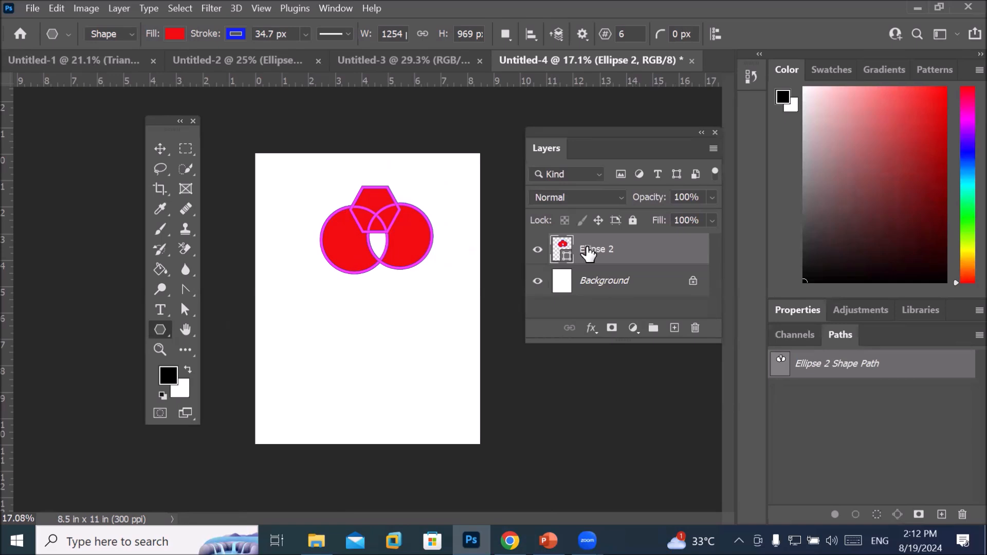
# Step: Move the red combined shape down the page, then align it with the canvas's left edge, right edge and finally its horizontal center
pyautogui.click(159, 149)
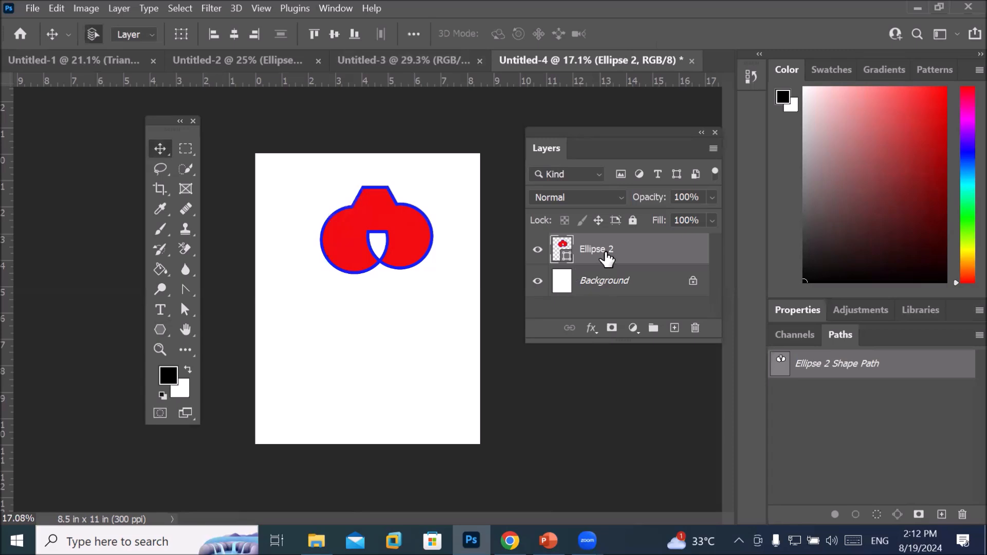
pyautogui.moveTo(407, 231); pyautogui.dragTo(403, 319)
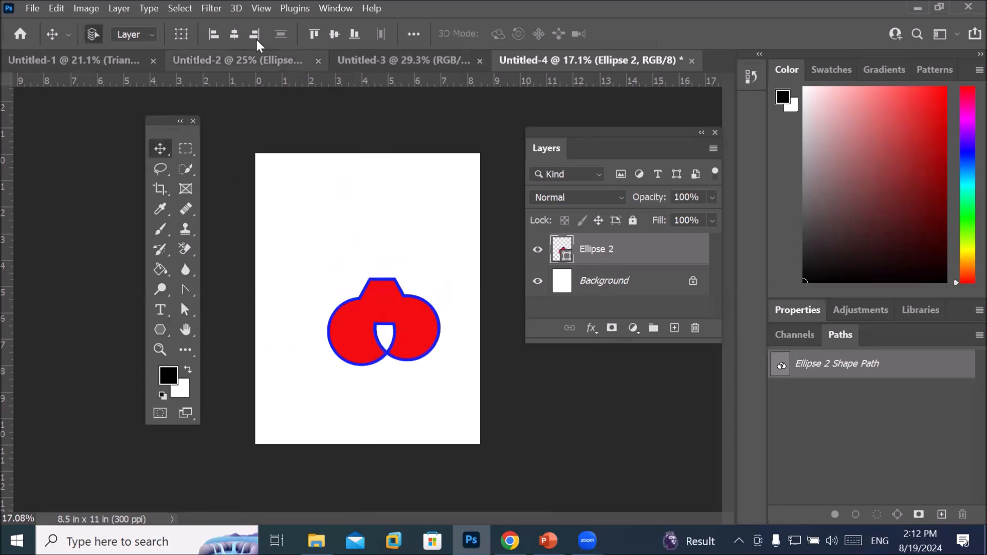
pyautogui.click(214, 34)
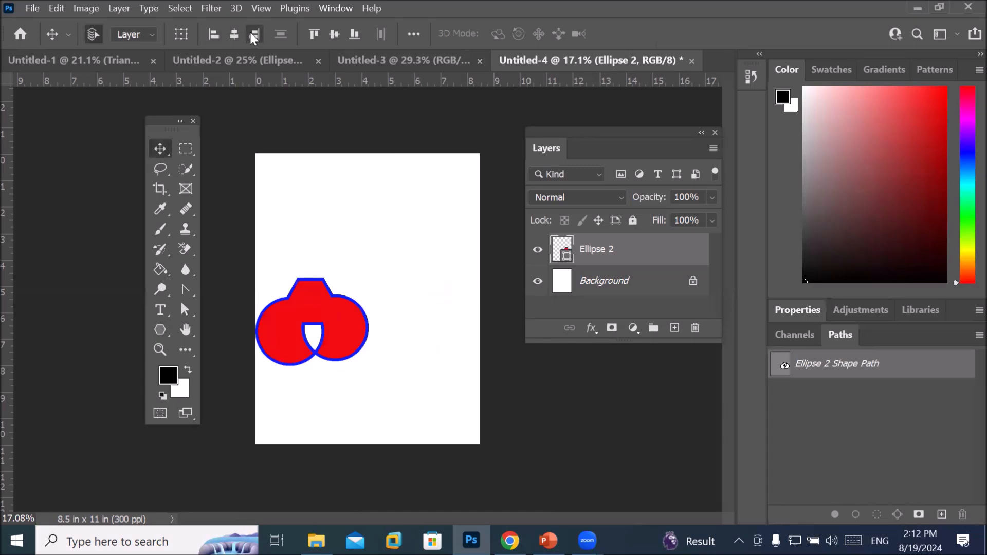
pyautogui.click(252, 35)
pyautogui.click(233, 34)
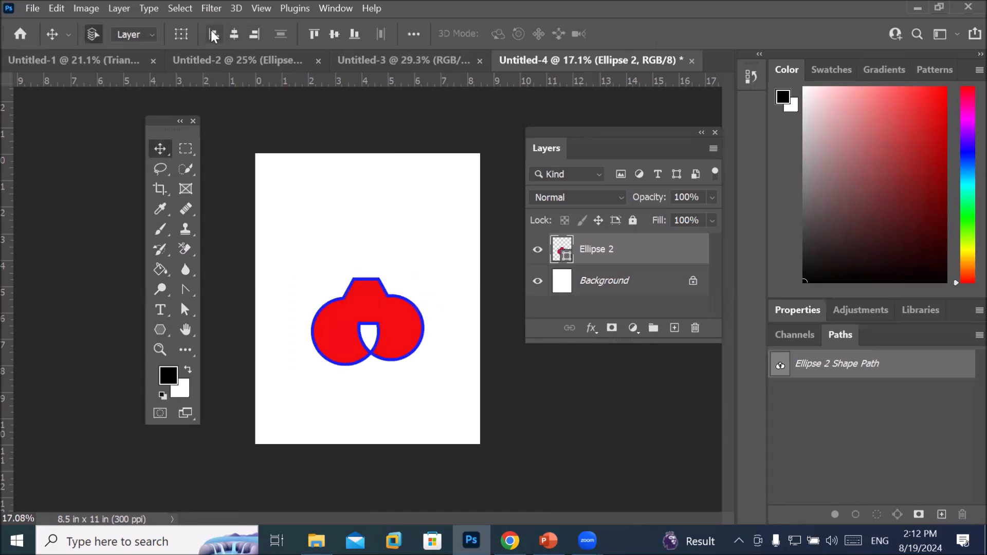
pyautogui.click(212, 30)
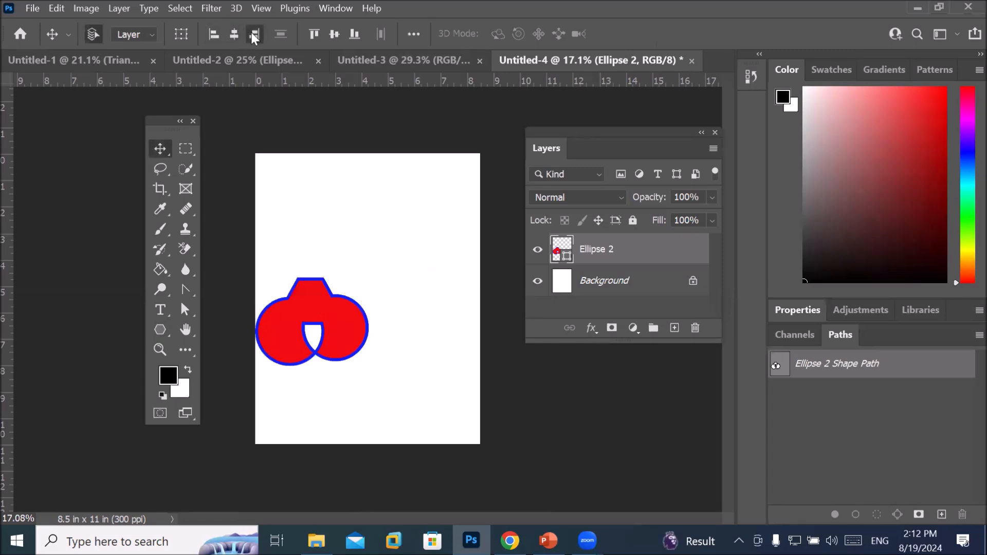
pyautogui.click(253, 36)
pyautogui.click(234, 32)
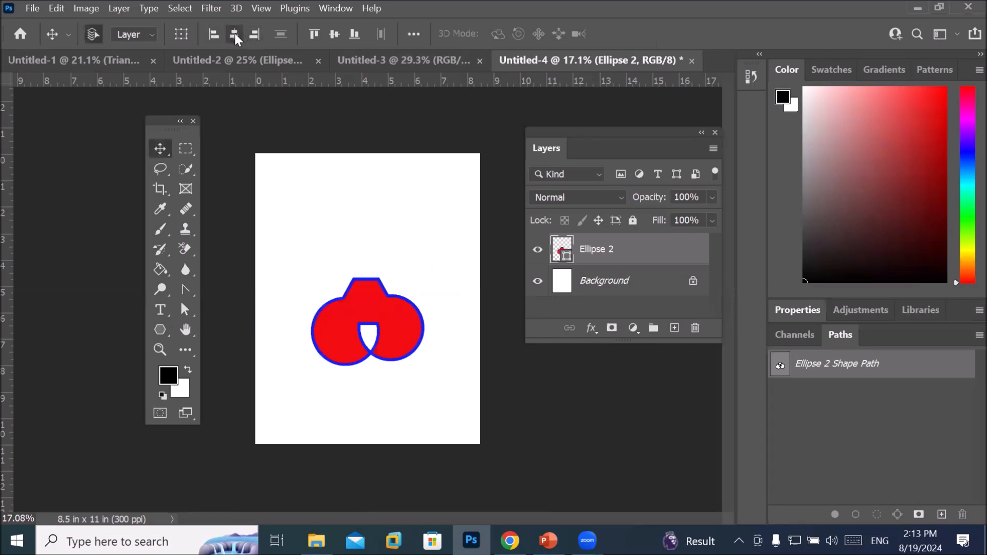
# Step: Align the red combined shape with the canvas's top edge, bottom edge and finally its vertical center
pyautogui.click(312, 33)
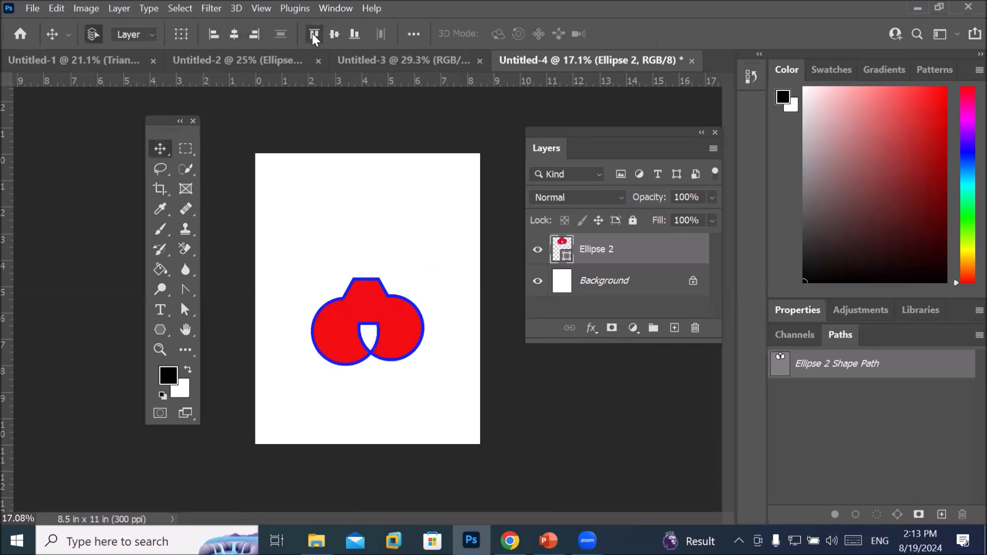
pyautogui.click(353, 33)
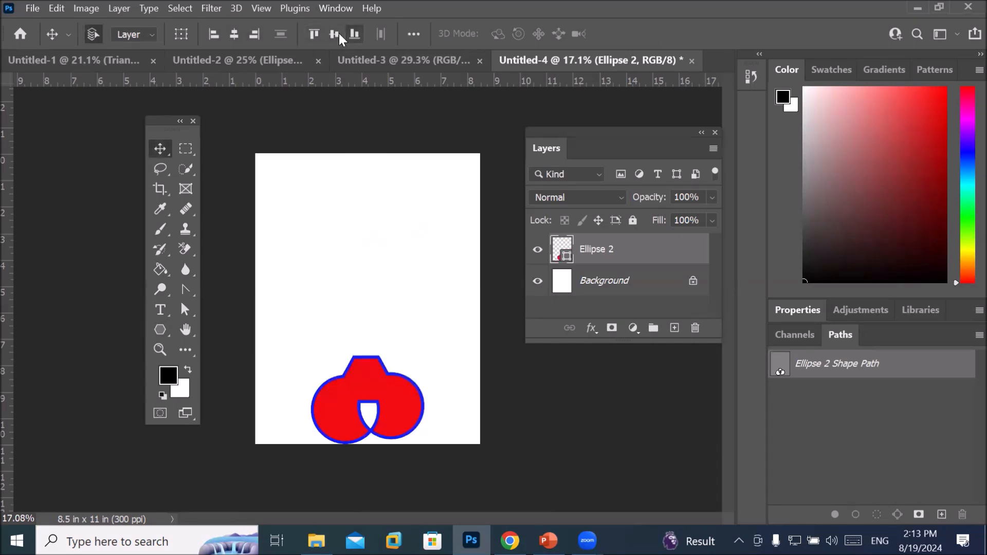
pyautogui.click(334, 33)
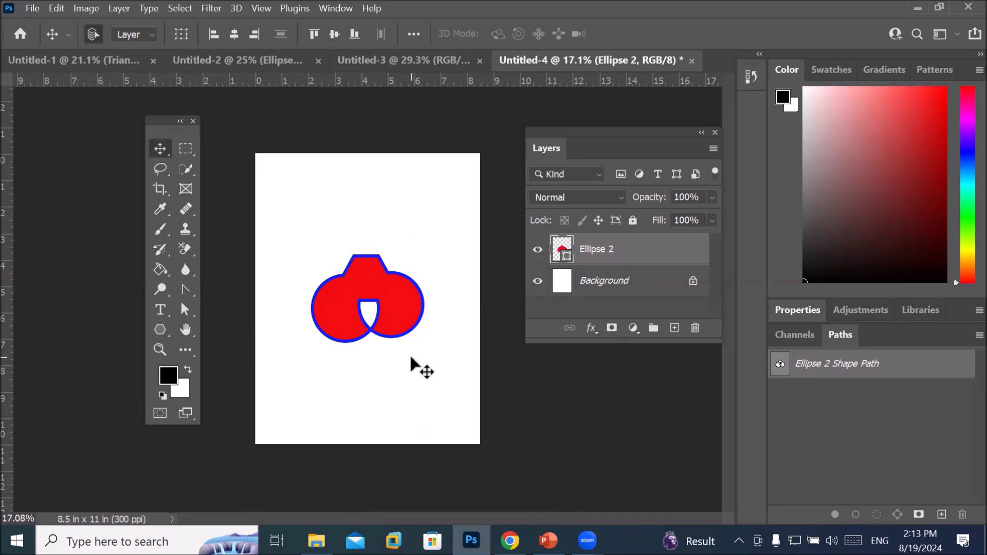
# Step: Set Align To to Canvas in the expanded alignment options and align the red shape left, right and finally to the horizontal center
pyautogui.click(414, 35)
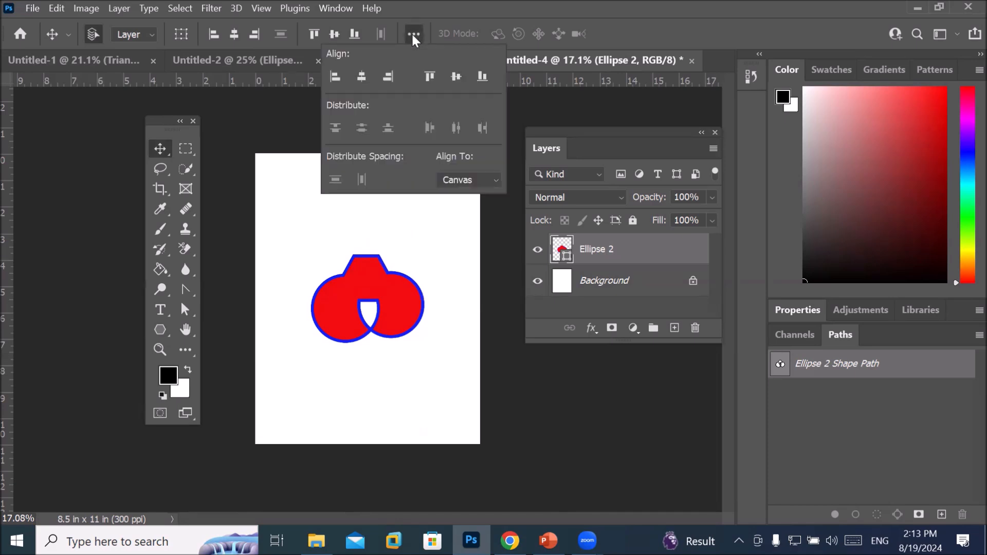
pyautogui.click(491, 181)
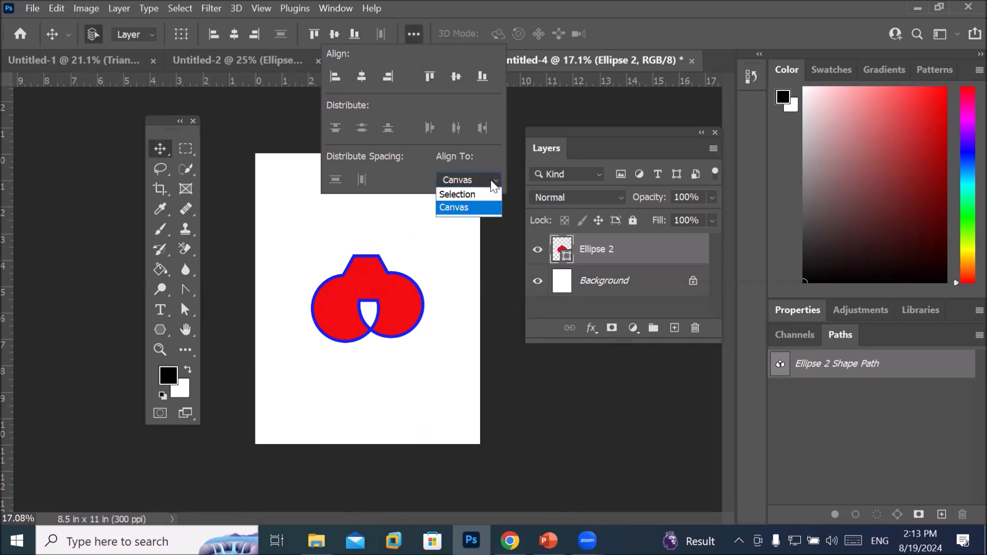
pyautogui.click(469, 207)
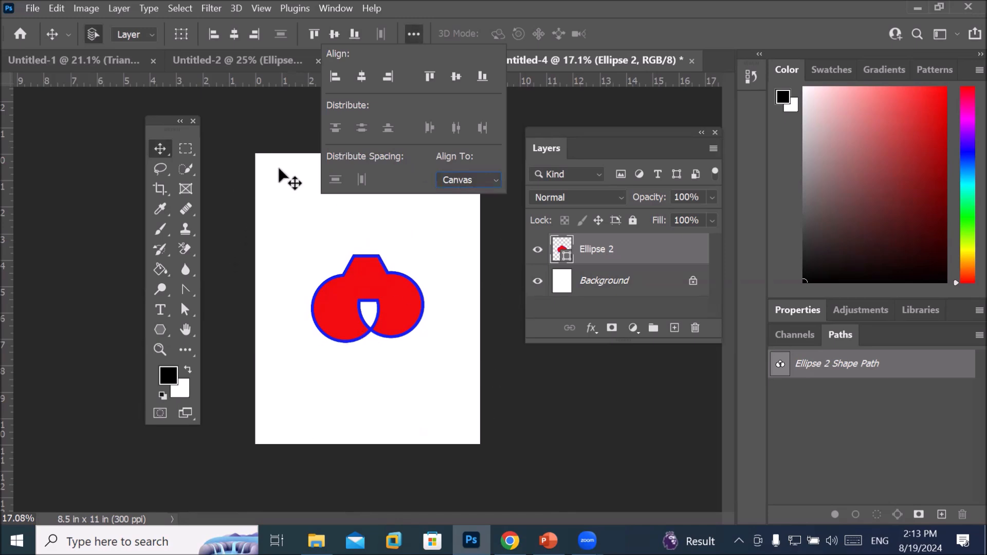
pyautogui.click(336, 75)
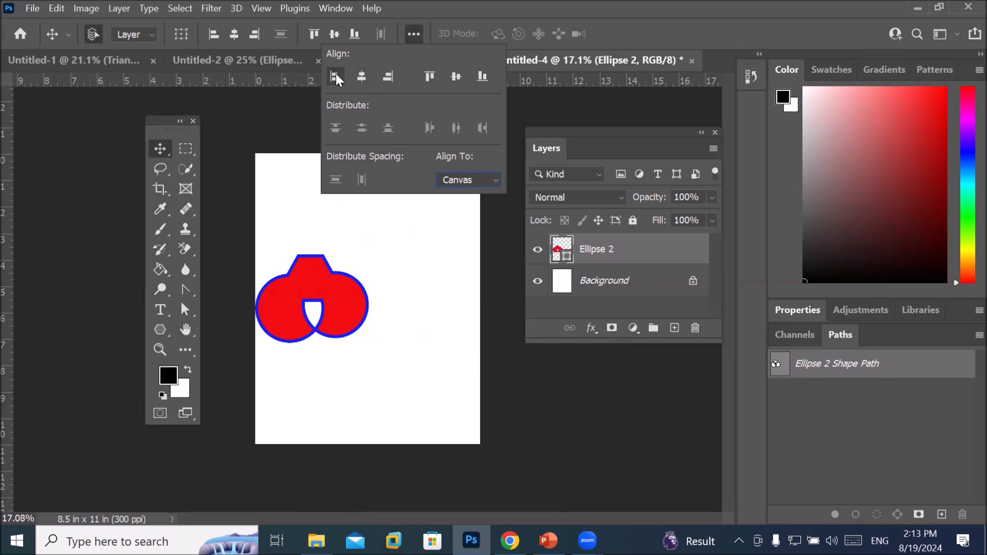
pyautogui.click(387, 76)
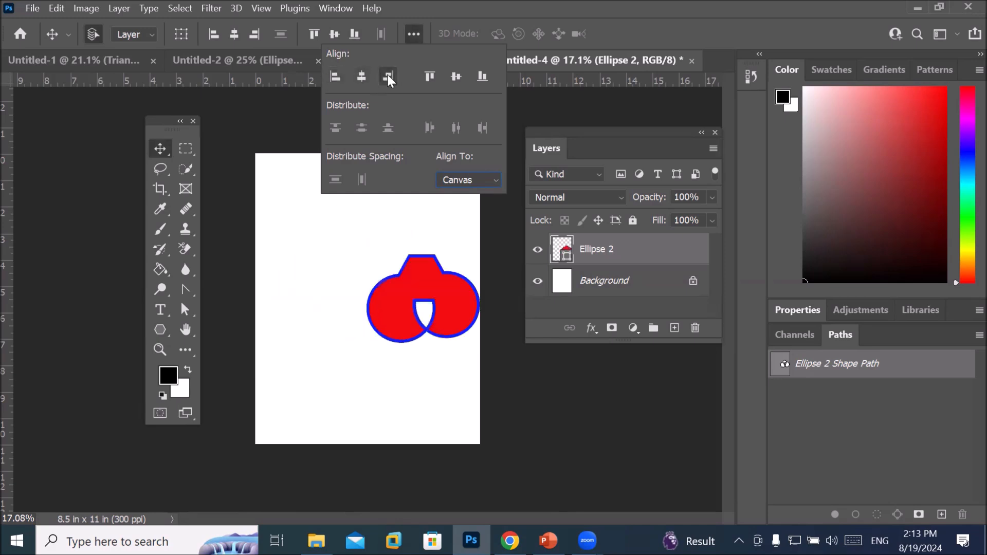
pyautogui.click(360, 76)
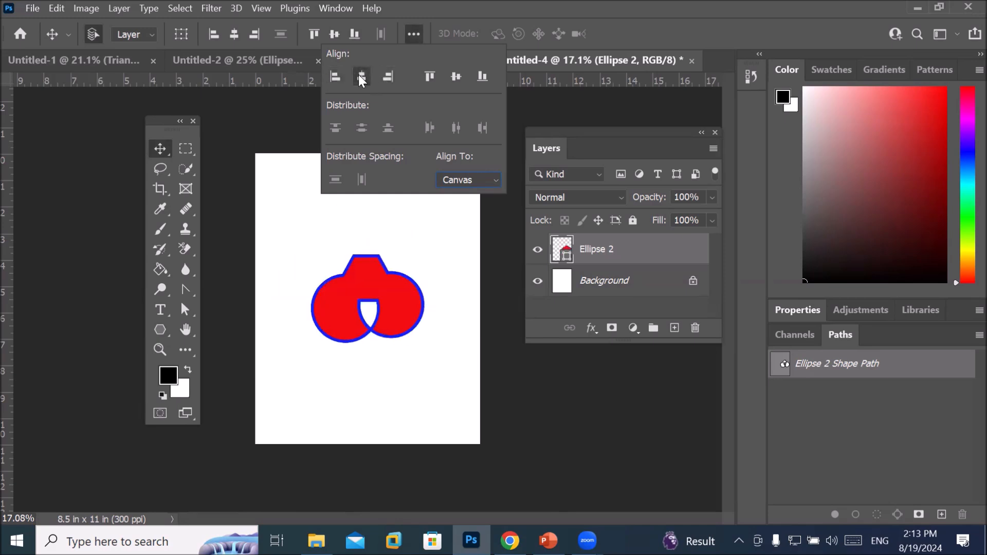
# Step: Use the expanded alignment options to align the red shape to the top, bottom and finally the vertical center, keeping Ellipse 2 selected
pyautogui.click(429, 75)
pyautogui.click(478, 77)
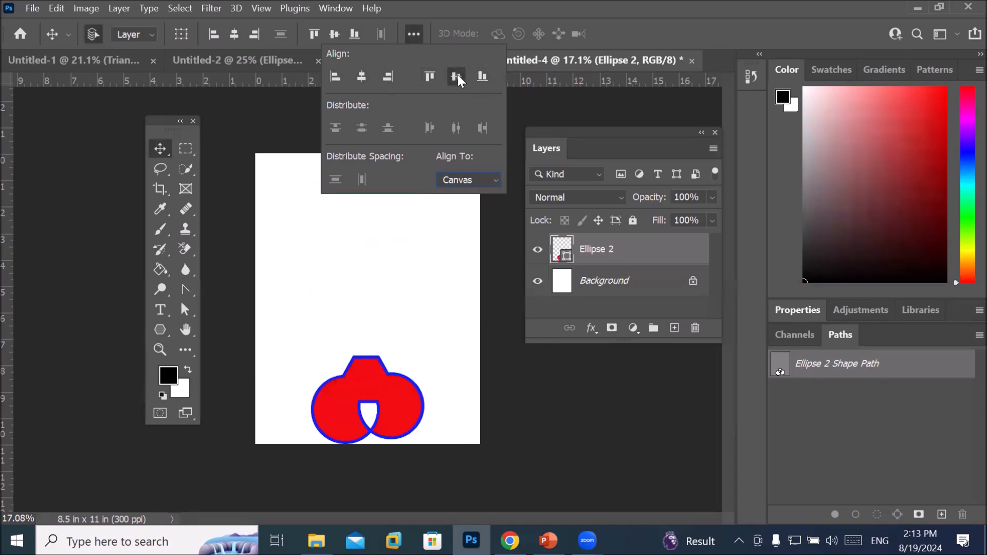
pyautogui.click(456, 76)
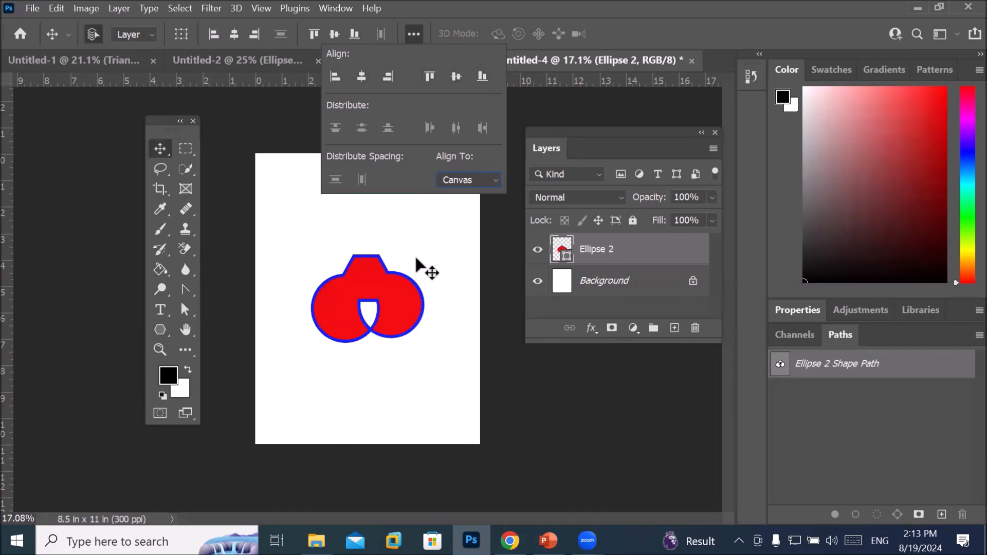
pyautogui.click(596, 250)
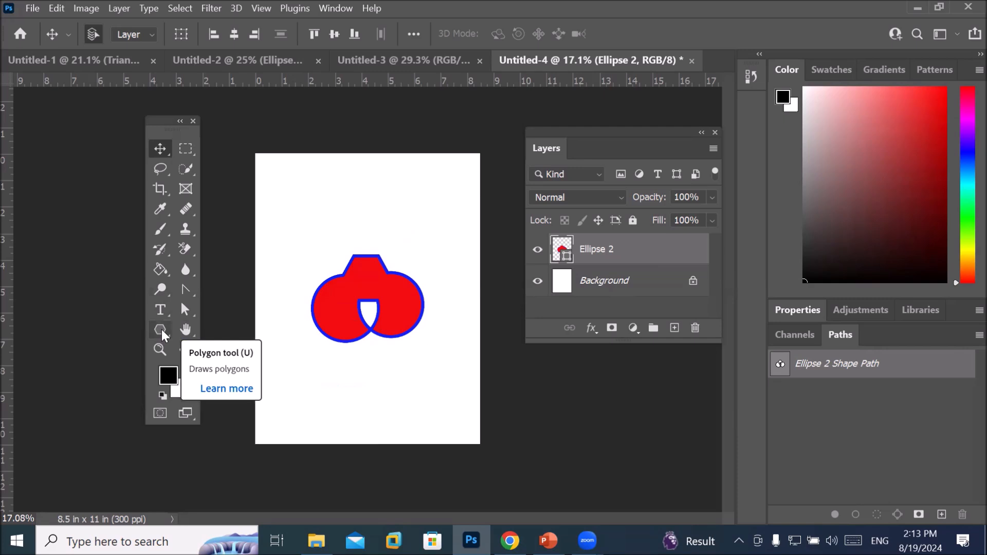
# Step: Add the text "Headline" above the red shape and set its font size to 72 pt
pyautogui.click(160, 310)
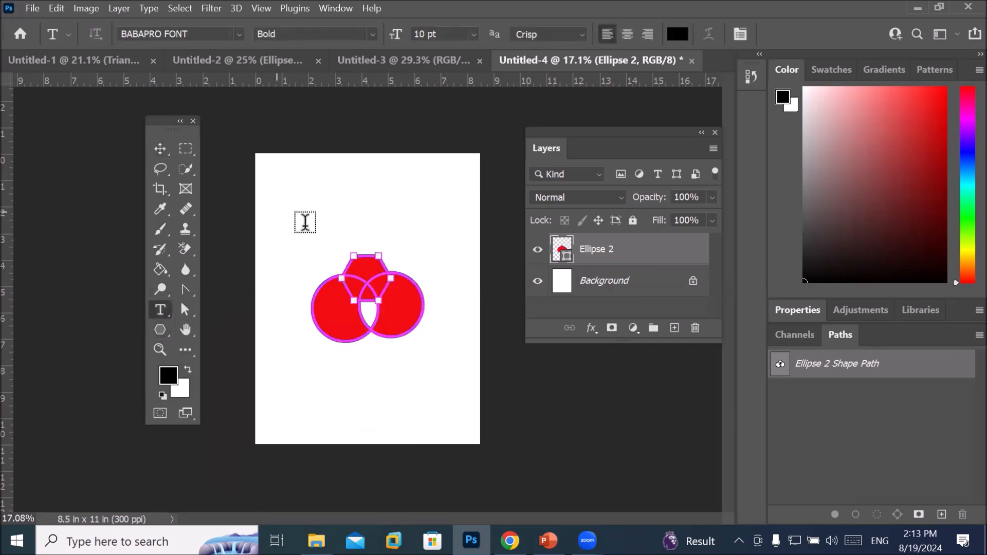
pyautogui.click(277, 208)
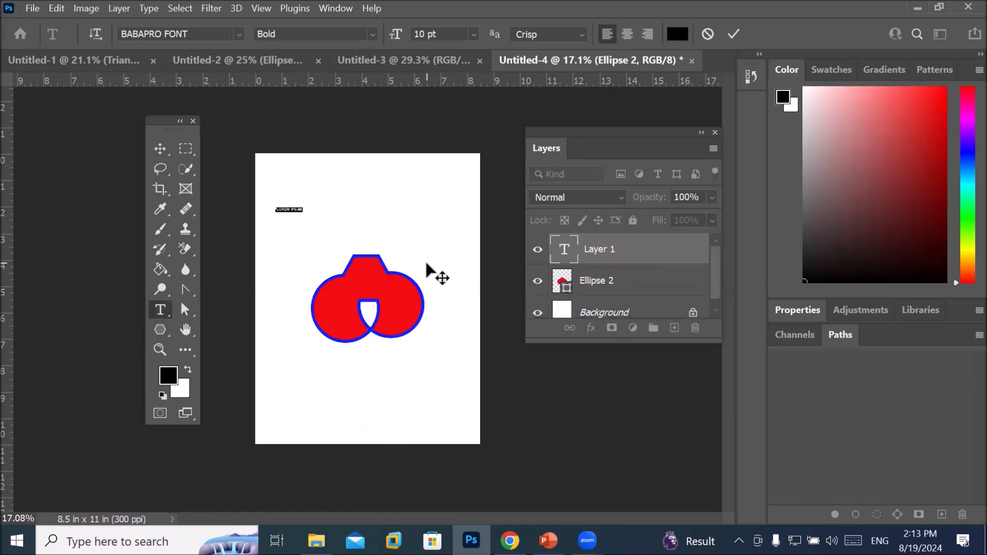
pyautogui.press('BackSpace')
pyautogui.doubleClick(283, 208)
pyautogui.click(474, 34)
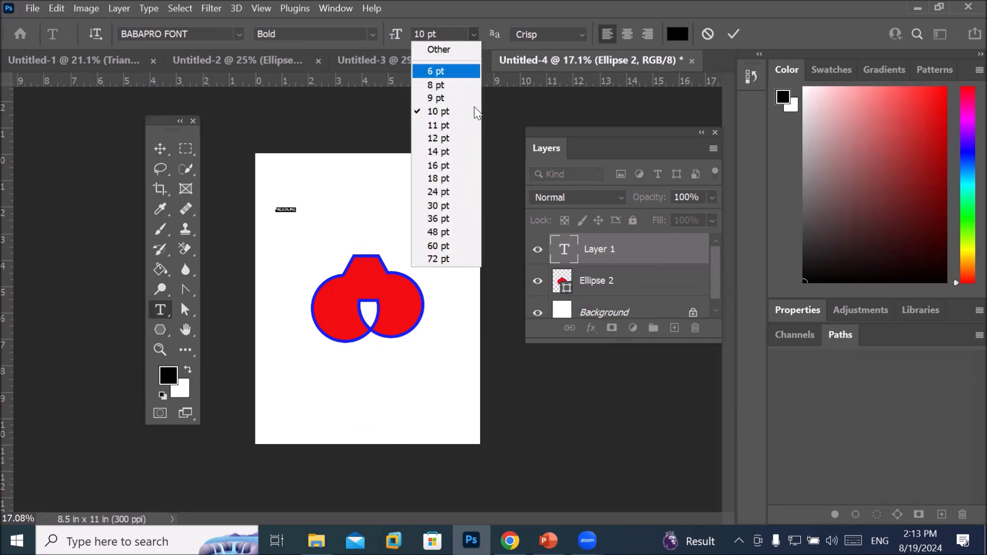
pyautogui.click(436, 259)
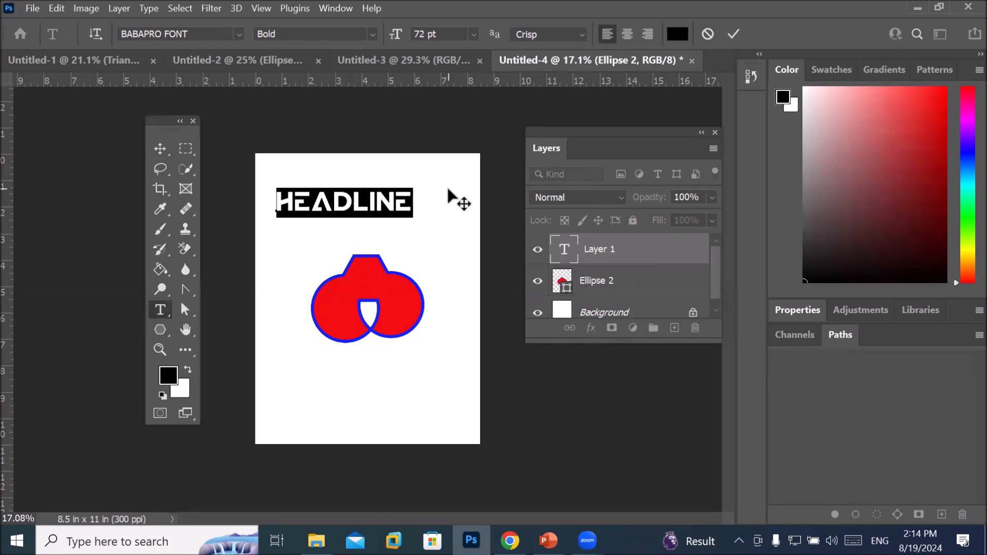
# Step: Move the Headline text over the red shape and on to the page's upper right corner, and the red shape to the lower left
pyautogui.click(160, 149)
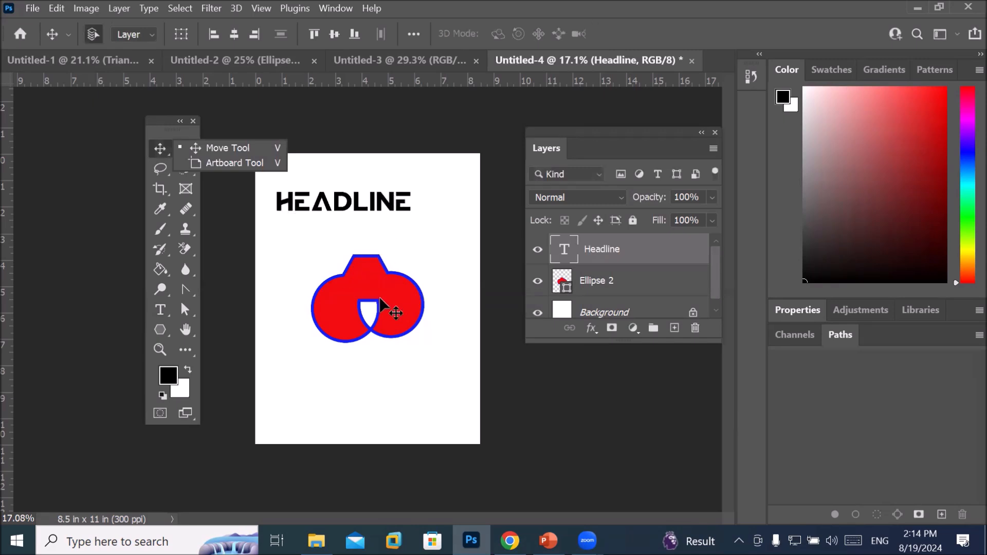
pyautogui.click(661, 257)
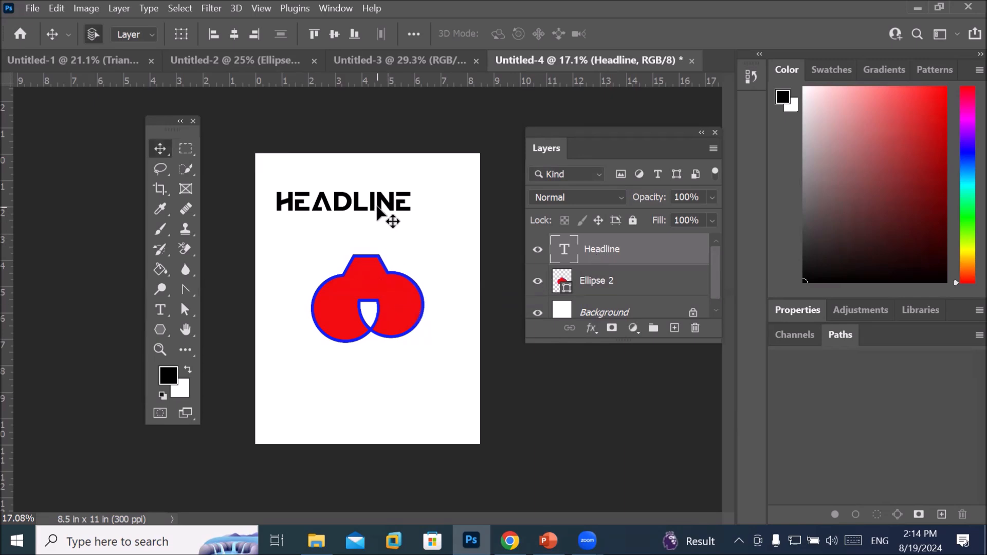
pyautogui.moveTo(395, 213); pyautogui.dragTo(399, 300)
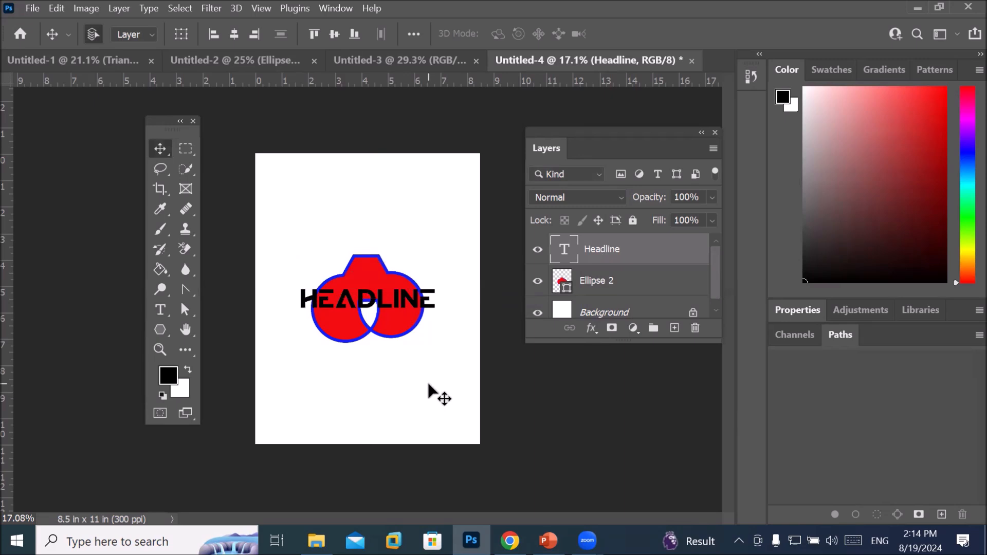
pyautogui.moveTo(399, 280); pyautogui.dragTo(348, 360)
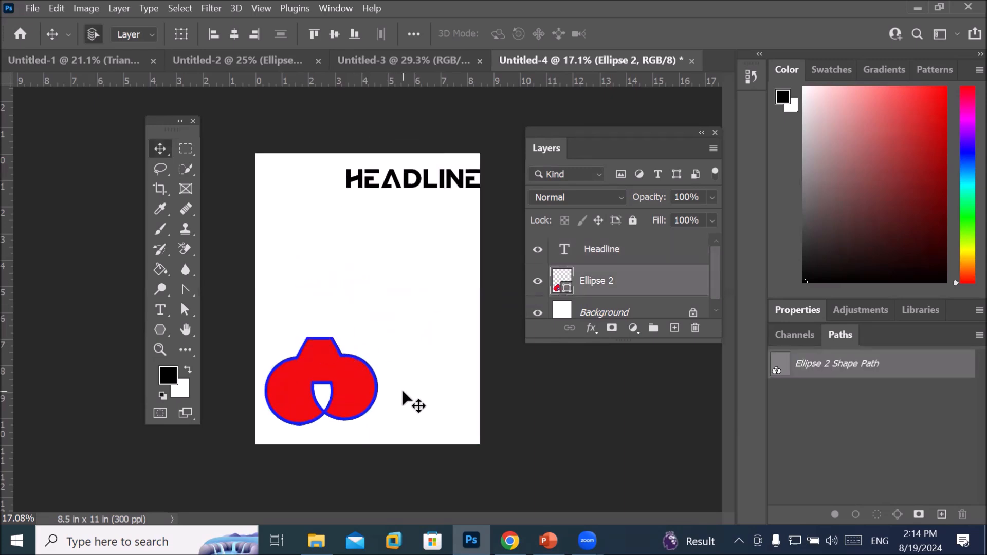
# Step: Select the Headline and Ellipse 2 layers together and choose Canvas as their Align To reference
pyautogui.keyDown('shift'); pyautogui.click(614, 250); pyautogui.keyUp('shift')
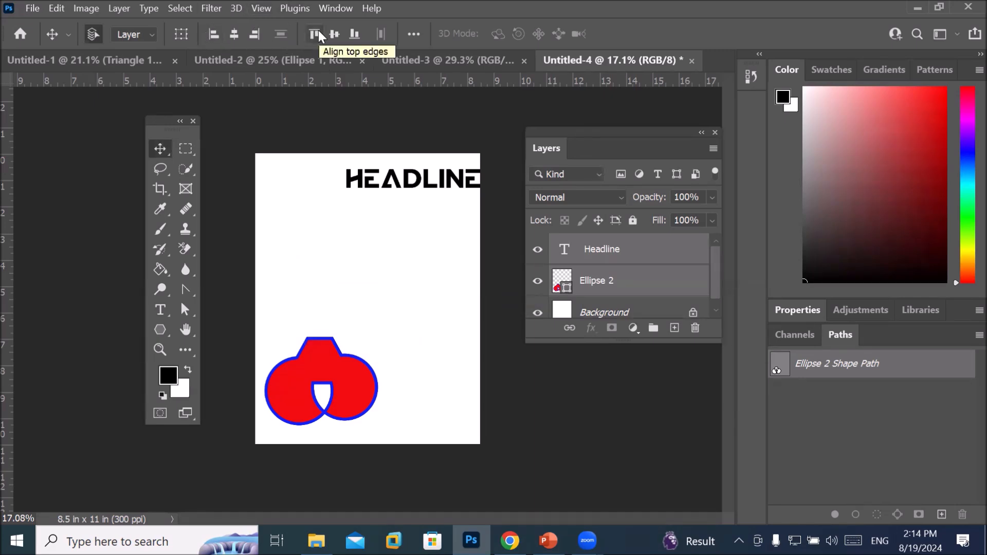
pyautogui.click(164, 310)
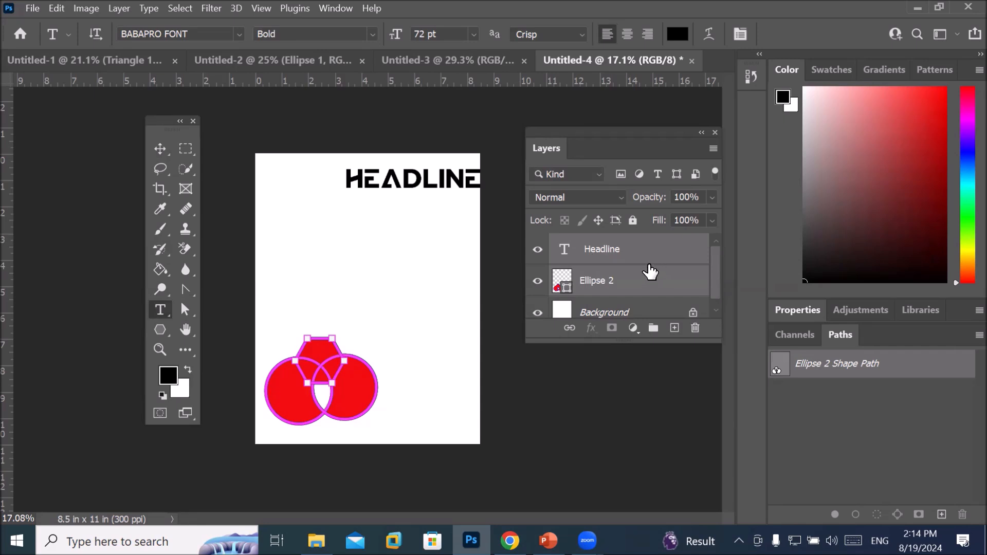
pyautogui.click(161, 149)
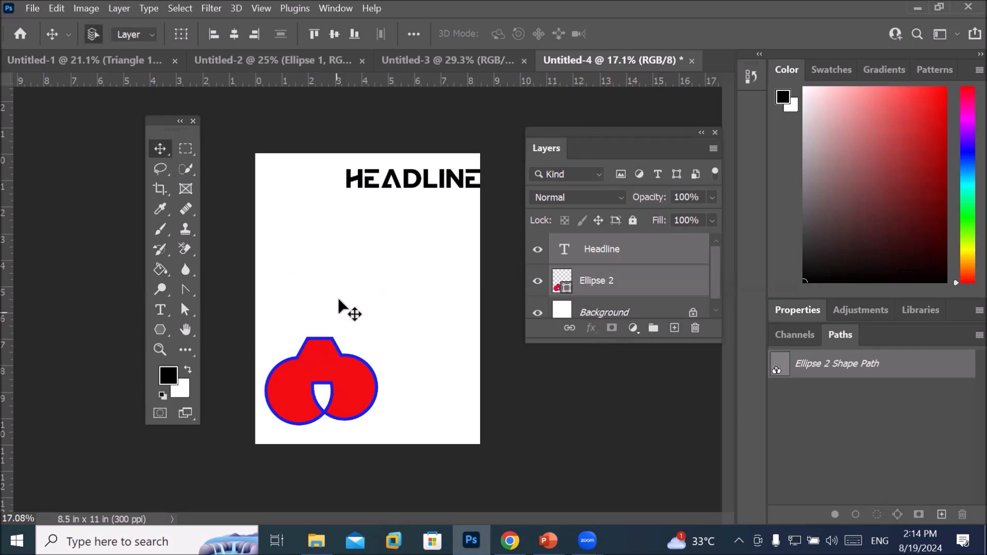
pyautogui.click(414, 34)
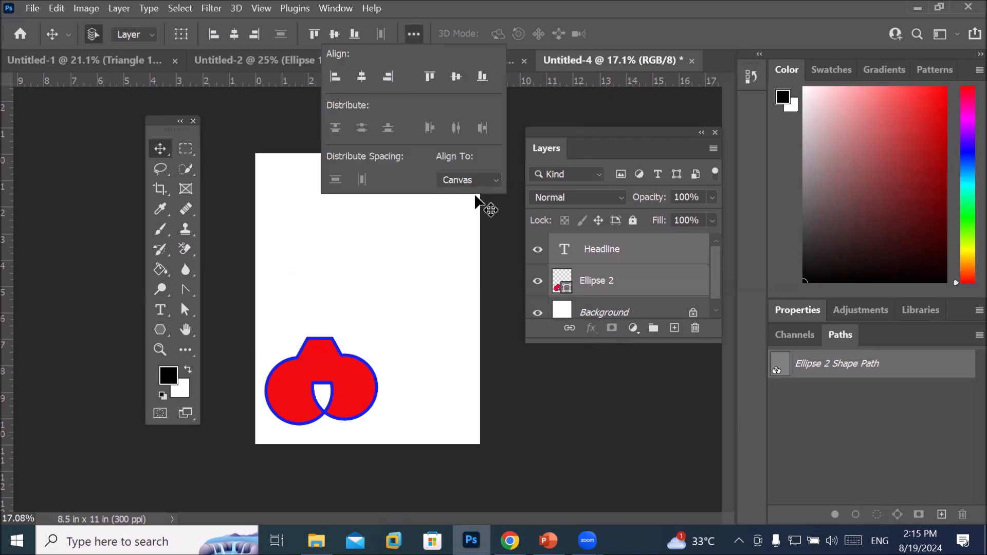
pyautogui.click(489, 179)
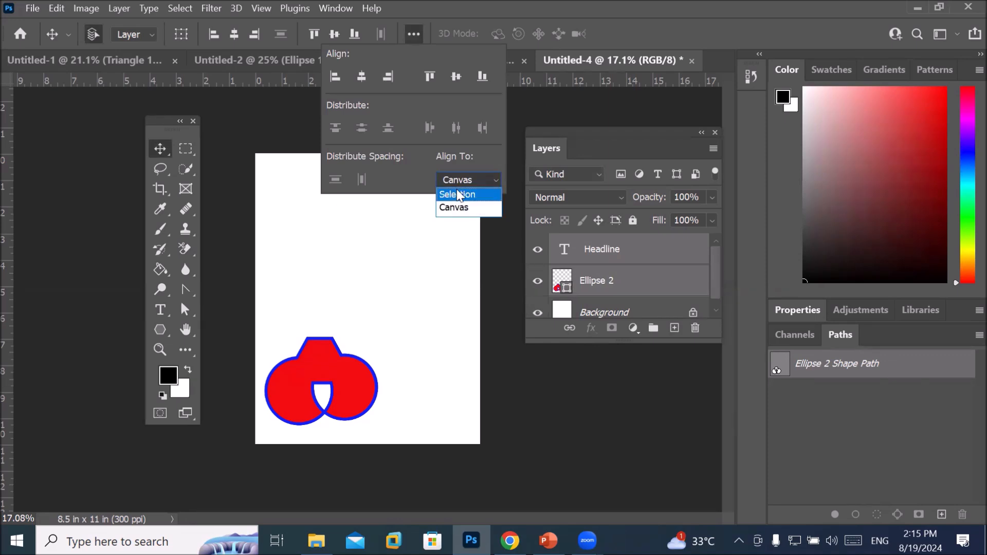
pyautogui.click(453, 208)
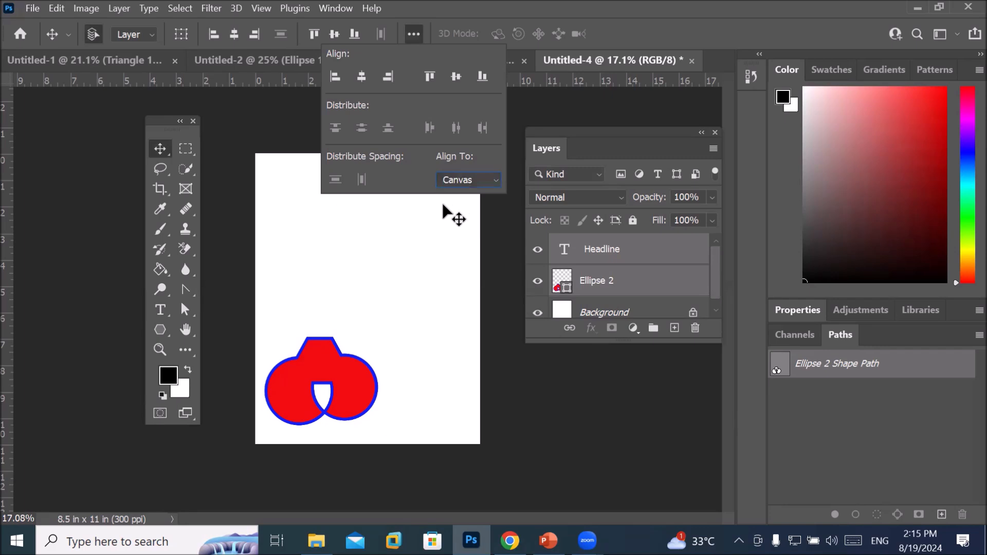
# Step: Align Headline and Ellipse 2 to the canvas's left and right edges, horizontal center, top and bottom edges, and finally its vertical center
pyautogui.click(335, 78)
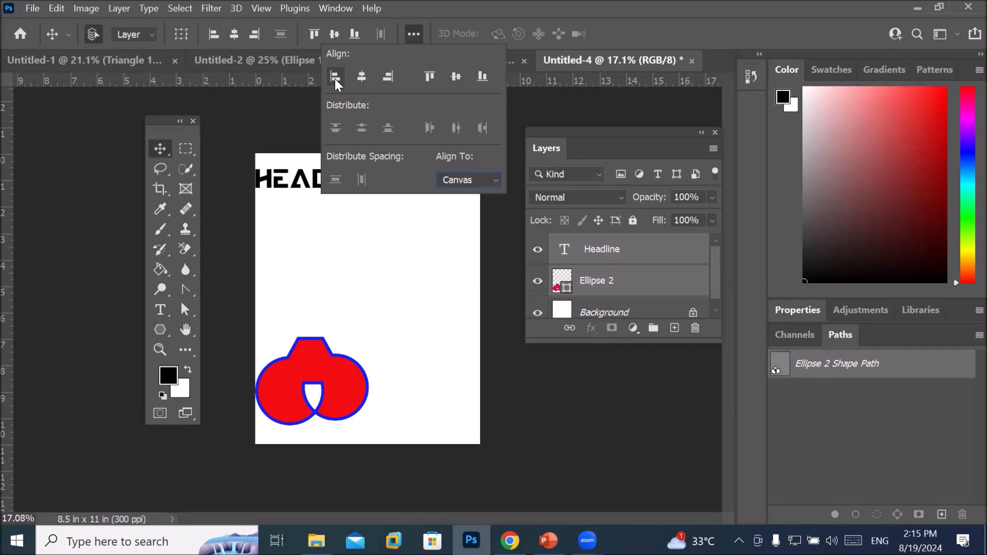
pyautogui.click(386, 80)
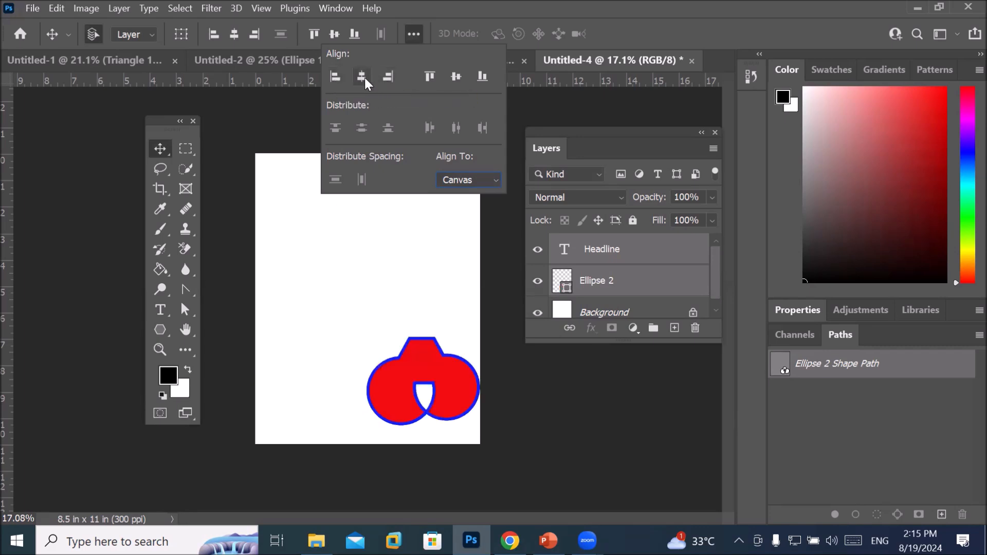
pyautogui.click(363, 77)
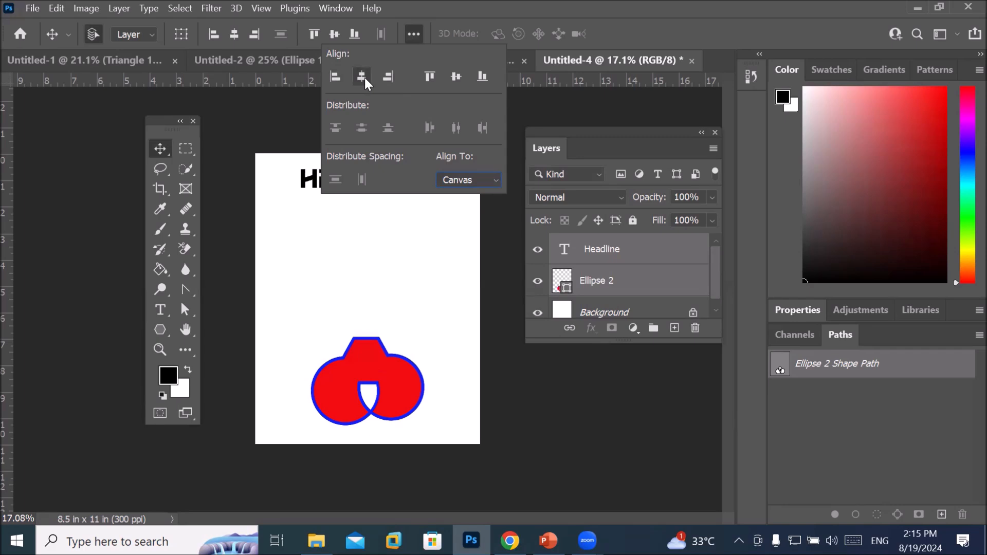
pyautogui.click(429, 77)
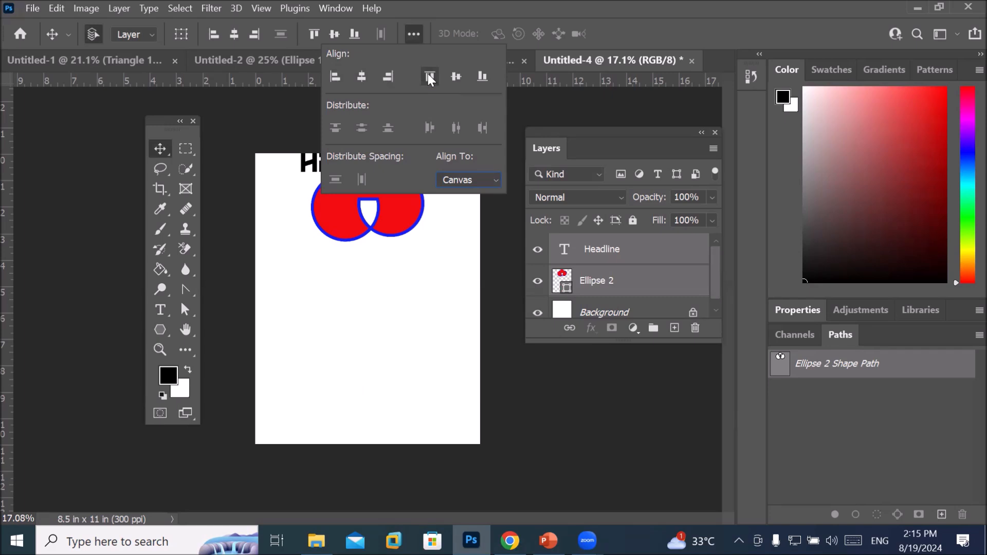
pyautogui.click(477, 74)
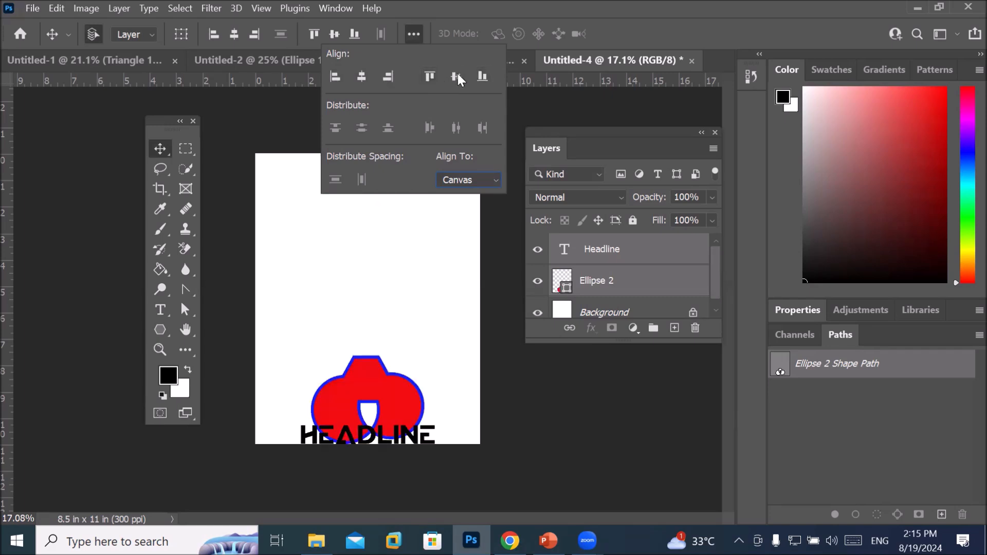
pyautogui.click(456, 77)
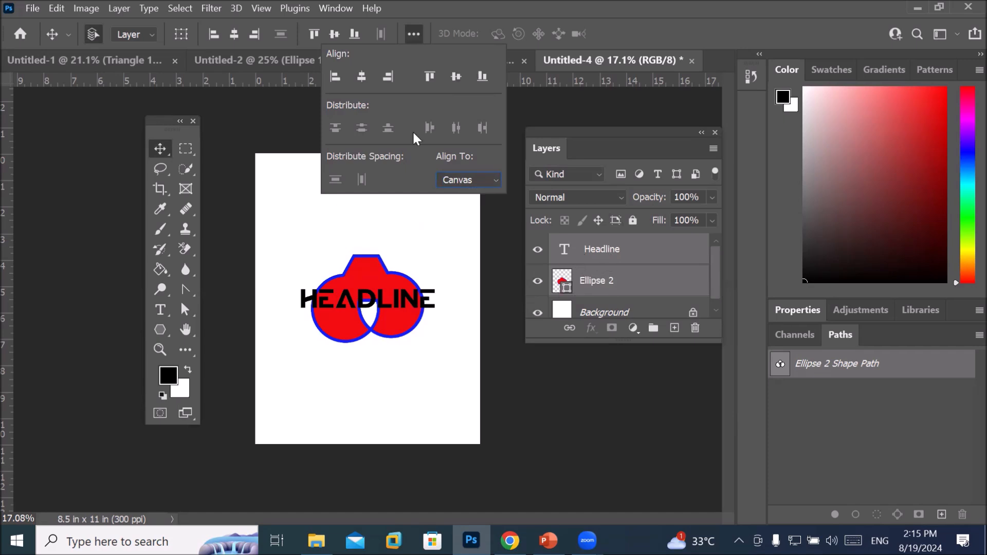
# Step: Repeat the canvas alignments for both layers: left, right, bottom, horizontal center, top, bottom again, and vertical center
pyautogui.click(336, 76)
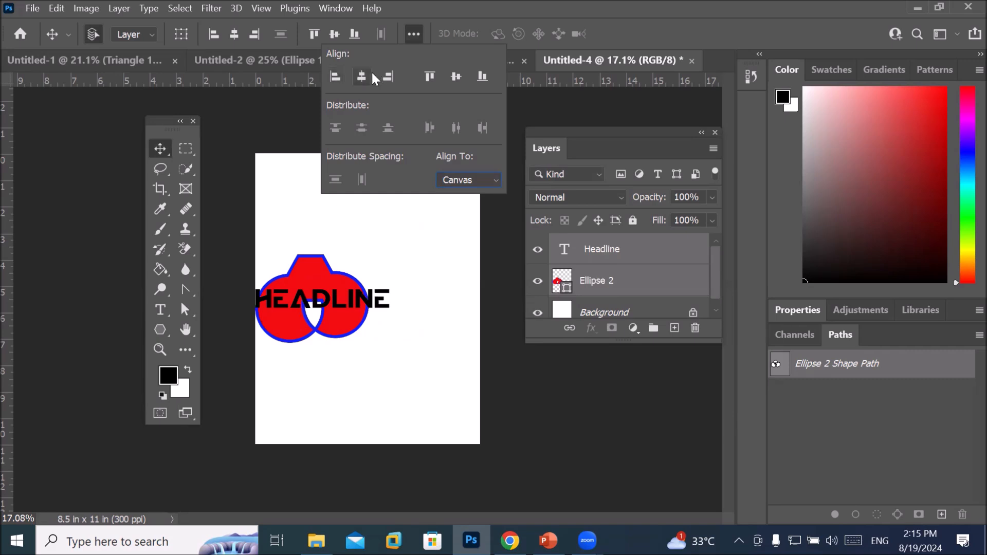
pyautogui.click(387, 77)
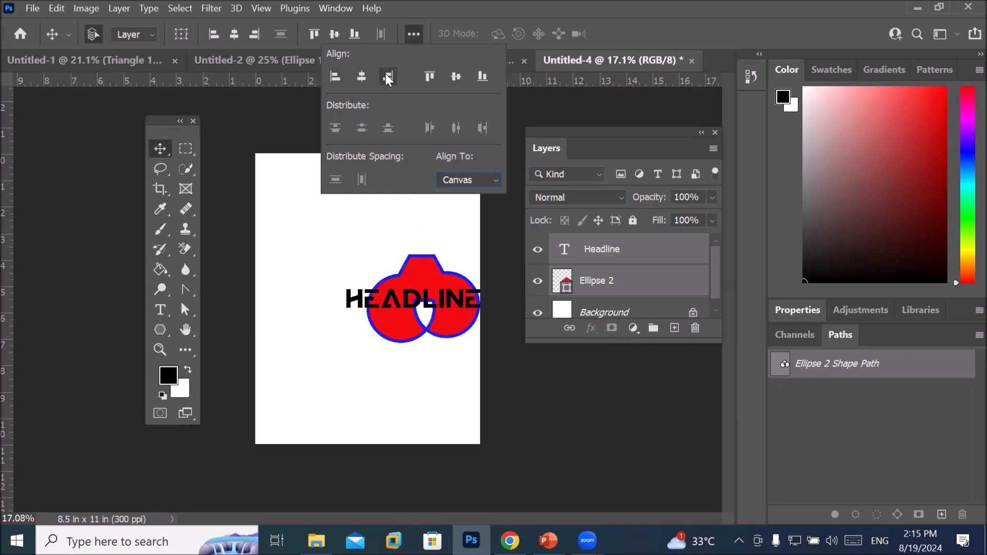
pyautogui.click(477, 78)
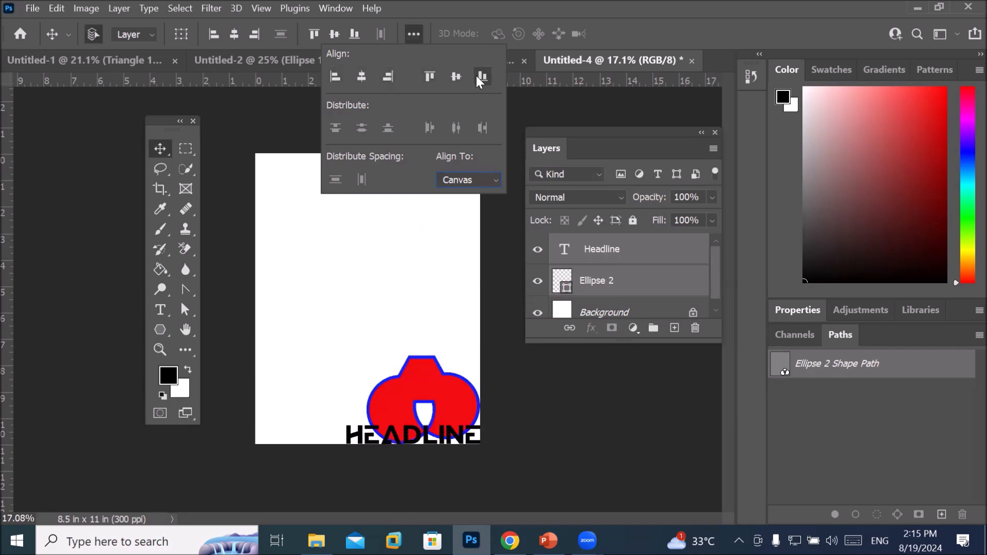
pyautogui.click(362, 78)
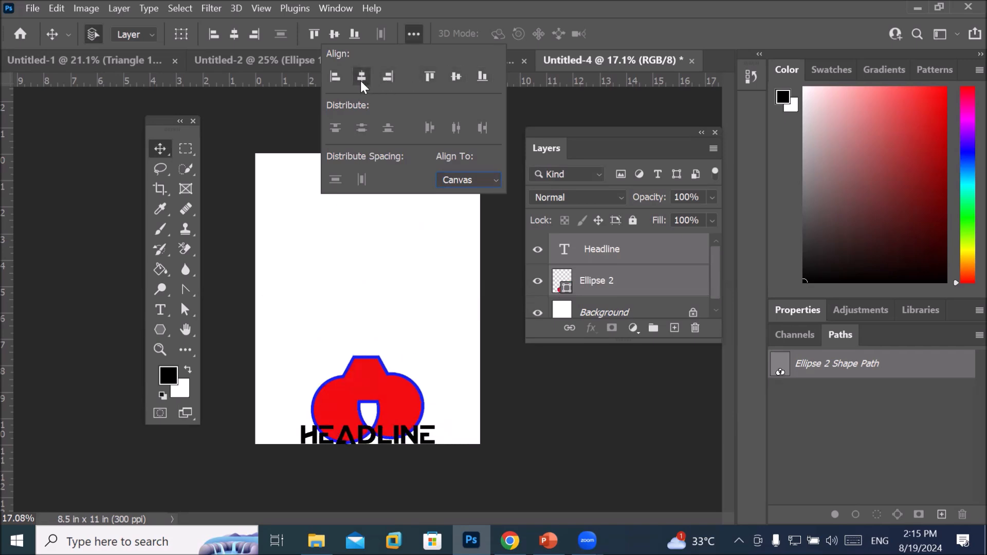
pyautogui.click(430, 77)
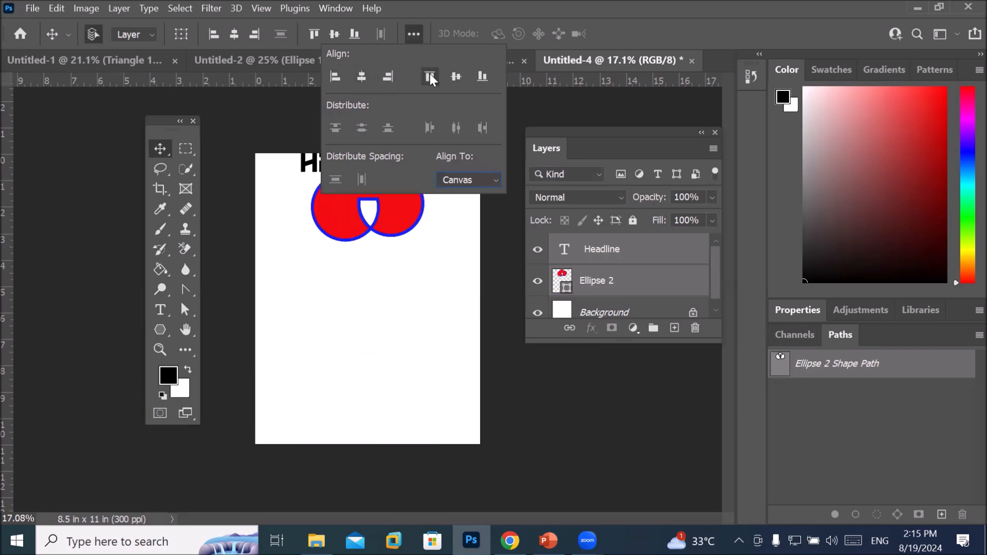
pyautogui.click(482, 77)
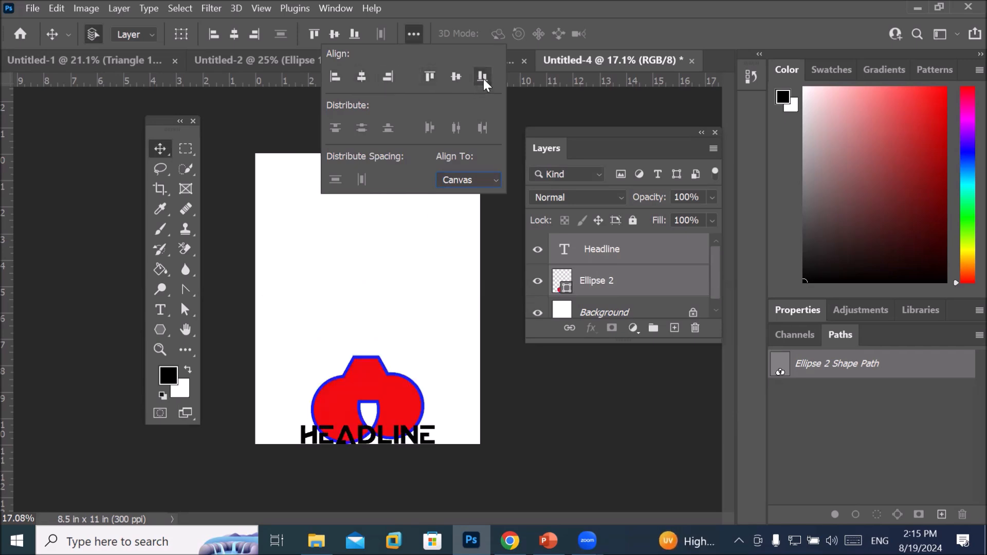
pyautogui.click(455, 77)
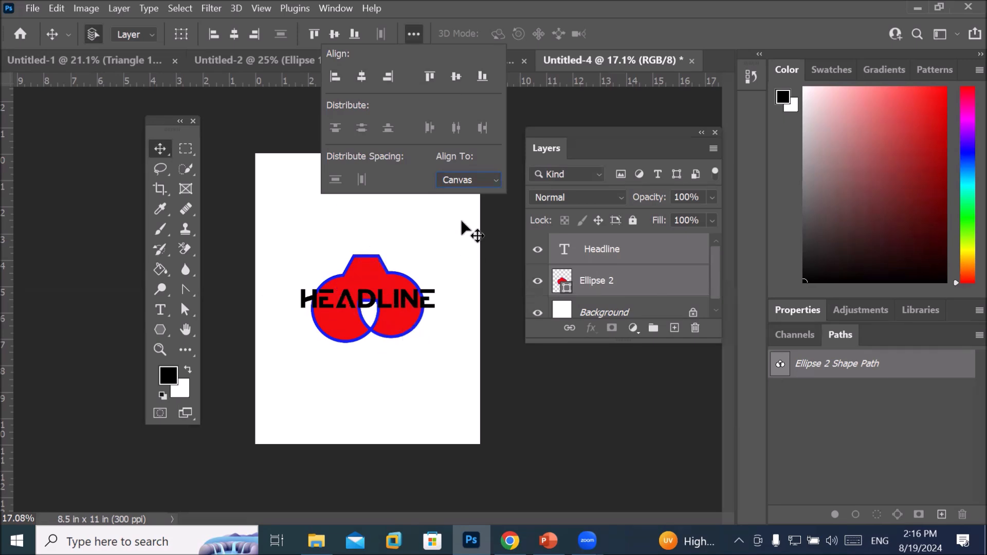
# Step: Deselect both layers and move the Headline text straight up until it sits just above the red shape
pyautogui.click(434, 254)
pyautogui.click(434, 255)
pyautogui.moveTo(407, 297); pyautogui.dragTo(407, 235)
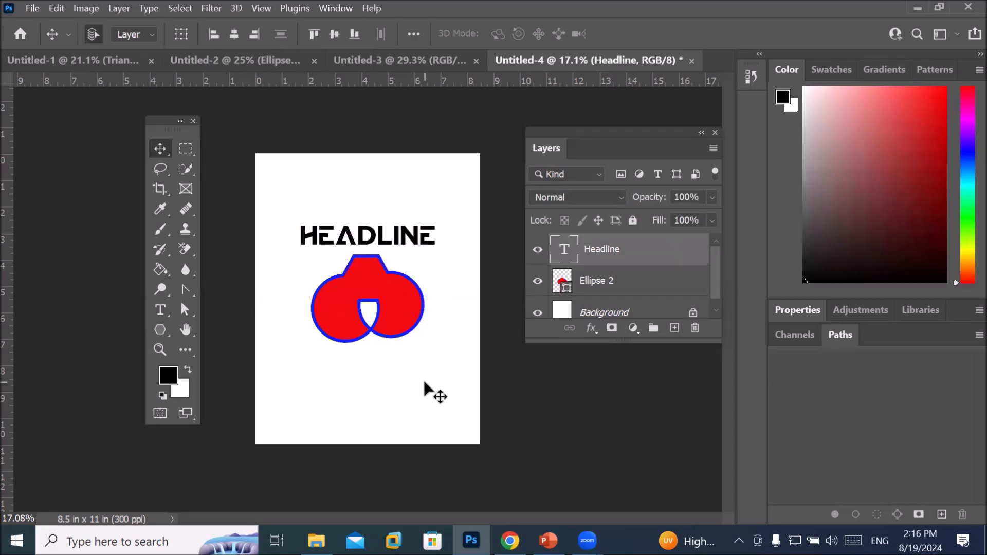
# Step: Select the Headline text and the red shape together and set their Align To reference to Selection
pyautogui.moveTo(271, 197); pyautogui.dragTo(457, 360)
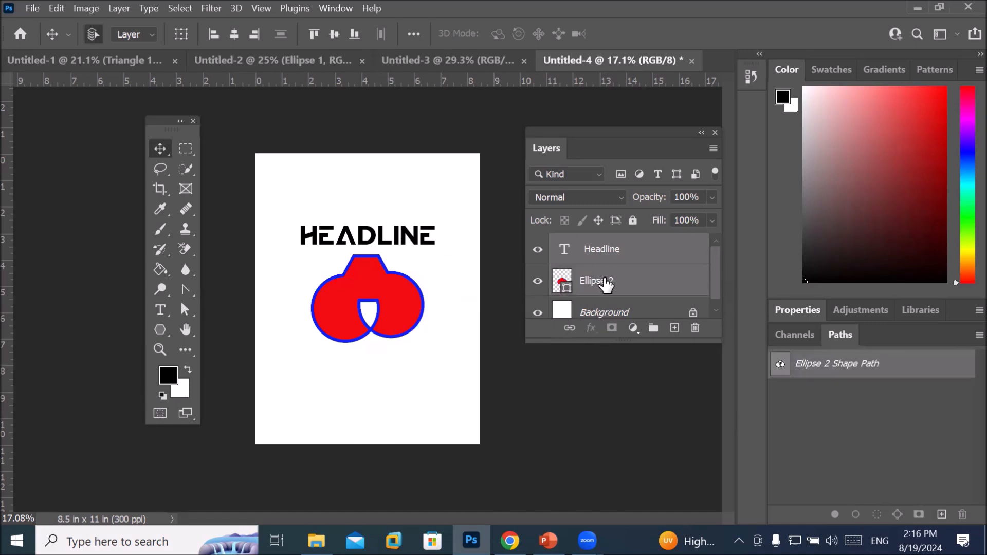
pyautogui.click(414, 34)
pyautogui.click(479, 181)
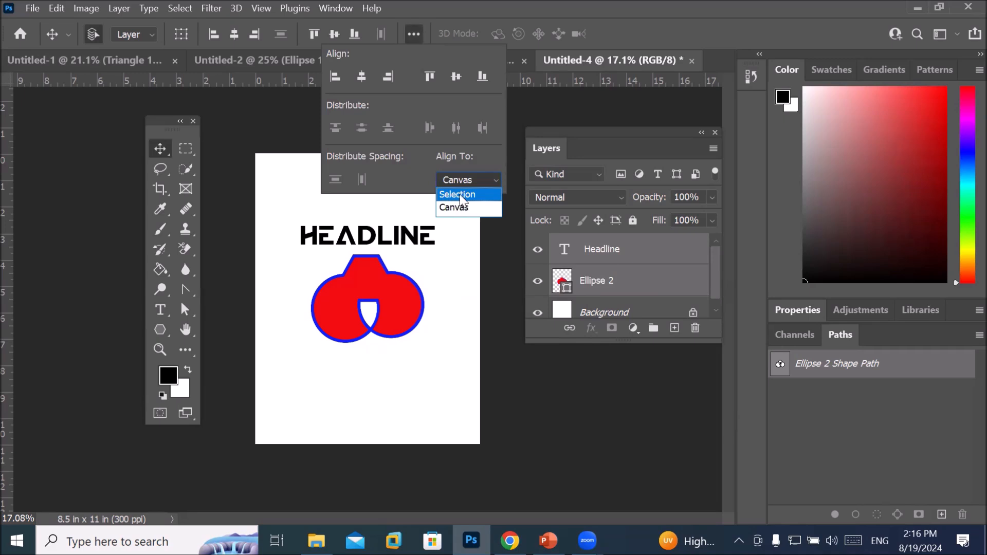
pyautogui.click(459, 194)
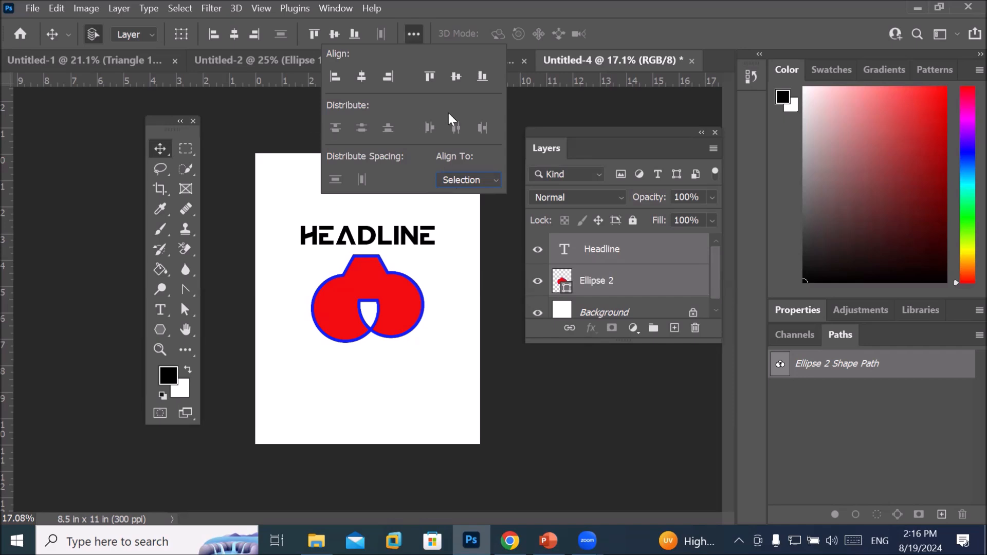
# Step: Align the two layers relative to the selection by left, right and horizontal centers, and by bottom, top and vertical centers
pyautogui.click(331, 76)
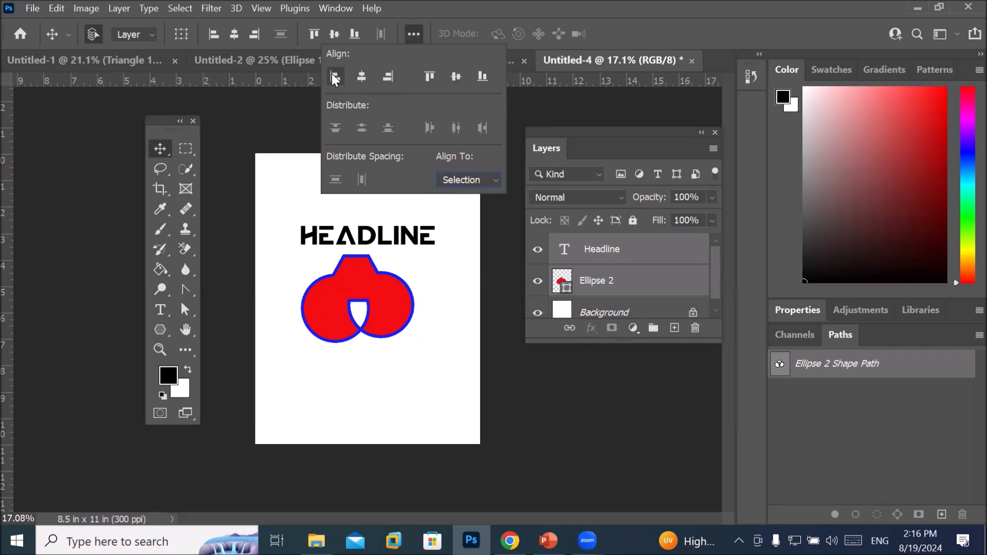
pyautogui.click(391, 83)
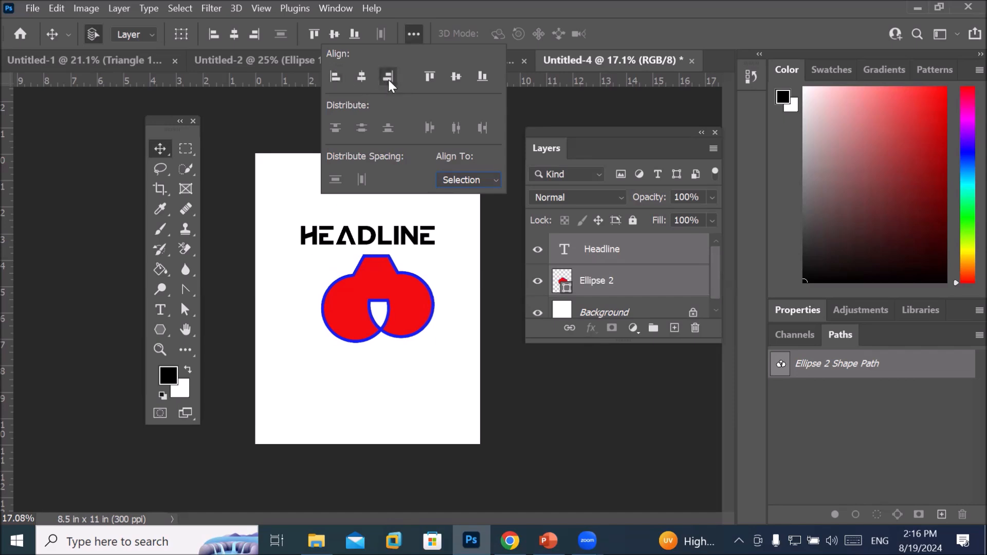
pyautogui.click(361, 76)
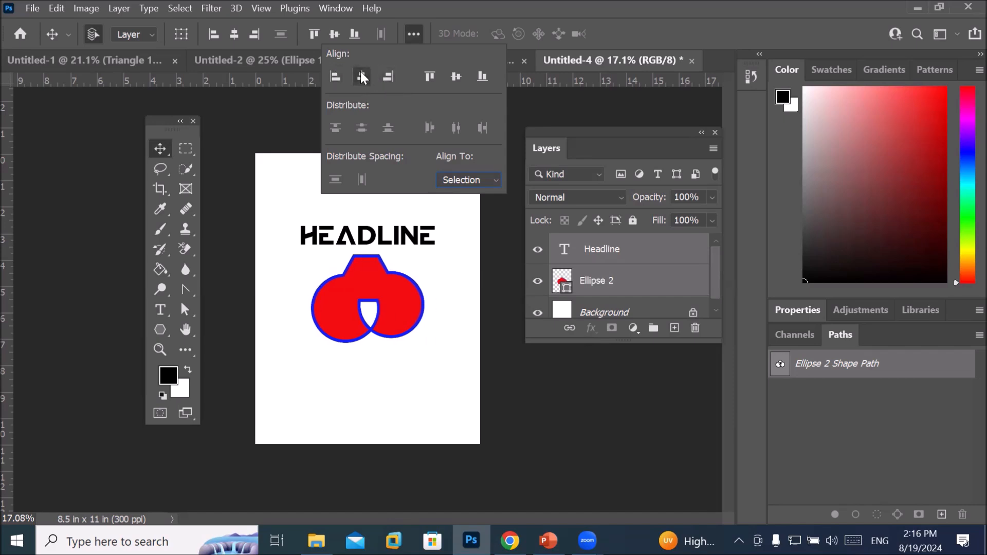
pyautogui.click(478, 76)
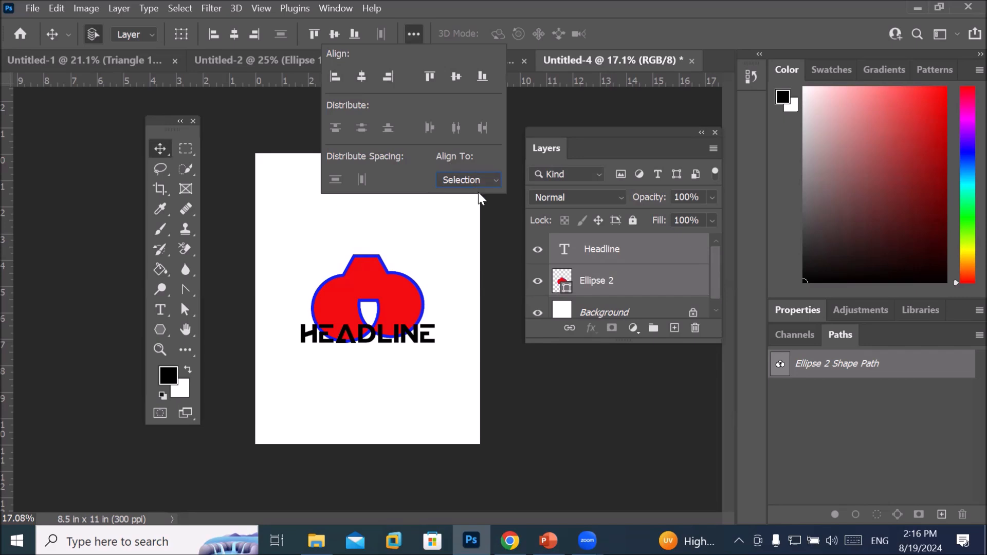
pyautogui.click(430, 77)
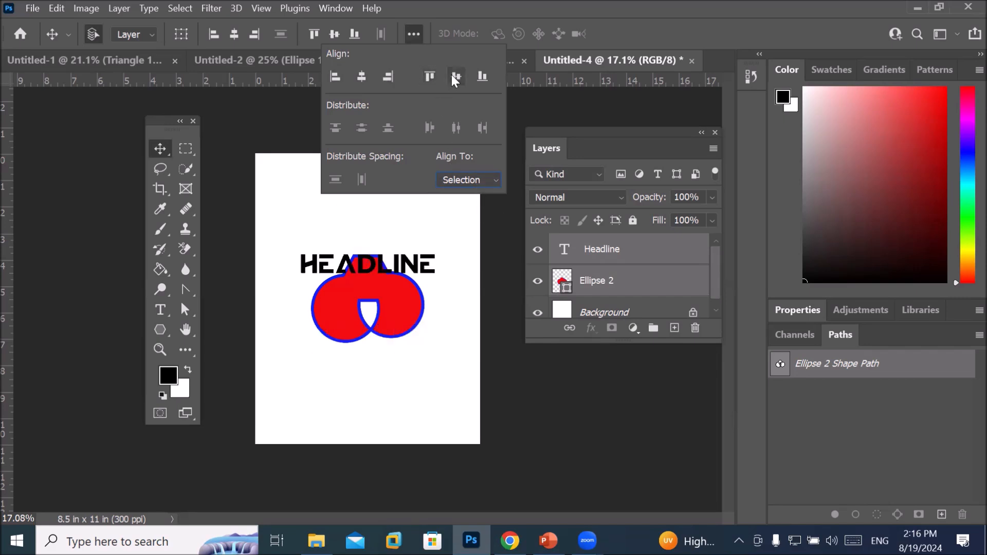
pyautogui.click(455, 77)
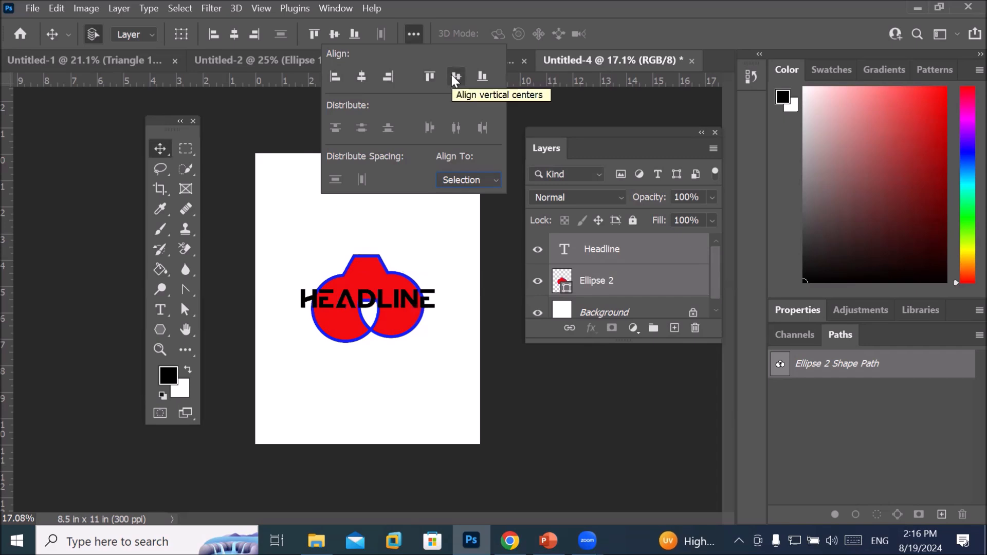
# Step: Align the overlapping text and shape to the selection's left and right edges once more, and return them to horizontal centers
pyautogui.click(333, 73)
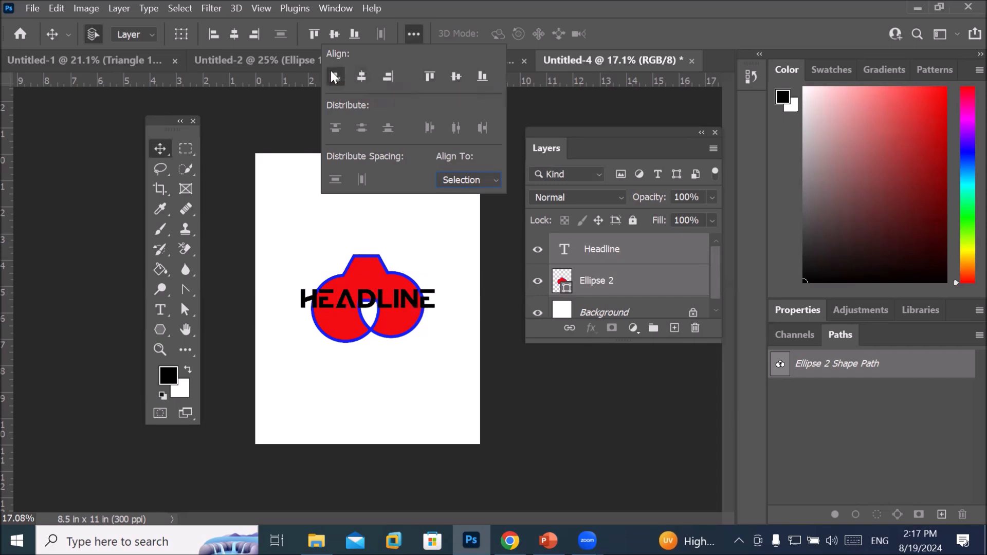
pyautogui.click(391, 72)
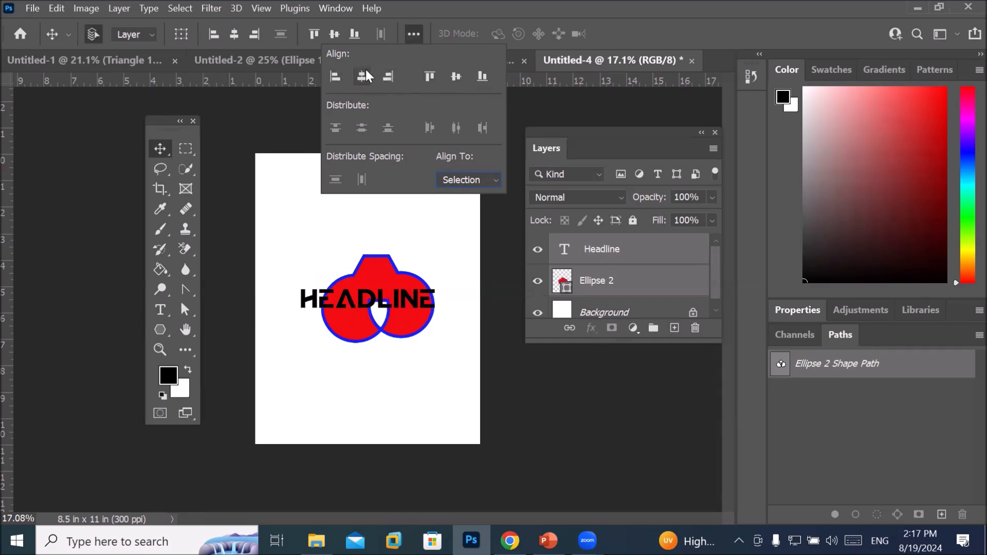
pyautogui.click(366, 76)
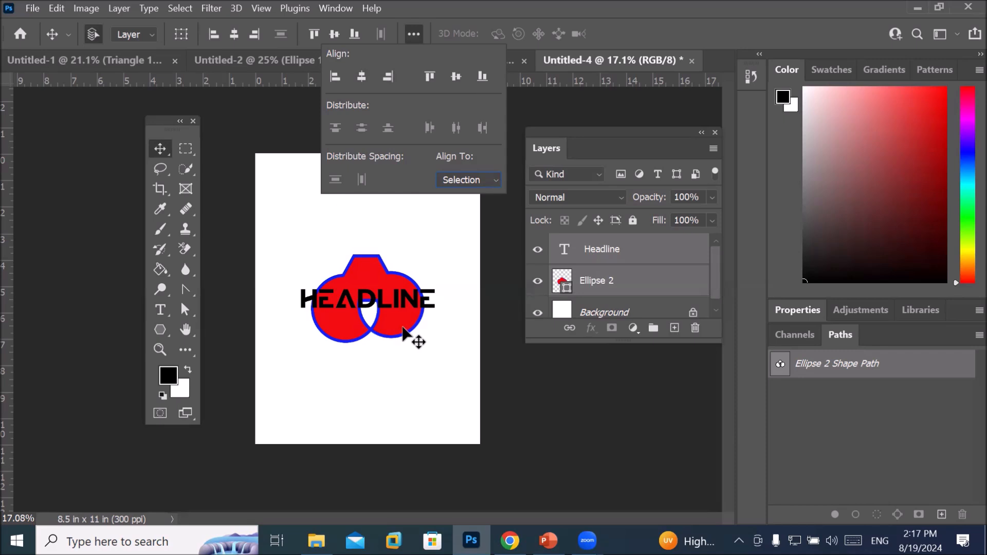
# Step: Deselect the layers and move the Headline text up off the red shape, leaving a clear gap above it
pyautogui.click(318, 226)
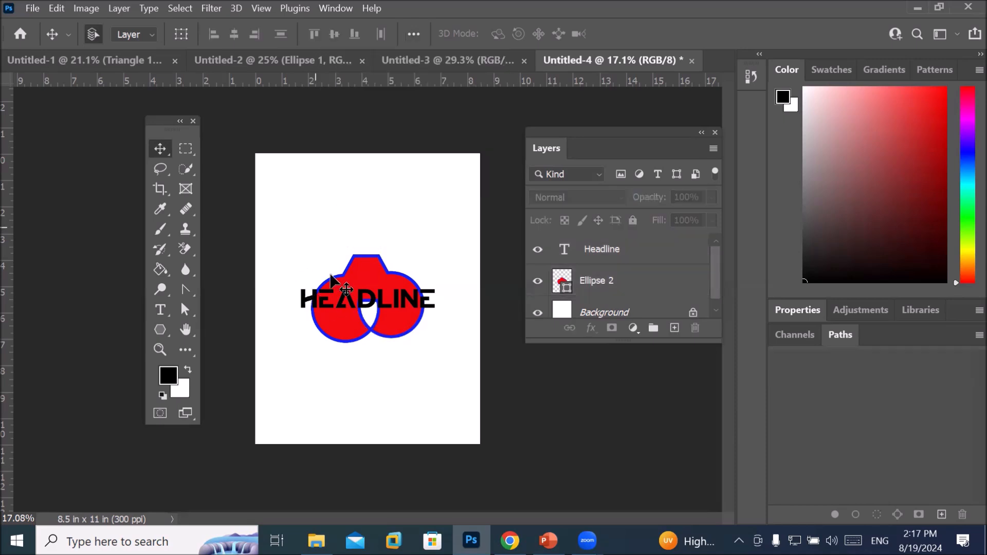
pyautogui.moveTo(346, 300); pyautogui.dragTo(335, 222)
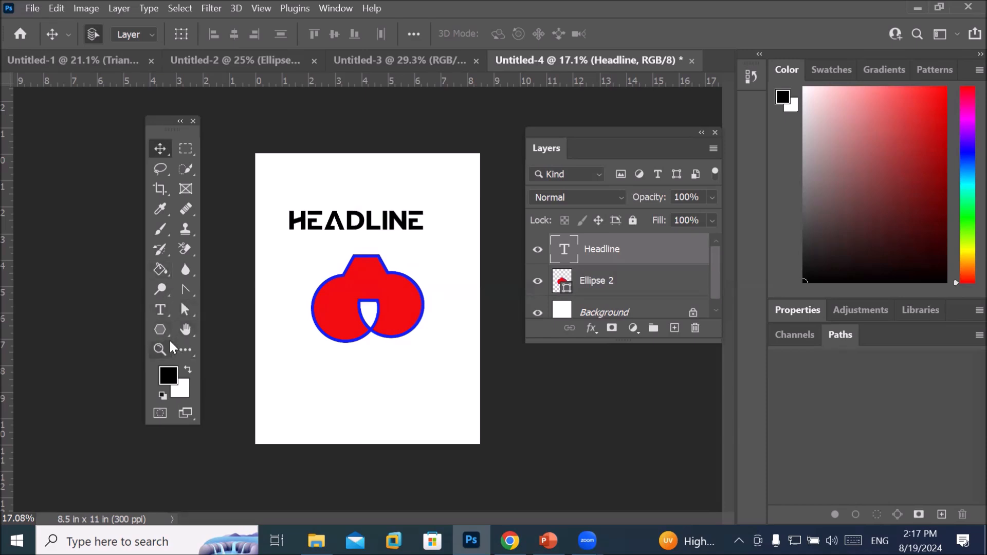
# Step: Draw a rectangle about 2071 by 715 px across the lower part of the red shape and fill it with yellow
pyautogui.click(155, 327)
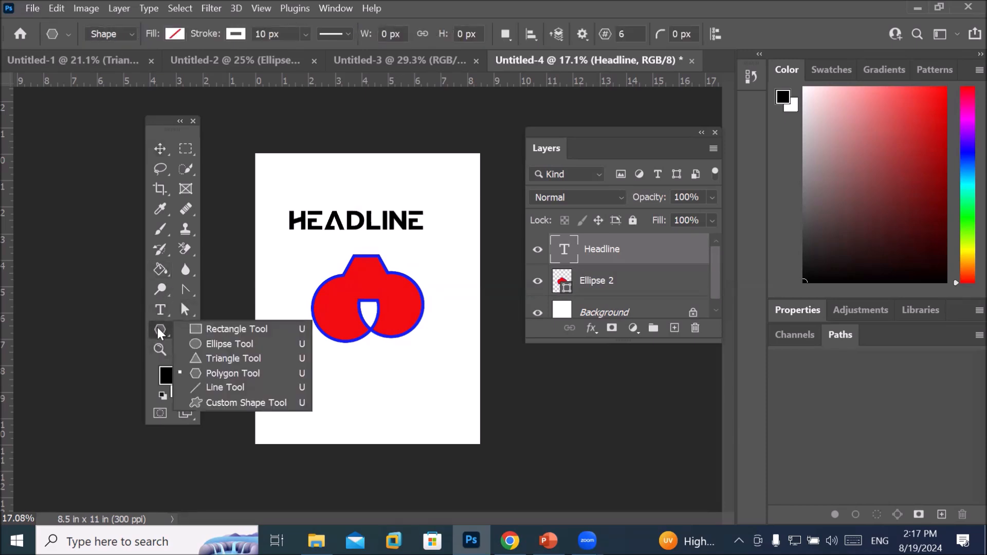
pyautogui.click(220, 329)
pyautogui.moveTo(277, 313); pyautogui.dragTo(459, 378)
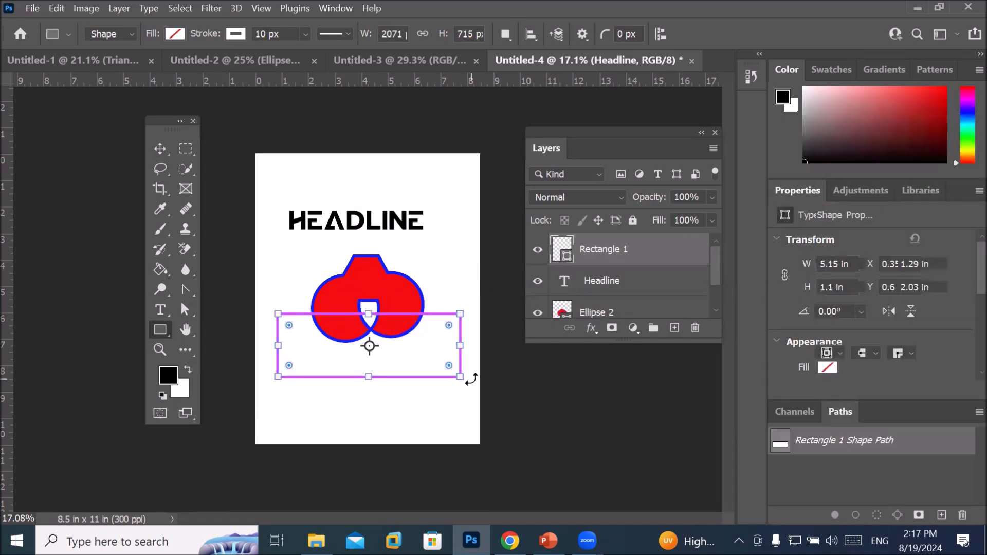
pyautogui.click(174, 34)
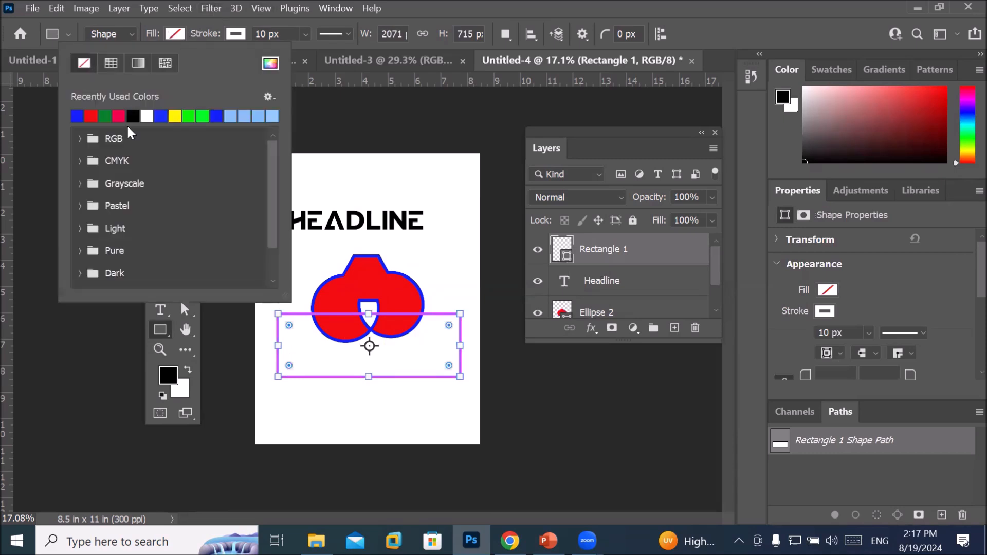
pyautogui.click(175, 117)
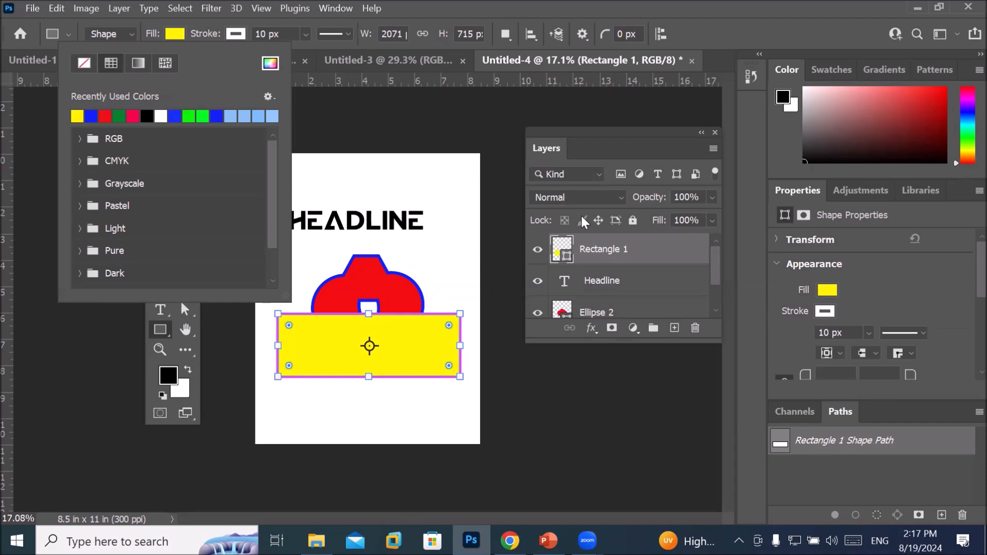
# Step: Reorder the Rectangle 1 layer to lie between Ellipse 2 and the Background, and switch to the Move tool
pyautogui.click(601, 251)
pyautogui.moveTo(713, 263); pyautogui.dragTo(710, 293)
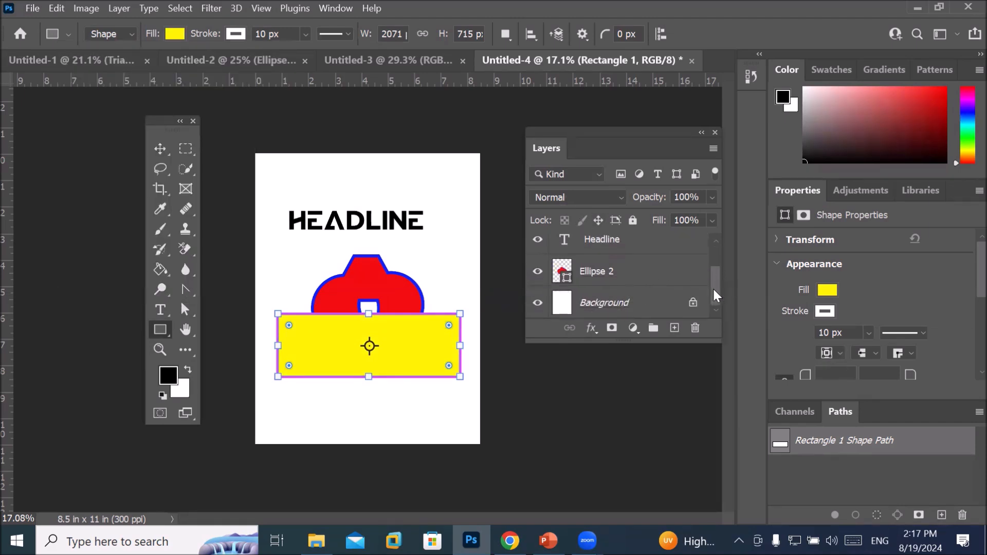
pyautogui.moveTo(712, 286); pyautogui.dragTo(717, 267)
pyautogui.moveTo(609, 250); pyautogui.dragTo(584, 287)
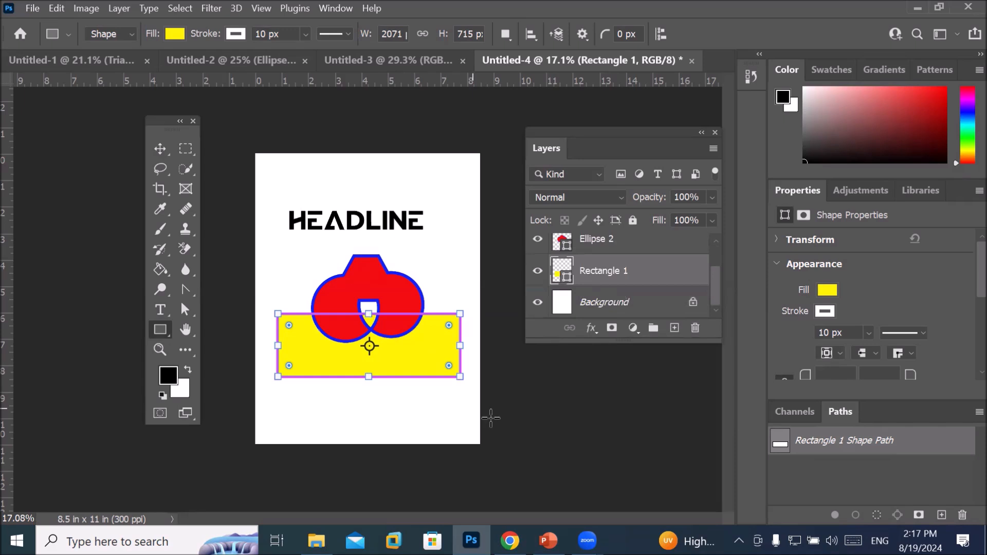
pyautogui.press('v')
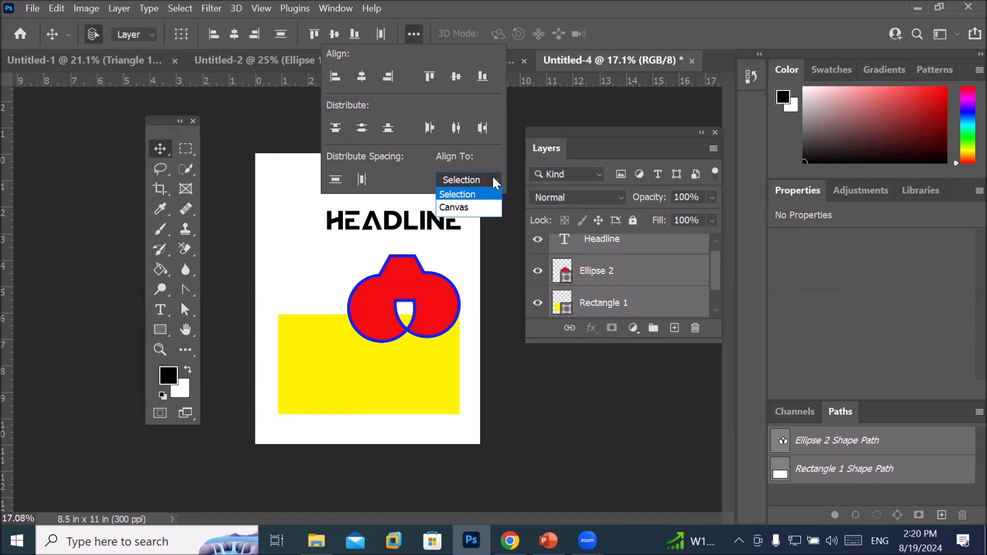
# Step: Set the alignment reference to Canvas, and reopen the choice of alignment reference
pyautogui.click(460, 207)
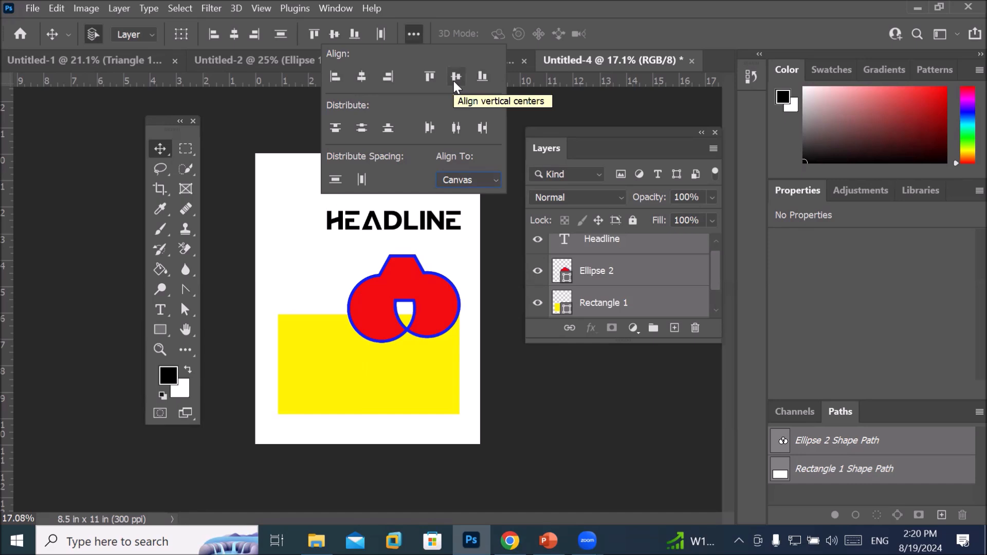
pyautogui.click(485, 178)
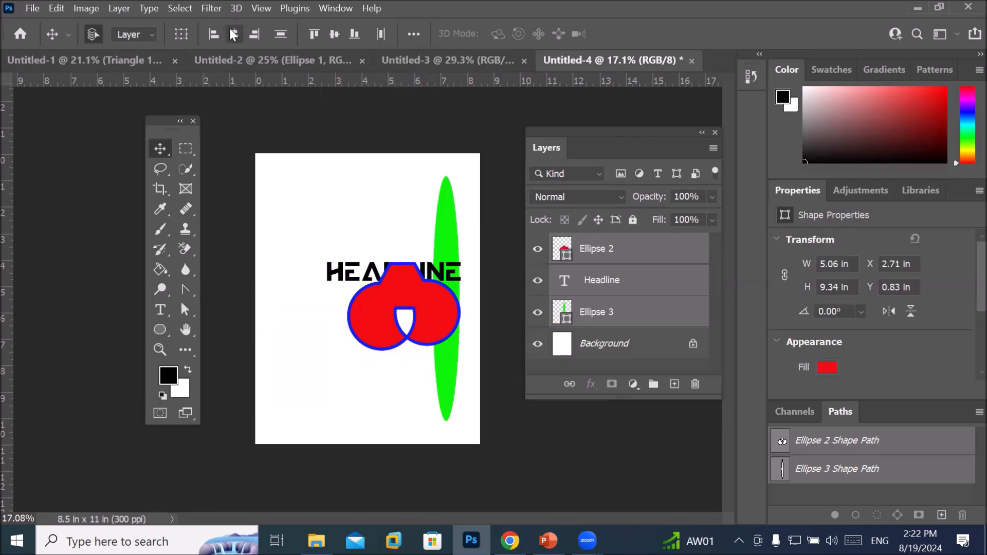
# Step: Try aligning the Ellipse 2, Headline and Ellipse 3 layers on their horizontal centers
pyautogui.click(232, 30)
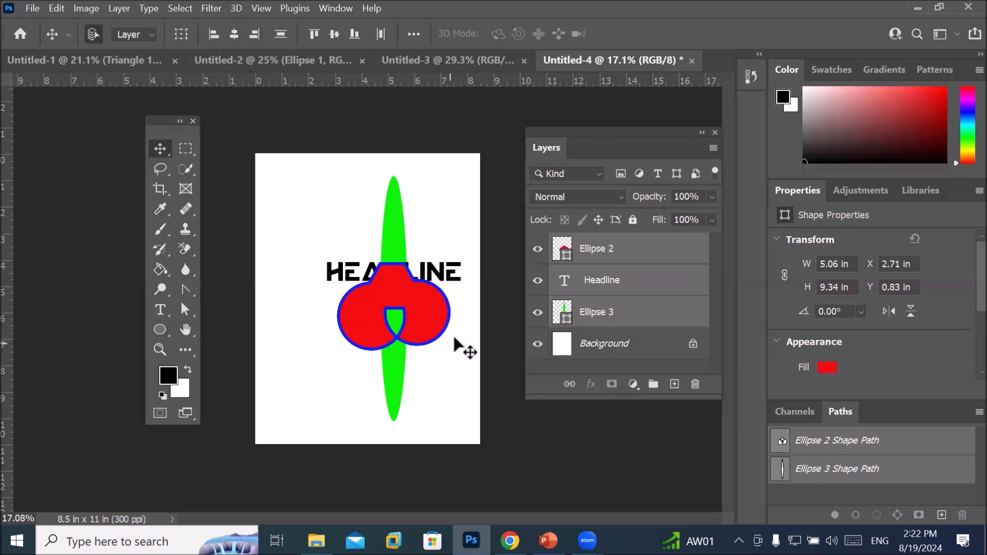
pyautogui.moveTo(461, 341); pyautogui.dragTo(458, 343)
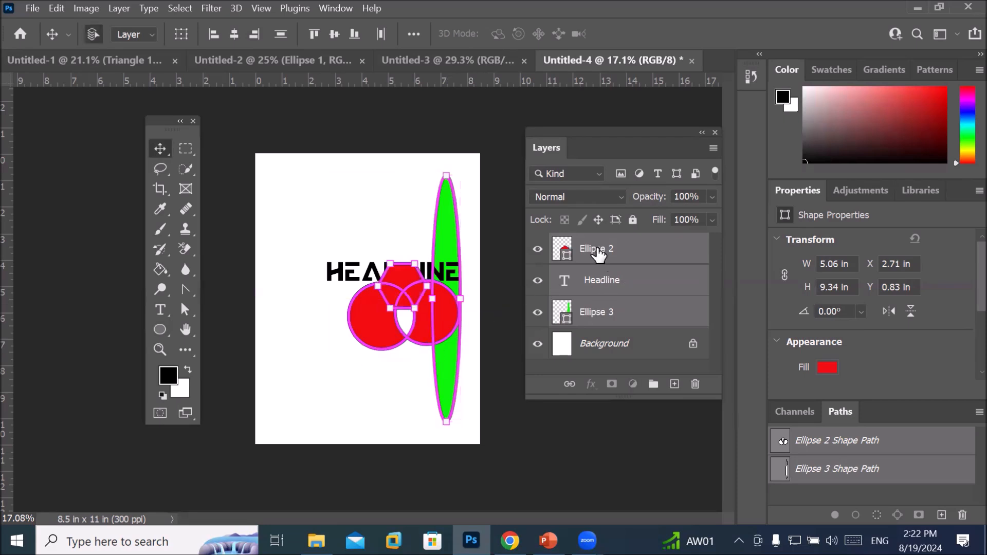
# Step: Select only the Ellipse 3 layer and move the green ellipse left, clear of the Headline text
pyautogui.click(598, 253)
pyautogui.click(577, 282)
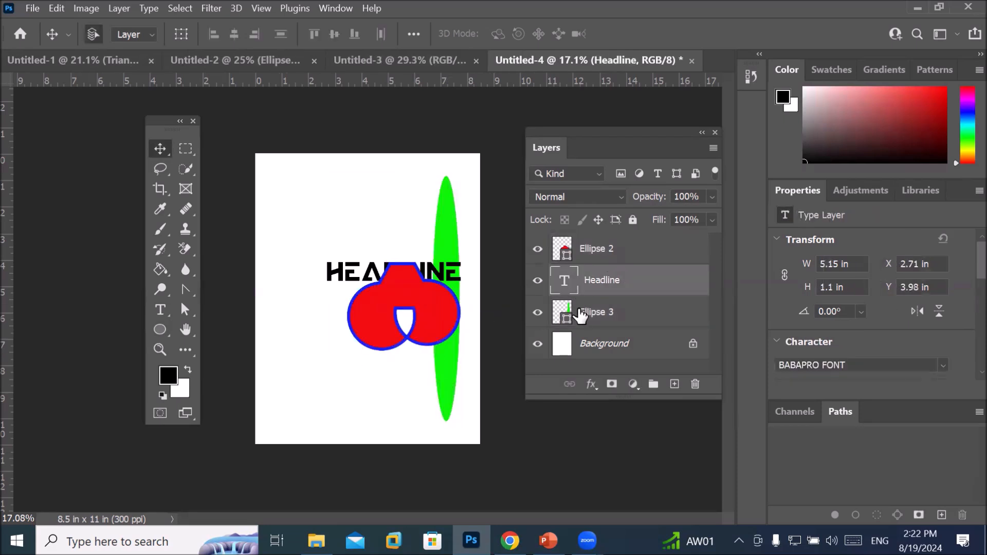
pyautogui.click(580, 315)
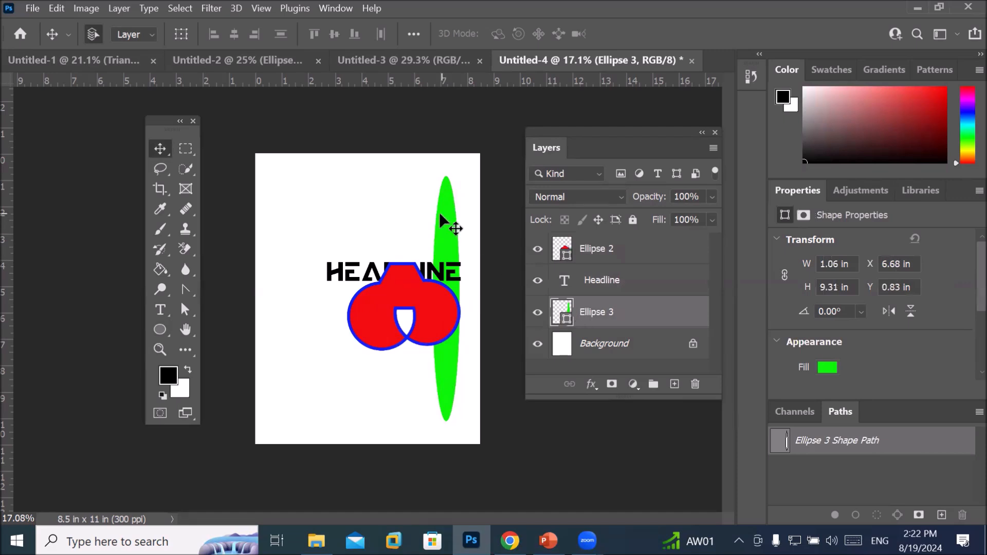
pyautogui.moveTo(440, 212); pyautogui.dragTo(303, 227)
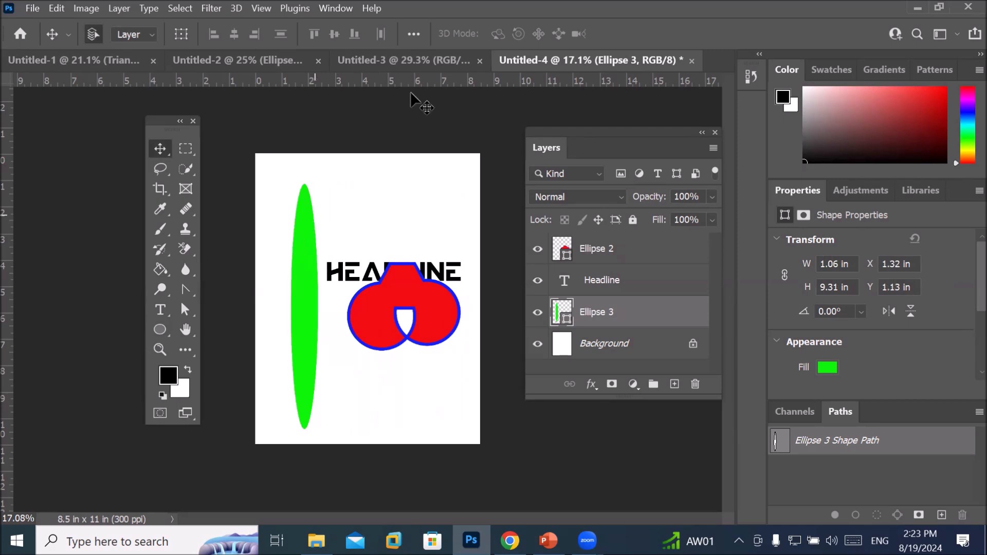
# Step: Select the Ellipse 2, Headline and Ellipse 3 layers, try aligning their left and right edges to the selection, and undo both alignments
pyautogui.click(415, 35)
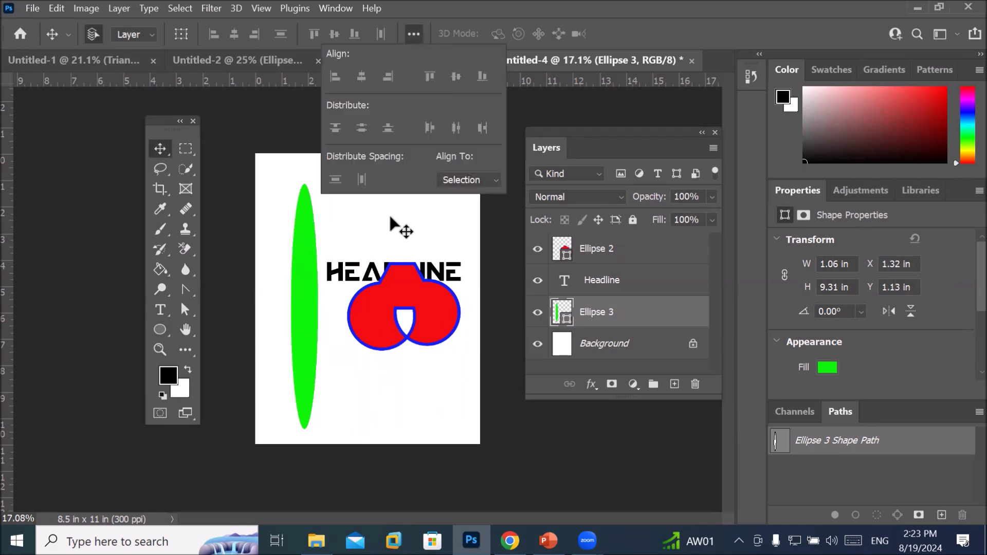
pyautogui.click(326, 216)
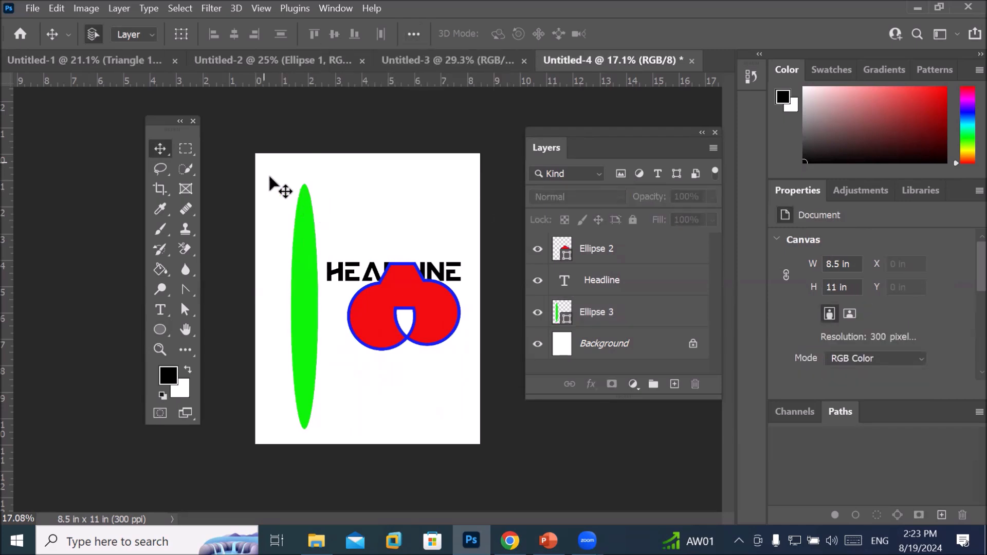
pyautogui.moveTo(262, 162); pyautogui.dragTo(474, 446)
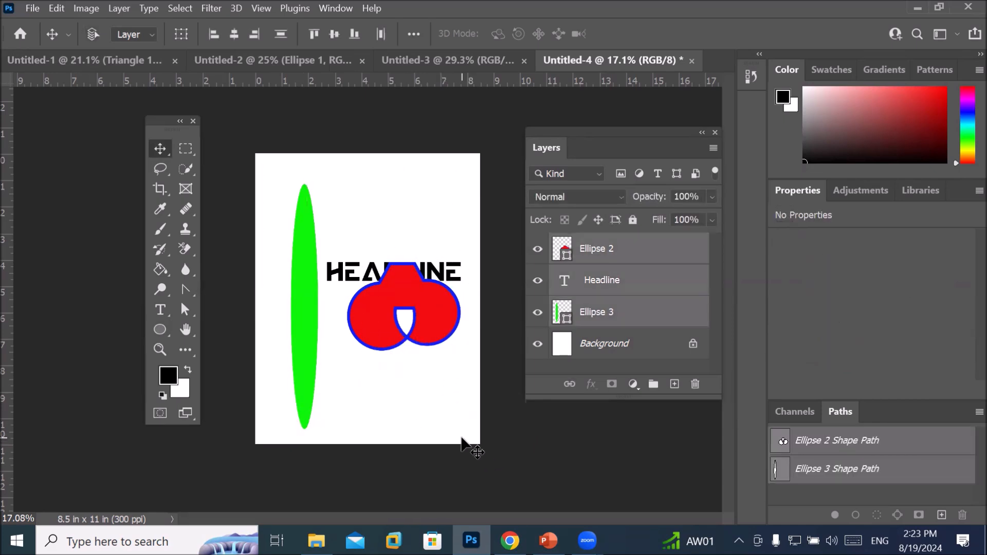
pyautogui.hotkey('ctrl', 't')
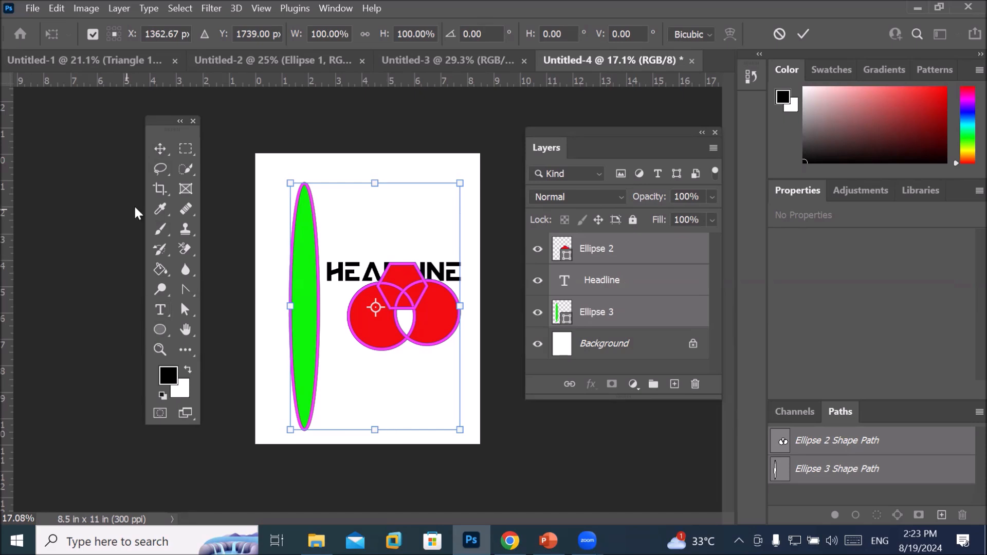
pyautogui.click(159, 149)
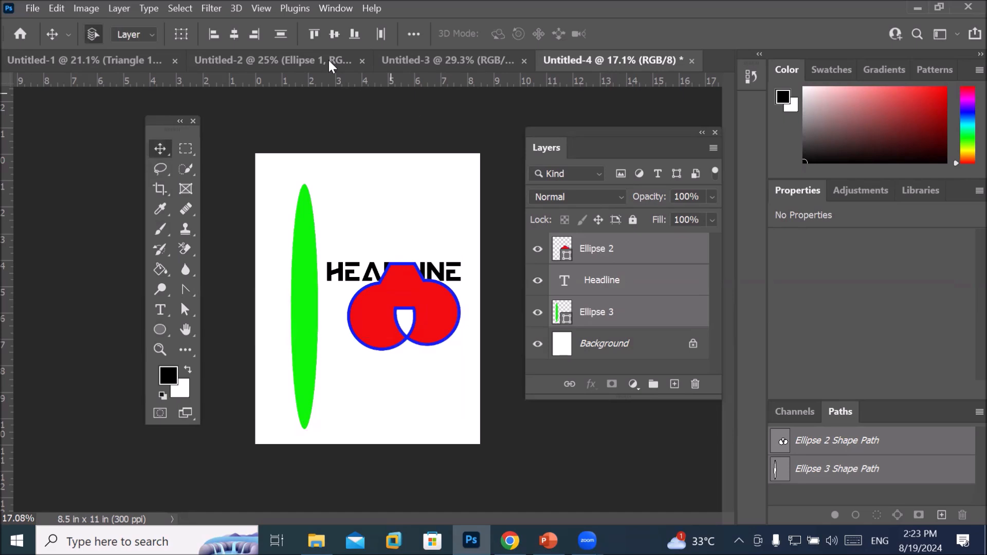
pyautogui.click(213, 34)
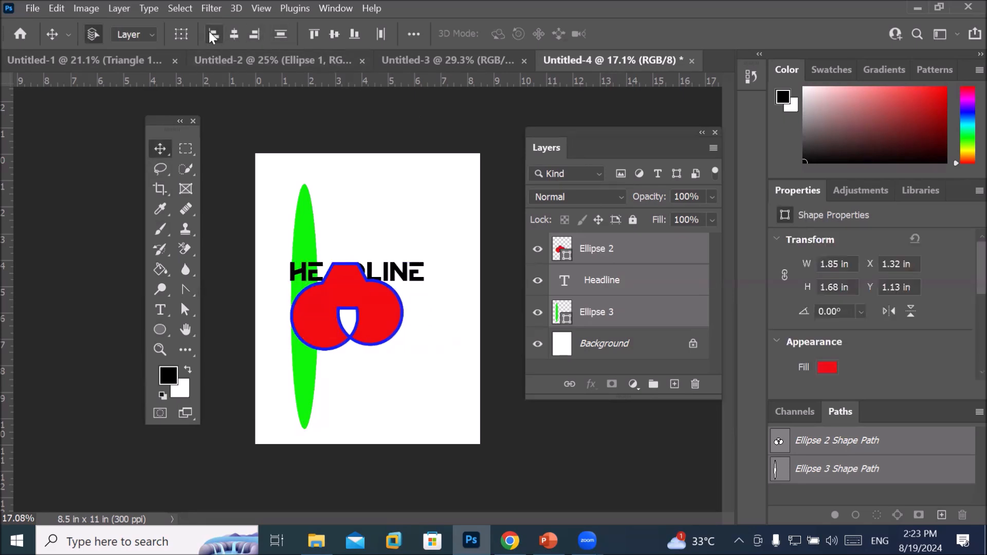
pyautogui.click(255, 34)
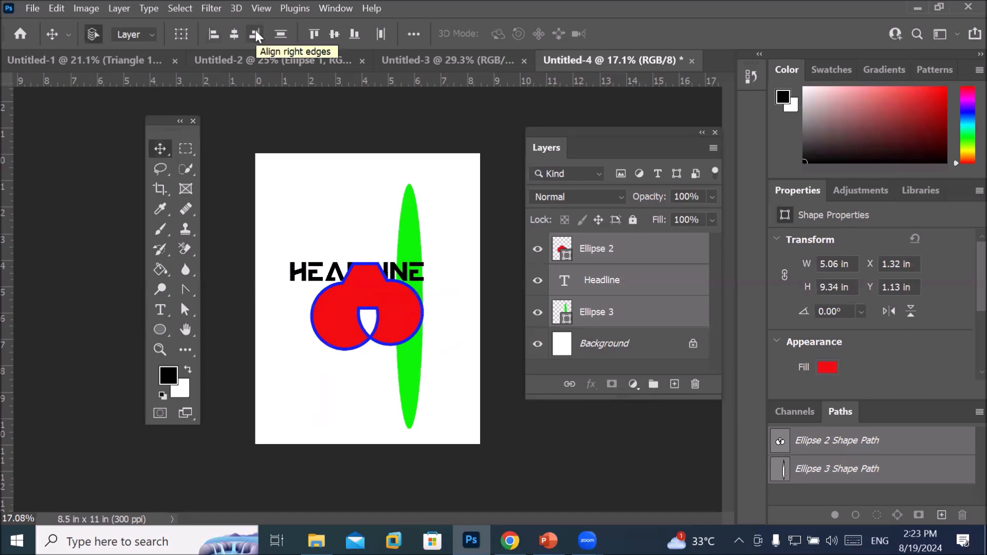
pyautogui.hotkey('ctrl', 'z')
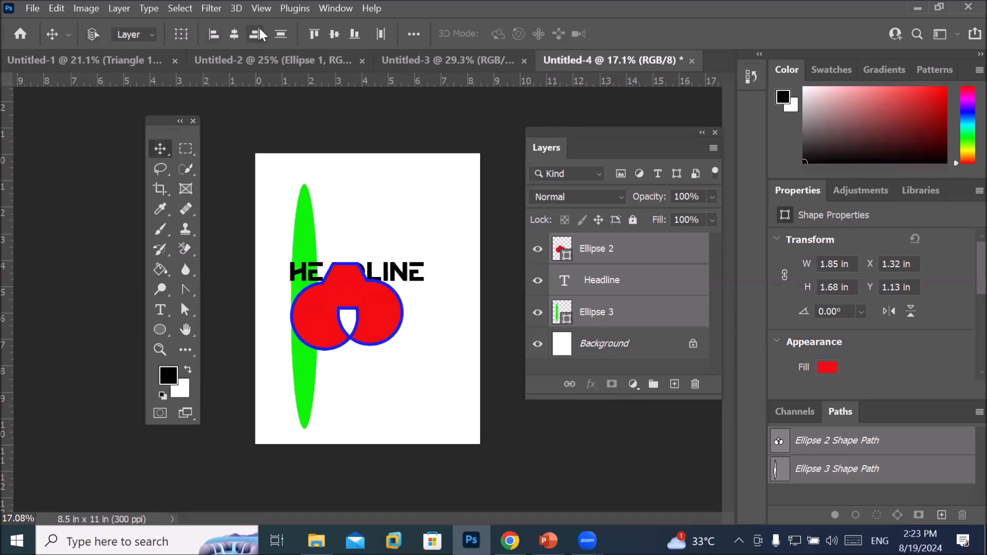
pyautogui.click(260, 28)
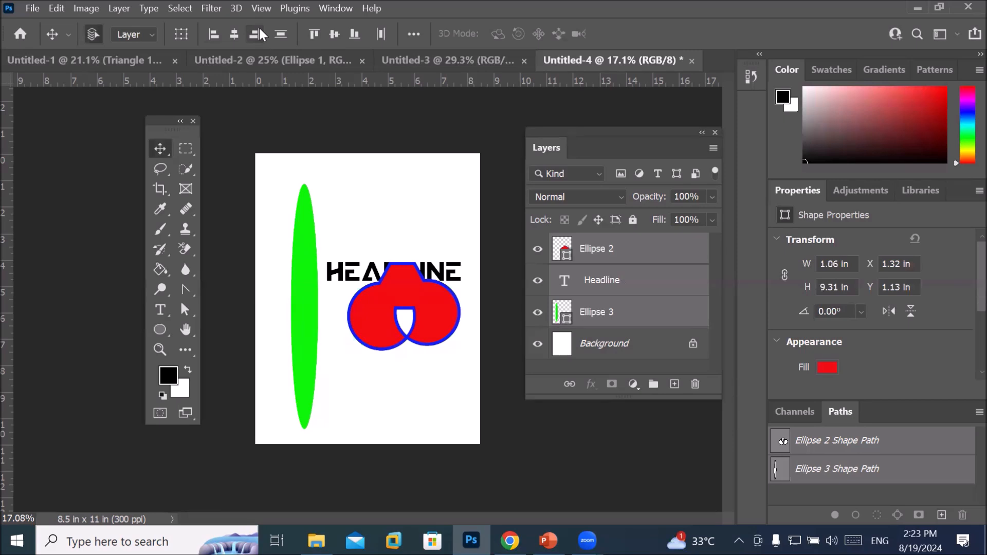
# Step: Move the red shape down and left beneath the Headline text, then select all three objects and check their combined transform bounds
pyautogui.click(418, 411)
pyautogui.moveTo(434, 292); pyautogui.dragTo(396, 316)
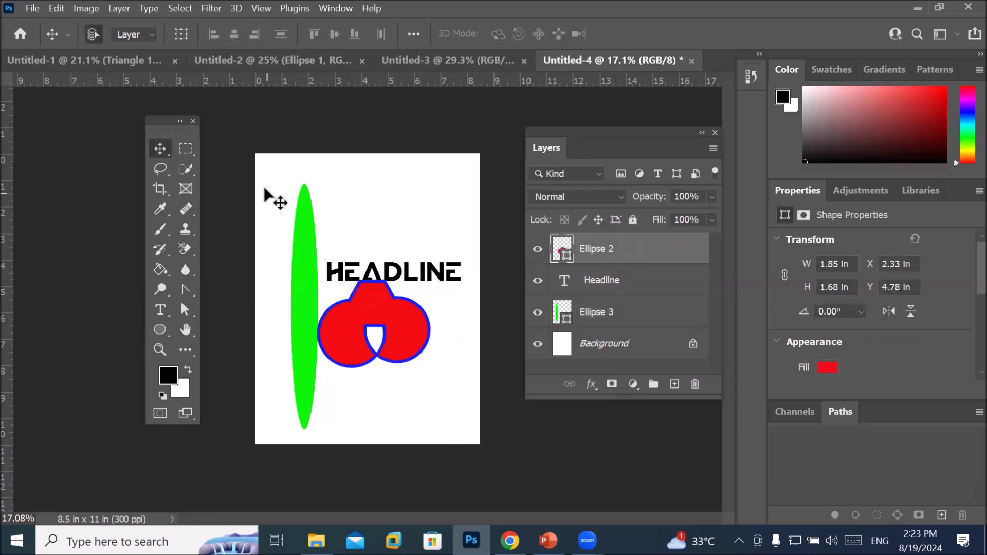
pyautogui.moveTo(257, 172); pyautogui.dragTo(475, 445)
pyautogui.press('ctrl')
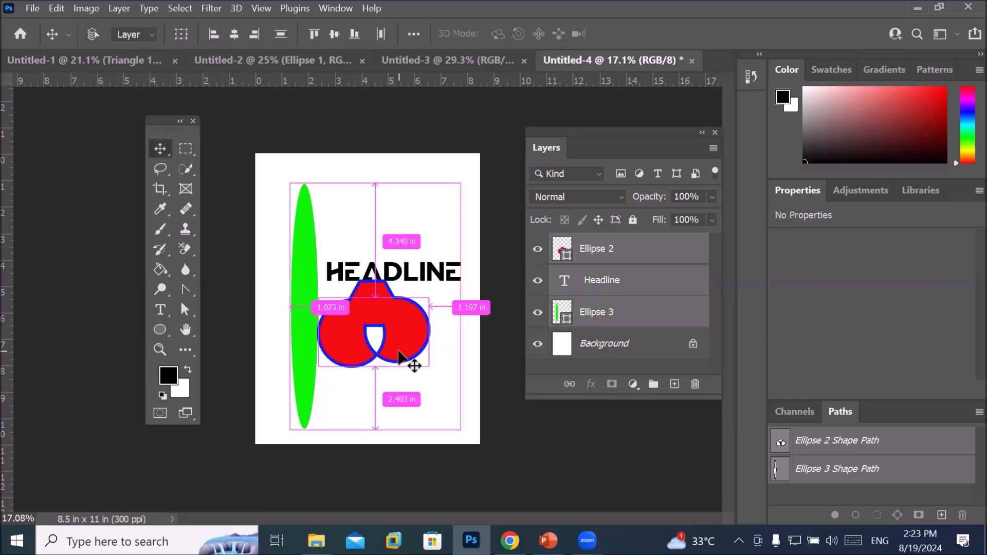
pyautogui.hotkey('ctrl', 't')
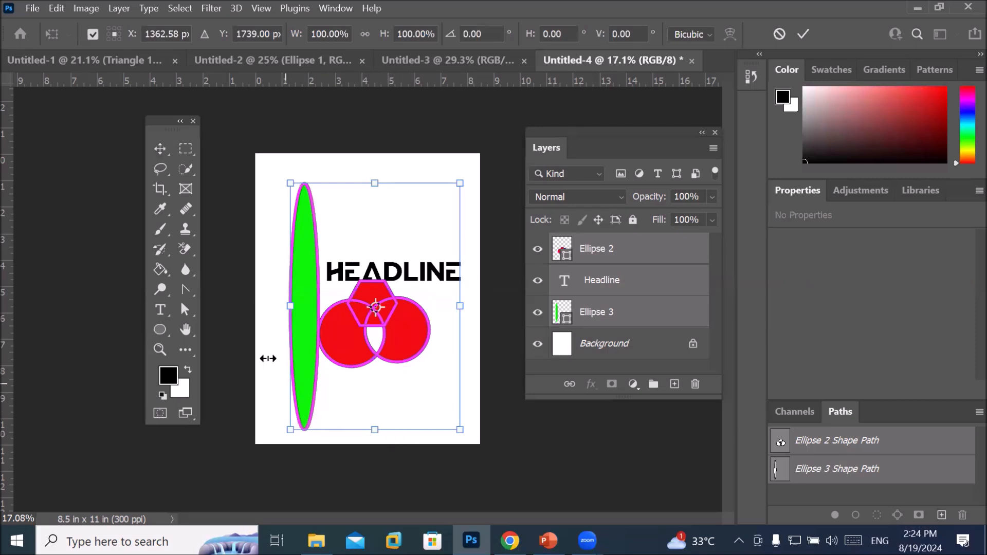
pyautogui.click(157, 147)
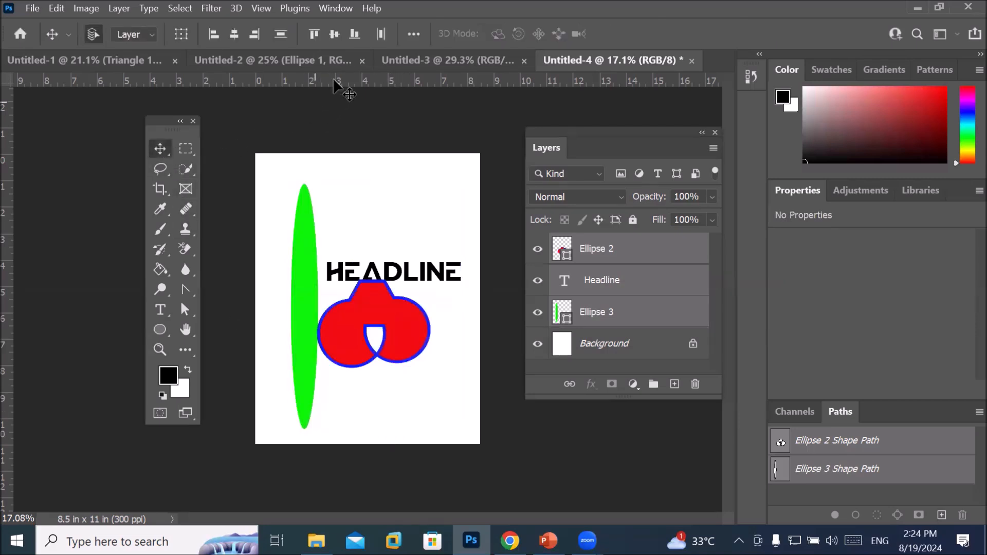
# Step: Try aligning the three layers to the selection's bottom and top edges, undoing each alignment
pyautogui.click(353, 35)
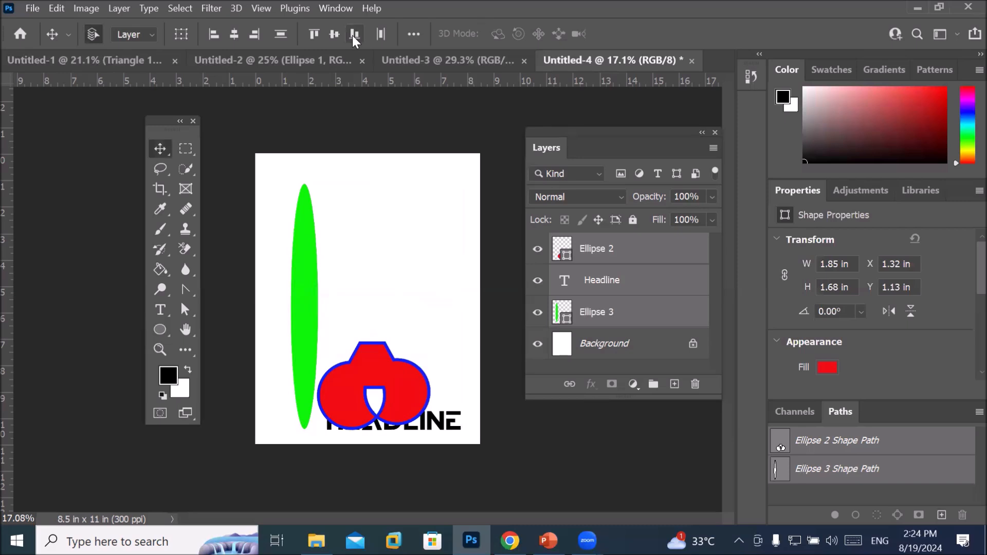
pyautogui.hotkey('ctrl', 'z')
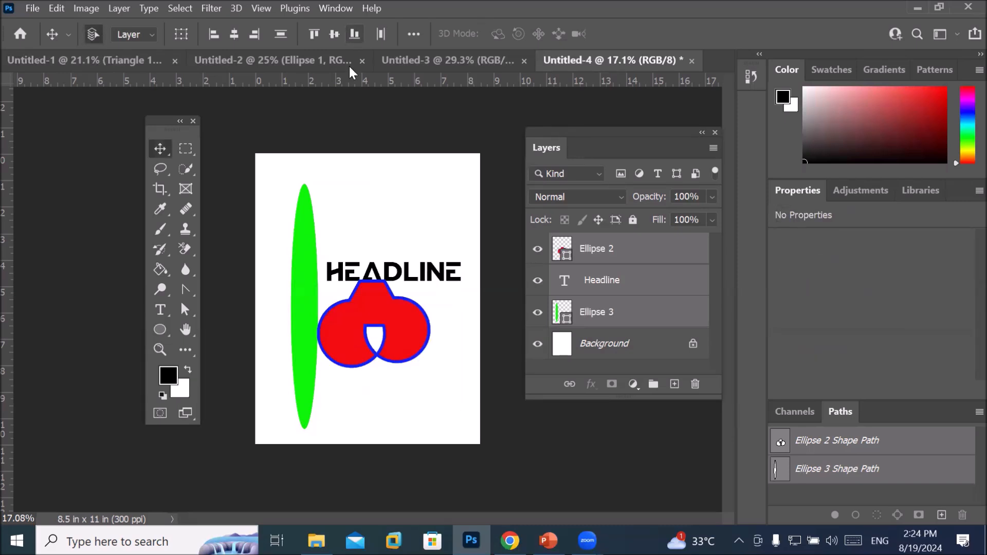
pyautogui.click(312, 33)
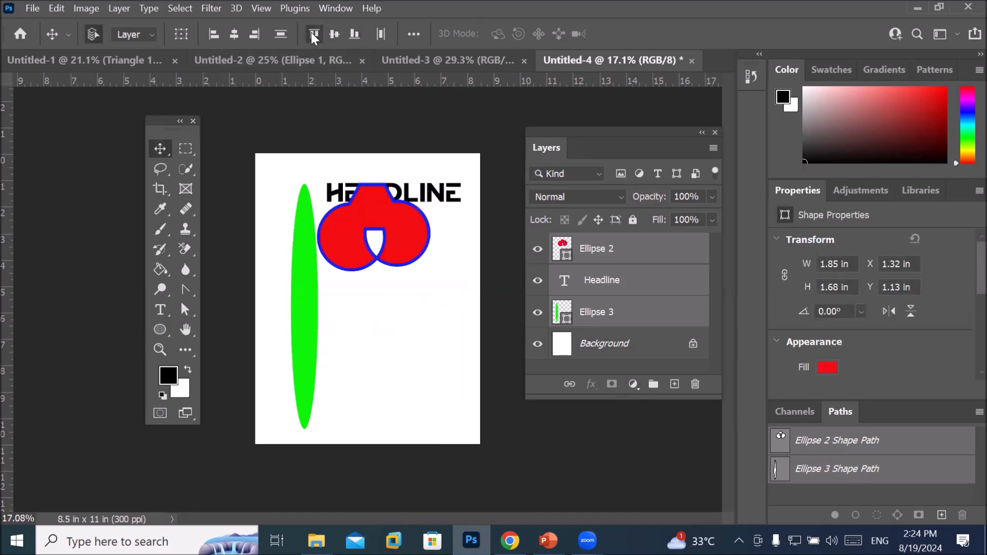
pyautogui.hotkey('ctrl', 'z')
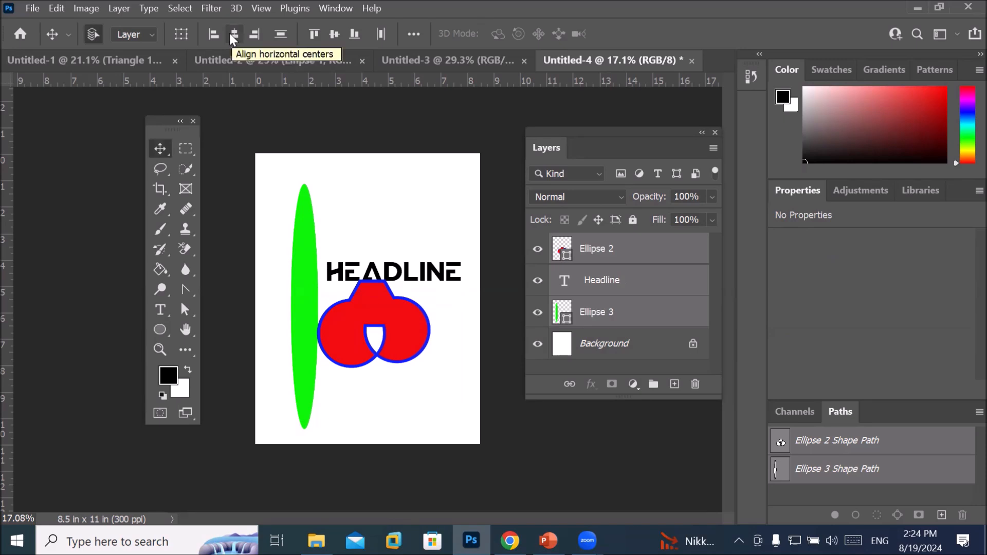
# Step: Check the combined center of the three selected layers with Free Transform, then align them on their horizontal and vertical centers
pyautogui.hotkey('ctrl', 't')
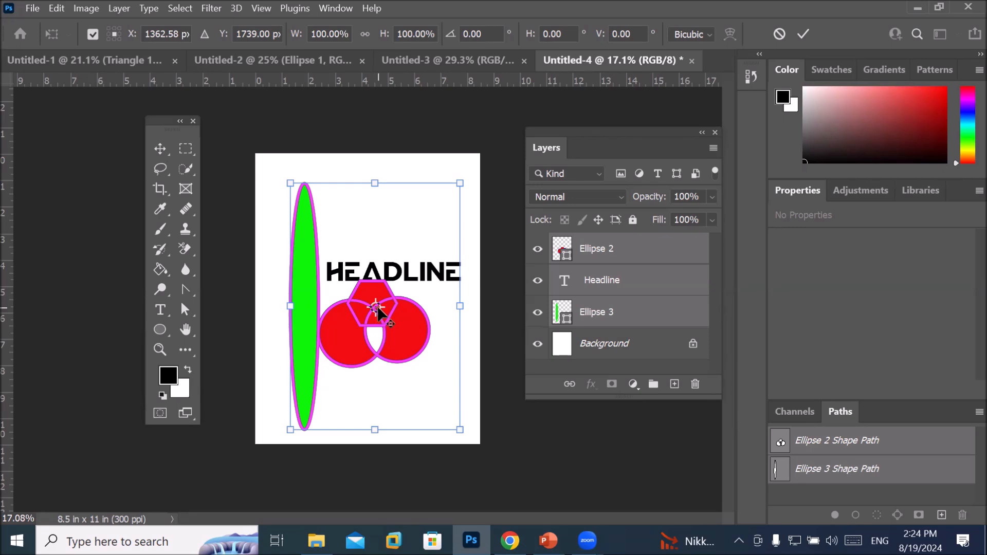
pyautogui.scroll(4, 377, 307)
pyautogui.scroll(-3, 380, 310)
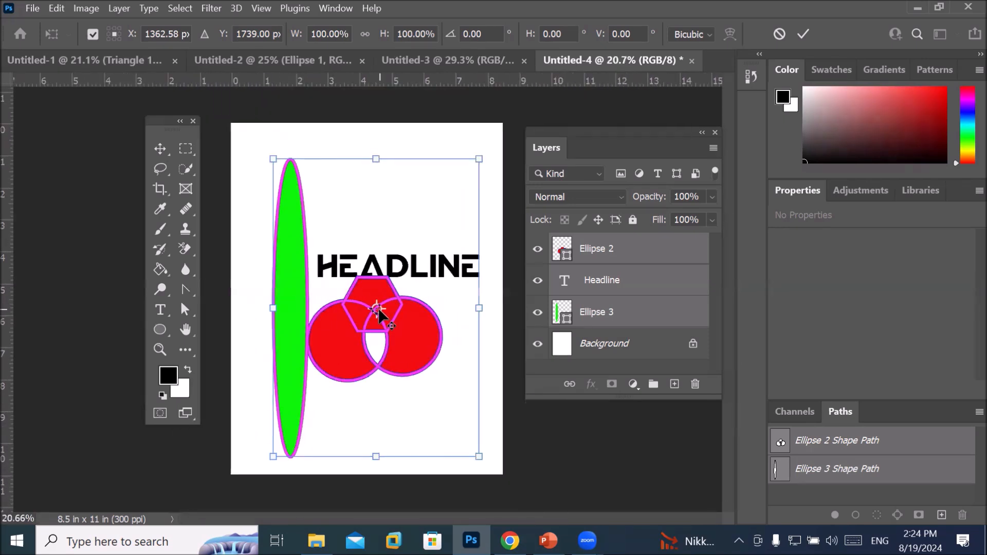
pyautogui.click(160, 148)
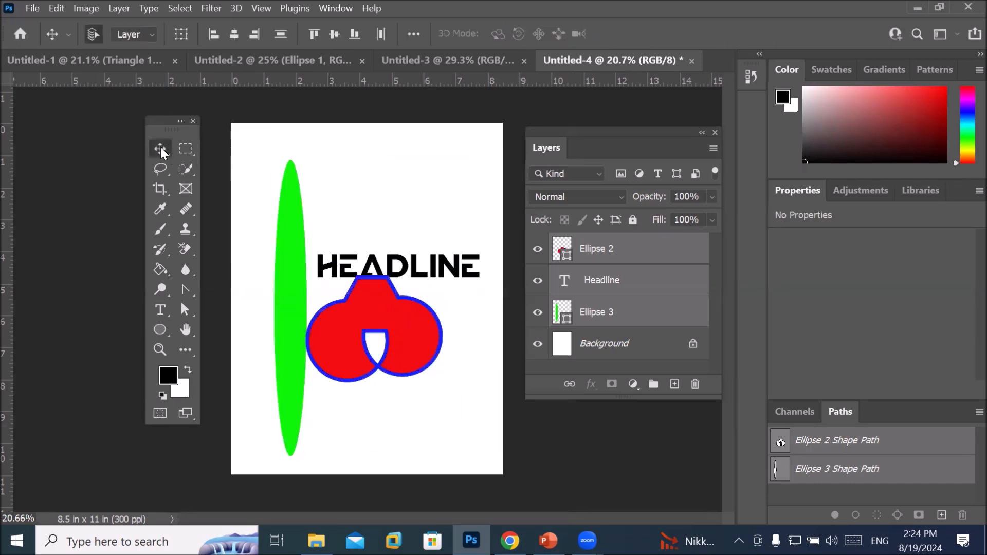
pyautogui.click(229, 32)
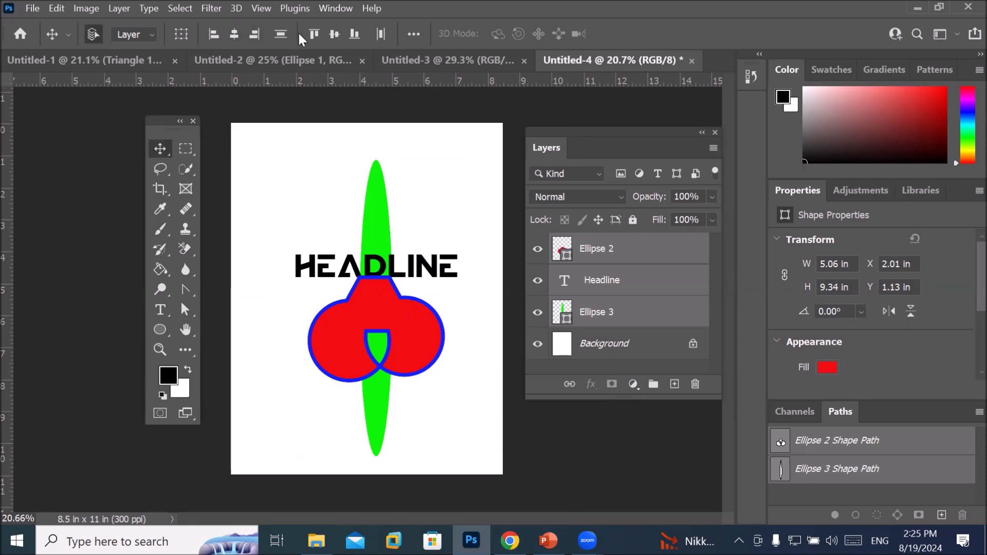
pyautogui.click(338, 33)
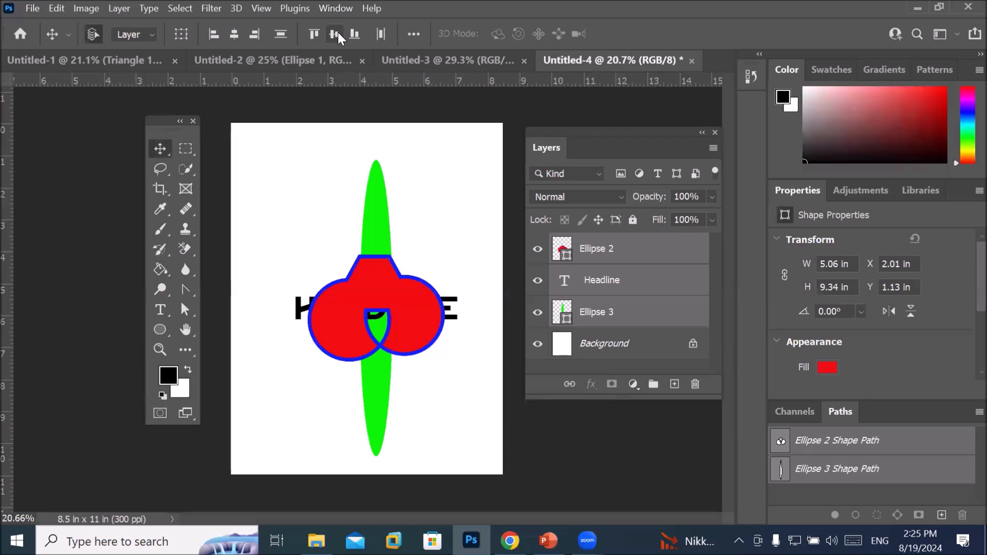
# Step: Move the Headline layer above Ellipse 2 in the layer stack so the text sits in front of the red shape
pyautogui.click(605, 287)
pyautogui.moveTo(605, 286); pyautogui.dragTo(607, 239)
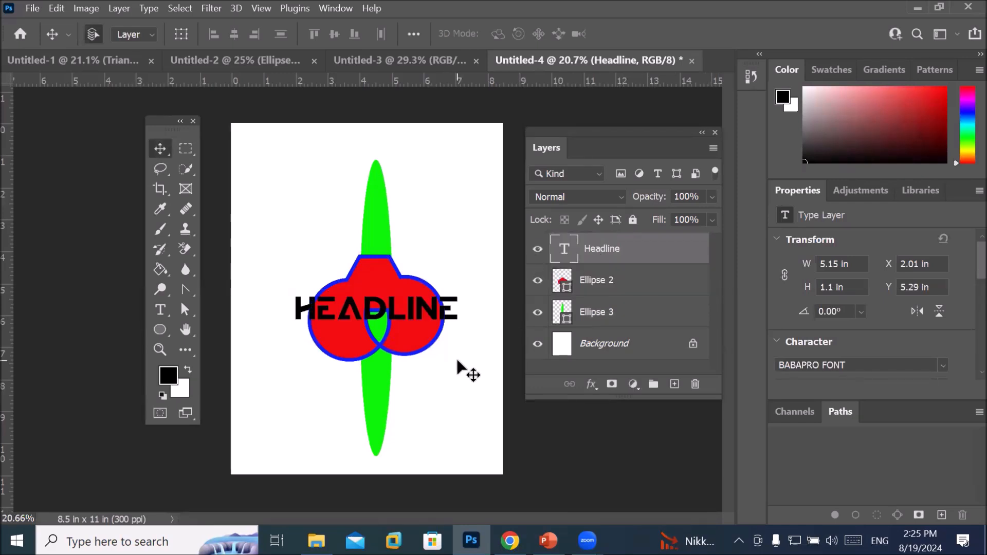
pyautogui.click(264, 211)
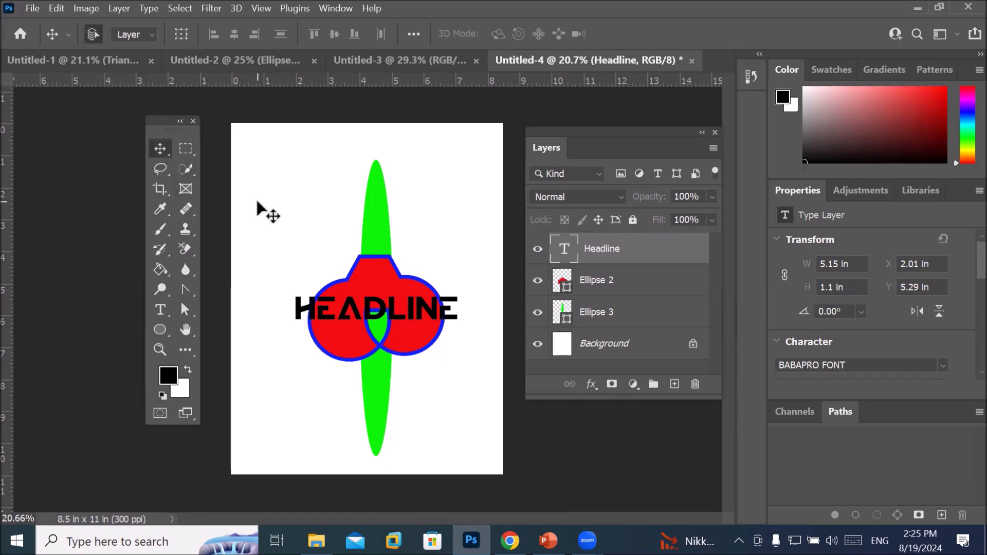
# Step: Select the Background layer and set the alignment reference to Canvas
pyautogui.click(591, 345)
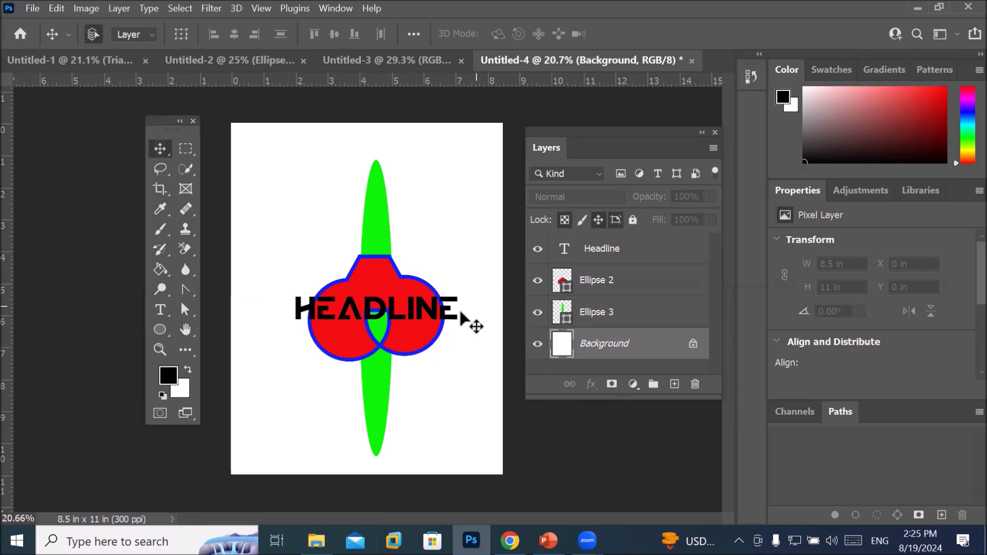
pyautogui.click(413, 35)
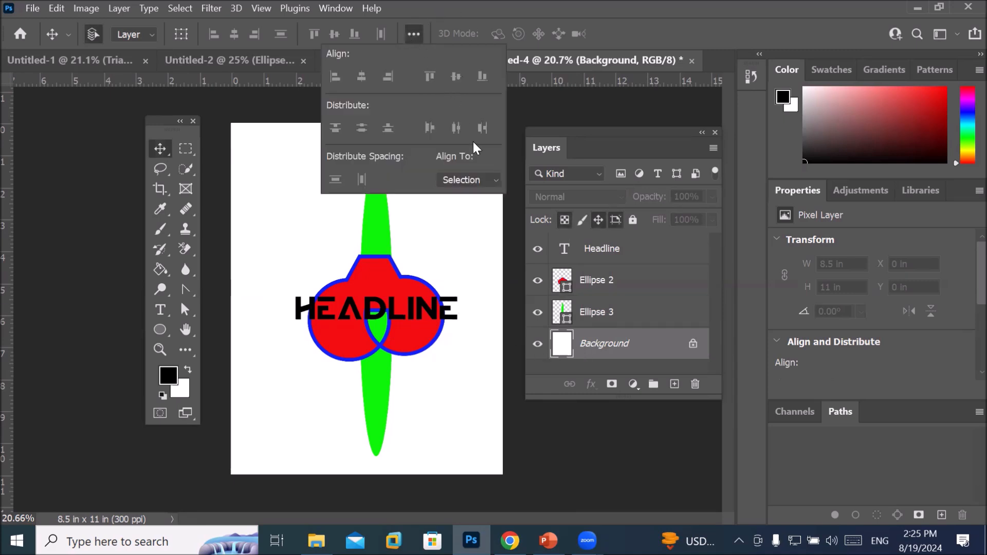
pyautogui.click(482, 179)
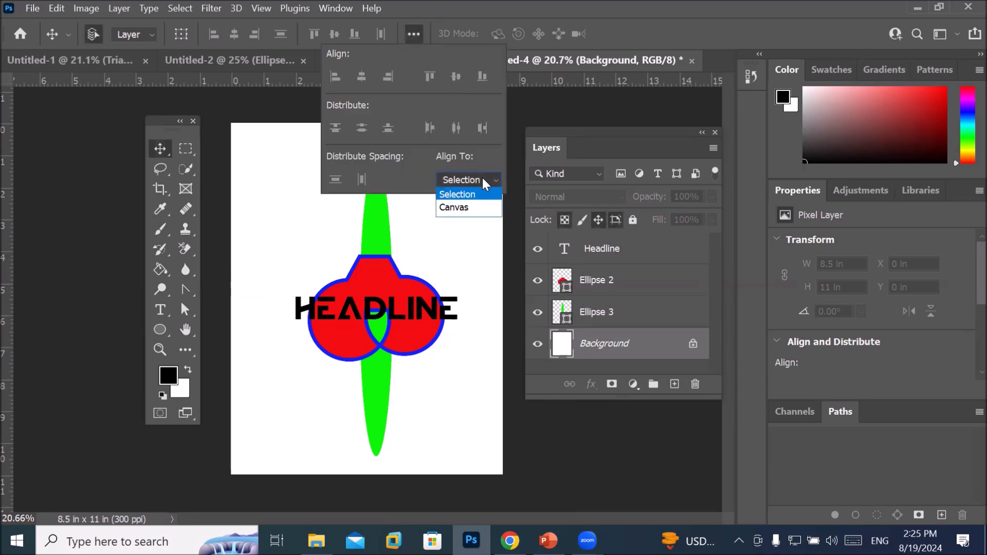
pyautogui.click(460, 208)
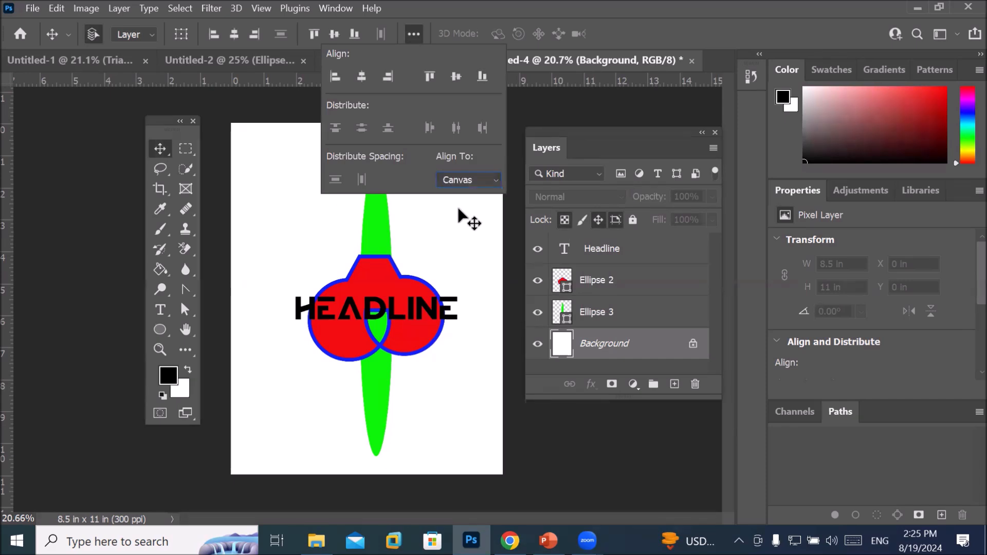
# Step: Select the Headline, Ellipse 2 and Ellipse 3 layers together, keeping Canvas as the alignment reference
pyautogui.click(213, 35)
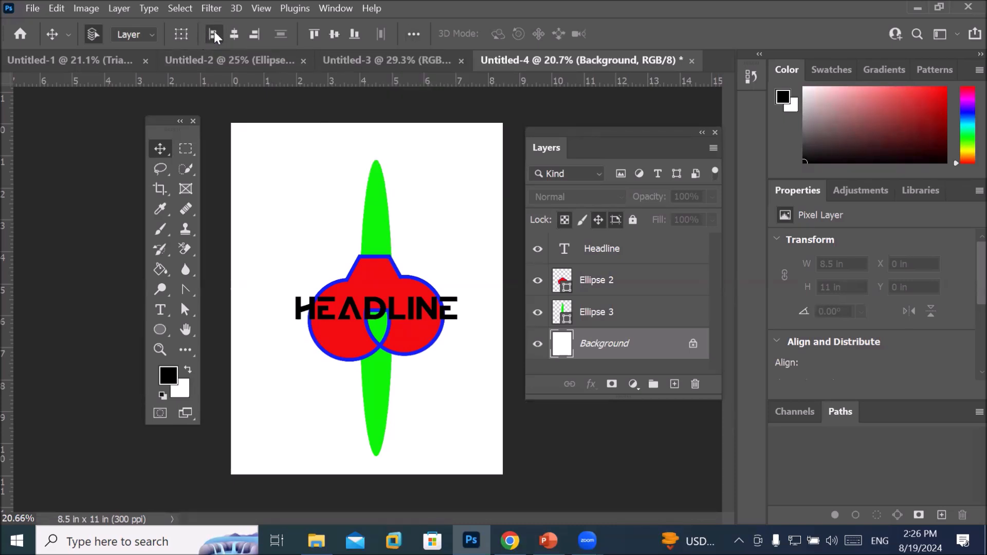
pyautogui.click(599, 316)
pyautogui.keyDown('shift'); pyautogui.click(622, 257); pyautogui.keyUp('shift')
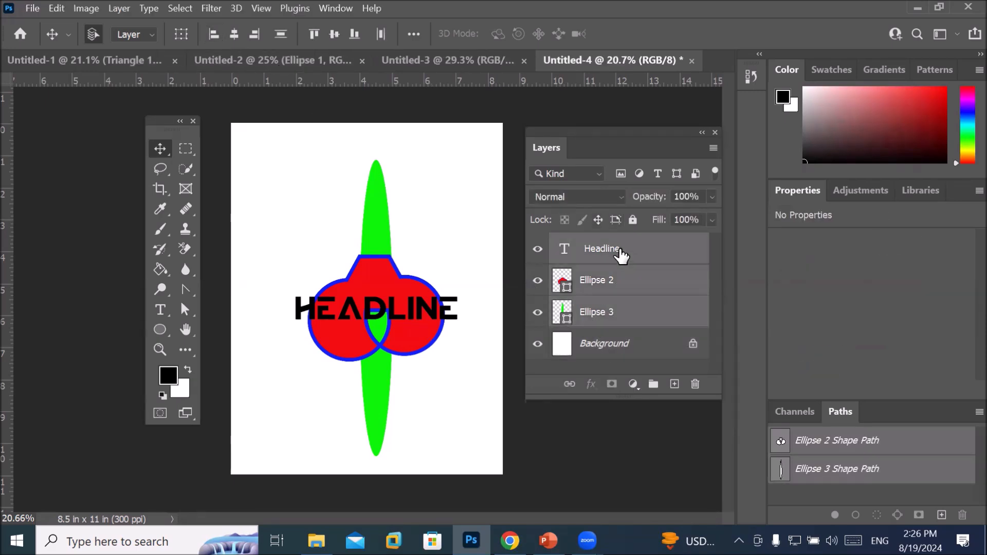
pyautogui.click(414, 34)
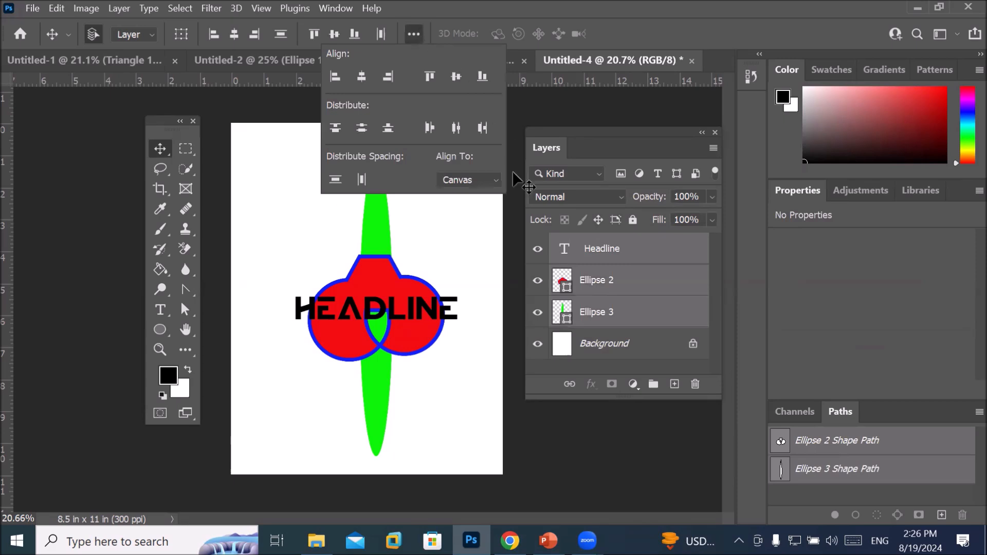
pyautogui.click(471, 179)
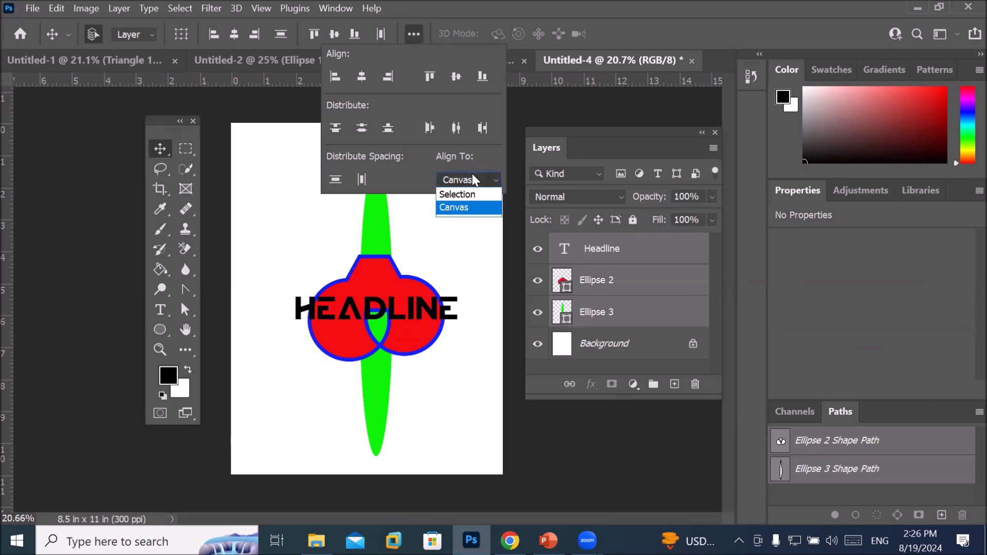
pyautogui.click(472, 176)
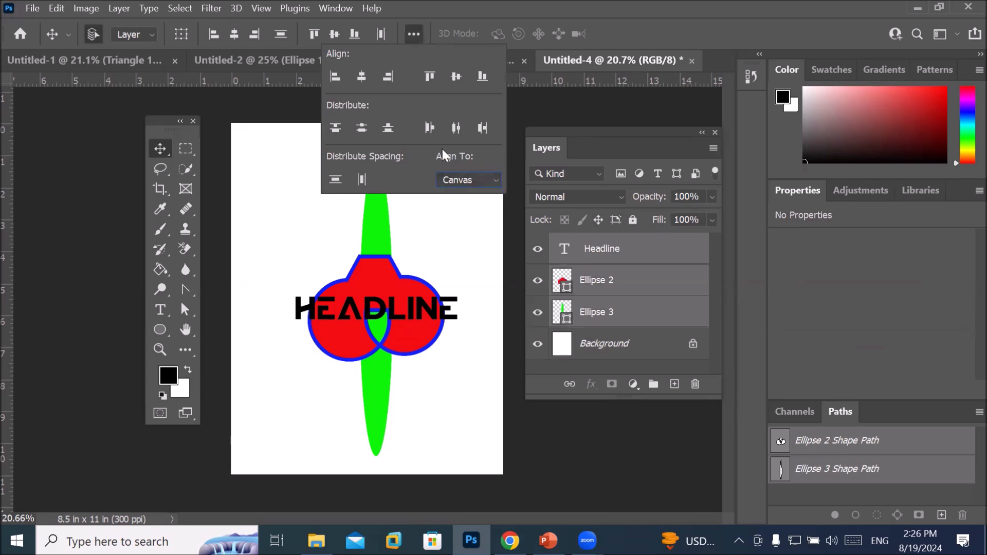
# Step: Align the three layers to the canvas's left, right and bottom edges in turn, finishing on its horizontal center, and deselect them
pyautogui.click(329, 79)
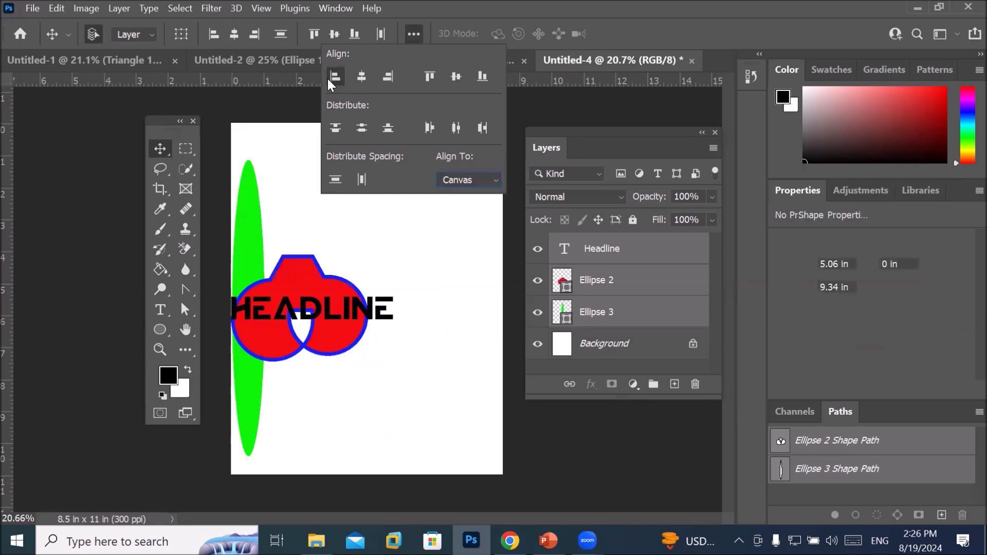
pyautogui.click(386, 78)
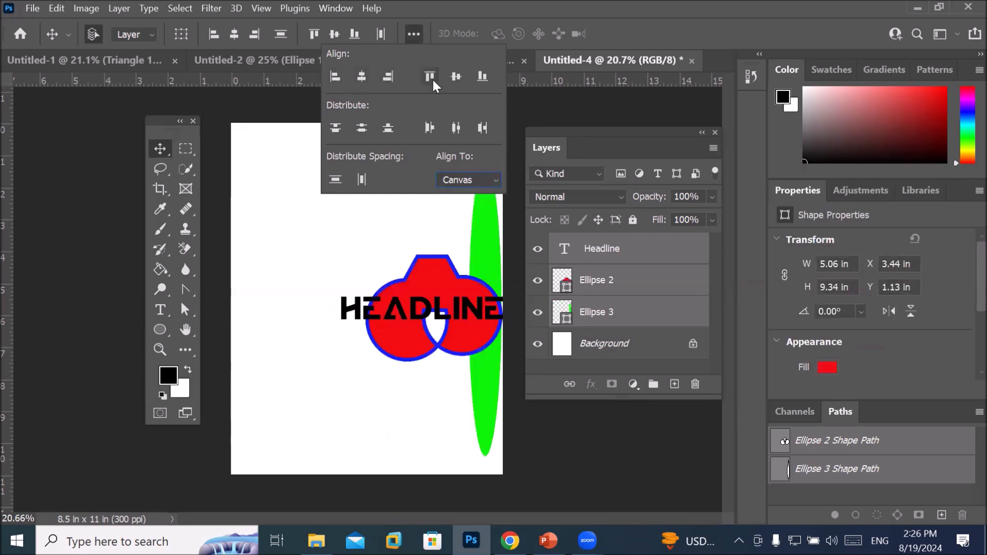
pyautogui.click(483, 77)
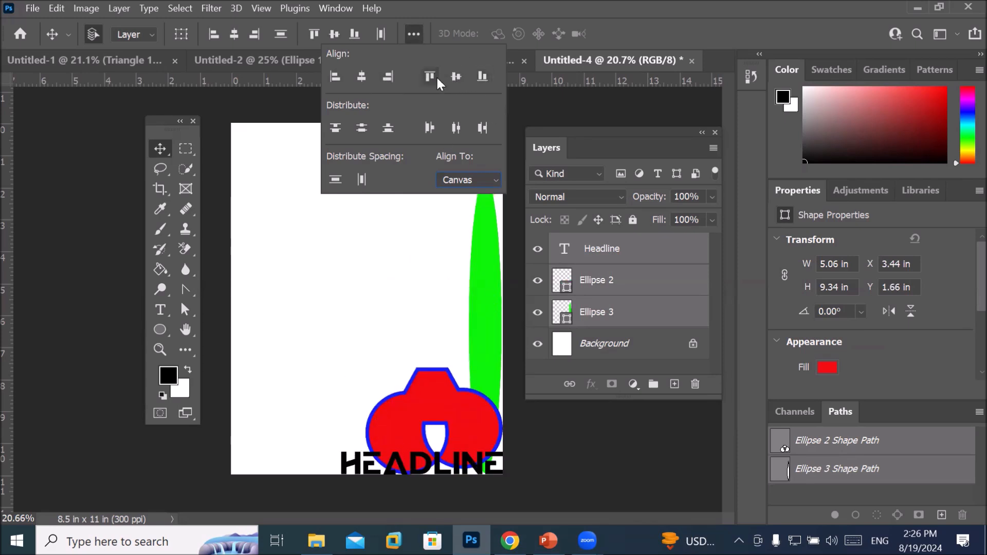
pyautogui.click(362, 77)
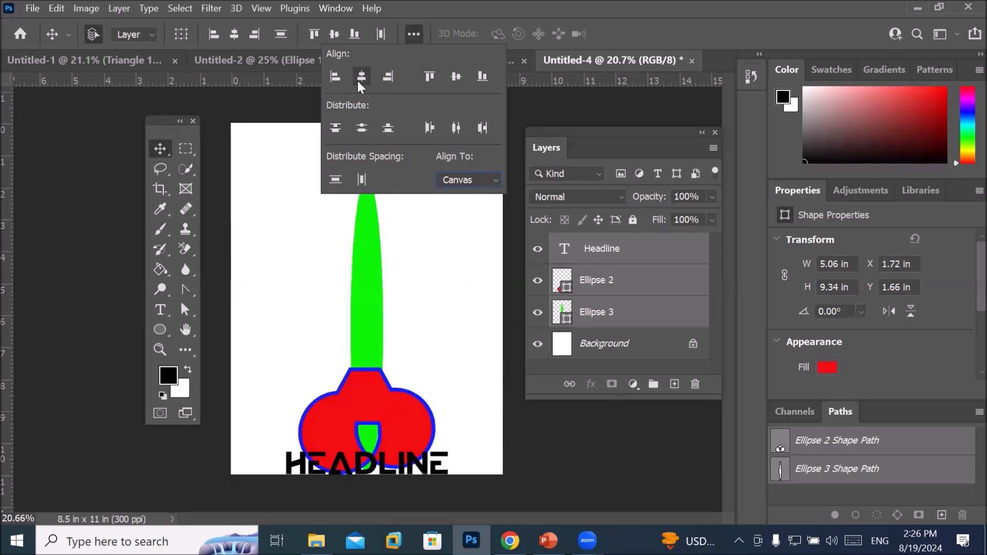
pyautogui.click(163, 150)
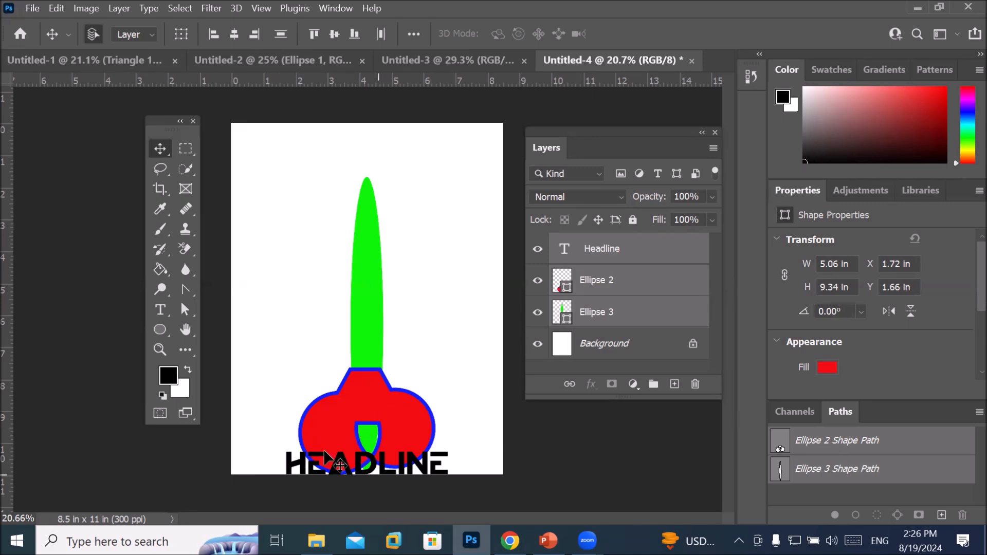
pyautogui.click(463, 257)
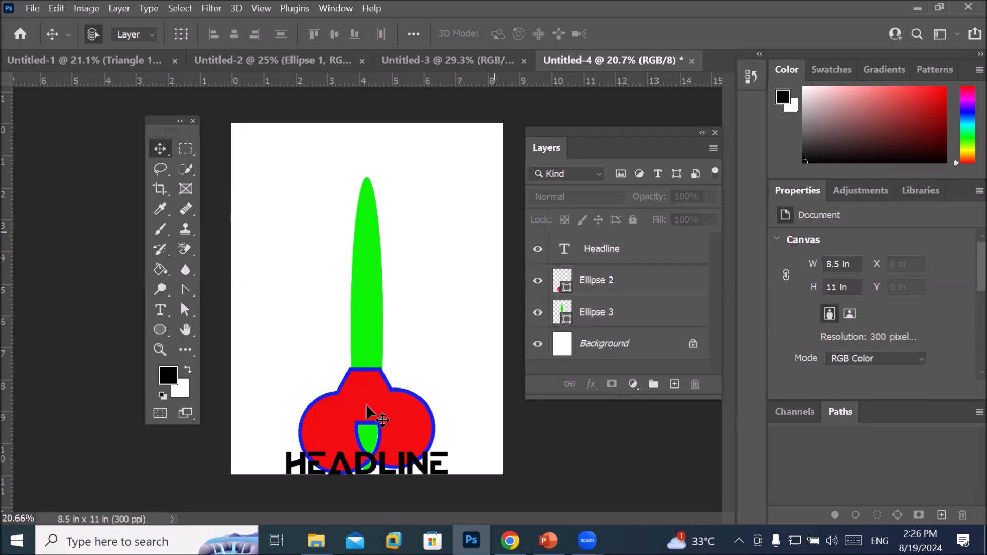
# Step: Move the red shape and green ellipse apart, rotating the ellipse about 42° and reducing its height to about 88%
pyautogui.moveTo(383, 399); pyautogui.dragTo(480, 212)
pyautogui.moveTo(381, 302); pyautogui.dragTo(352, 258)
pyautogui.hotkey('ctrl', 't')
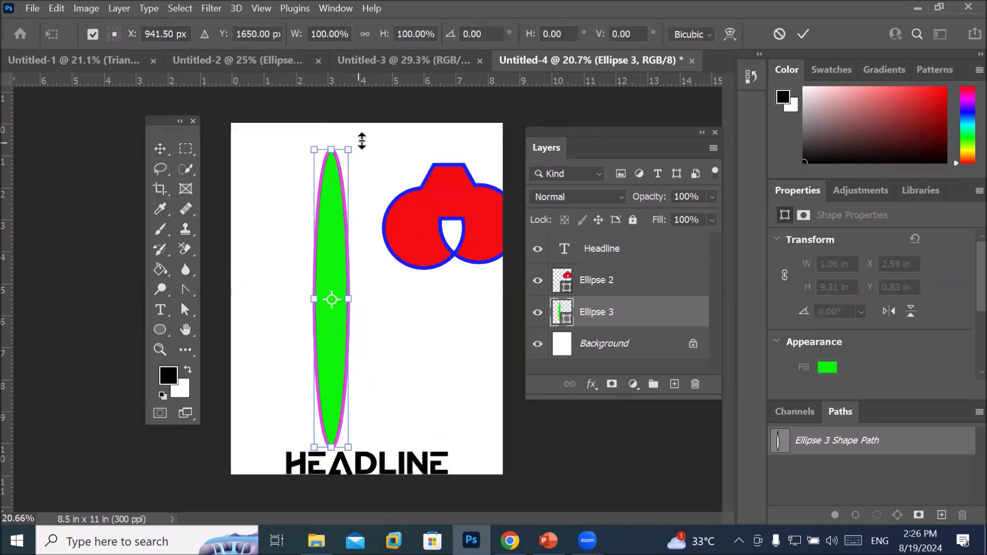
pyautogui.moveTo(359, 139); pyautogui.dragTo(424, 245)
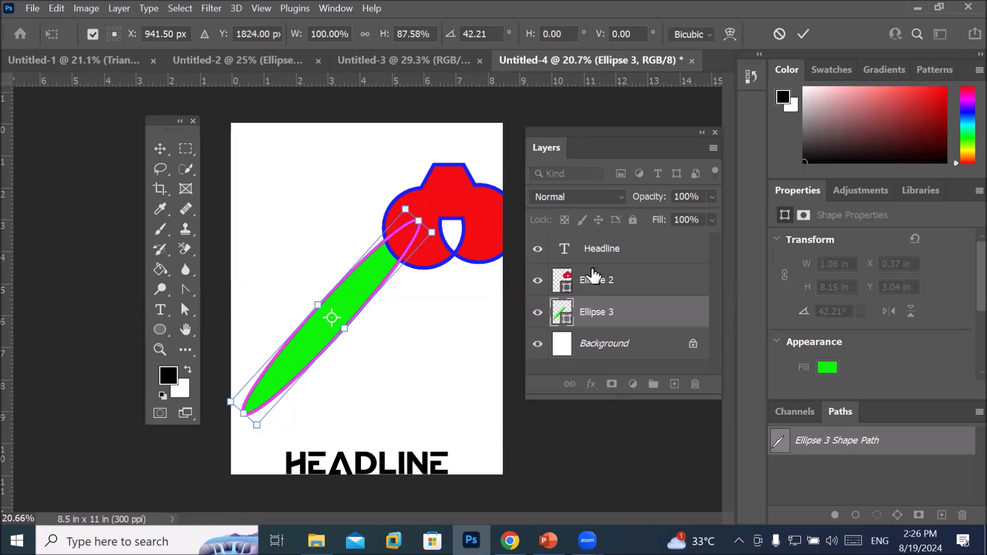
# Step: Delete the red Ellipse 2 shape and the green Ellipse 3 shape, leaving only the headline on the background
pyautogui.click(606, 284)
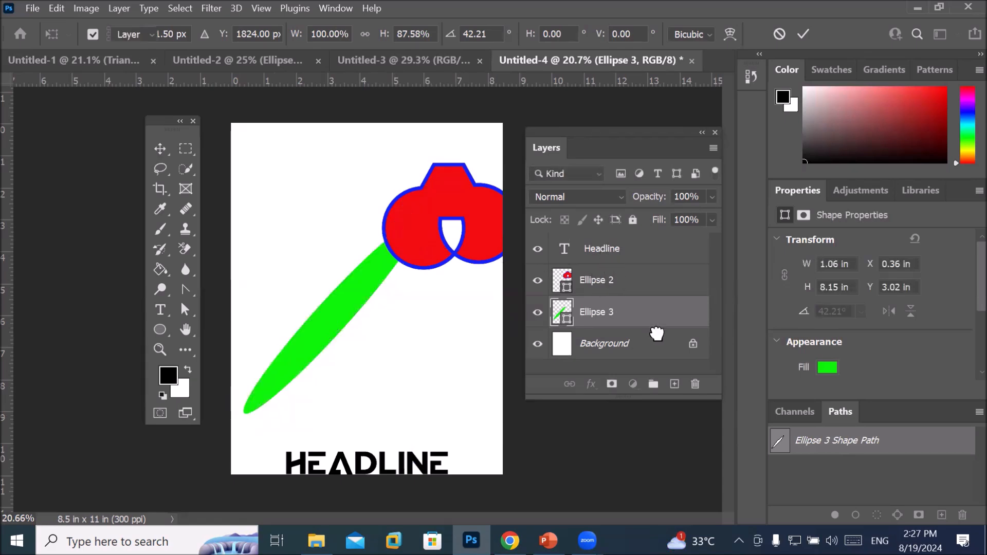
pyautogui.press('Delete')
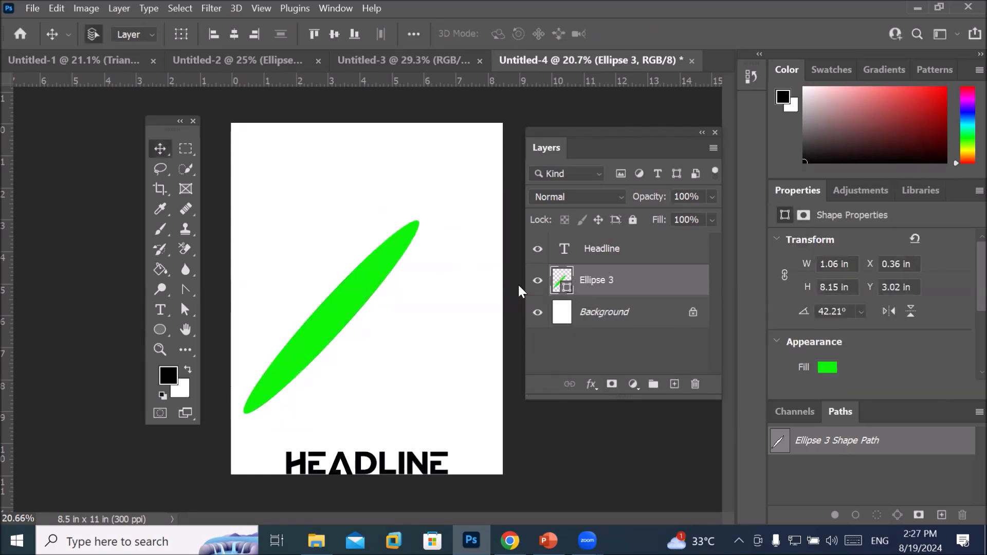
pyautogui.moveTo(354, 277); pyautogui.dragTo(387, 246)
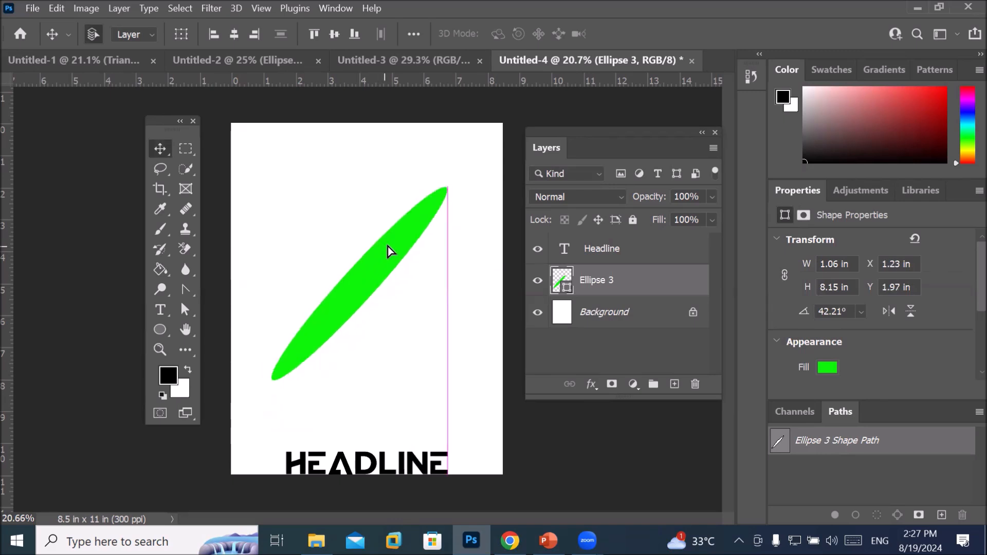
pyautogui.press('Delete')
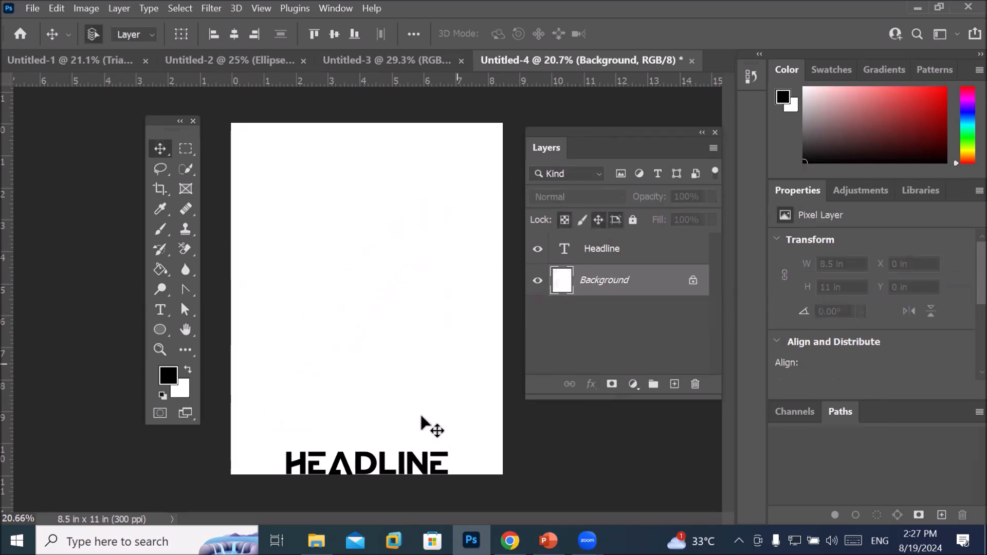
# Step: Duplicate the Headline text layer three times and scatter the four headlines unevenly down the page
pyautogui.click(402, 455)
pyautogui.moveTo(402, 454); pyautogui.dragTo(382, 446)
pyautogui.hotkey('ctrl', 'j')
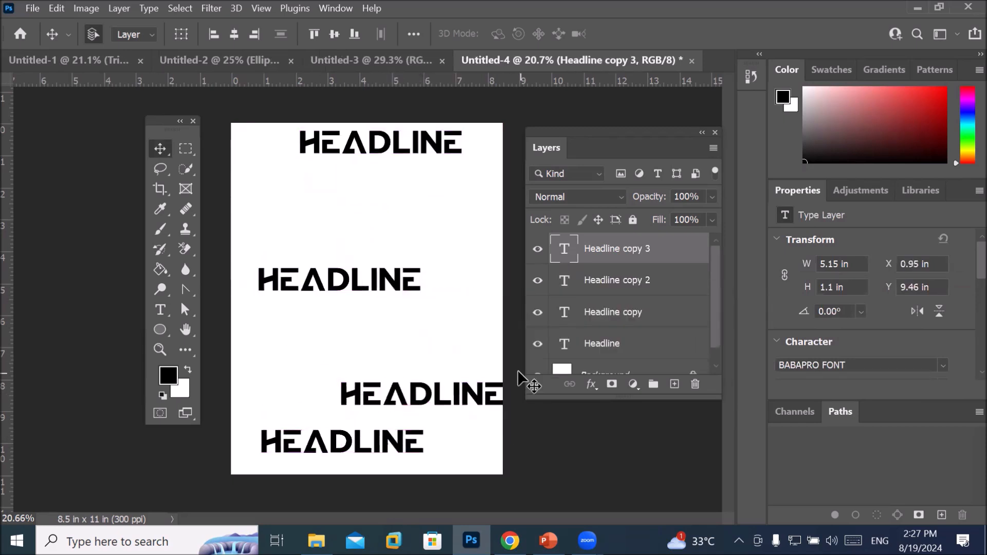
pyautogui.hotkey('ctrl', '-')
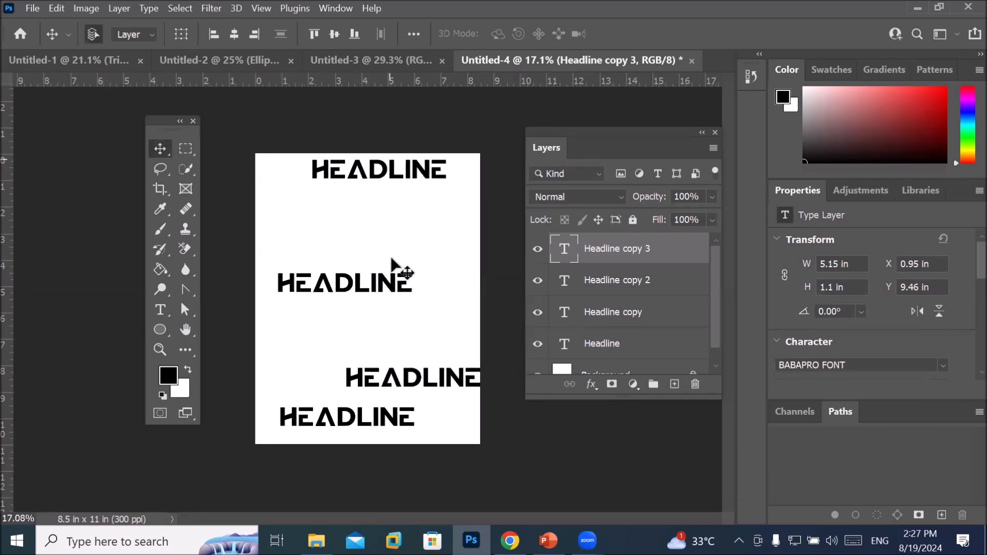
# Step: Select all four Headline text layers and bring up the align and distribute options
pyautogui.click(380, 170)
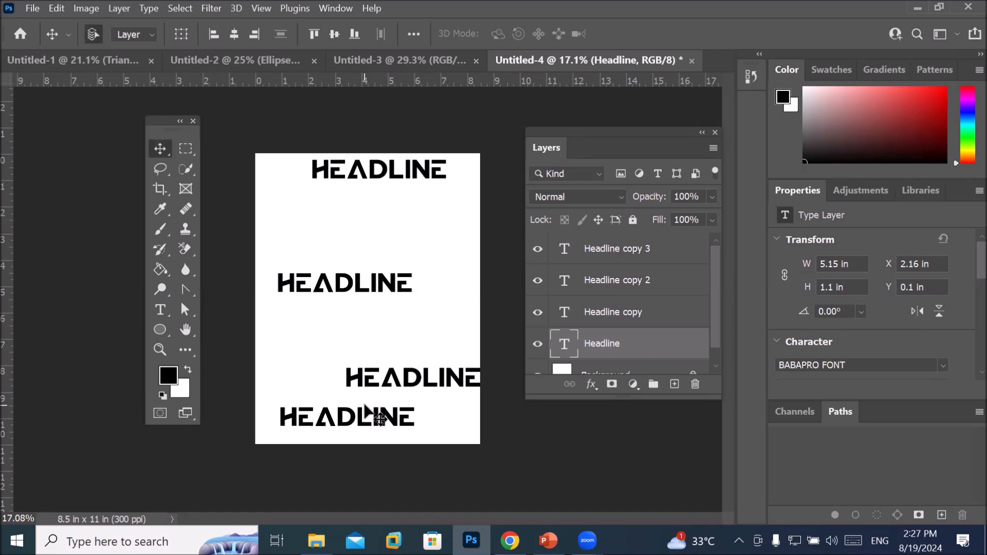
pyautogui.keyDown('shift'); pyautogui.click(602, 251); pyautogui.keyUp('shift')
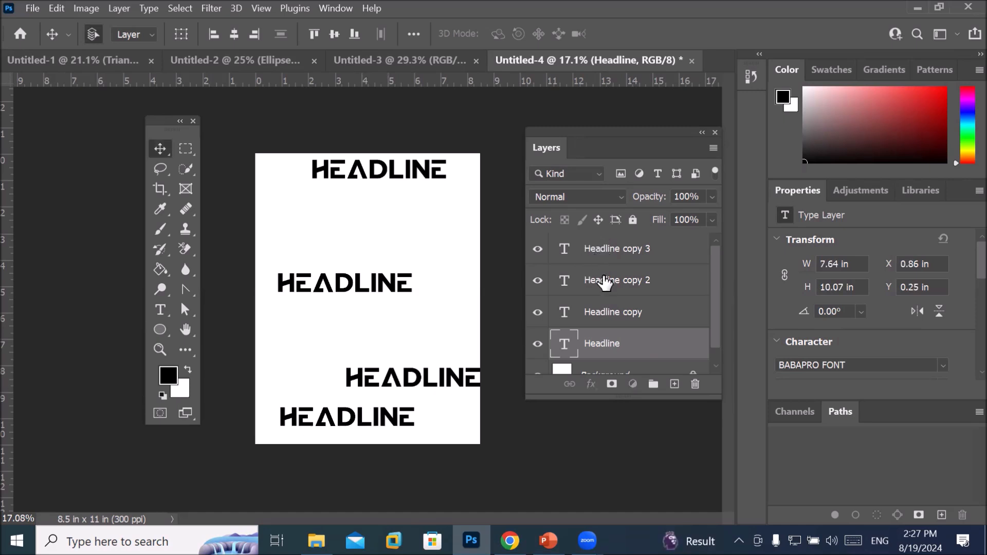
pyautogui.click(596, 354)
pyautogui.keyDown('shift'); pyautogui.click(612, 250); pyautogui.keyUp('shift')
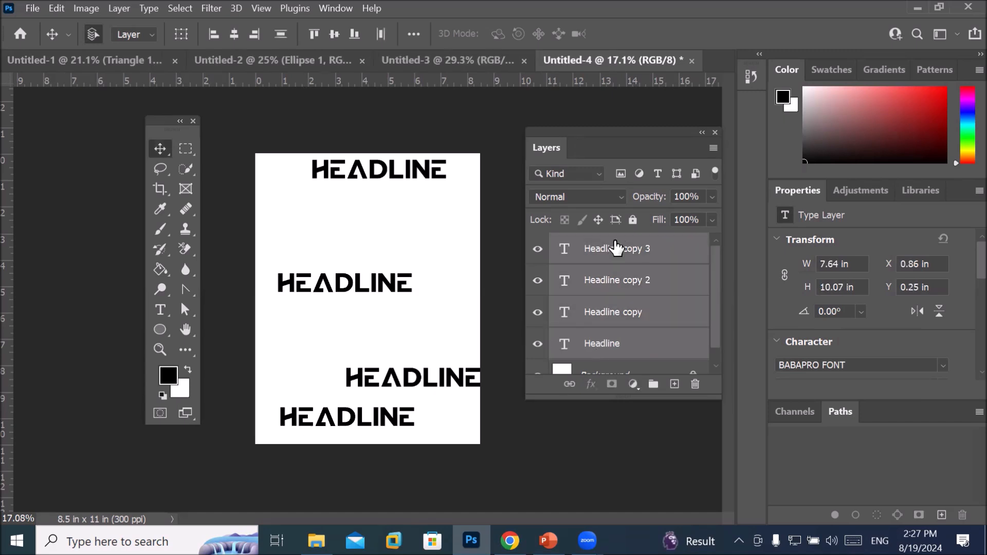
pyautogui.click(414, 36)
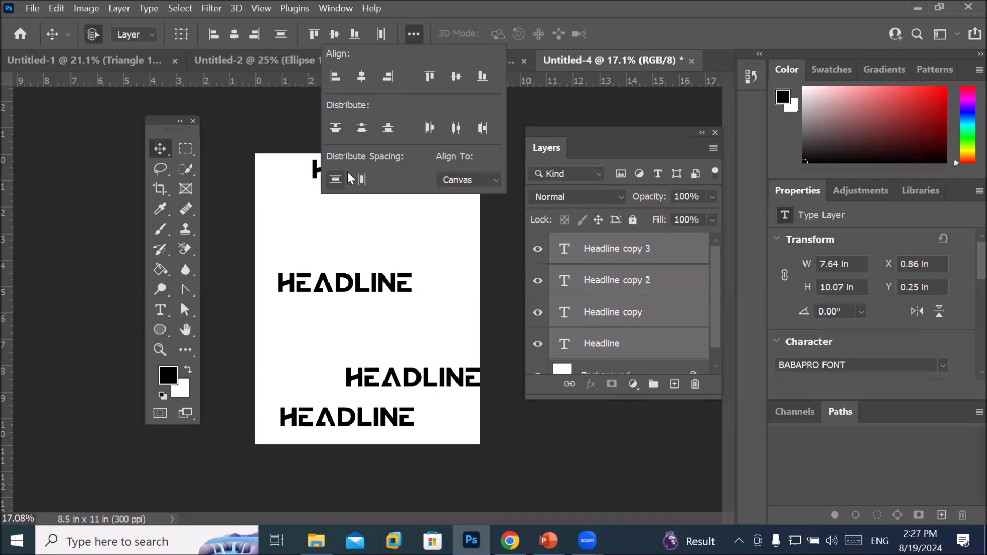
# Step: Try distributing the four headlines by their top edges and centering them horizontally on the canvas, undoing the changes
pyautogui.click(334, 129)
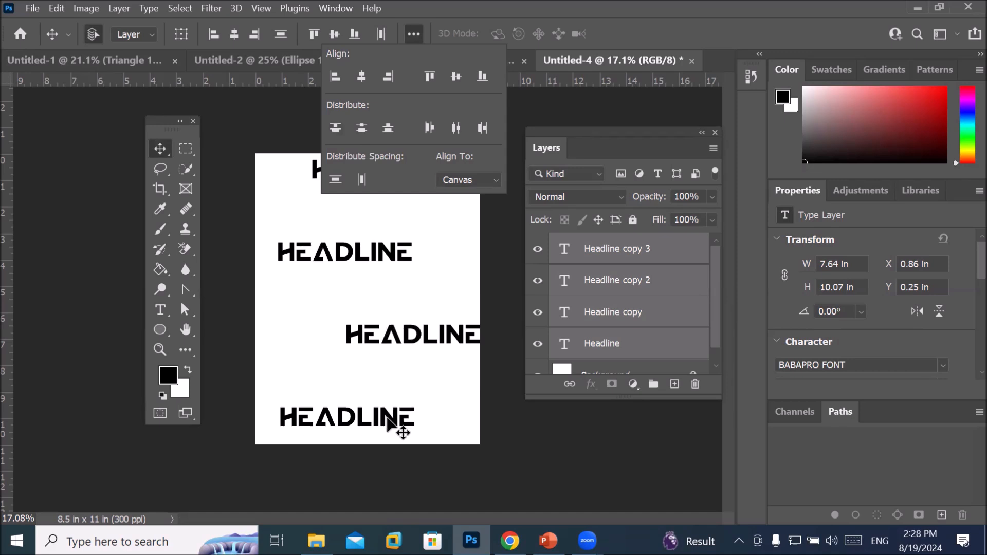
pyautogui.hotkey('ctrl', 'z')
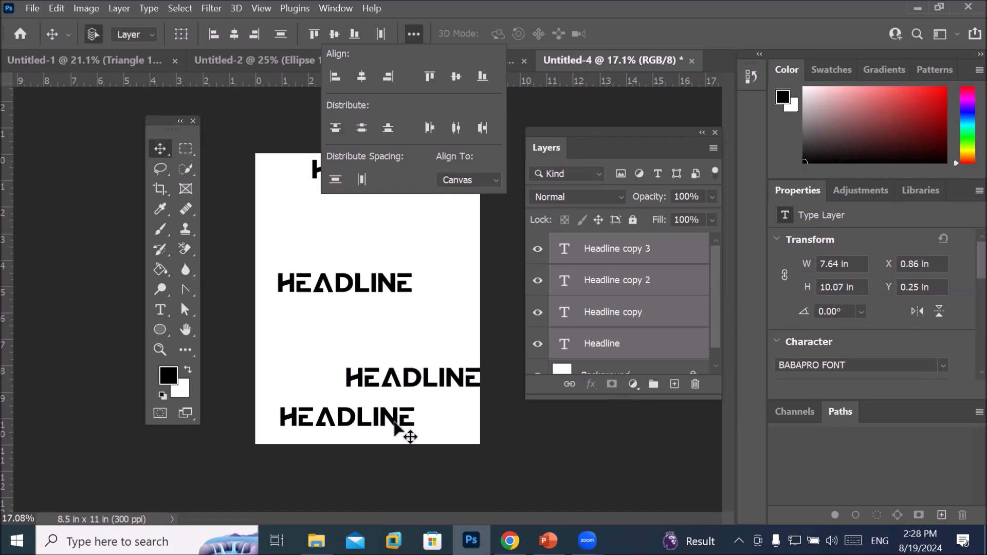
pyautogui.click(332, 129)
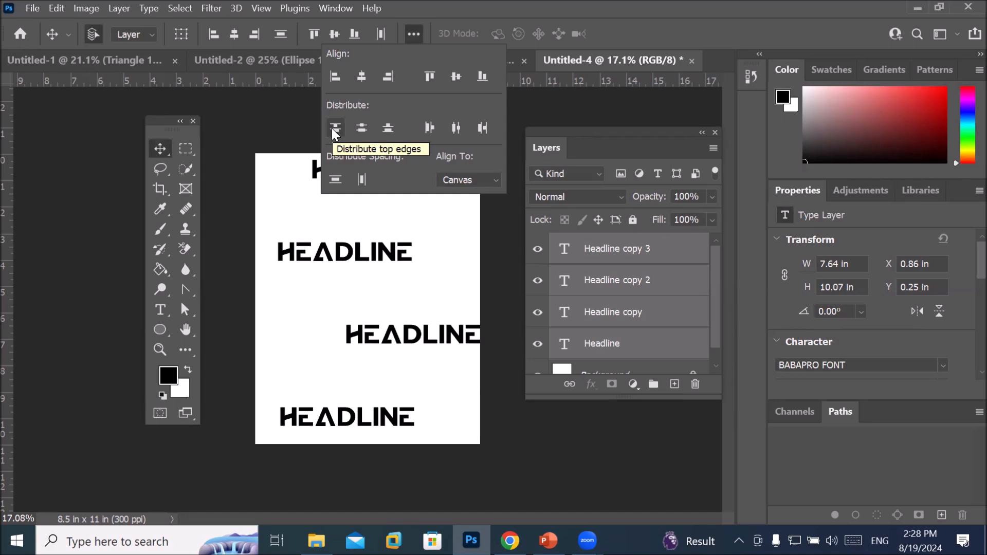
pyautogui.click(363, 76)
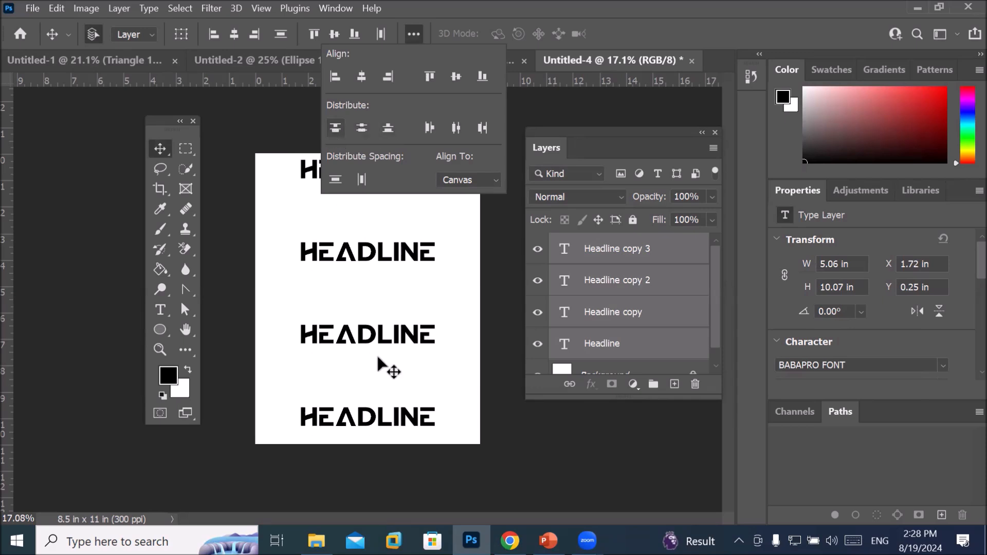
pyautogui.click(160, 151)
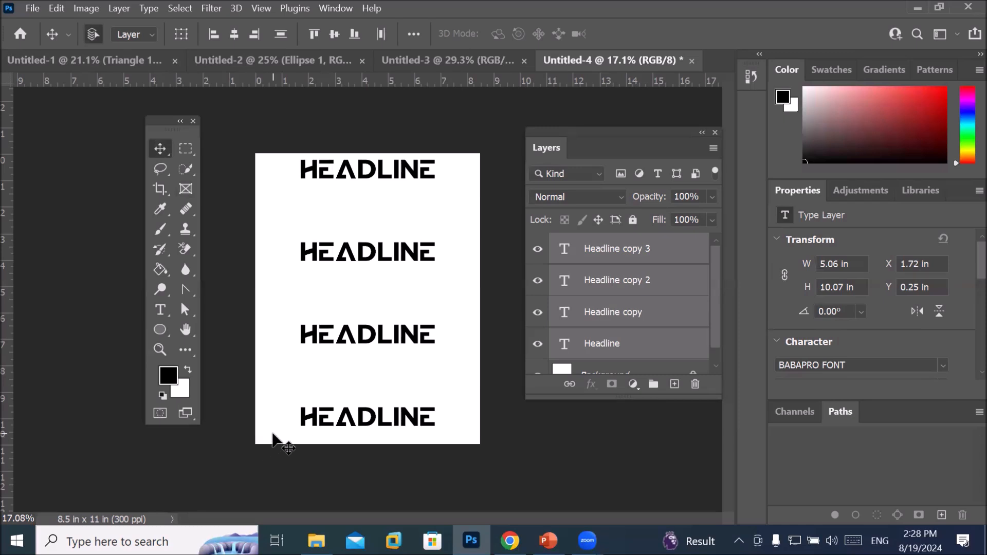
pyautogui.press('ctrl')
pyautogui.hotkey('ctrl', 'z')
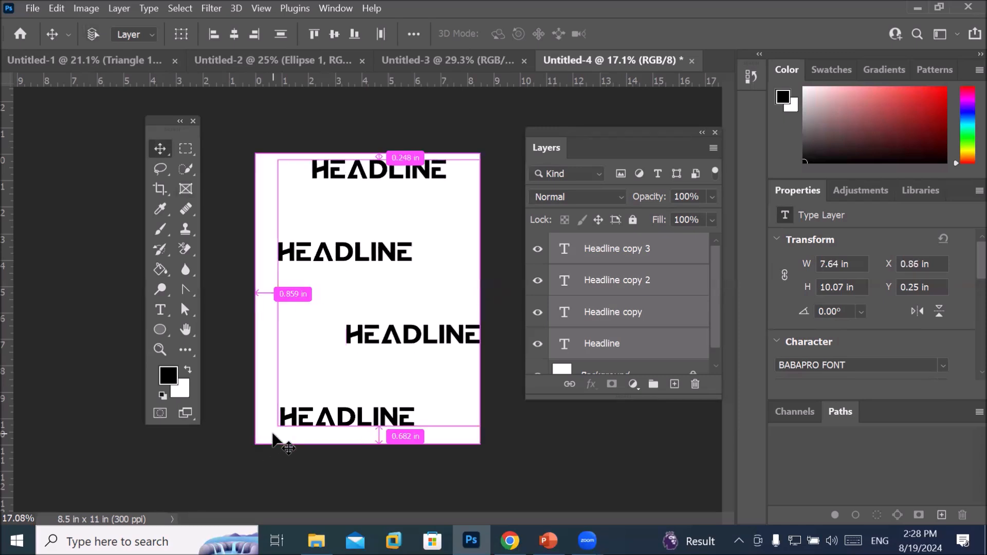
pyautogui.hotkey('ctrl', 'z')
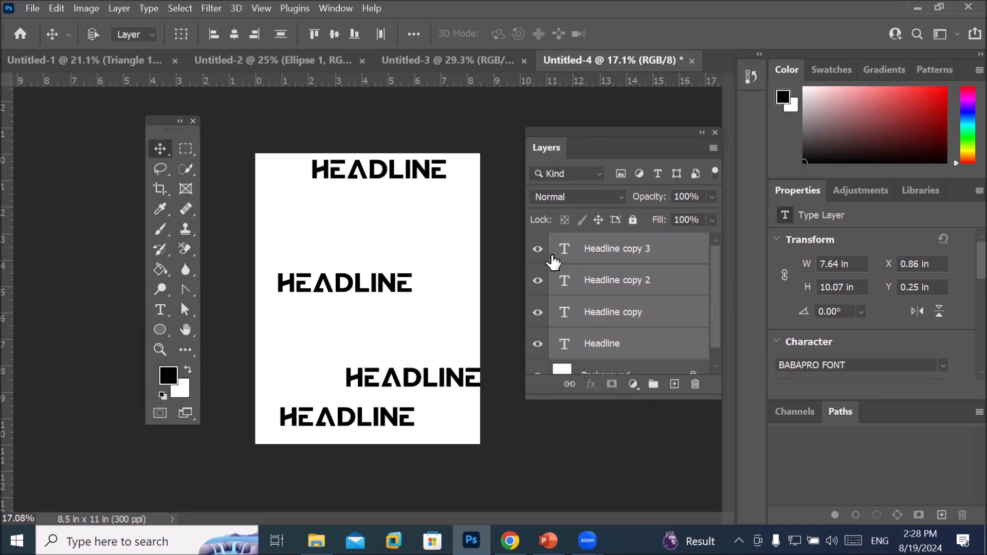
# Step: Rotate the four headlines together about 91°, reduce their height to about 81%, and move them within the page width
pyautogui.hotkey('ctrl', 't')
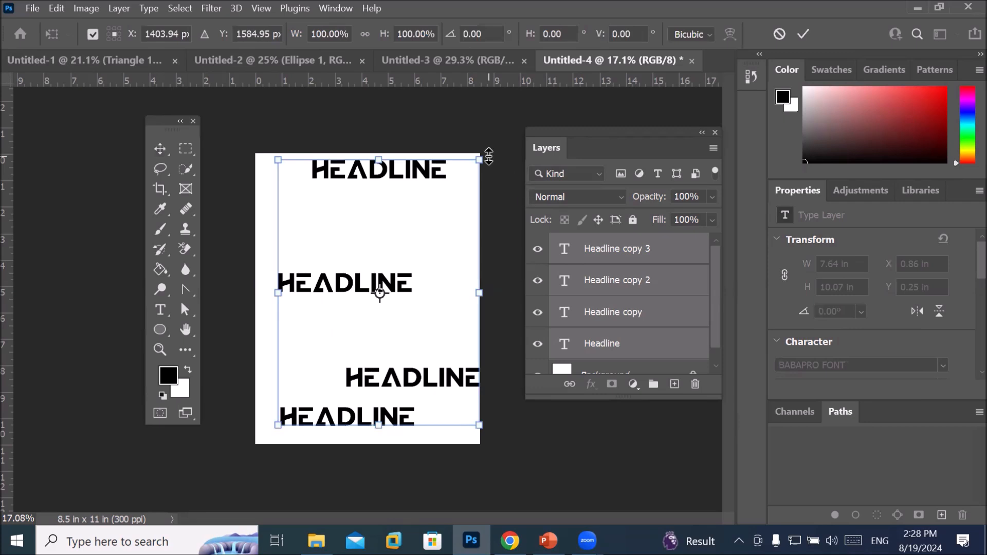
pyautogui.moveTo(490, 157); pyautogui.dragTo(469, 368)
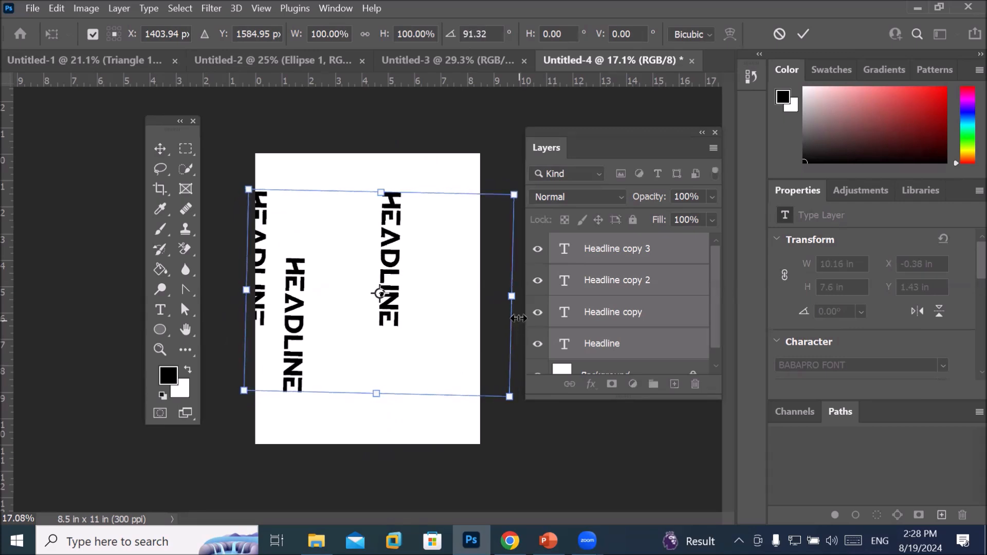
pyautogui.moveTo(508, 304); pyautogui.dragTo(463, 310)
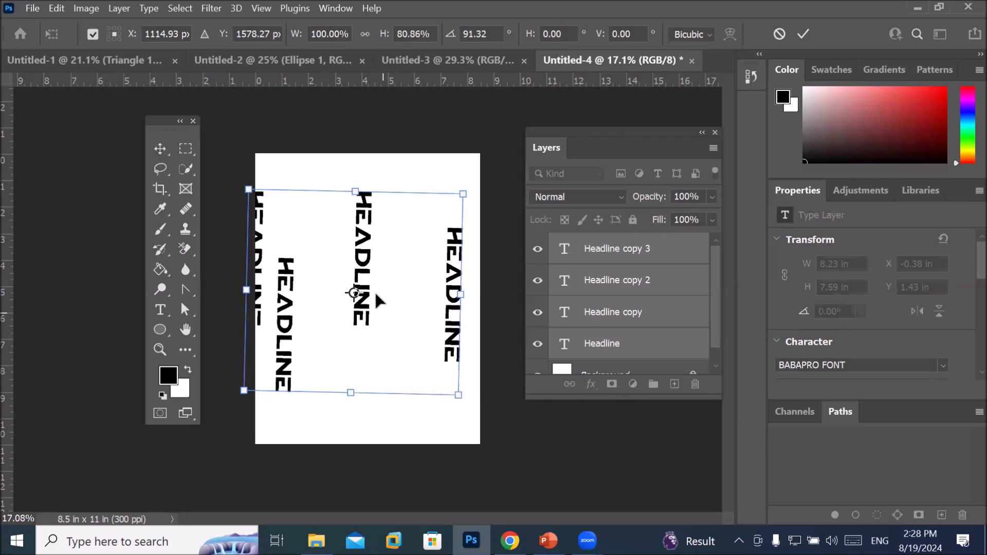
pyautogui.moveTo(365, 294); pyautogui.dragTo(382, 293)
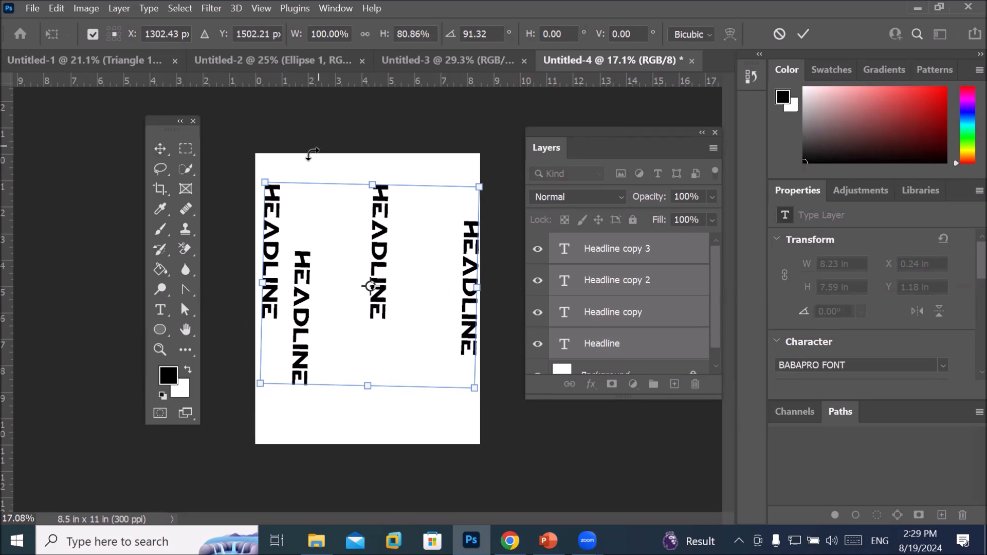
pyautogui.rightClick(155, 150)
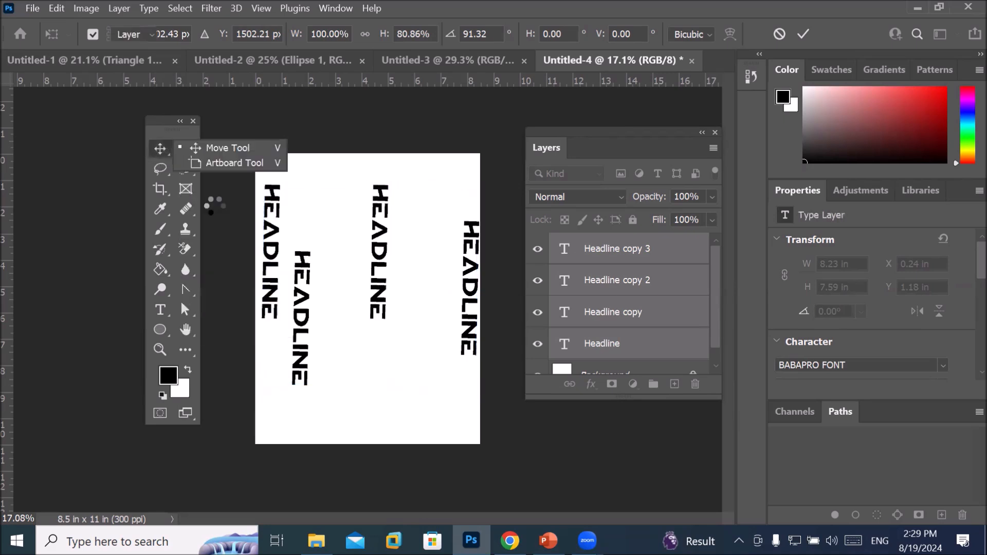
# Step: Draw an ellipse about 1.22 × 1.27 in between the third and fourth headlines and fill it pinkish red
pyautogui.click(160, 329)
pyautogui.moveTo(412, 250); pyautogui.dragTo(440, 274)
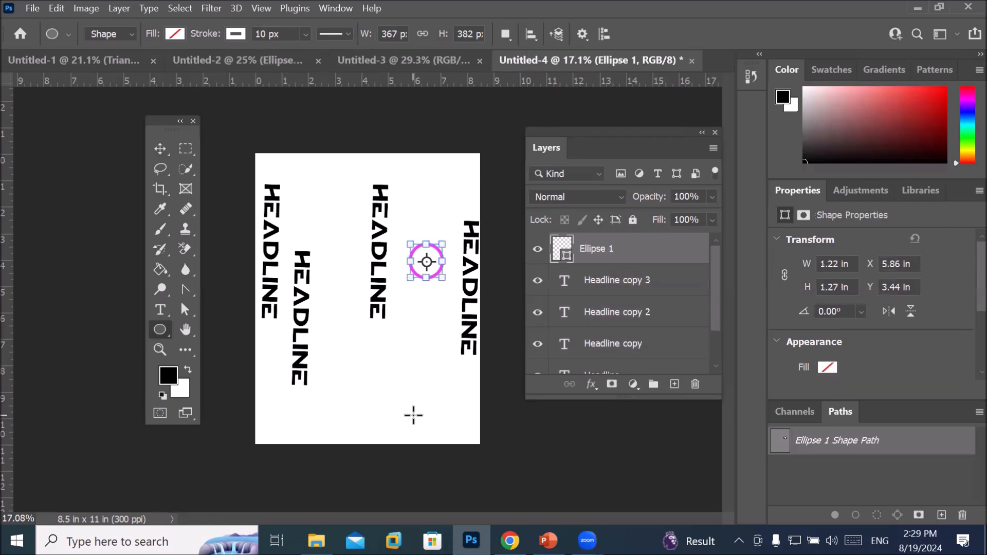
pyautogui.click(174, 34)
pyautogui.click(152, 114)
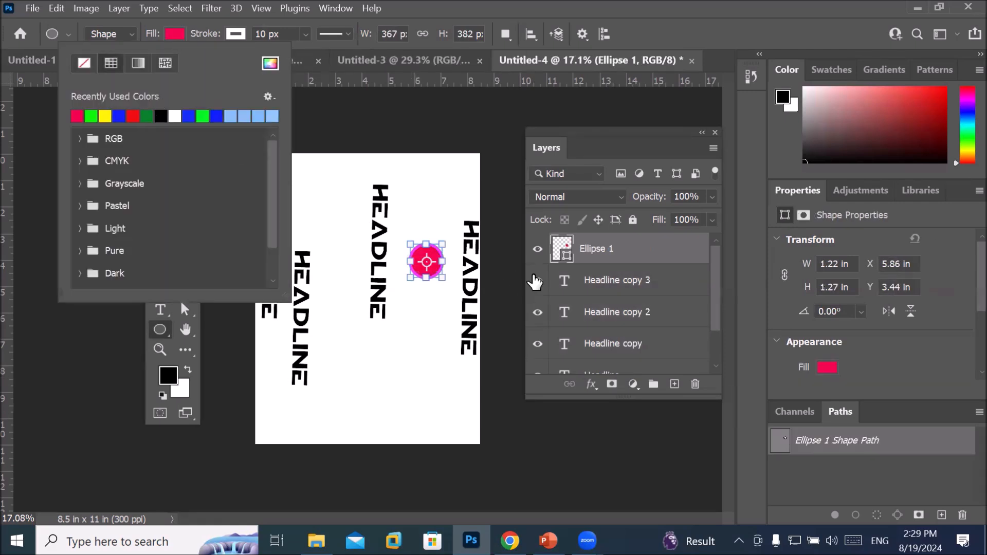
# Step: Select the ellipse and all four headlines, distribute them by horizontal centers and align their vertical centers to the canvas
pyautogui.click(582, 257)
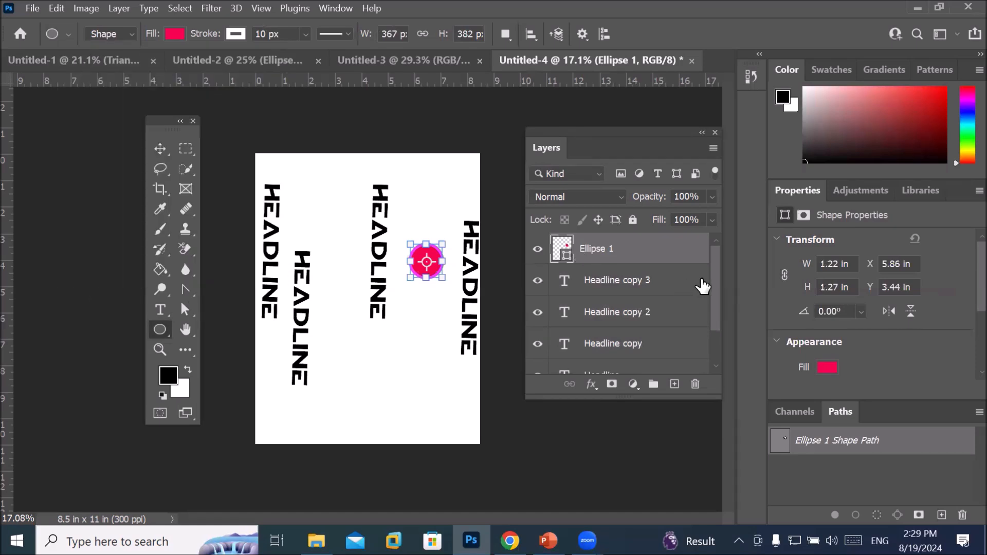
pyautogui.scroll(-2, 712, 285)
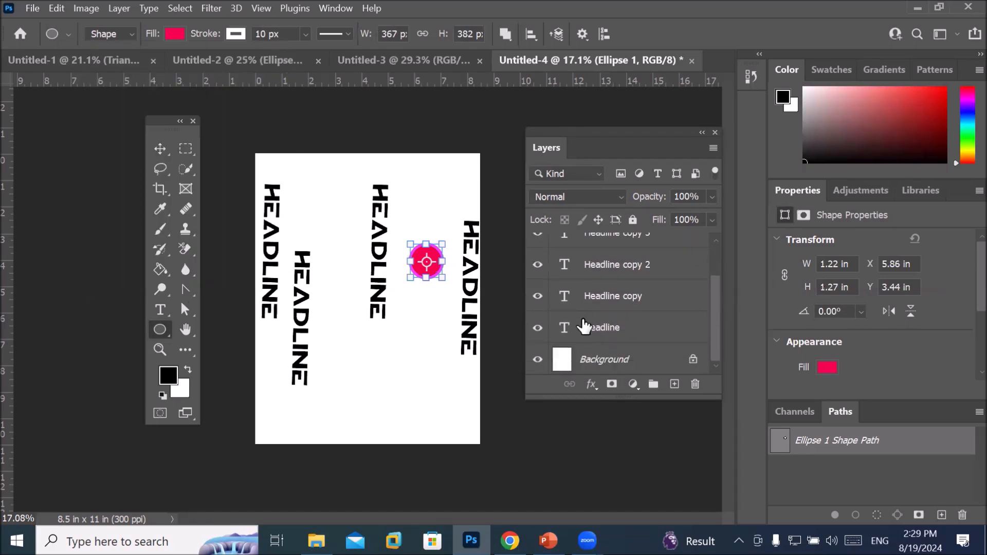
pyautogui.keyDown('shift'); pyautogui.click(624, 334); pyautogui.keyUp('shift')
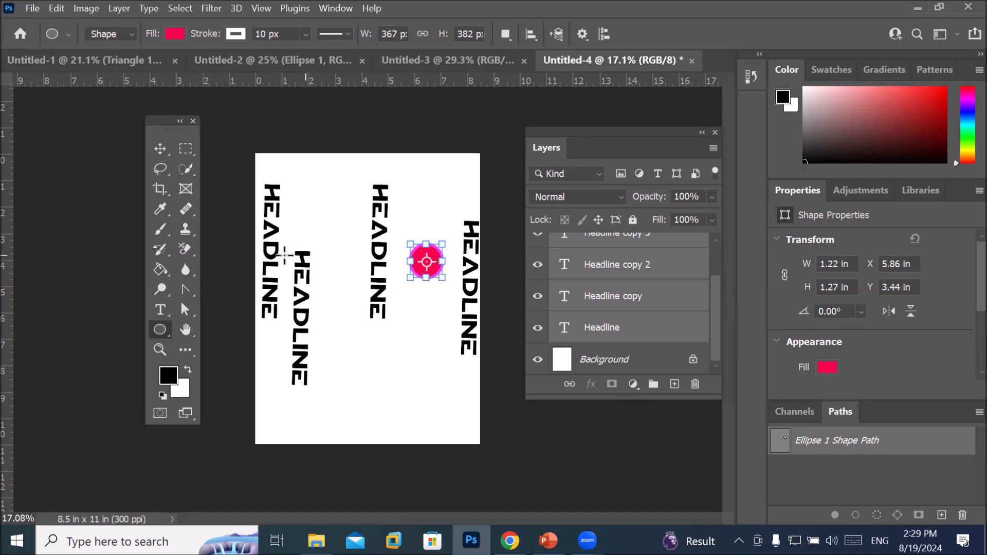
pyautogui.click(160, 148)
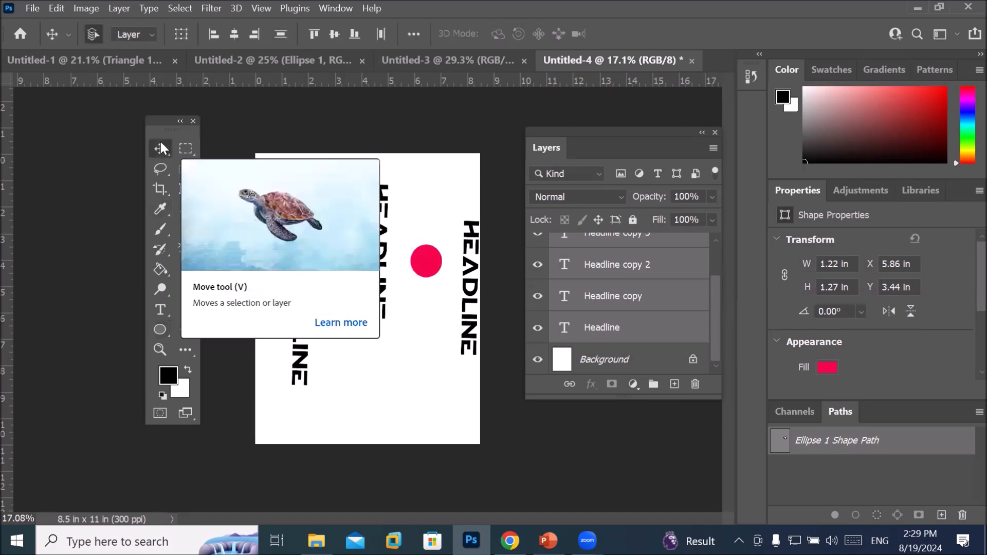
pyautogui.click(413, 34)
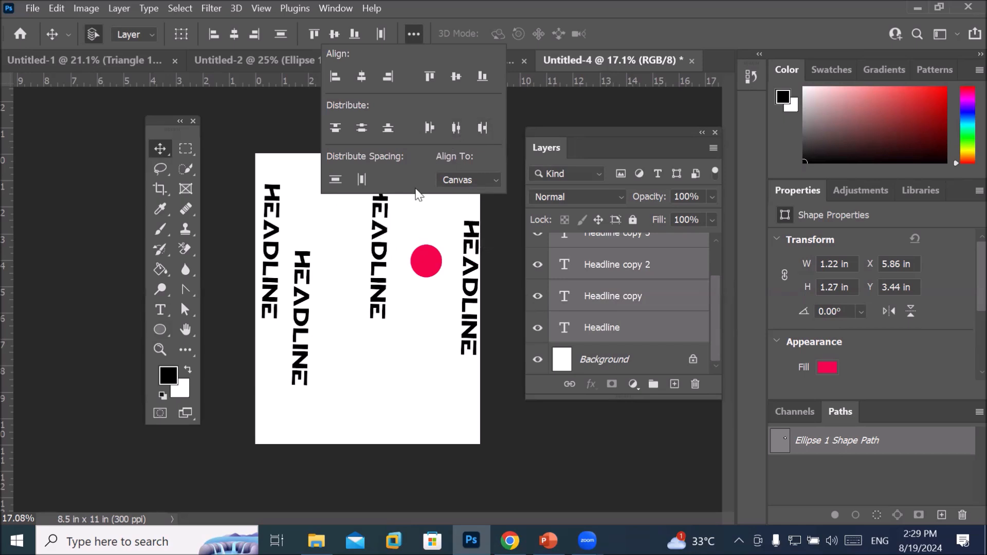
pyautogui.click(456, 126)
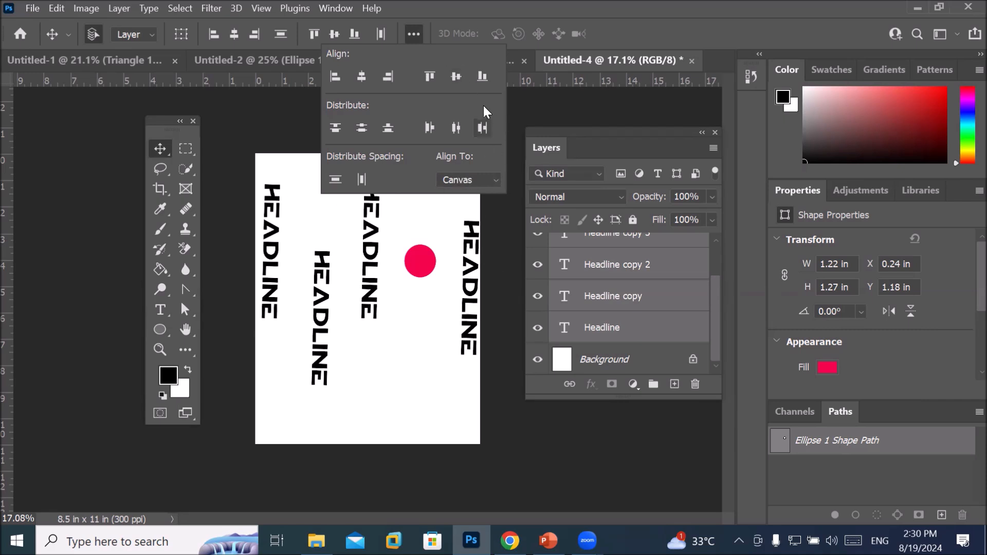
pyautogui.click(455, 78)
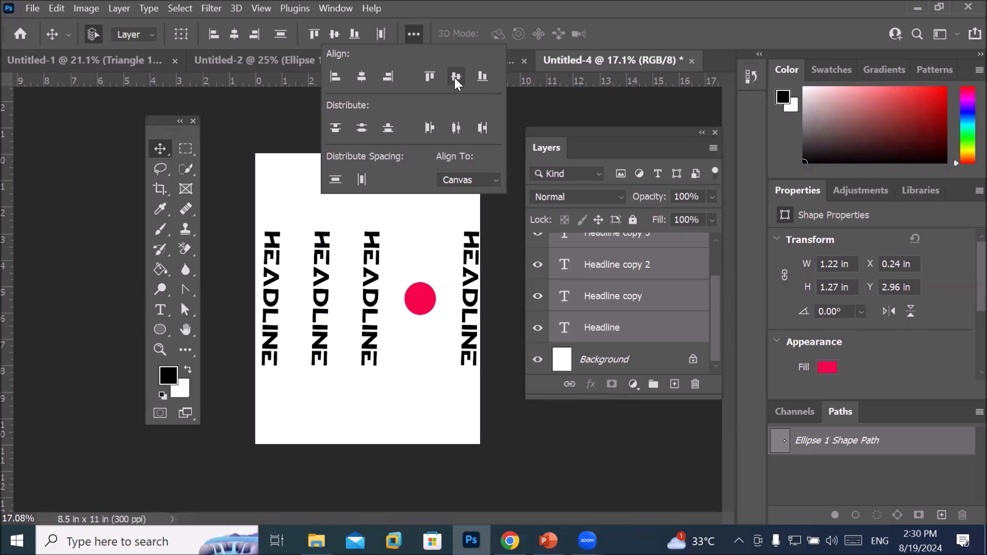
# Step: Select all four headlines together with the ellipse on the page and delete them
pyautogui.click(160, 149)
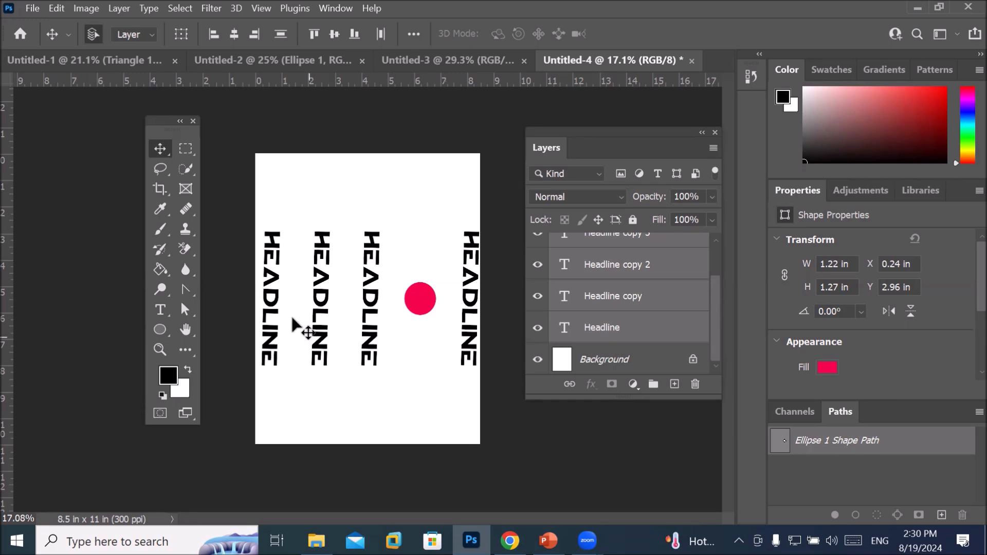
pyautogui.moveTo(240, 216); pyautogui.dragTo(485, 399)
pyautogui.press('Delete')
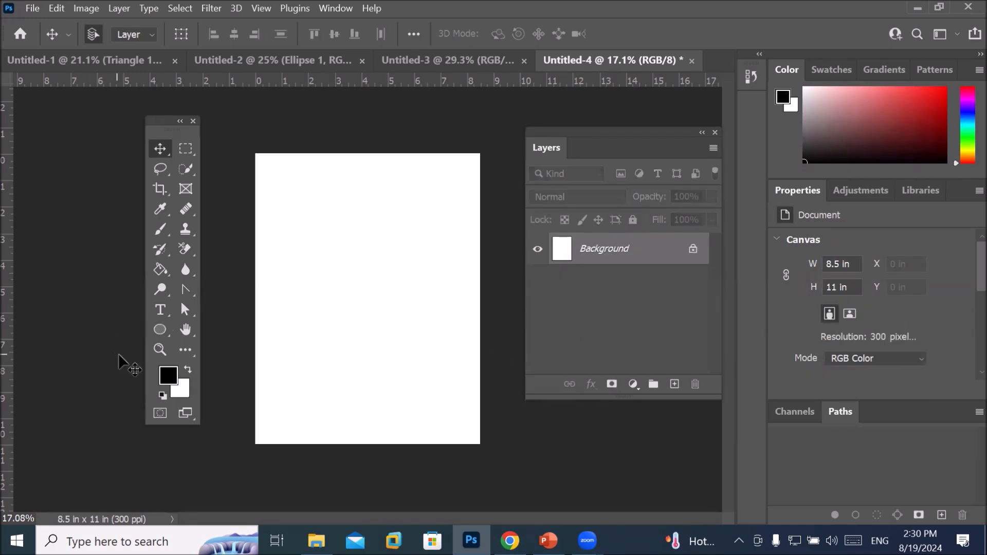
# Step: Draw an ellipse about 1.01 × 1.06 in near the page's lower-left corner and fill it blue
pyautogui.click(159, 330)
pyautogui.moveTo(280, 375); pyautogui.dragTo(310, 402)
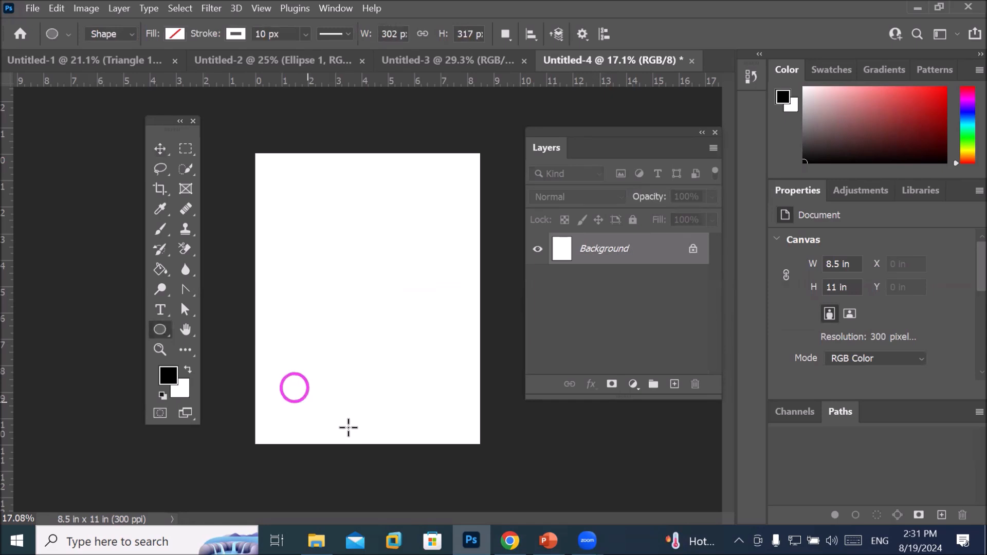
pyautogui.click(175, 34)
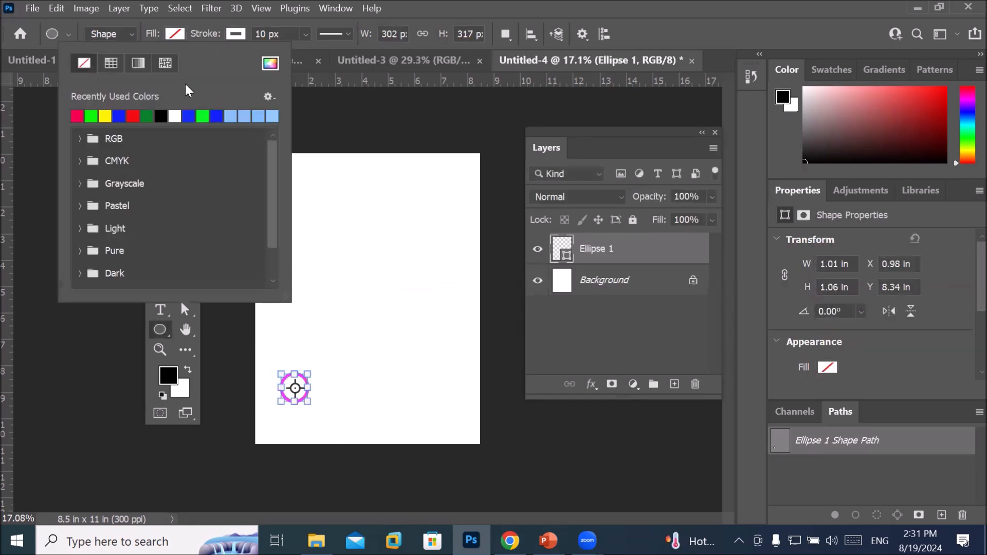
pyautogui.click(119, 116)
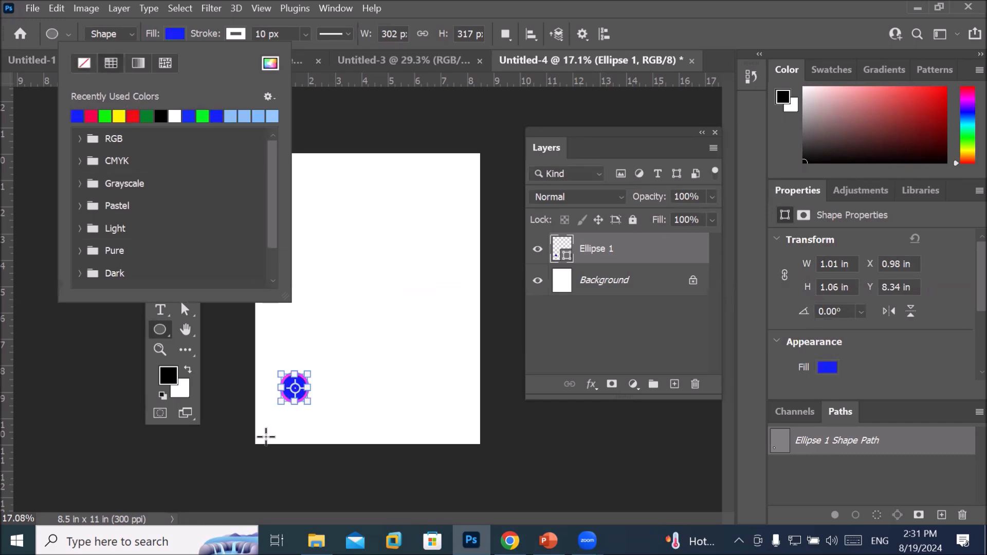
pyautogui.click(161, 329)
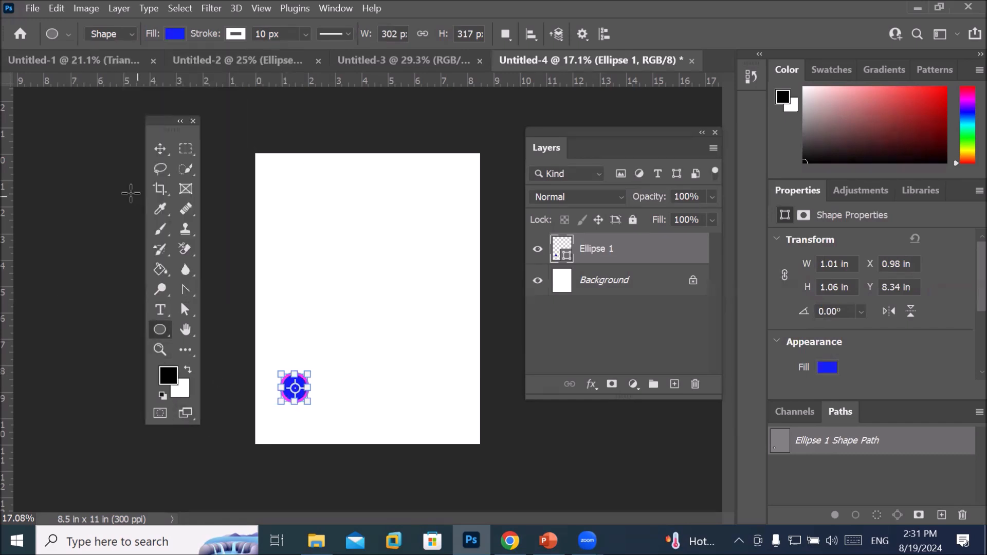
# Step: Duplicate the blue ellipse eight times, staggering the copies in an uneven column along the left side of the page
pyautogui.click(164, 152)
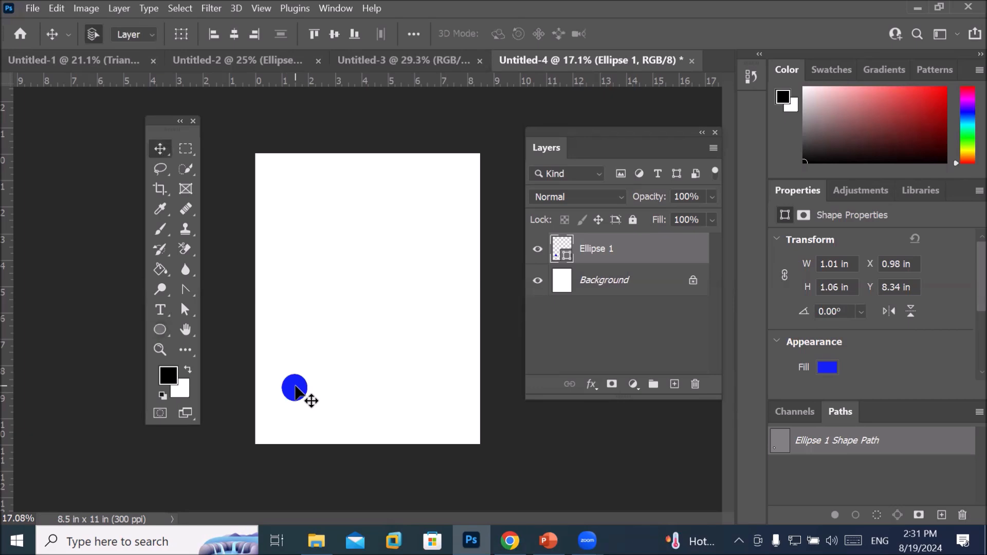
pyautogui.moveTo(297, 390); pyautogui.dragTo(307, 215)
pyautogui.moveTo(307, 214); pyautogui.dragTo(275, 186)
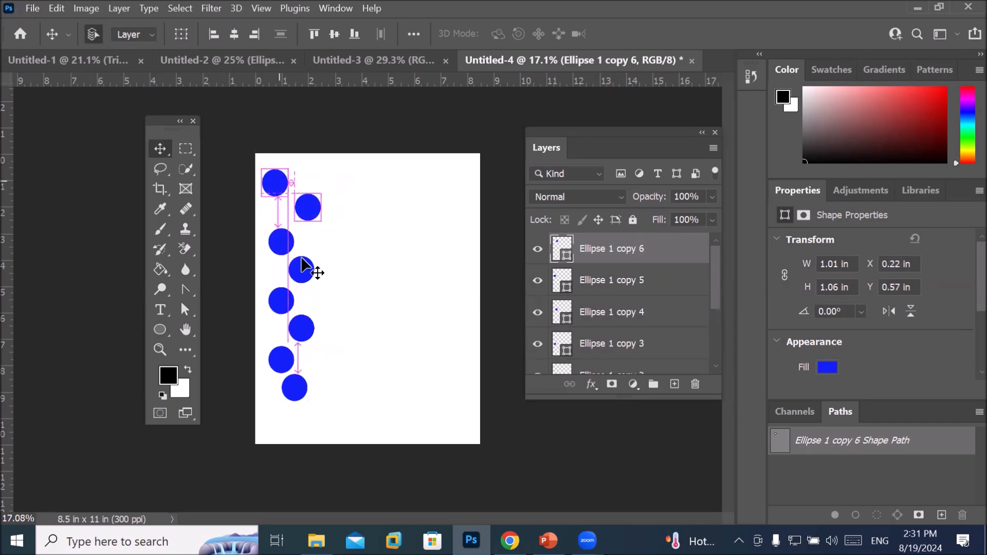
pyautogui.moveTo(302, 395); pyautogui.dragTo(317, 437)
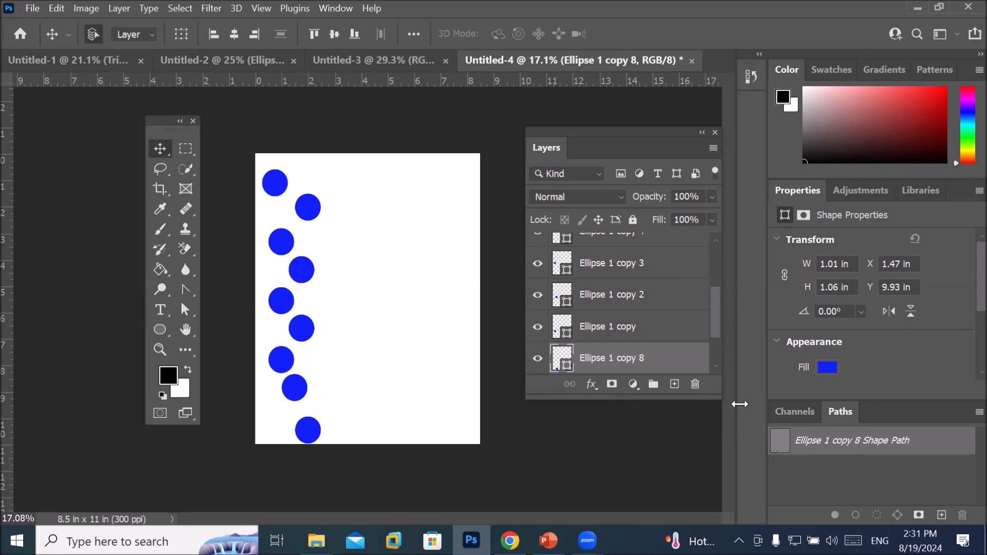
# Step: Enlarge the layer list, move the topmost ellipse directly above the second, and shift the third to about X 0.22 in
pyautogui.moveTo(635, 396); pyautogui.dragTo(634, 437)
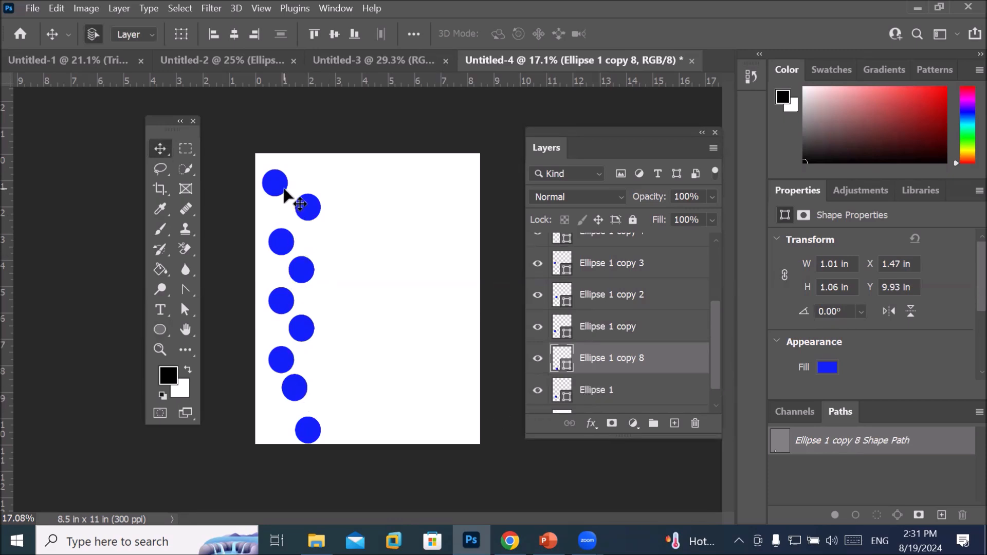
pyautogui.moveTo(274, 184); pyautogui.dragTo(308, 176)
pyautogui.moveTo(282, 241); pyautogui.dragTo(308, 236)
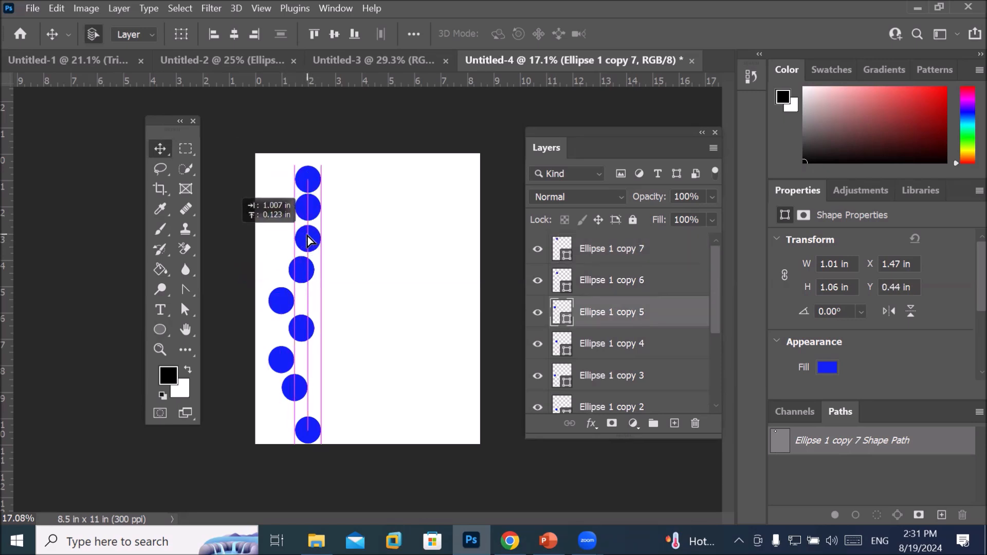
pyautogui.moveTo(308, 236); pyautogui.dragTo(275, 242)
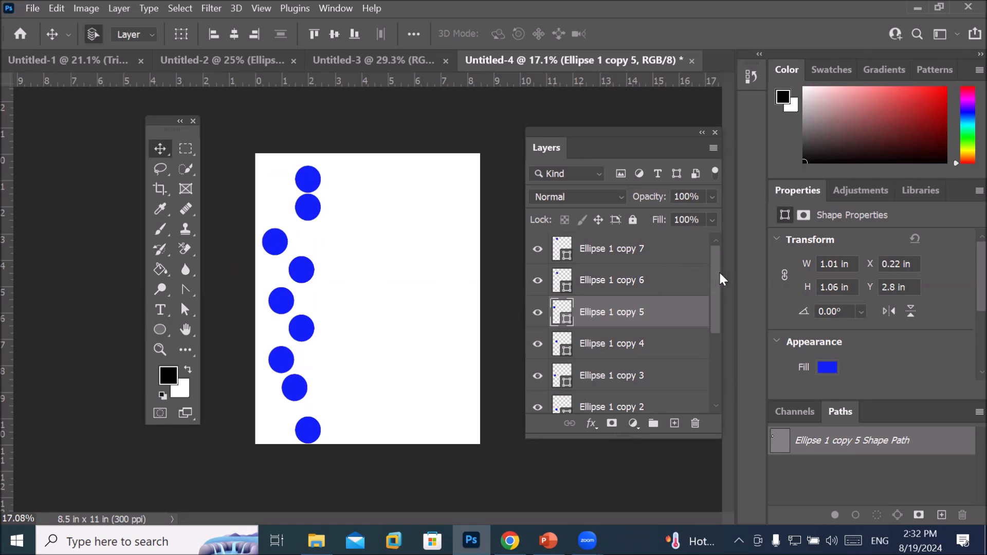
# Step: Select all nine ellipse layers and bring up the align and distribute options
pyautogui.click(592, 257)
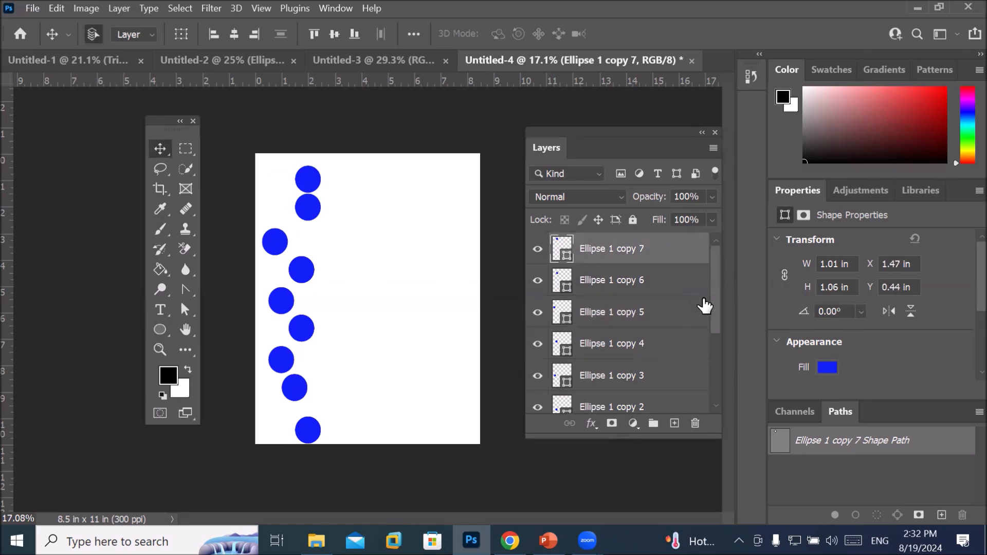
pyautogui.moveTo(715, 301); pyautogui.dragTo(694, 379)
pyautogui.keyDown('shift'); pyautogui.click(597, 368); pyautogui.keyUp('shift')
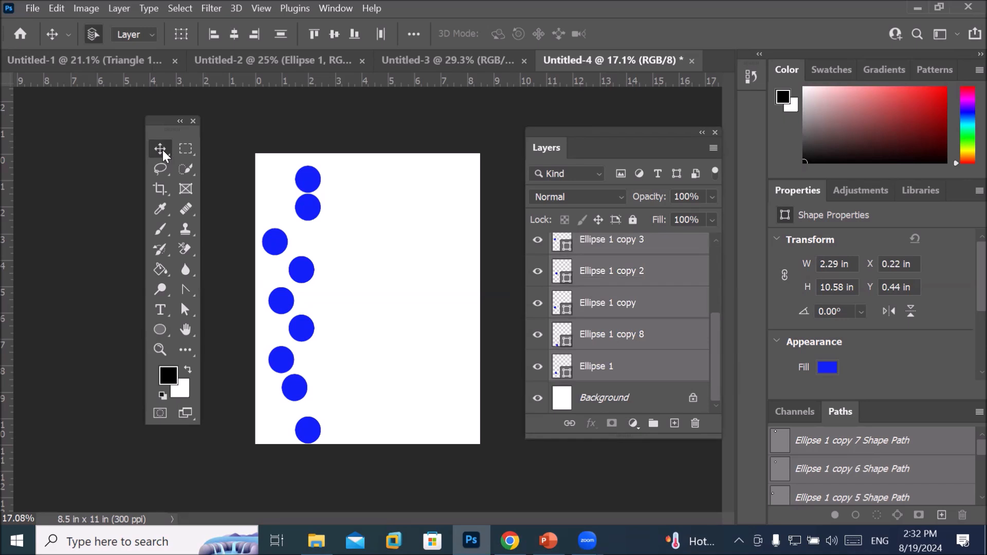
pyautogui.click(414, 34)
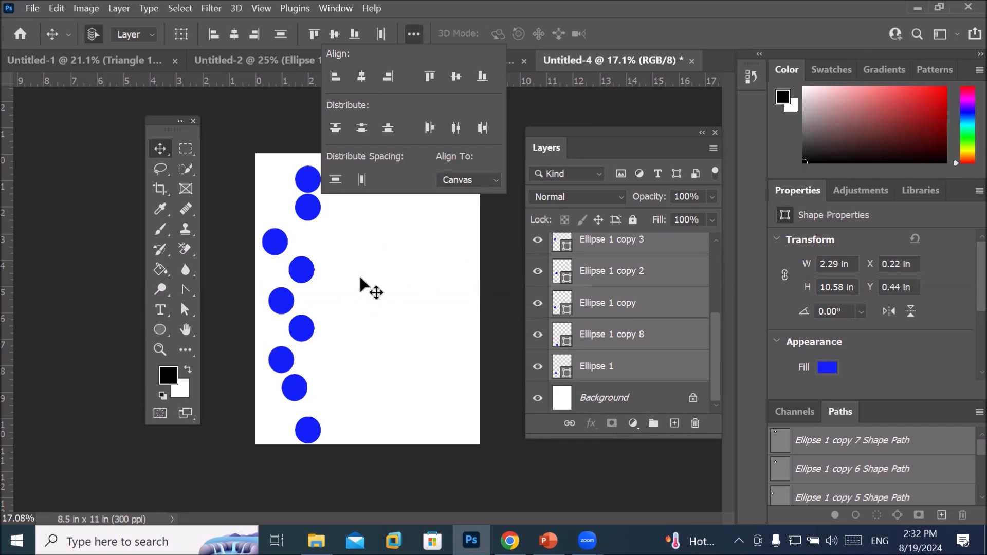
# Step: Set alignment relative to the selection, align the ellipses by horizontal centers and distribute them by their top edges
pyautogui.click(459, 180)
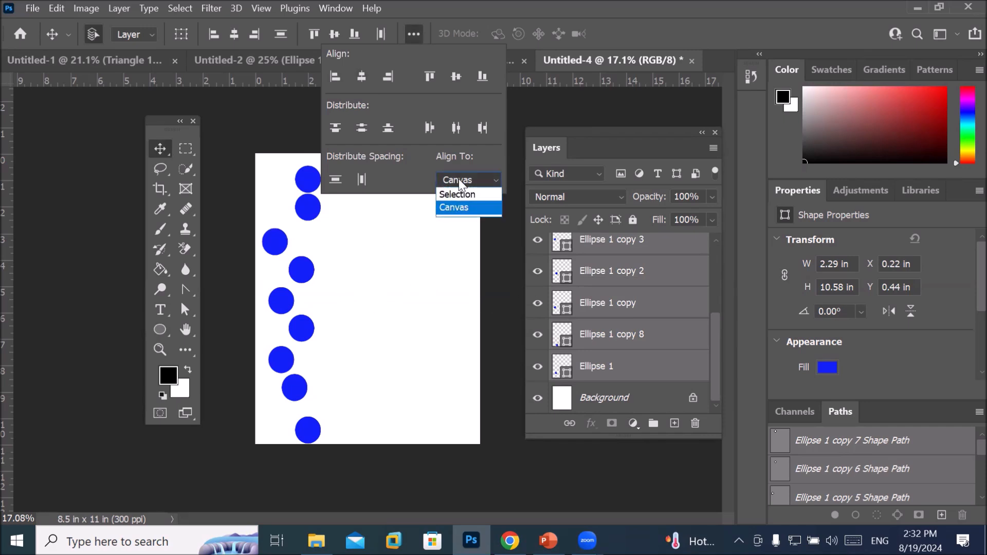
pyautogui.click(461, 193)
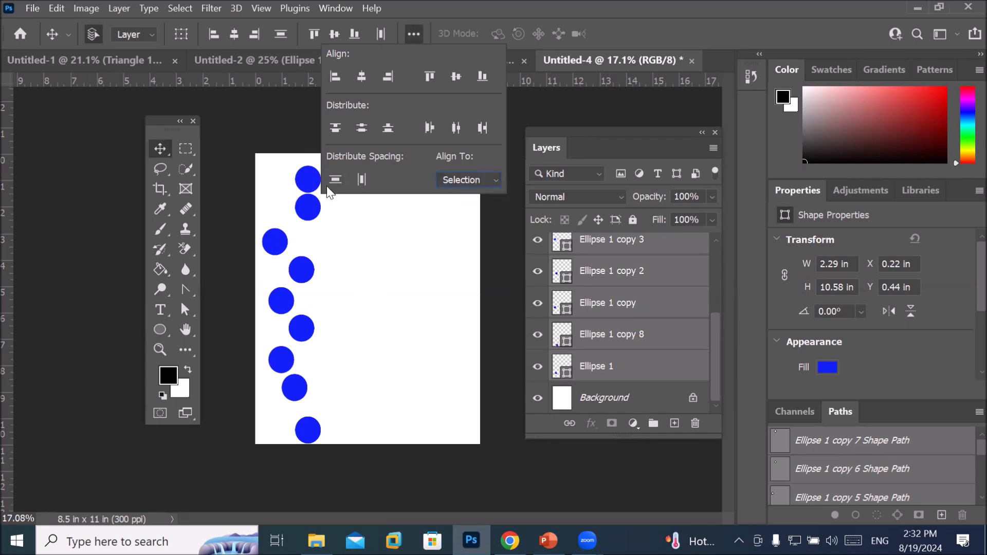
pyautogui.click(362, 77)
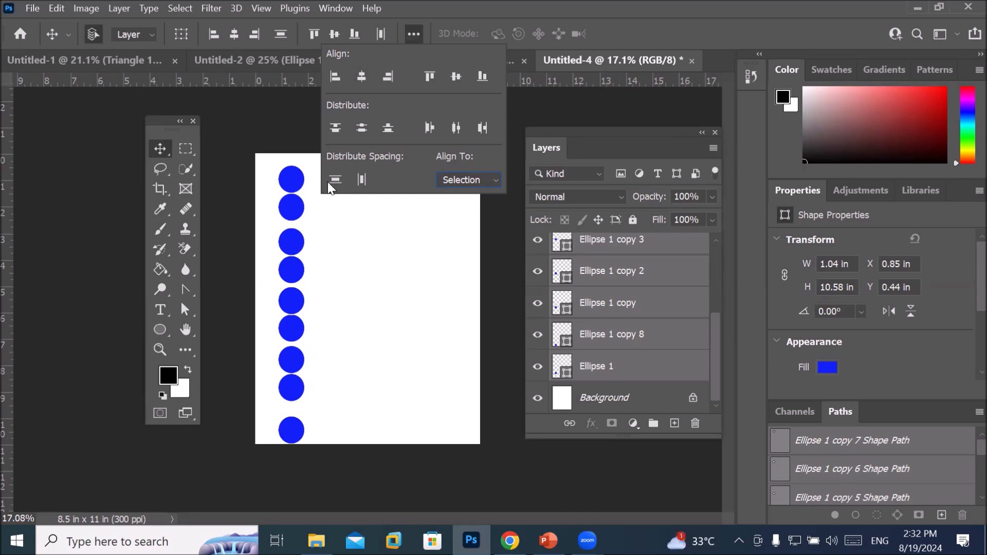
pyautogui.click(335, 128)
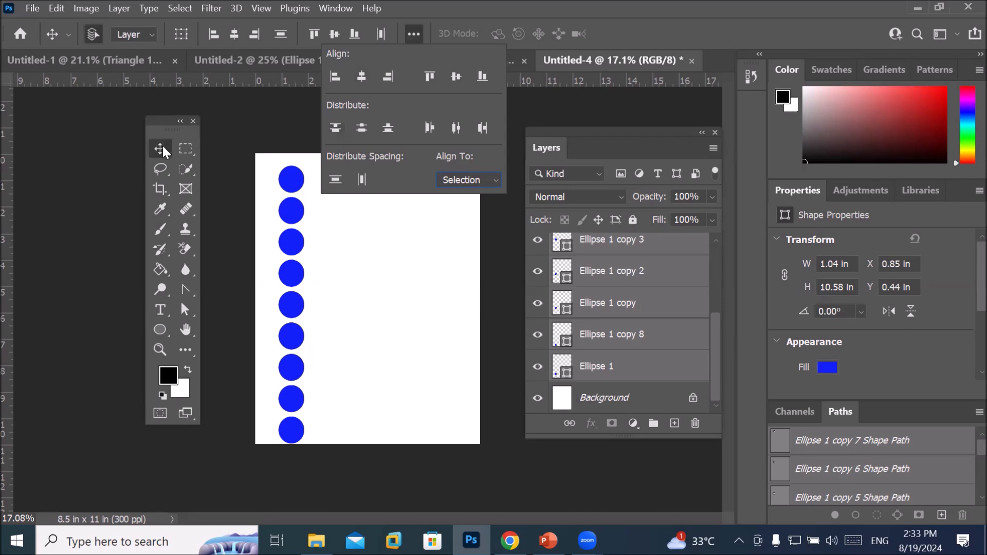
pyautogui.click(256, 200)
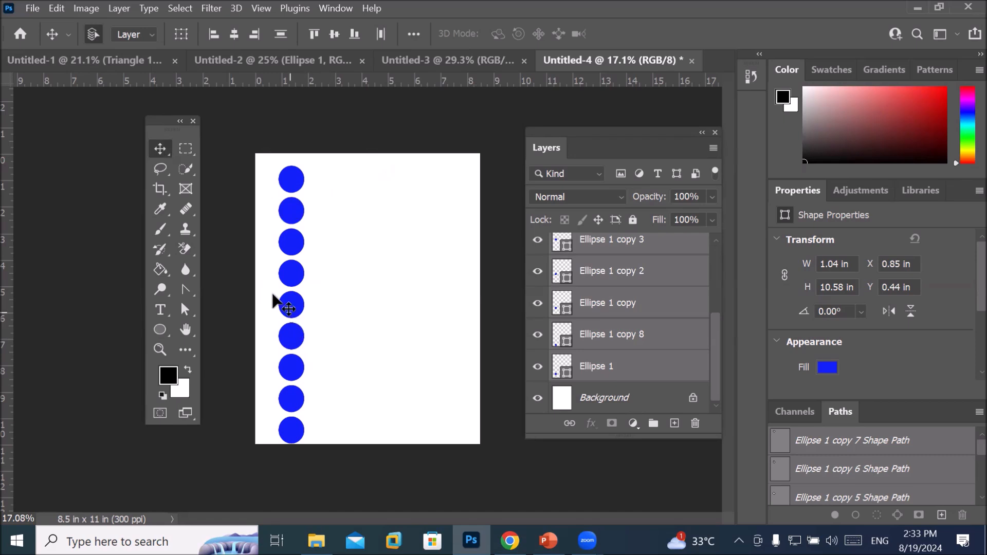
# Step: Duplicate the blue ellipse column to the page's right edge and fill the copies red
pyautogui.moveTo(287, 282); pyautogui.dragTo(466, 277)
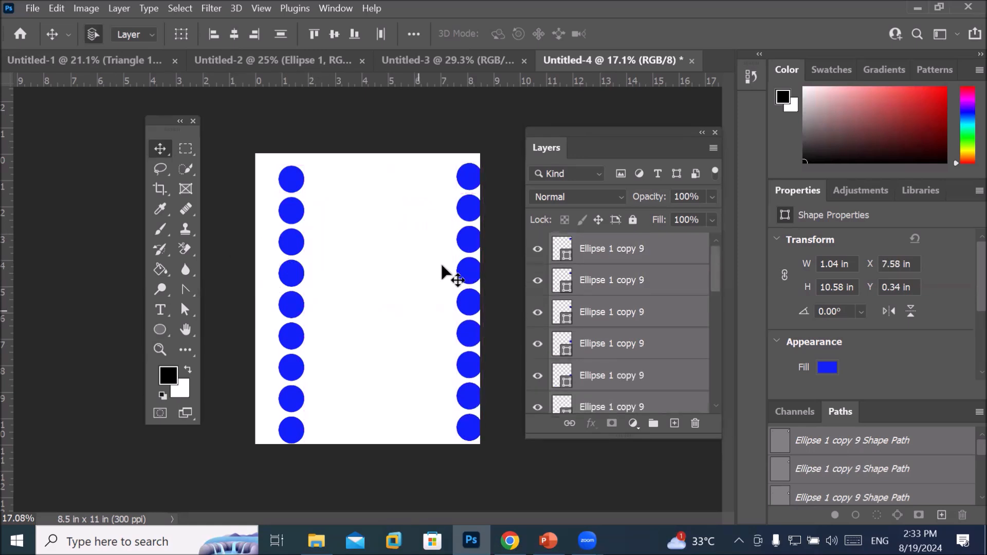
pyautogui.click(160, 330)
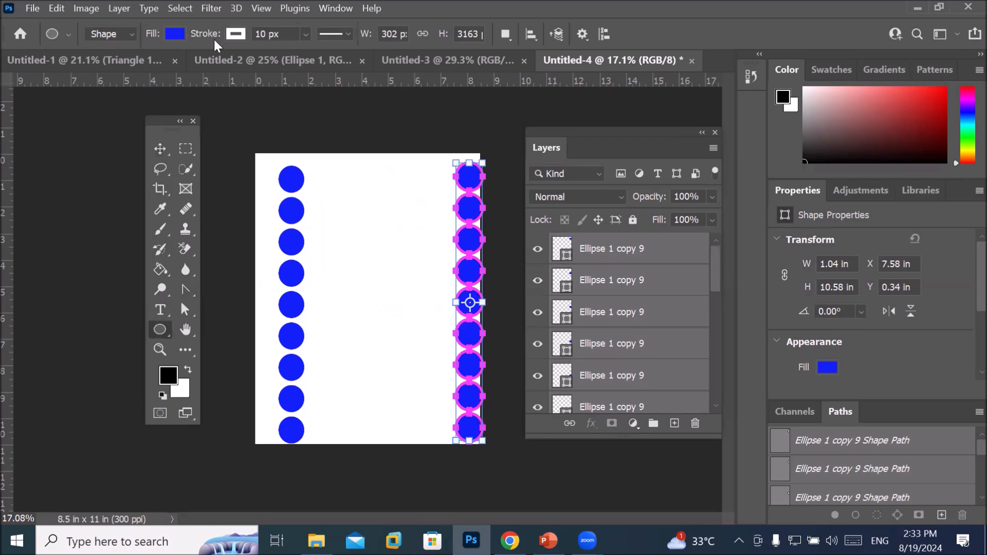
pyautogui.click(174, 34)
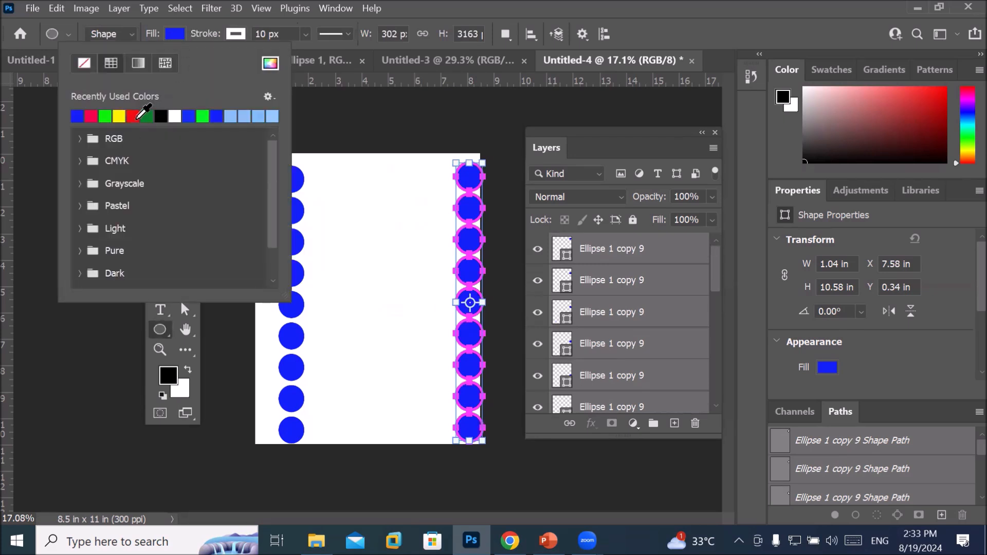
pyautogui.click(137, 118)
pyautogui.click(603, 257)
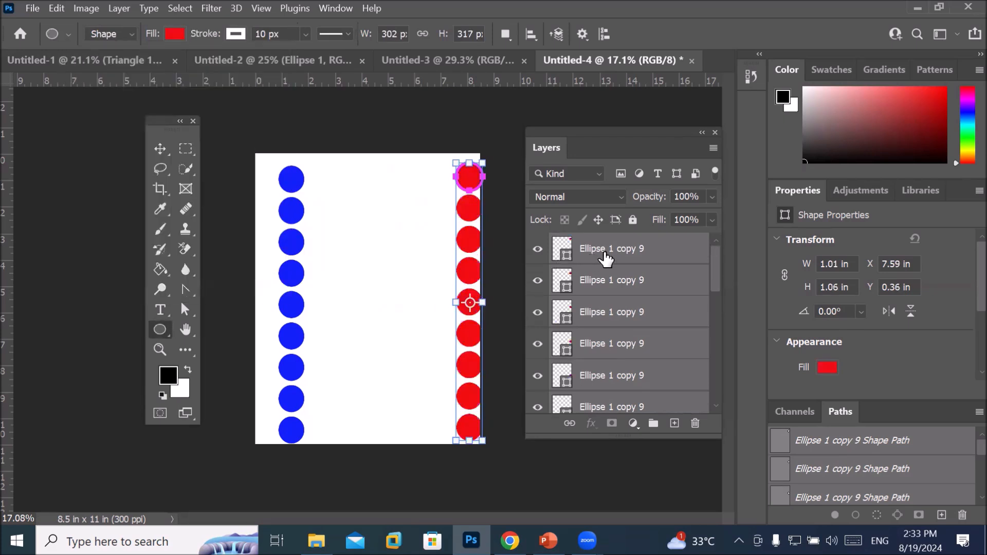
pyautogui.click(608, 252)
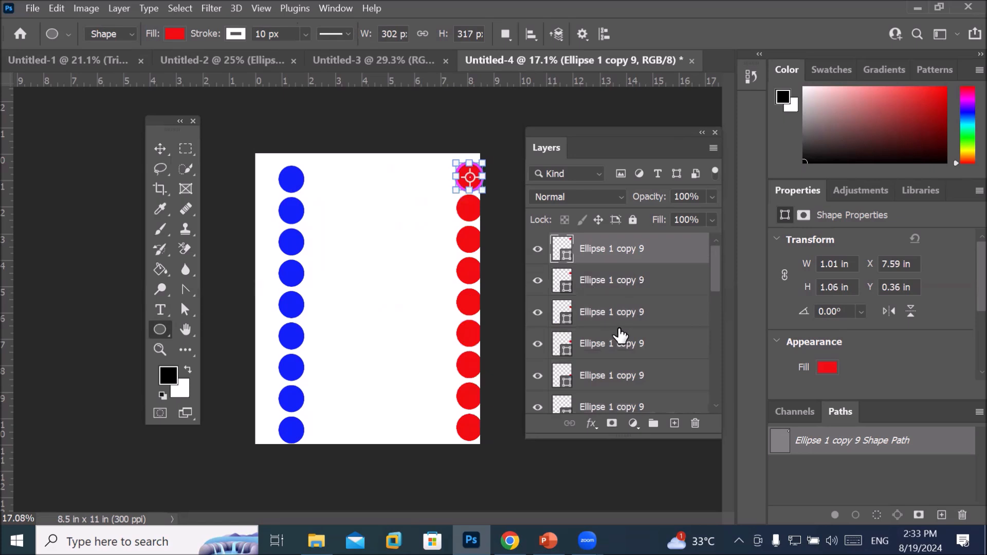
# Step: Select the blue ellipse column and move it right to about X 1.88 in, level with the red column
pyautogui.click(160, 149)
pyautogui.moveTo(257, 154); pyautogui.dragTo(307, 447)
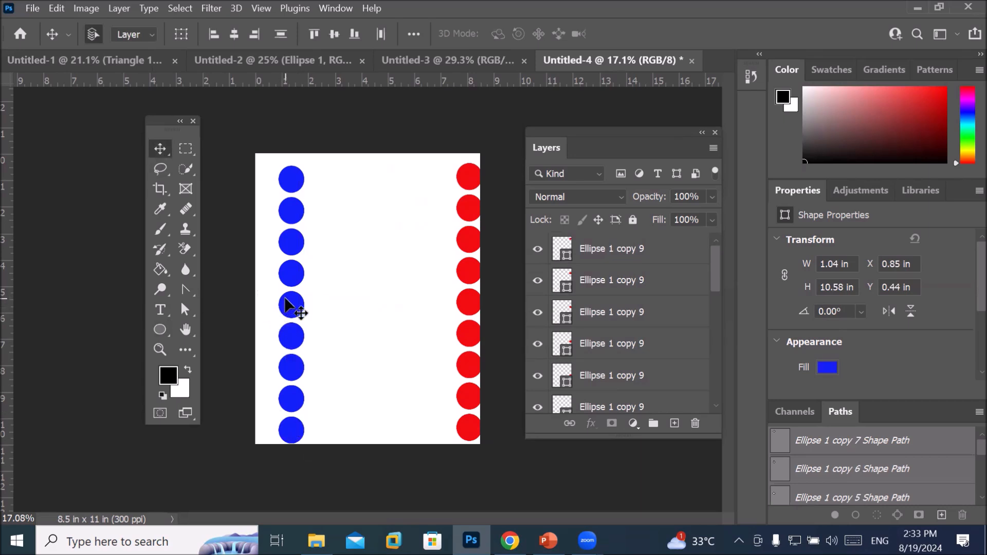
pyautogui.moveTo(285, 306); pyautogui.dragTo(316, 307)
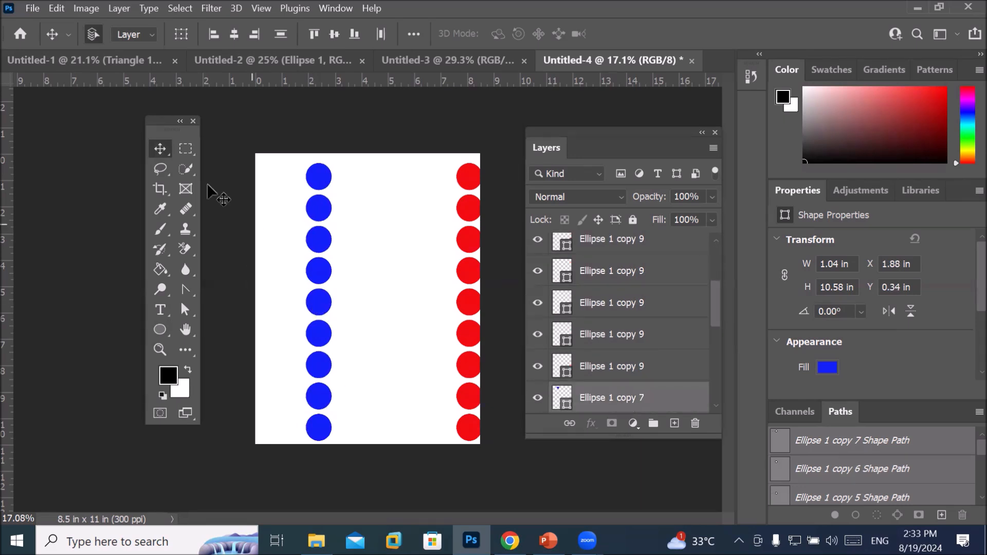
# Step: Set the alignment reference to Canvas and align the column of blue circles to the page's left edge
pyautogui.click(413, 34)
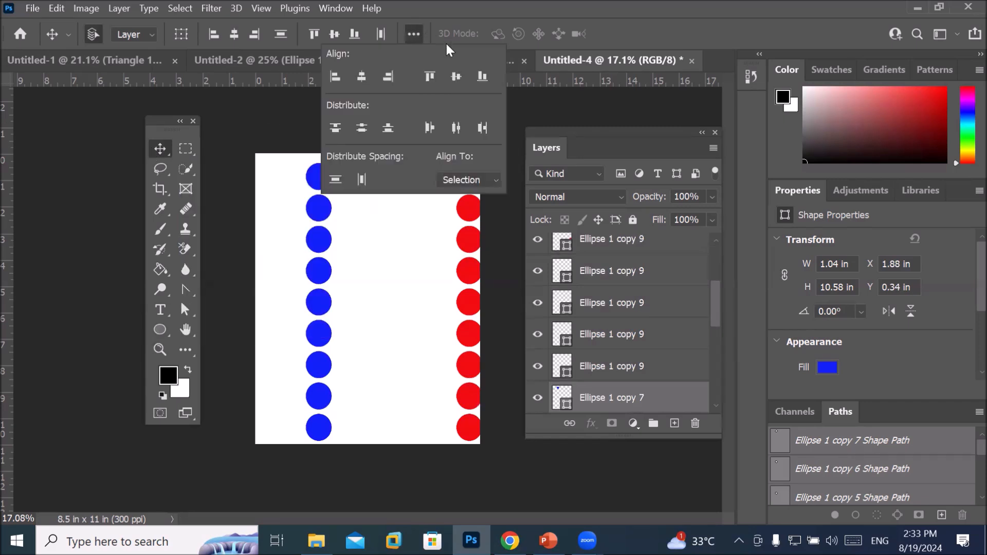
pyautogui.click(484, 176)
pyautogui.click(469, 206)
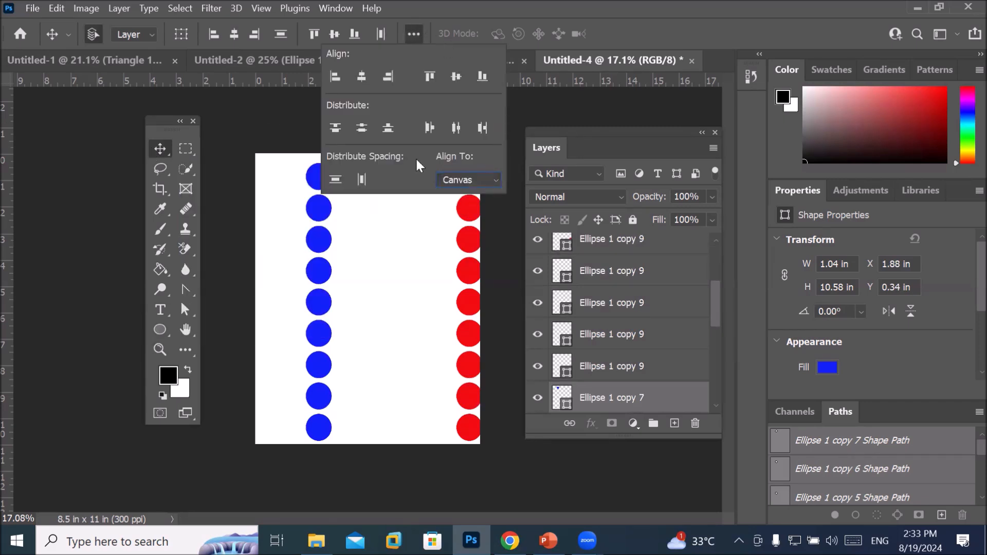
pyautogui.click(331, 77)
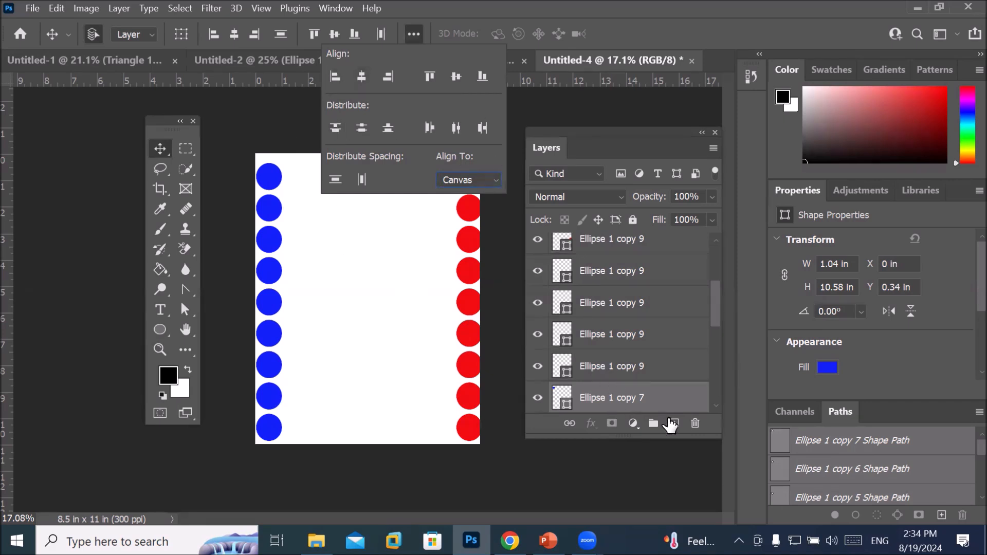
pyautogui.moveTo(716, 300); pyautogui.dragTo(723, 350)
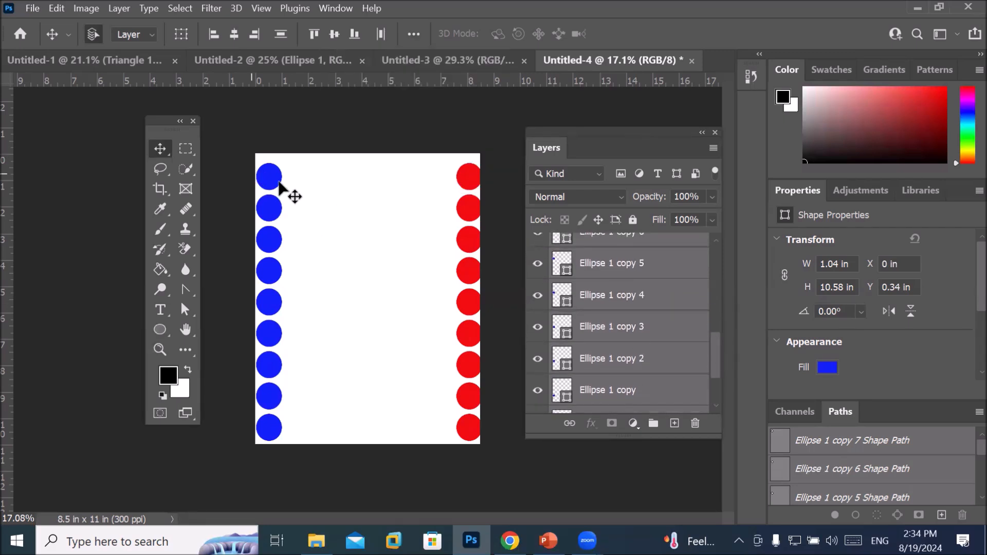
# Step: Move the topmost blue circle up to the page's upper edge and the lowest one down to the lower edge
pyautogui.click(321, 200)
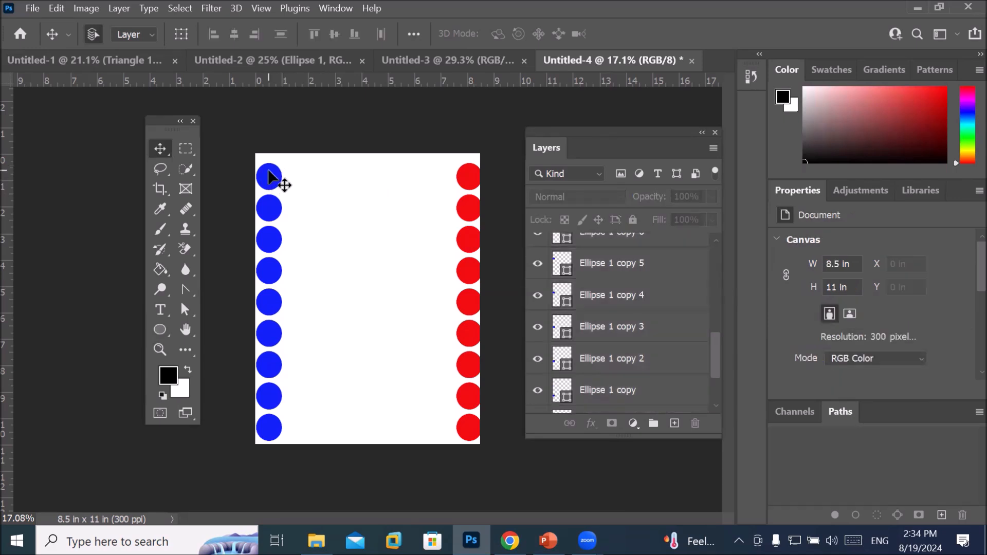
pyautogui.moveTo(269, 176); pyautogui.dragTo(268, 167)
pyautogui.moveTo(269, 429); pyautogui.dragTo(269, 435)
# Step: Select the whole blue column and distribute its circles evenly down the page by their top edges
pyautogui.moveTo(235, 149); pyautogui.dragTo(315, 453)
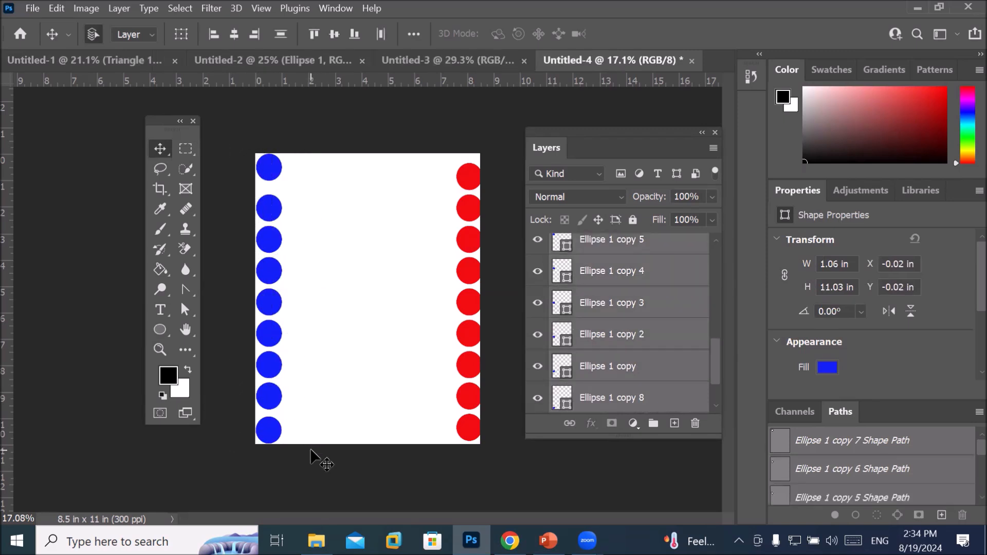
pyautogui.click(411, 34)
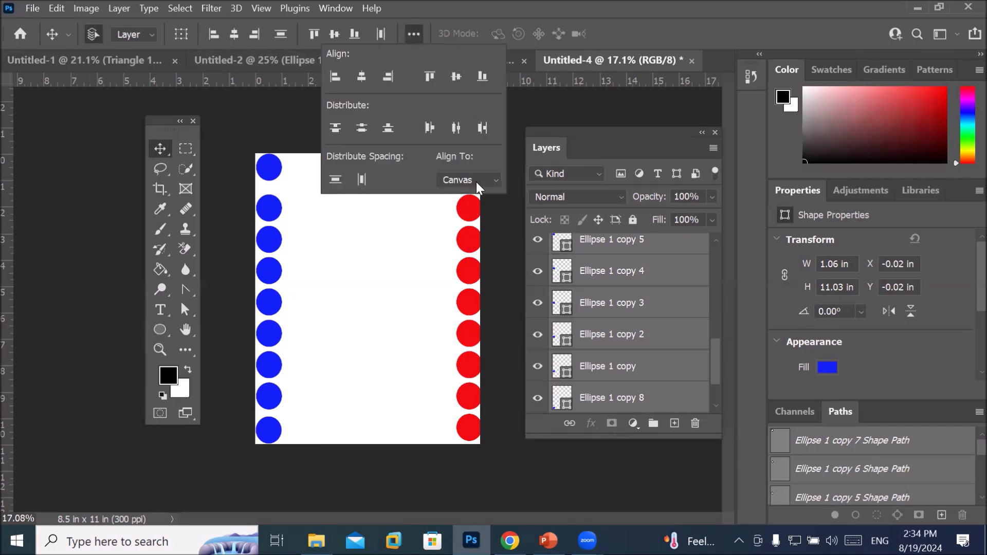
pyautogui.click(335, 128)
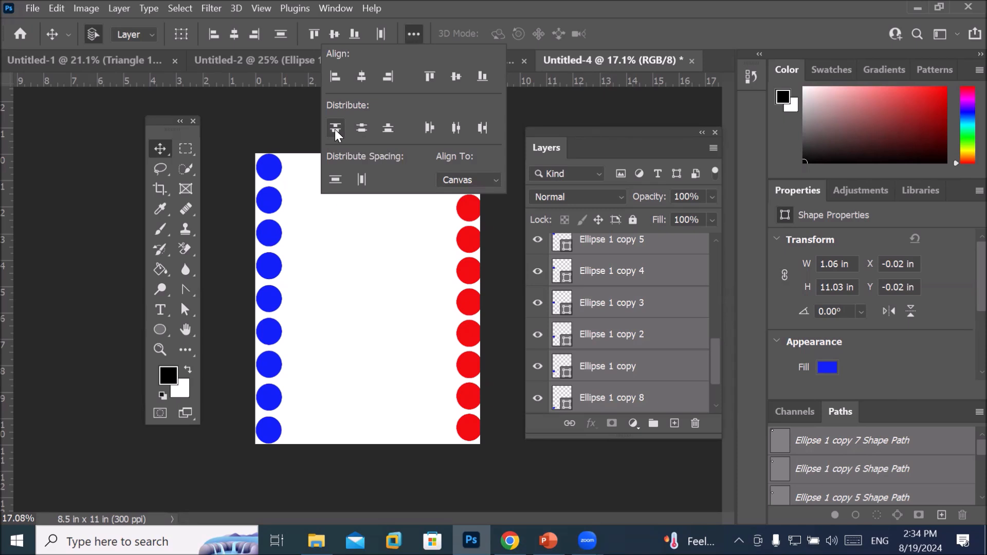
pyautogui.click(346, 238)
pyautogui.click(343, 252)
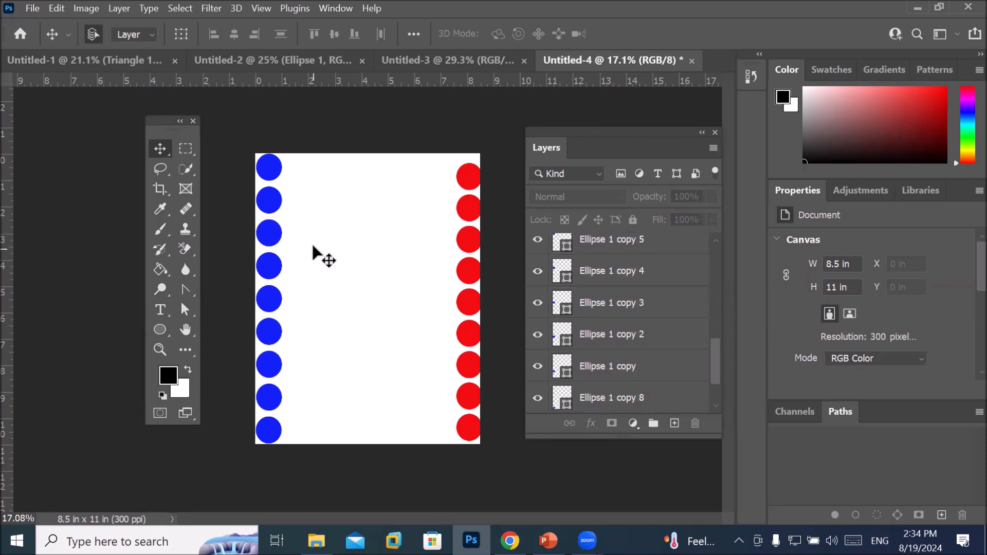
# Step: Free Transform the blue column to about 37% width, keeping it against the page's left edge
pyautogui.moveTo(235, 144); pyautogui.dragTo(301, 451)
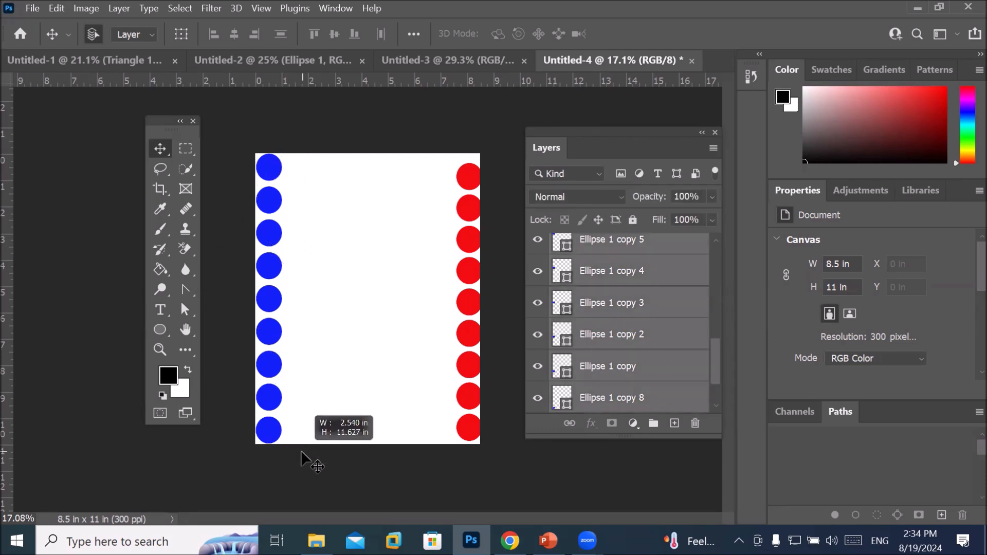
pyautogui.moveTo(279, 355); pyautogui.dragTo(279, 357)
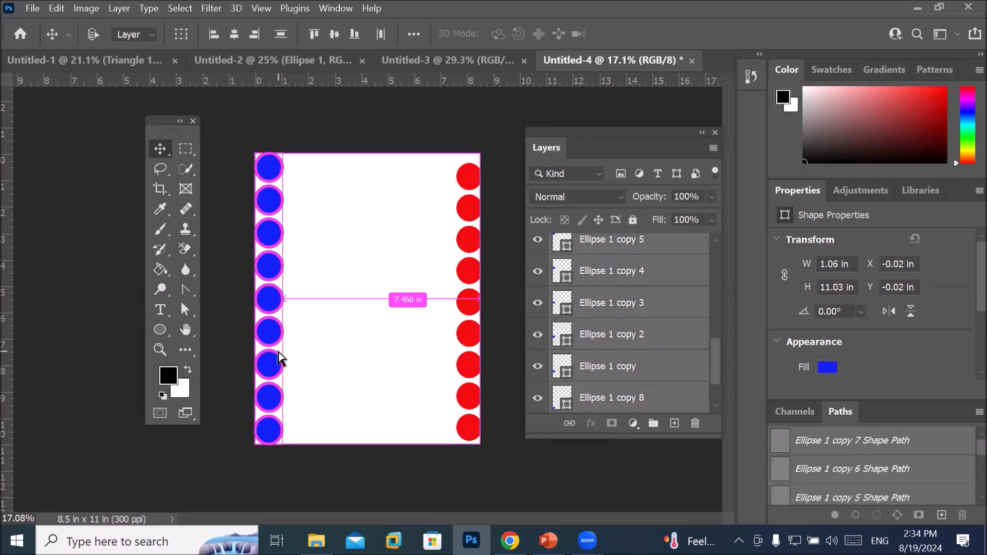
pyautogui.hotkey('ctrl', 't')
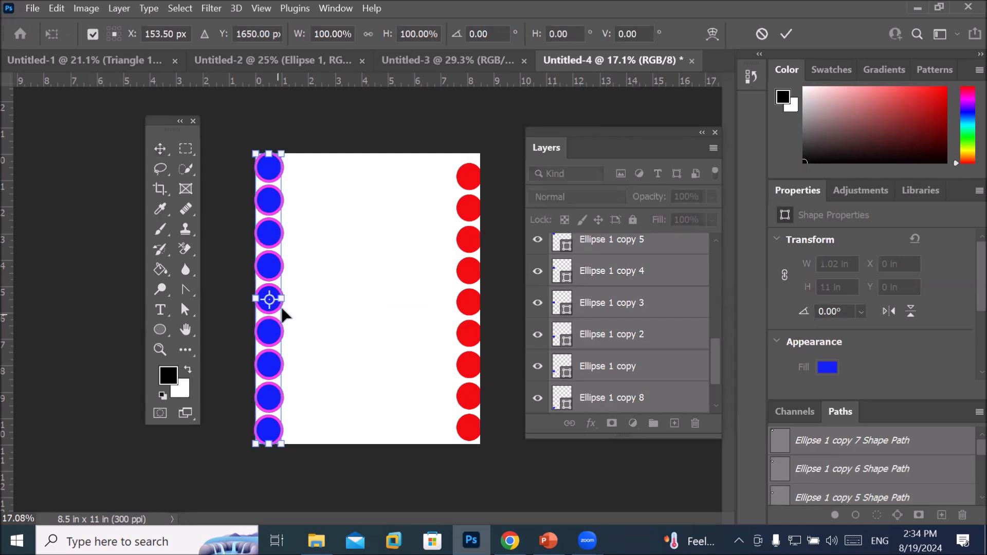
pyautogui.moveTo(274, 303); pyautogui.dragTo(260, 304)
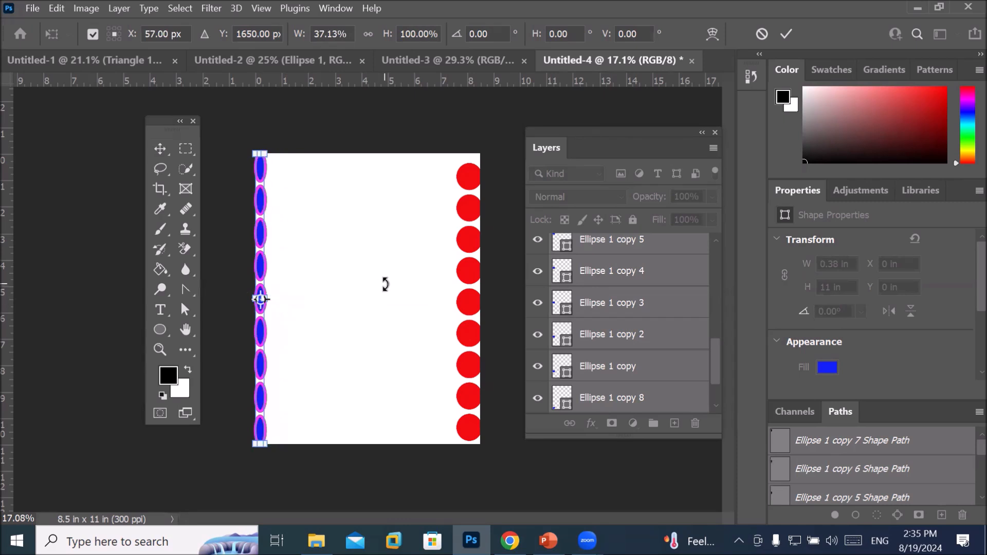
pyautogui.click(159, 147)
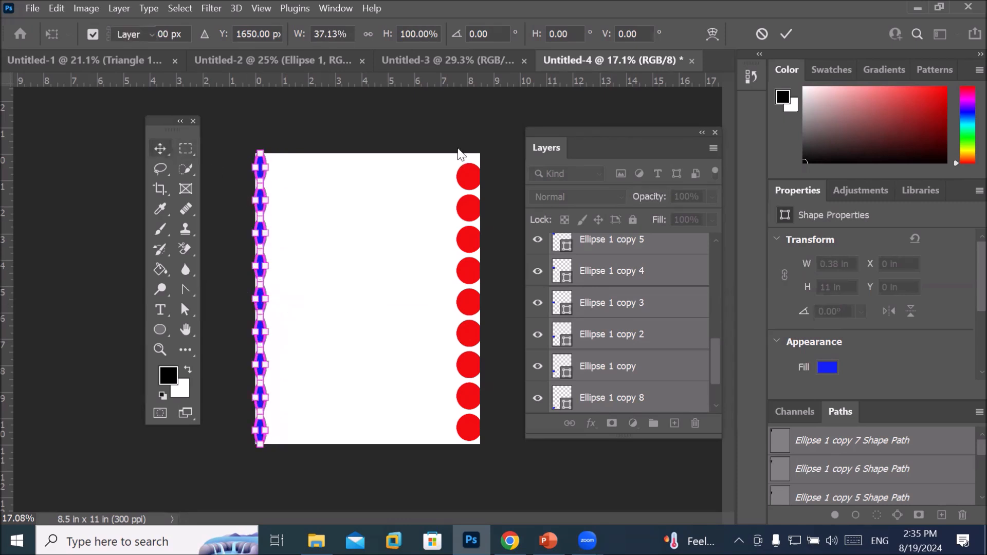
pyautogui.moveTo(423, 129); pyautogui.dragTo(493, 449)
pyautogui.click(455, 321)
pyautogui.hotkey('ctrl', 't')
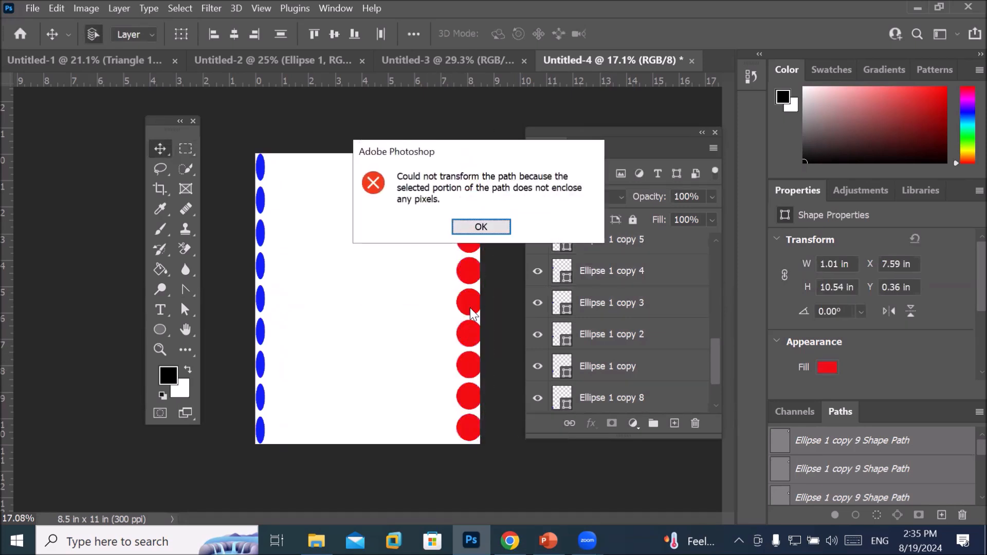
pyautogui.click(480, 227)
# Step: Free Transform the column of red circles to about 45.5% width, squeezing it toward the page's right edge
pyautogui.moveTo(426, 153); pyautogui.dragTo(498, 454)
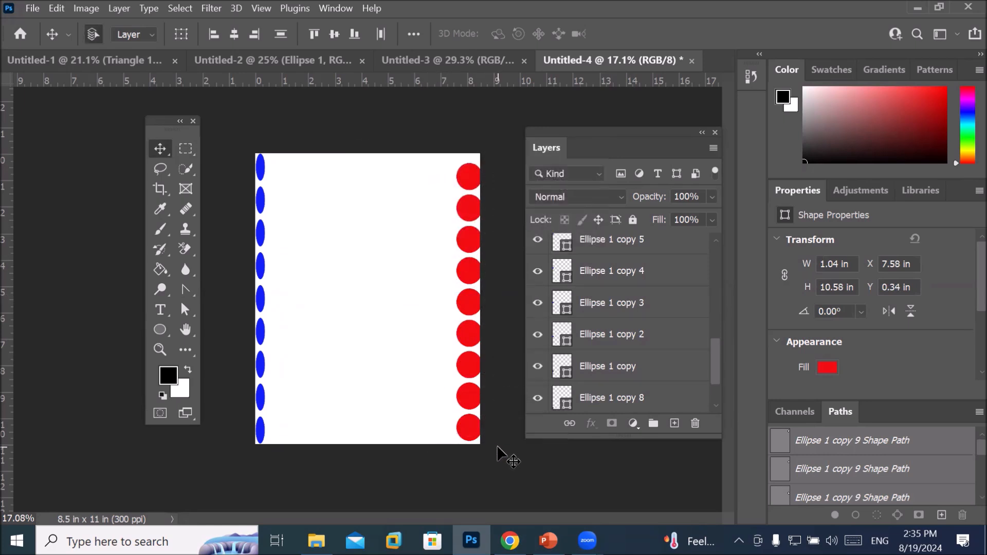
pyautogui.hotkey('ctrl', 't')
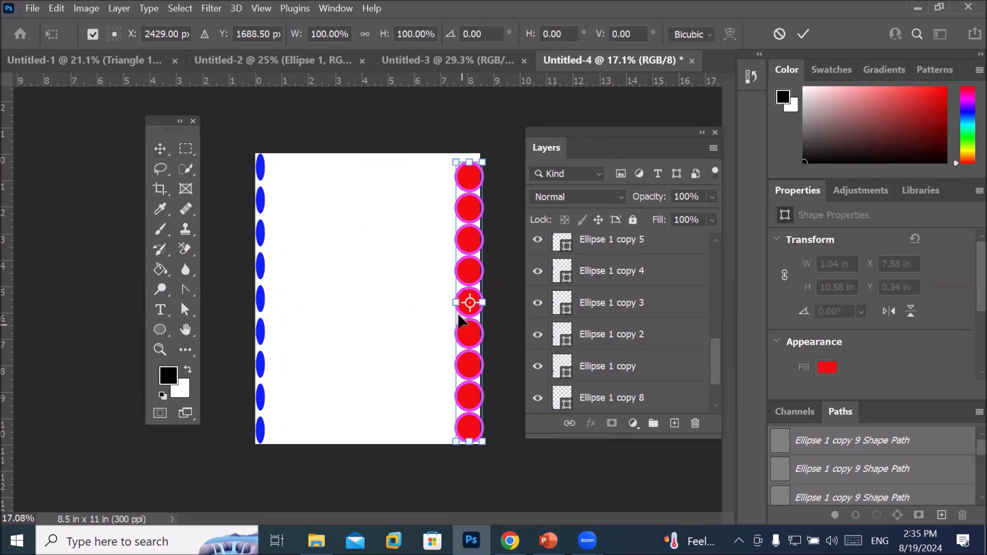
pyautogui.moveTo(456, 302); pyautogui.dragTo(472, 307)
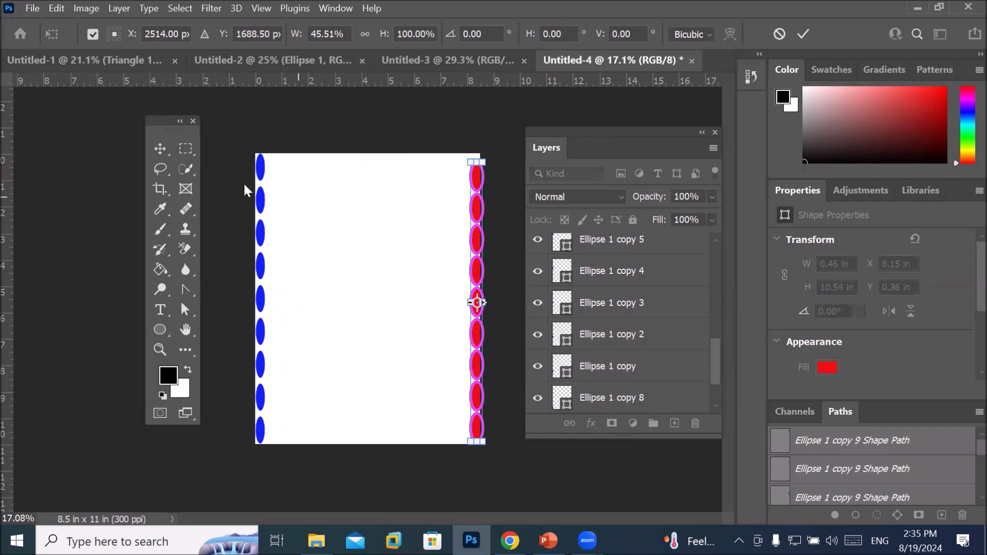
pyautogui.click(165, 149)
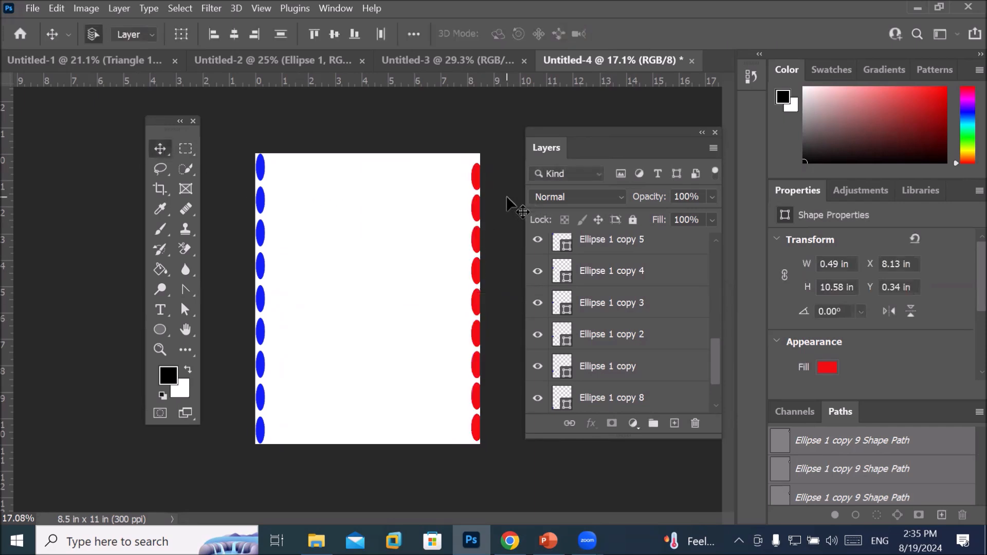
# Step: Move the topmost red ellipse up to the page's upper edge and the lowest one down to the lower edge
pyautogui.click(505, 296)
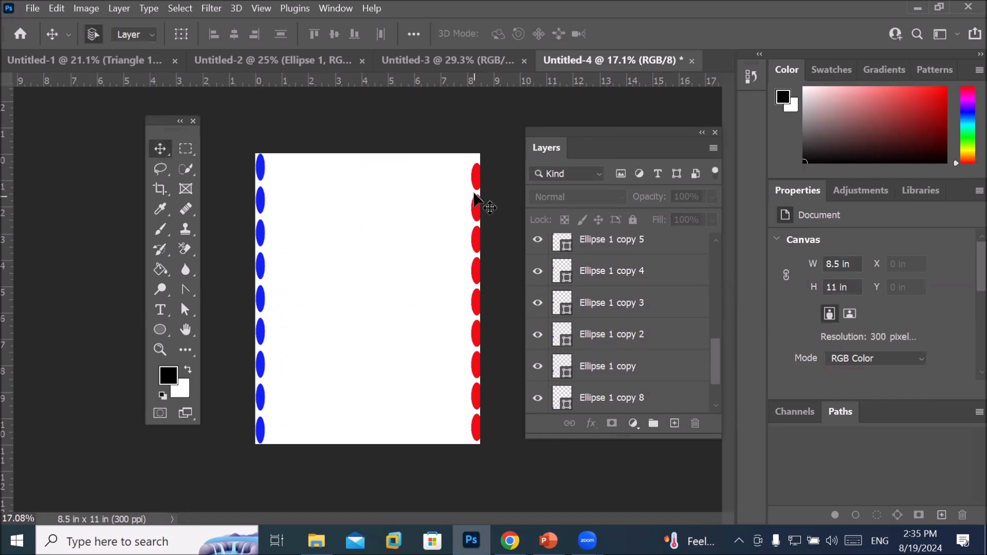
pyautogui.moveTo(479, 177); pyautogui.dragTo(480, 165)
pyautogui.moveTo(475, 441); pyautogui.dragTo(477, 437)
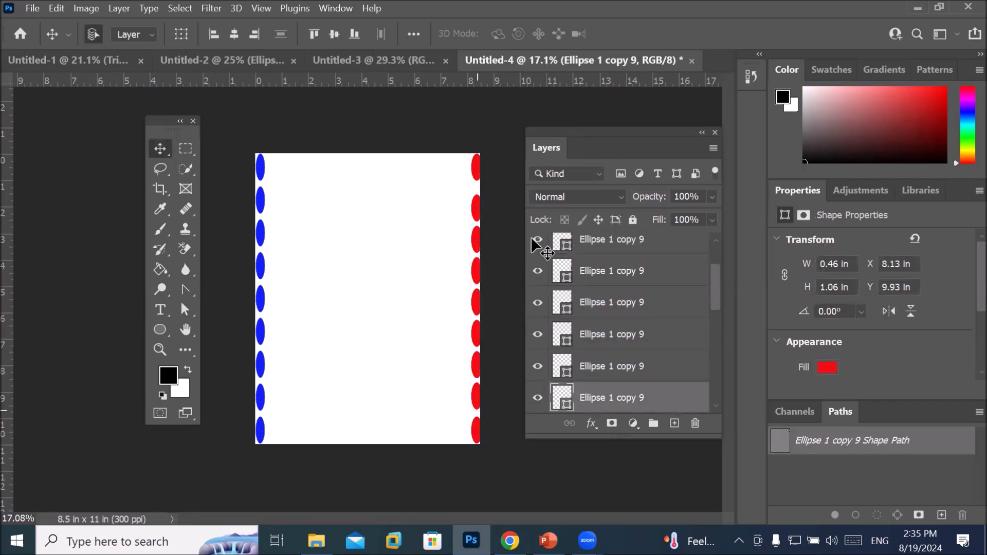
# Step: Select the whole red column and distribute its ellipses evenly down the page by their top edges
pyautogui.moveTo(447, 130); pyautogui.dragTo(501, 461)
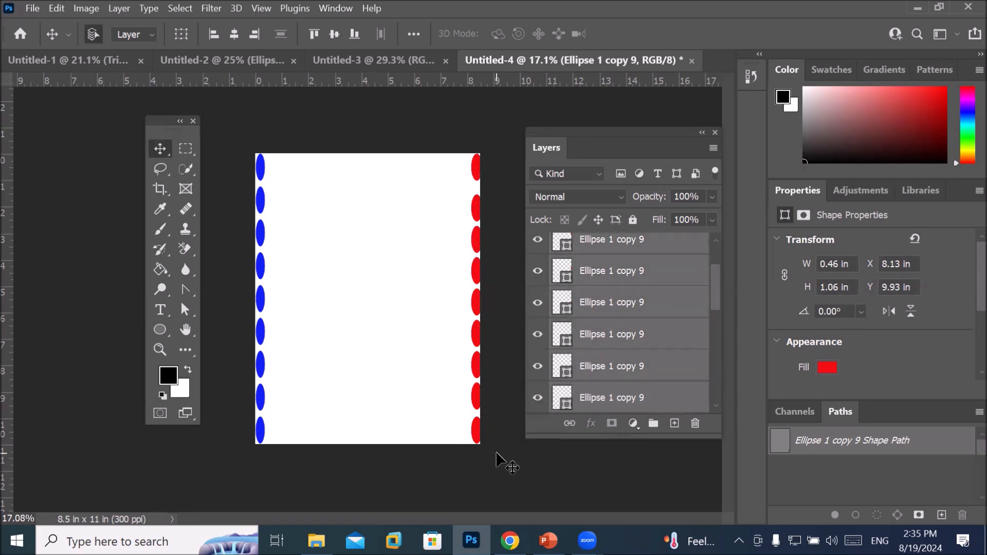
pyautogui.click(414, 34)
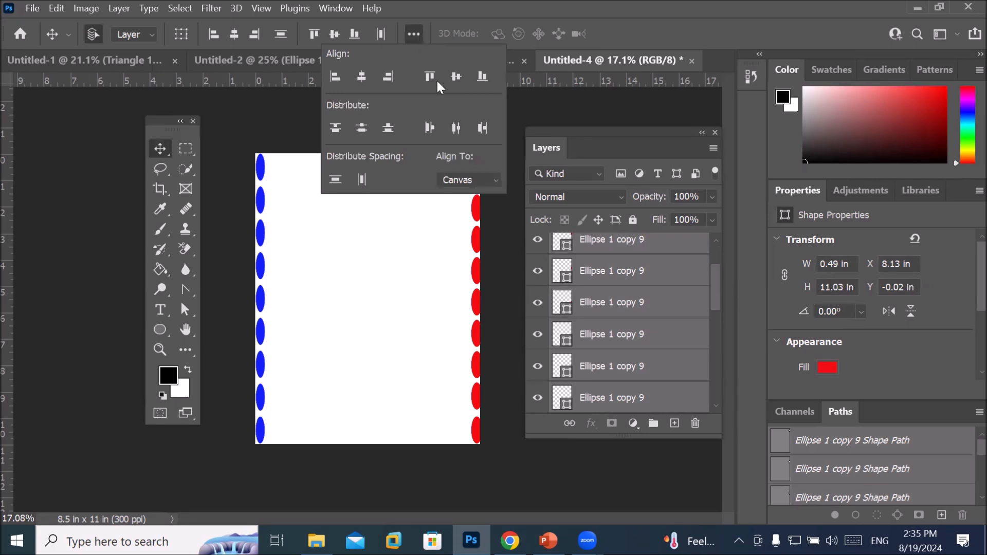
pyautogui.click(337, 128)
pyautogui.click(165, 152)
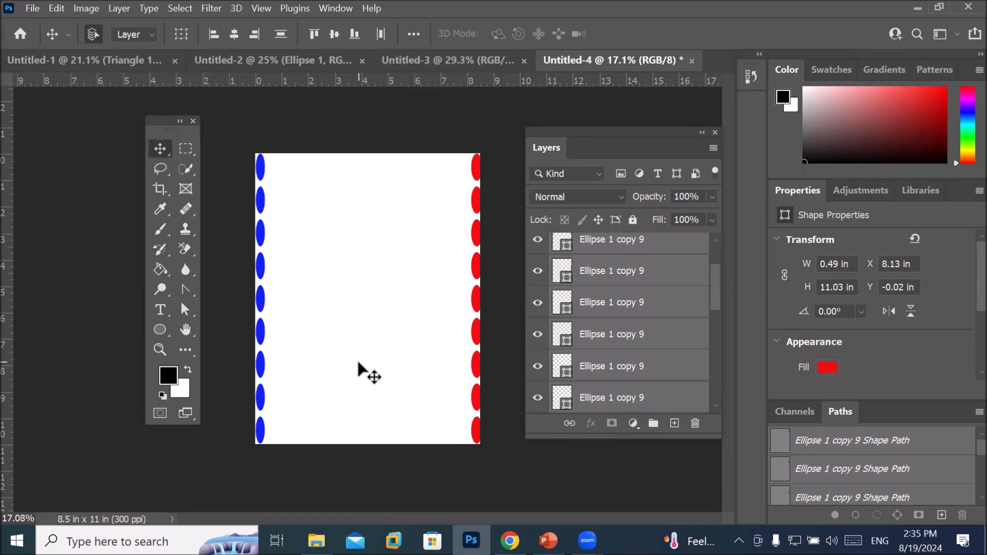
# Step: Add the title text "Entry Form" at the top of the page and move it between the two ellipse columns
pyautogui.click(160, 310)
pyautogui.click(323, 174)
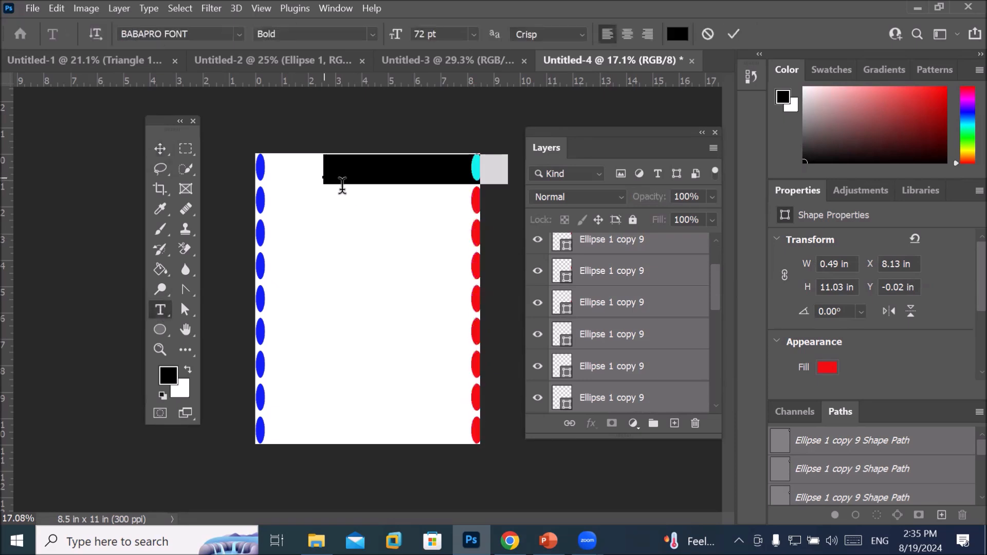
pyautogui.write('AD')
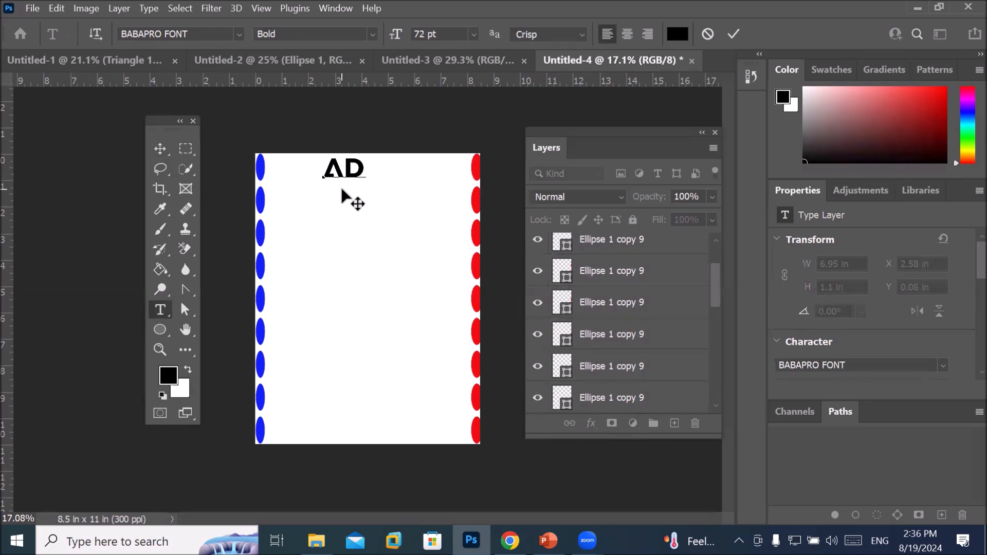
pyautogui.press('BackSpace')
pyautogui.press('BackSpace')
pyautogui.write('ENTRY FOR')
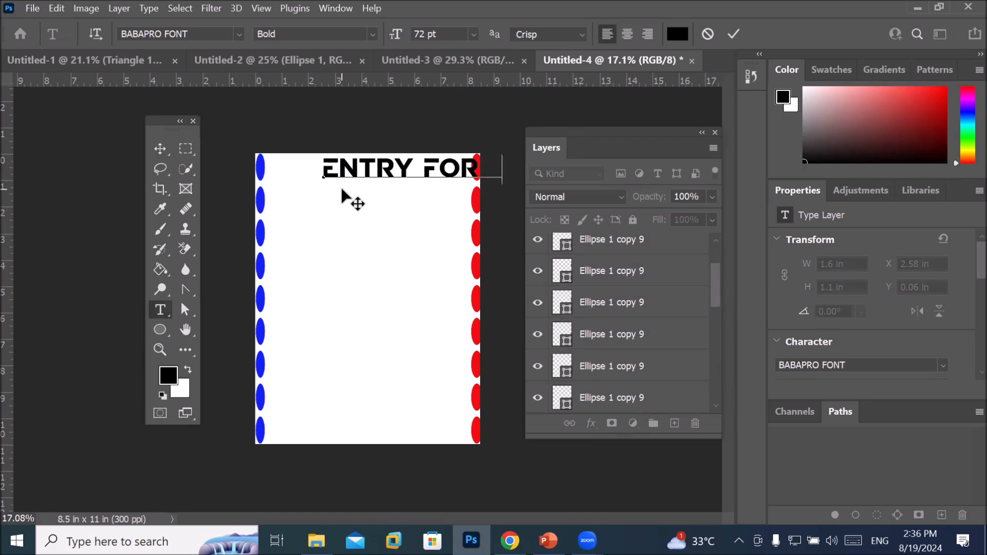
pyautogui.click(162, 145)
pyautogui.moveTo(366, 177); pyautogui.dragTo(327, 178)
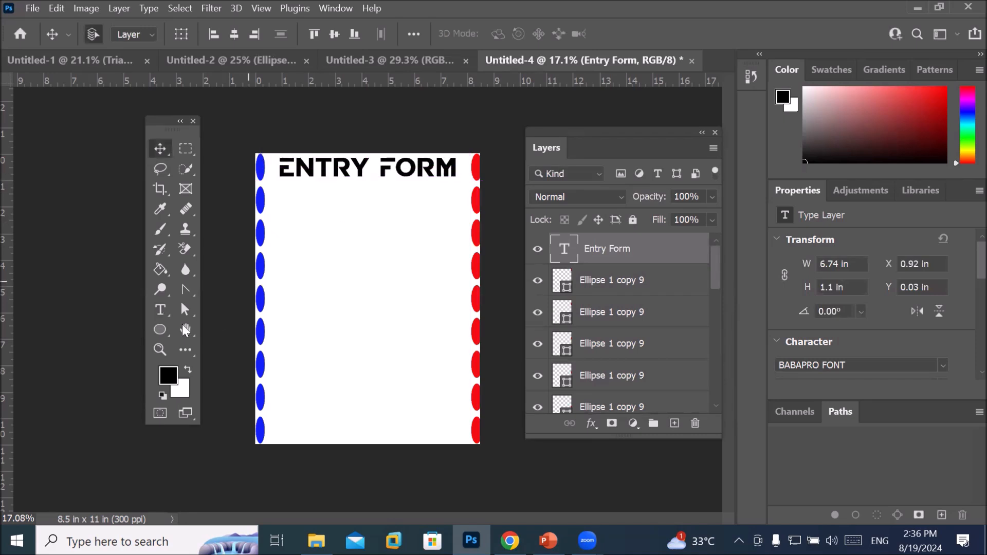
# Step: Add a new text line reading "NAME" below the start of the title
pyautogui.click(160, 309)
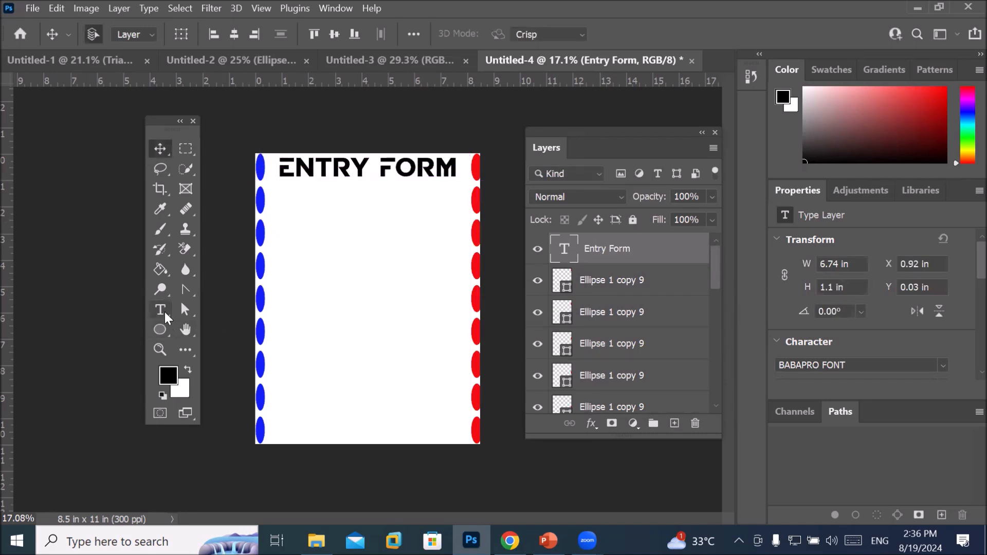
pyautogui.click(277, 206)
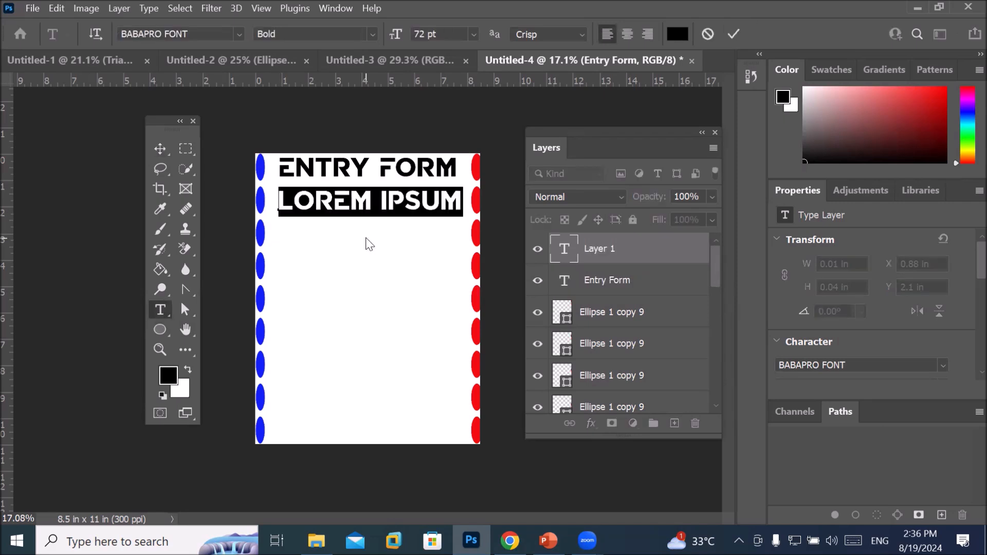
pyautogui.write('NAME')
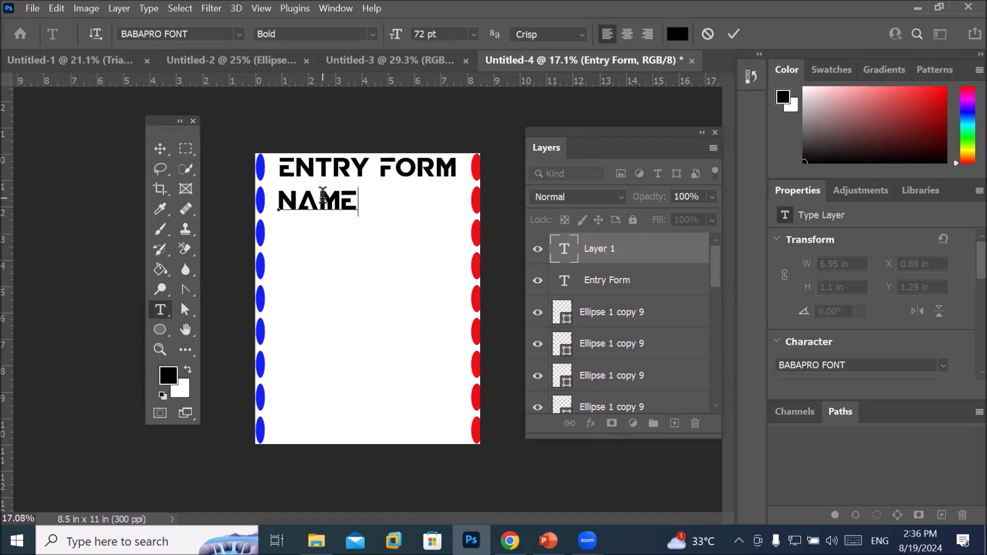
# Step: Set the font size of the "NAME" text to 12 pt
pyautogui.doubleClick(323, 195)
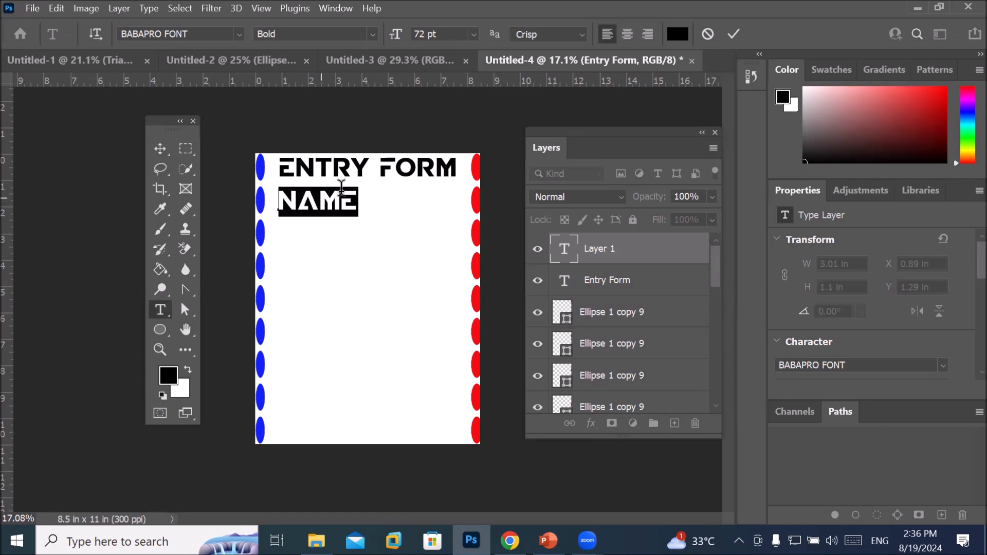
pyautogui.click(472, 35)
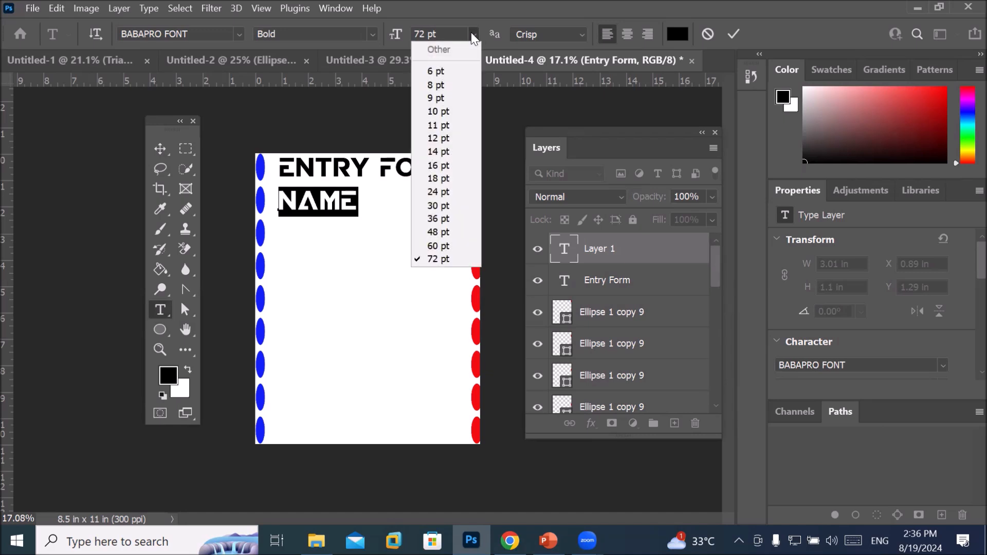
pyautogui.click(453, 138)
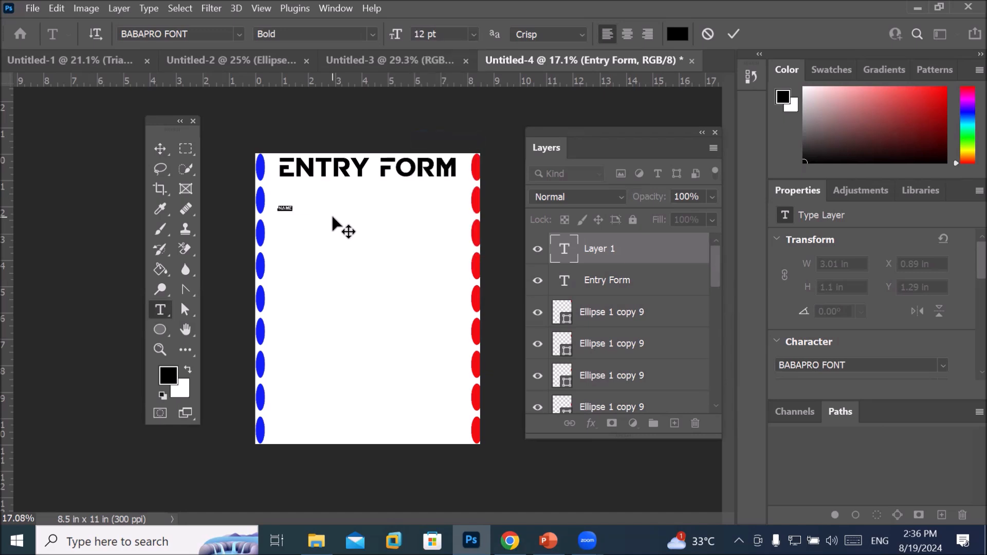
pyautogui.scroll(3, 333, 218)
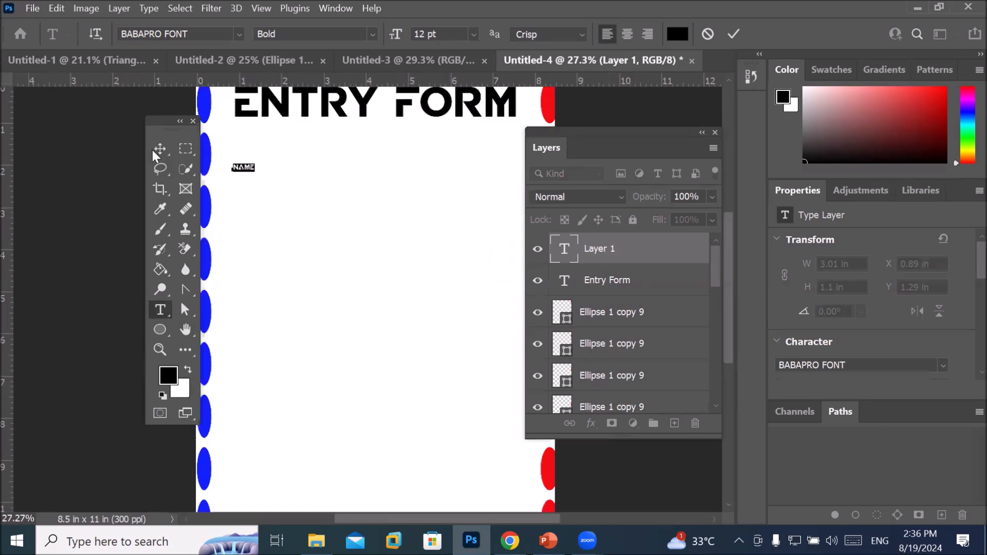
# Step: Move the "NAME" text slightly up beneath the title, to about X 0.92 in and Y 1.75 in
pyautogui.click(158, 150)
pyautogui.moveTo(237, 154); pyautogui.dragTo(246, 165)
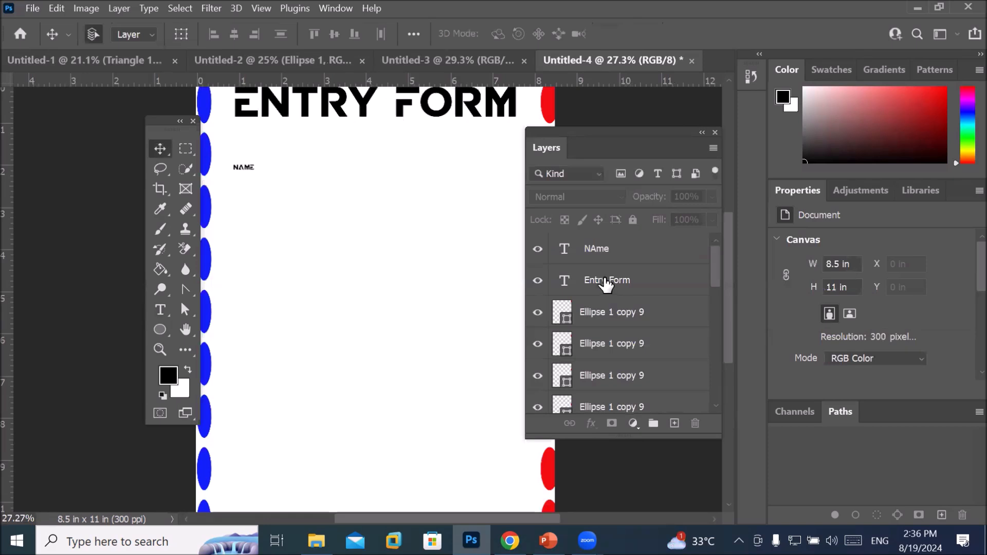
pyautogui.click(590, 252)
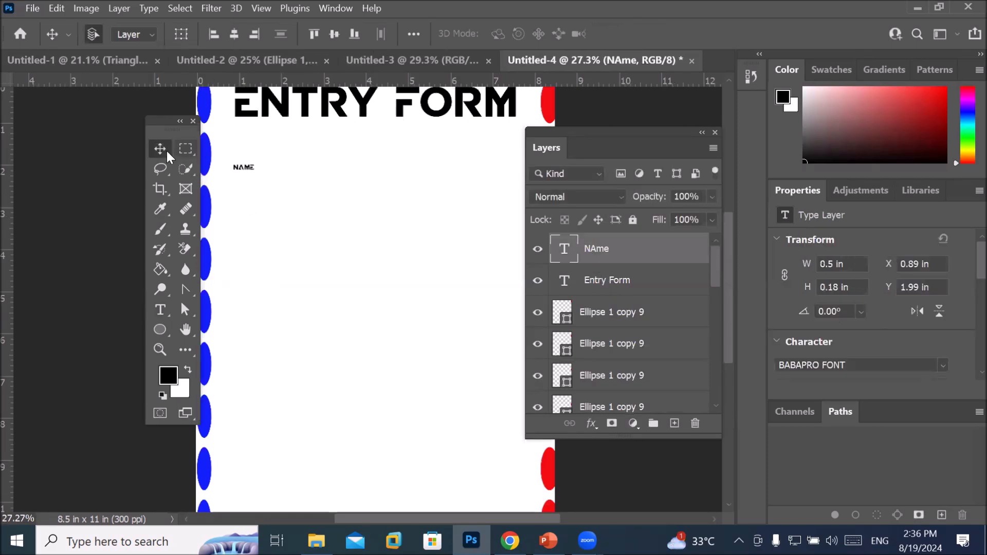
pyautogui.moveTo(239, 169); pyautogui.dragTo(241, 159)
pyautogui.moveTo(544, 131); pyautogui.dragTo(563, 203)
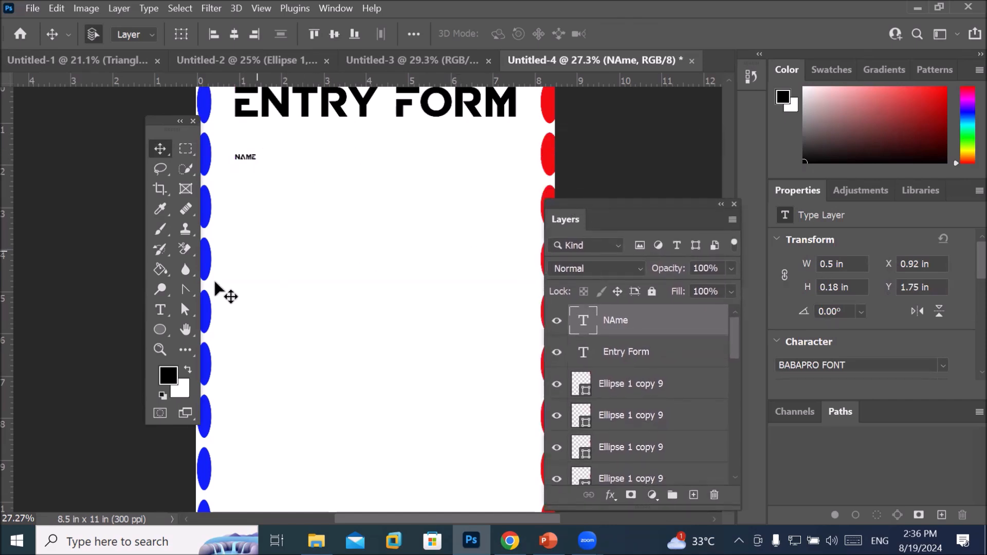
# Step: Draw a small rectangle of about 78 × 71 px just after the "NAME" text with the Rectangle tool
pyautogui.click(161, 329)
pyautogui.rightClick(165, 329)
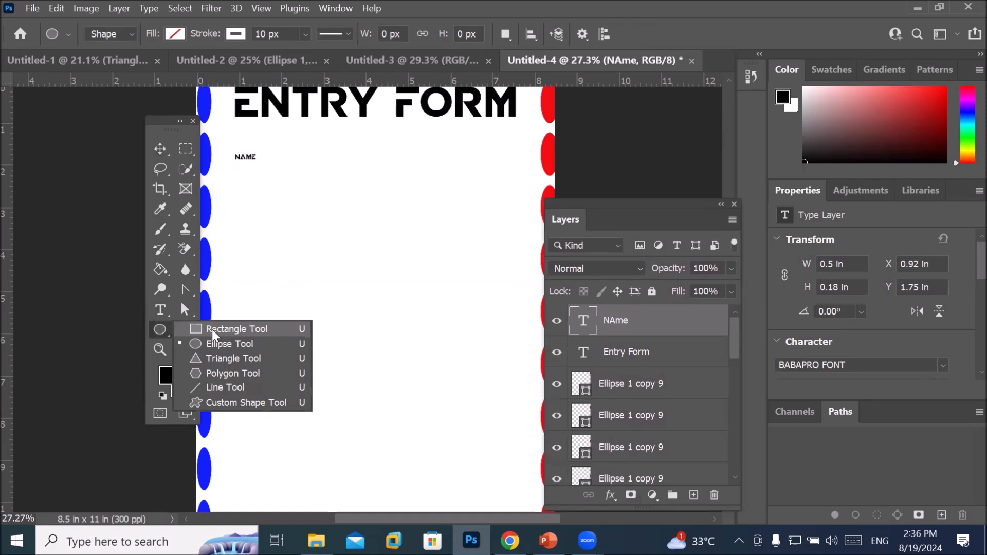
pyautogui.click(211, 332)
pyautogui.scroll(1, 298, 165)
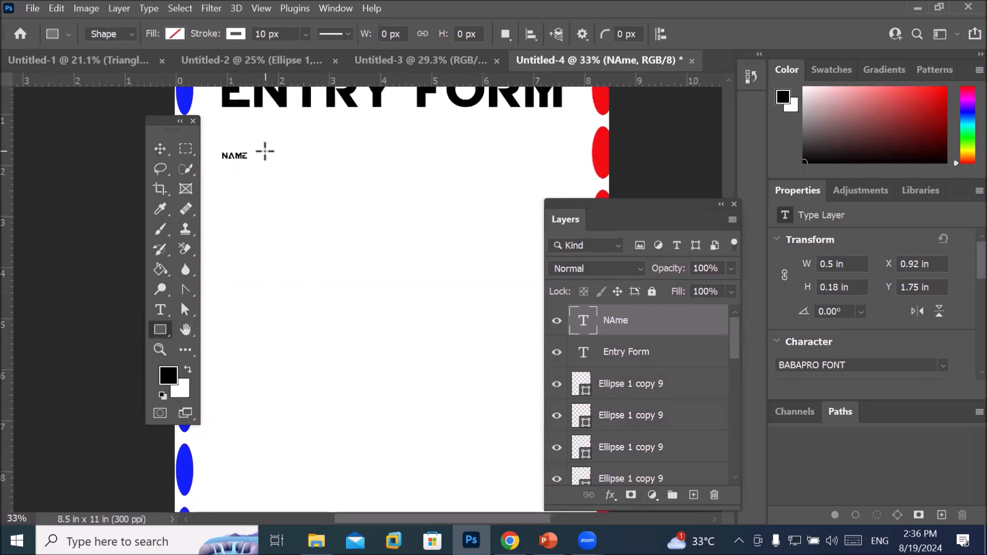
pyautogui.moveTo(264, 150); pyautogui.dragTo(277, 162)
pyautogui.scroll(3, 328, 135)
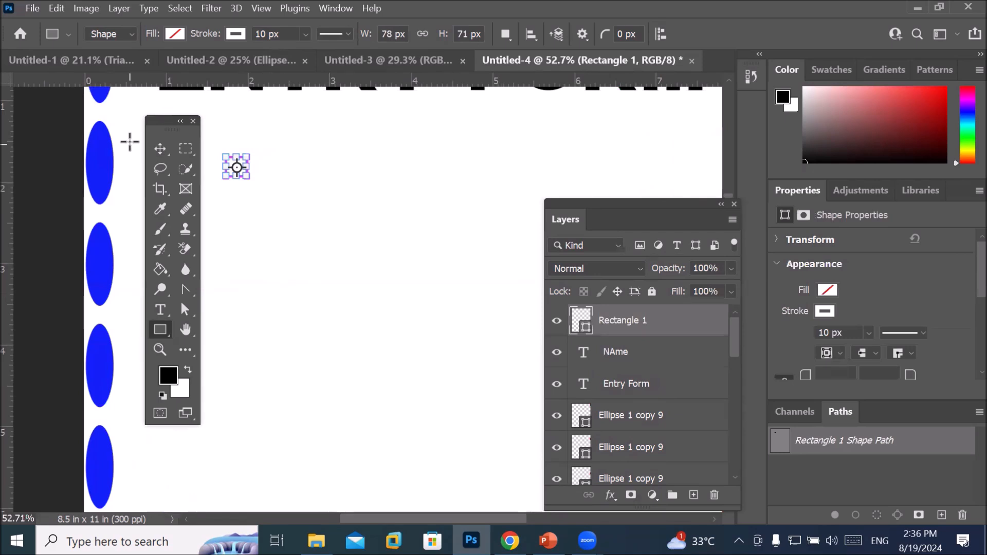
pyautogui.scroll(6, 129, 141)
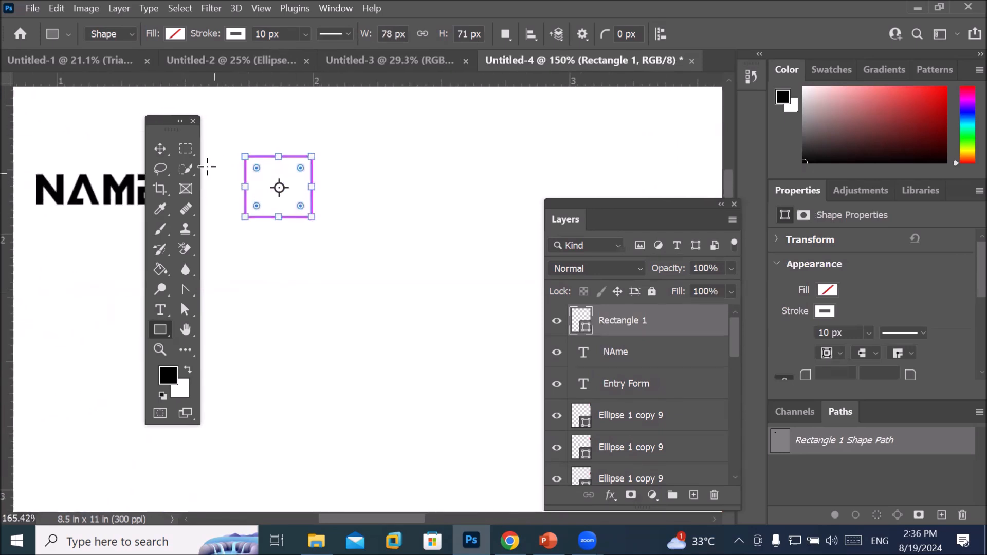
# Step: Give the small rectangle beside "NAME" a white fill and a black stroke
pyautogui.click(160, 149)
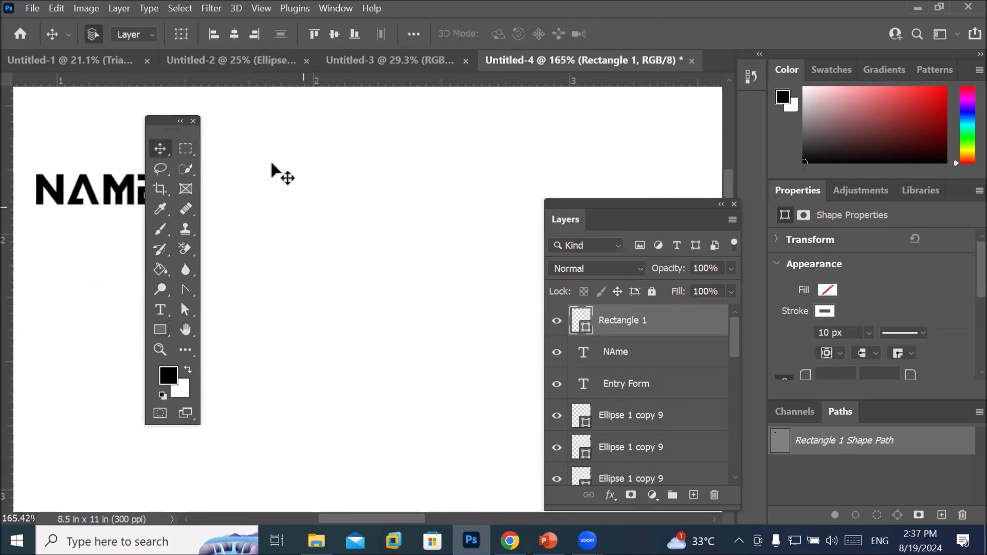
pyautogui.moveTo(247, 165); pyautogui.dragTo(308, 249)
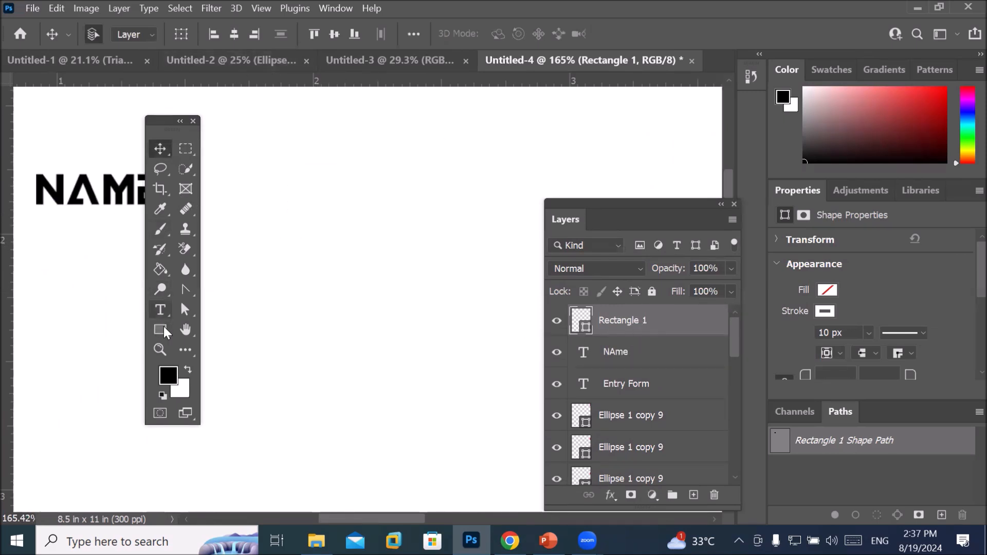
pyautogui.press('u')
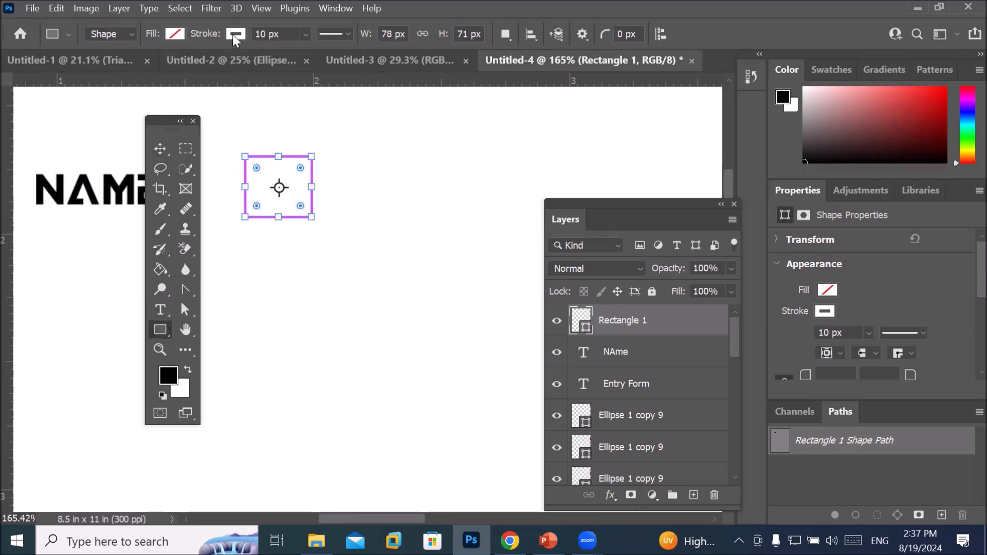
pyautogui.click(175, 34)
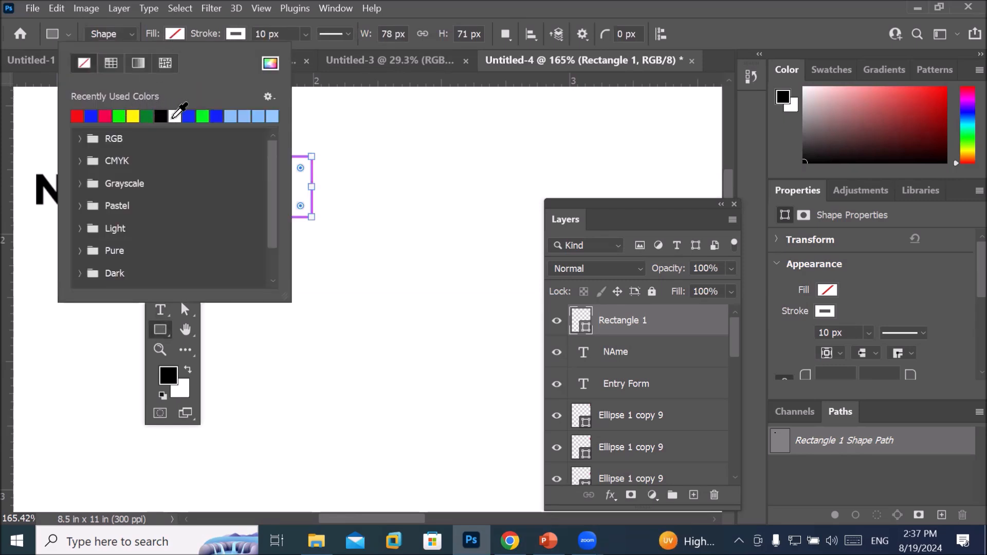
pyautogui.click(174, 116)
pyautogui.click(236, 34)
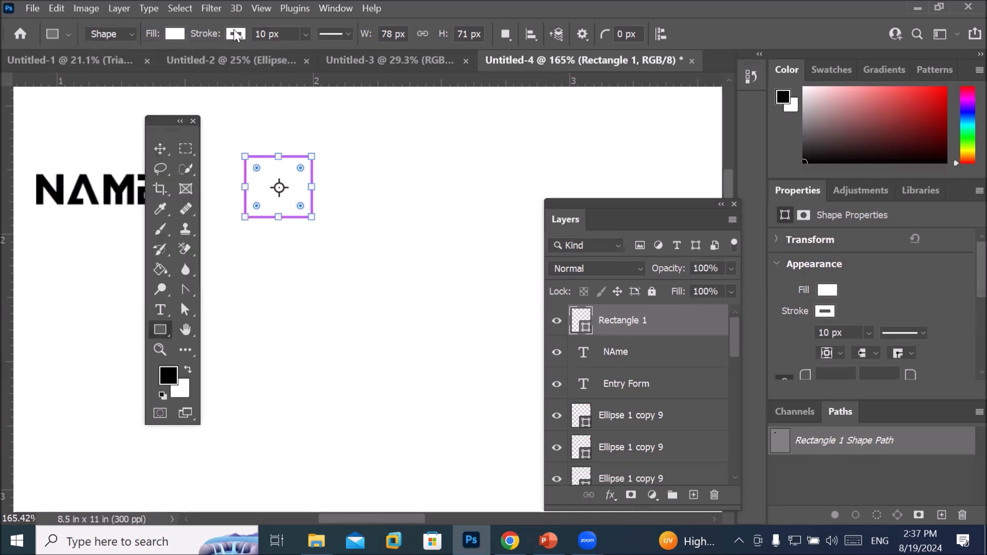
pyautogui.click(236, 34)
pyautogui.click(236, 116)
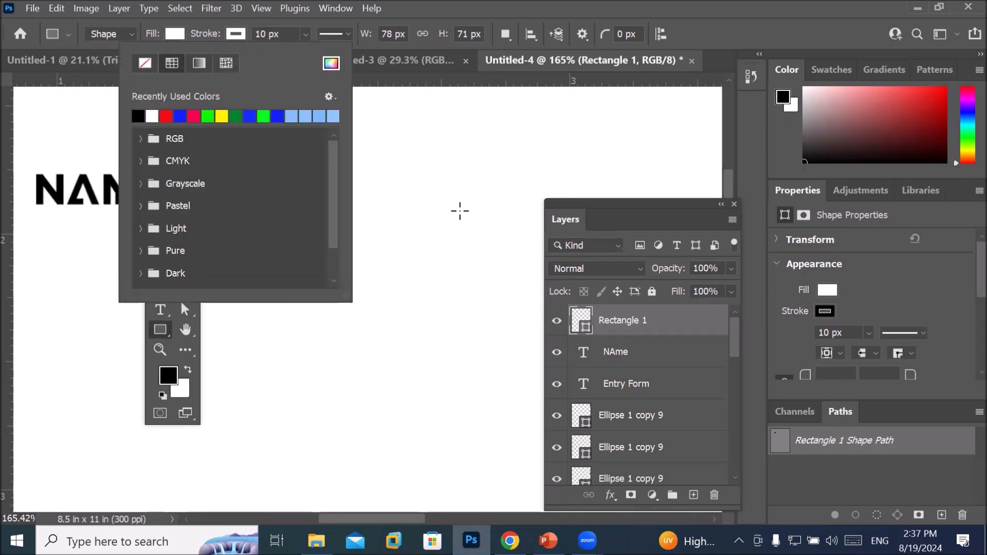
pyautogui.click(612, 320)
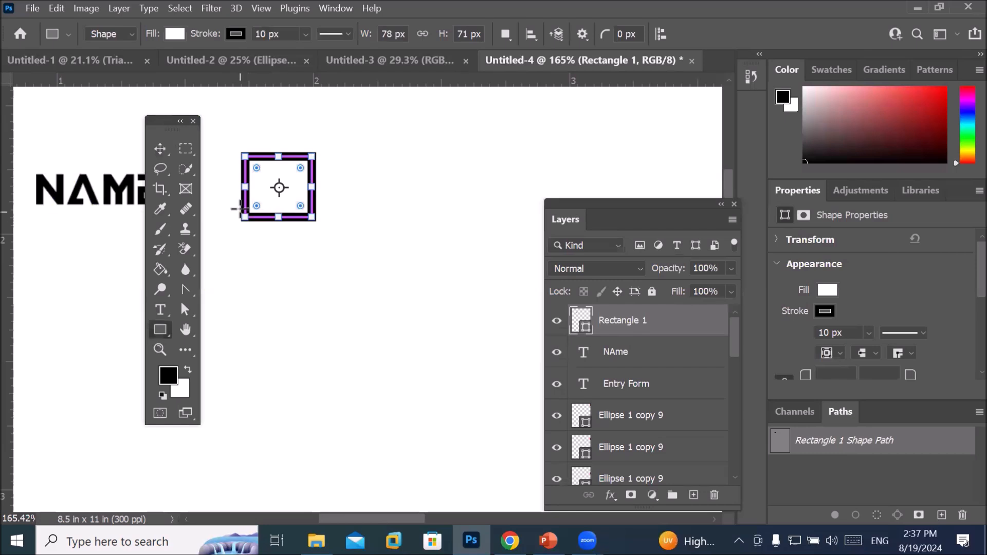
# Step: Move the black-outlined box slightly closer to the "NAME" text
pyautogui.click(160, 149)
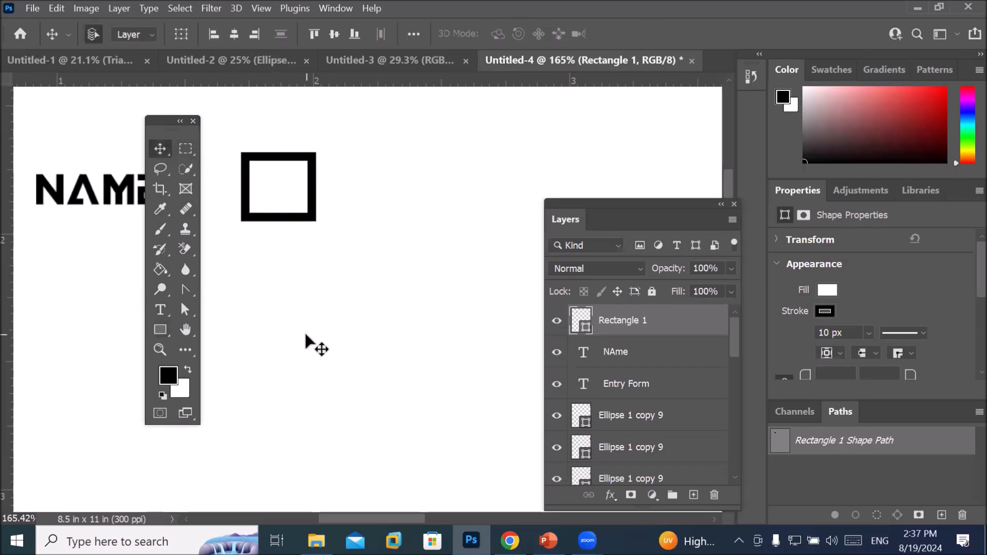
pyautogui.moveTo(309, 218); pyautogui.dragTo(291, 214)
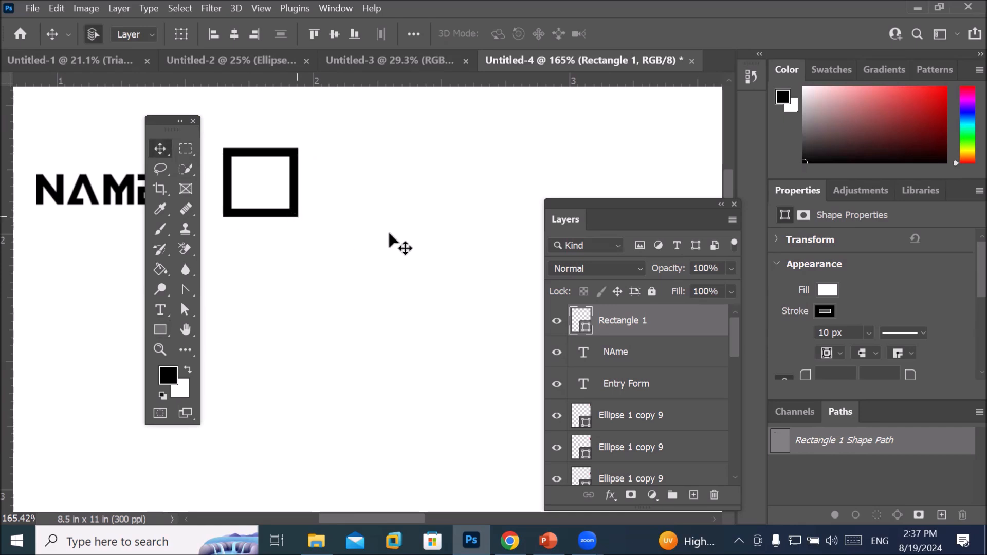
pyautogui.moveTo(588, 218); pyautogui.dragTo(393, 300)
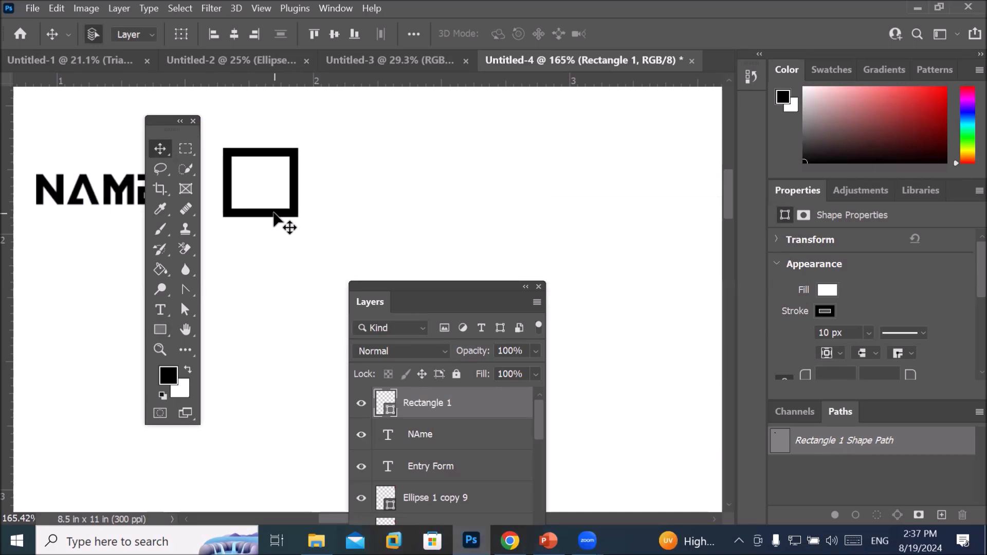
# Step: Duplicate the box 16 times to form a row running from "NAME" to the red ellipse column
pyautogui.moveTo(274, 213); pyautogui.dragTo(662, 242)
pyautogui.moveTo(665, 385); pyautogui.dragTo(282, 326)
pyautogui.moveTo(276, 196); pyautogui.dragTo(646, 213)
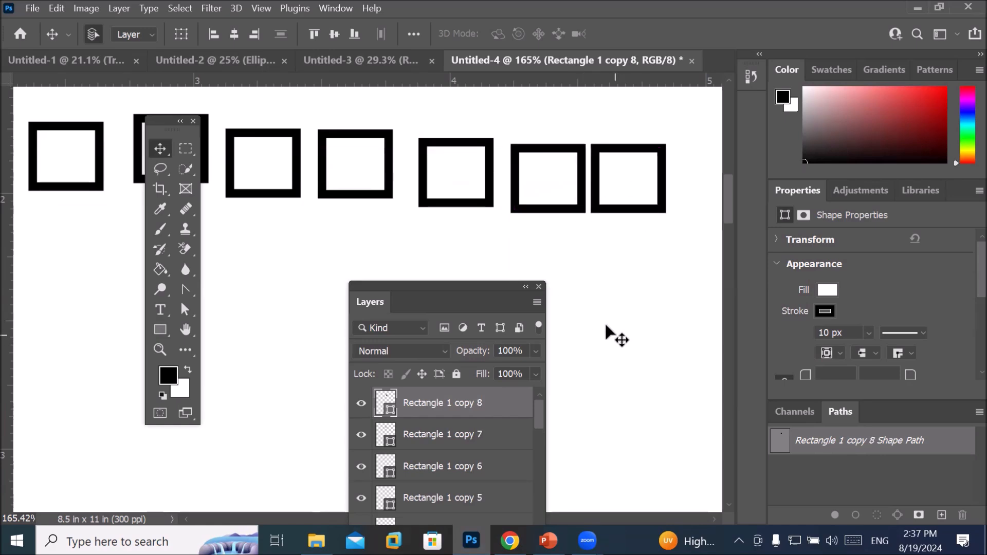
pyautogui.moveTo(573, 319); pyautogui.dragTo(403, 247)
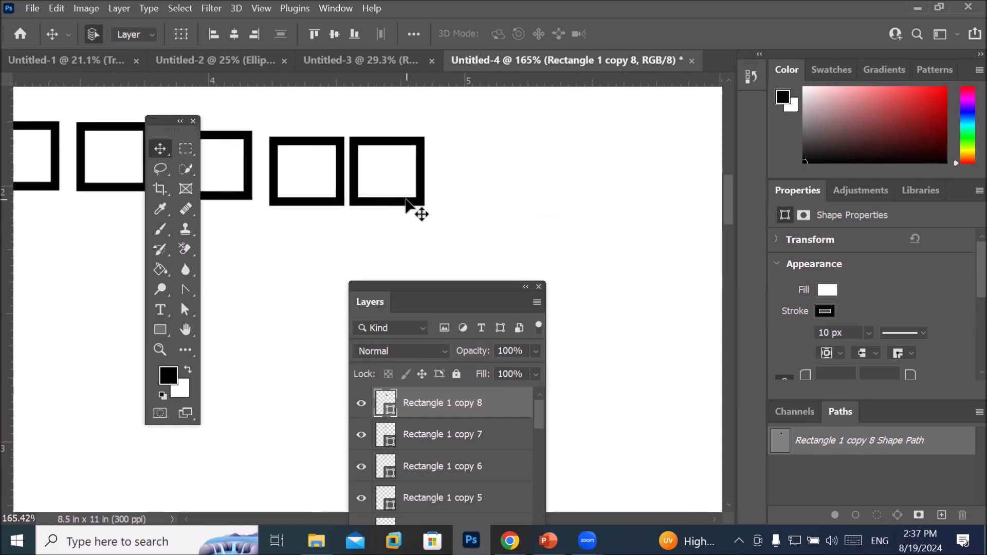
pyautogui.moveTo(405, 199); pyautogui.dragTo(650, 235)
pyautogui.moveTo(606, 280); pyautogui.dragTo(624, 224)
pyautogui.scroll(-3, 521, 339)
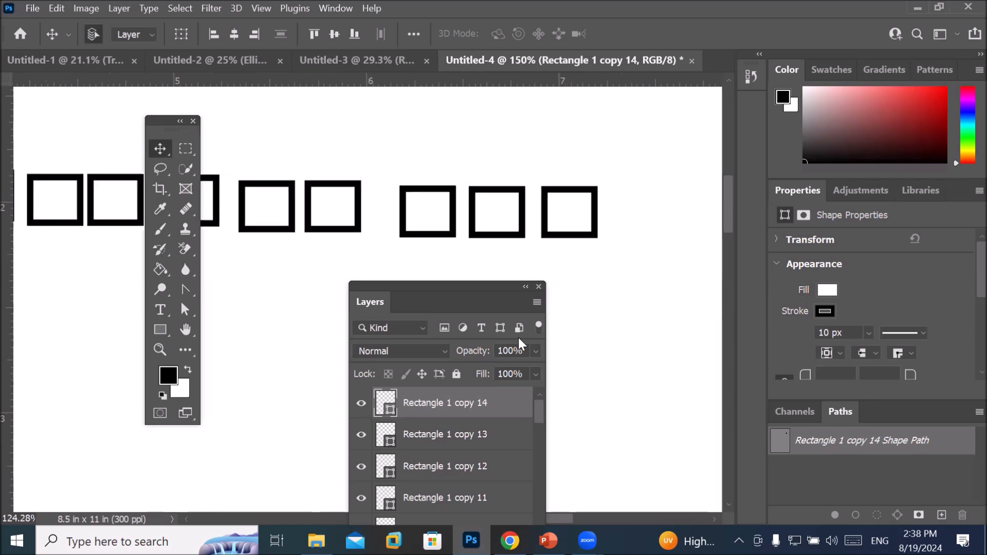
pyautogui.moveTo(519, 252); pyautogui.dragTo(637, 257)
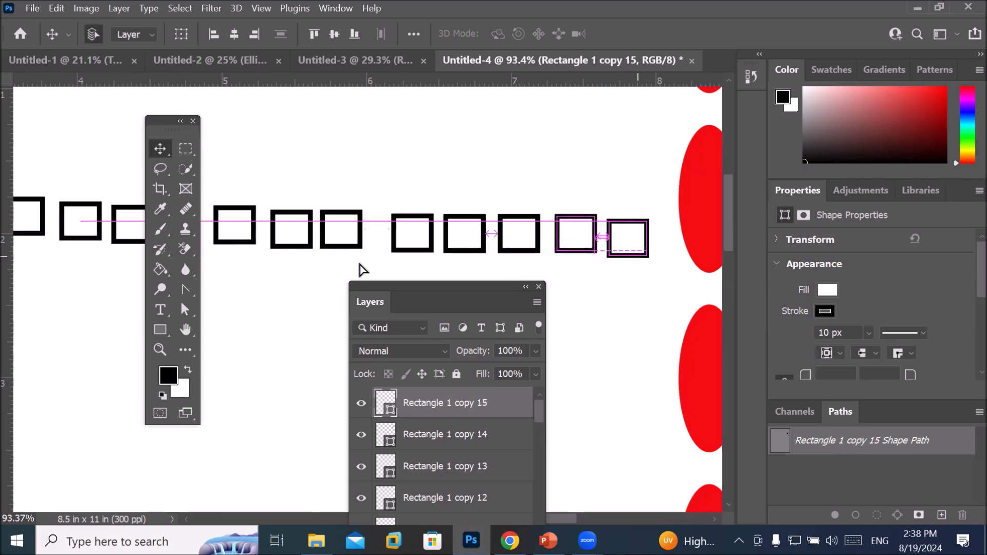
pyautogui.scroll(-5, 252, 229)
pyautogui.scroll(-3, 242, 223)
pyautogui.moveTo(225, 252); pyautogui.dragTo(421, 222)
# Step: Nudge the last box of the row up toward the red column and the first box slightly down
pyautogui.moveTo(165, 125); pyautogui.dragTo(165, 226)
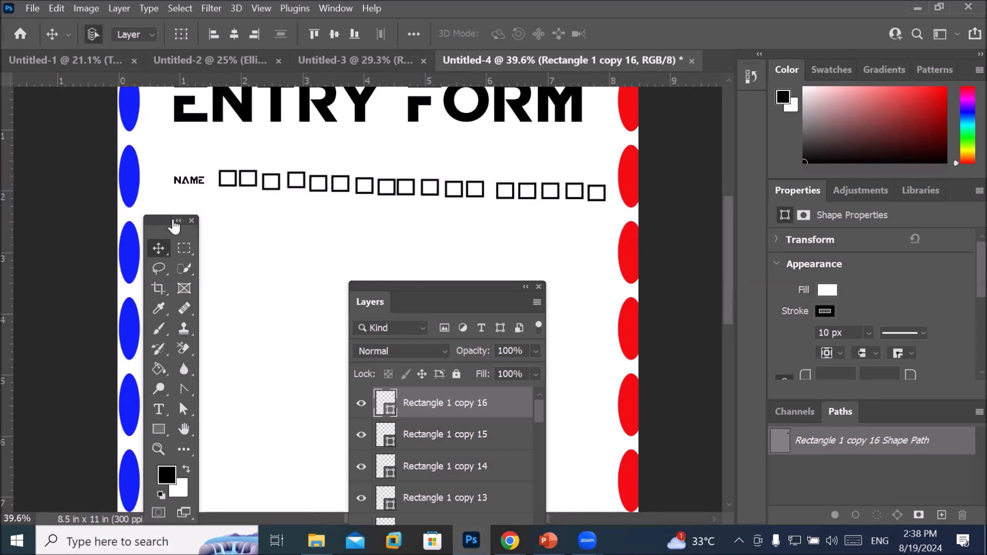
pyautogui.moveTo(417, 299); pyautogui.dragTo(329, 243)
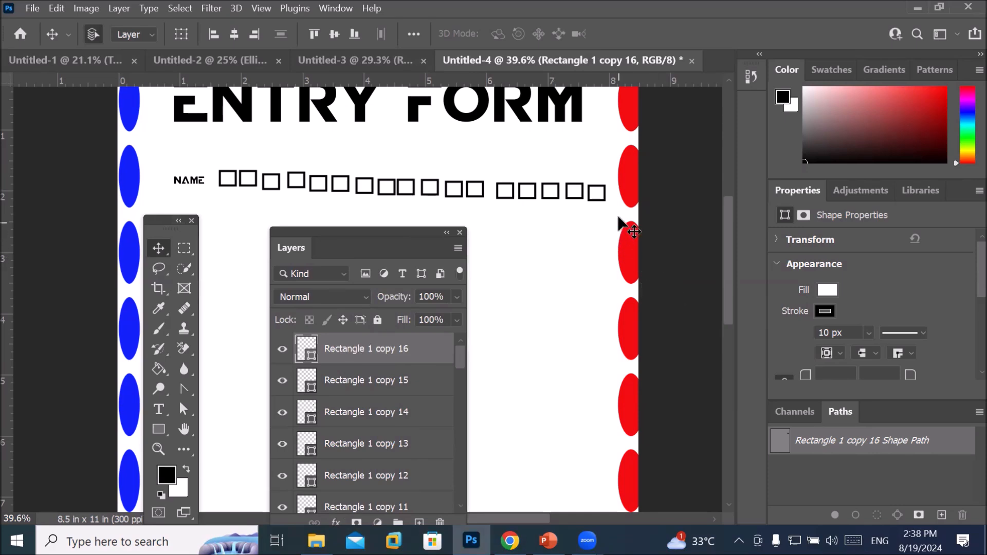
pyautogui.moveTo(601, 198); pyautogui.dragTo(606, 196)
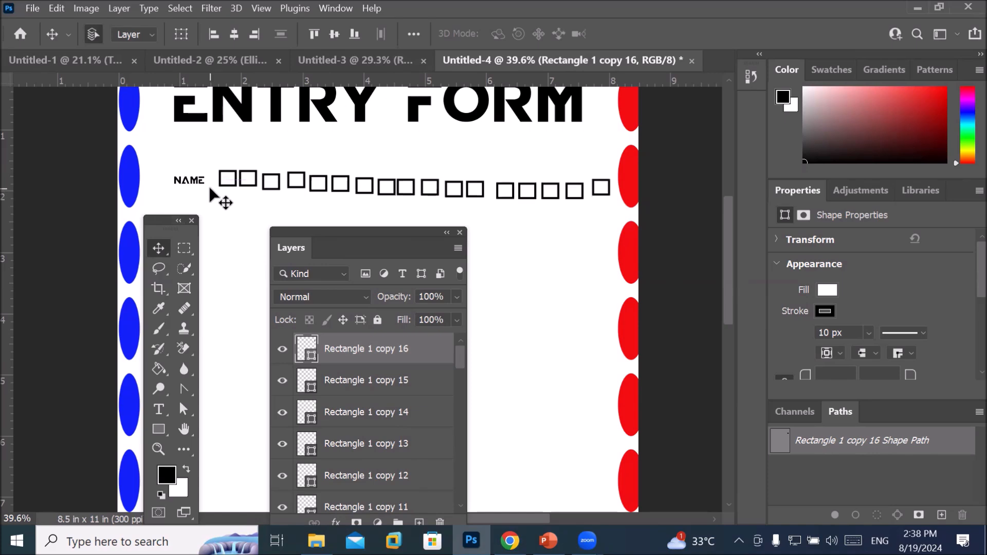
pyautogui.moveTo(219, 182); pyautogui.dragTo(225, 191)
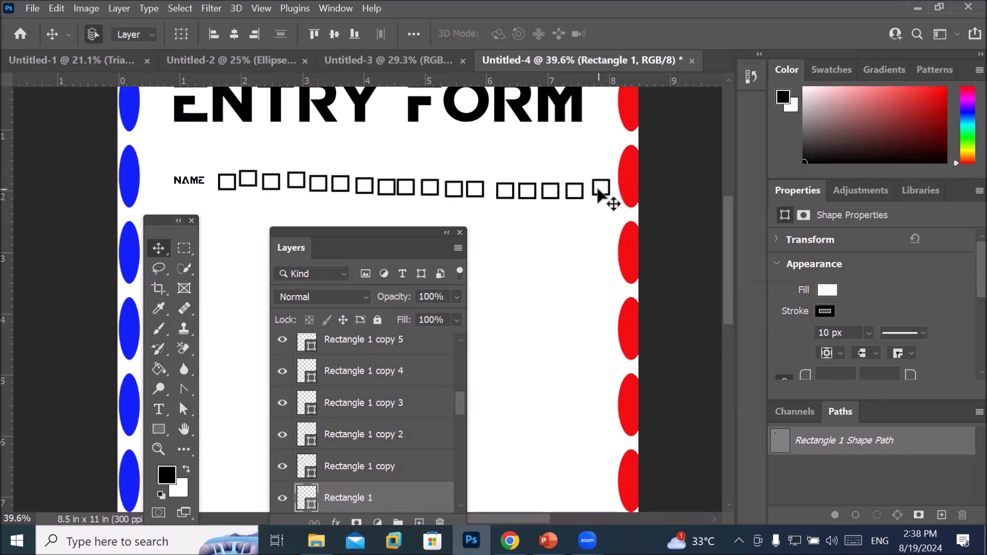
# Step: Select all boxes from Rectangle 1 to Rectangle 1 copy 16 and align their top edges to the canvas
pyautogui.moveTo(460, 403); pyautogui.dragTo(461, 340)
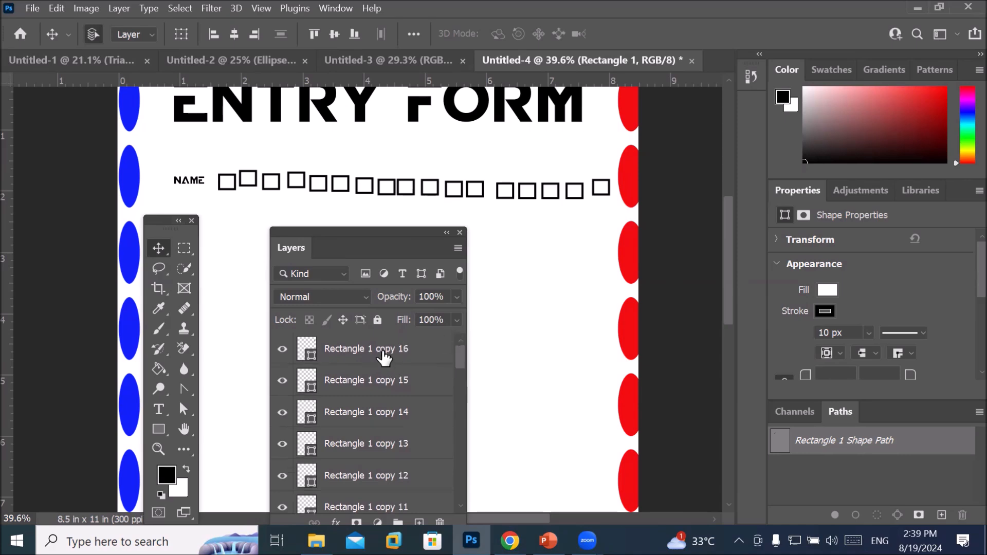
pyautogui.click(388, 354)
pyautogui.moveTo(394, 241); pyautogui.dragTo(472, 143)
pyautogui.moveTo(540, 267); pyautogui.dragTo(529, 325)
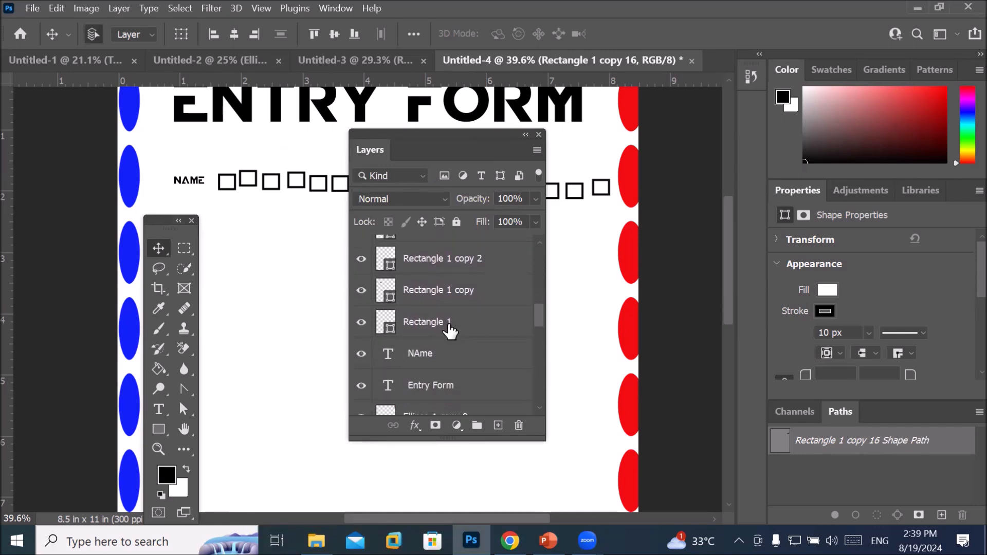
pyautogui.keyDown('shift'); pyautogui.click(449, 329); pyautogui.keyUp('shift')
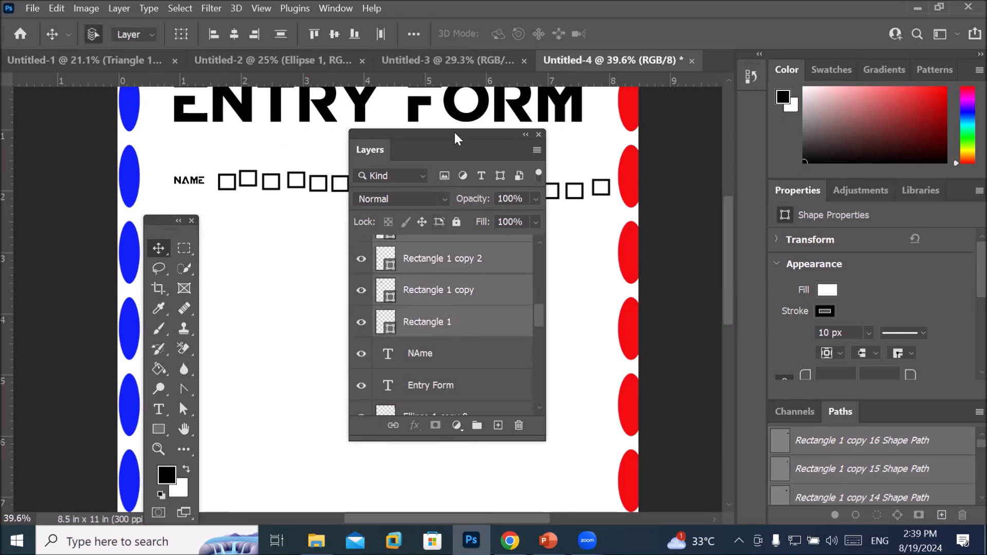
pyautogui.moveTo(457, 137); pyautogui.dragTo(388, 256)
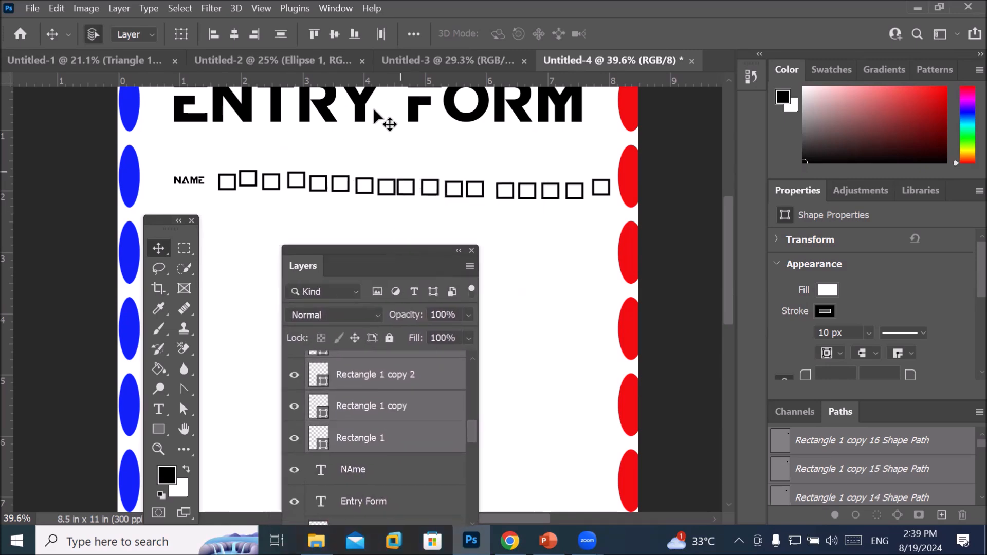
pyautogui.click(414, 34)
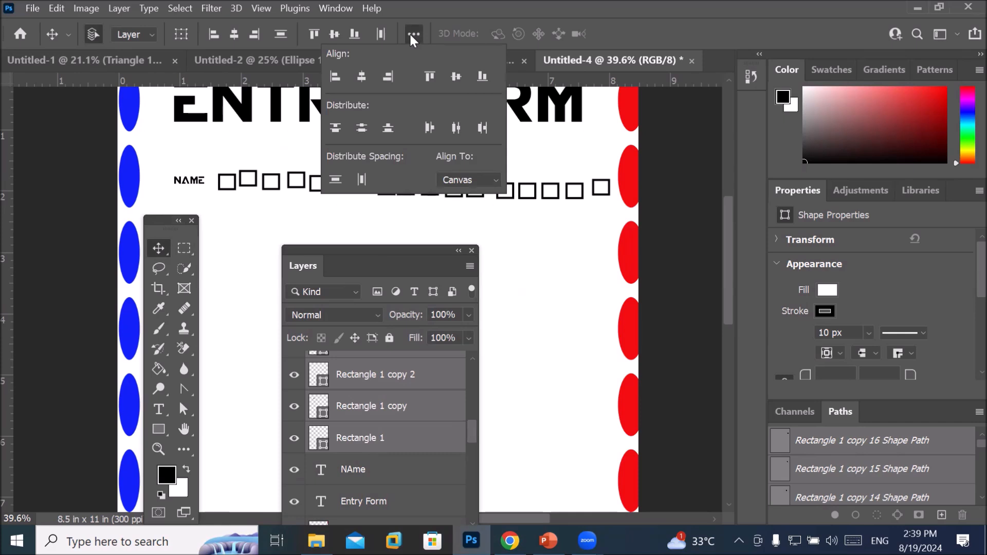
pyautogui.click(430, 80)
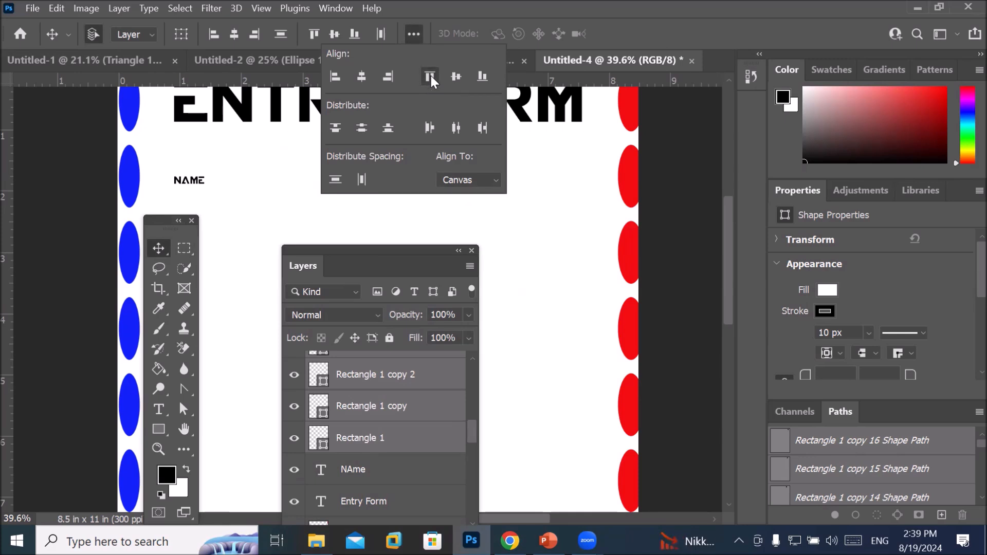
pyautogui.scroll(-5, 303, 150)
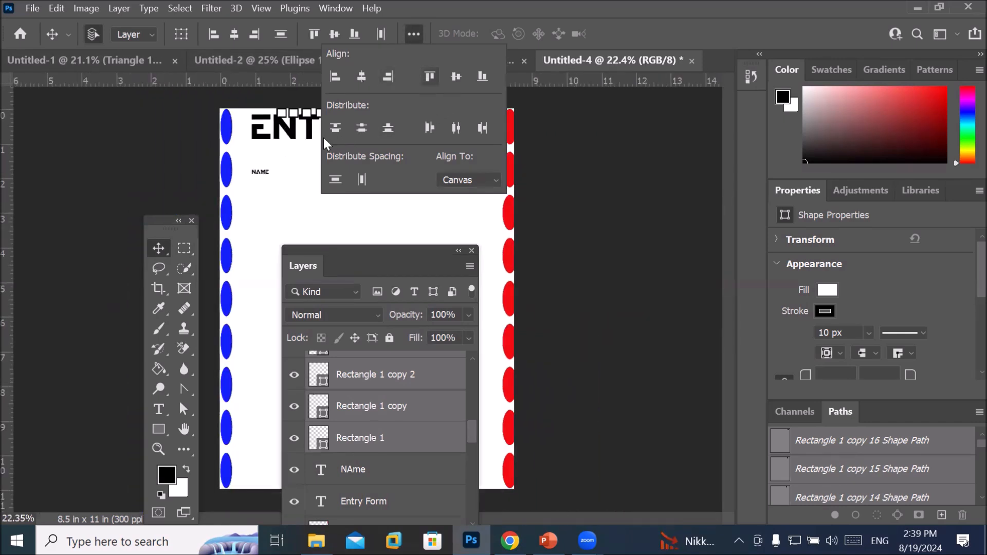
pyautogui.click(241, 103)
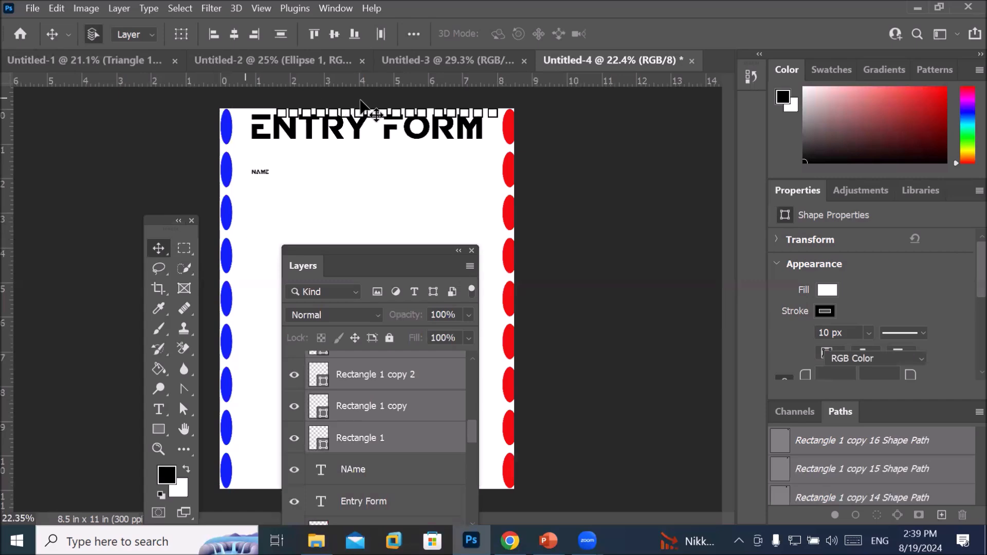
pyautogui.scroll(5, 418, 92)
pyautogui.scroll(2, 418, 92)
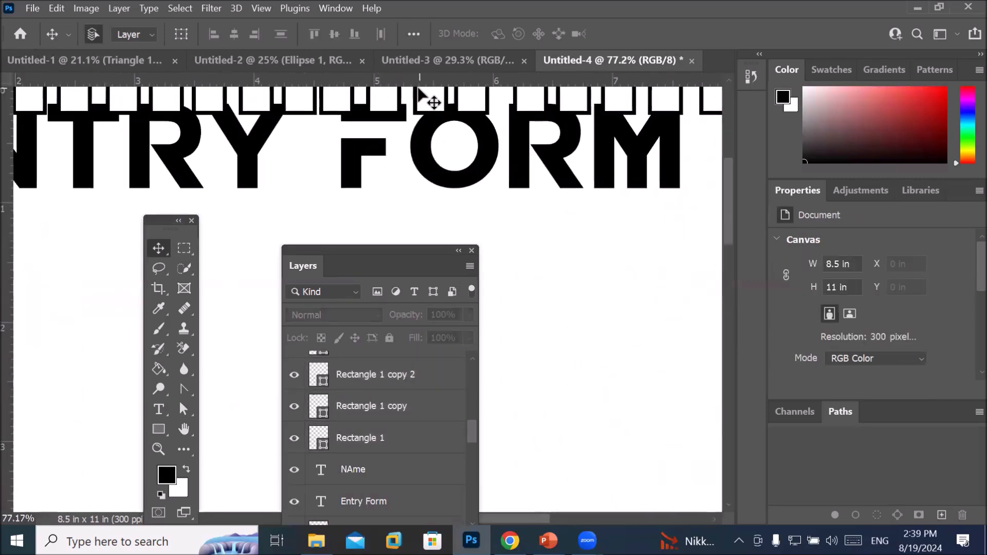
pyautogui.scroll(-4, 418, 92)
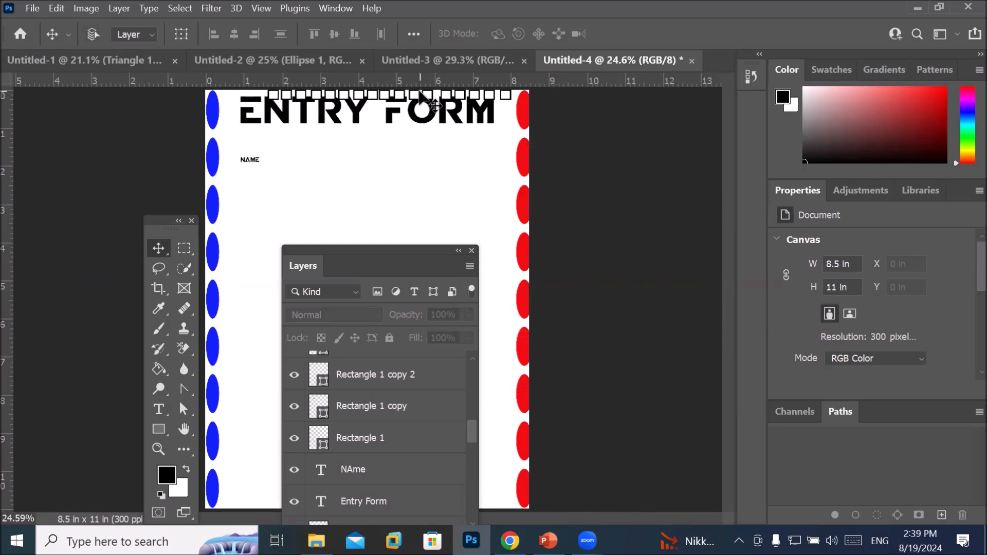
# Step: Undo the top-edge alignment of the boxes and set Align To to Selection
pyautogui.hotkey('ctrl', 'z')
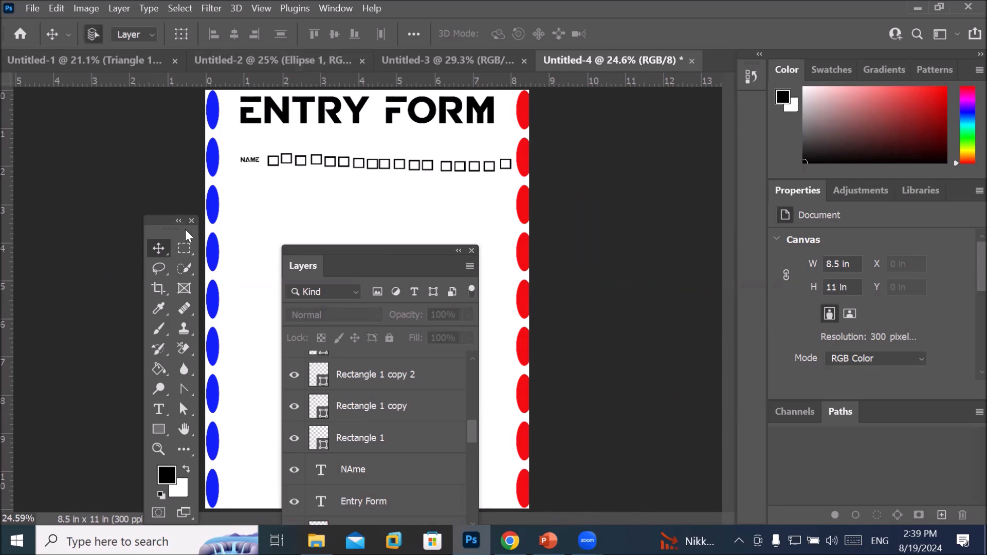
pyautogui.click(413, 35)
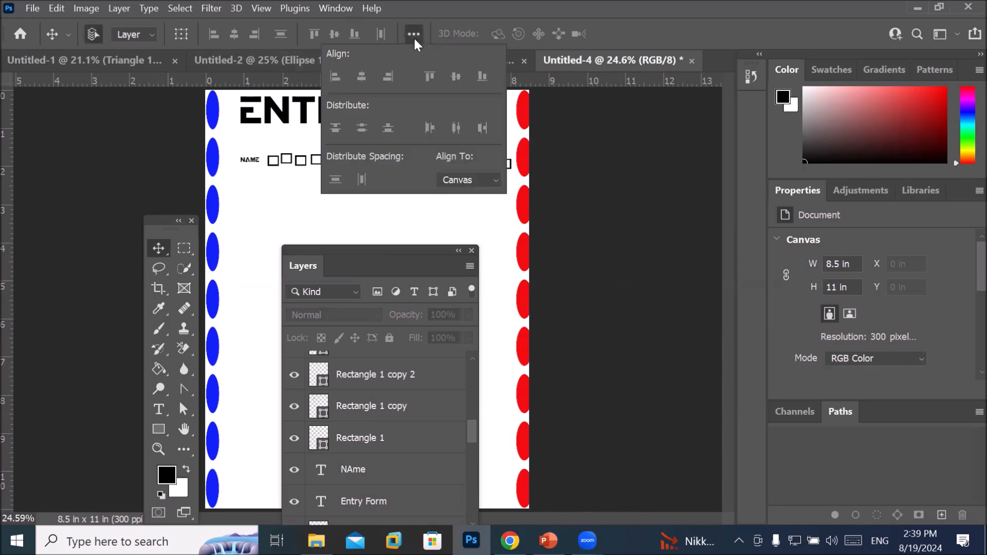
pyautogui.click(465, 180)
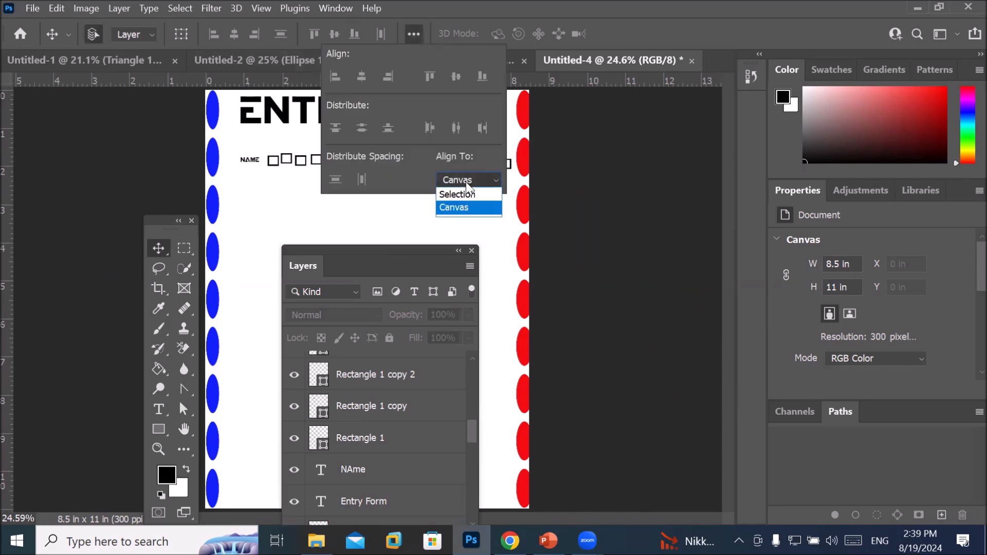
pyautogui.click(457, 194)
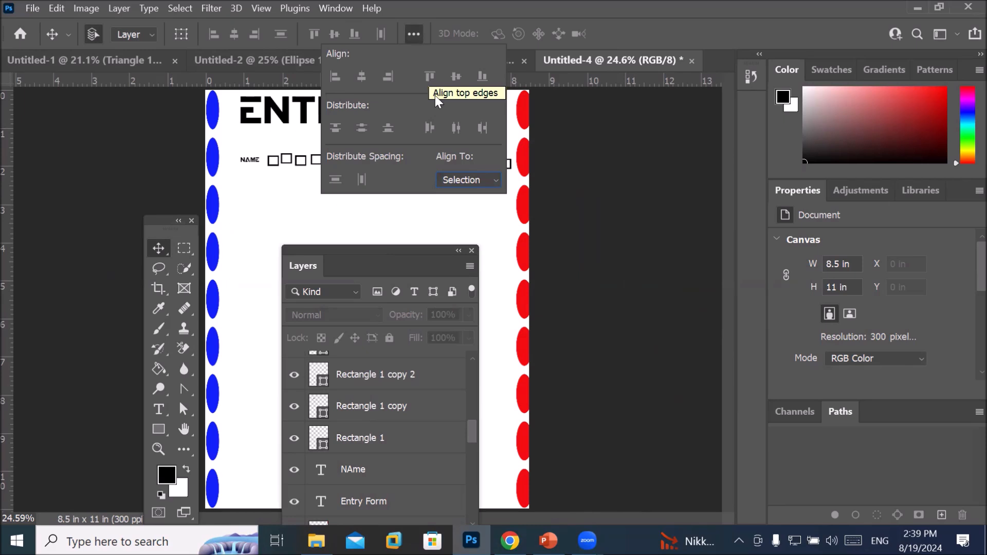
# Step: Select all boxes from Rectangle 1 to Rectangle 1 copy 16 and align their top edges to the selection
pyautogui.moveTo(394, 246); pyautogui.dragTo(337, 149)
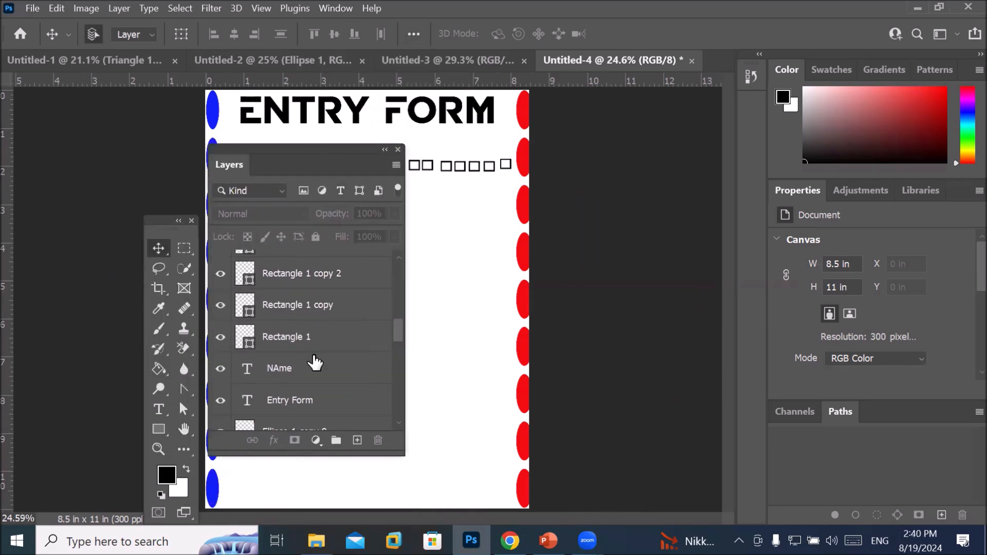
pyautogui.click(304, 339)
pyautogui.moveTo(397, 332); pyautogui.dragTo(414, 268)
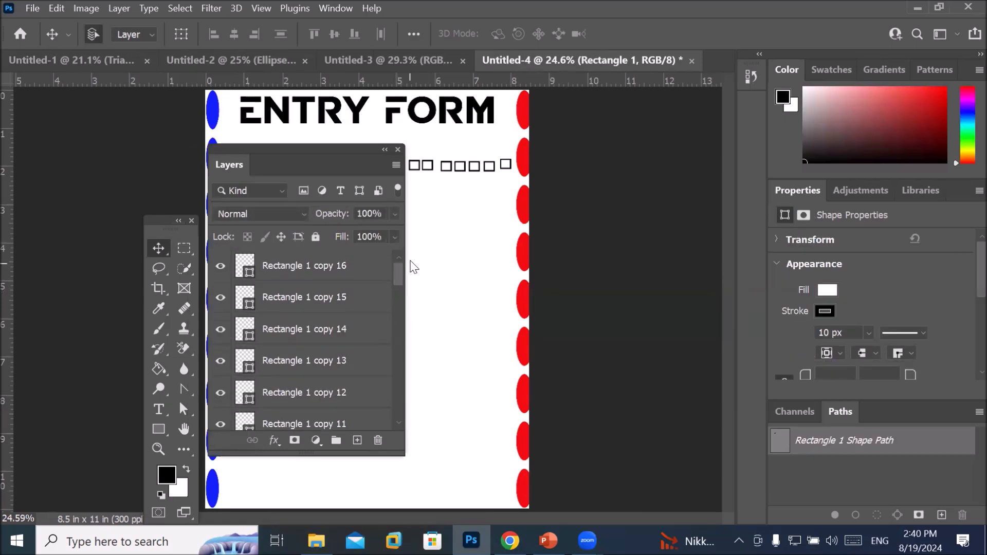
pyautogui.keyDown('shift'); pyautogui.click(346, 268); pyautogui.keyUp('shift')
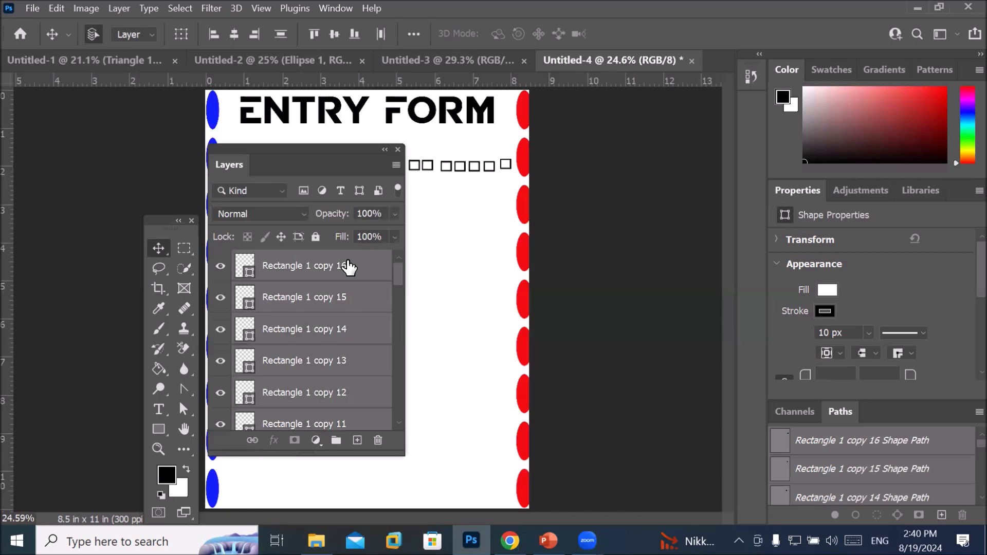
pyautogui.moveTo(366, 154); pyautogui.dragTo(467, 260)
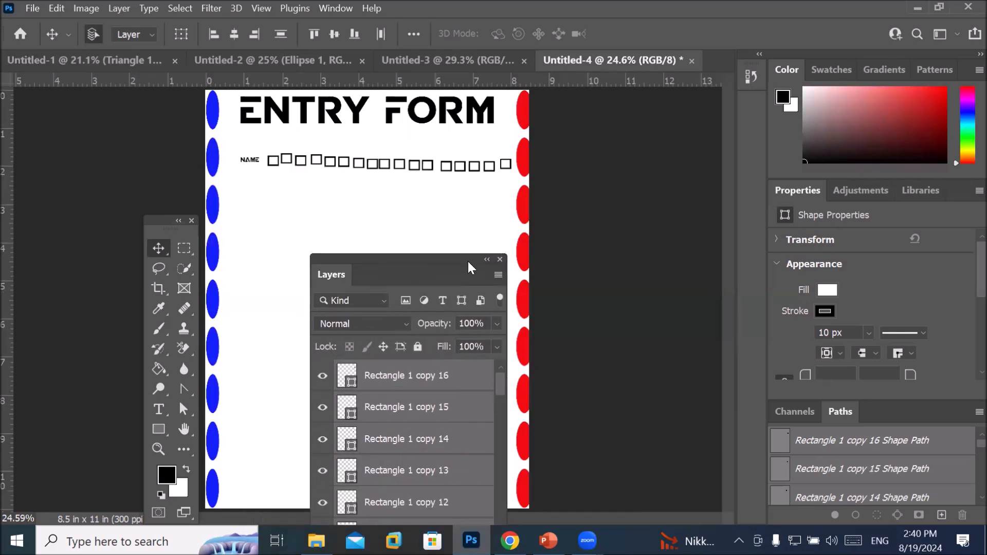
pyautogui.click(409, 32)
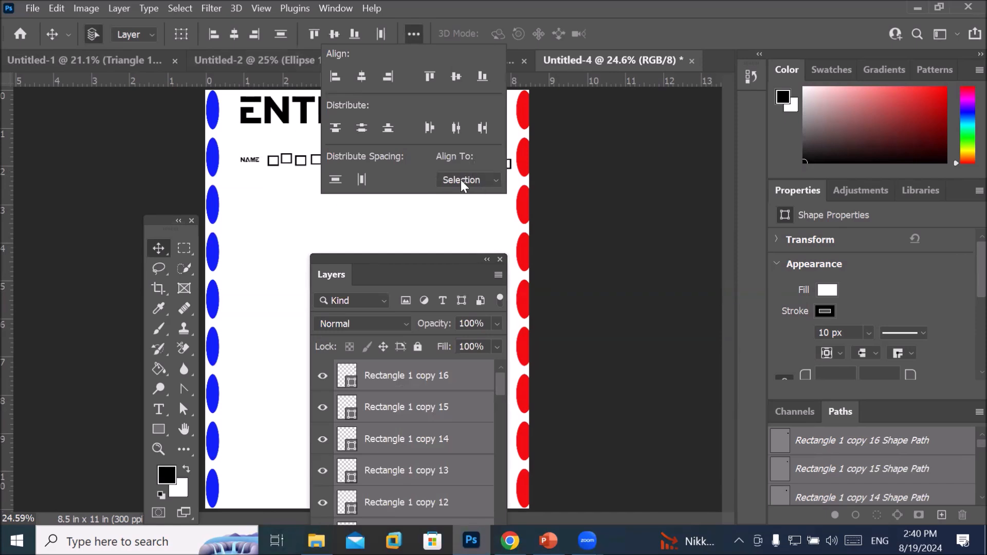
pyautogui.click(429, 73)
# Step: Distribute the selected boxes evenly along the row by their left edges, and deselect them
pyautogui.scroll(2, 304, 154)
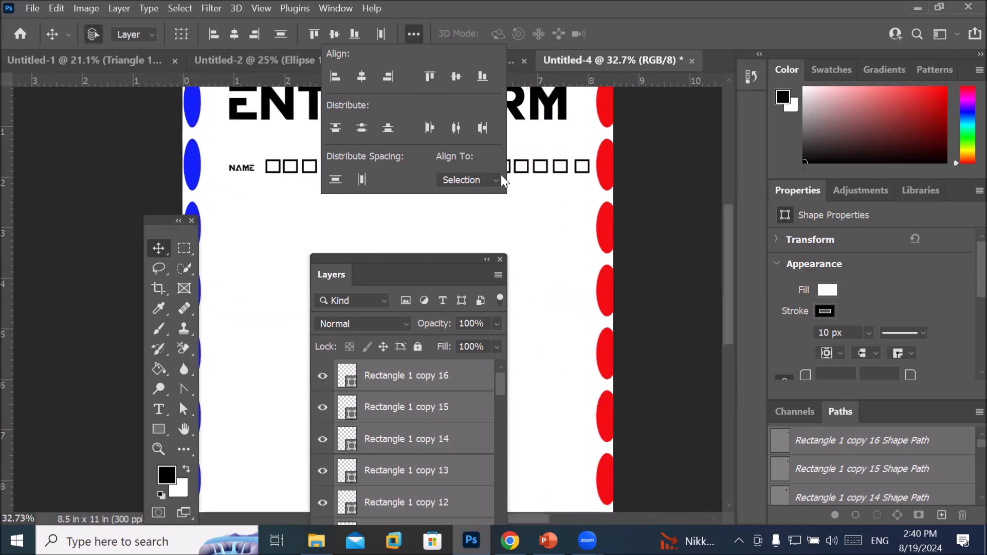
pyautogui.scroll(3, 524, 165)
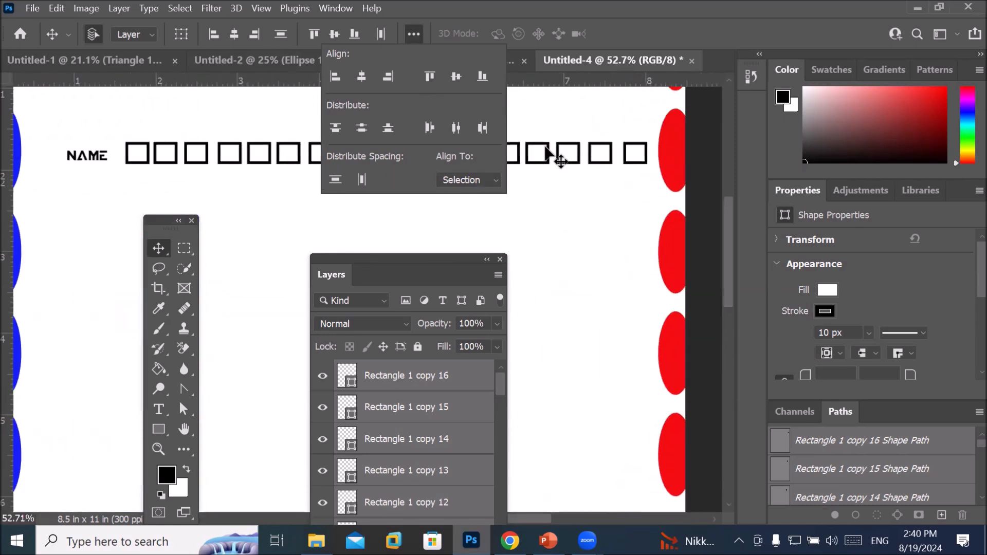
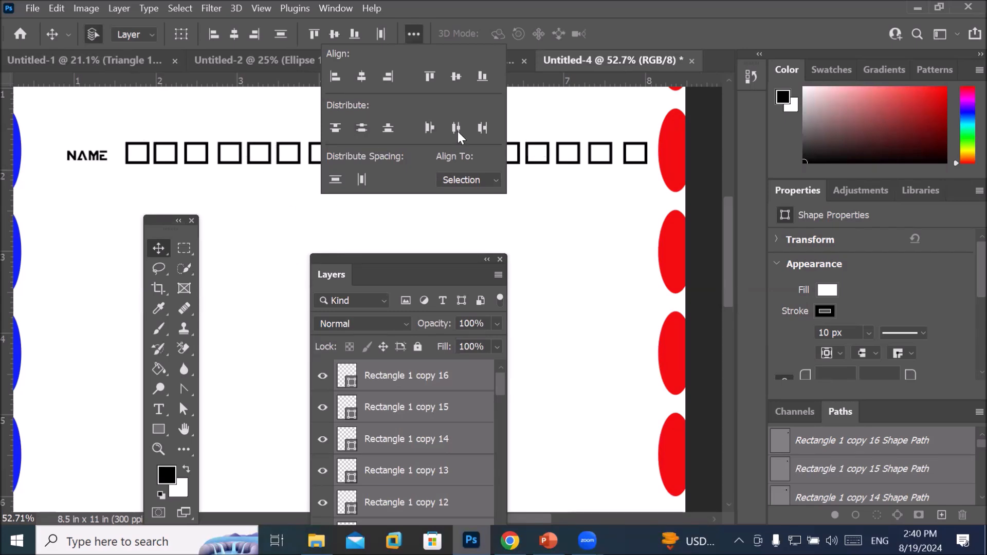
pyautogui.click(429, 128)
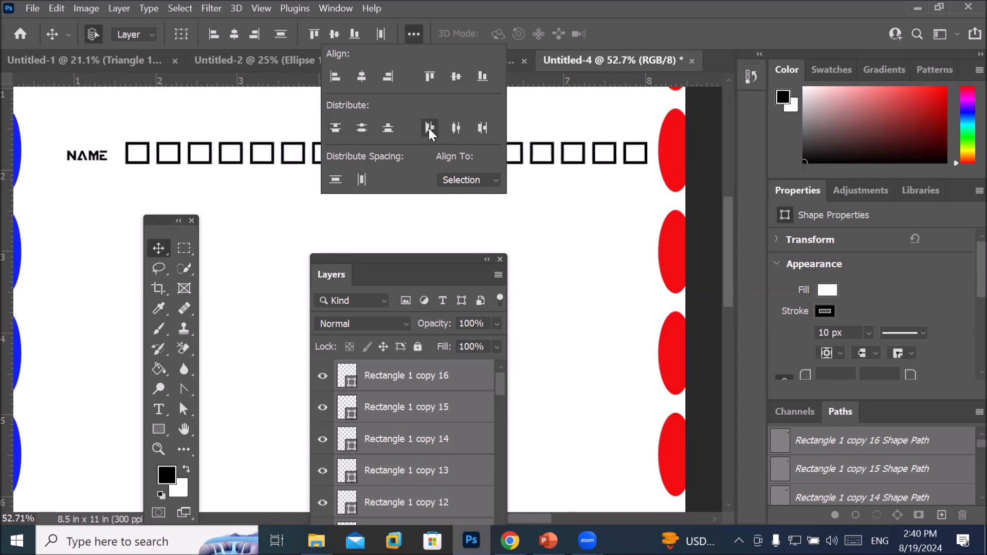
pyautogui.click(200, 186)
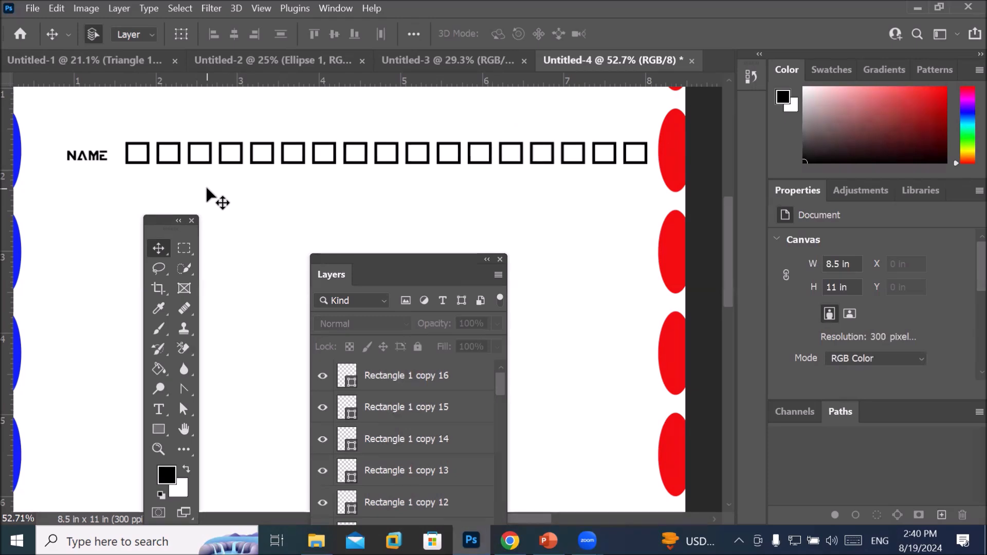
# Step: Group all boxes from Rectangle 1 to Rectangle 1 copy 16 and name the group "box group"
pyautogui.scroll(-2, 207, 188)
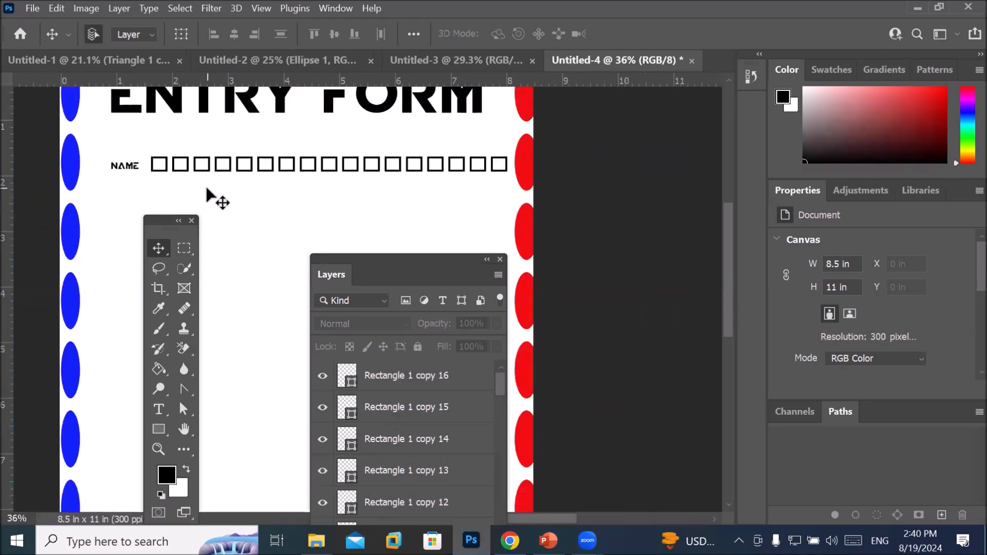
pyautogui.scroll(-2, 207, 189)
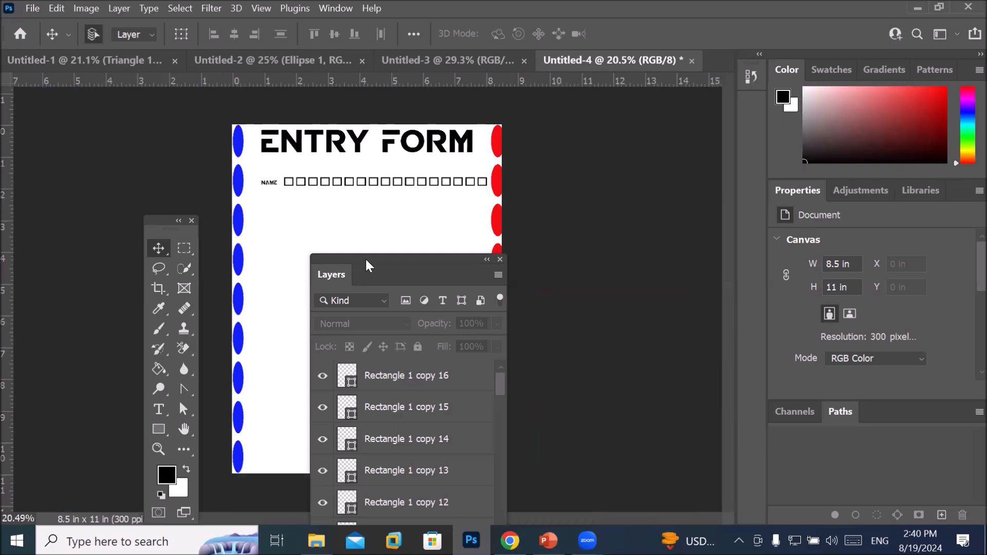
pyautogui.moveTo(364, 258); pyautogui.dragTo(559, 119)
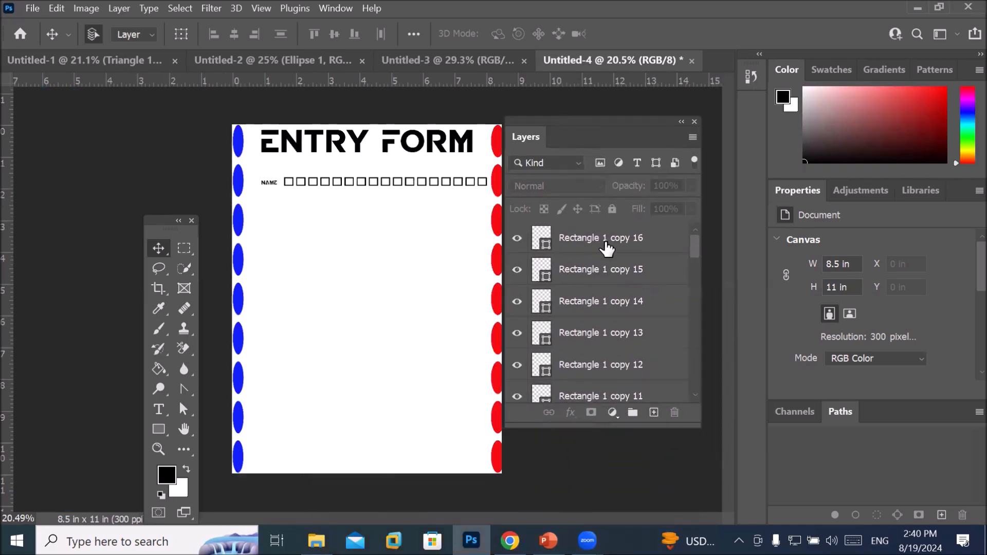
pyautogui.click(636, 240)
pyautogui.moveTo(694, 246); pyautogui.dragTo(694, 302)
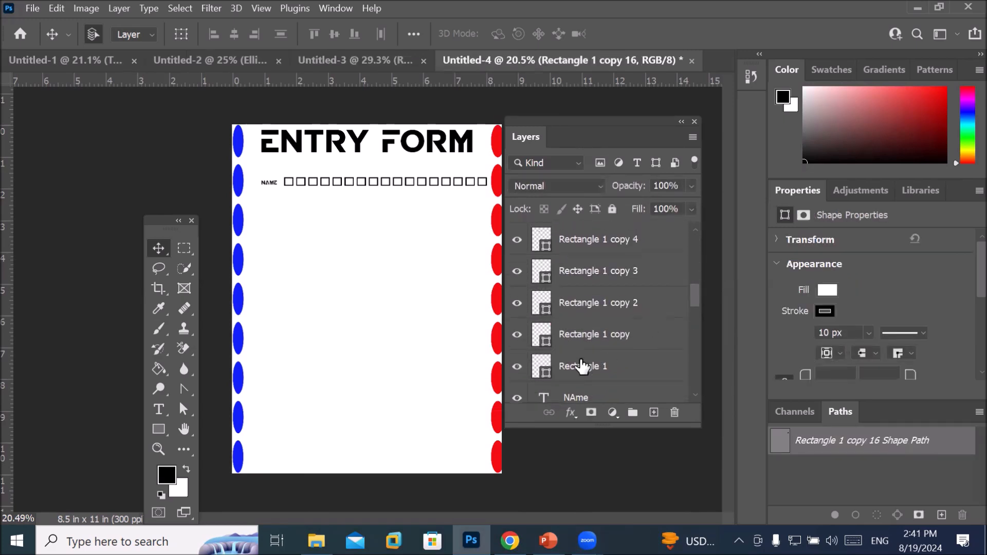
pyautogui.keyDown('shift'); pyautogui.click(594, 359); pyautogui.keyUp('shift')
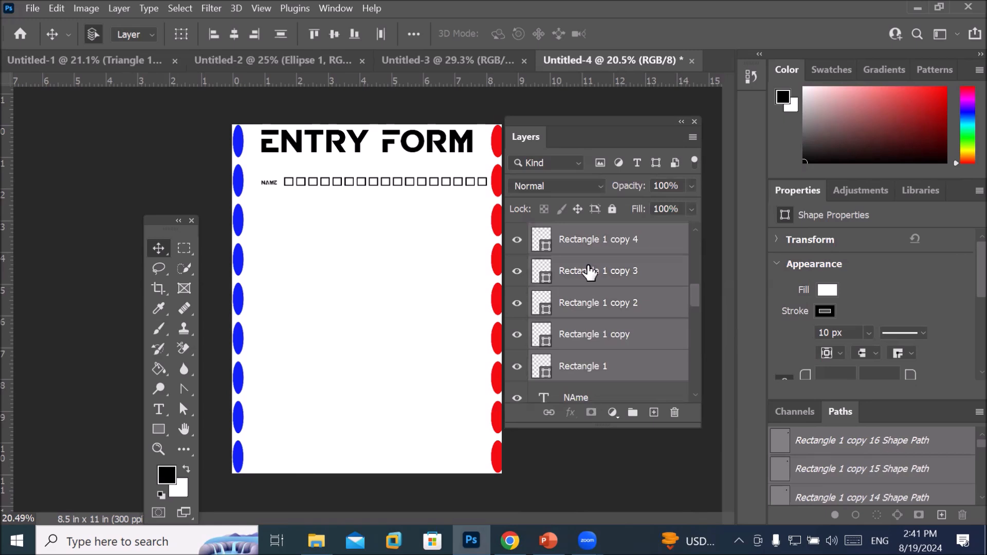
pyautogui.click(632, 413)
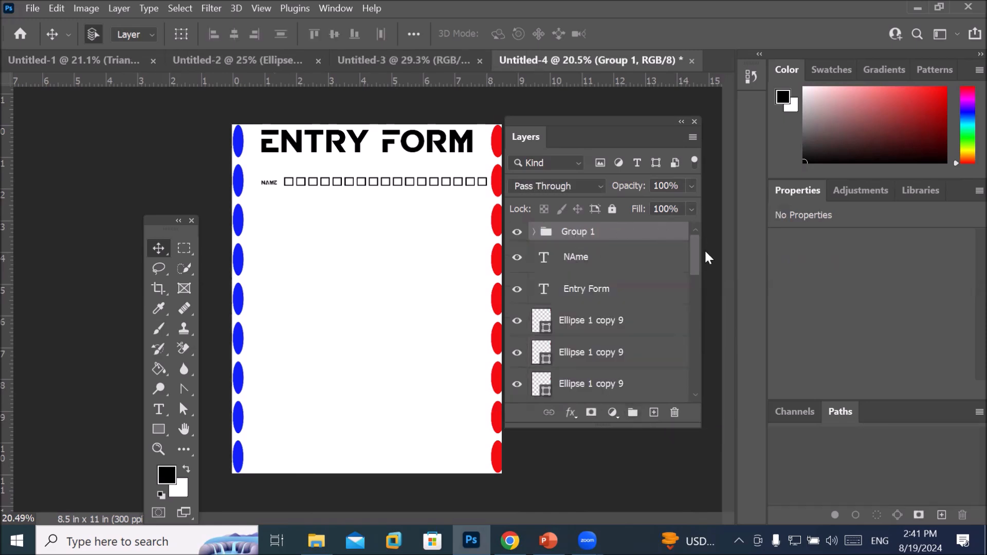
pyautogui.doubleClick(574, 232)
pyautogui.write('box group')
pyautogui.press('Return')
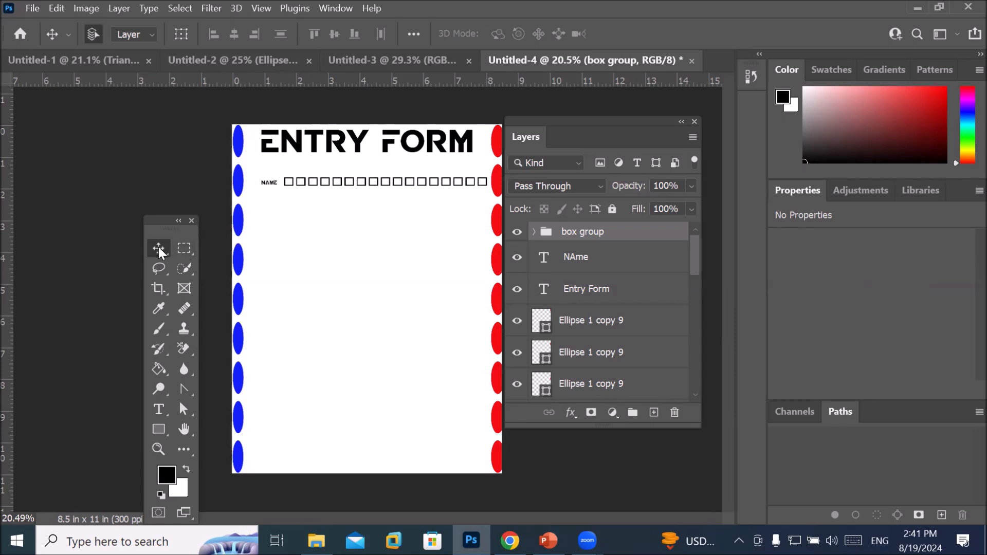
# Step: Set the Move tool's auto-select to Group and duplicate the box group twice to stack three rows beside "NAME"
pyautogui.click(149, 35)
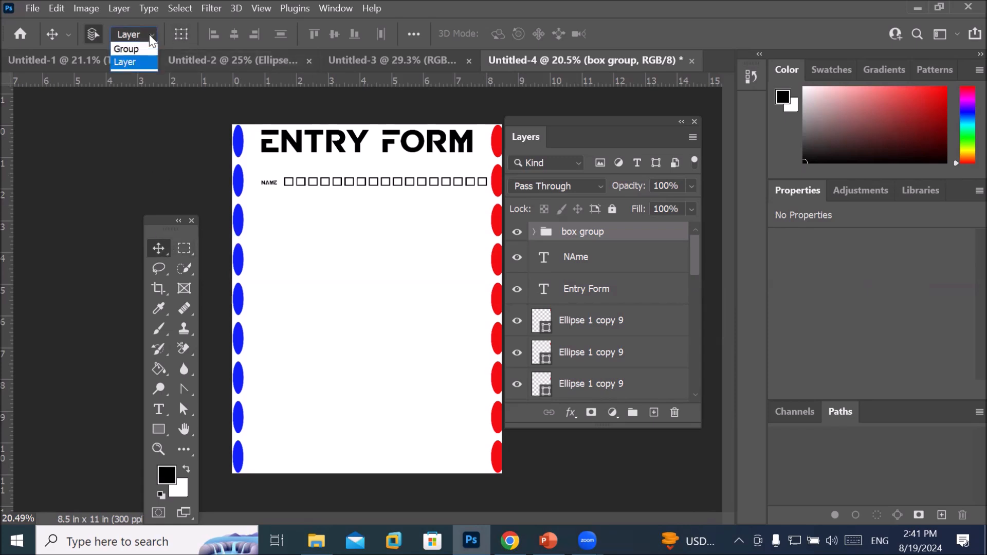
pyautogui.click(126, 49)
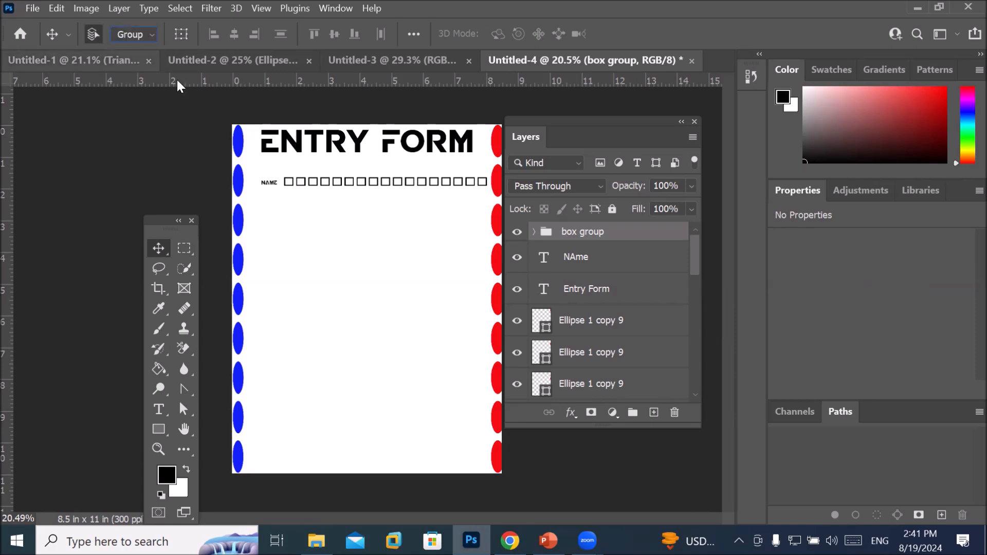
pyautogui.click(383, 191)
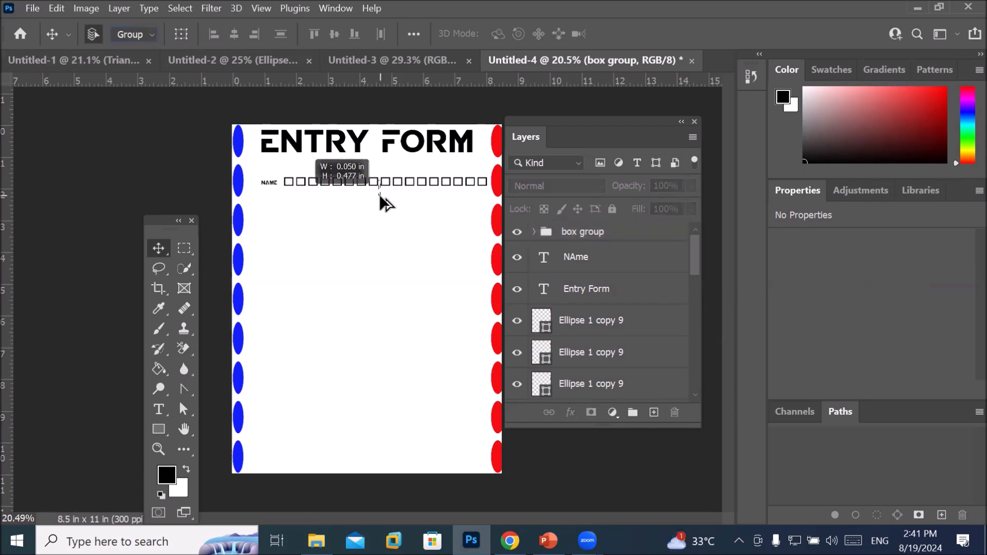
pyautogui.moveTo(400, 189); pyautogui.dragTo(400, 210)
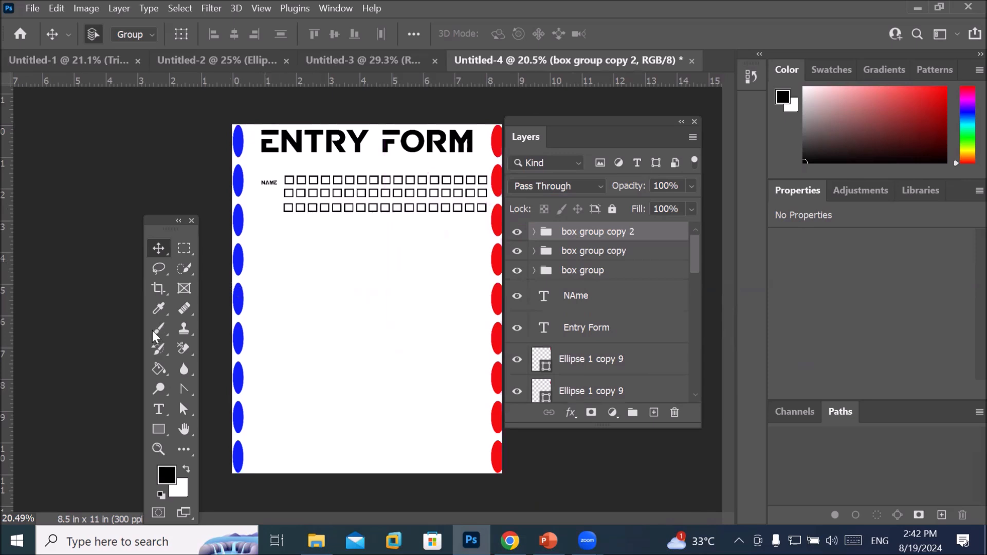
pyautogui.click(157, 411)
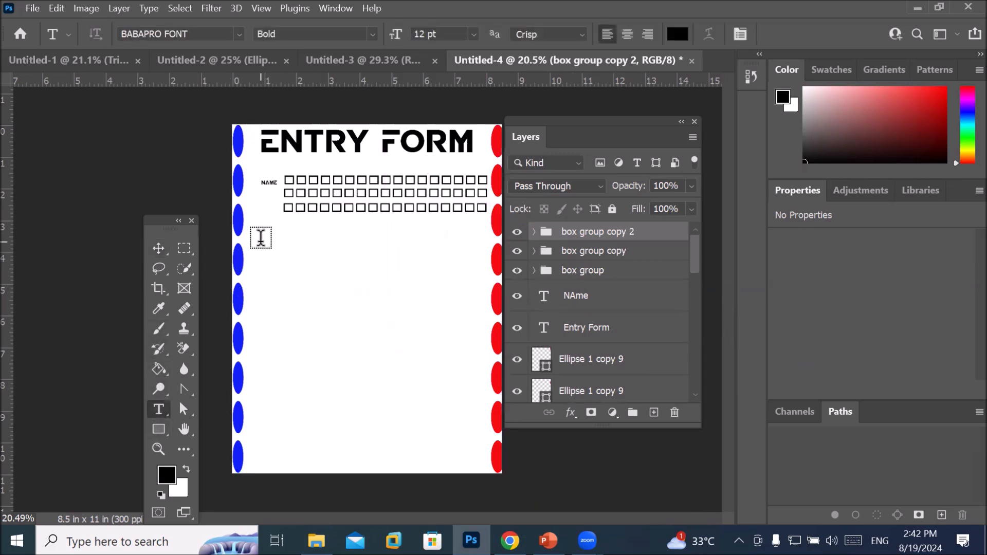
pyautogui.click(260, 238)
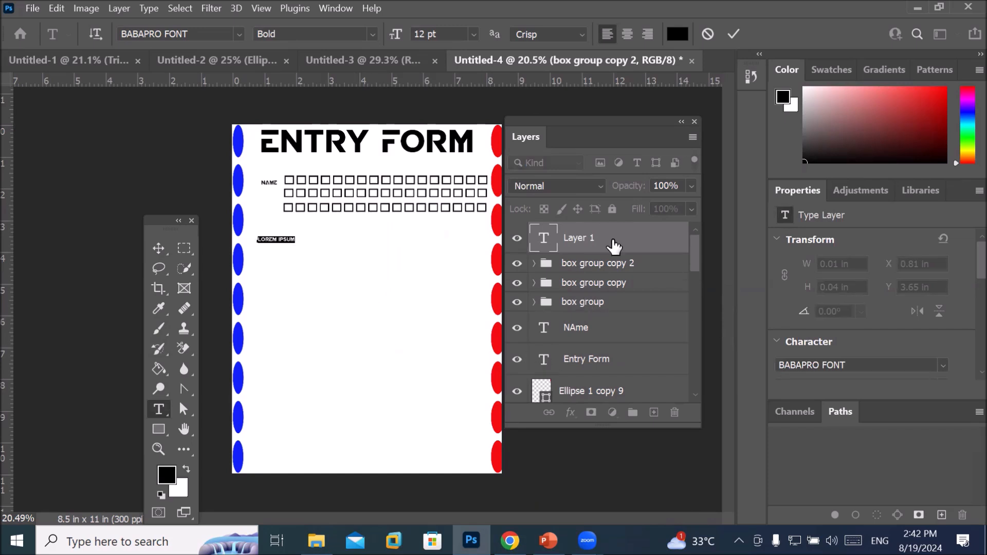
pyautogui.moveTo(580, 249); pyautogui.dragTo(616, 359)
pyautogui.click(675, 412)
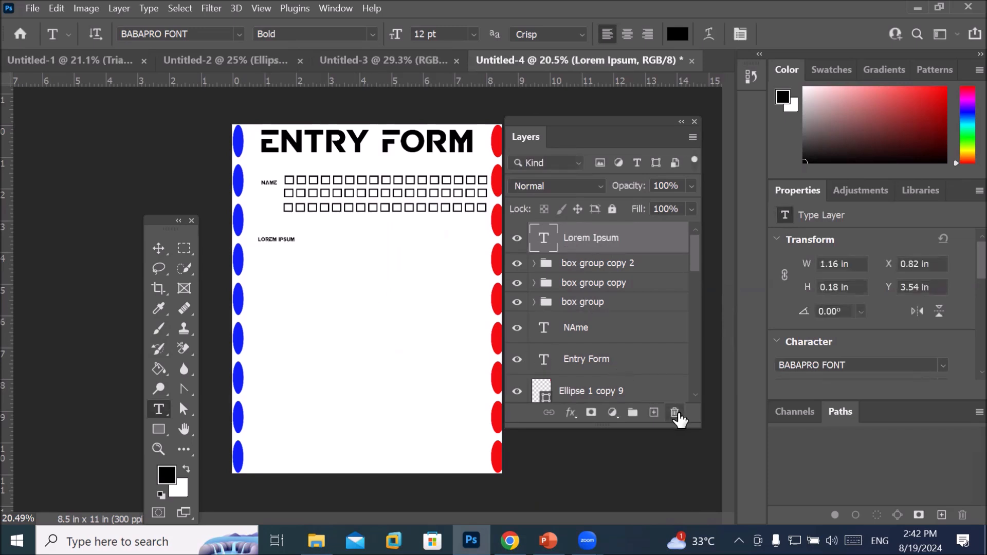
pyautogui.click(433, 215)
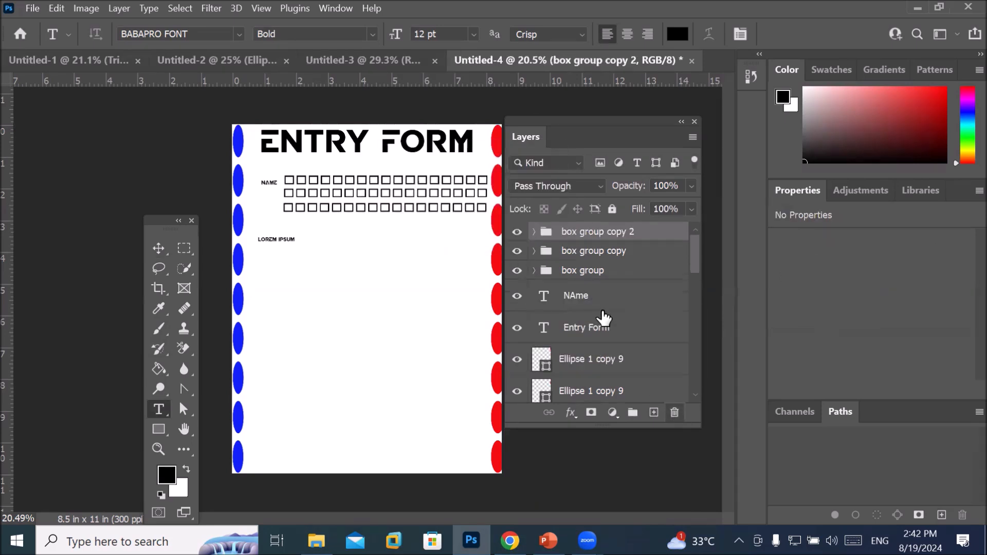
# Step: With auto-select set to Layer, move the "NAME" label closer to the blue ellipses and place a copy of it below the box rows
pyautogui.click(575, 302)
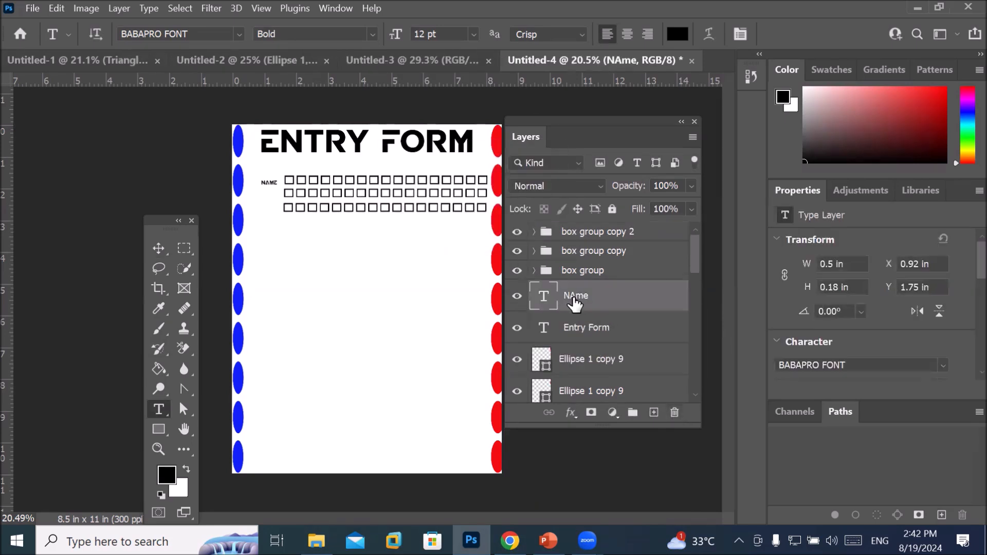
pyautogui.click(159, 249)
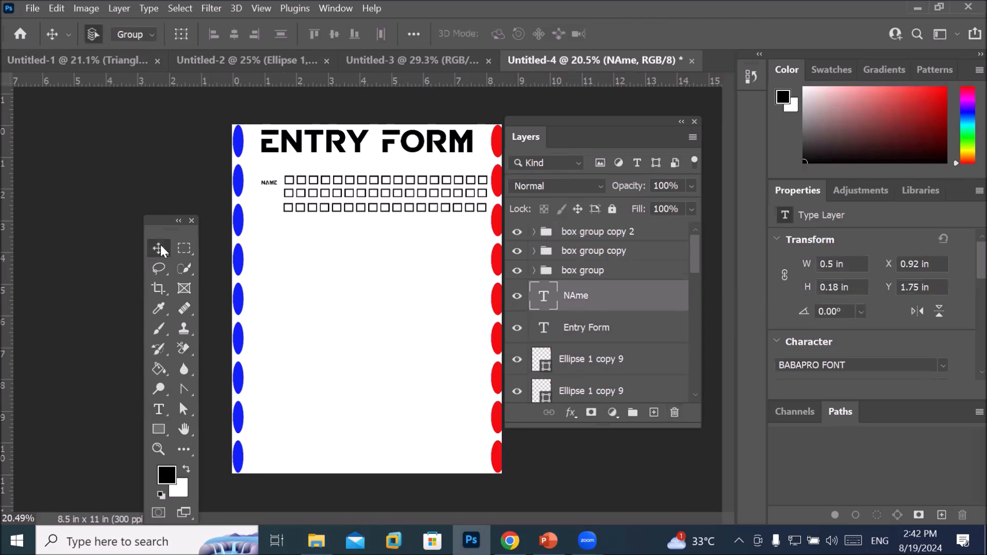
pyautogui.click(149, 34)
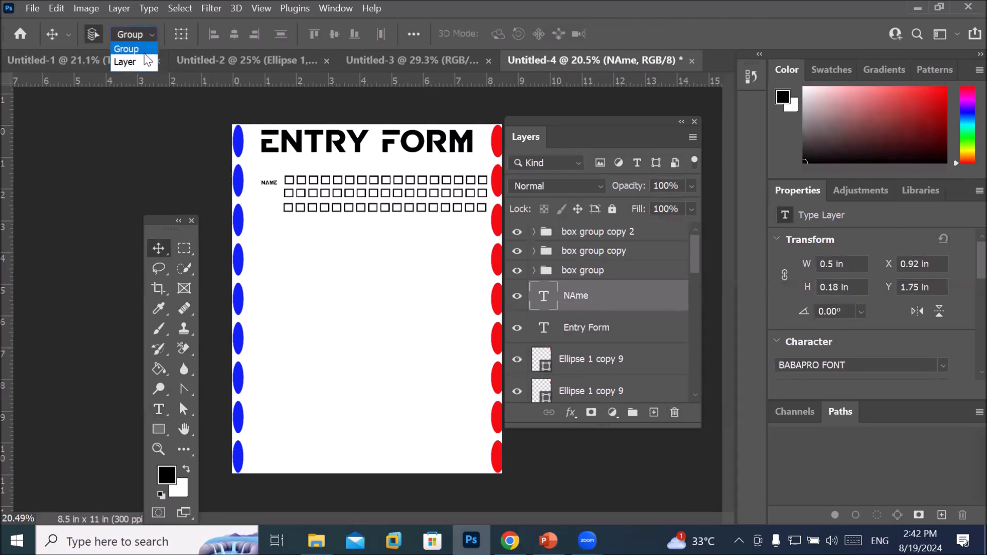
pyautogui.click(133, 62)
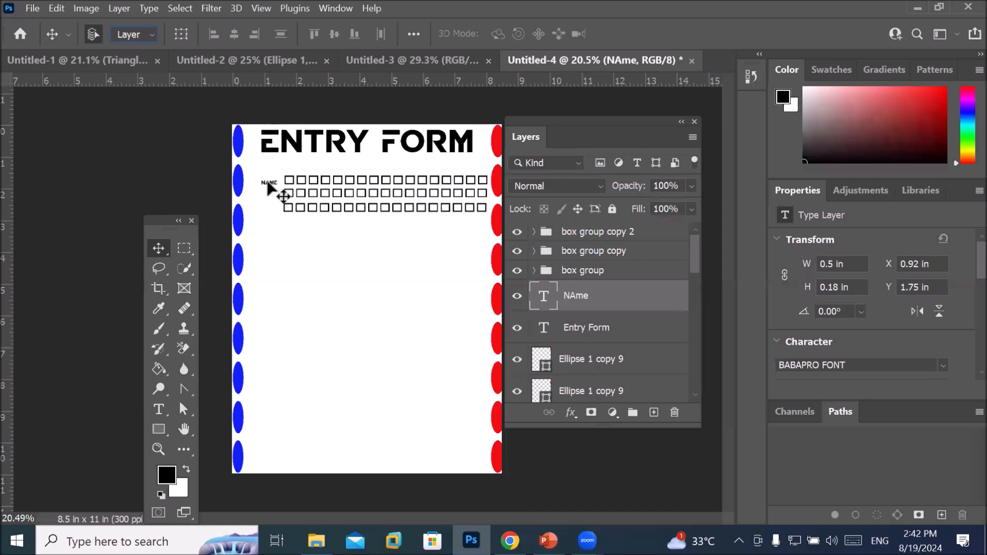
pyautogui.moveTo(267, 189); pyautogui.dragTo(259, 235)
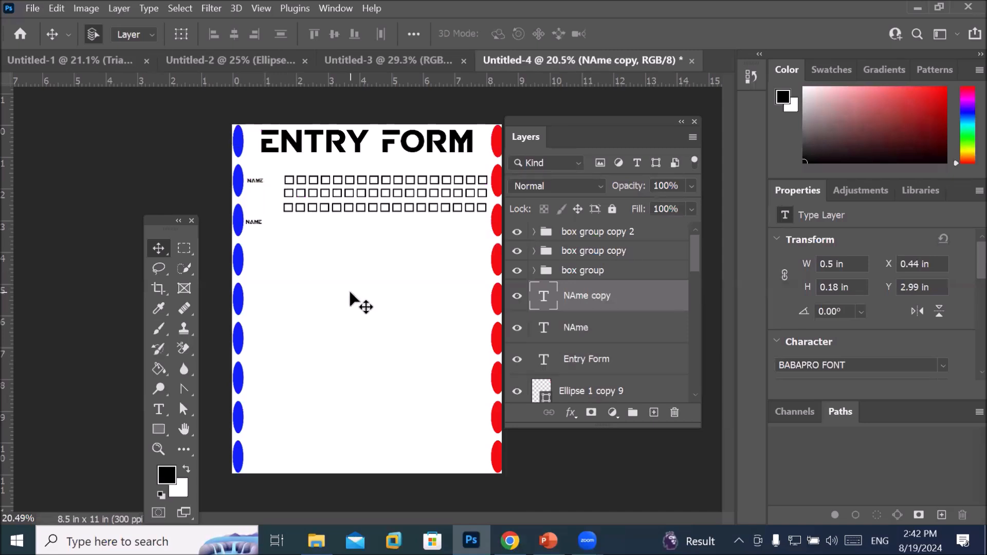
# Step: Select all three box groups, set the Move tool's auto-select to Group, and duplicate the rows directly below, beside the second "NAME" label
pyautogui.click(607, 236)
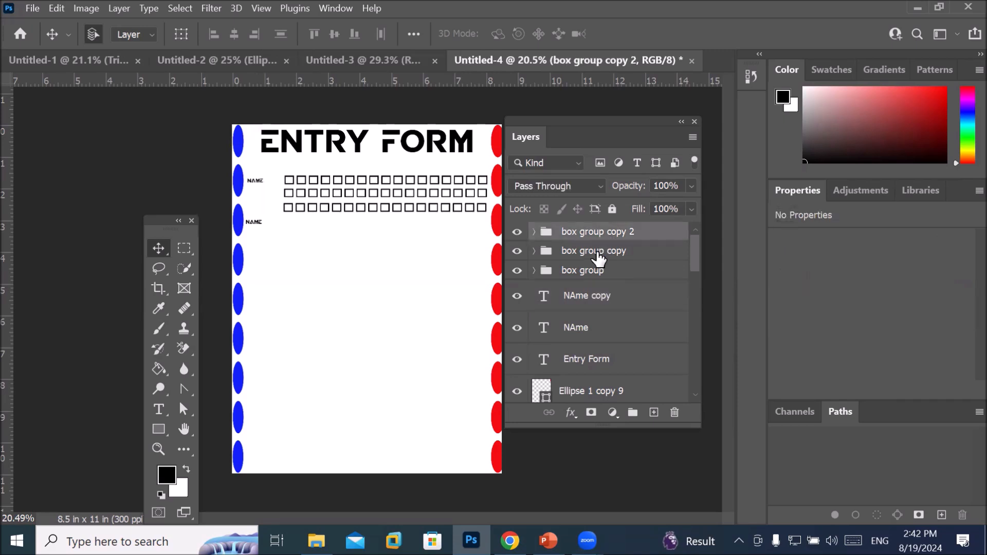
pyautogui.keyDown('shift'); pyautogui.click(596, 253); pyautogui.keyUp('shift')
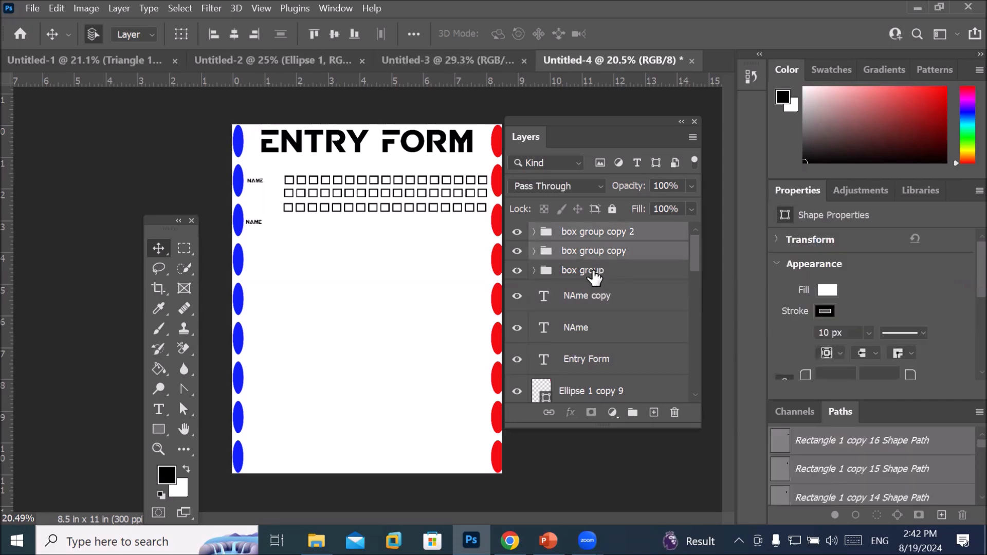
pyautogui.keyDown('shift'); pyautogui.click(596, 272); pyautogui.keyUp('shift')
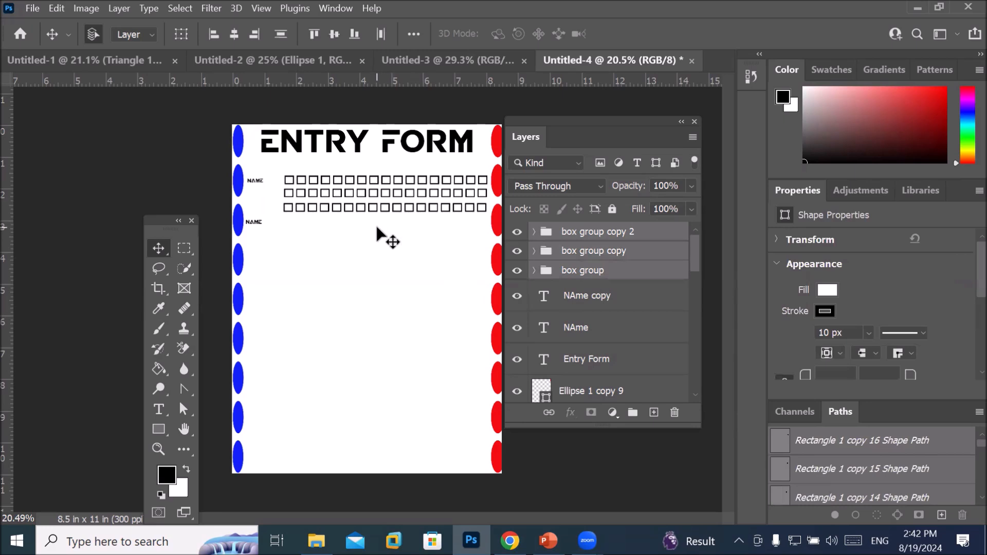
pyautogui.click(154, 38)
pyautogui.click(144, 46)
pyautogui.moveTo(370, 209); pyautogui.dragTo(367, 254)
pyautogui.moveTo(368, 254); pyautogui.dragTo(370, 256)
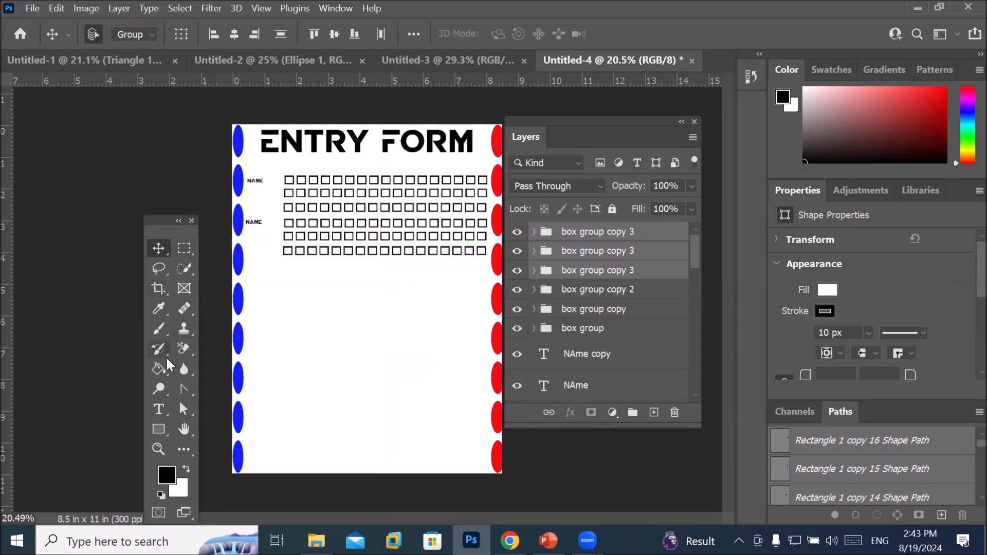
# Step: Change the text of the lower "NAME" label to "FATHER" and commit the edit
pyautogui.press('t')
pyautogui.scroll(4, 253, 221)
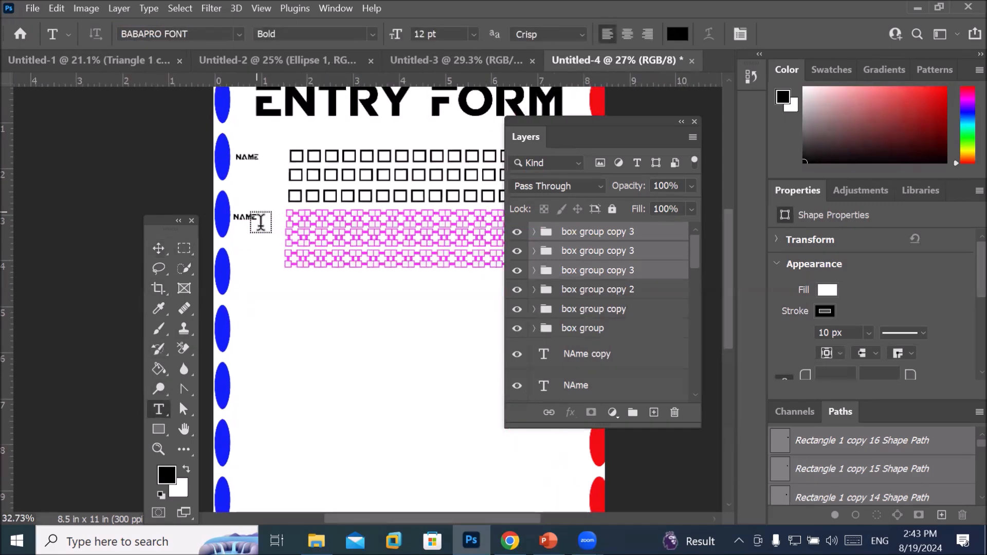
pyautogui.doubleClick(242, 215)
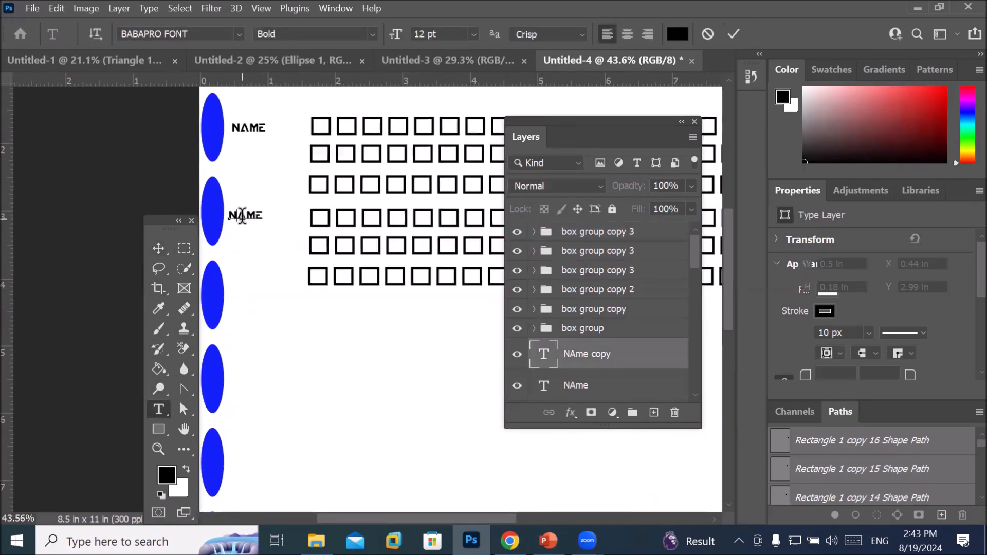
pyautogui.write('FATHER')
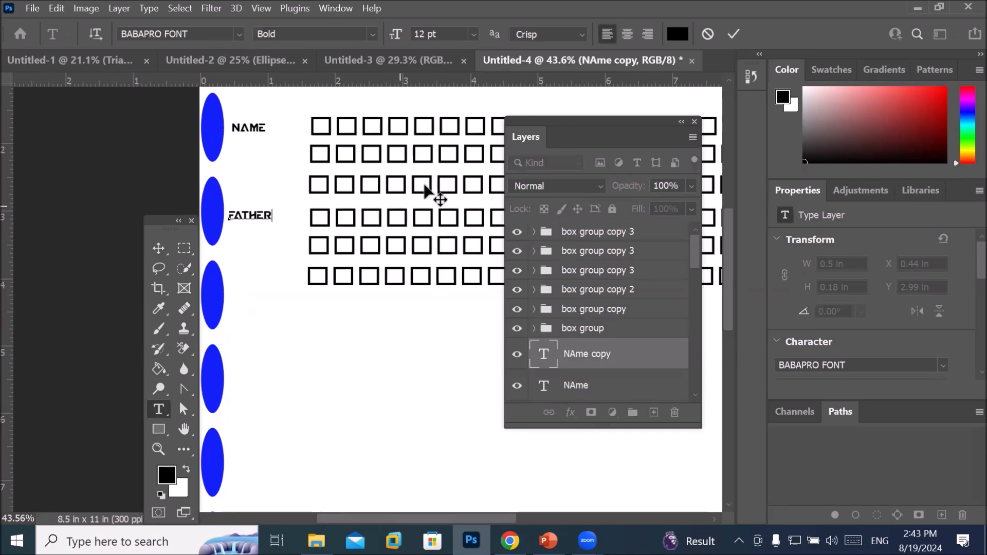
pyautogui.scroll(-5, 433, 193)
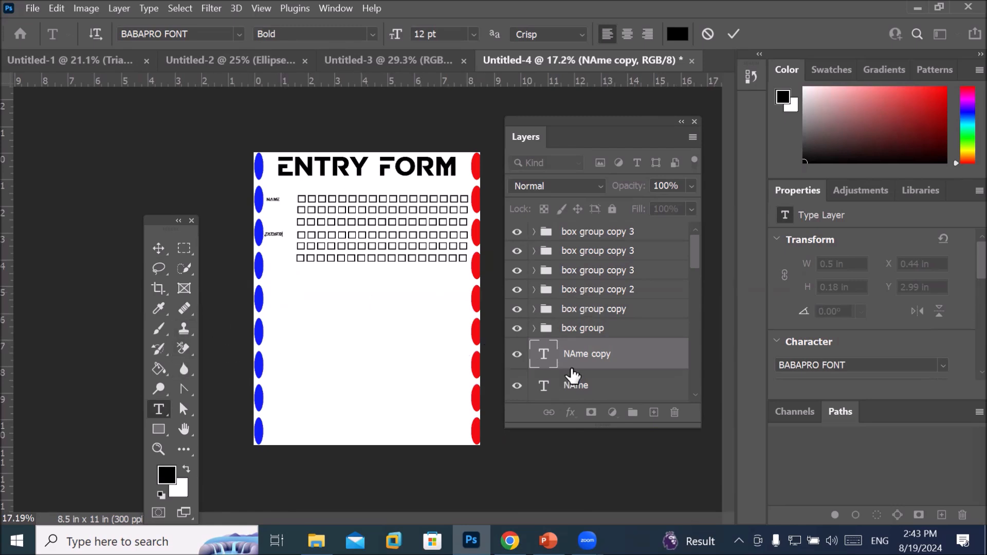
pyautogui.click(575, 388)
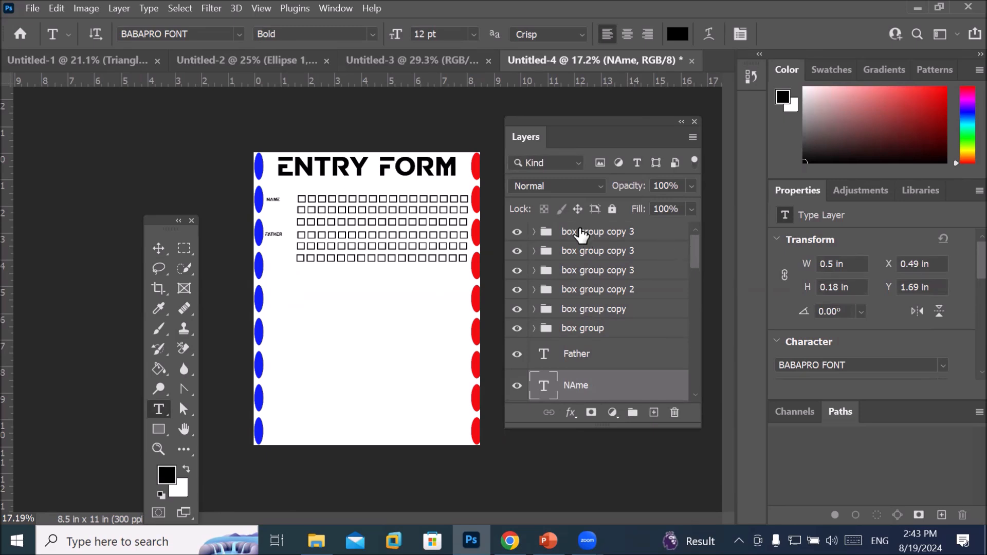
# Step: Try to duplicate the two labels together with all six box rows further down the page
pyautogui.click(581, 232)
pyautogui.keyDown('shift'); pyautogui.click(568, 354); pyautogui.keyUp('shift')
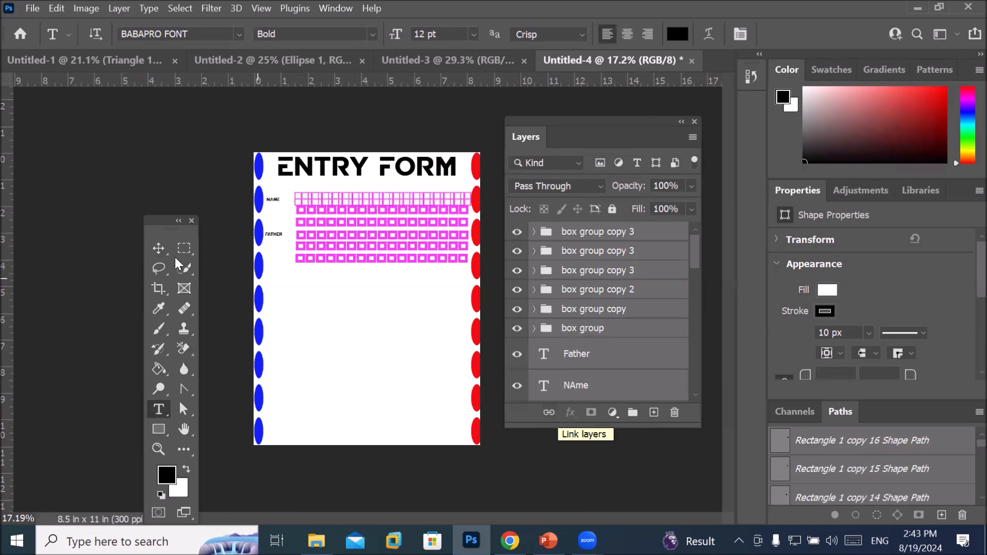
pyautogui.click(159, 254)
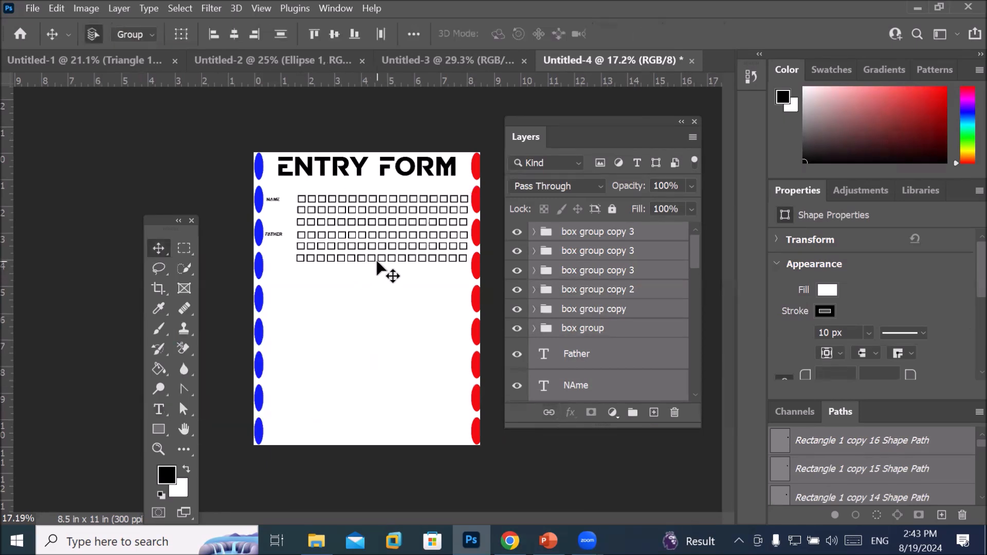
pyautogui.moveTo(378, 262); pyautogui.dragTo(379, 315)
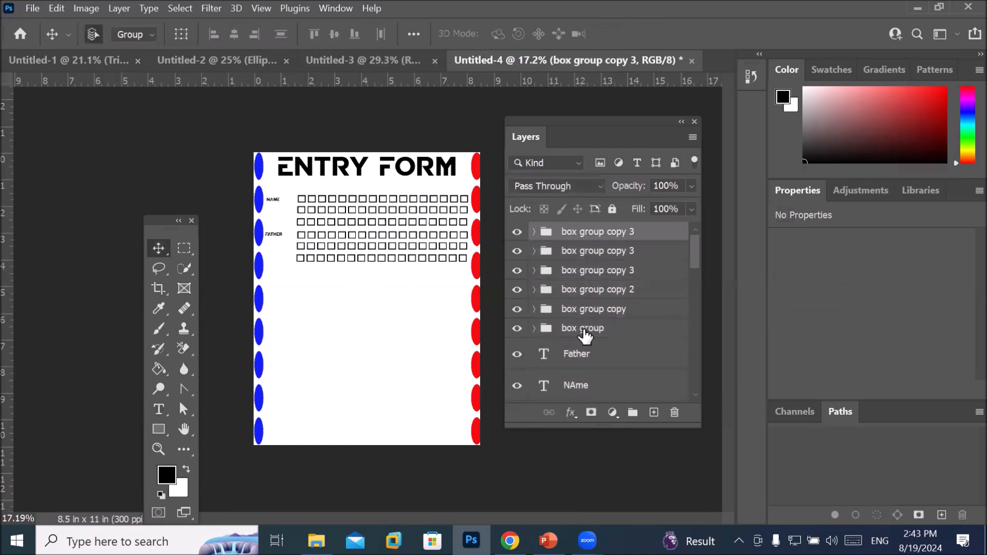
# Step: Select only the six box groups, duplicate them twice down the page to make eighteen rows, and deselect them
pyautogui.click(569, 329)
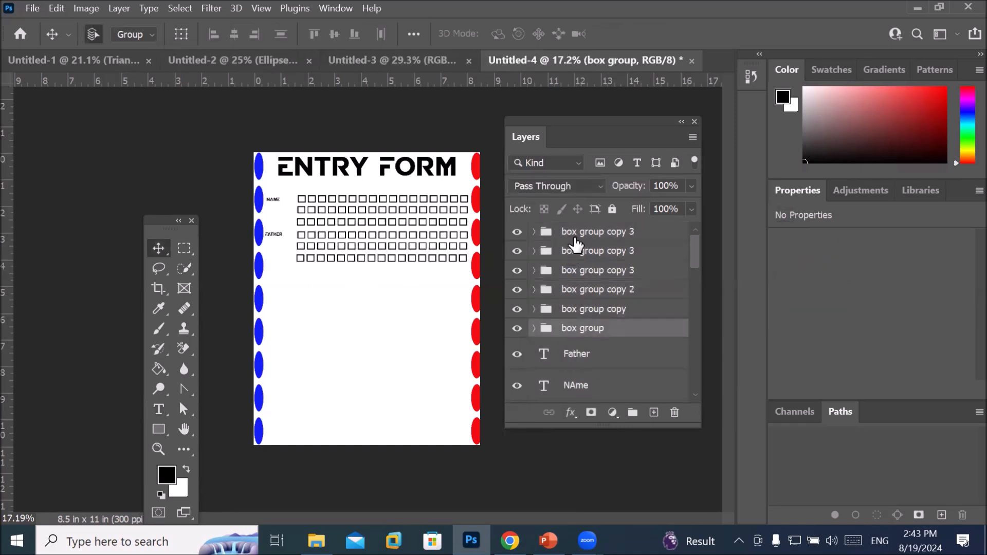
pyautogui.keyDown('shift'); pyautogui.click(577, 241); pyautogui.keyUp('shift')
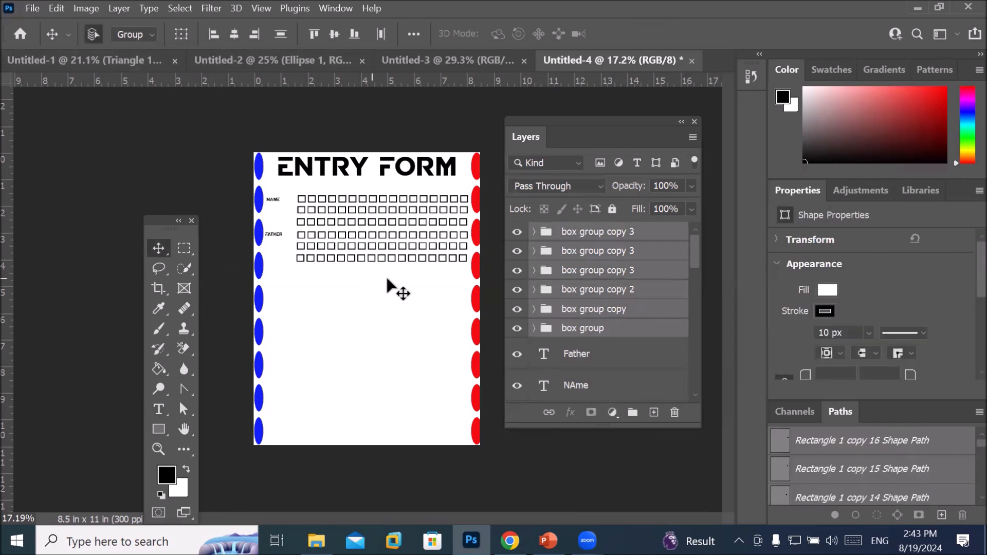
pyautogui.moveTo(392, 260); pyautogui.dragTo(394, 409)
pyautogui.hotkey('ctrl', 'j')
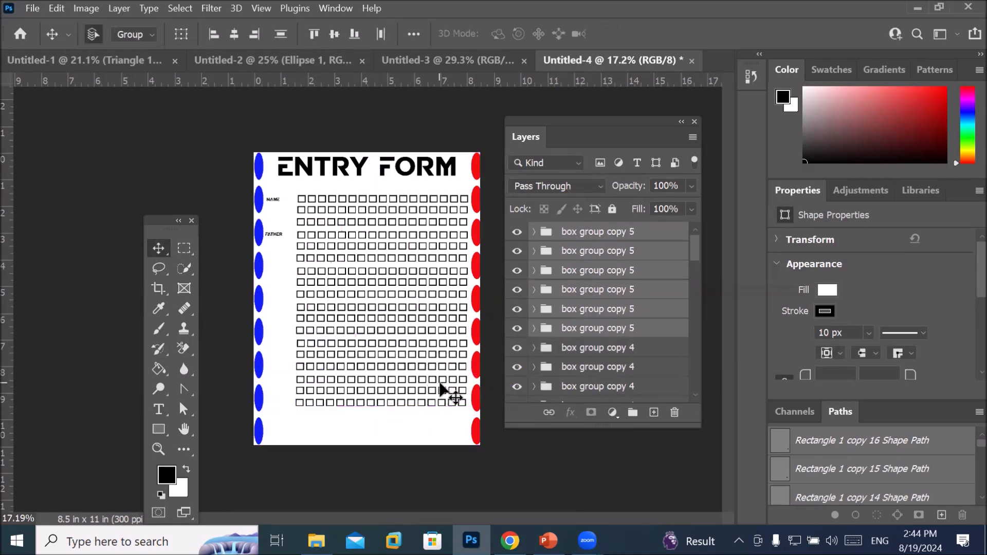
pyautogui.hotkey('ctrl', 'd')
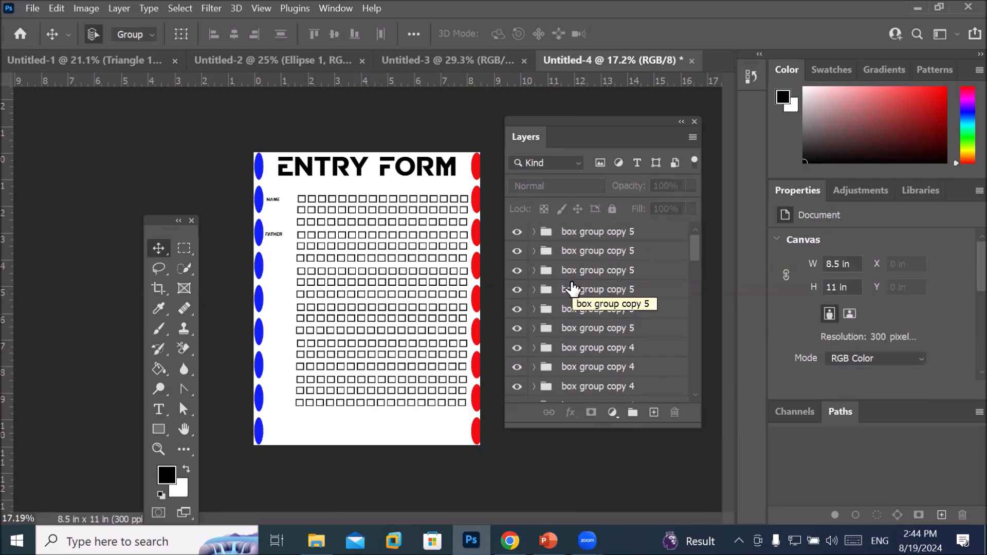
# Step: Draw a small triangle about 0.44 in wide and 0.38 in high near the page's lower-left corner, below the box rows
pyautogui.moveTo(165, 226); pyautogui.dragTo(172, 171)
pyautogui.click(160, 374)
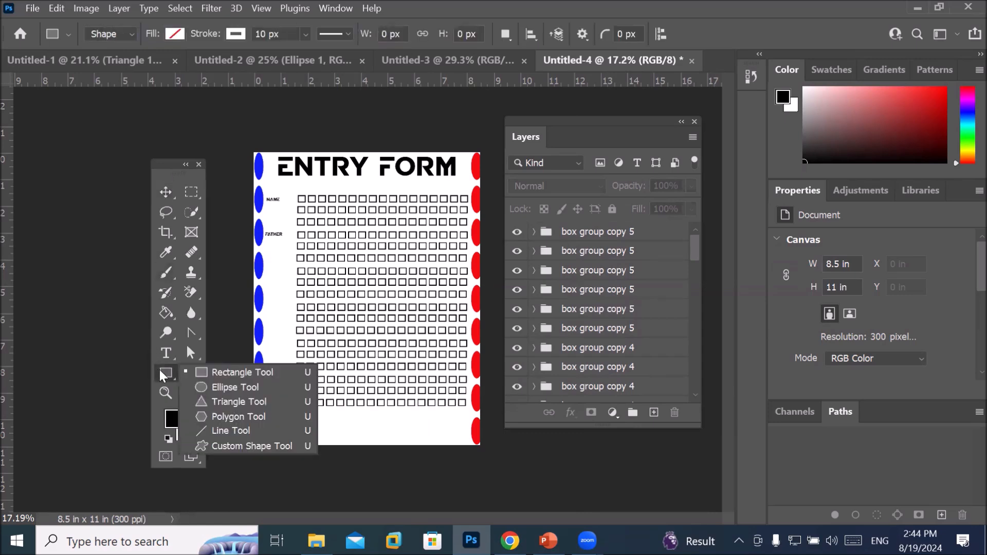
pyautogui.click(213, 402)
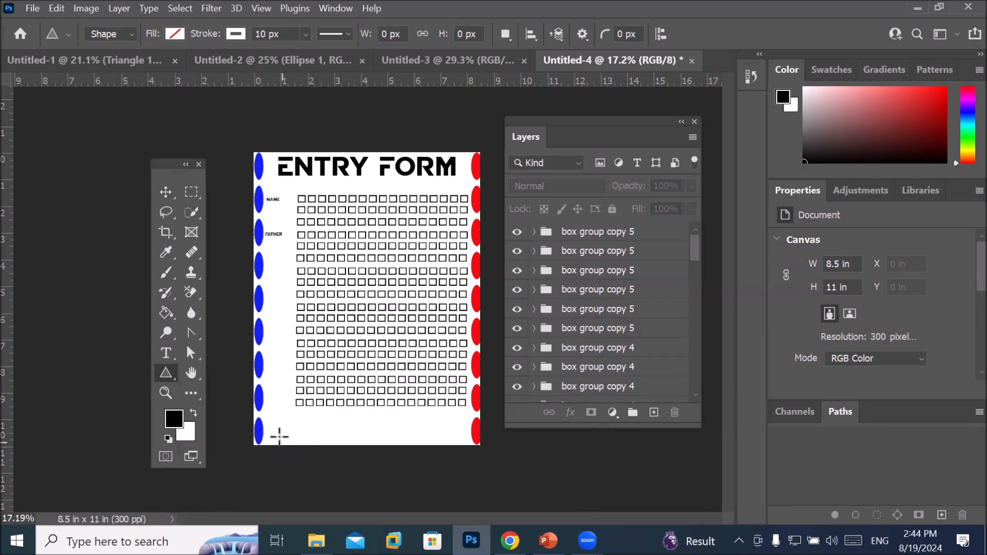
pyautogui.moveTo(285, 437); pyautogui.dragTo(295, 442)
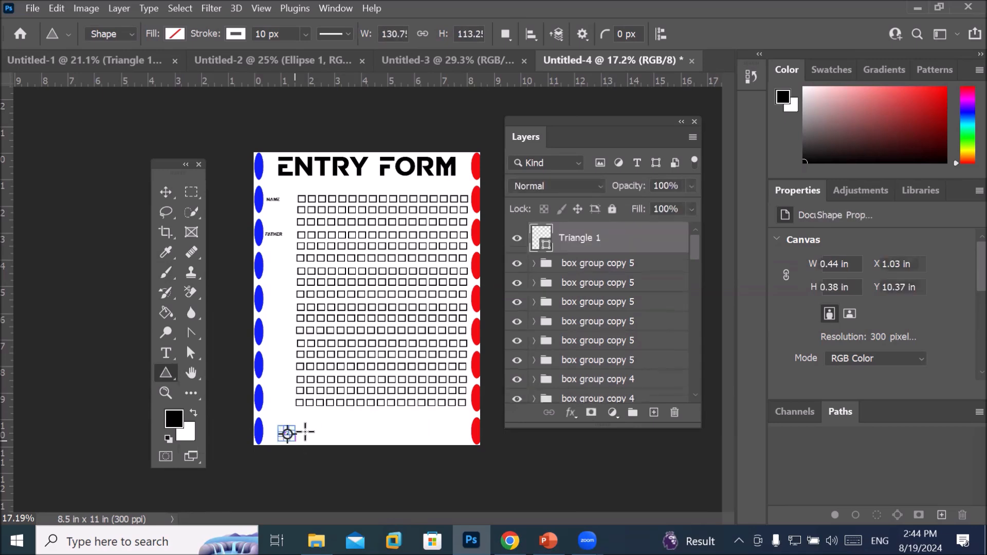
# Step: Rotate the triangle 90° clockwise so that it points to the right
pyautogui.hotkey('ctrl', '+')
pyautogui.scroll(10, 271, 463)
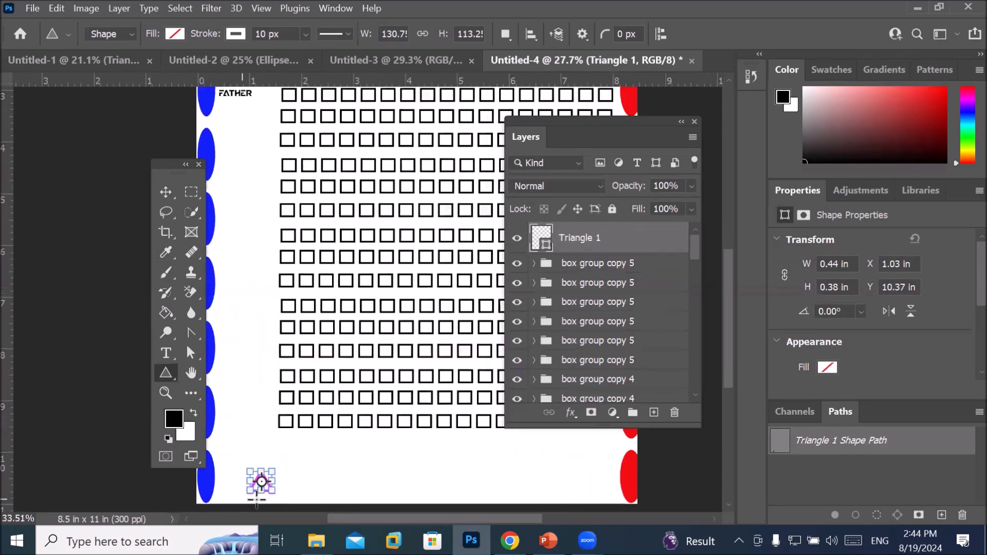
pyautogui.scroll(3, 263, 491)
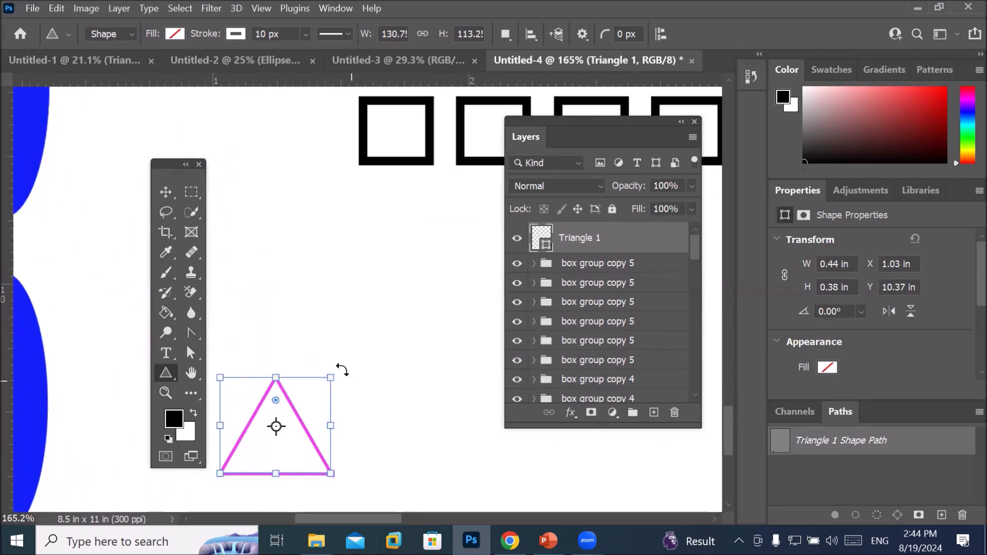
pyautogui.moveTo(341, 370); pyautogui.dragTo(357, 446)
pyautogui.scroll(-2, 370, 453)
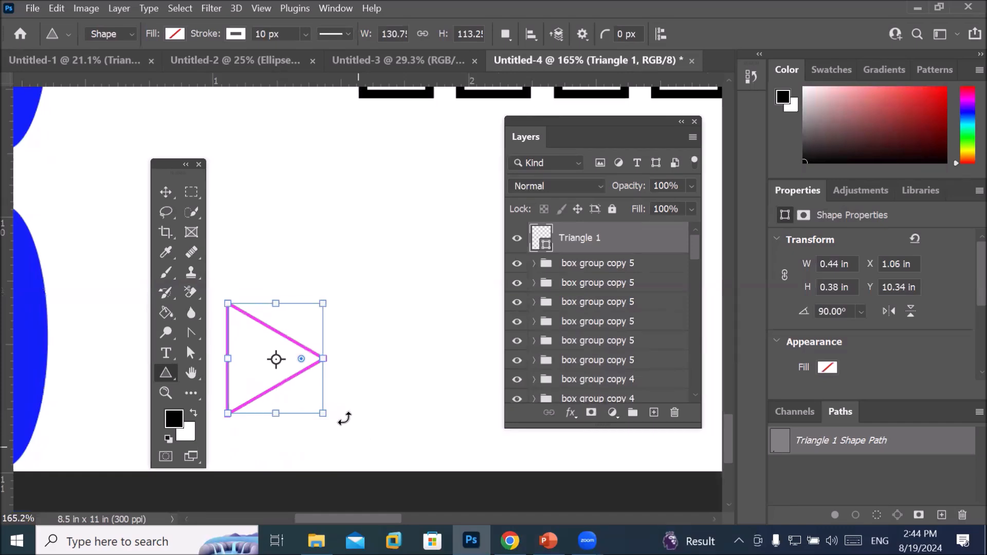
# Step: Fill the triangle with the pinkish red from the recently used colors
pyautogui.click(174, 34)
pyautogui.click(133, 116)
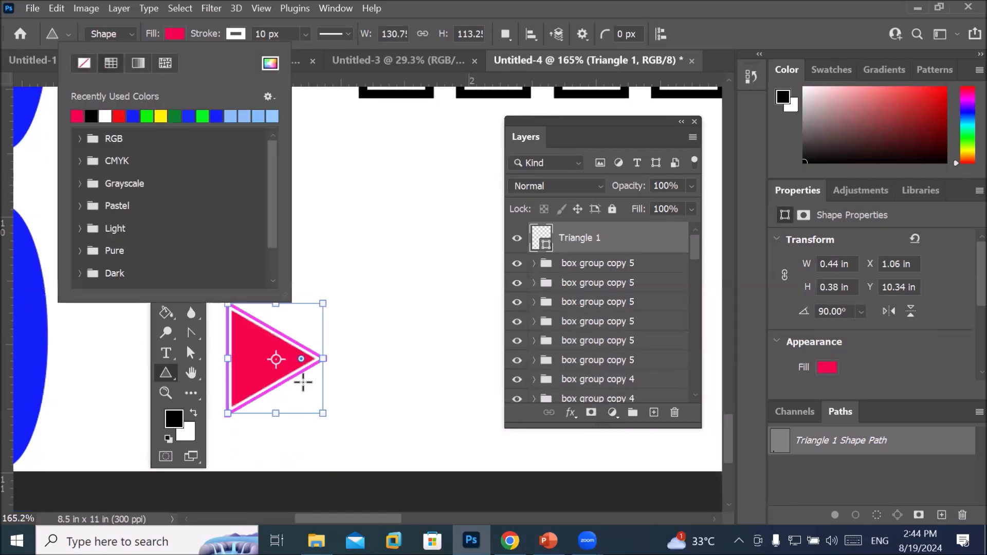
pyautogui.click(567, 249)
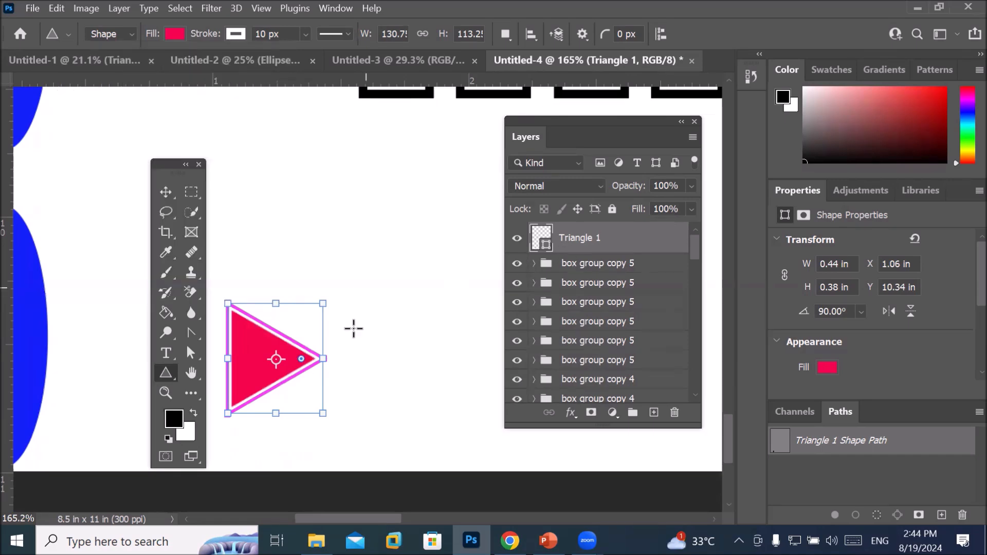
# Step: Duplicate the triangle five times to the right, overlapping the copies to form a striped arrow, and deselect them
pyautogui.scroll(-2, 351, 322)
pyautogui.scroll(-2, 352, 322)
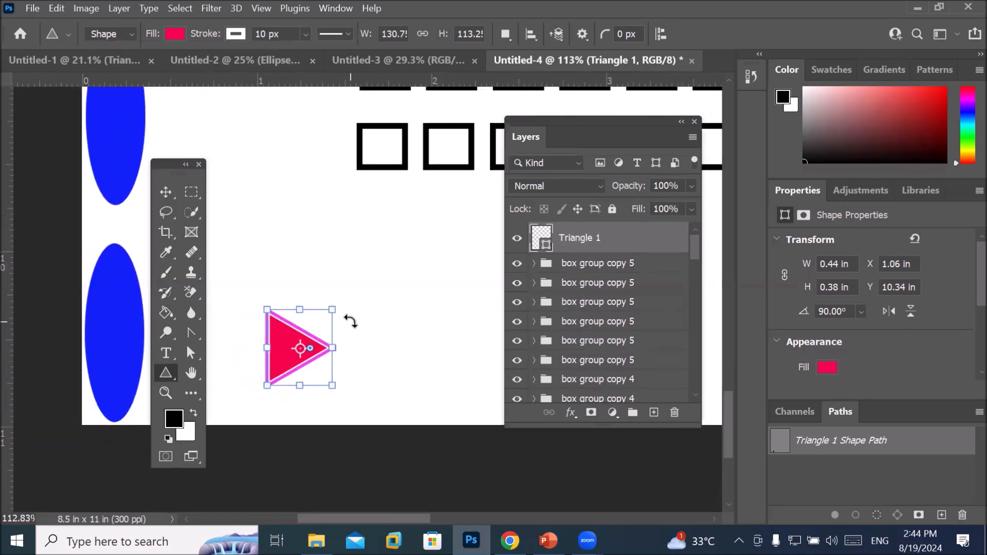
pyautogui.click(168, 198)
pyautogui.moveTo(300, 344); pyautogui.dragTo(377, 363)
pyautogui.hotkey('ctrl', 'j')
pyautogui.hotkey('ctrl', 'j')
pyautogui.click(353, 280)
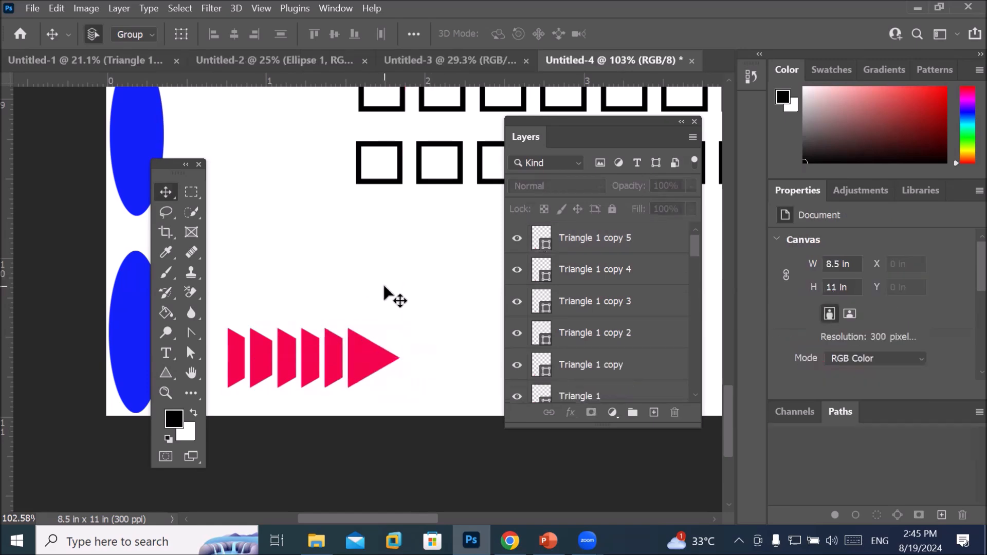
# Step: Try to copy all six ungrouped triangles to the right along the page's bottom edge, and undo the attempt
pyautogui.scroll(-5, 384, 286)
pyautogui.moveTo(336, 291); pyautogui.dragTo(381, 323)
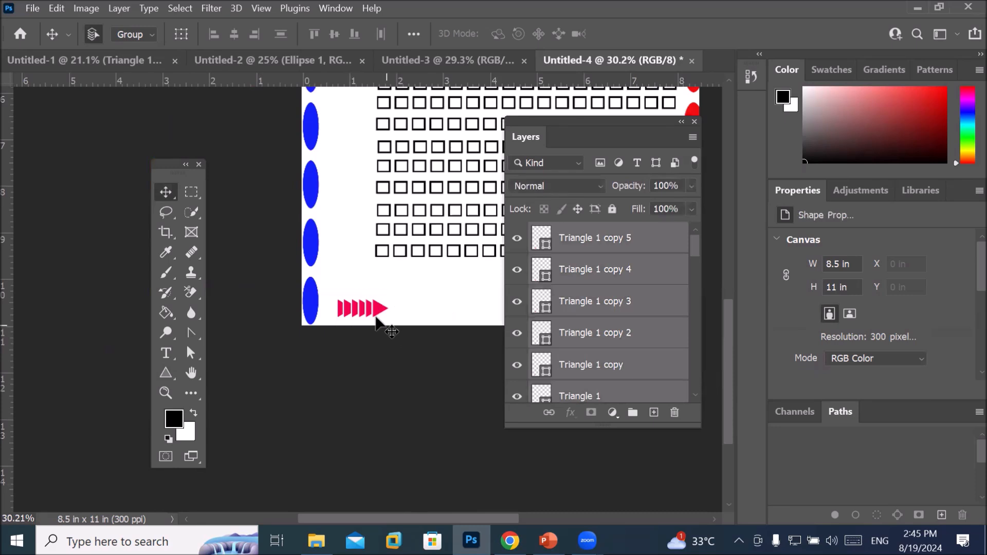
pyautogui.moveTo(330, 291); pyautogui.dragTo(445, 314)
pyautogui.click(325, 304)
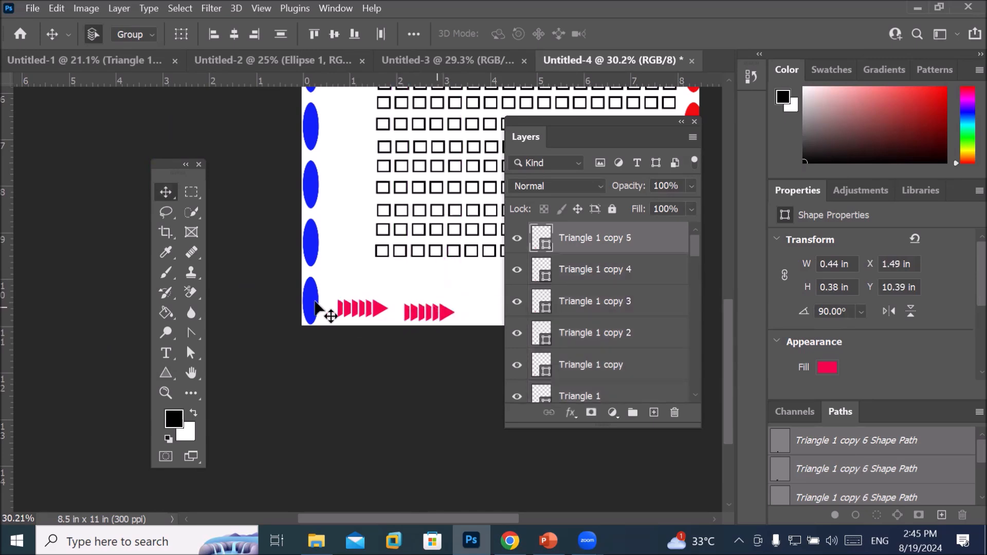
pyautogui.hotkey('ctrl', 'z')
# Step: Select all six triangles, group them, and name the group "Triangle group"
pyautogui.moveTo(330, 290); pyautogui.dragTo(403, 335)
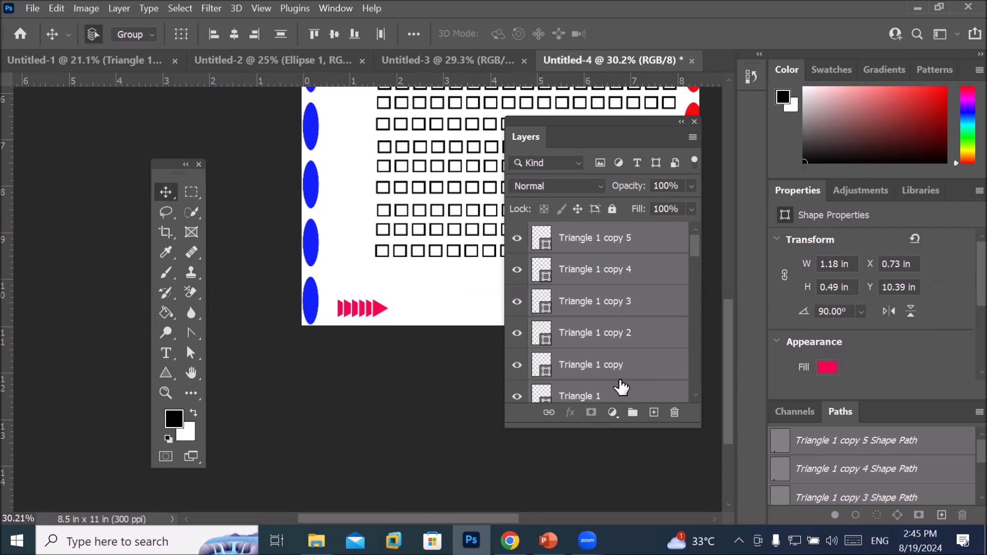
pyautogui.click(632, 412)
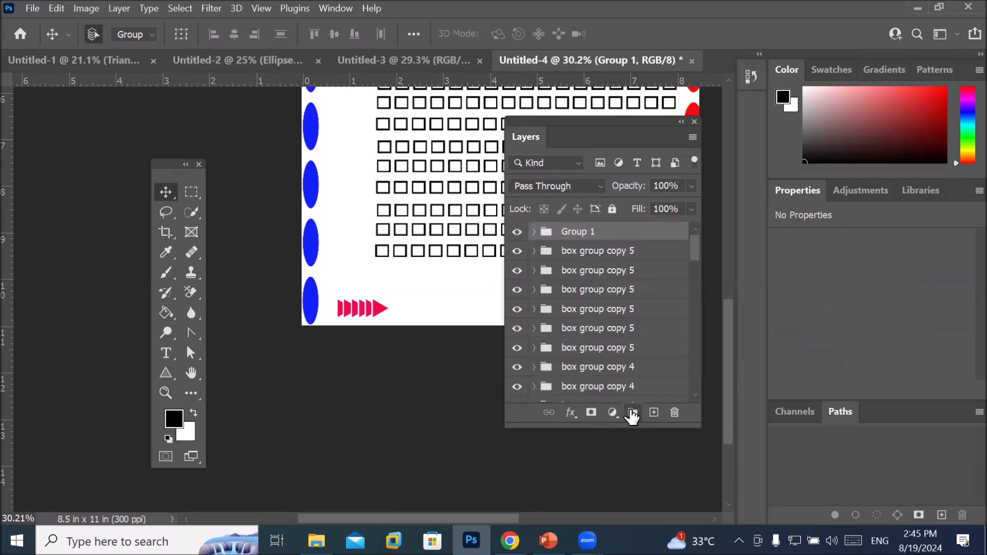
pyautogui.doubleClick(574, 232)
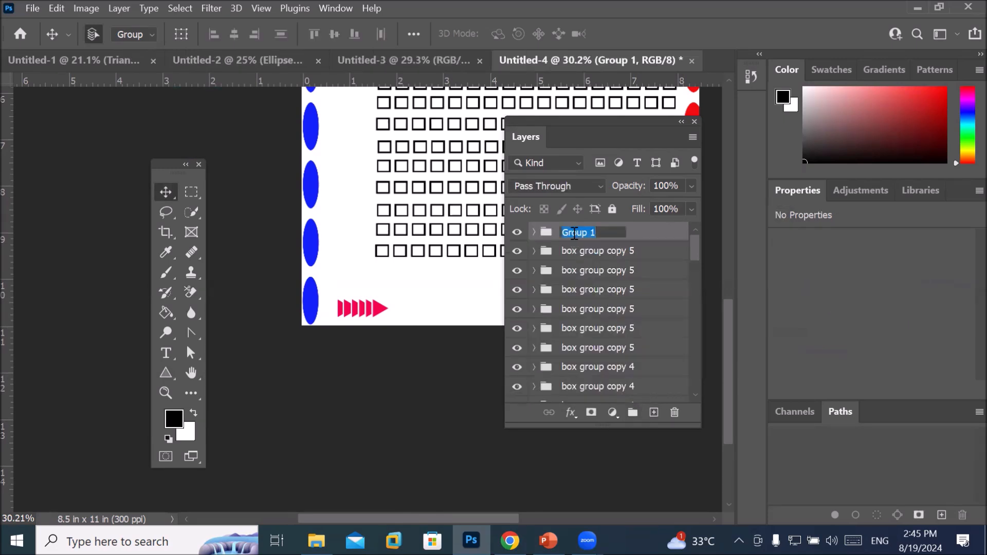
pyautogui.write('Triangle g')
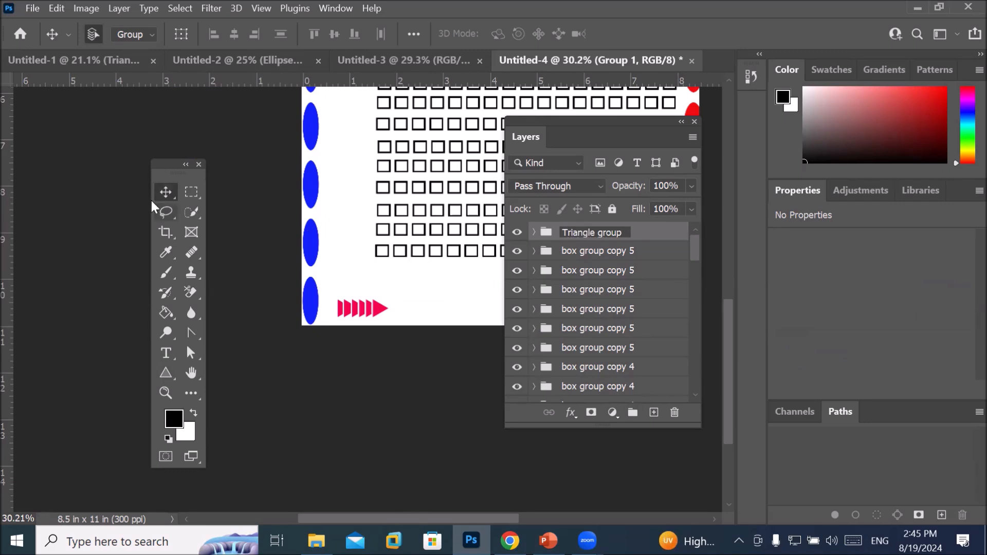
pyautogui.click(165, 192)
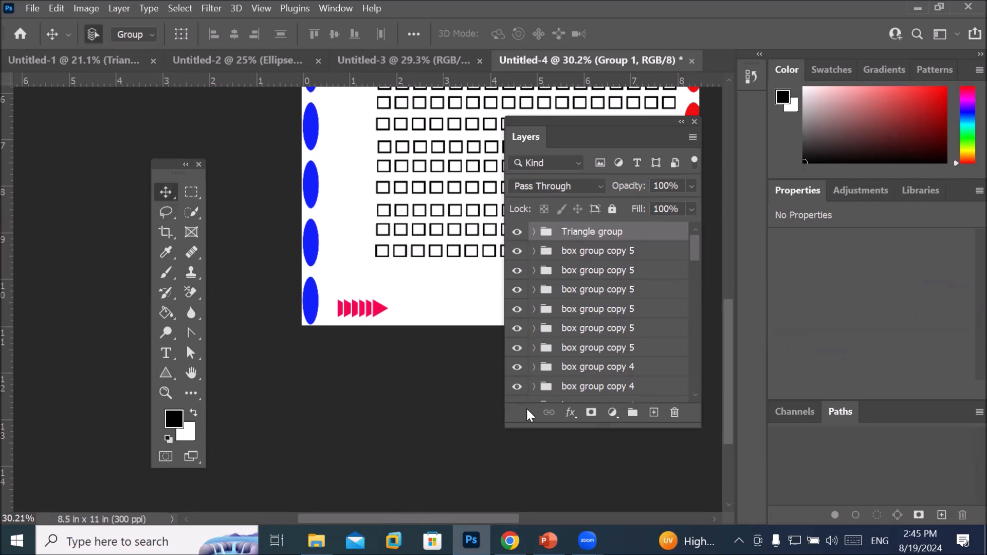
# Step: Duplicate the triangle group three times to the right, forming a row of four arrows along the page's bottom edge
pyautogui.scroll(-2, 513, 370)
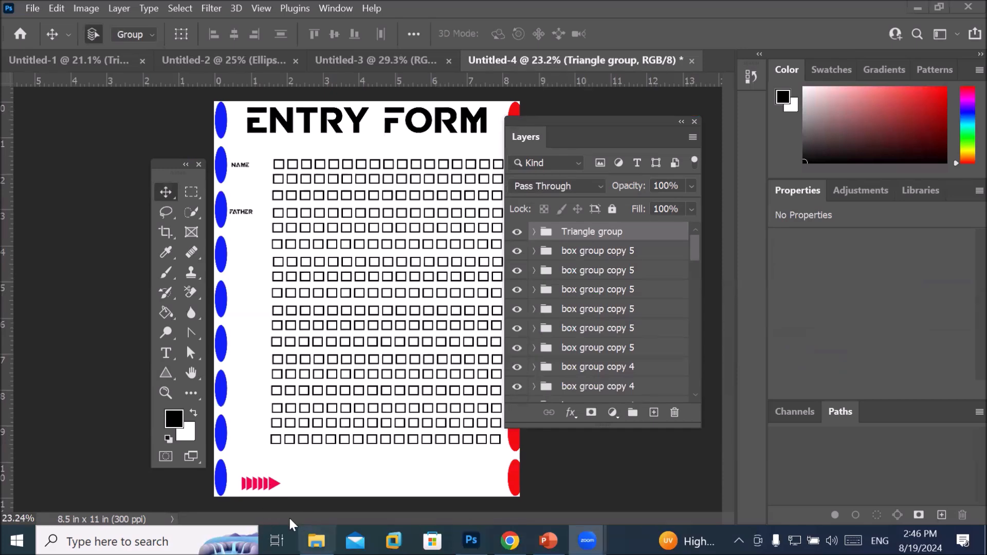
pyautogui.moveTo(271, 486); pyautogui.dragTo(441, 485)
pyautogui.hotkey('ctrl', 'j')
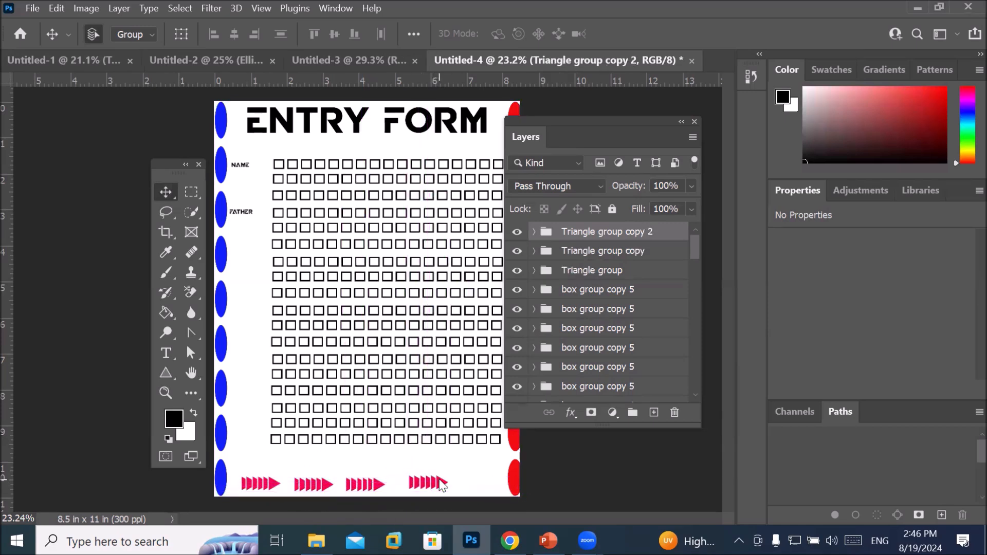
pyautogui.hotkey('ctrl', 'j')
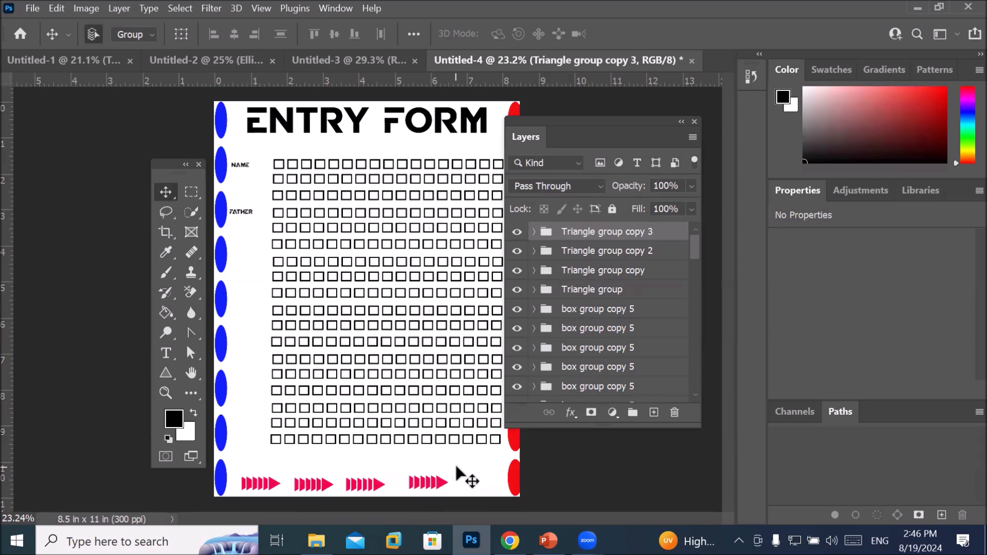
# Step: Select the four arrow groups, align their top edges, and distribute them evenly by their left edges
pyautogui.moveTo(456, 466); pyautogui.dragTo(236, 511)
pyautogui.click(239, 499)
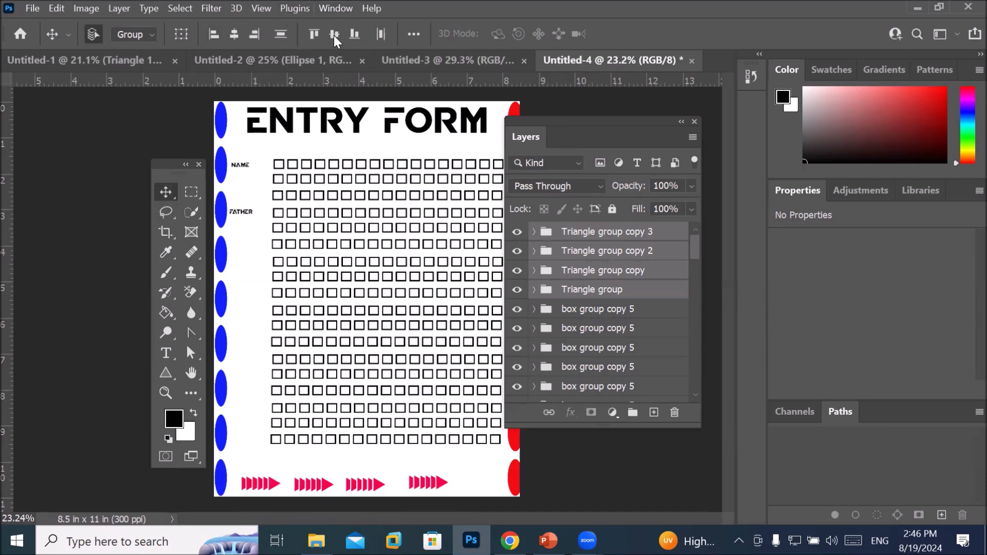
pyautogui.click(413, 35)
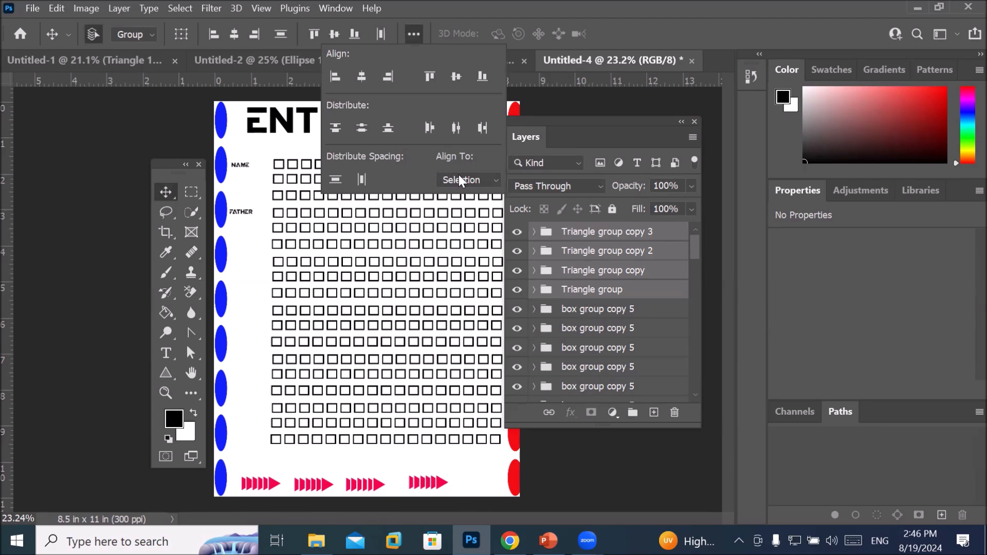
pyautogui.click(422, 75)
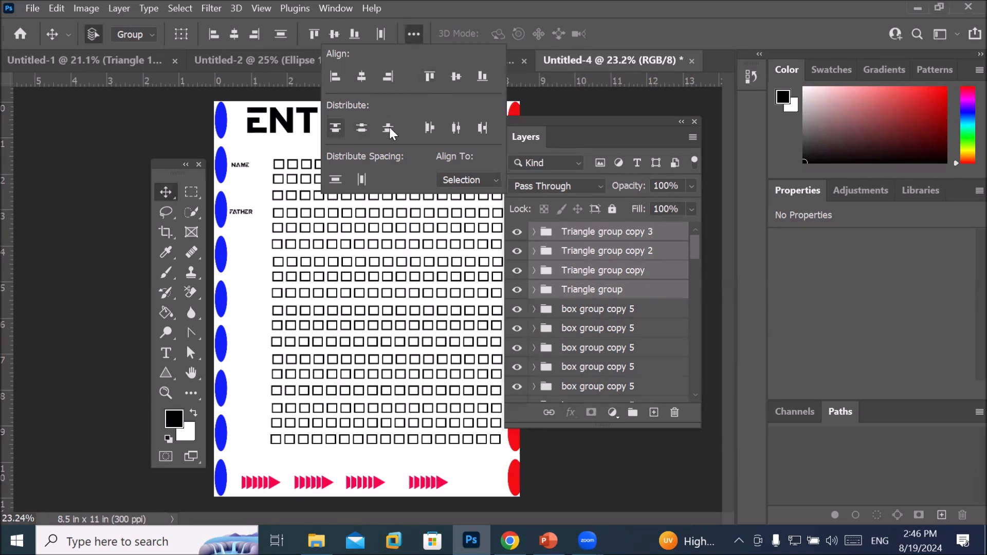
pyautogui.click(427, 125)
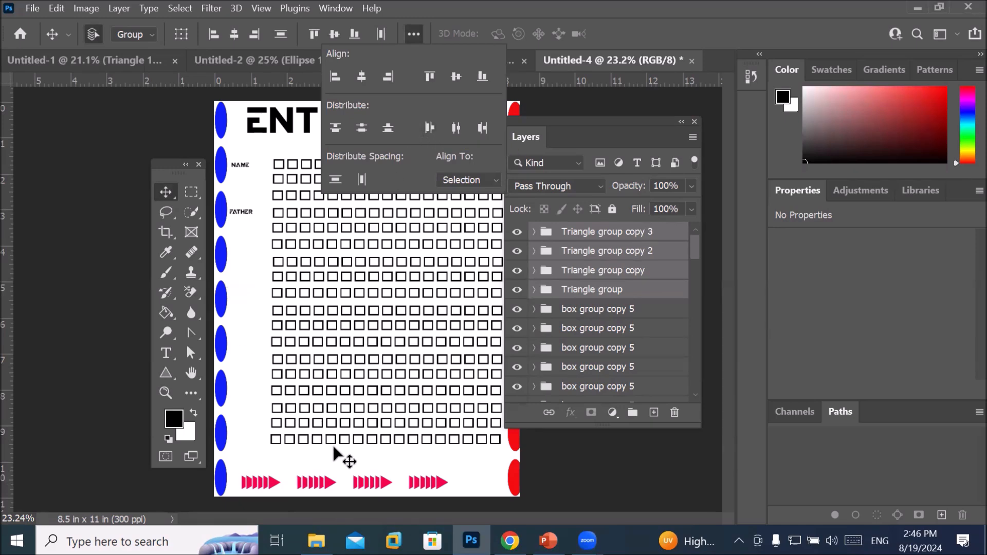
# Step: Duplicate the row of four arrow groups directly above the original row, below the letter boxes
pyautogui.scroll(-2, 326, 463)
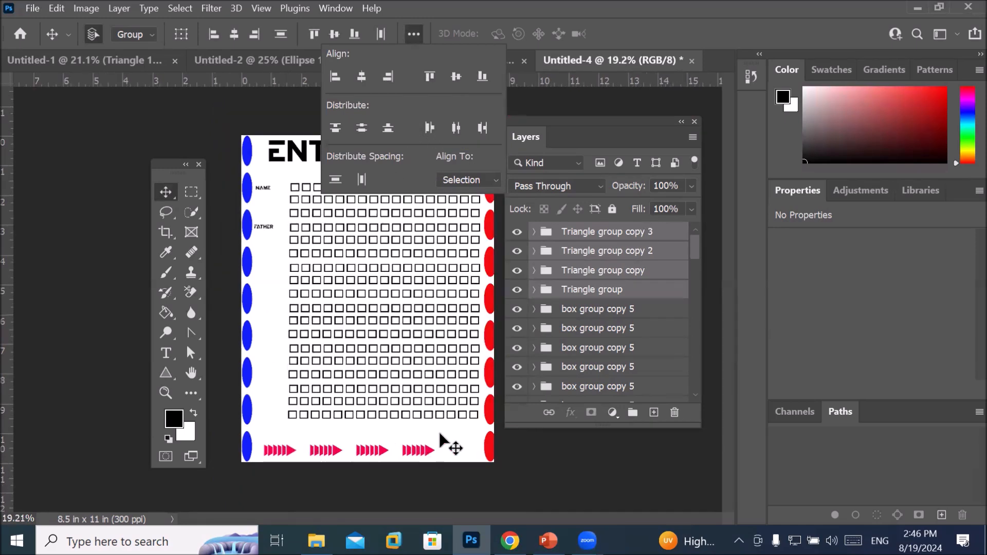
pyautogui.moveTo(439, 433); pyautogui.dragTo(262, 466)
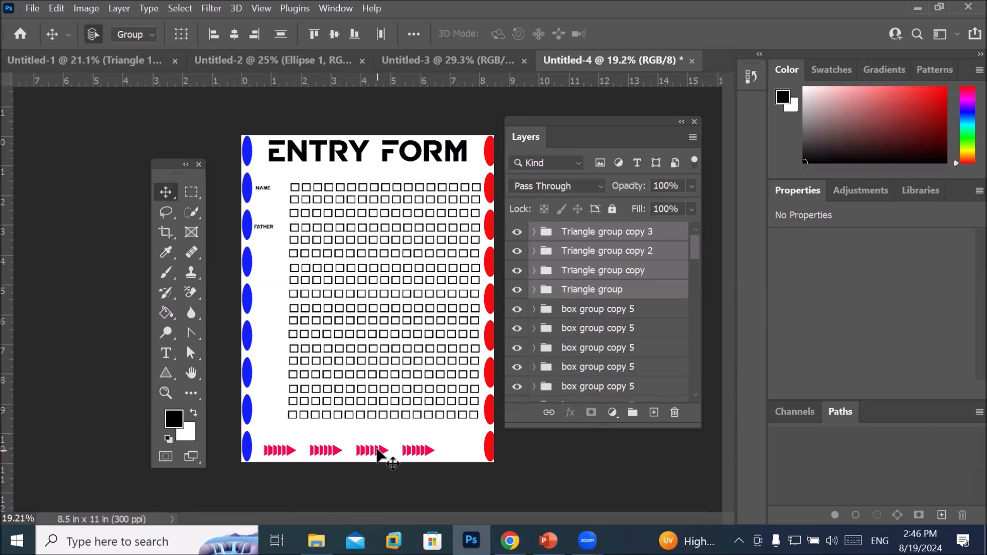
pyautogui.moveTo(378, 452)
pyautogui.mouseDown()
pyautogui.moveTo(381, 434)
pyautogui.moveTo(395, 452)
pyautogui.mouseUp()
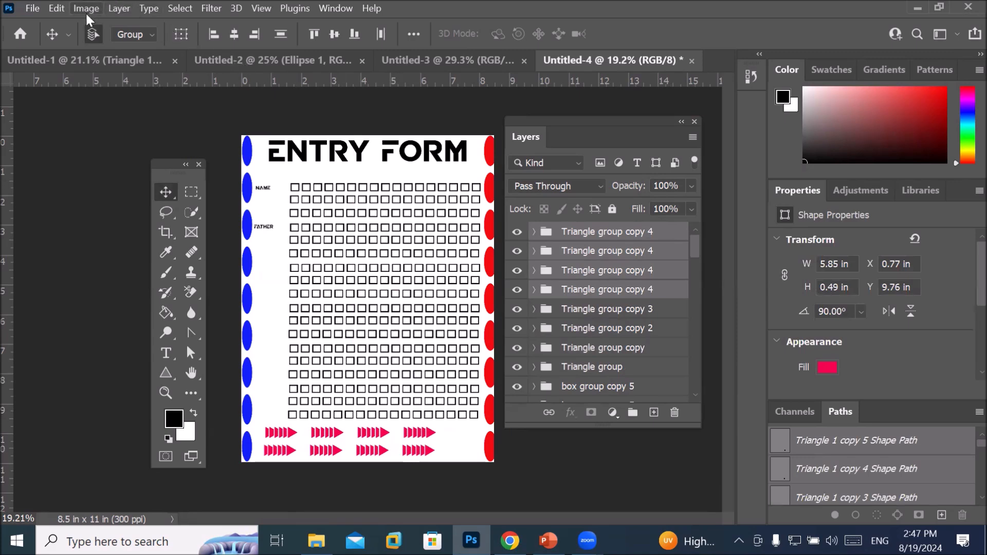
# Step: Flip the duplicated upper row of arrows horizontally
pyautogui.click(59, 9)
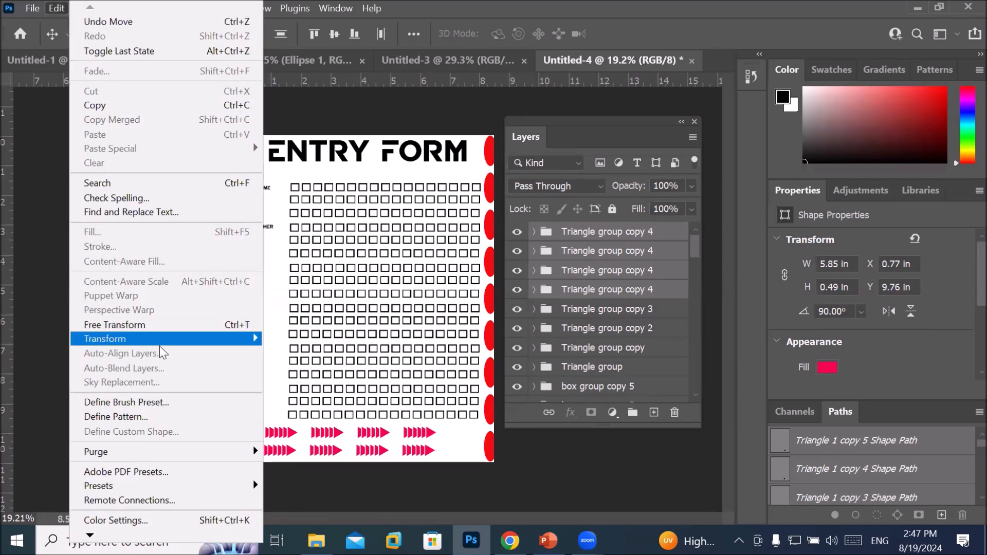
pyautogui.moveTo(159, 345)
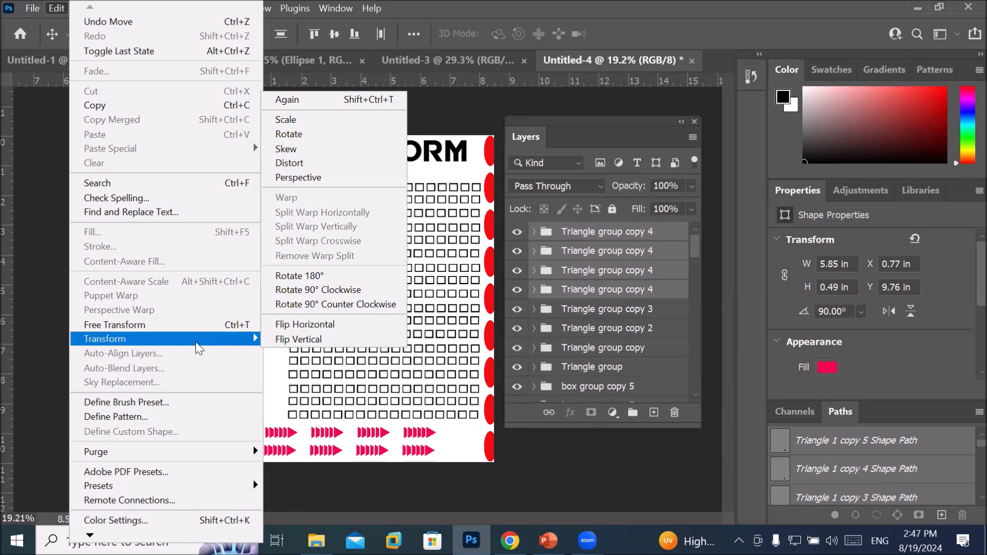
pyautogui.click(329, 325)
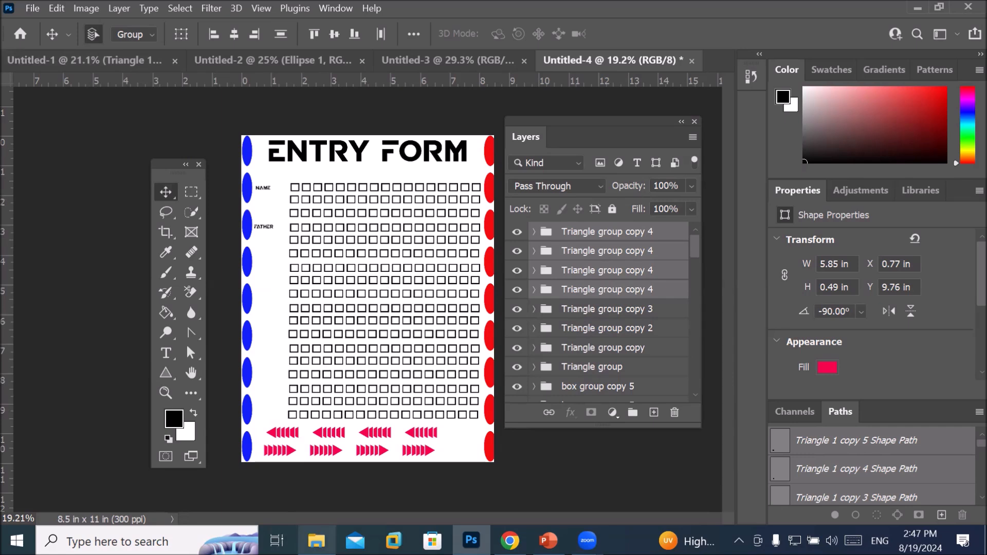
pyautogui.click(316, 540)
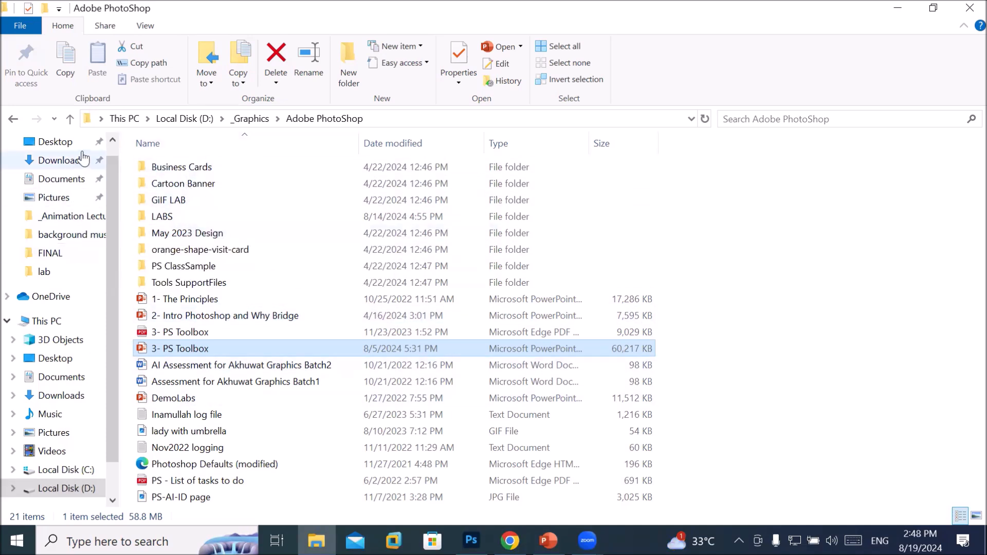
pyautogui.click(47, 321)
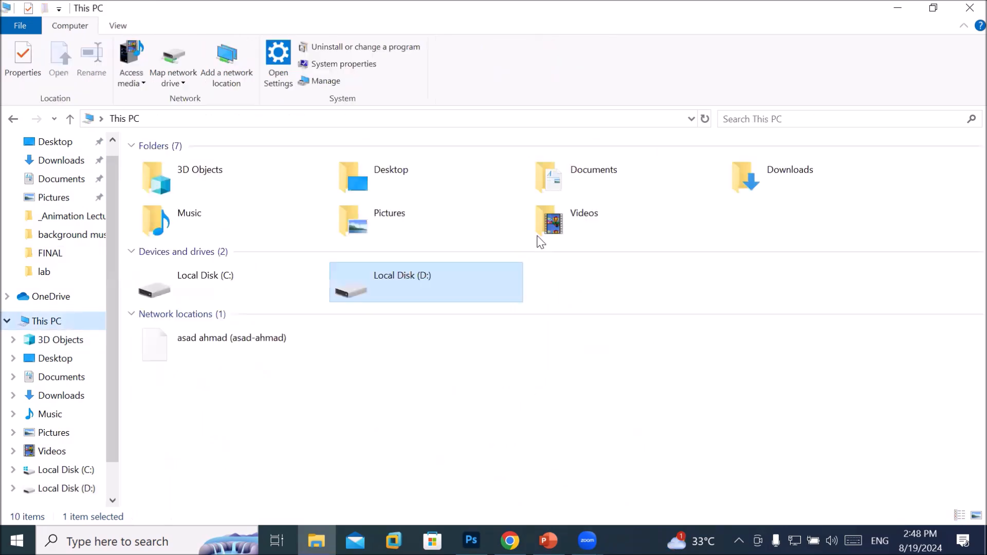
pyautogui.doubleClick(427, 284)
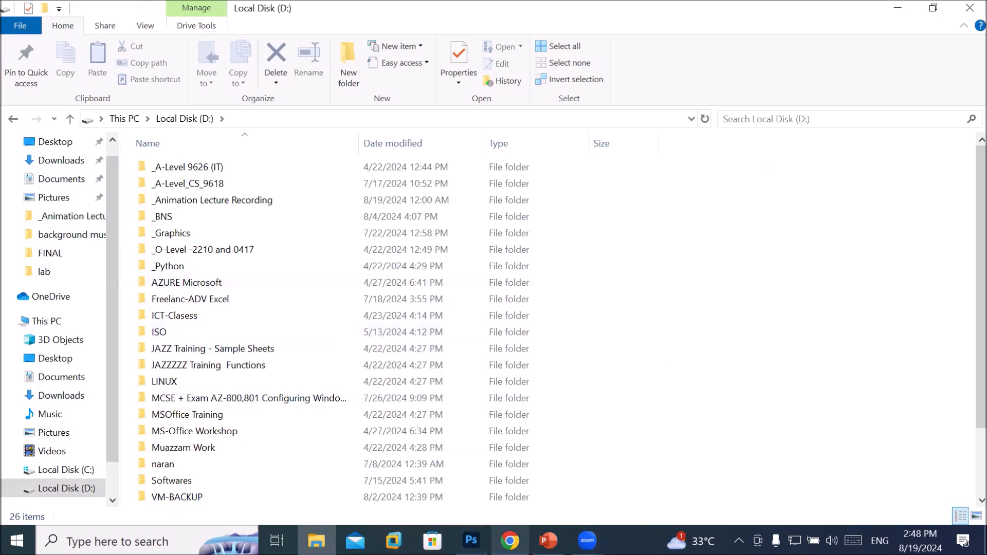
# Step: Switch to Chrome and open the pucit.edu.pk website
pyautogui.click(510, 540)
pyautogui.click(318, 45)
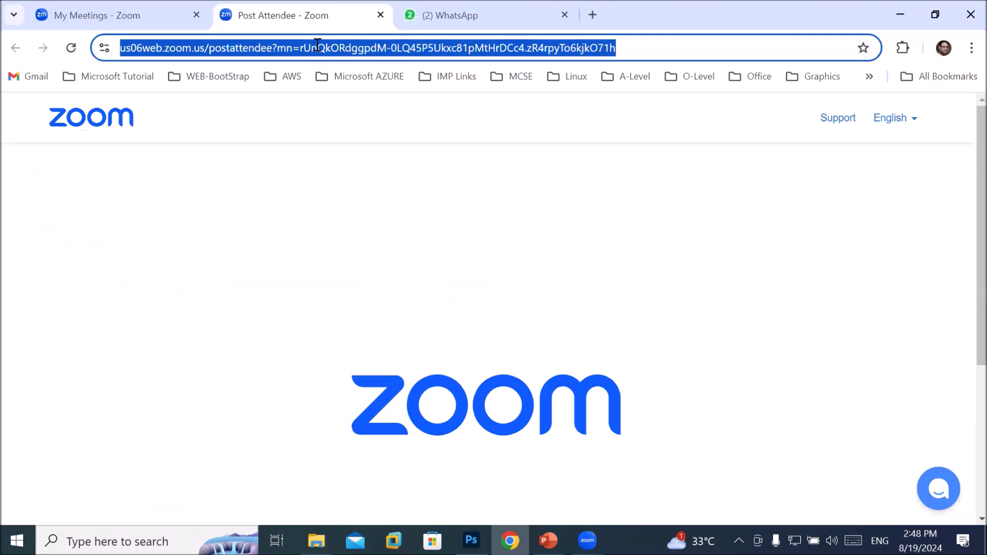
pyautogui.write('google.com')
pyautogui.press('Return')
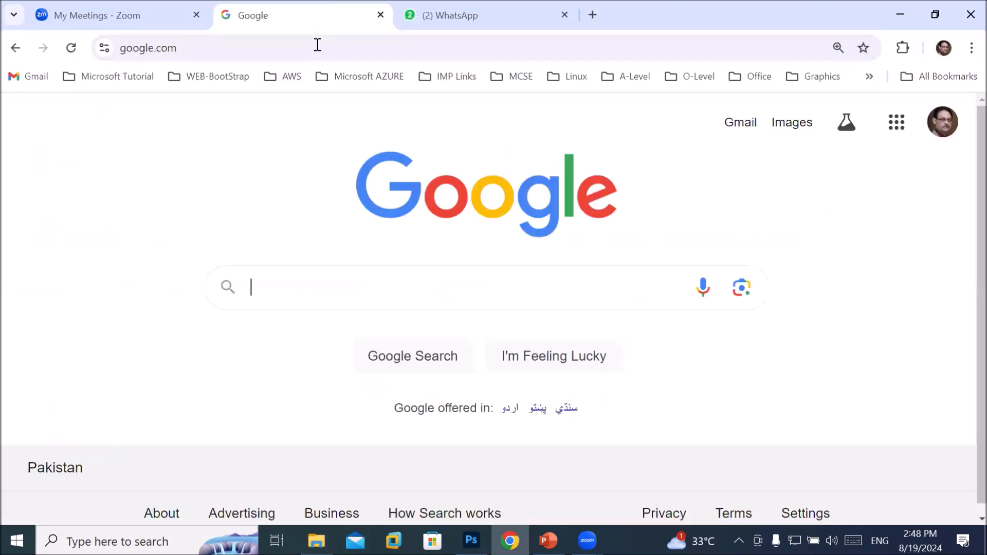
pyautogui.click(196, 49)
pyautogui.write('puci')
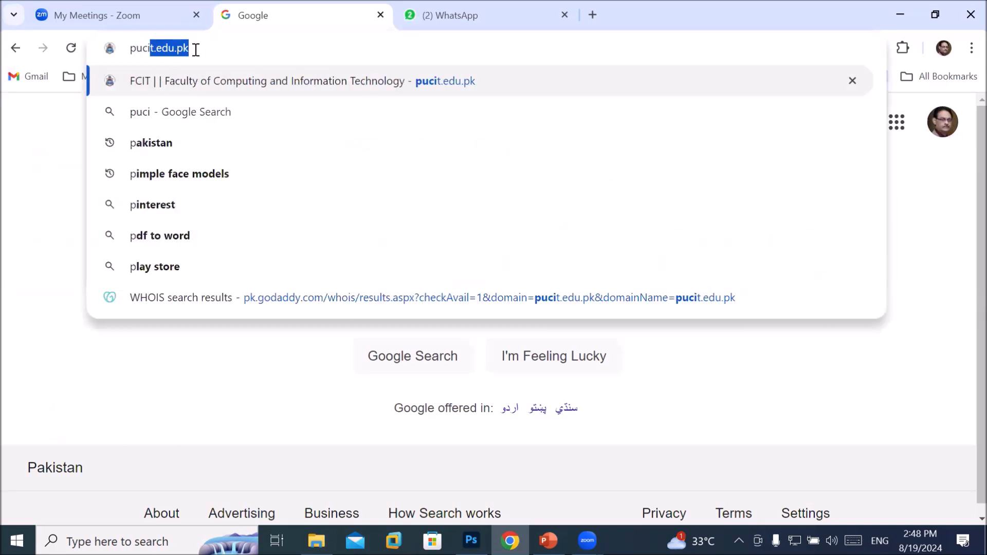
pyautogui.press('Return')
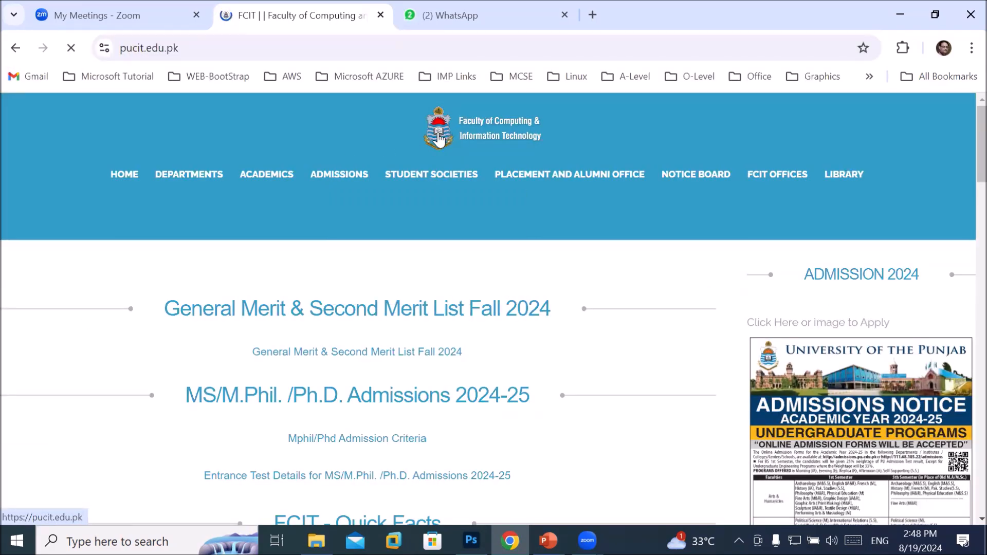
# Step: Copy the university crest image above the Department of Information Technology heading
pyautogui.moveTo(520, 269)
pyautogui.scroll(-5, 447, 250)
pyautogui.scroll(-15, 447, 250)
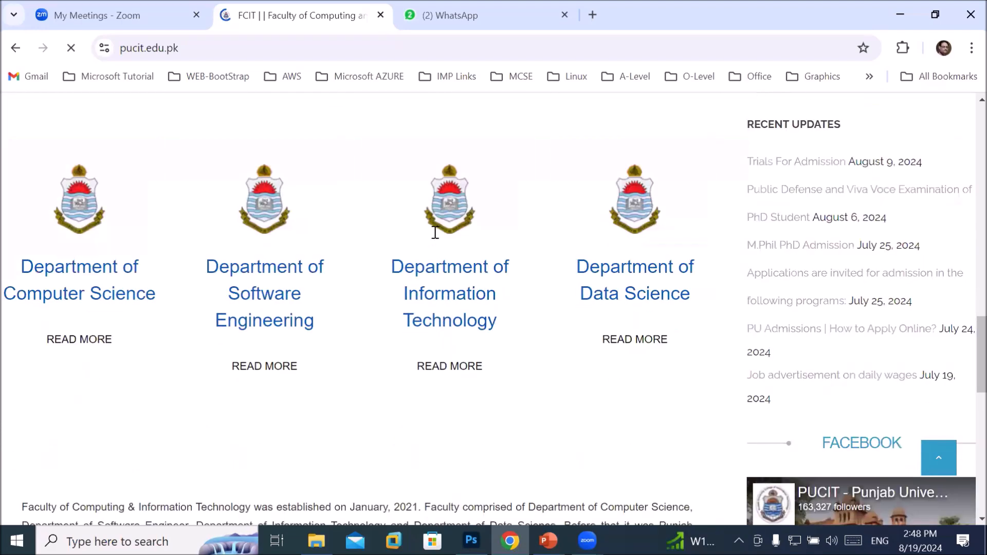
pyautogui.rightClick(444, 180)
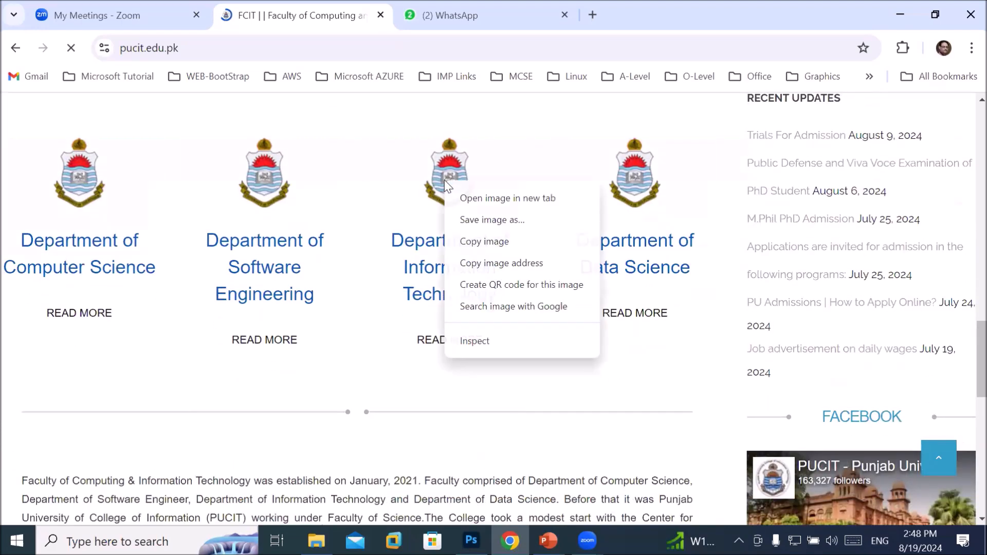
pyautogui.click(483, 242)
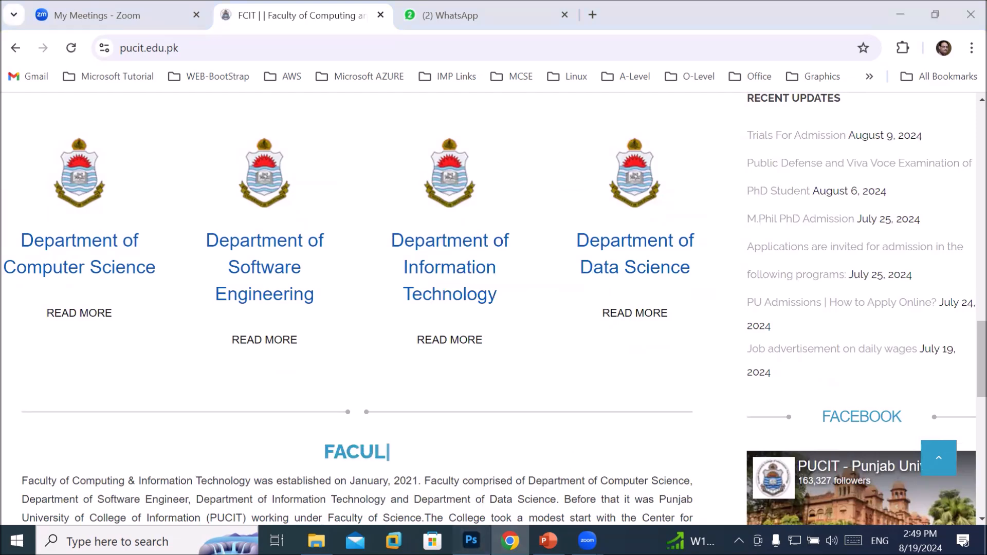
# Step: Switch back to Photoshop and paste the copied crest into the entry form document
pyautogui.hotkey('alt', 'Tab')
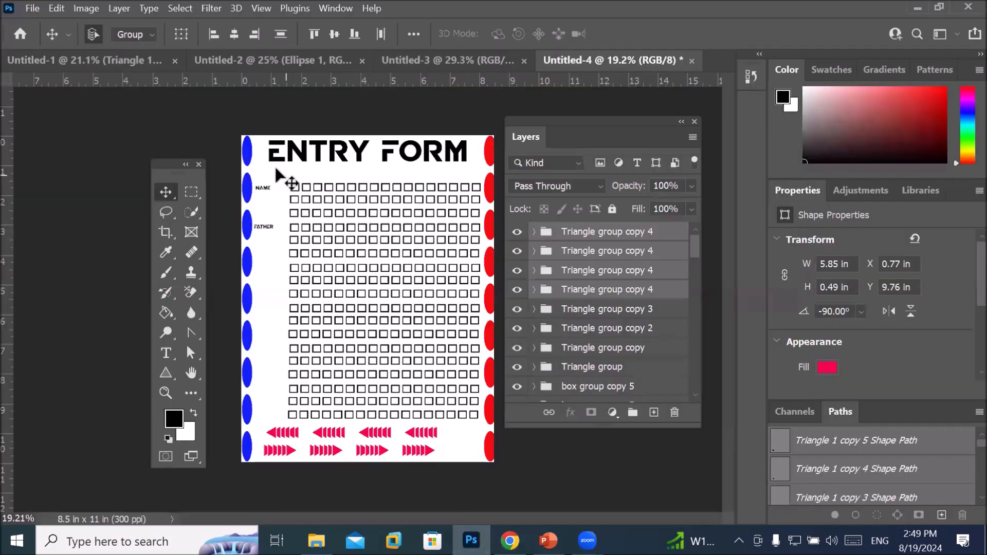
pyautogui.click(51, 8)
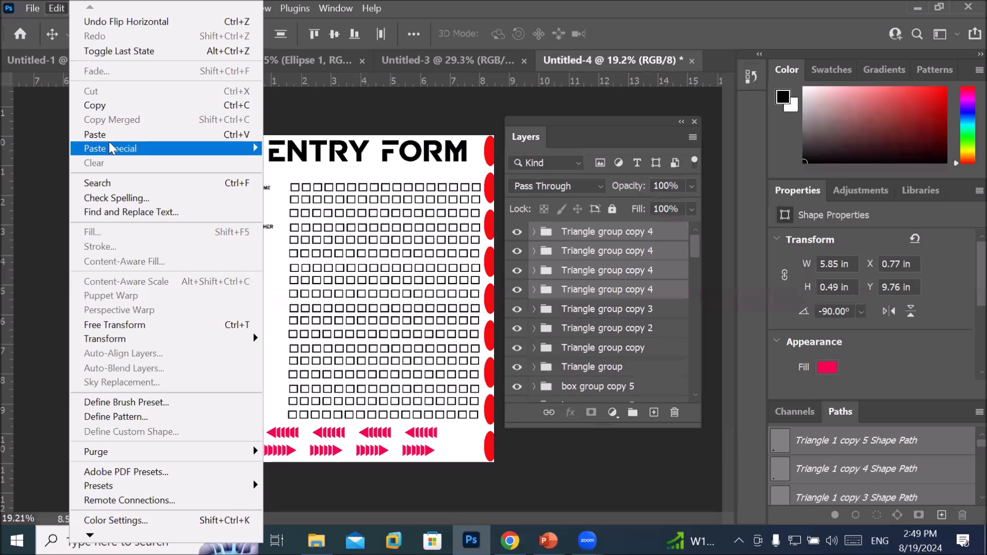
pyautogui.click(110, 134)
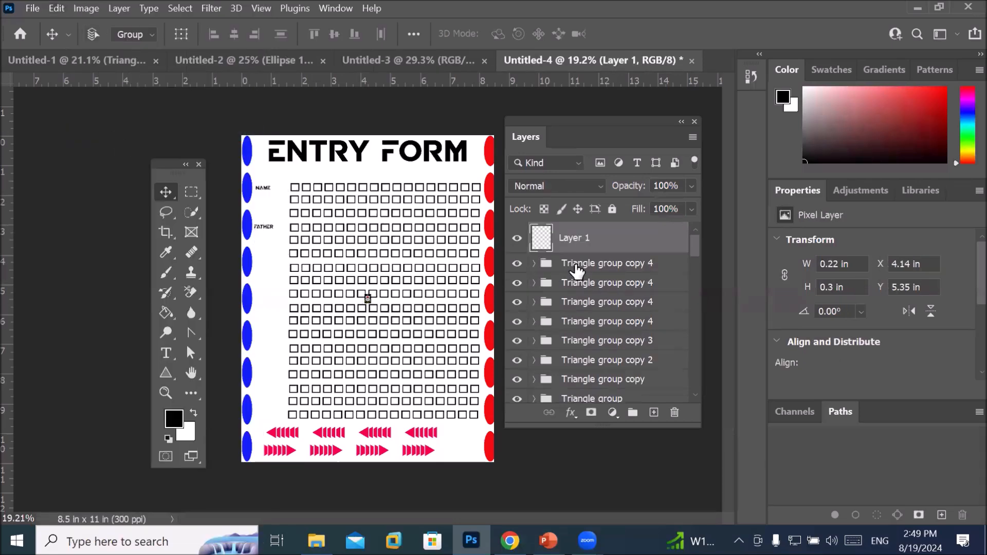
# Step: Enlarge the pasted crest to about 3.86 by 4.01 in and move it to the middle of the page
pyautogui.hotkey('ctrl', 't')
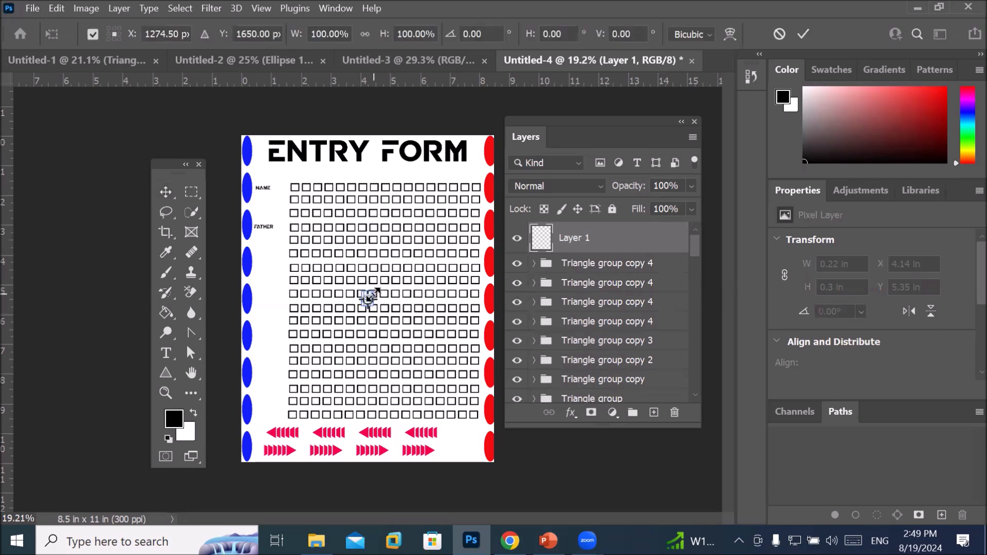
pyautogui.moveTo(370, 296); pyautogui.dragTo(485, 177)
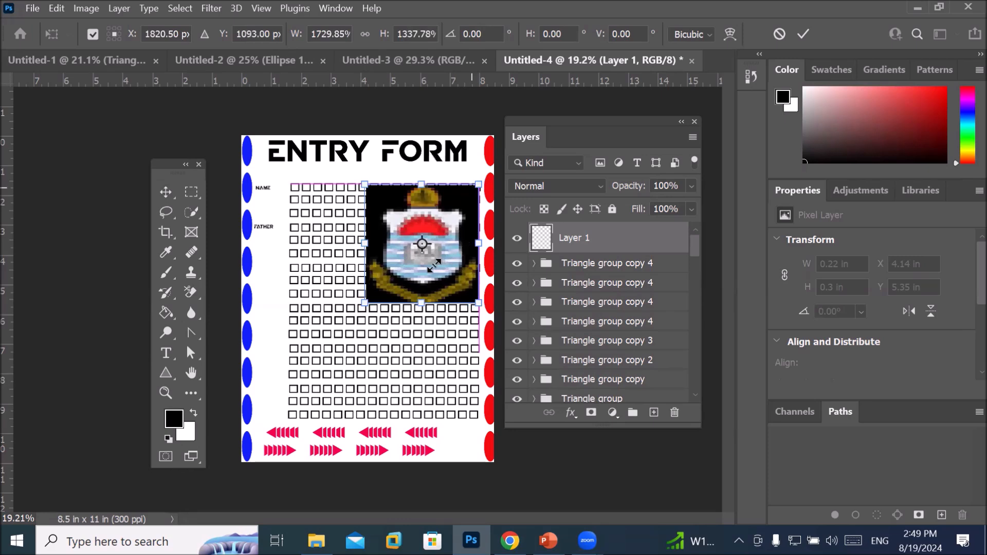
pyautogui.press('Return')
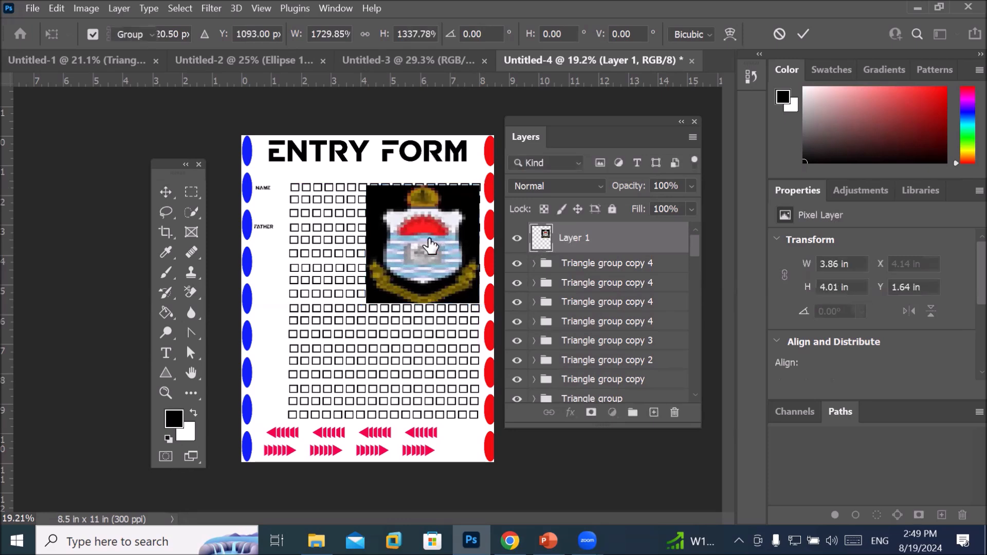
pyautogui.moveTo(422, 244); pyautogui.dragTo(384, 289)
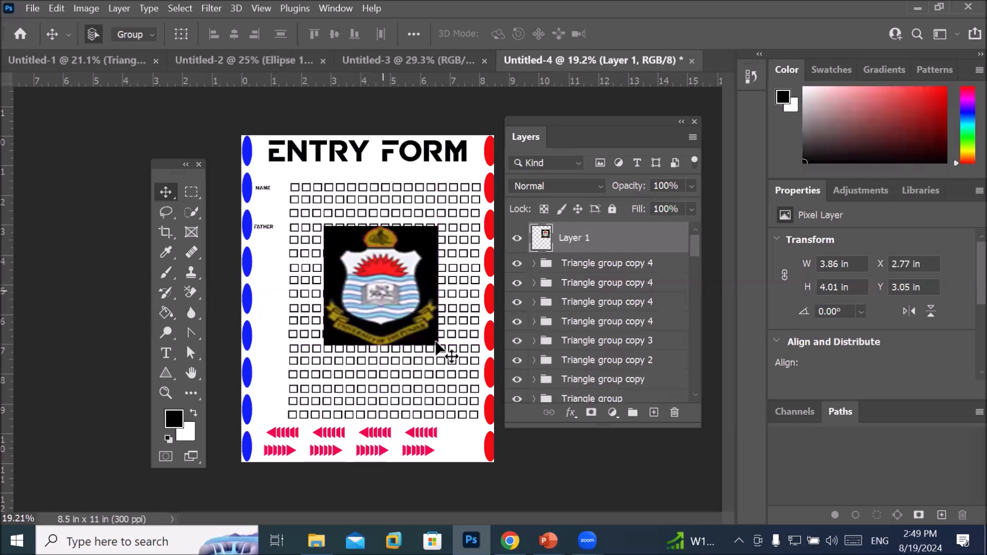
# Step: Send the crest image layer to the back so it sits behind the rows of letter boxes
pyautogui.scroll(3, 403, 303)
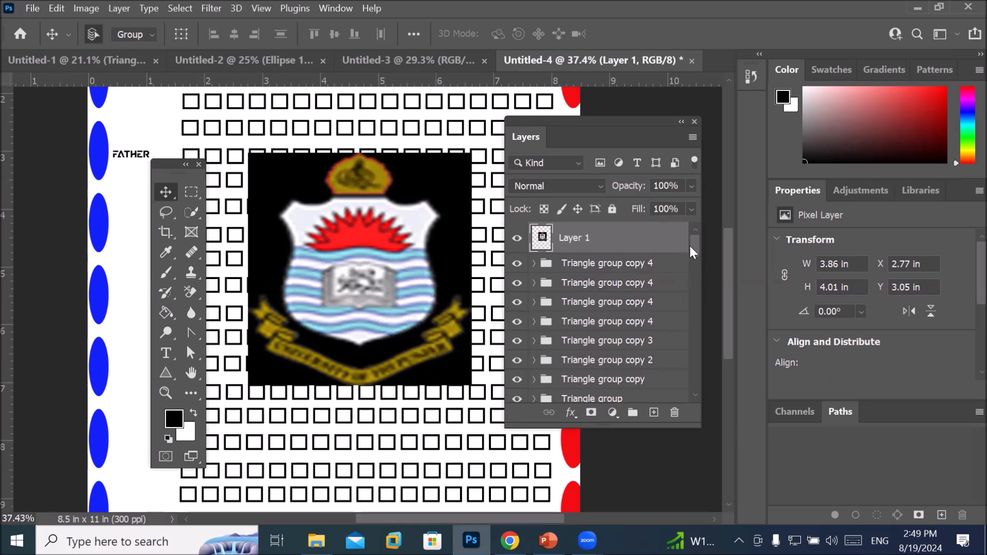
pyautogui.moveTo(584, 247); pyautogui.dragTo(634, 240)
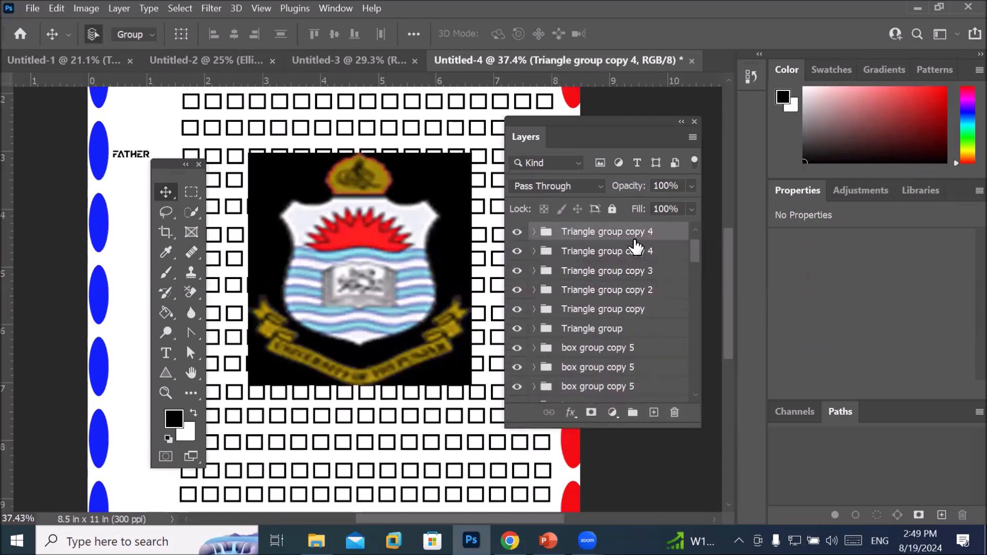
pyautogui.moveTo(696, 240); pyautogui.dragTo(696, 236)
pyautogui.scroll(1, 693, 228)
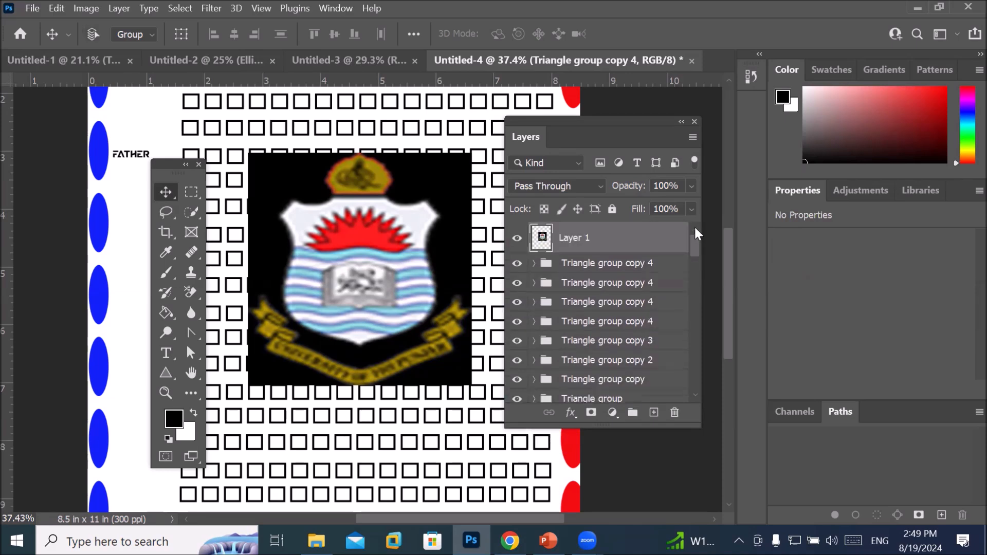
pyautogui.click(571, 238)
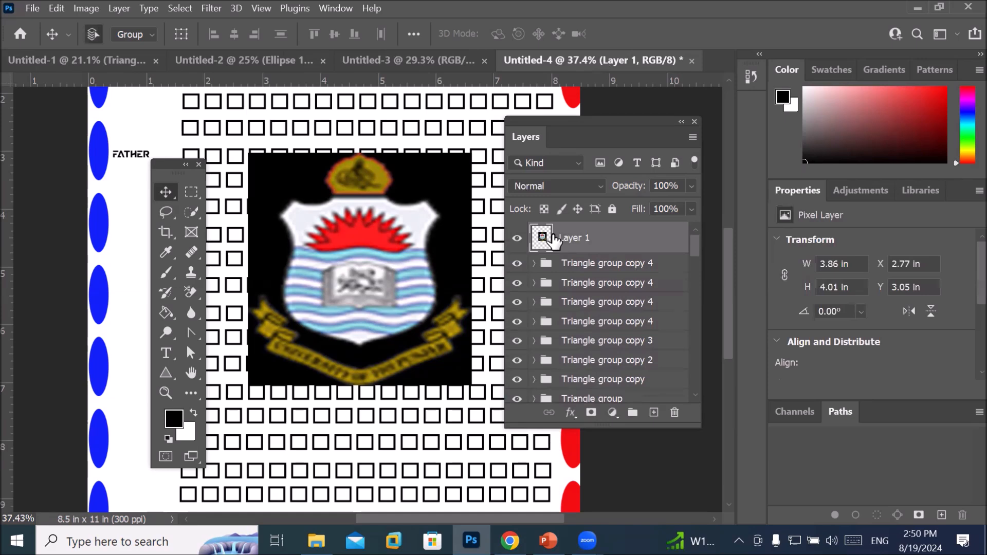
pyautogui.click(117, 9)
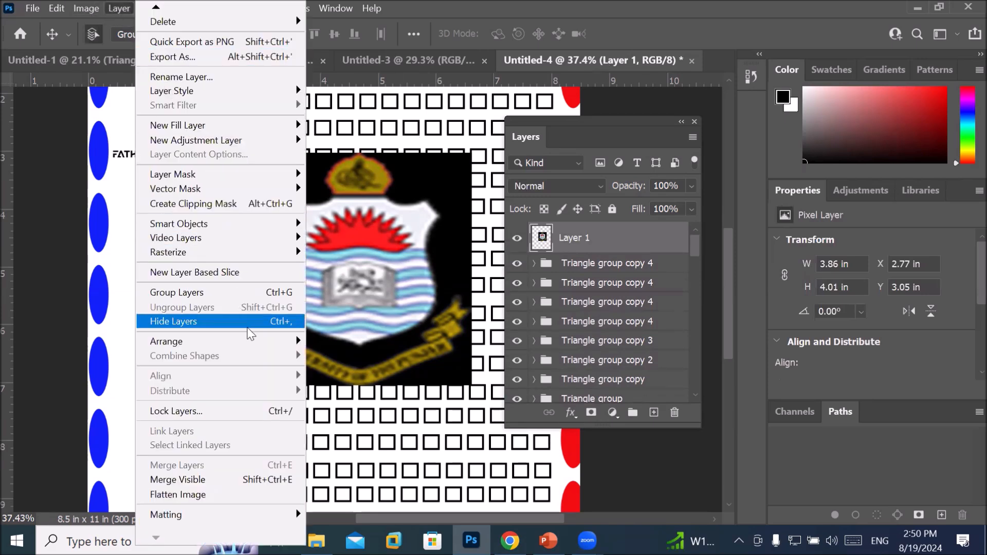
pyautogui.moveTo(262, 341)
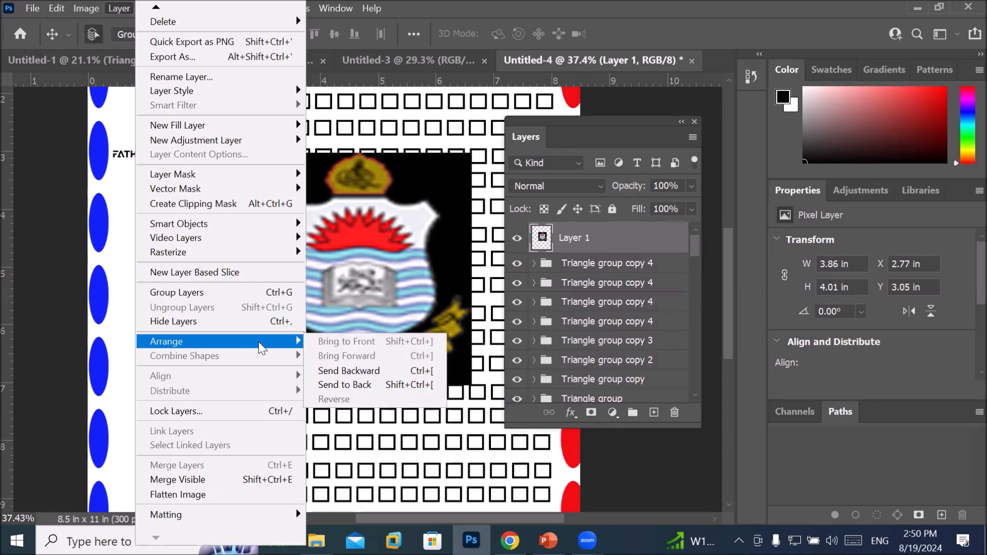
pyautogui.click(390, 386)
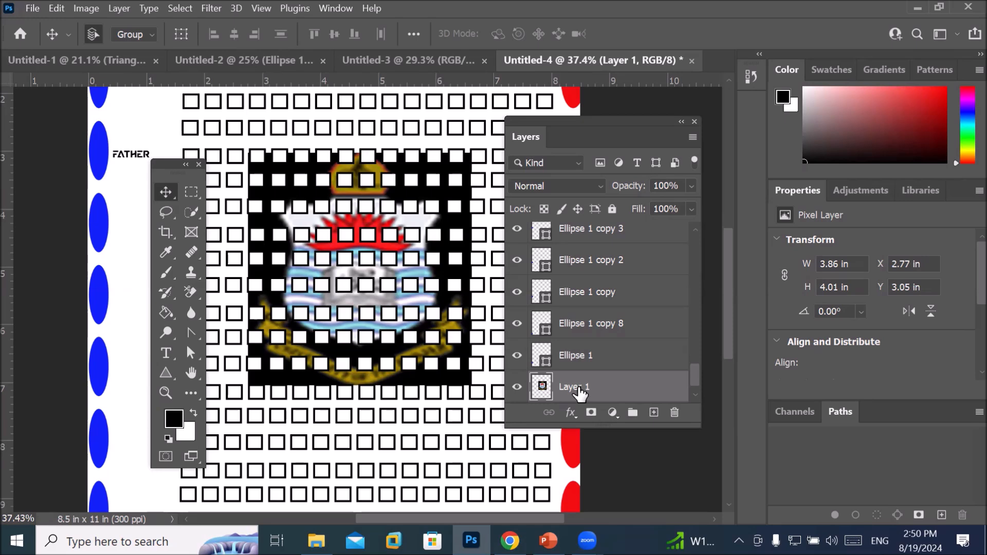
# Step: Lower the crest layer's opacity to 23% and check how it looks behind the letter boxes
pyautogui.click(691, 187)
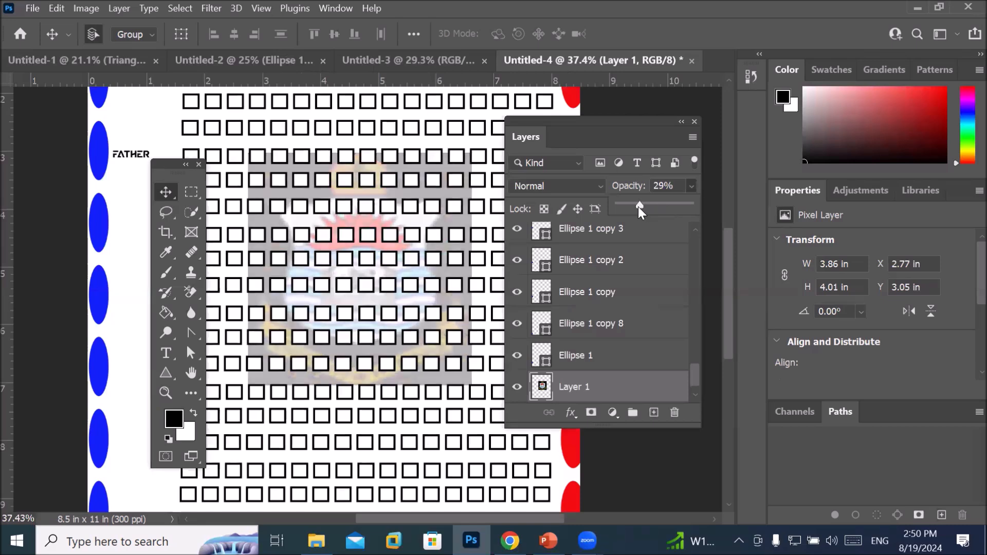
pyautogui.moveTo(639, 207)
pyautogui.mouseDown()
pyautogui.moveTo(623, 207)
pyautogui.moveTo(634, 206)
pyautogui.mouseUp()
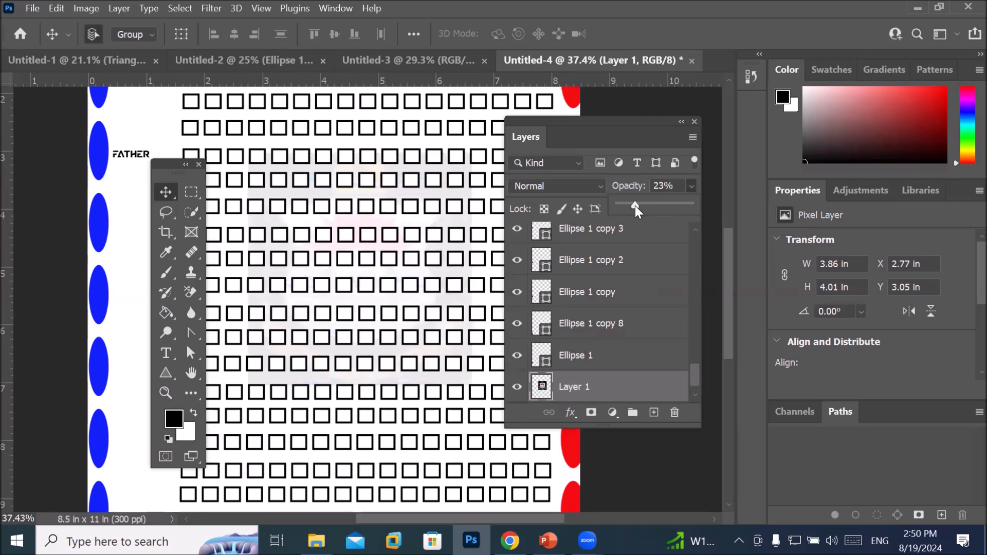
pyautogui.click(585, 386)
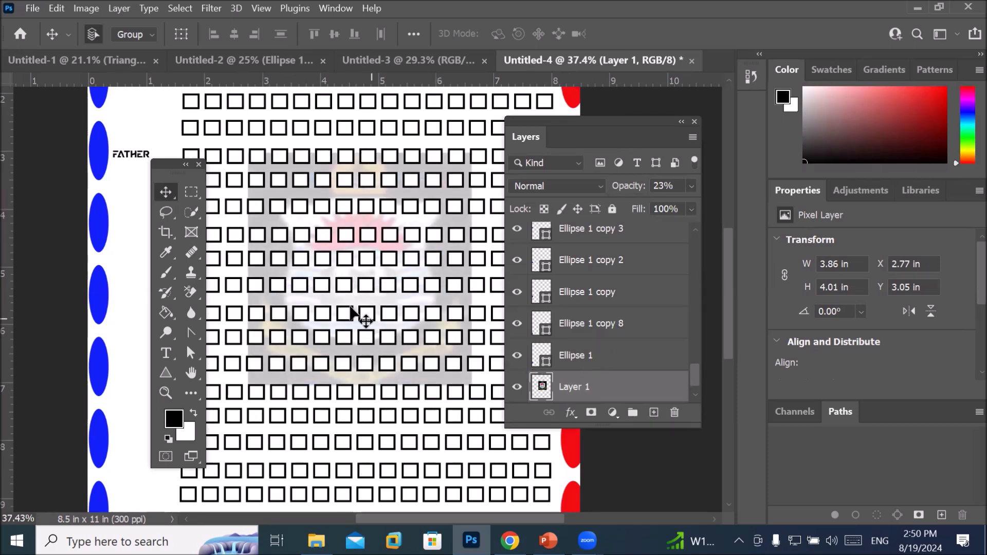
pyautogui.scroll(2, 348, 304)
pyautogui.scroll(2, 347, 303)
pyautogui.scroll(-4, 347, 308)
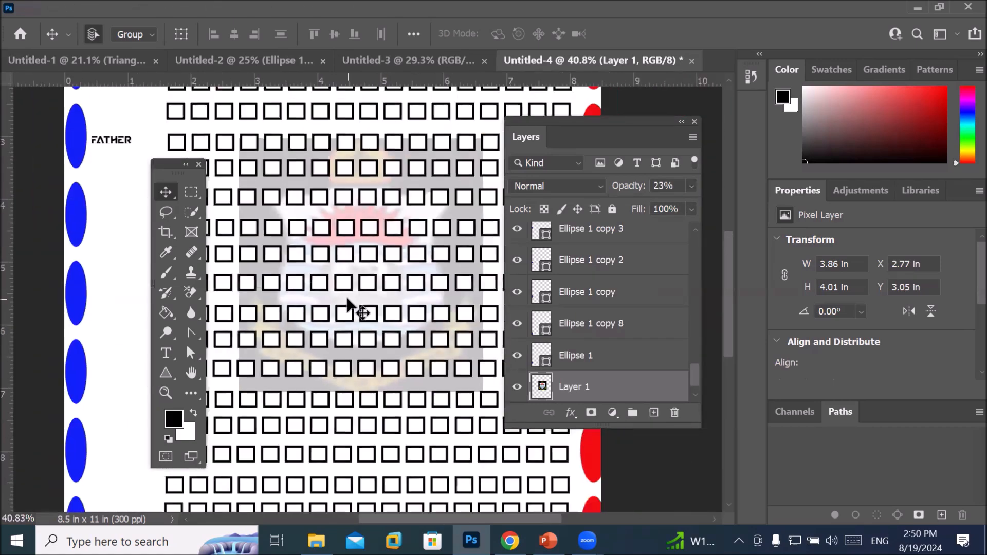
pyautogui.scroll(5, 441, 180)
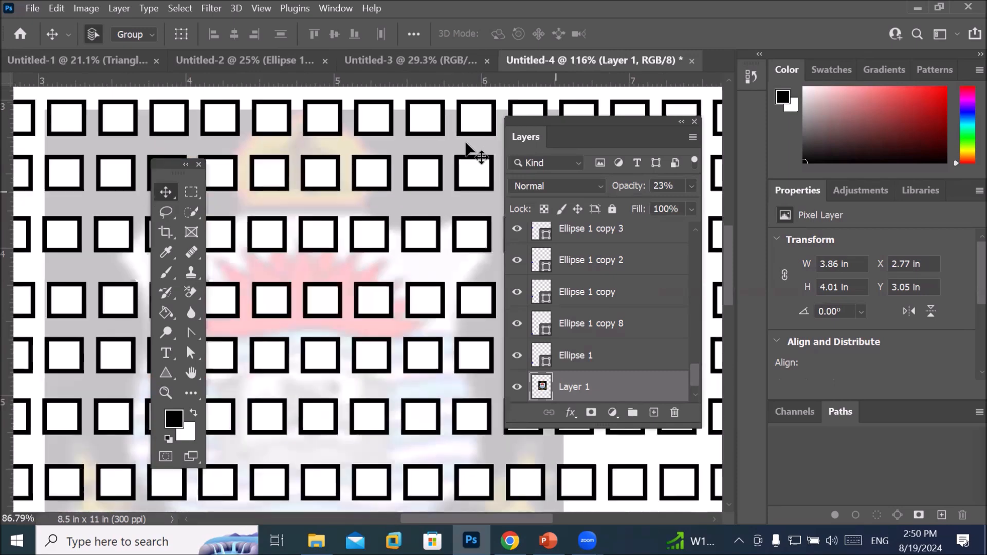
pyautogui.scroll(-3, 463, 144)
pyautogui.scroll(-1, 462, 144)
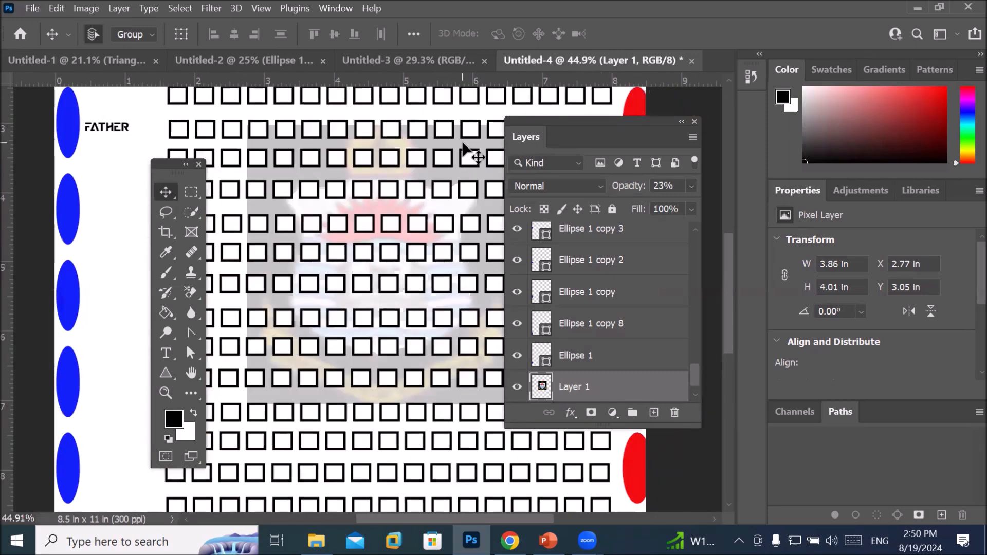
pyautogui.scroll(-4, 466, 174)
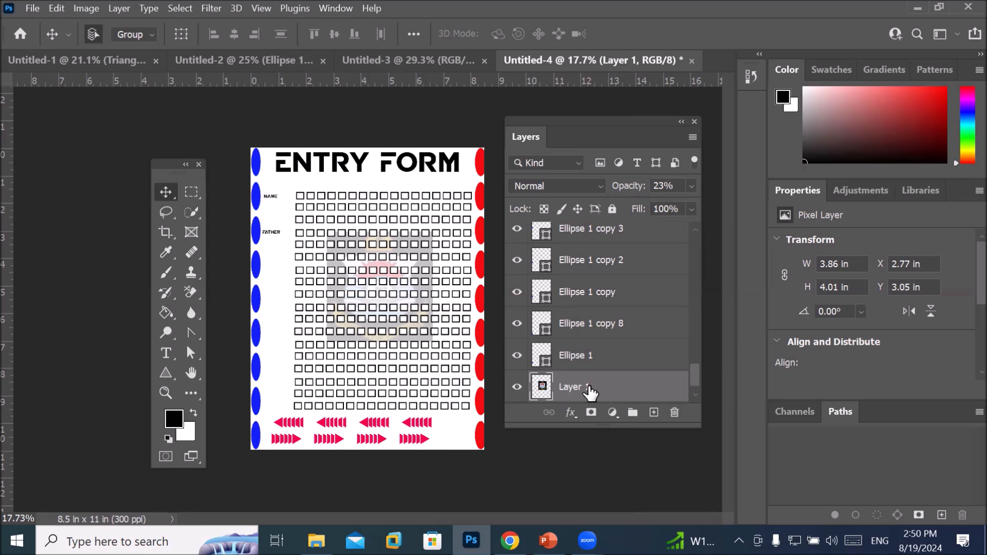
# Step: Raise the crest layer's opacity to 100%, reduce it to 40%, and select the Ellipse 1 layer just above it
pyautogui.click(692, 186)
pyautogui.moveTo(633, 205); pyautogui.dragTo(696, 204)
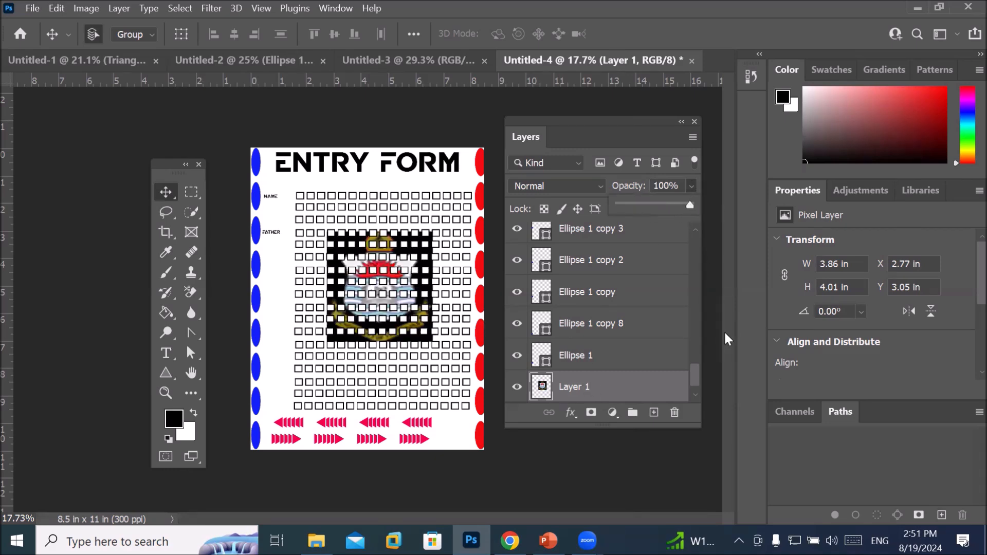
pyautogui.scroll(1, 374, 297)
pyautogui.scroll(13, 406, 250)
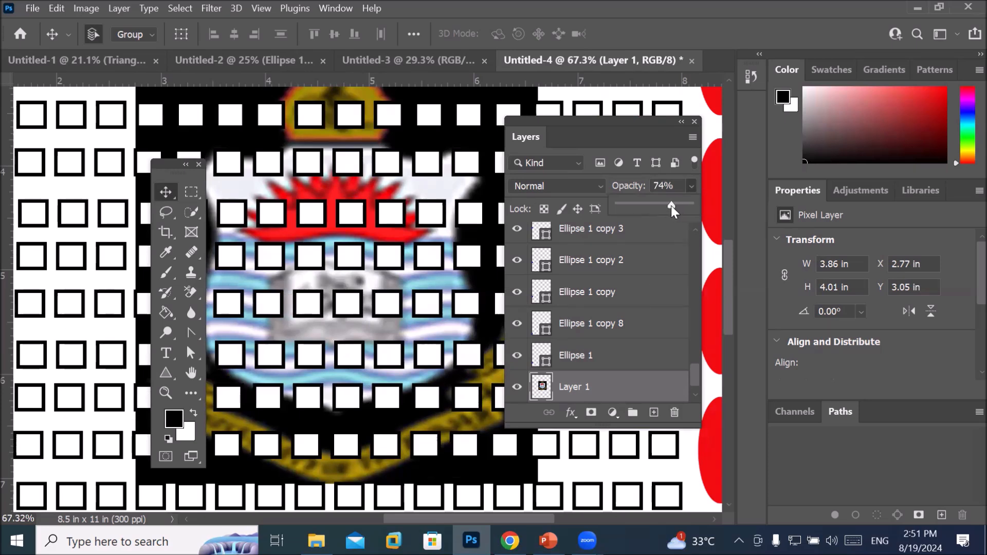
pyautogui.moveTo(671, 205); pyautogui.dragTo(654, 205)
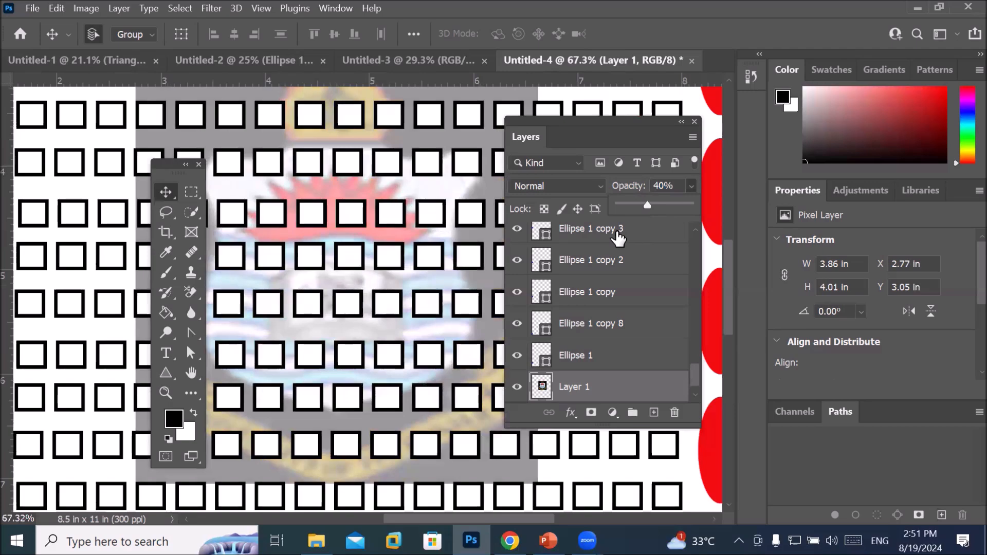
pyautogui.click(569, 363)
pyautogui.scroll(-5, 386, 303)
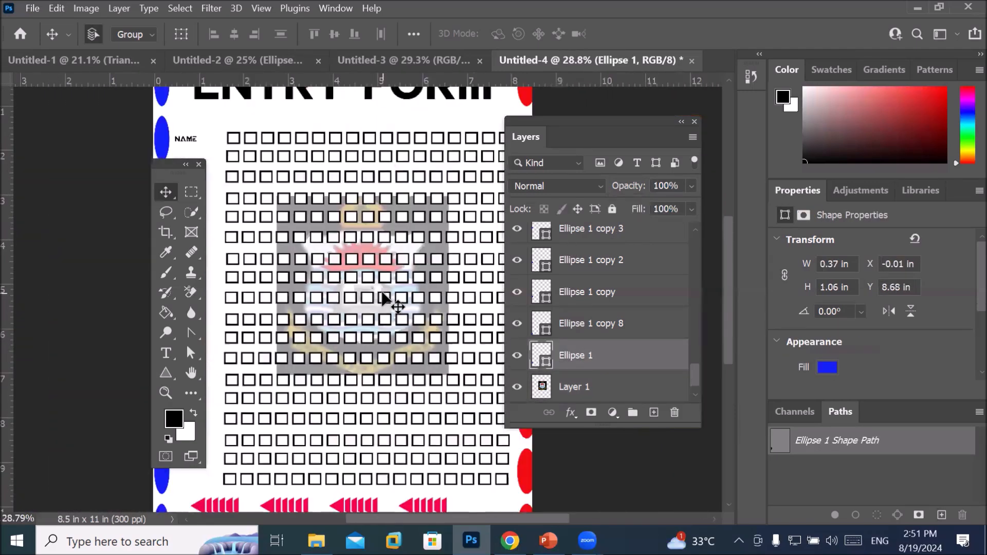
pyautogui.scroll(6, 464, 292)
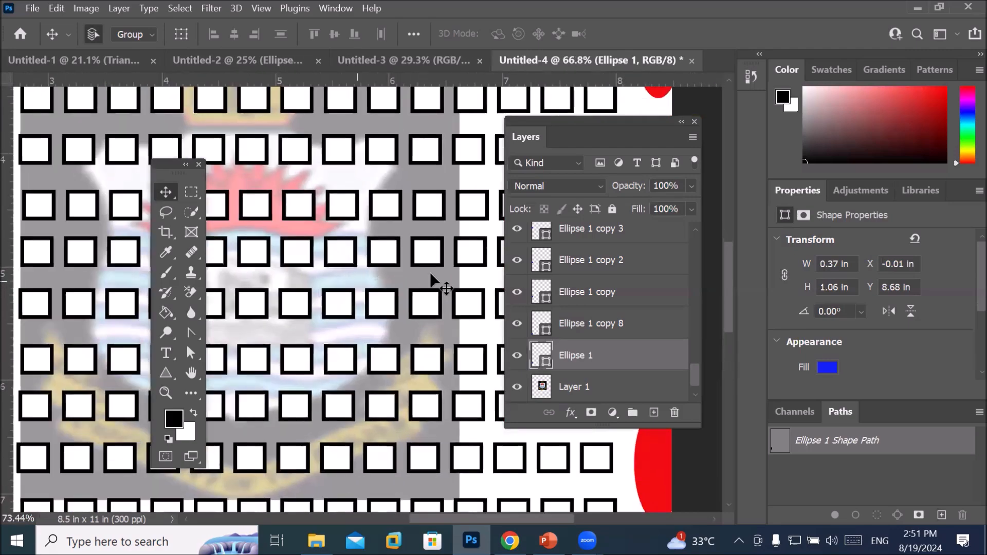
pyautogui.scroll(-4, 402, 283)
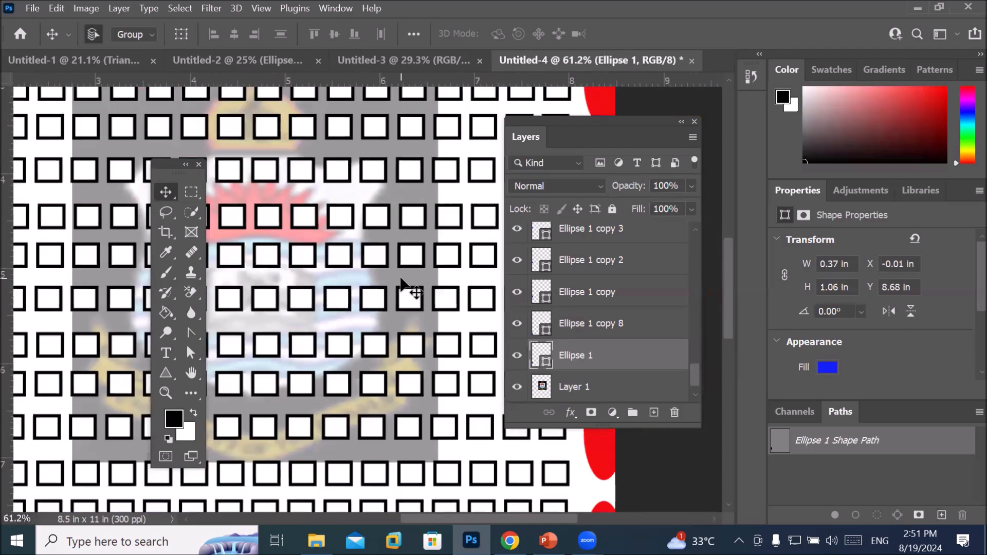
pyautogui.scroll(-2, 401, 283)
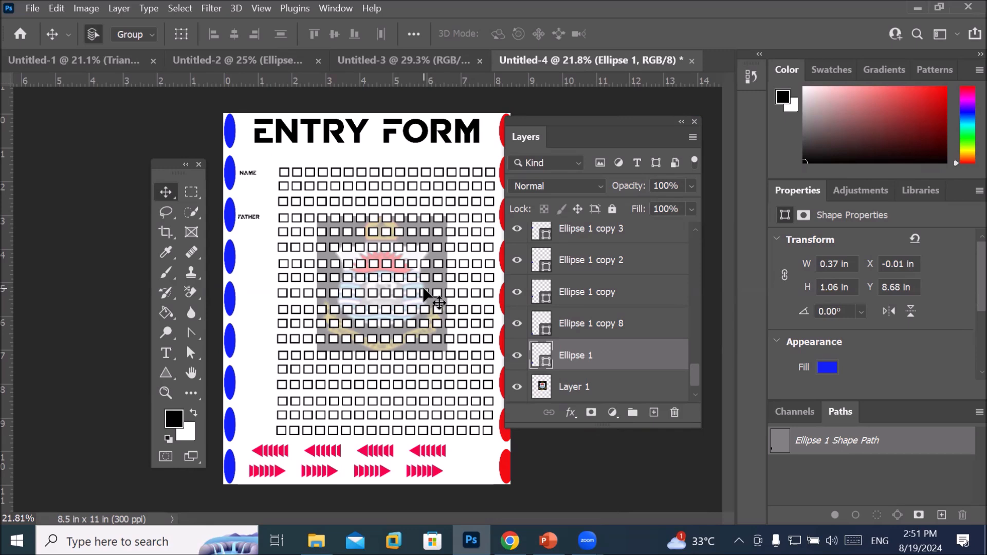
# Step: Examine the Ellipse tool's path arrangement, alignment and operation options, plus the variants of the path selection and pen tools
pyautogui.click(163, 373)
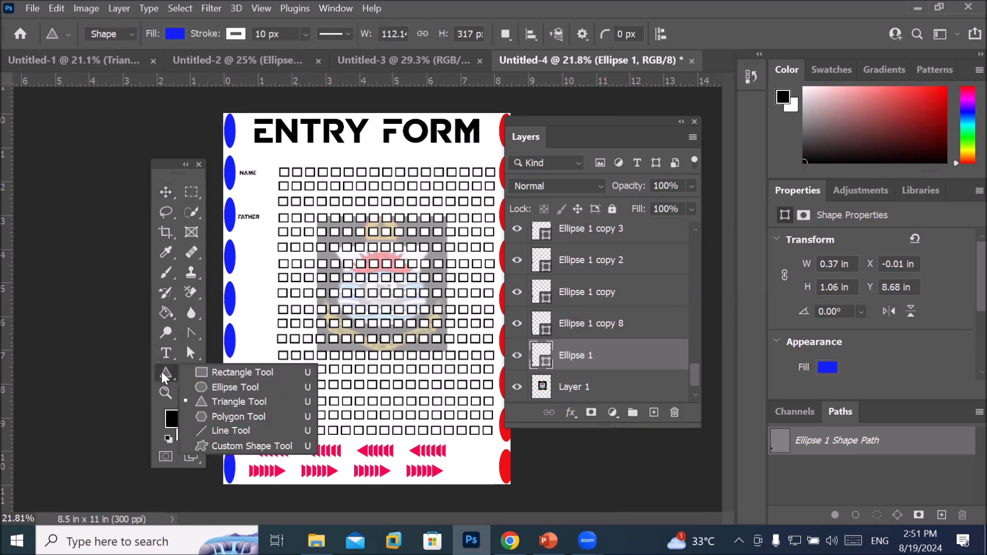
pyautogui.click(233, 392)
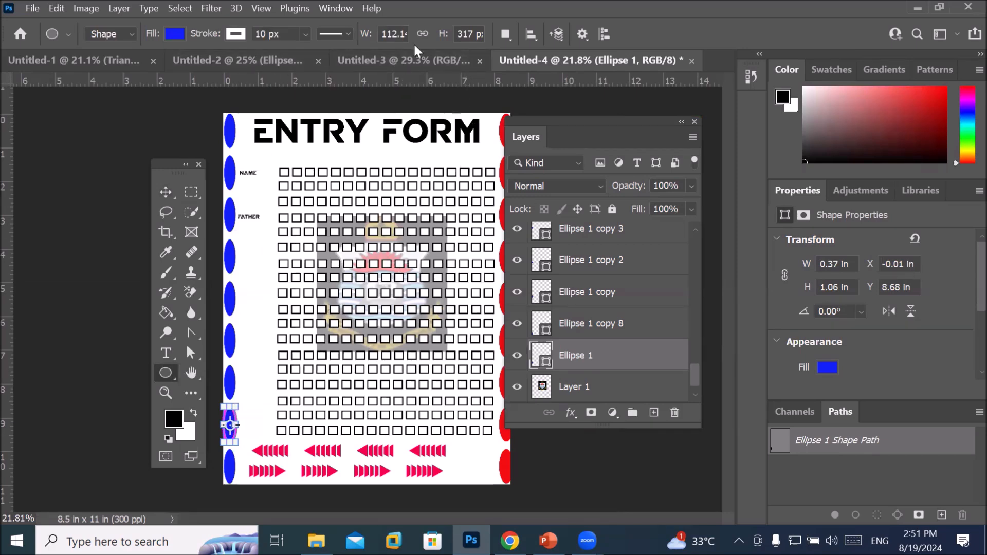
pyautogui.click(555, 35)
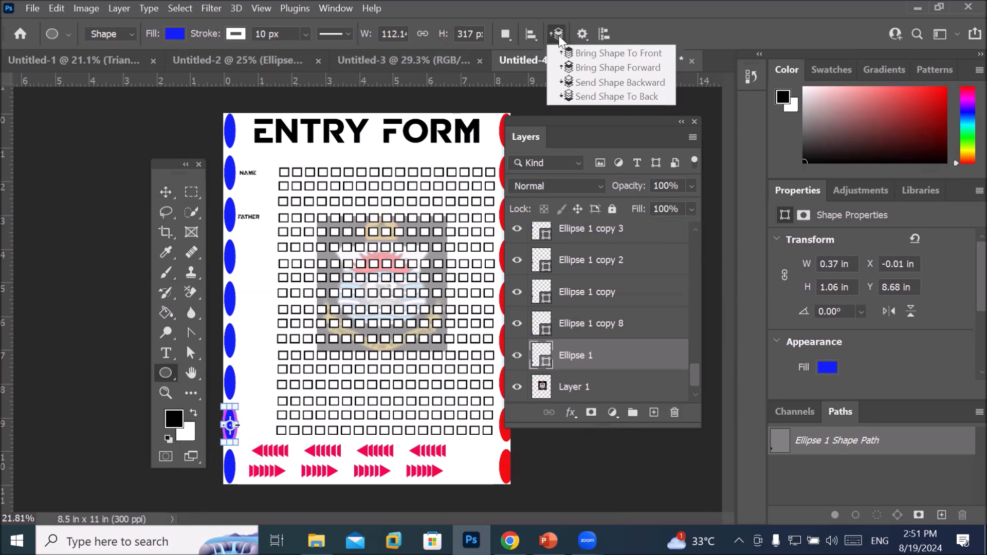
pyautogui.click(557, 35)
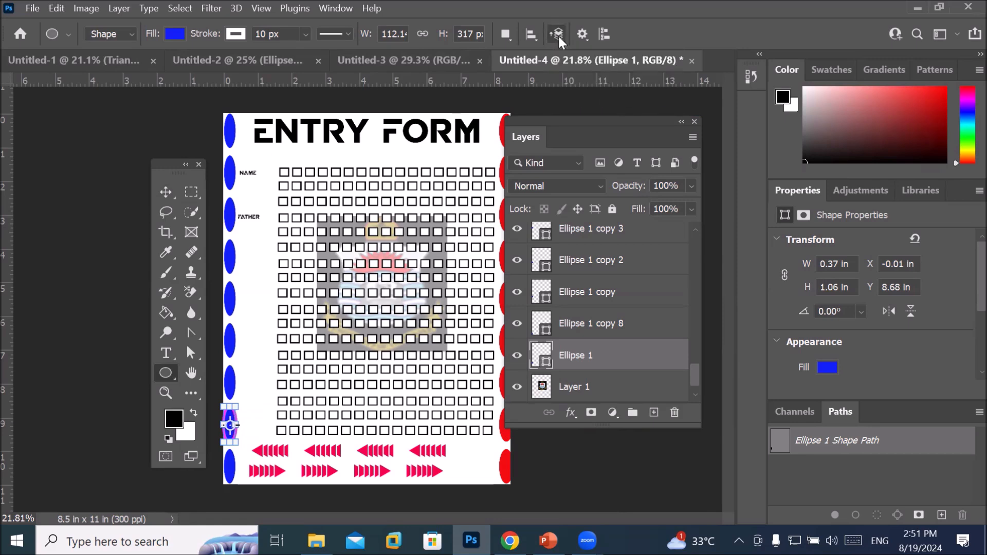
pyautogui.click(530, 35)
pyautogui.click(530, 35)
pyautogui.click(506, 36)
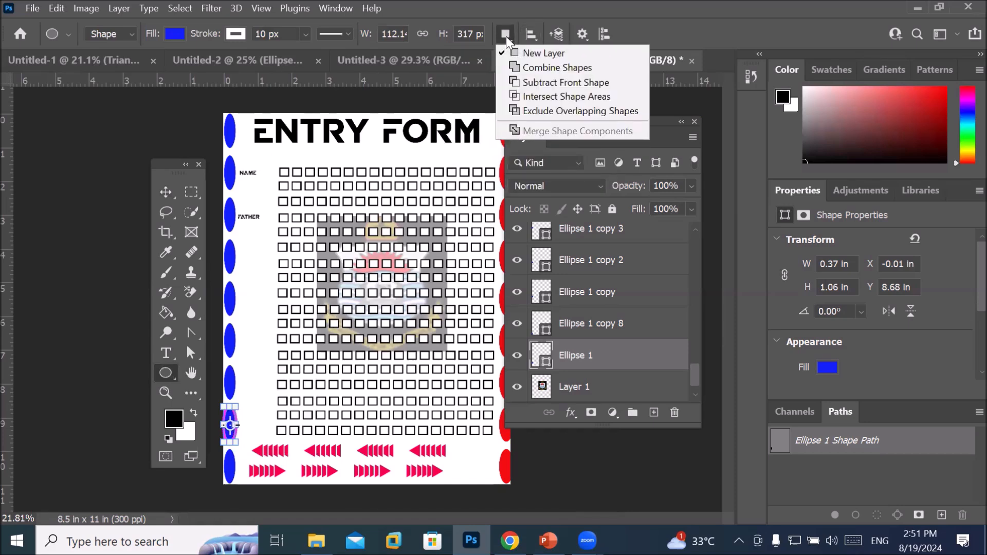
pyautogui.click(505, 35)
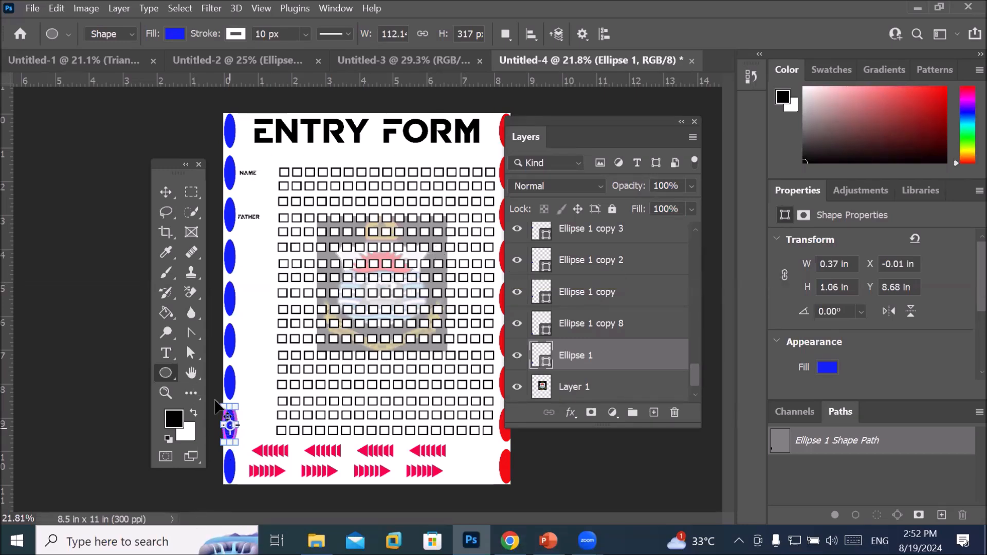
pyautogui.click(191, 353)
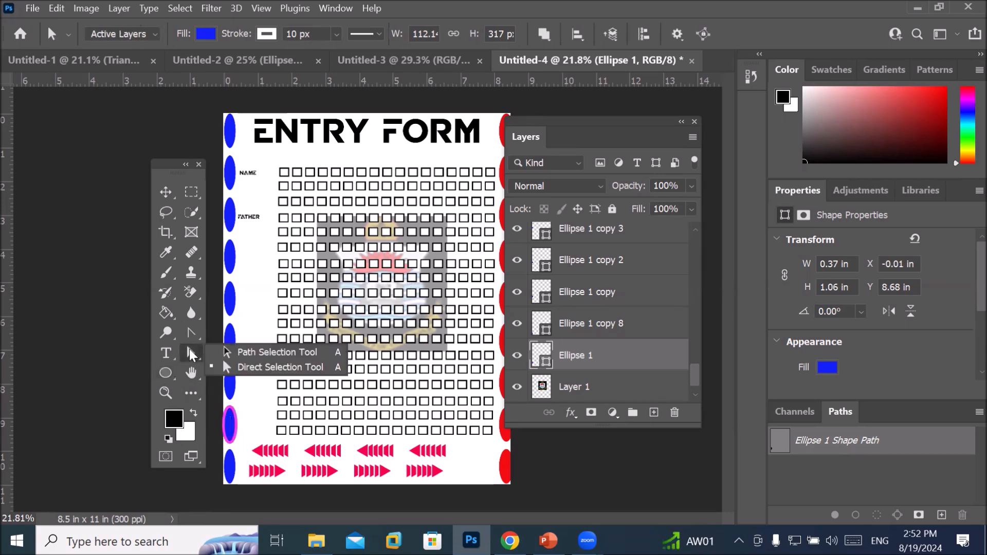
pyautogui.click(264, 369)
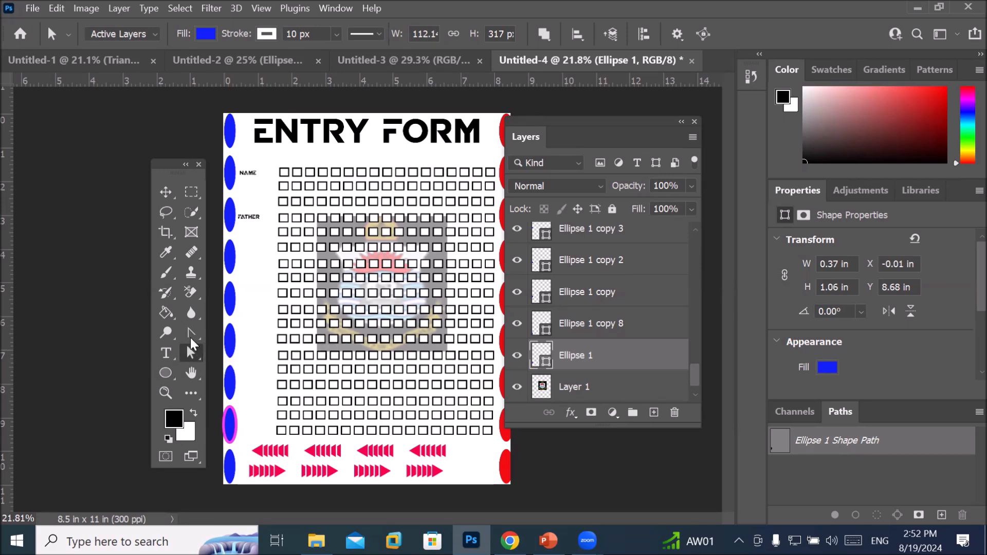
pyautogui.click(188, 335)
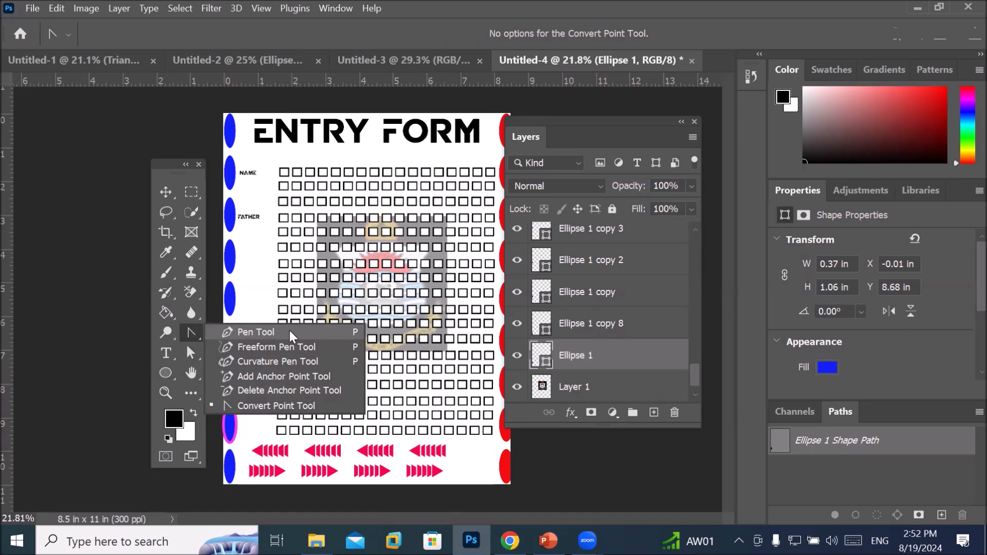
pyautogui.click(170, 373)
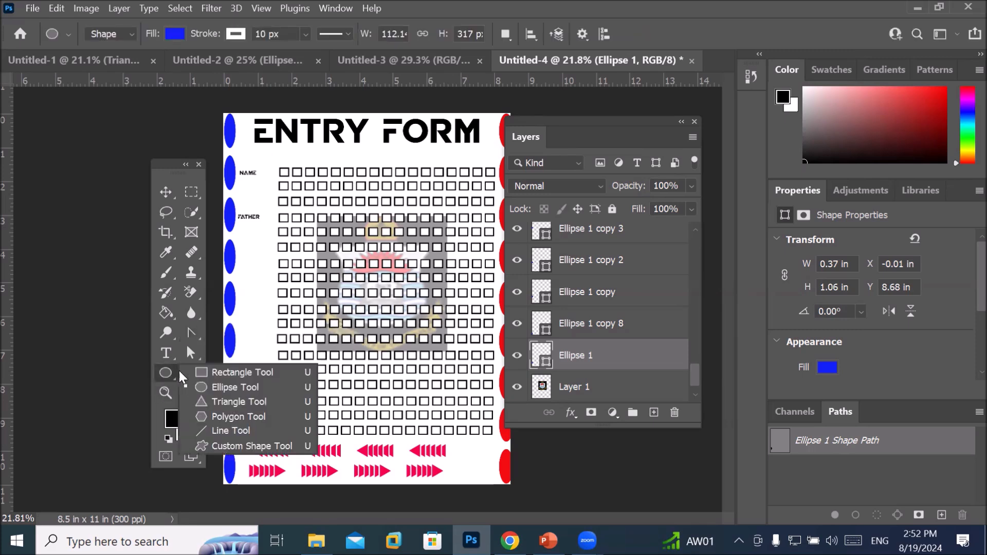
pyautogui.click(222, 110)
pyautogui.moveTo(224, 111); pyautogui.dragTo(269, 145)
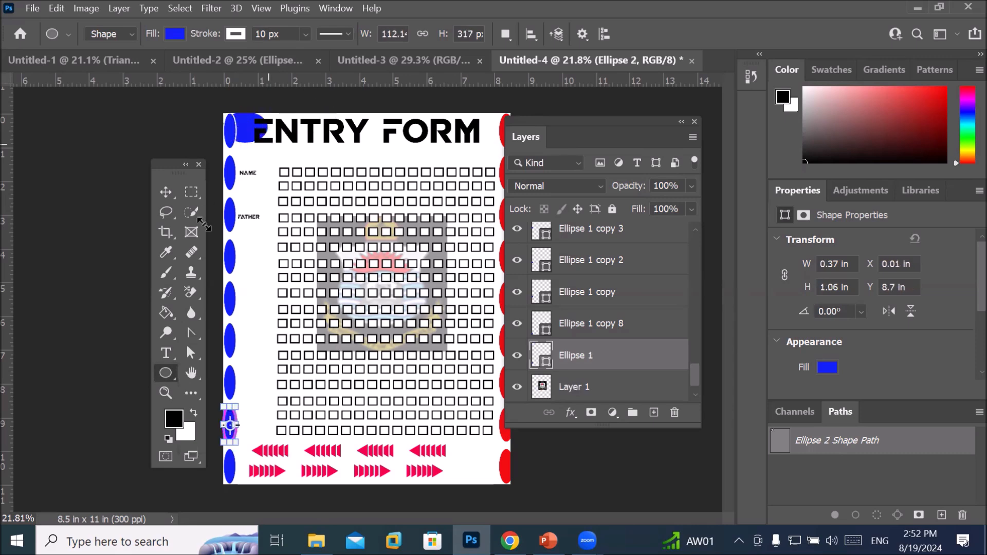
pyautogui.hotkey('ctrl', '-')
pyautogui.hotkey('ctrl', 'z')
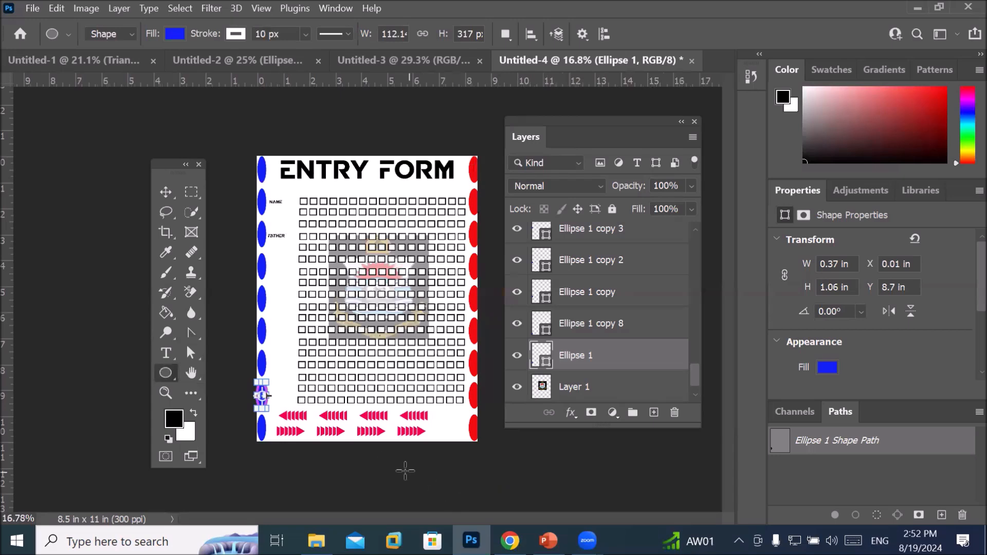
# Step: Draw a blue rectangle about 2575 by 412 px across the page top behind the title, and place its layer directly above the Background
pyautogui.click(165, 374)
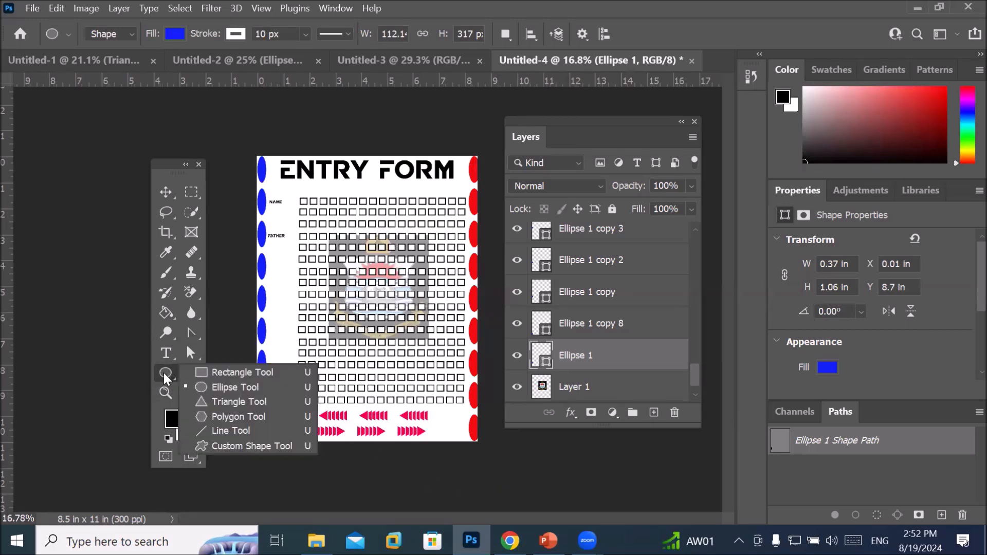
pyautogui.click(229, 373)
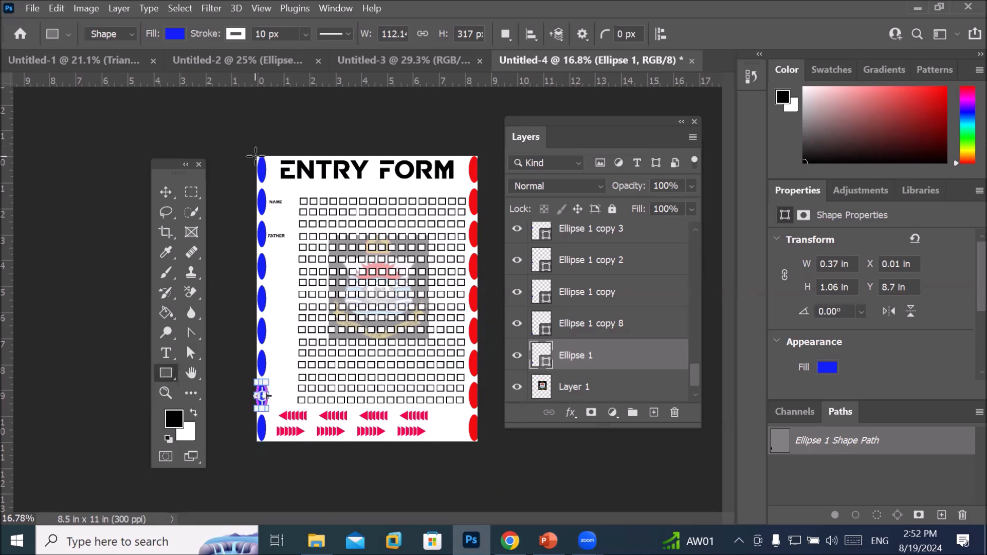
pyautogui.moveTo(254, 155); pyautogui.dragTo(478, 190)
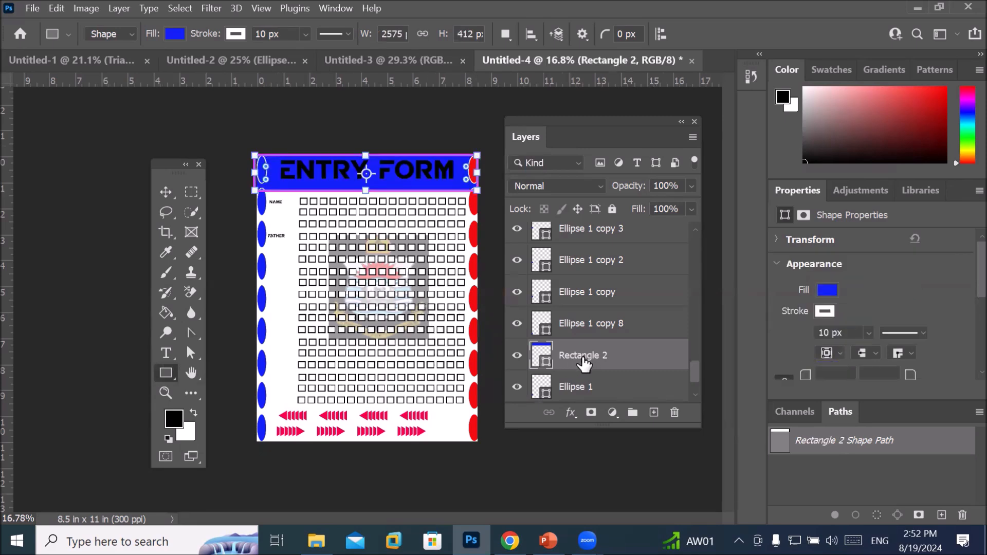
pyautogui.scroll(-2, 582, 364)
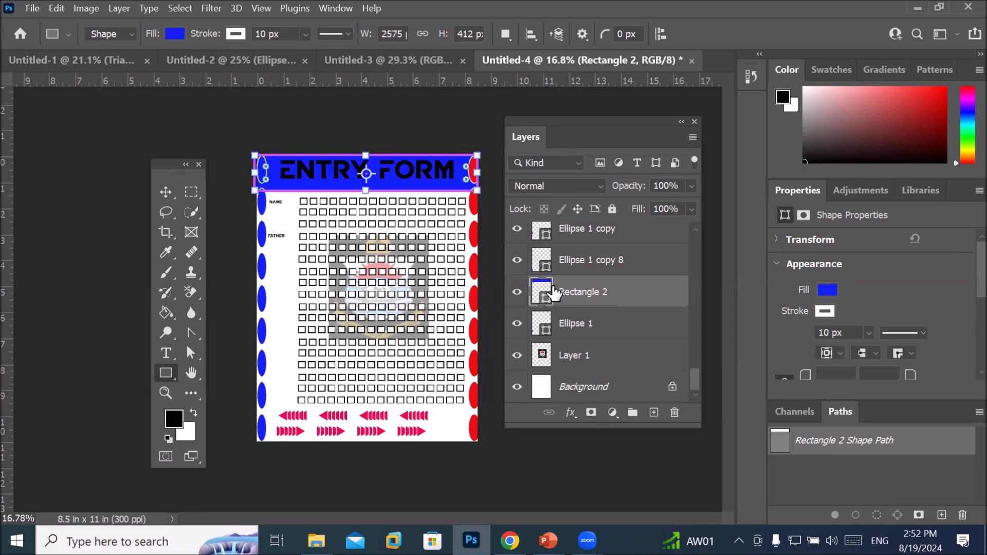
pyautogui.moveTo(553, 292); pyautogui.dragTo(557, 356)
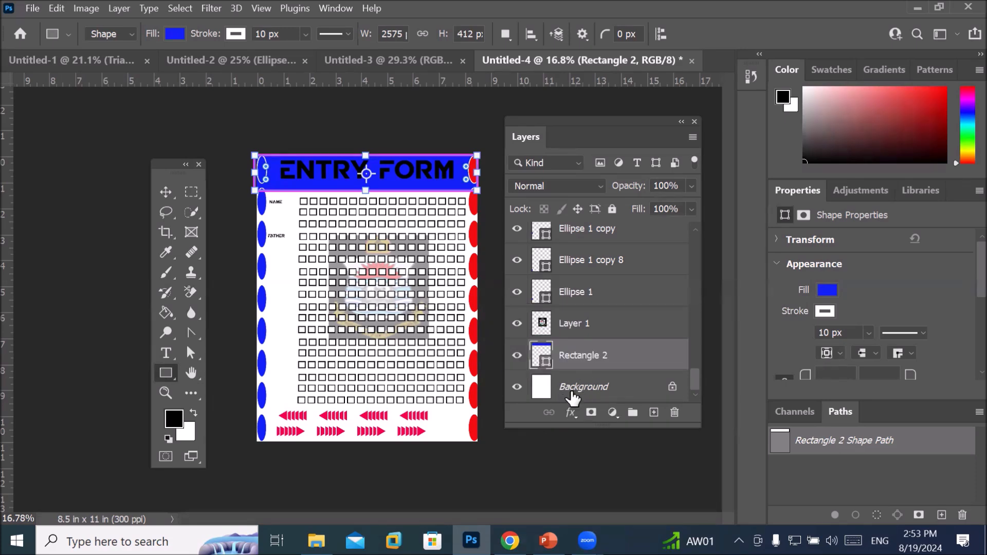
# Step: Fill the Background layer with a solid pale tan colour at 100% opacity in Normal mode
pyautogui.click(571, 395)
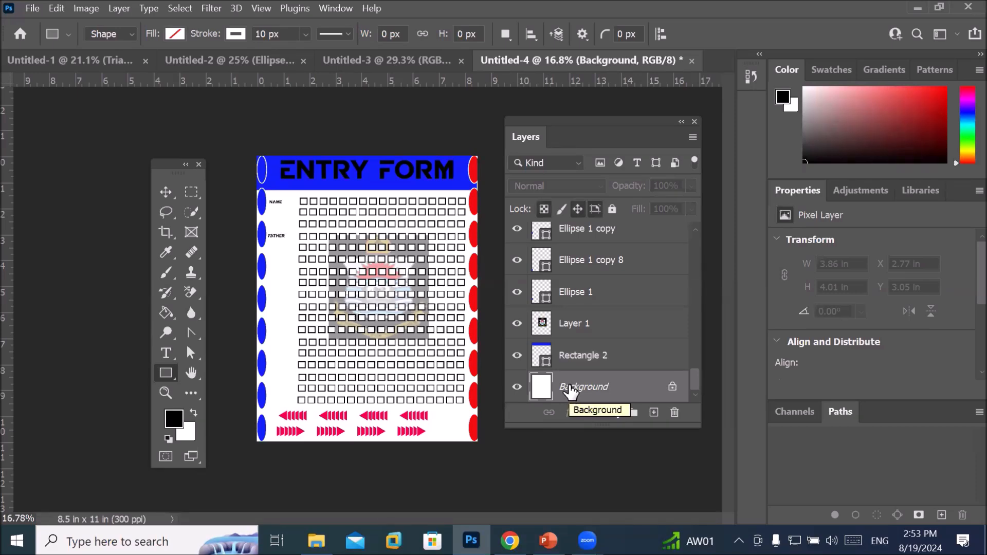
pyautogui.click(58, 9)
pyautogui.click(108, 233)
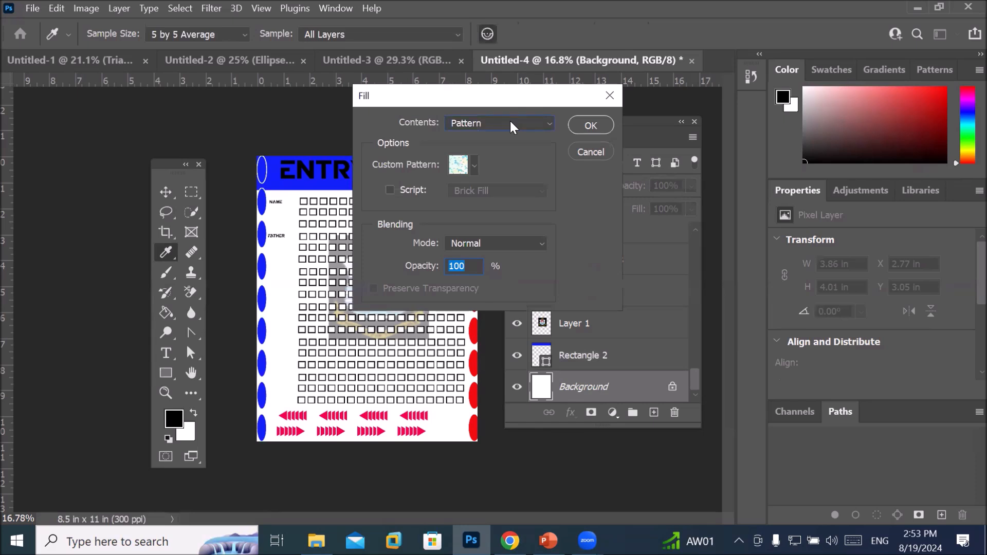
pyautogui.click(510, 123)
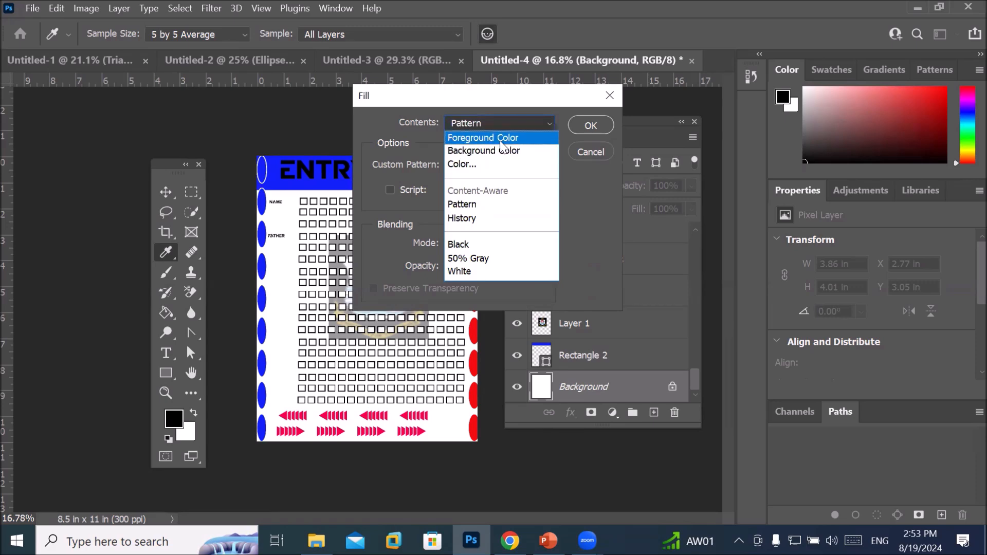
pyautogui.click(486, 165)
pyautogui.moveTo(555, 147); pyautogui.dragTo(491, 133)
pyautogui.click(755, 113)
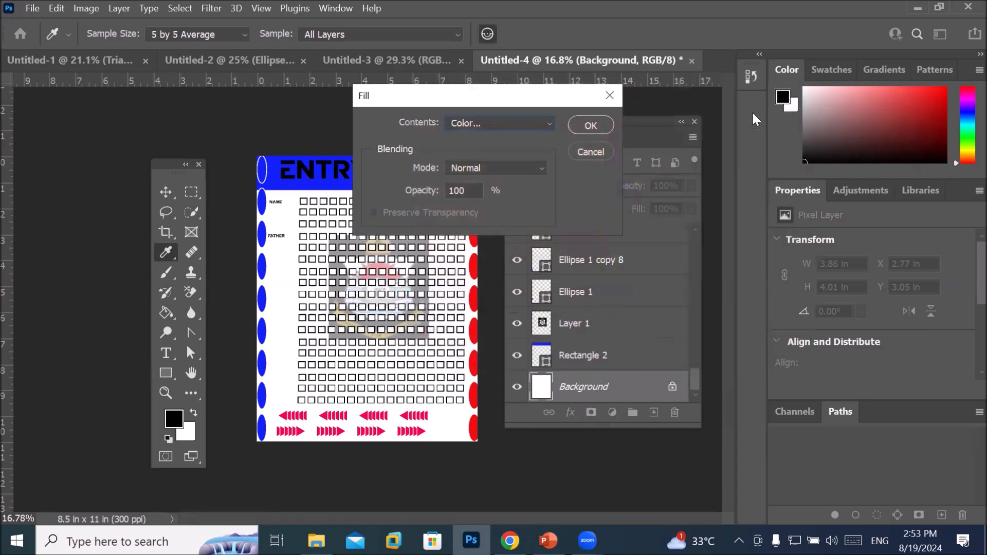
pyautogui.press('u')
pyautogui.click(589, 125)
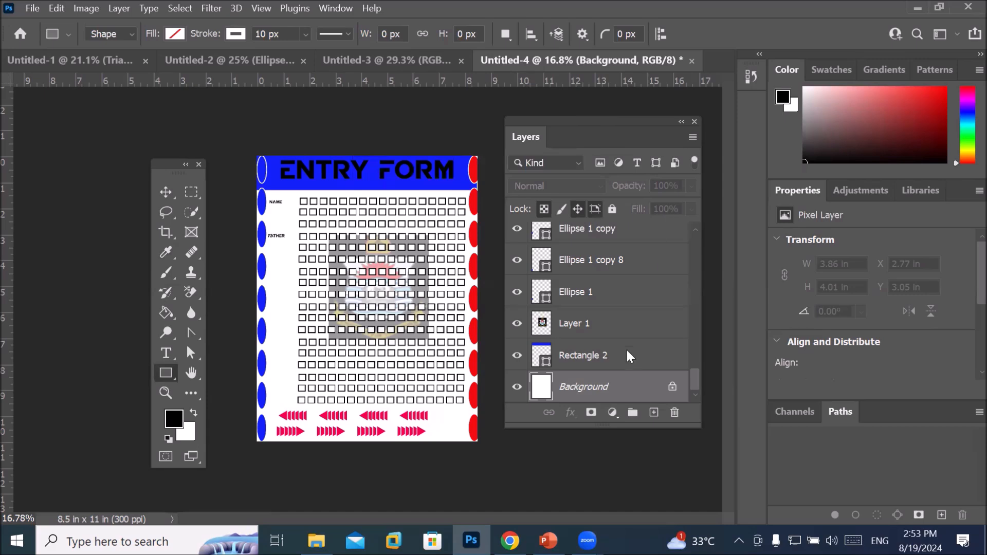
pyautogui.hotkey('ctrl', 'z')
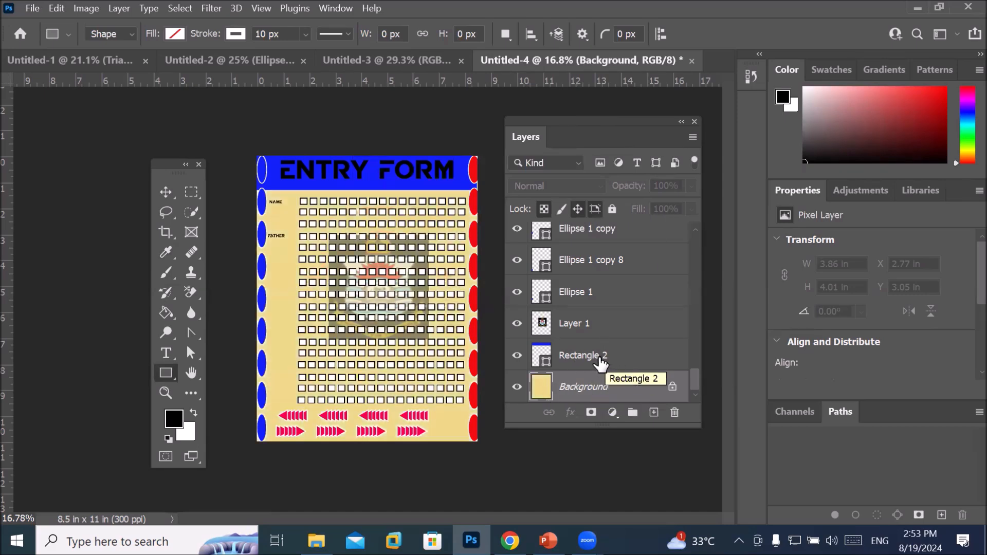
# Step: Change the fill of the header rectangle, Rectangle 2, to yellow
pyautogui.click(598, 360)
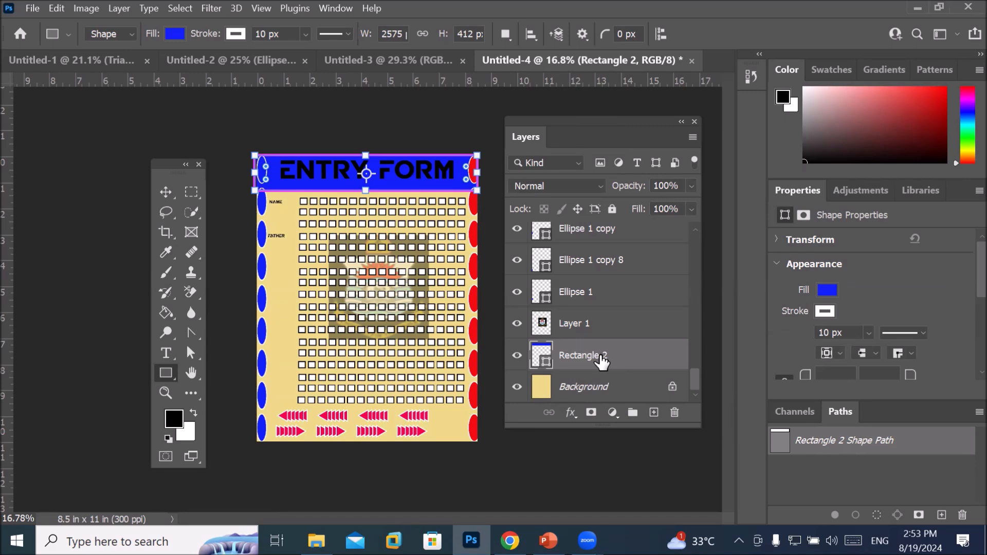
pyautogui.scroll(1, 493, 120)
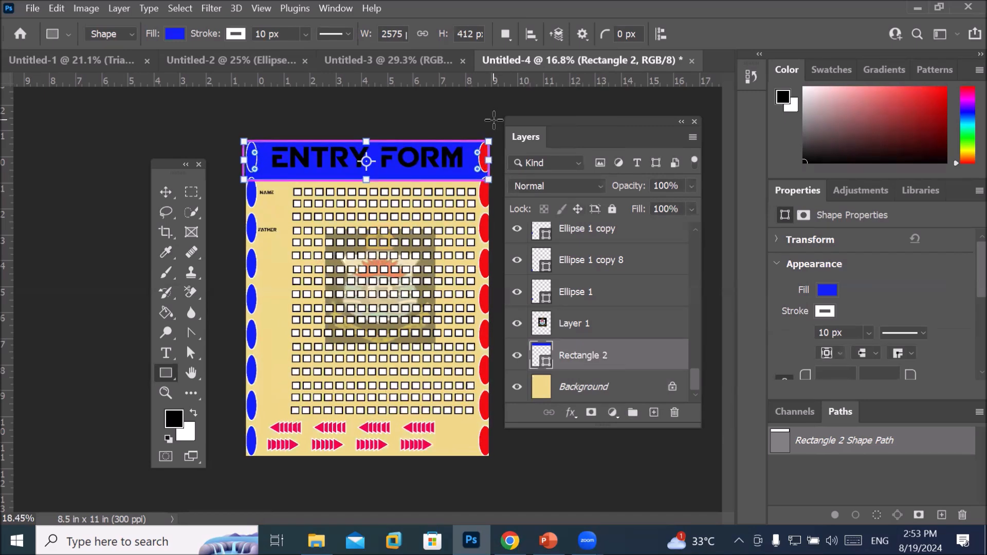
pyautogui.scroll(1, 494, 119)
pyautogui.moveTo(568, 123); pyautogui.dragTo(595, 140)
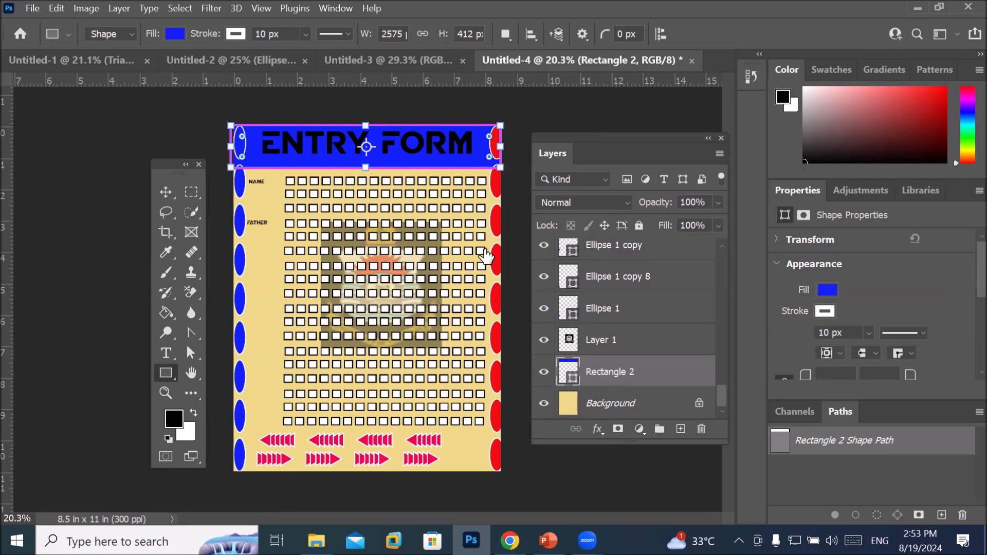
pyautogui.click(176, 35)
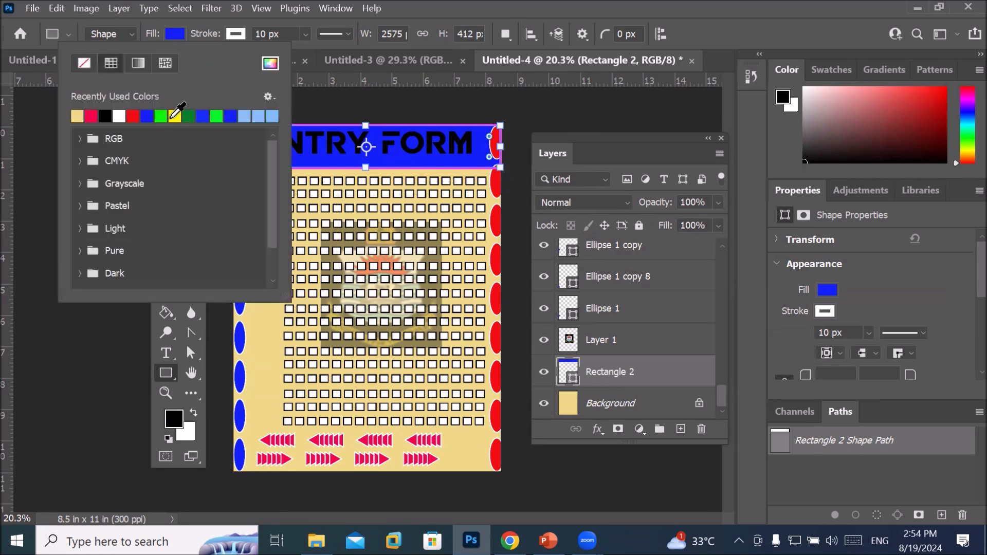
pyautogui.click(175, 116)
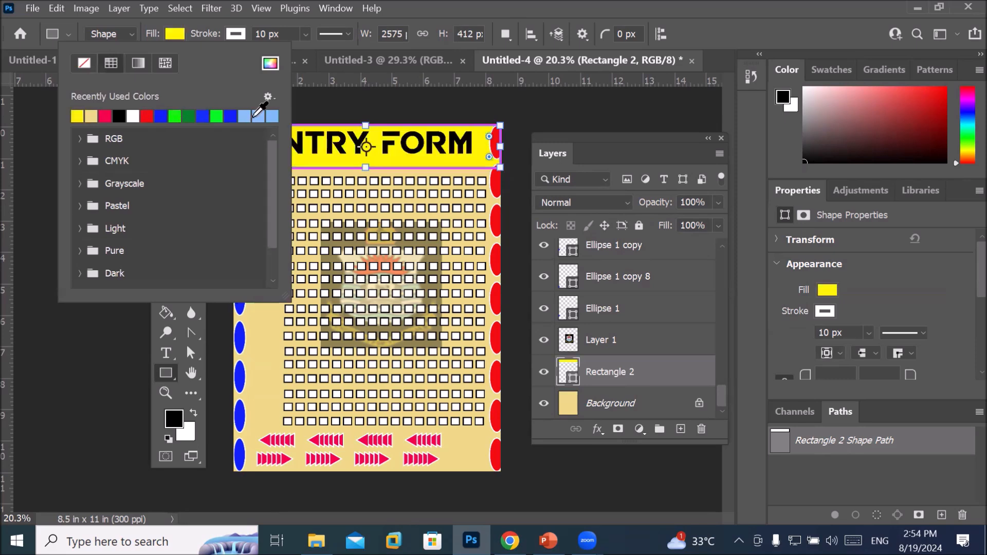
pyautogui.click(601, 379)
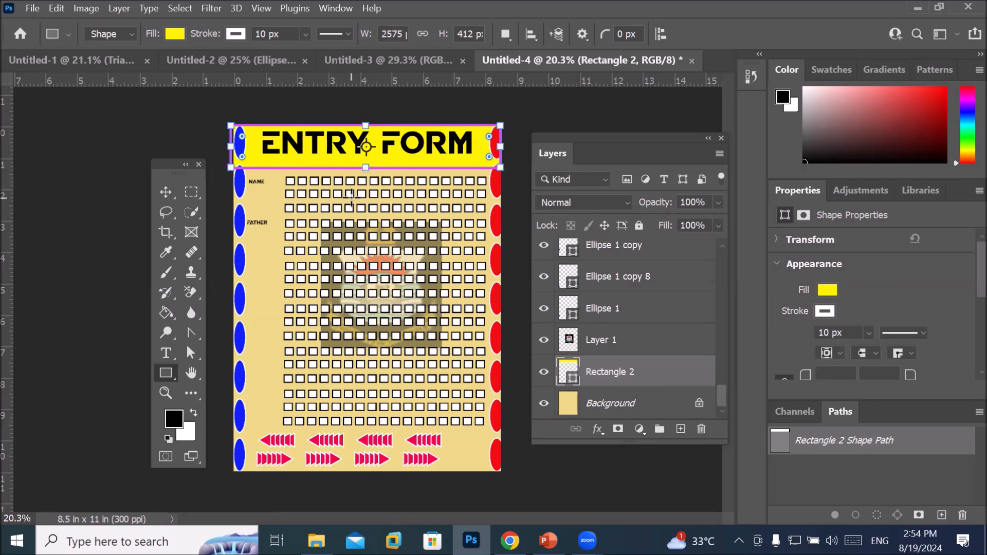
# Step: Activate the header rectangle's path with the Direct Selection tool so its corner anchor points can be edited
pyautogui.scroll(2, 351, 197)
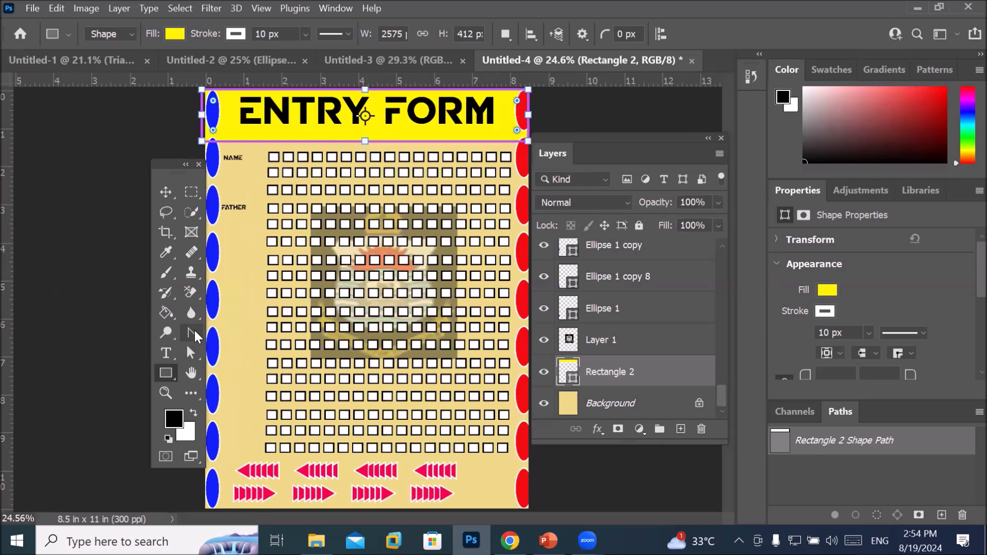
pyautogui.click(195, 331)
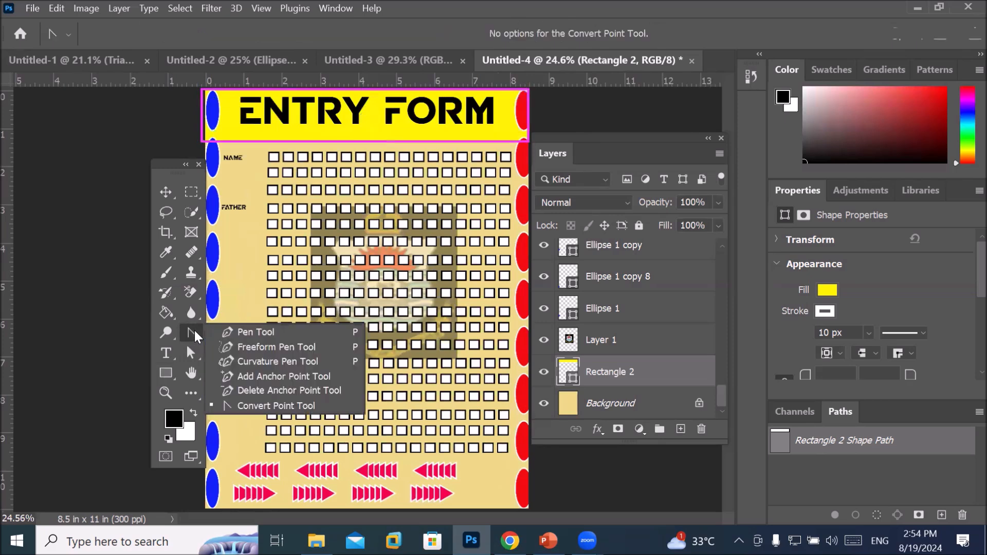
pyautogui.click(265, 333)
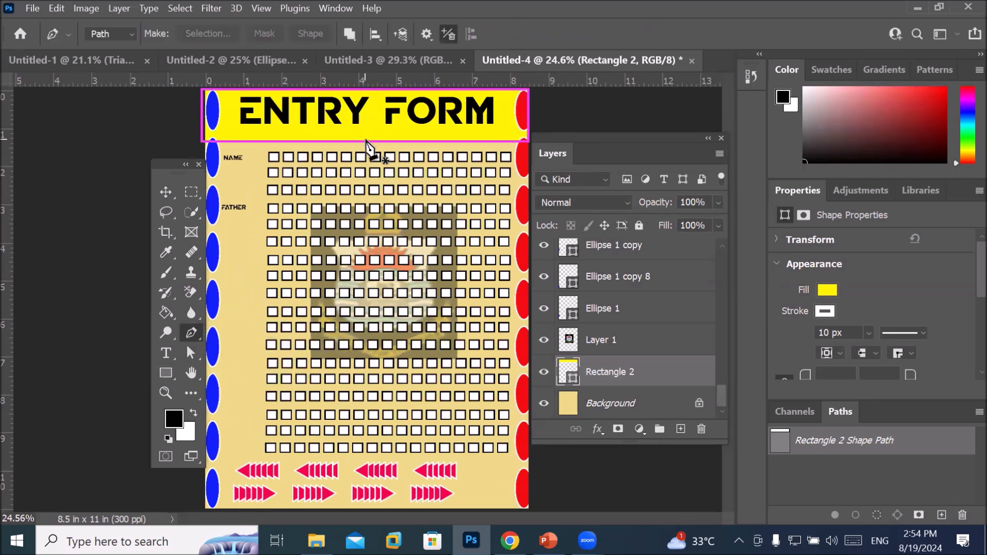
pyautogui.click(606, 377)
pyautogui.scroll(5, 369, 140)
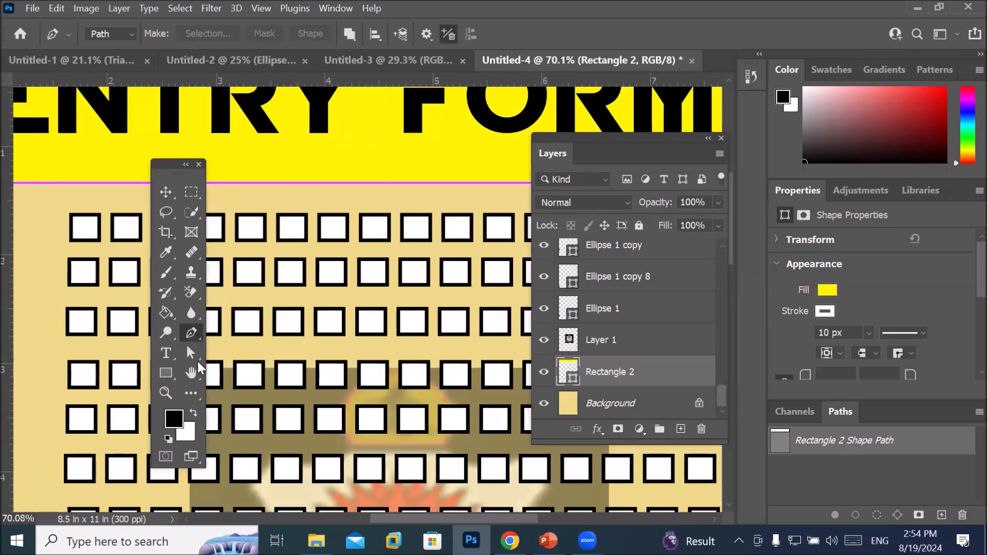
pyautogui.click(191, 353)
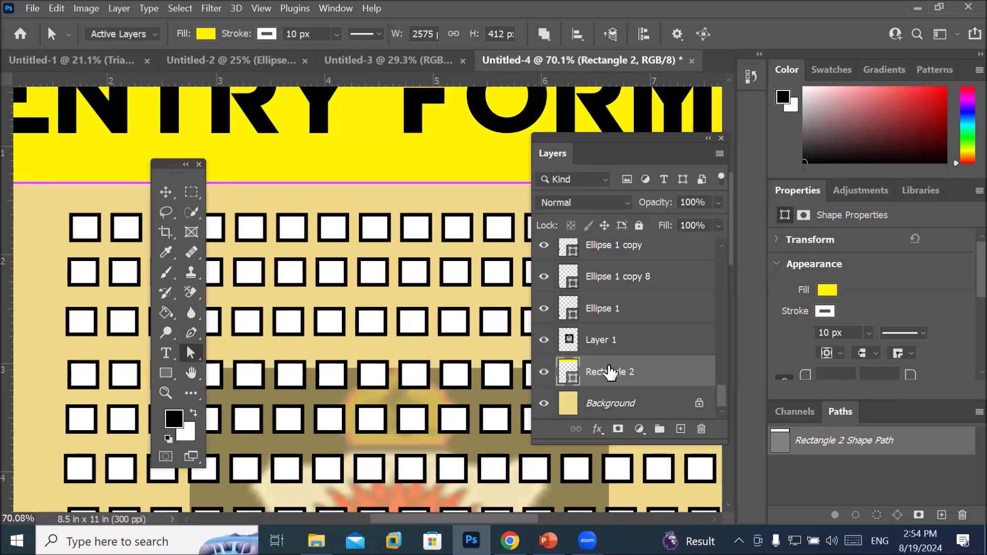
pyautogui.rightClick(191, 354)
pyautogui.click(260, 369)
pyautogui.scroll(-3, 128, 234)
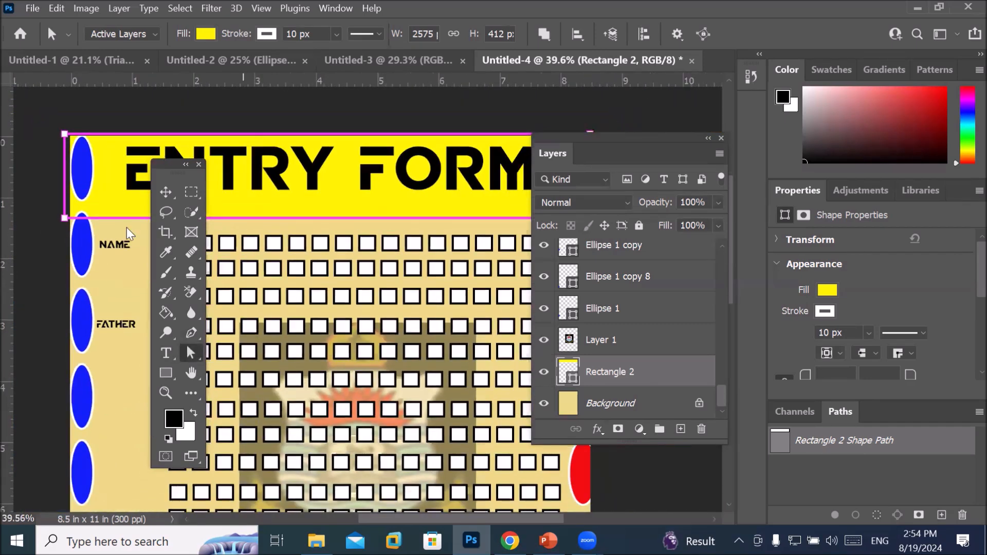
pyautogui.scroll(-2, 498, 193)
pyautogui.moveTo(602, 145); pyautogui.dragTo(629, 262)
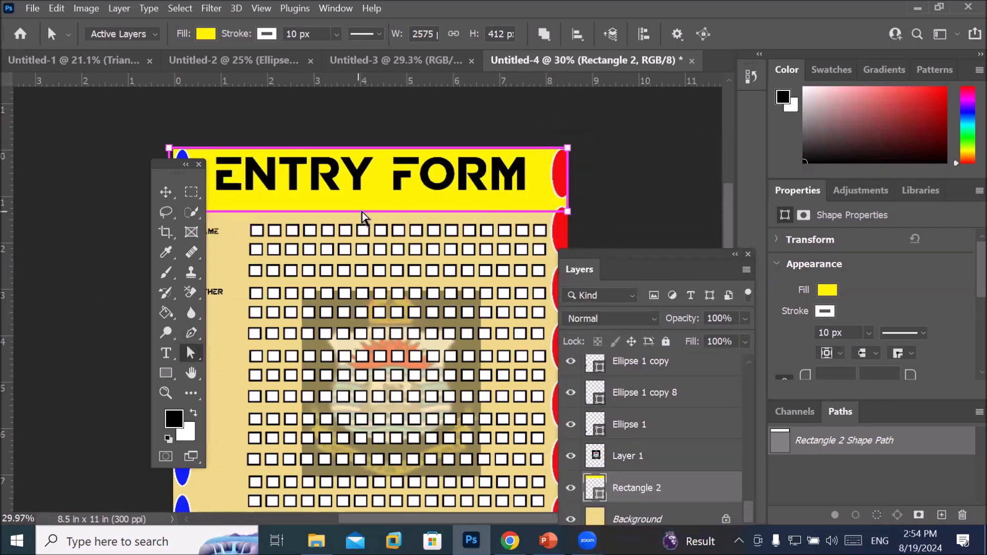
# Step: Add a smooth anchor point near the middle of the header rectangle's lower edge with the Pen tool
pyautogui.click(192, 333)
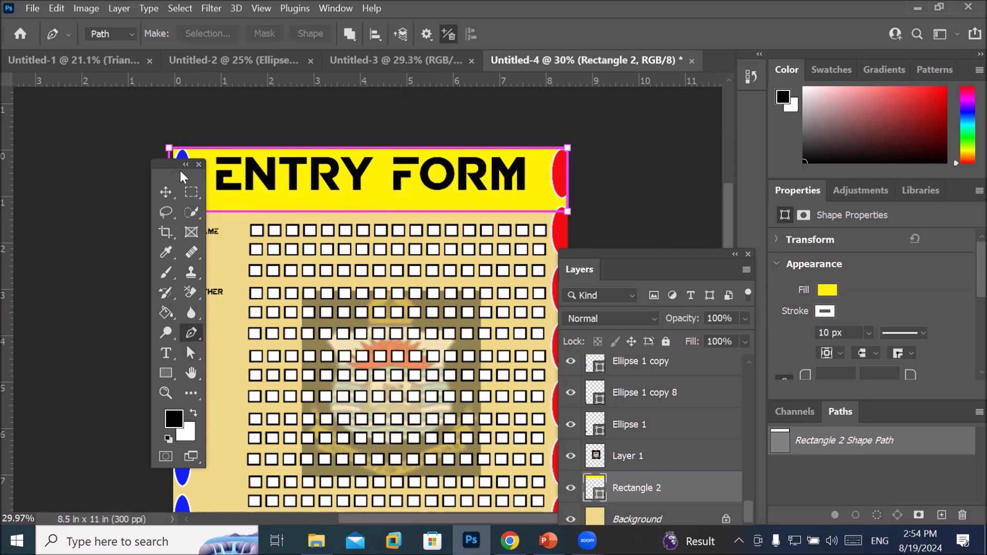
pyautogui.moveTo(169, 165); pyautogui.dragTo(103, 160)
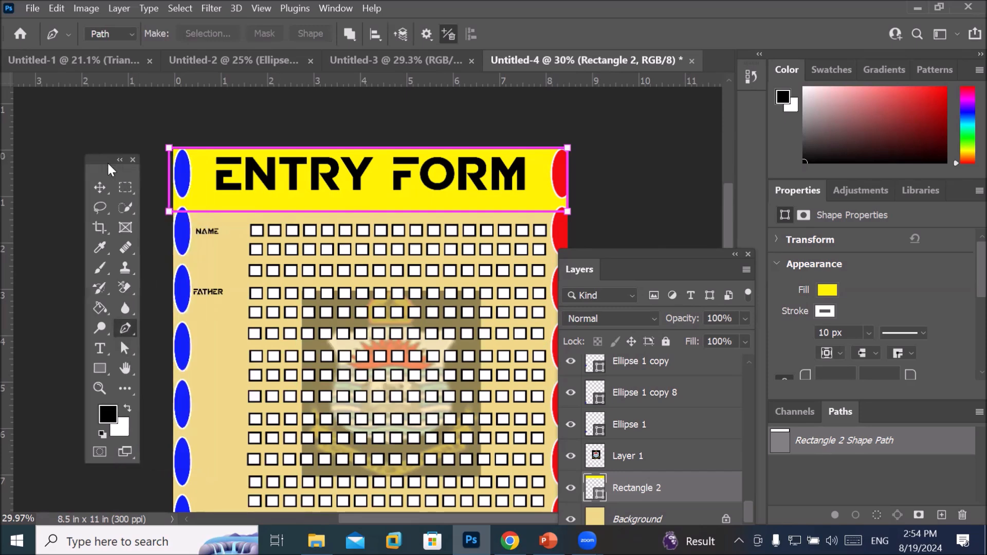
pyautogui.moveTo(367, 213); pyautogui.dragTo(382, 212)
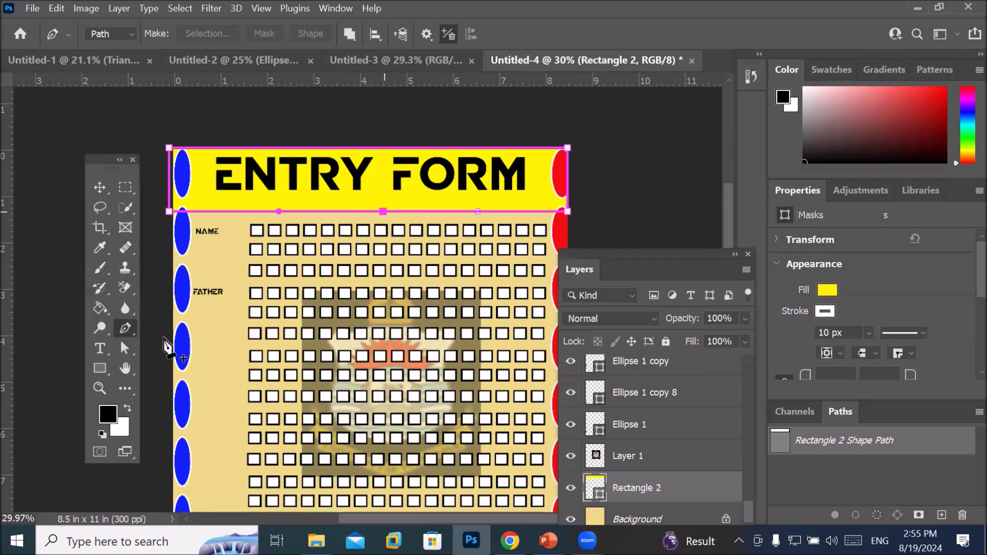
# Step: Pull the lower edge's middle anchor point down to a shape height of about 892 px and convert it to a sharp corner
pyautogui.click(127, 346)
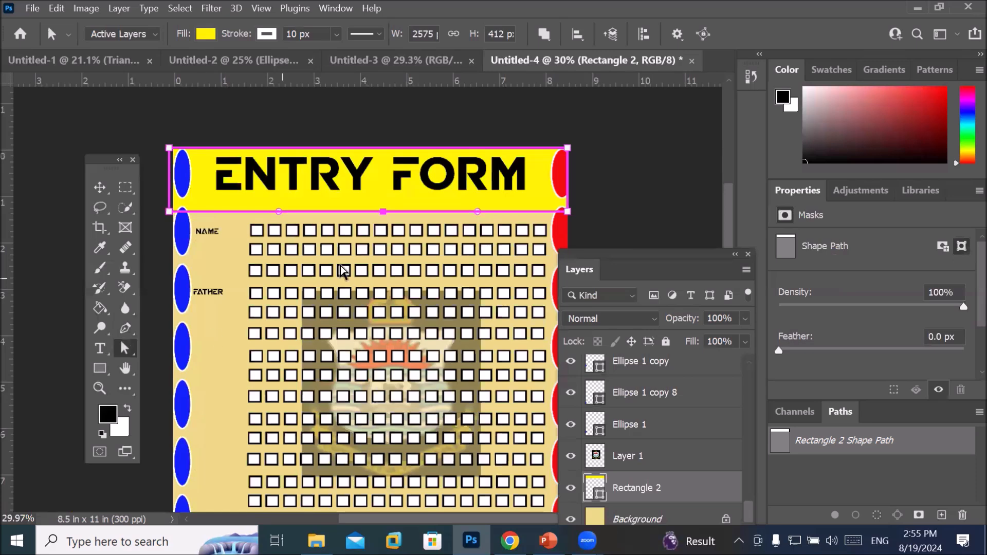
pyautogui.moveTo(383, 214); pyautogui.dragTo(389, 290)
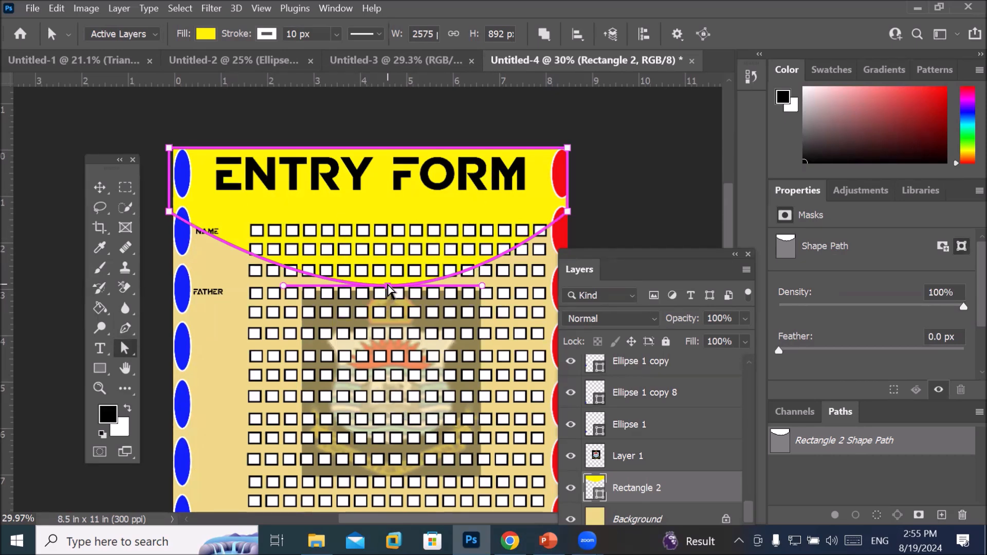
pyautogui.moveTo(125, 328); pyautogui.dragTo(157, 345)
pyautogui.click(209, 400)
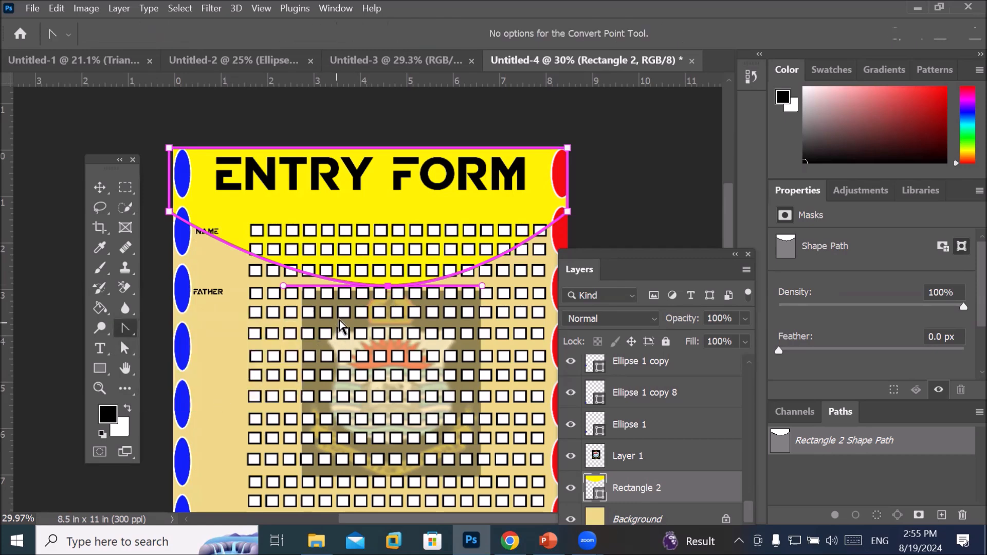
pyautogui.click(387, 285)
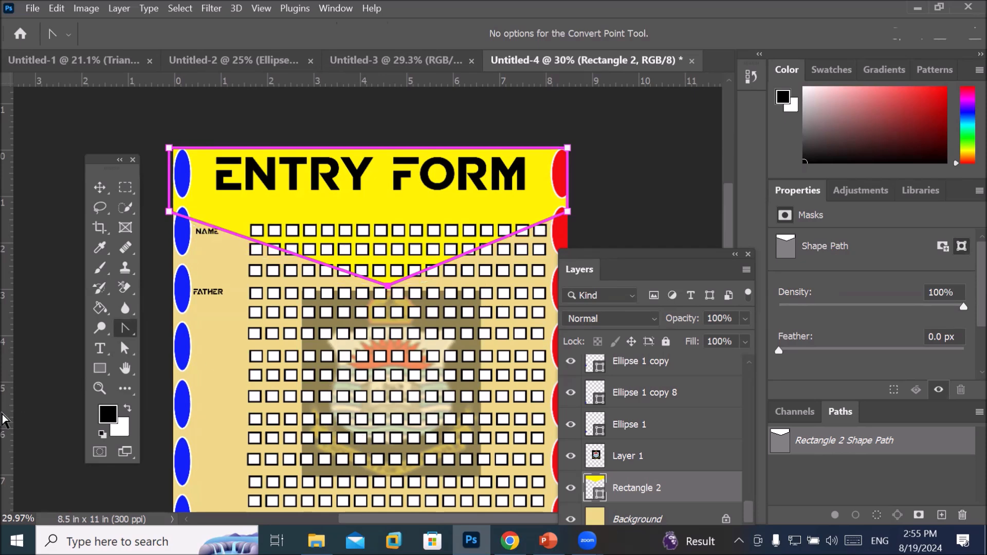
# Step: Change the fill of the pointed header shape to bright green
pyautogui.click(99, 368)
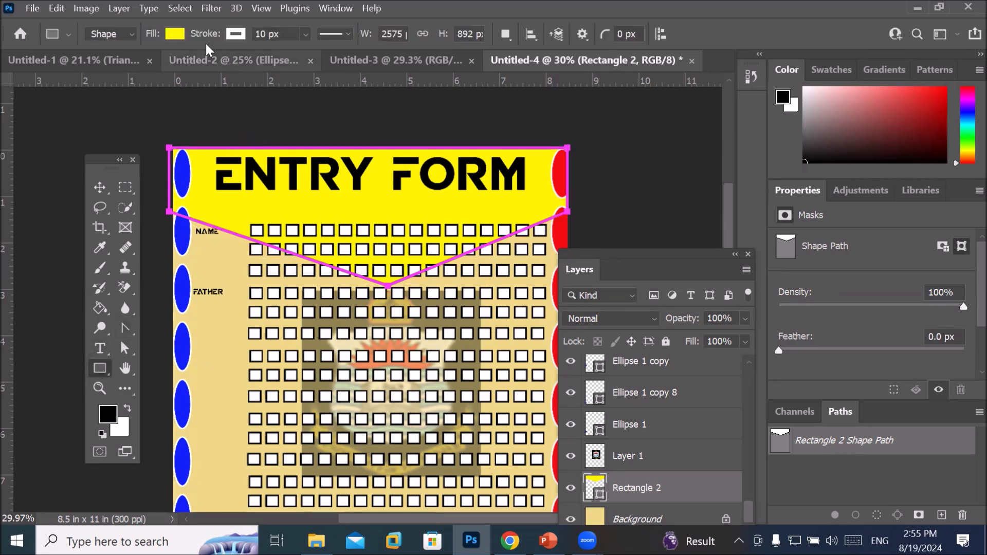
pyautogui.click(175, 35)
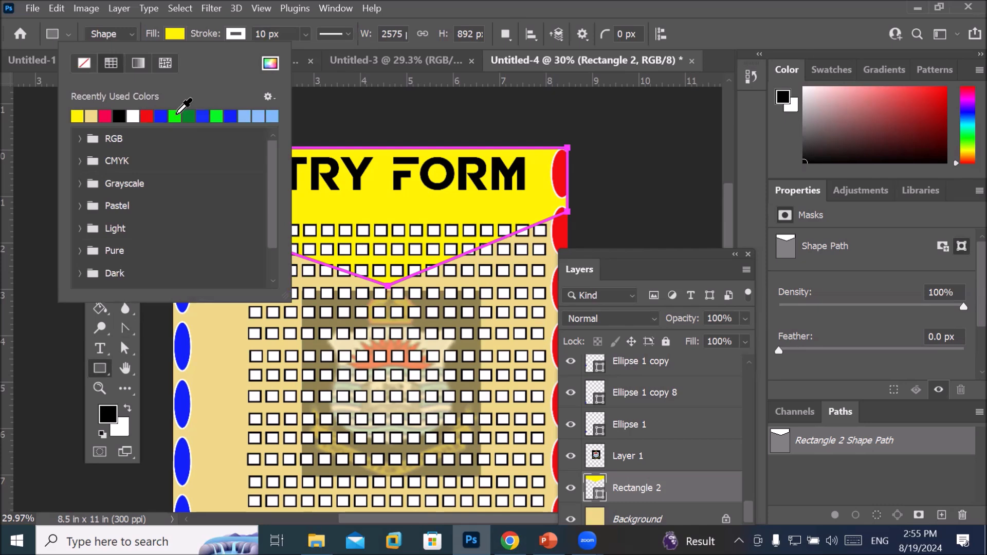
pyautogui.click(175, 116)
pyautogui.click(94, 368)
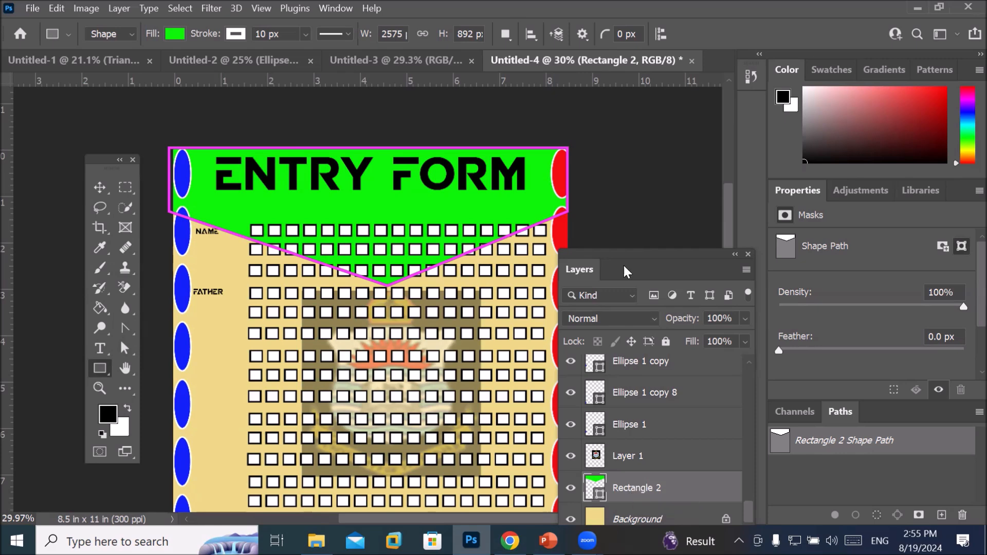
pyautogui.moveTo(634, 260); pyautogui.dragTo(645, 159)
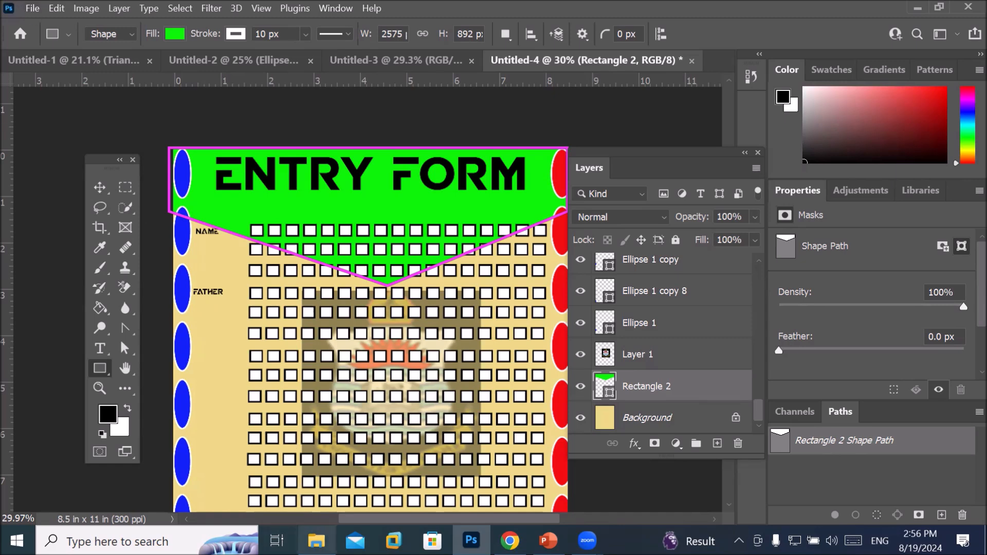
# Step: Switch to File Explorer and open the Computer room Products folder inside _Graphics\Images on drive D
pyautogui.click(316, 540)
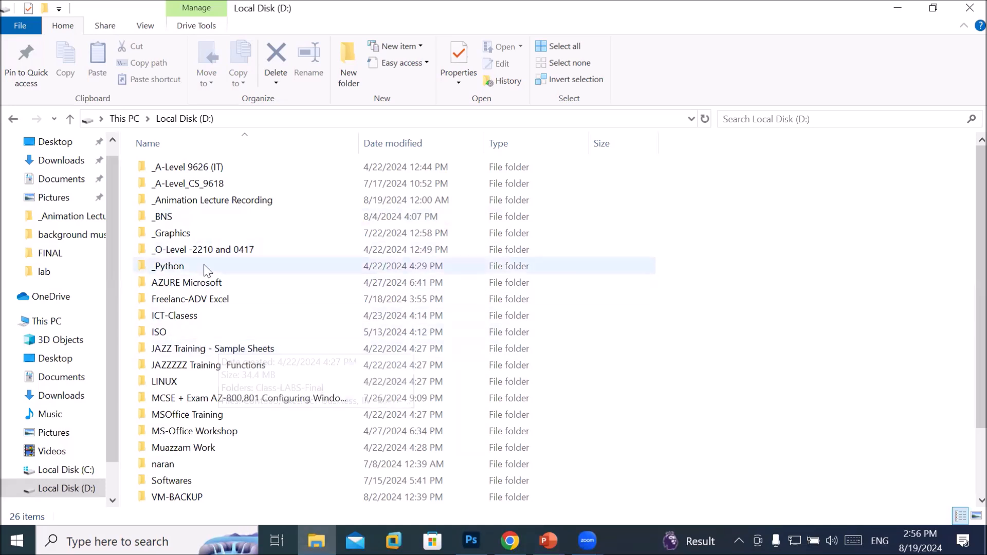
pyautogui.doubleClick(214, 232)
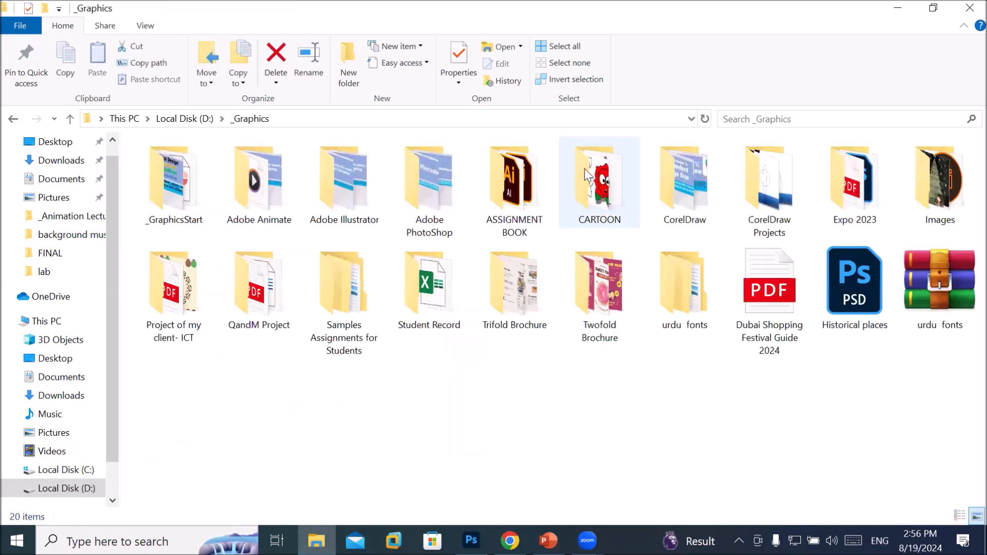
pyautogui.doubleClick(965, 203)
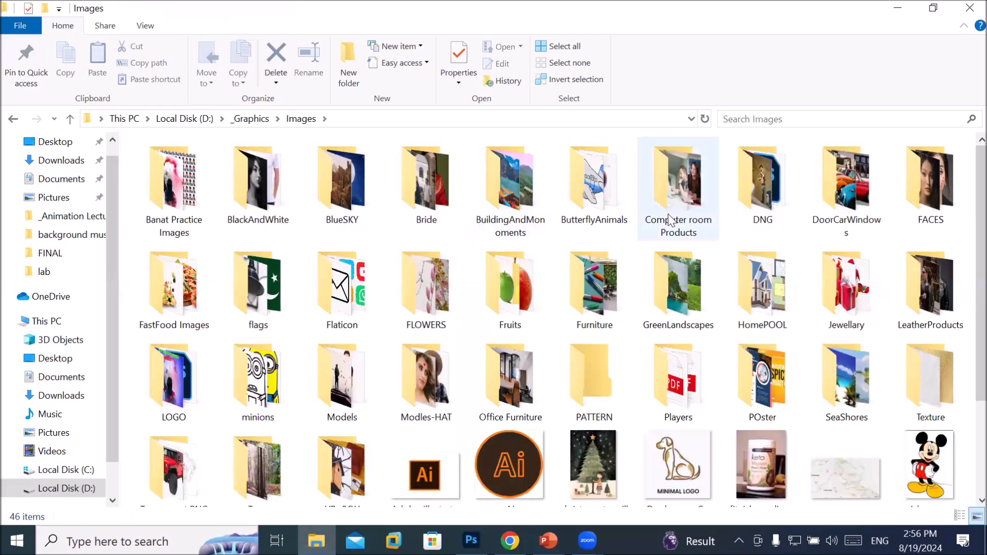
pyautogui.moveTo(510, 208)
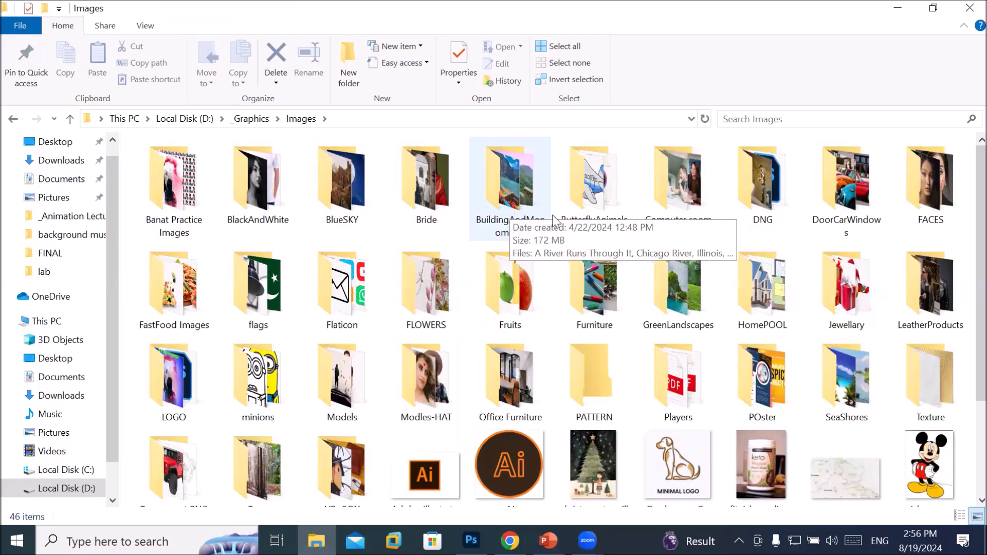
pyautogui.doubleClick(676, 197)
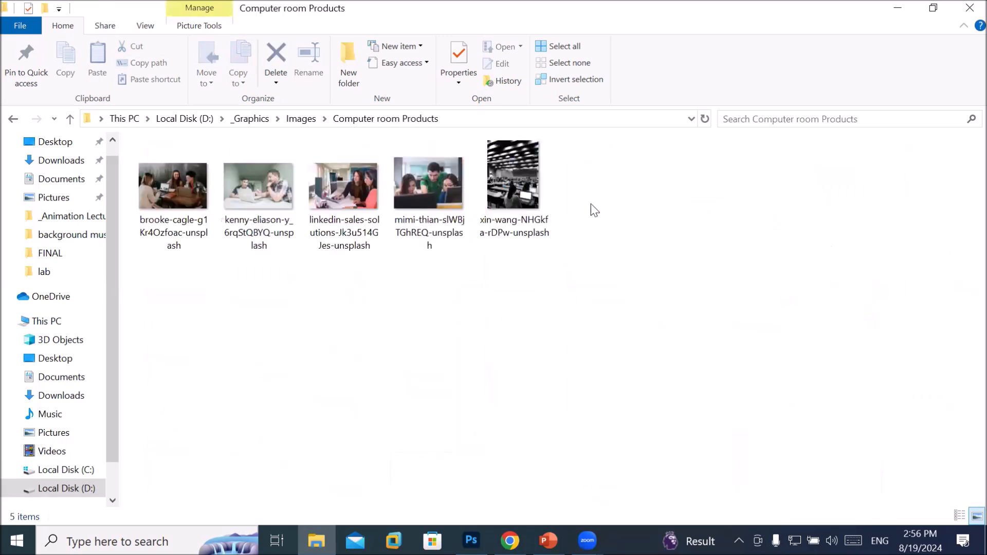
# Step: Place the linkedin-sales-solutions-Jk3u514GJes-unsplash photo into the entry form in Photoshop, directly above the green header shape's layer, and commit the placement
pyautogui.click(357, 186)
pyautogui.moveTo(356, 186); pyautogui.dragTo(398, 211)
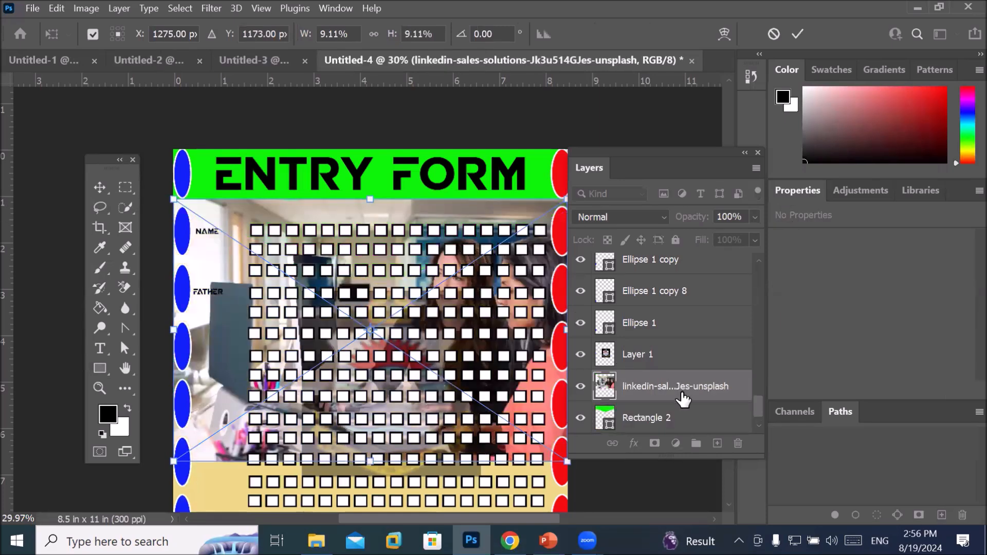
pyautogui.click(678, 388)
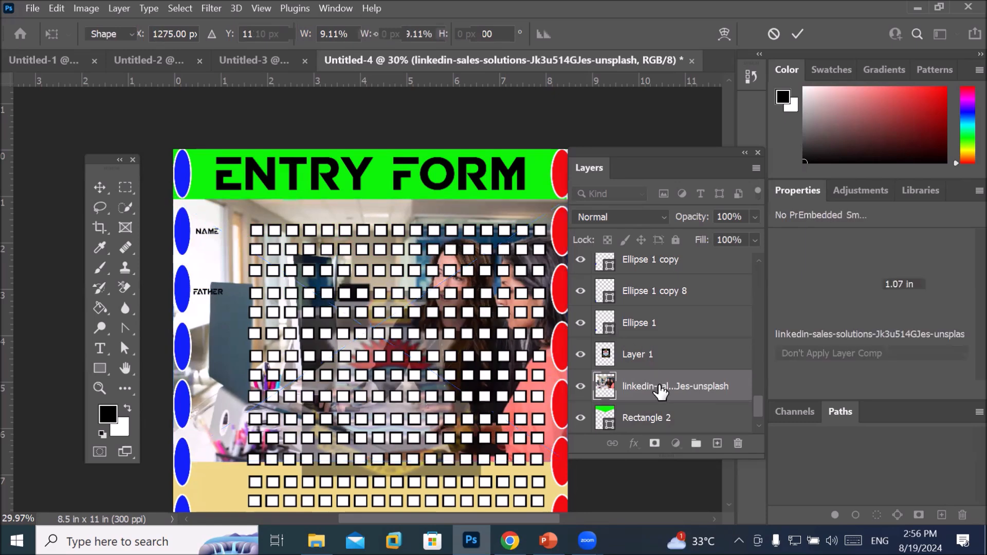
pyautogui.hotkey('ctrl', 't')
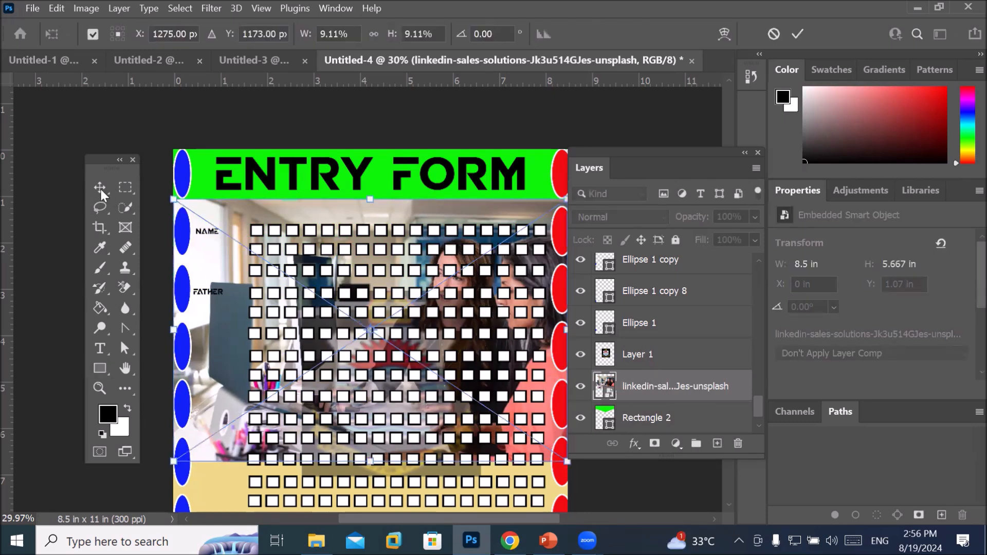
pyautogui.click(100, 187)
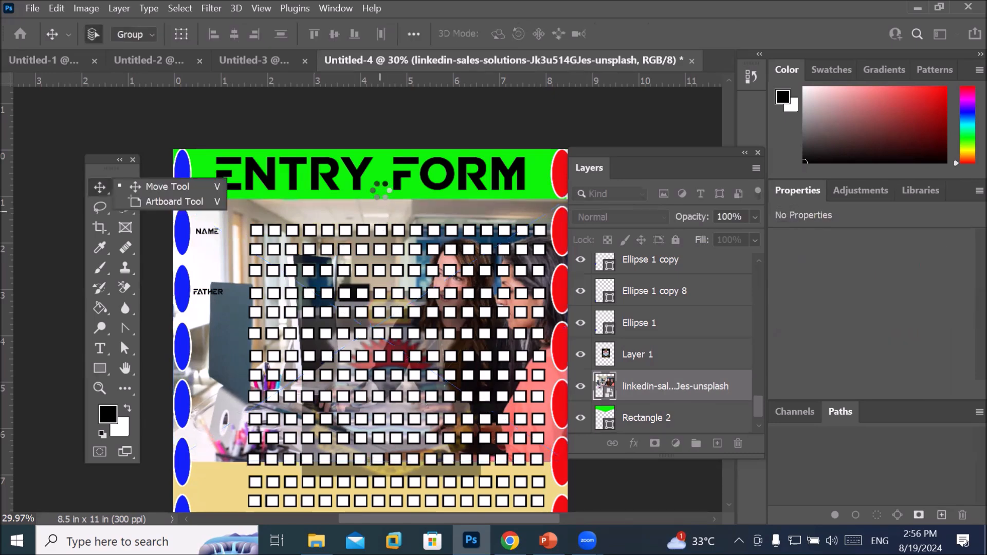
pyautogui.click(380, 173)
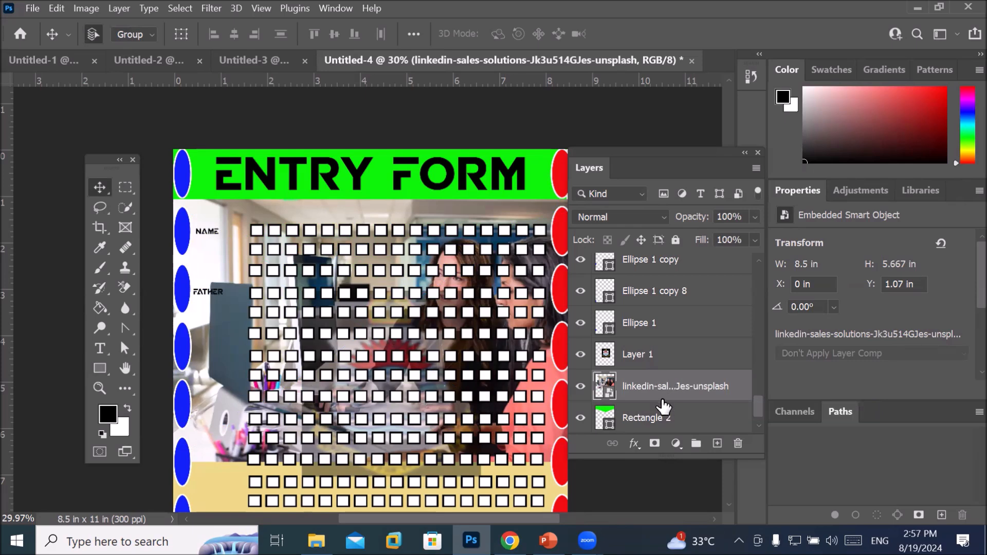
# Step: Enlarge the layer list and switch the green header shape's visibility off and on to check its position beneath the photo
pyautogui.moveTo(698, 457); pyautogui.dragTo(699, 492)
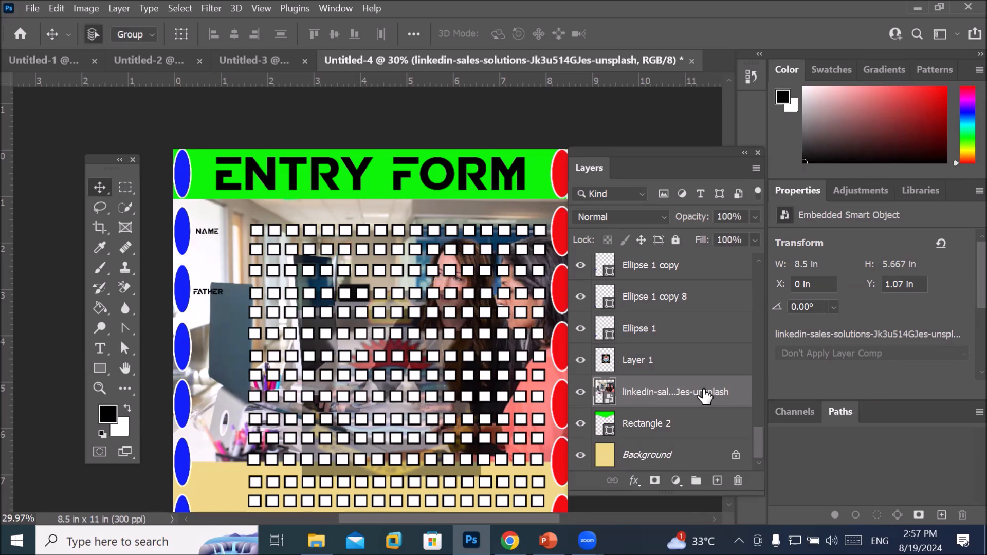
pyautogui.click(650, 435)
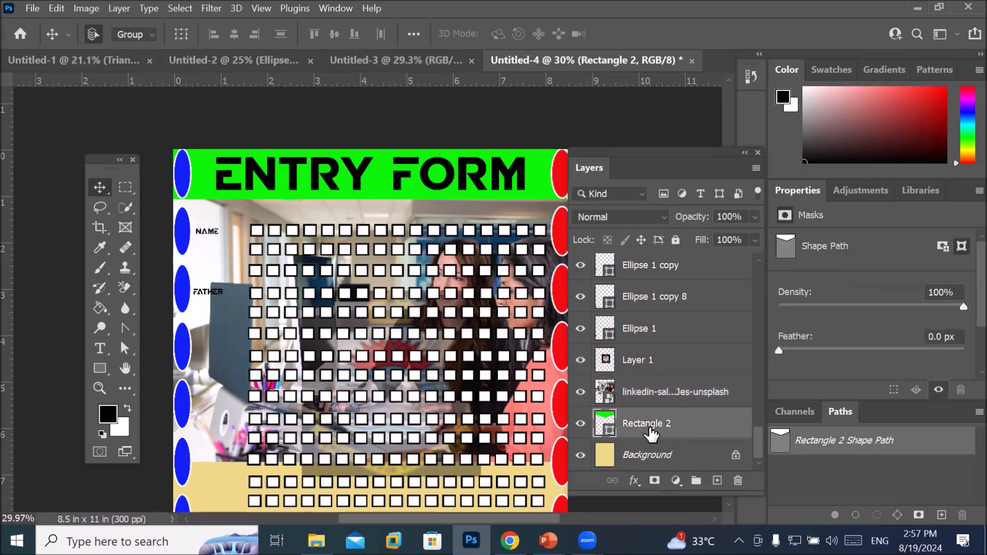
pyautogui.keyDown('ctrl'); pyautogui.click(578, 425); pyautogui.keyUp('ctrl')
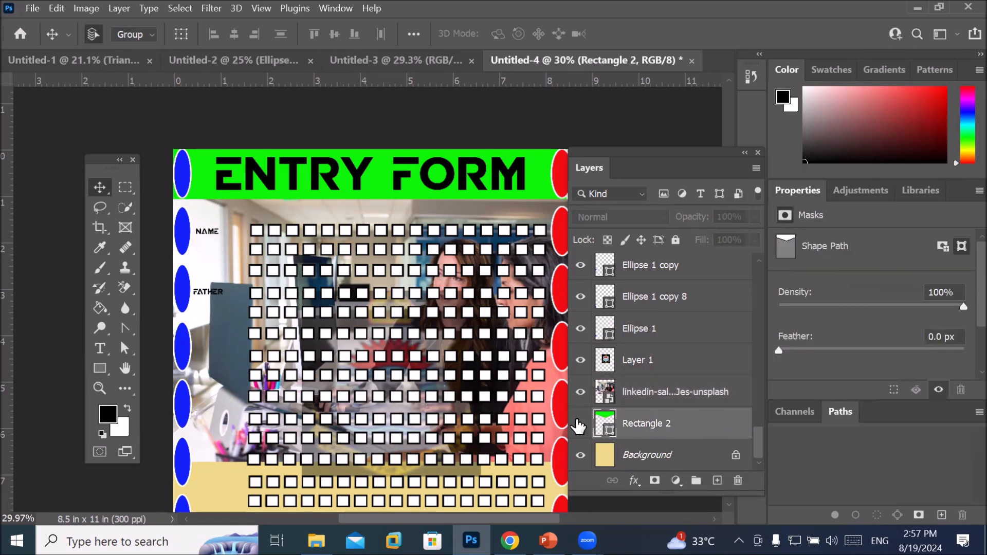
pyautogui.click(578, 424)
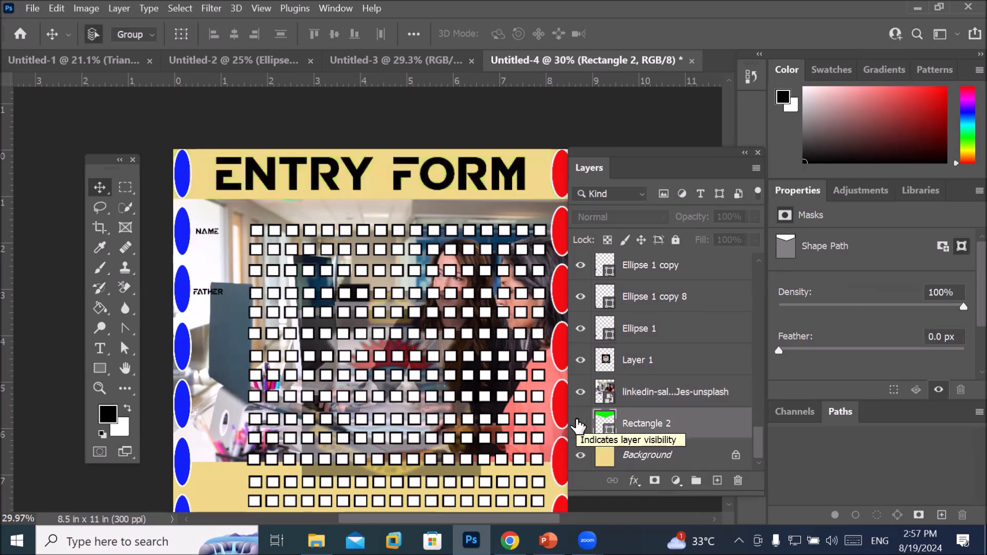
pyautogui.click(578, 426)
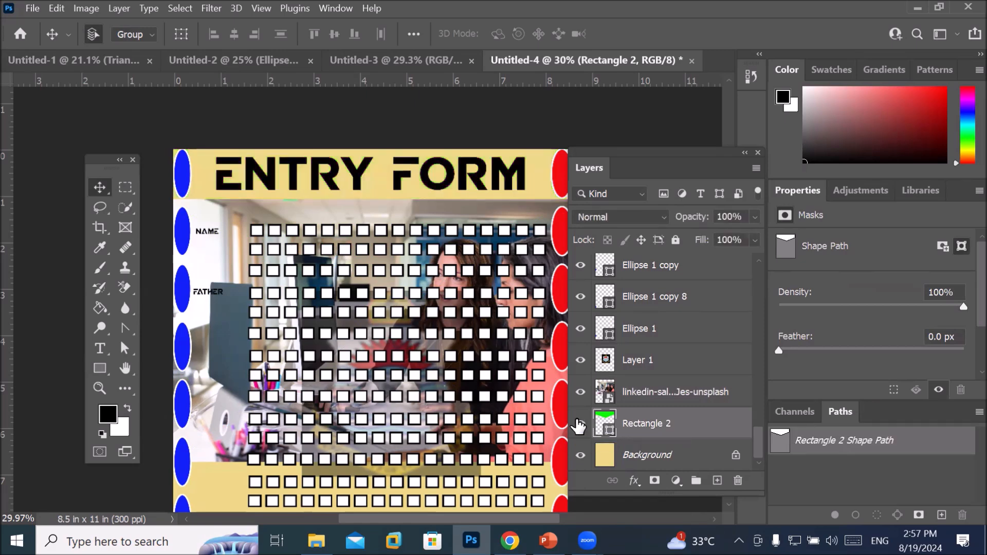
pyautogui.click(579, 423)
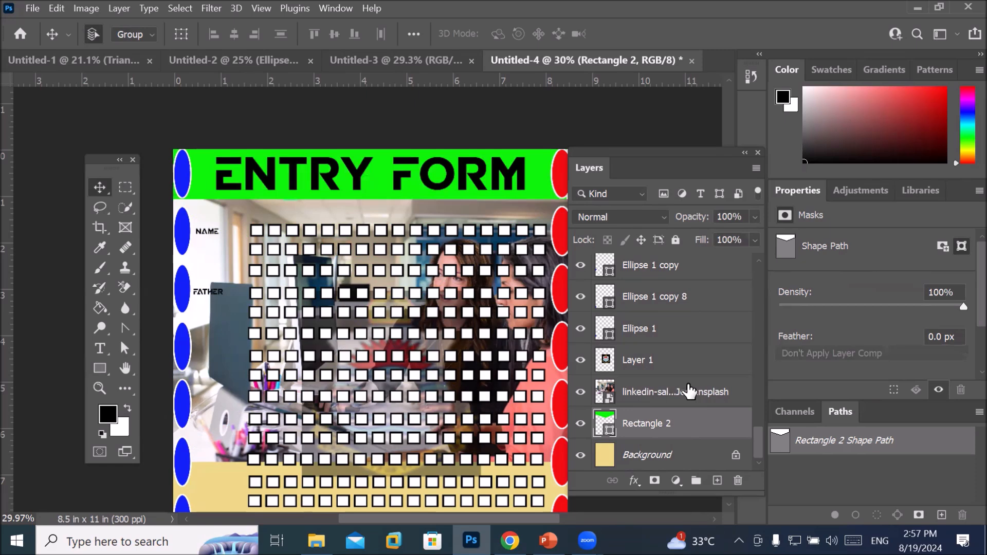
# Step: Clip the placed office photo to the pointed header shape with a clipping mask
pyautogui.click(689, 393)
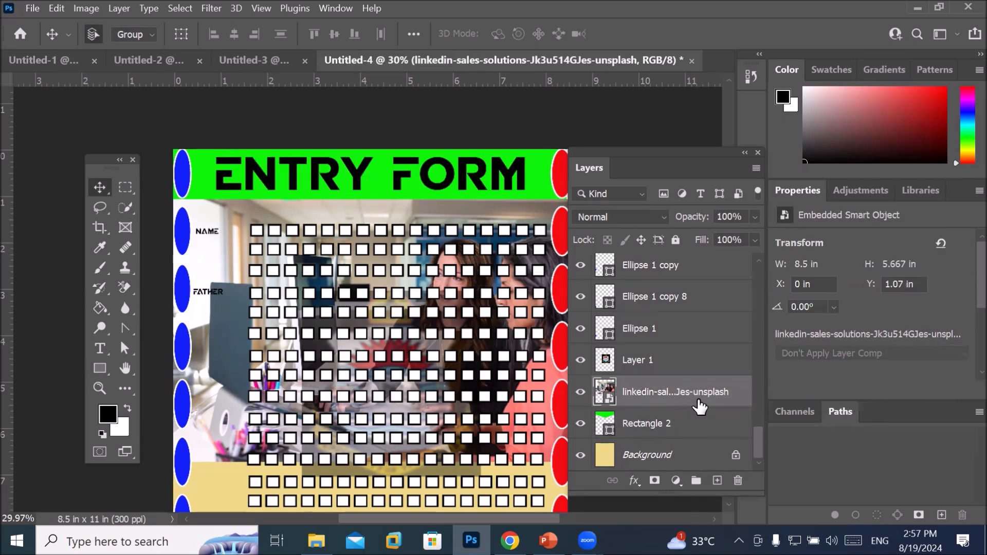
pyautogui.moveTo(699, 404); pyautogui.dragTo(702, 403)
pyautogui.keyDown('alt'); pyautogui.click(702, 404); pyautogui.keyUp('alt')
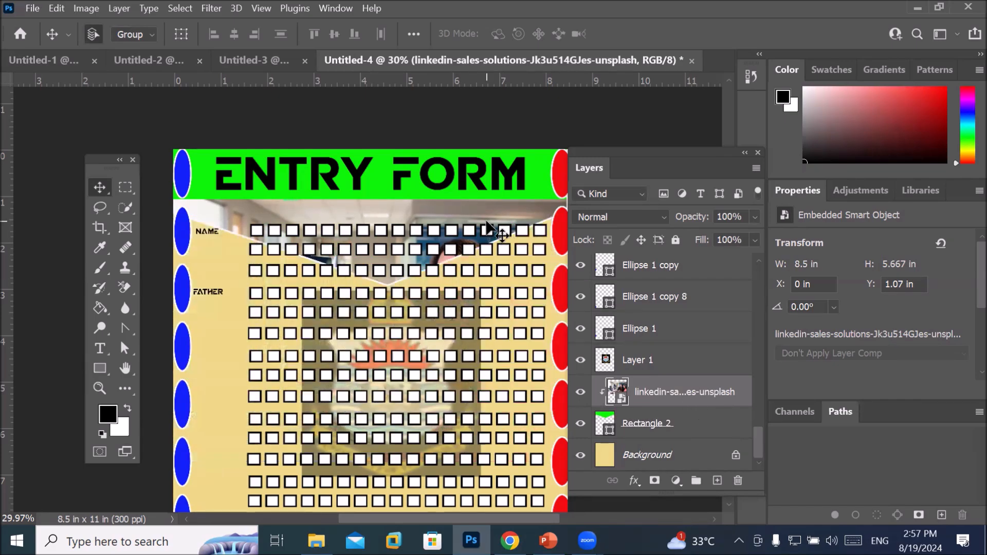
# Step: Move the clipped photo up inside the header shape, to about X 1327 px and Y 822 px, keeping its scale at 9.11%
pyautogui.scroll(3, 486, 221)
pyautogui.scroll(1, 488, 220)
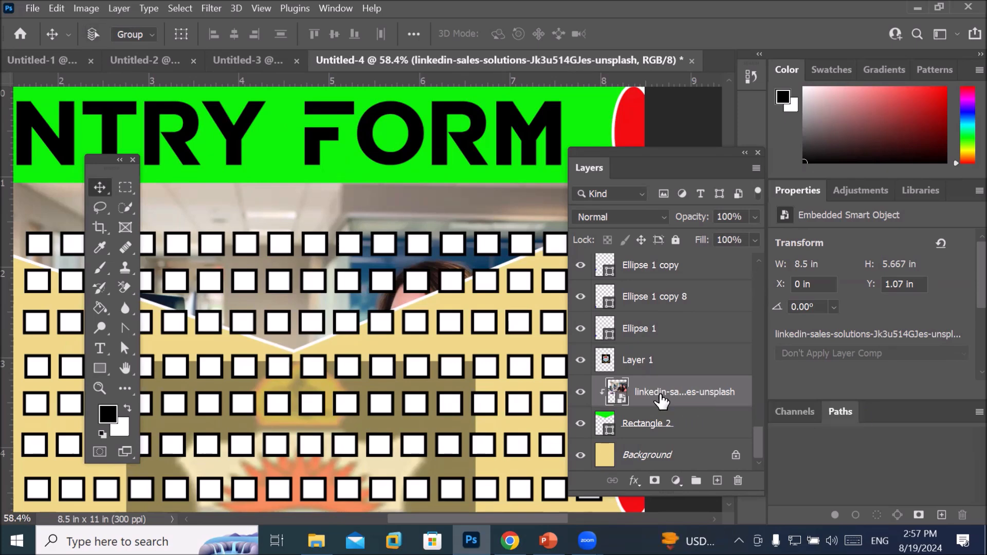
pyautogui.hotkey('ctrl', 't')
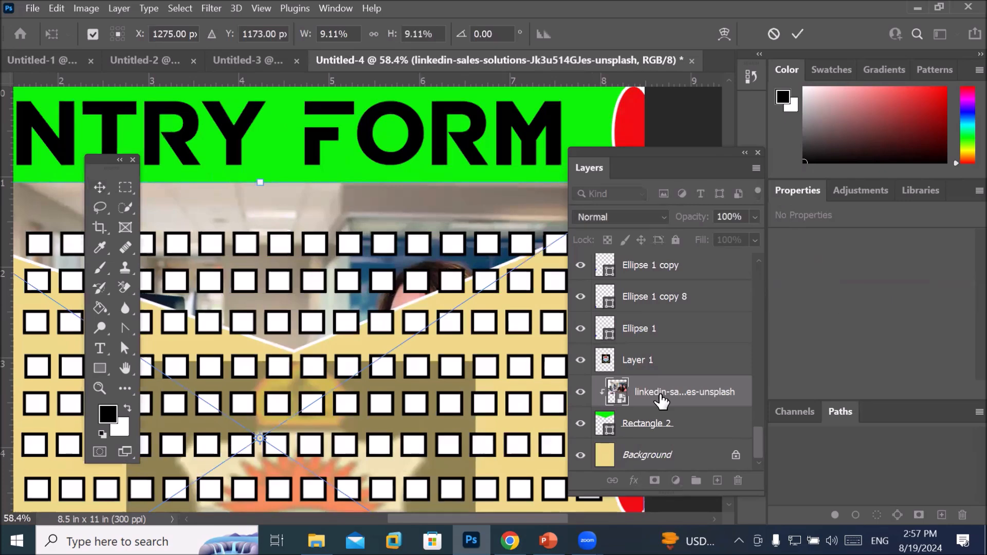
pyautogui.press('Up')
pyautogui.press('Up')
pyautogui.press('Up')
pyautogui.press('Up')
pyautogui.press('Up')
pyautogui.press('Up')
pyautogui.press('Up')
pyautogui.press('Up')
pyautogui.press('Up')
pyautogui.press('Up')
pyautogui.press('Up')
pyautogui.press('Up')
pyautogui.press('Up')
pyautogui.press('Up')
pyautogui.press('Up')
pyautogui.press('Up')
pyautogui.press('Up')
pyautogui.press('Up')
pyautogui.press('Up')
pyautogui.press('Up')
pyautogui.press('Up')
pyautogui.press('Up')
pyautogui.press('Up')
pyautogui.press('Up')
pyautogui.press('Up')
pyautogui.press('Up')
pyautogui.press('Up')
pyautogui.press('Up')
pyautogui.press('Up')
pyautogui.press('Up')
pyautogui.press('Up')
pyautogui.press('Up')
pyautogui.press('Up')
pyautogui.press('Up')
pyautogui.press('Up')
pyautogui.press('Up')
pyautogui.press('Up')
pyautogui.press('Up')
pyautogui.press('Up')
pyautogui.press('Up')
pyautogui.press('Up')
pyautogui.press('Up')
pyautogui.press('Up')
pyautogui.press('Up')
pyautogui.press('Up')
pyautogui.press('Up')
pyautogui.press('Up')
pyautogui.press('Up')
pyautogui.press('Up')
pyautogui.press('Up')
pyautogui.press('Up')
pyautogui.press('Up')
pyautogui.press('Up')
pyautogui.press('Up')
pyautogui.press('Up')
pyautogui.press('Up')
pyautogui.press('Up')
pyautogui.press('Up')
pyautogui.press('Up')
pyautogui.press('Up')
pyautogui.press('Up')
pyautogui.press('Up')
pyautogui.press('Up')
pyautogui.press('Up')
pyautogui.press('Up')
pyautogui.press('Up')
pyautogui.press('Up')
pyautogui.press('Up')
pyautogui.press('Up')
pyautogui.press('Up')
pyautogui.press('Up')
pyautogui.press('Up')
pyautogui.press('Up')
pyautogui.press('Up')
pyautogui.press('Up')
pyautogui.press('Up')
pyautogui.press('Up')
pyautogui.press('Up')
pyautogui.press('Up')
pyautogui.press('Up')
pyautogui.press('Up')
pyautogui.press('Up')
pyautogui.press('Up')
pyautogui.press('Up')
pyautogui.press('Up')
pyautogui.press('Up')
pyautogui.press('Up')
pyautogui.press('Up')
pyautogui.press('Up')
pyautogui.press('Up')
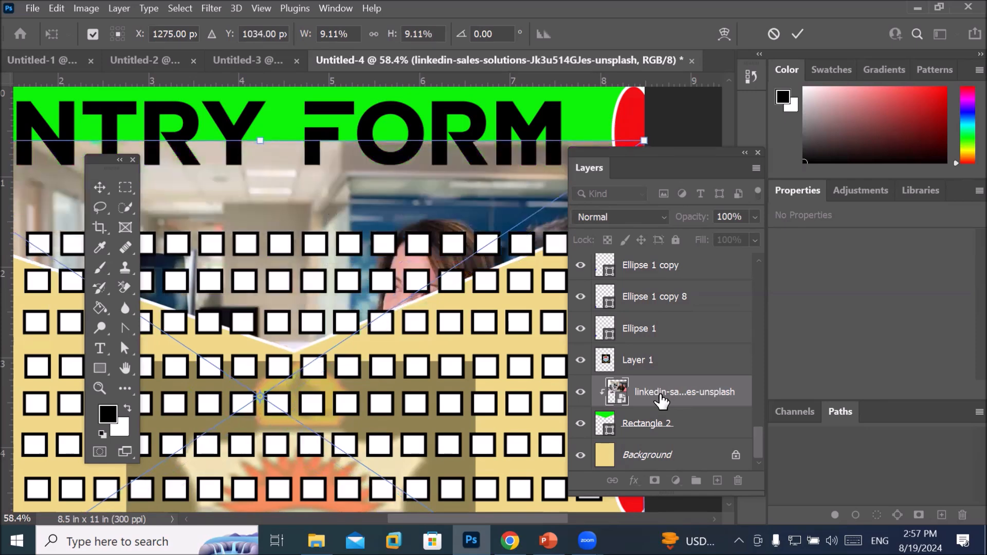
pyautogui.press('Up')
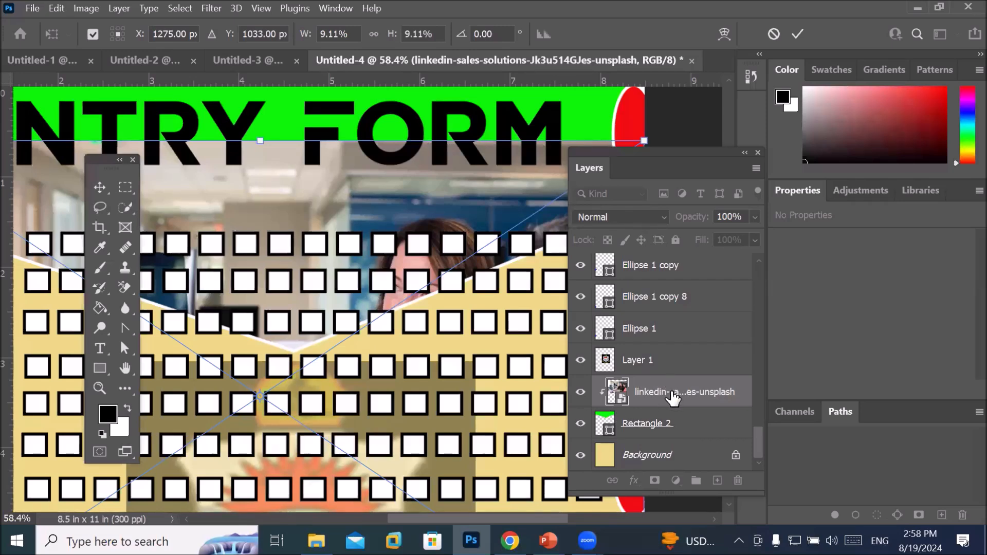
pyautogui.moveTo(317, 195); pyautogui.dragTo(332, 134)
pyautogui.scroll(-4, 389, 314)
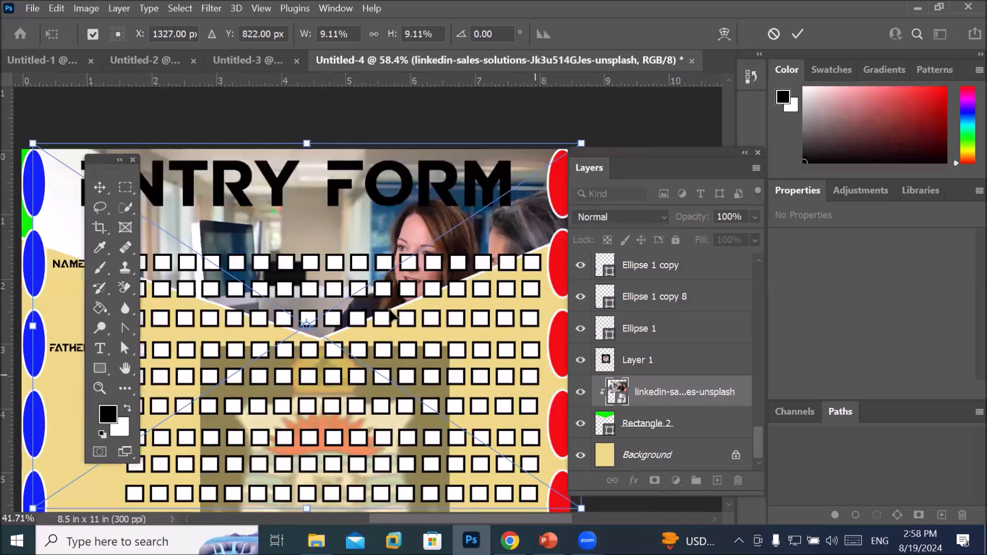
pyautogui.scroll(-1, 389, 314)
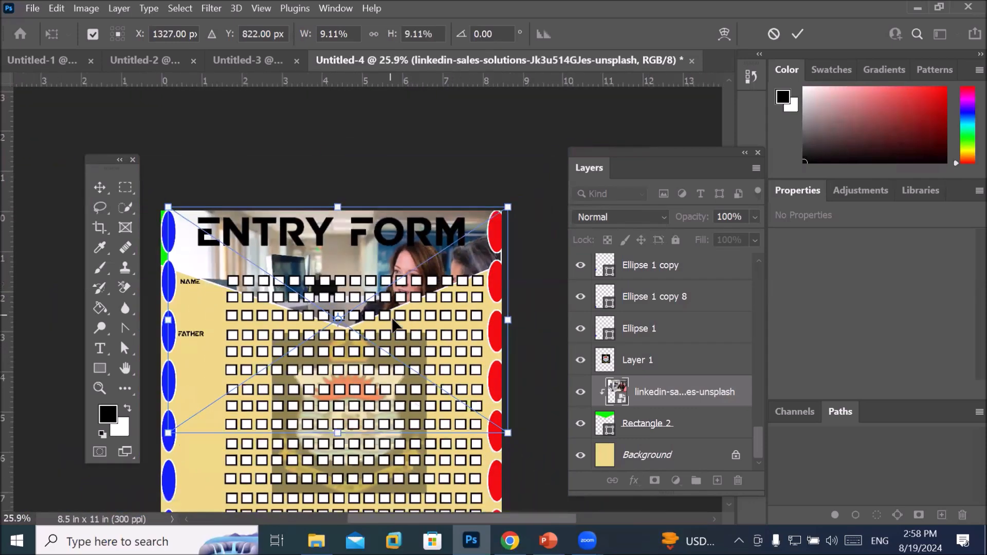
pyautogui.scroll(-2, 411, 350)
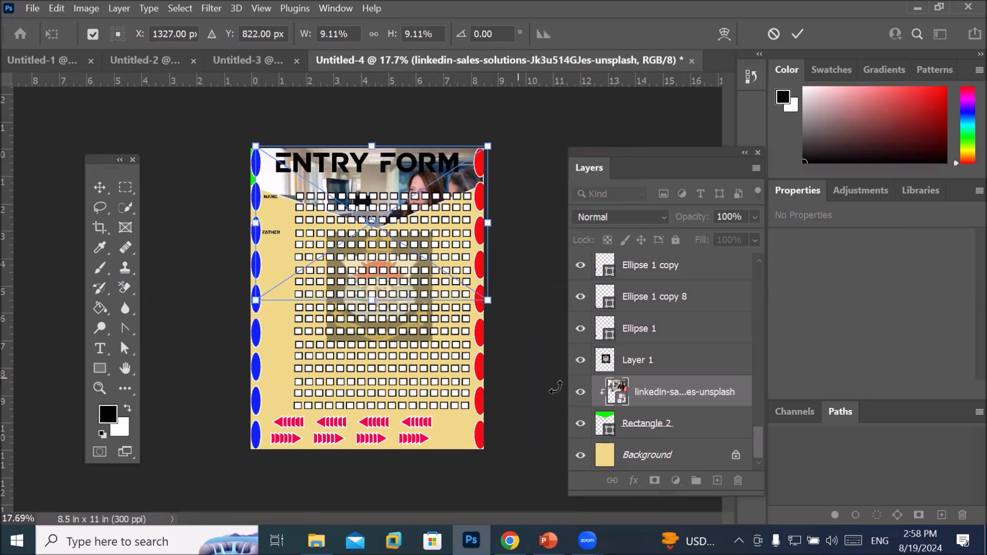
# Step: Draw a rectangle about 2554 by 467 px across the page's lower end, behind the arrow rows, with the Rectangle tool
pyautogui.click(99, 368)
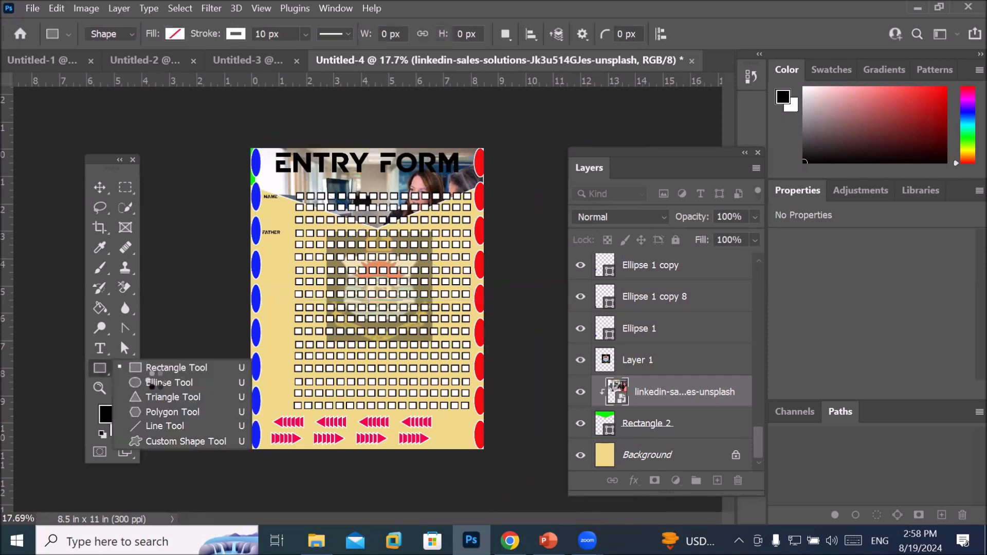
pyautogui.click(154, 382)
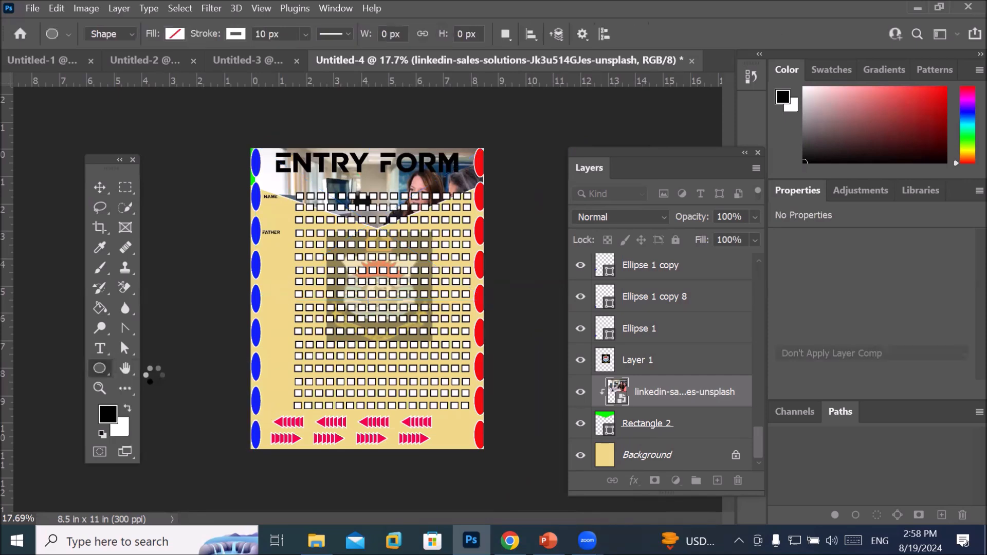
pyautogui.rightClick(93, 367)
pyautogui.click(148, 368)
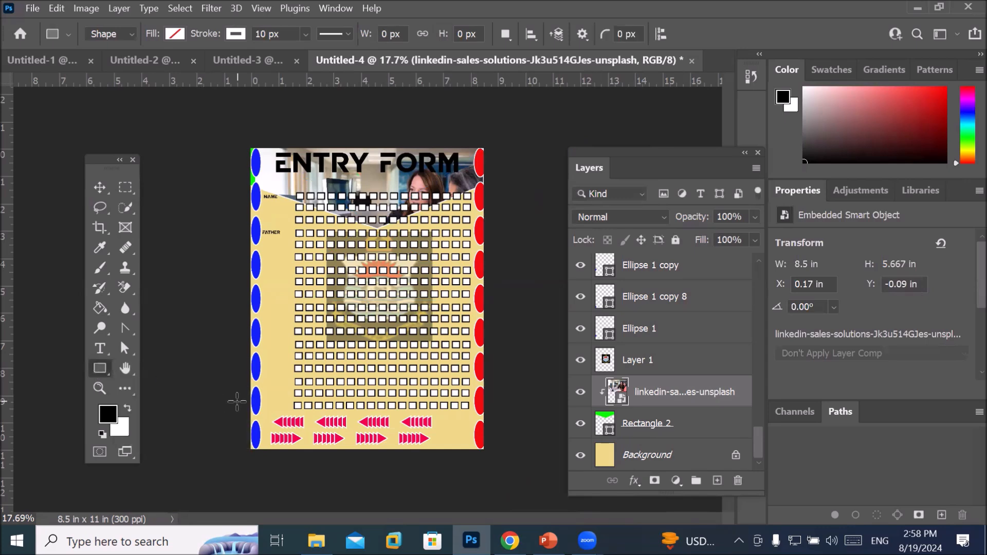
pyautogui.moveTo(247, 407); pyautogui.dragTo(483, 448)
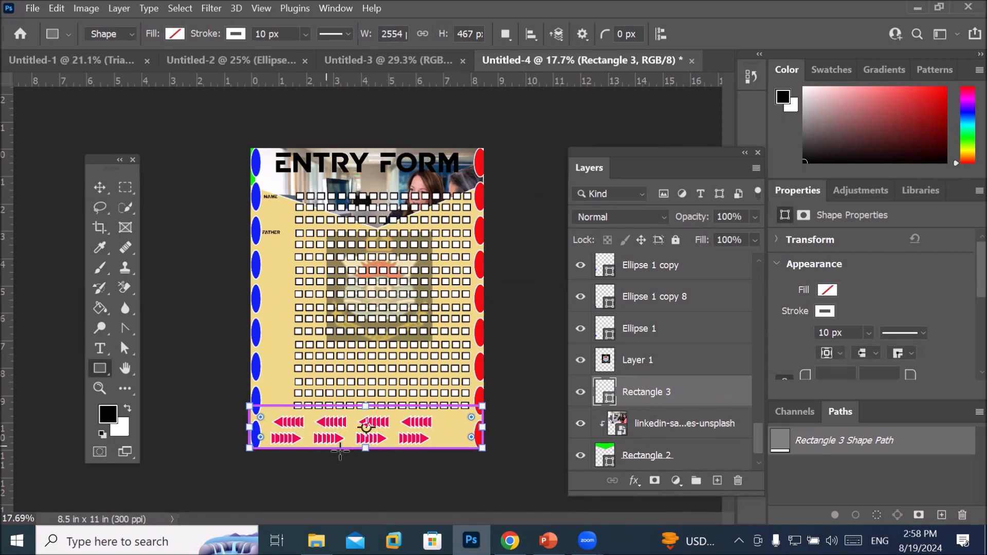
# Step: Fill the footer rectangle with light blue from the recently used colours
pyautogui.click(174, 33)
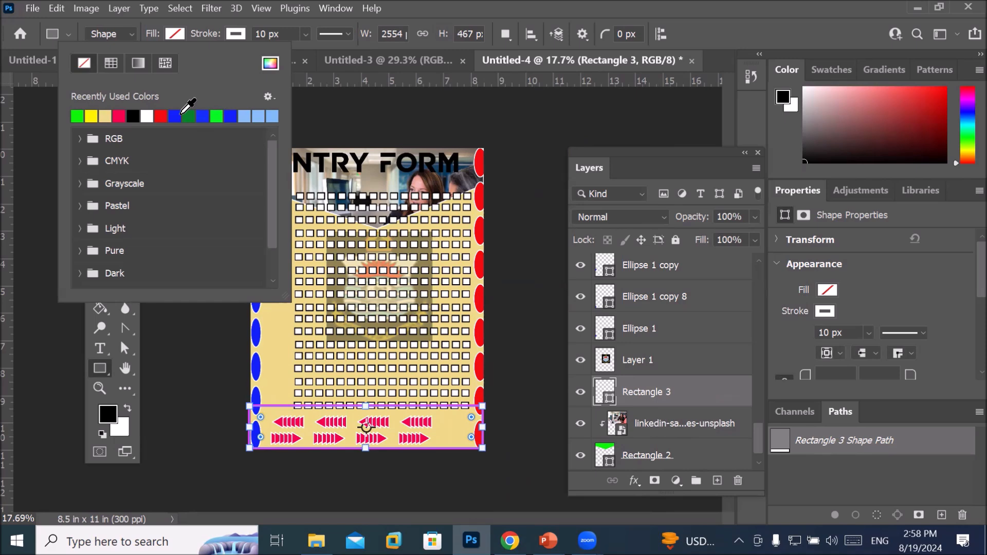
pyautogui.click(248, 116)
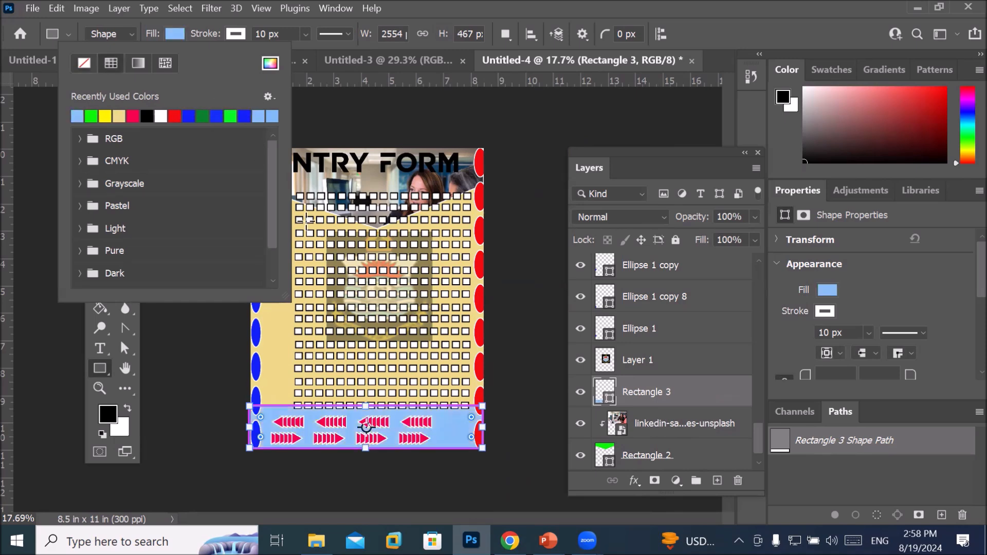
pyautogui.scroll(2, 506, 475)
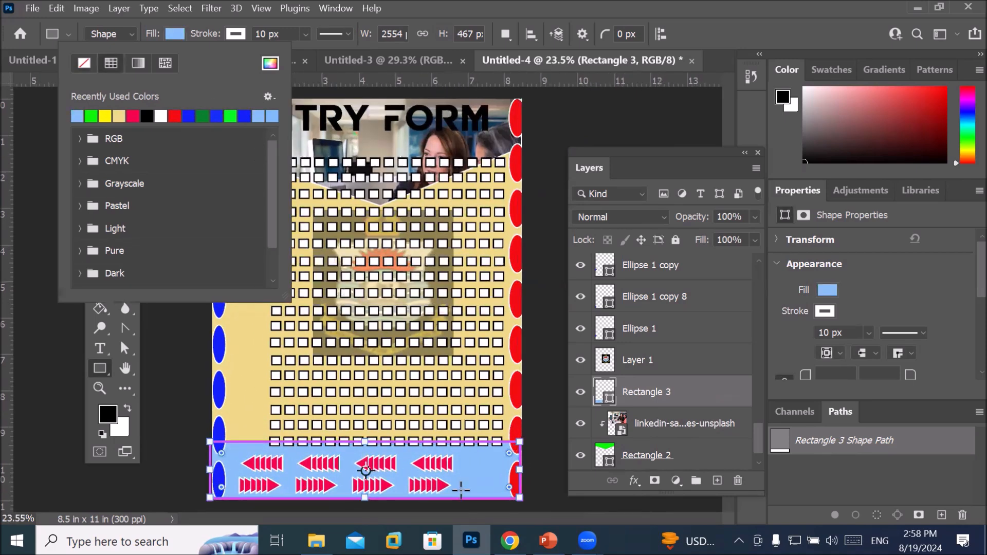
pyautogui.scroll(-2, 460, 490)
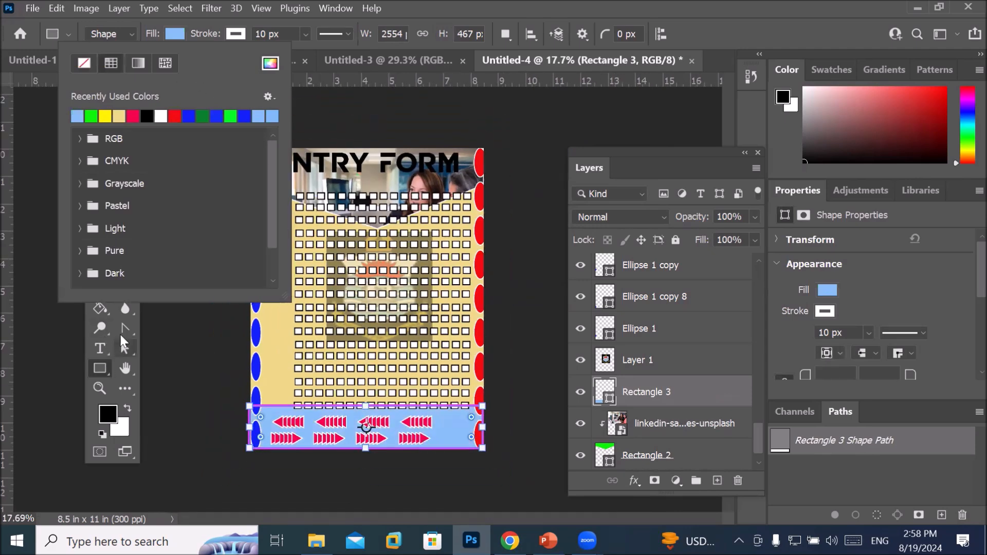
# Step: Raise the footer rectangle's upper-left corner with the Direct Selection tool to give a 1635 px height, converting it to a regular path
pyautogui.click(125, 350)
pyautogui.rightClick(125, 351)
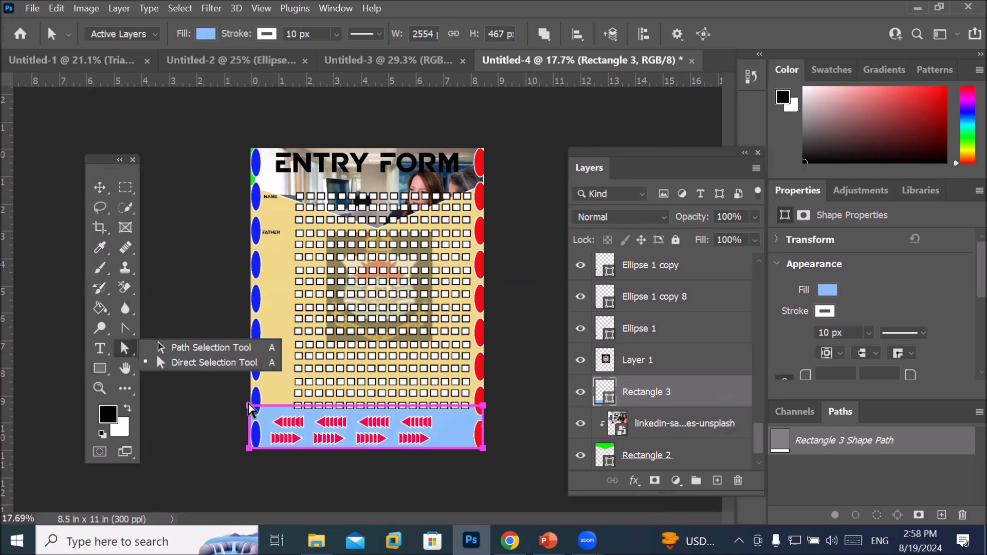
pyautogui.click(247, 410)
pyautogui.moveTo(247, 409); pyautogui.dragTo(254, 302)
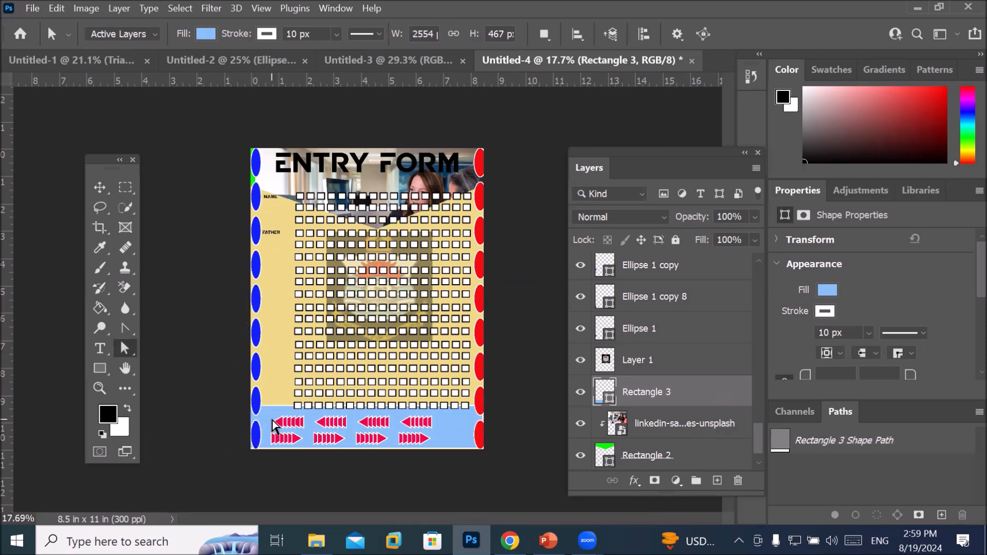
pyautogui.scroll(-2, 290, 433)
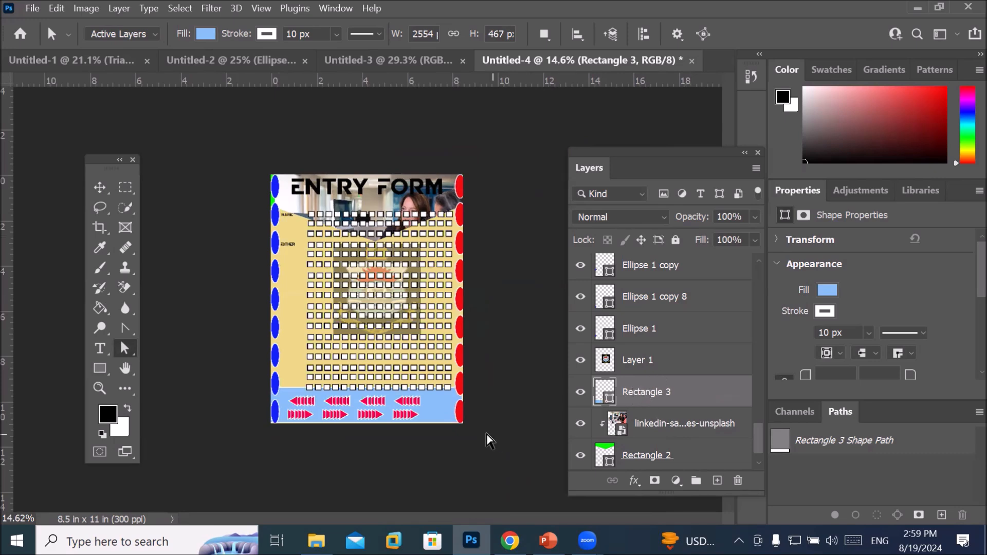
pyautogui.click(440, 406)
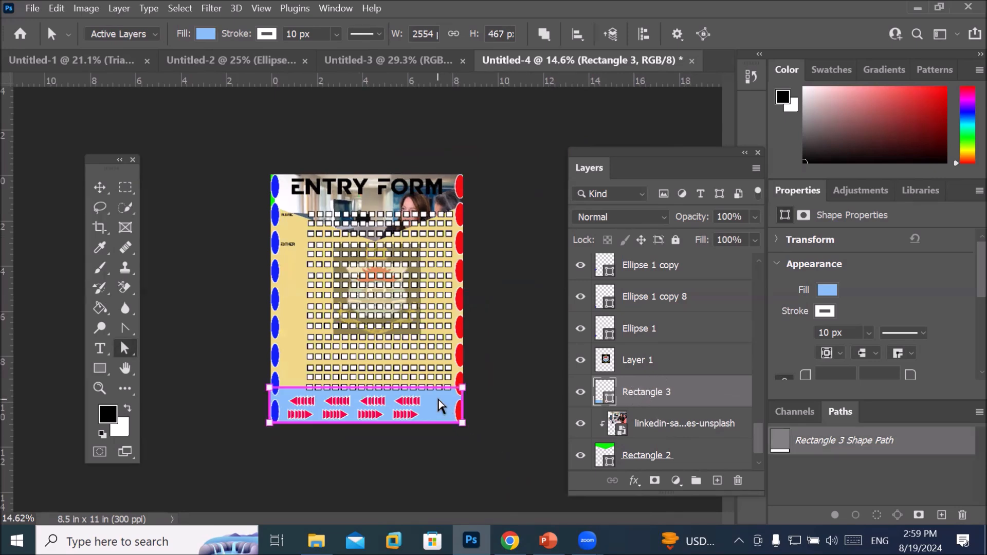
pyautogui.moveTo(269, 387); pyautogui.dragTo(273, 301)
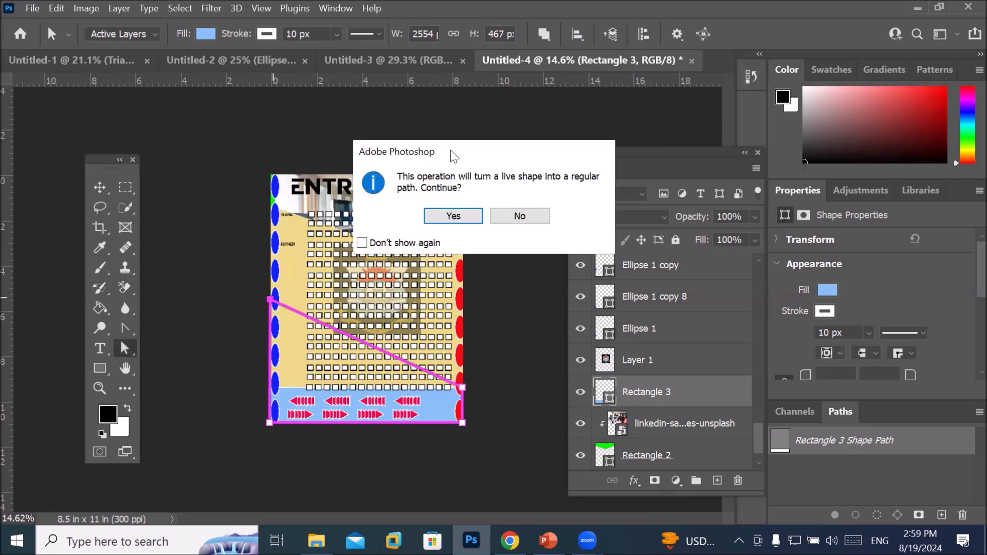
pyautogui.click(452, 216)
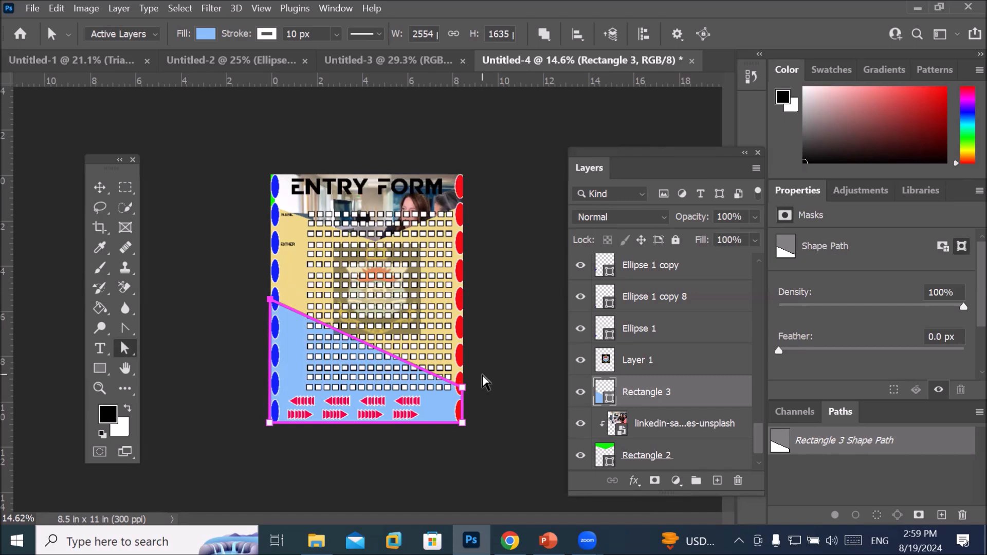
# Step: Try raising the footer shape's upper-right corner to a 2424 px shape height, and return the corner to just above the arrow rows
pyautogui.scroll(2, 375, 404)
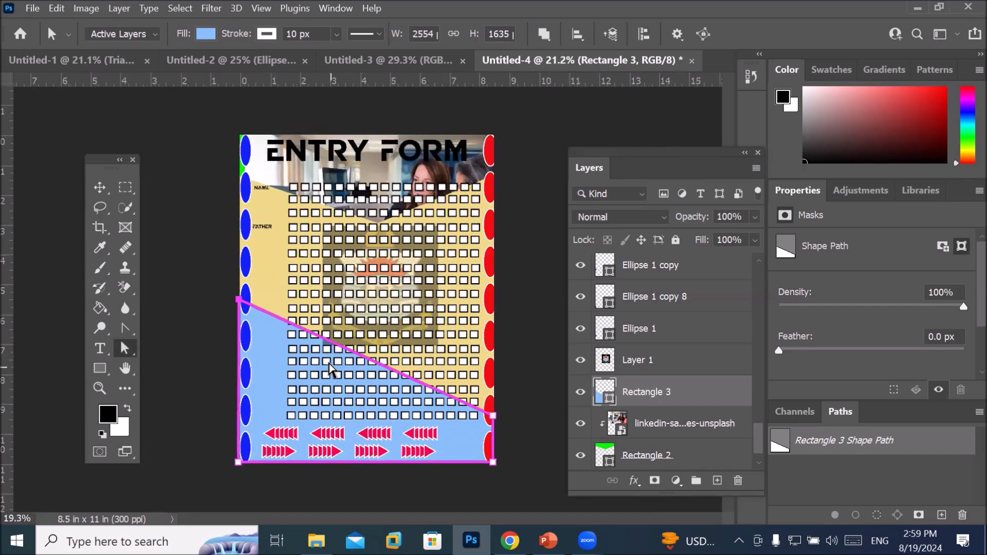
pyautogui.scroll(-2, 328, 373)
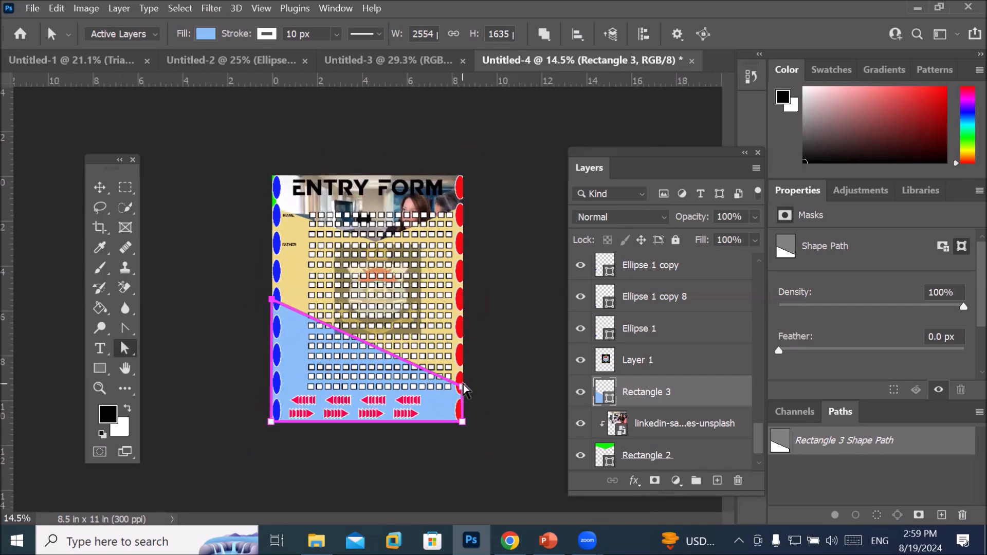
pyautogui.moveTo(462, 392); pyautogui.dragTo(464, 240)
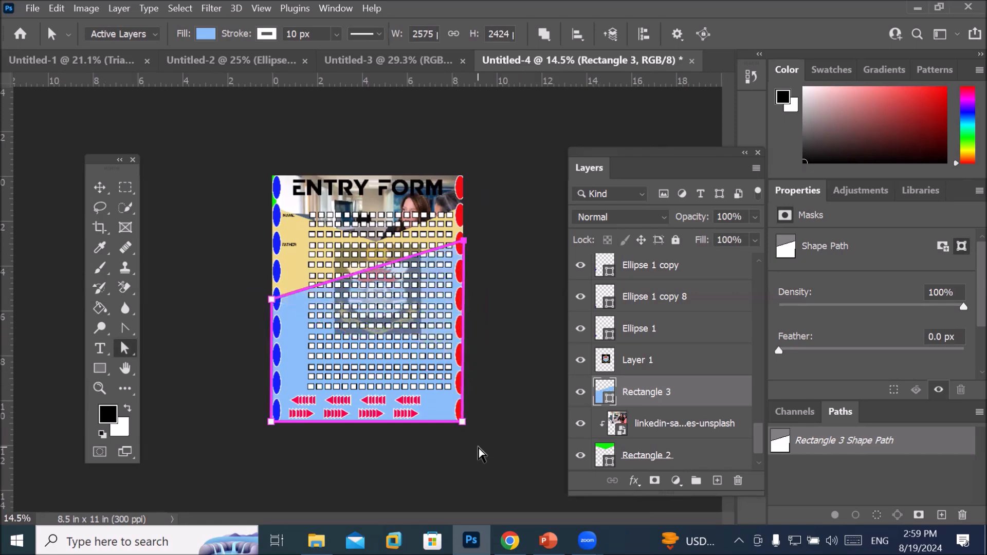
pyautogui.scroll(4, 452, 282)
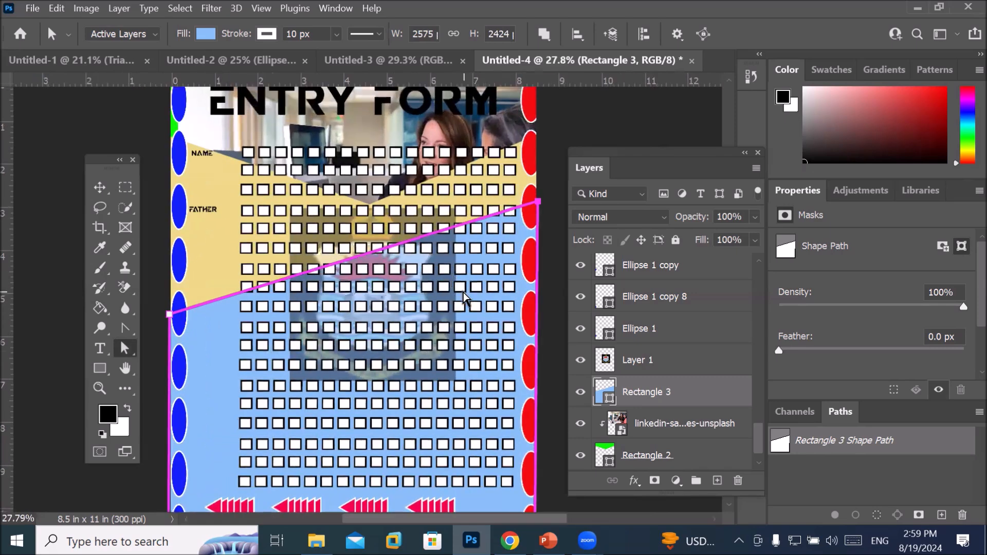
pyautogui.scroll(-3, 452, 282)
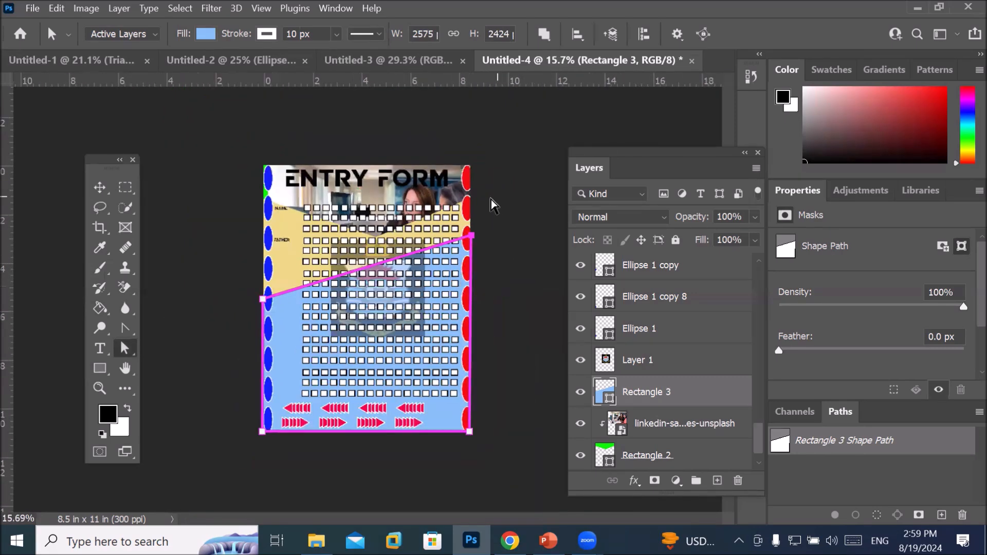
pyautogui.moveTo(472, 238); pyautogui.dragTo(472, 406)
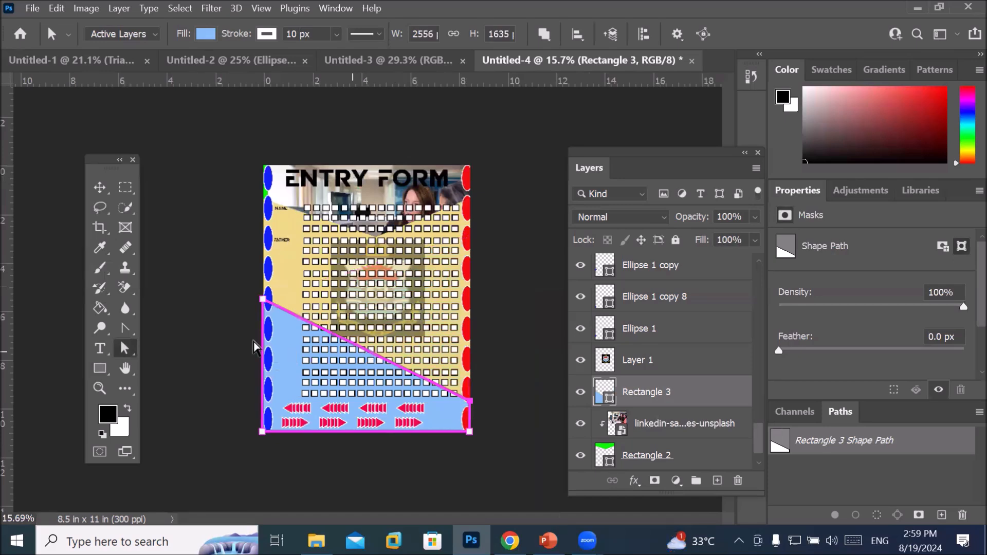
# Step: Bend the footer shape's slanted upper edge into an inward curve dipping toward the arrow rows with the Curvature Pen tool
pyautogui.click(126, 330)
pyautogui.rightClick(125, 329)
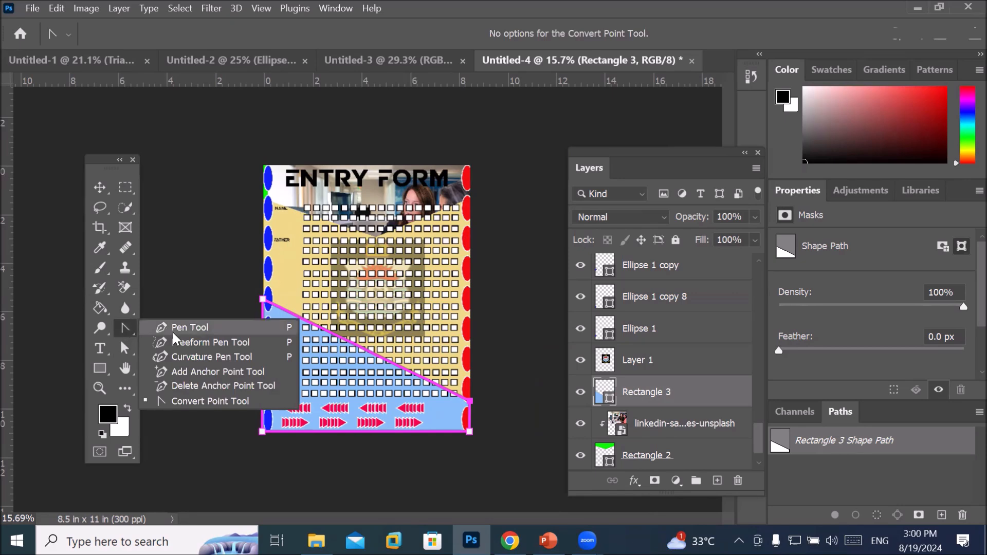
pyautogui.click(198, 356)
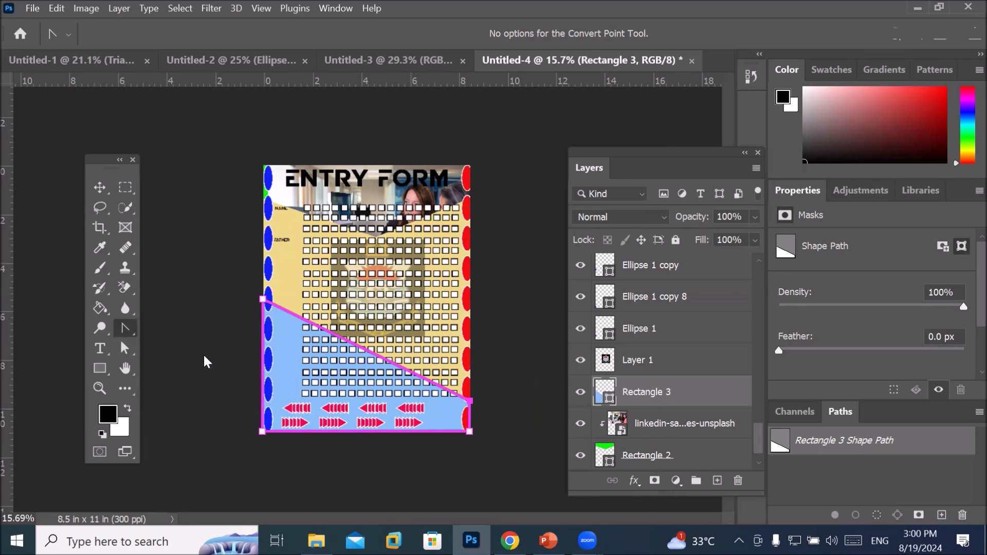
pyautogui.moveTo(369, 352); pyautogui.dragTo(344, 380)
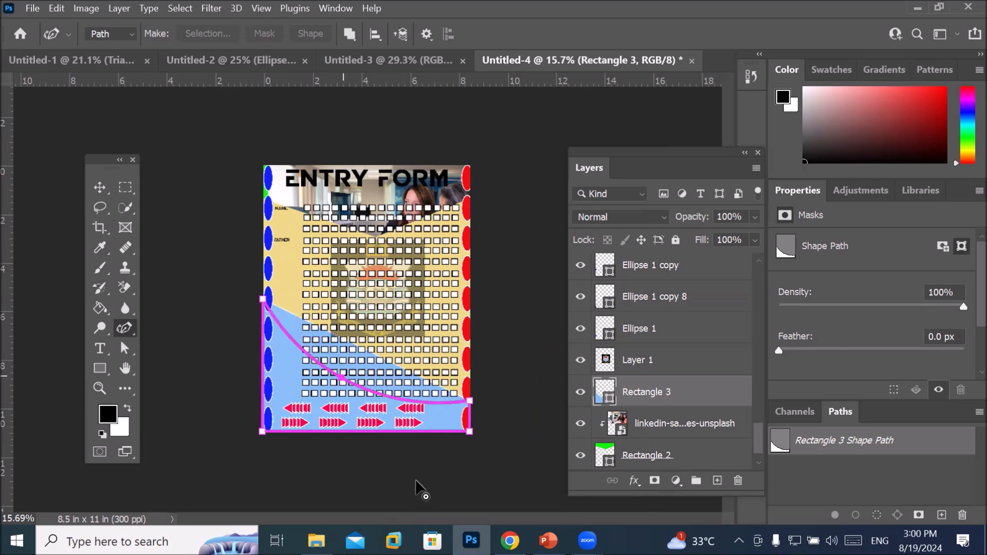
pyautogui.press('Escape')
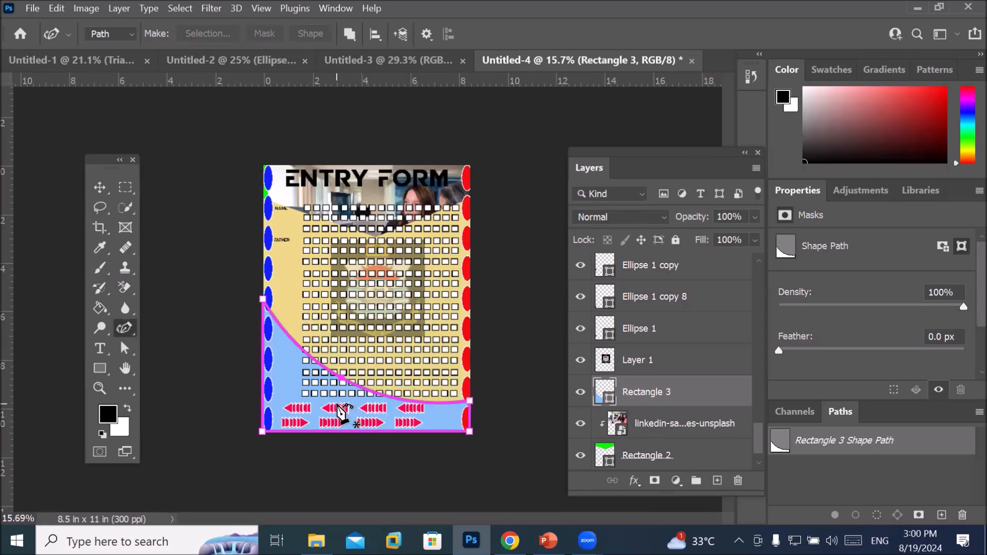
pyautogui.click(624, 437)
pyautogui.click(615, 455)
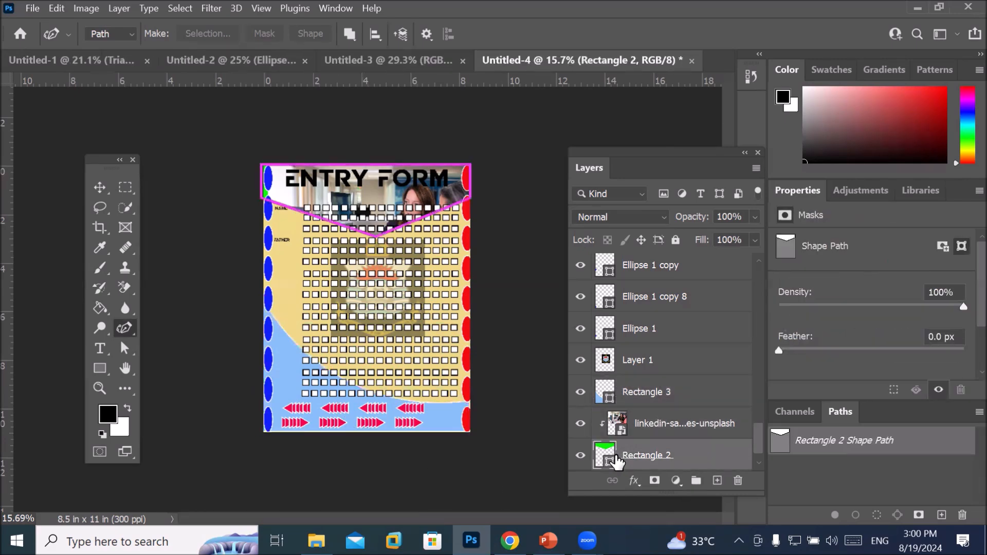
pyautogui.click(99, 188)
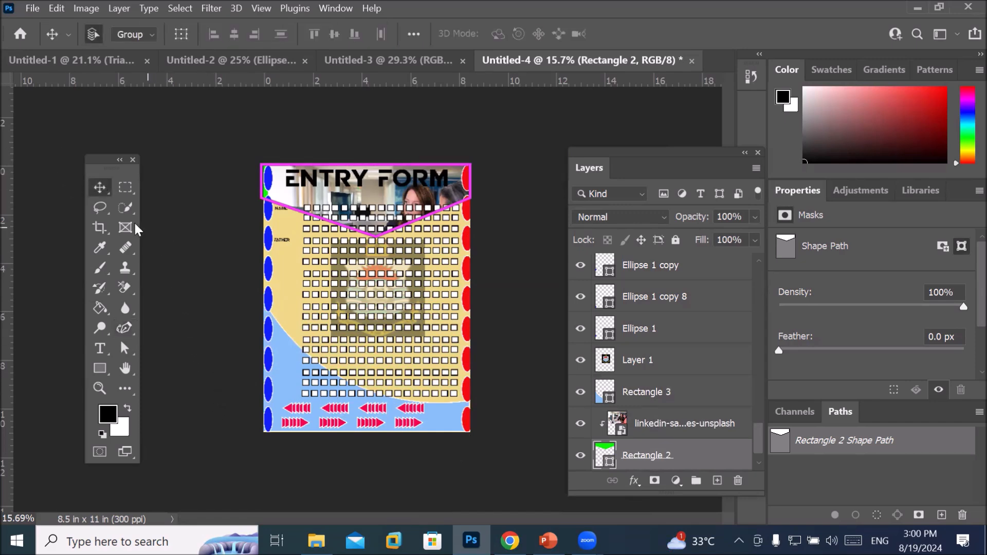
pyautogui.click(131, 328)
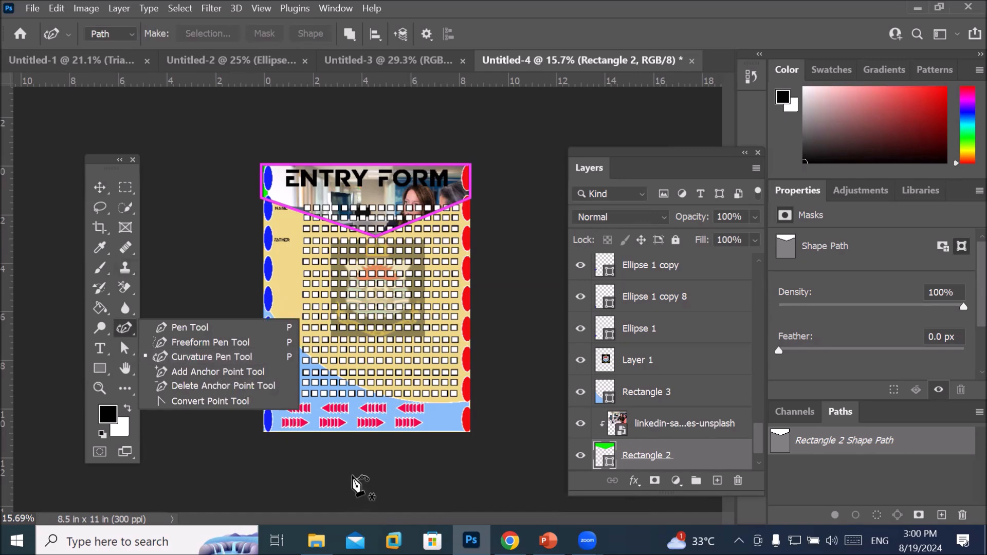
pyautogui.click(436, 493)
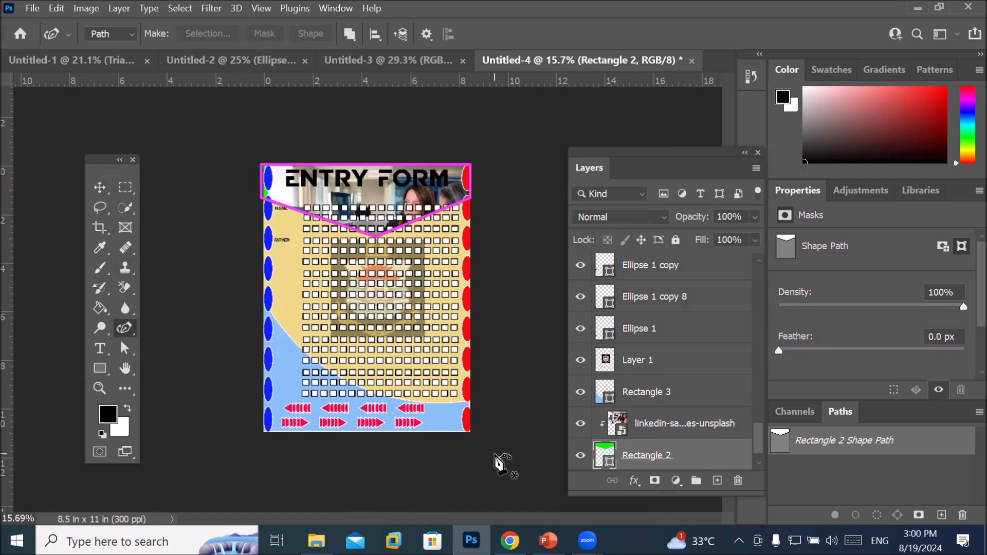
# Step: Place the photo of two men with a laptop from the Computer room Products folder above the footer shape, at about X 1341 px, Y 2857 px
pyautogui.click(637, 394)
pyautogui.scroll(4, 406, 483)
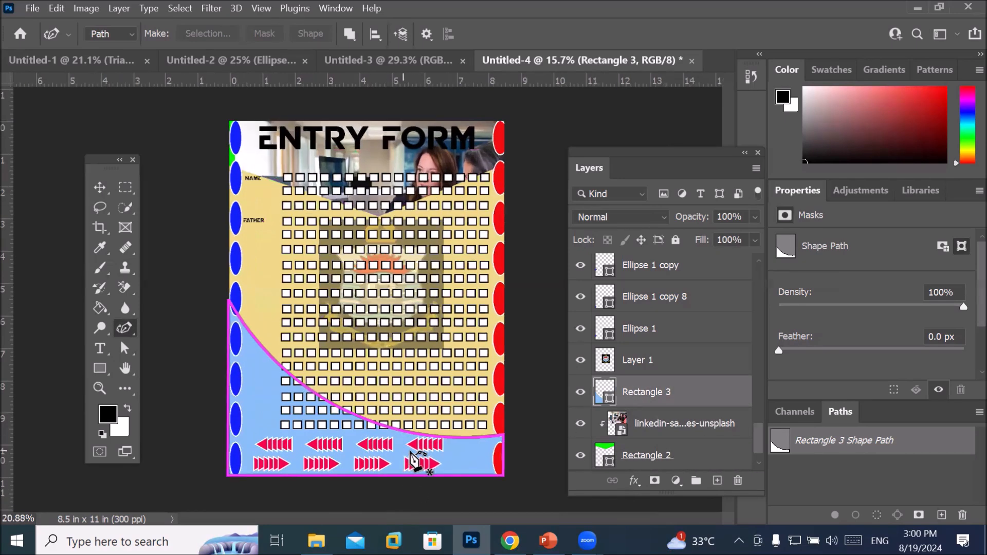
pyautogui.scroll(1, 431, 484)
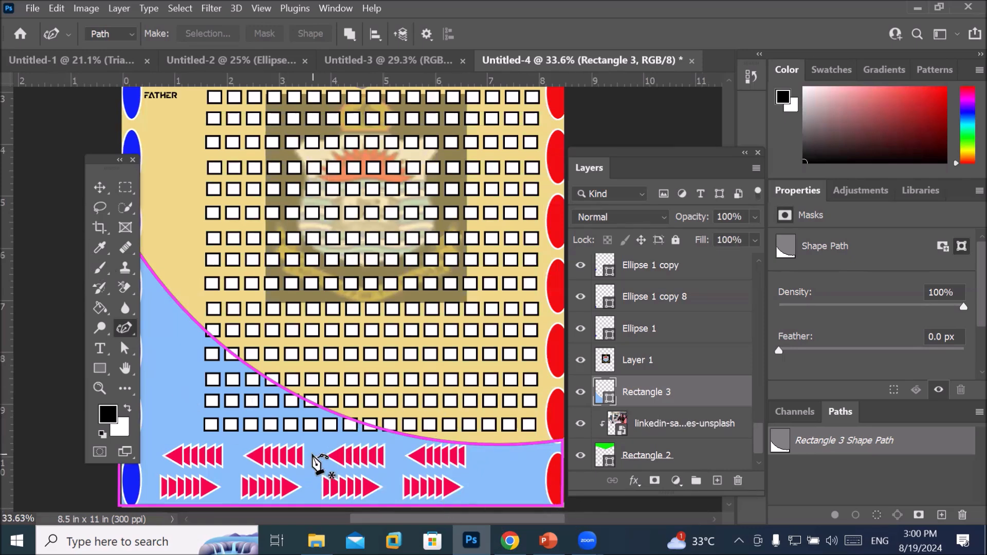
pyautogui.scroll(-2, 314, 450)
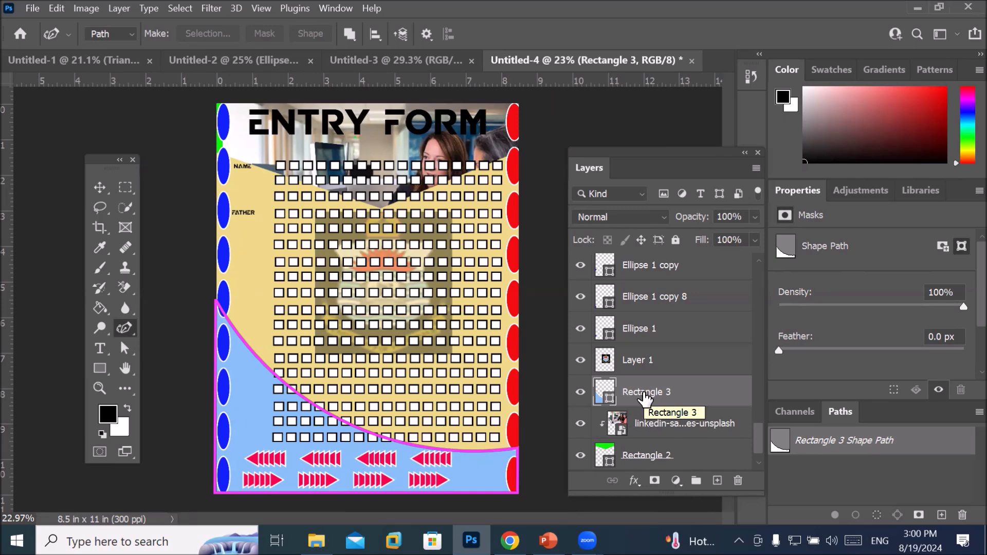
pyautogui.click(316, 540)
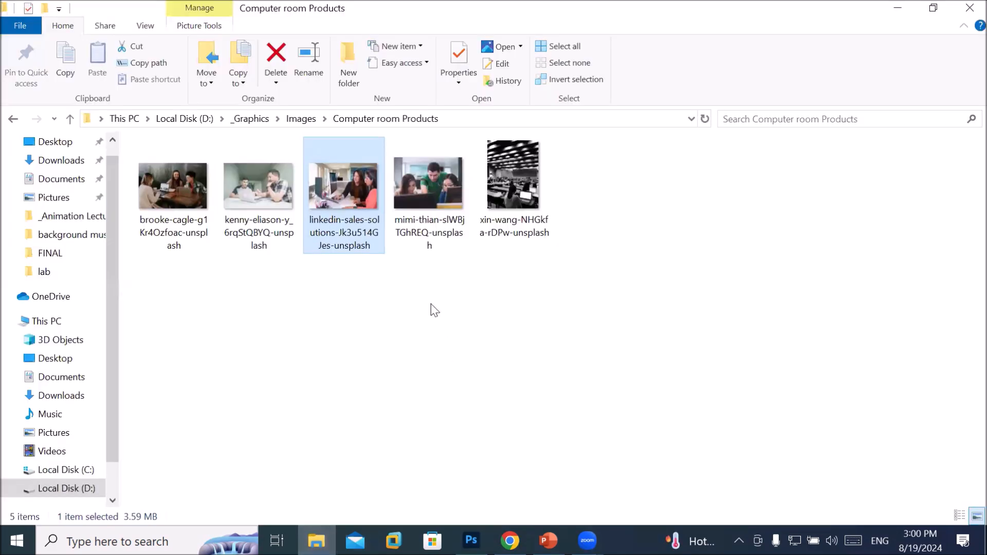
pyautogui.moveTo(257, 186); pyautogui.dragTo(345, 452)
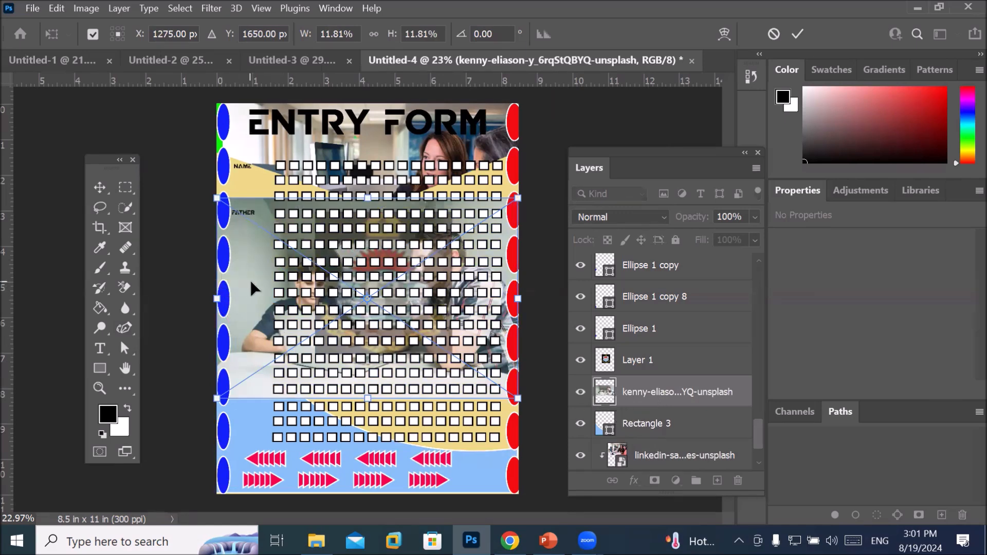
pyautogui.moveTo(251, 283); pyautogui.dragTo(268, 427)
pyautogui.press('Return')
# Step: Clip the newly placed laptop photo to the curved footer shape with a clipping mask
pyautogui.click(645, 427)
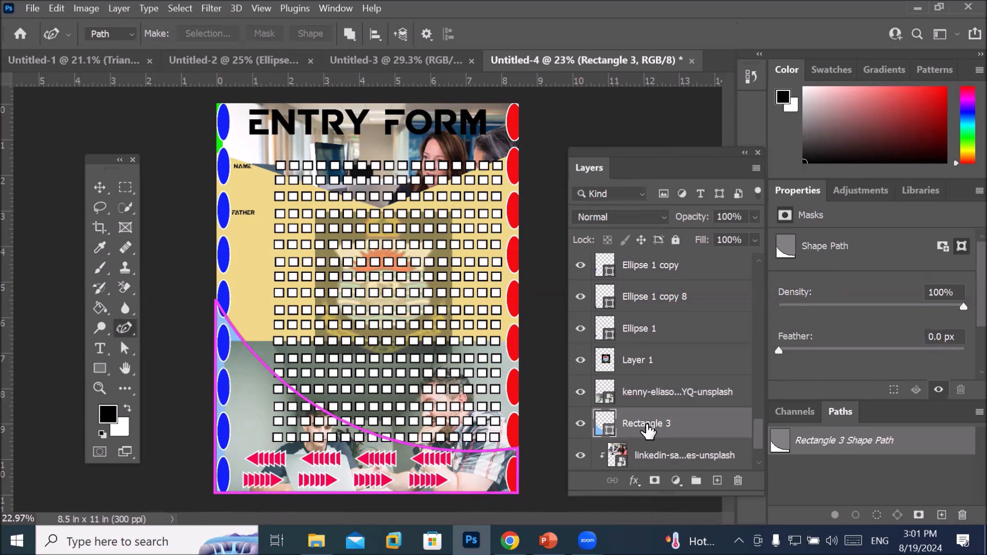
pyautogui.click(659, 397)
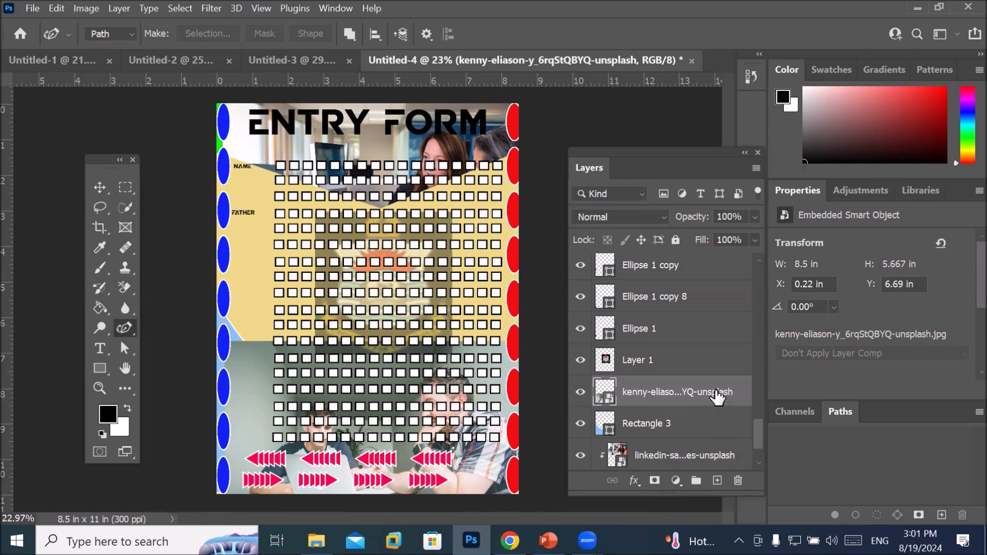
pyautogui.click(111, 9)
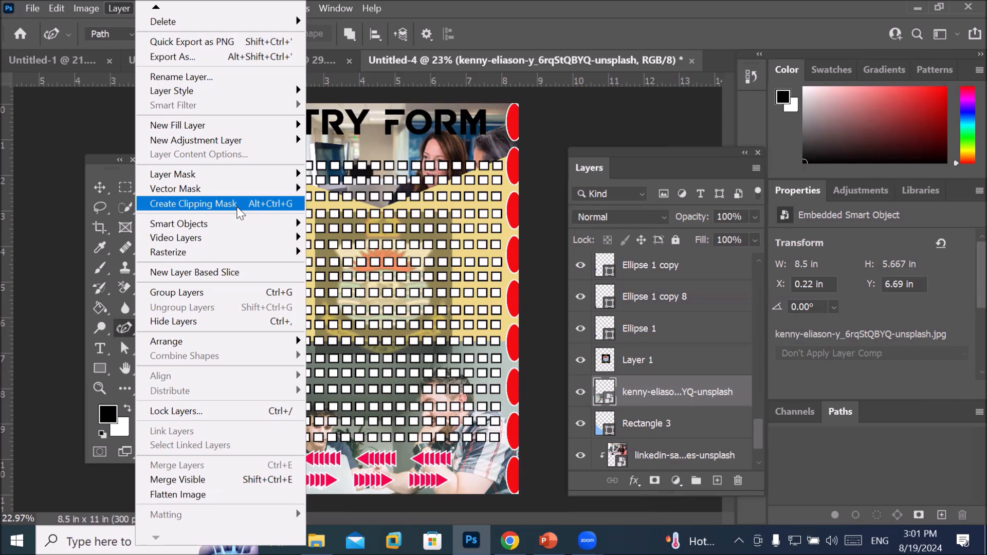
pyautogui.click(239, 208)
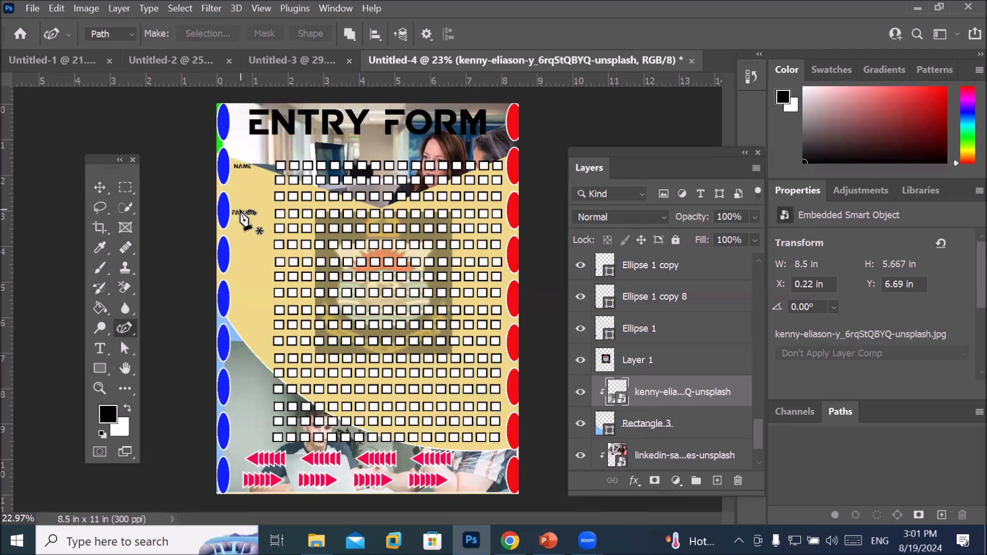
# Step: Squash the clipped laptop photo in the footer downward from its upper edge to 7.71% height with Free Transform
pyautogui.scroll(3, 475, 498)
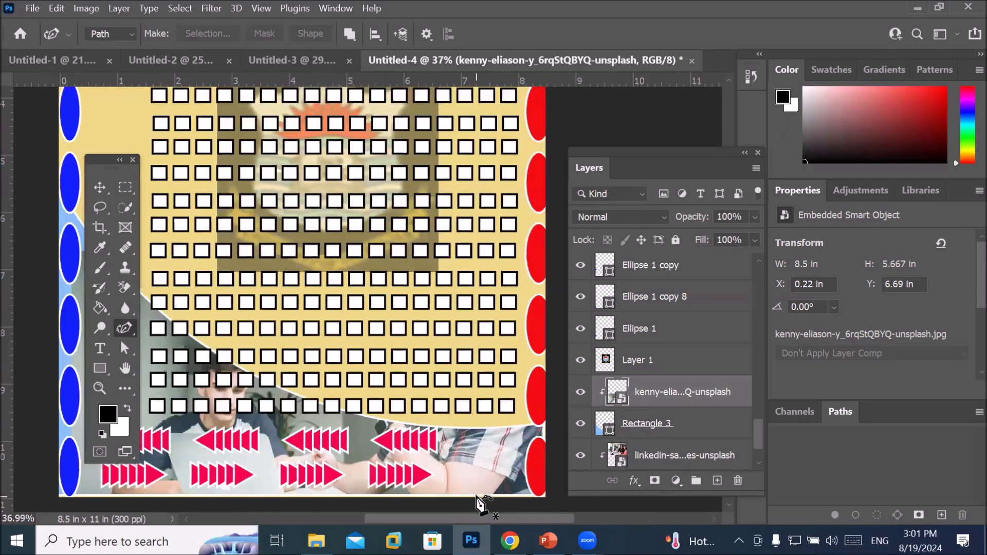
pyautogui.scroll(2, 481, 504)
pyautogui.scroll(1, 481, 503)
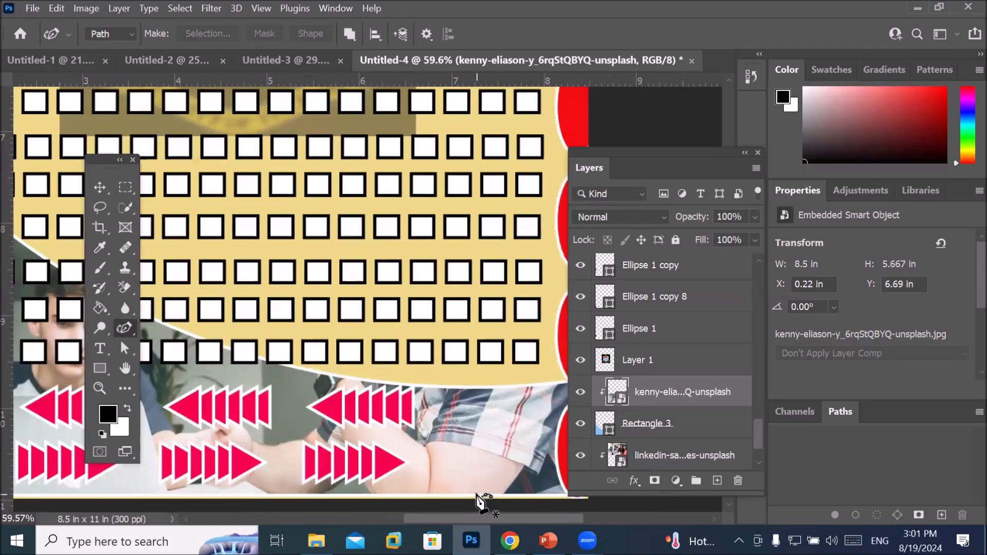
pyautogui.scroll(-2, 481, 502)
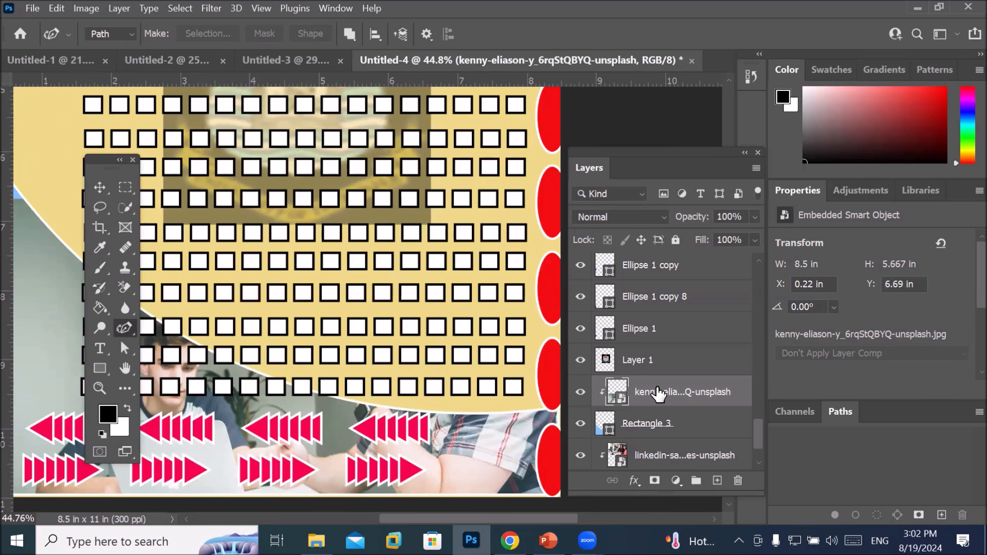
pyautogui.hotkey('ctrl', 't')
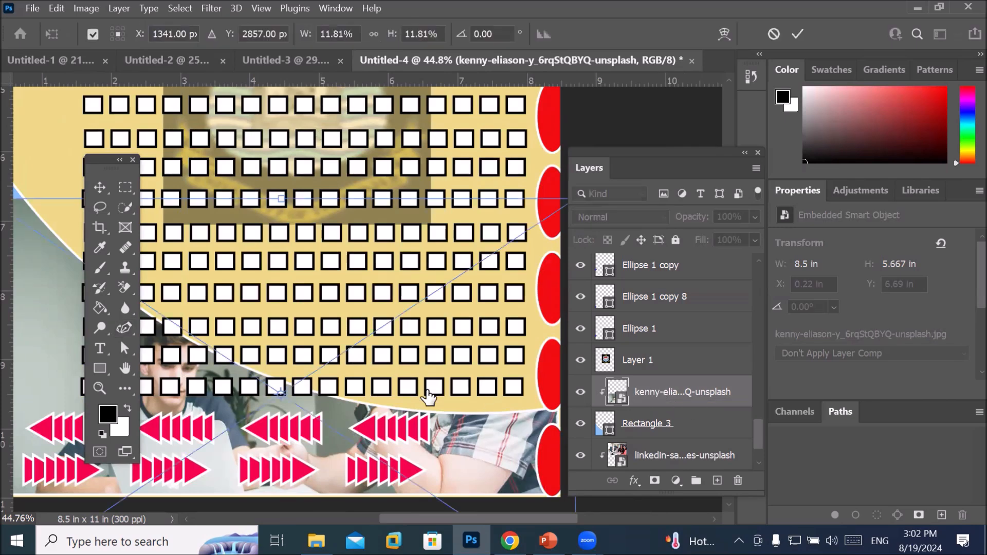
pyautogui.scroll(-2, 443, 395)
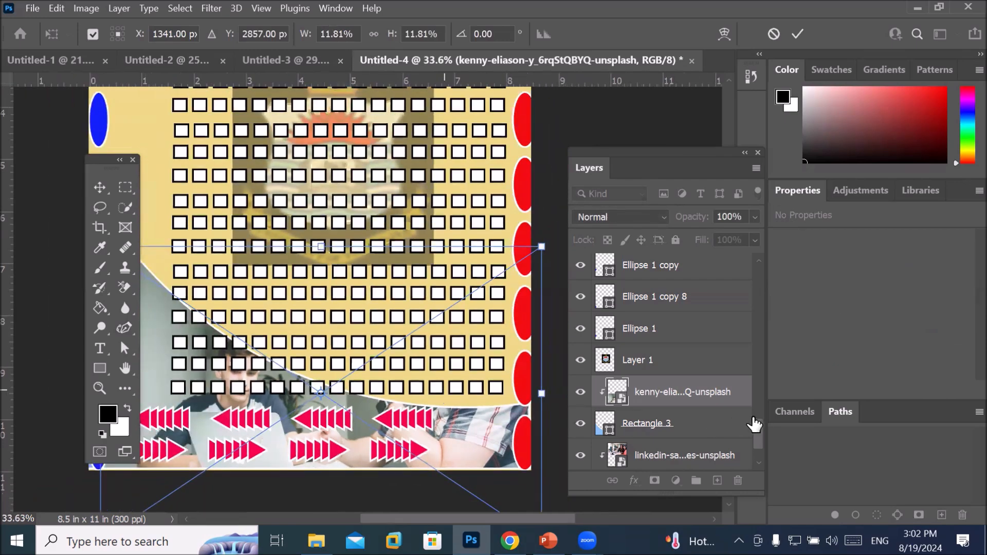
pyautogui.scroll(-2, 643, 431)
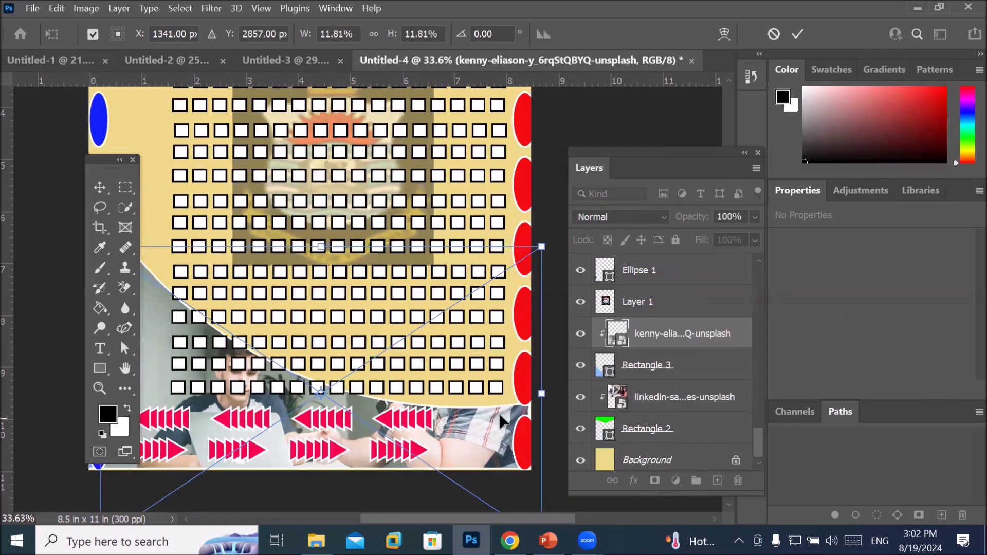
pyautogui.scroll(-2, 483, 420)
pyautogui.scroll(-3, 479, 440)
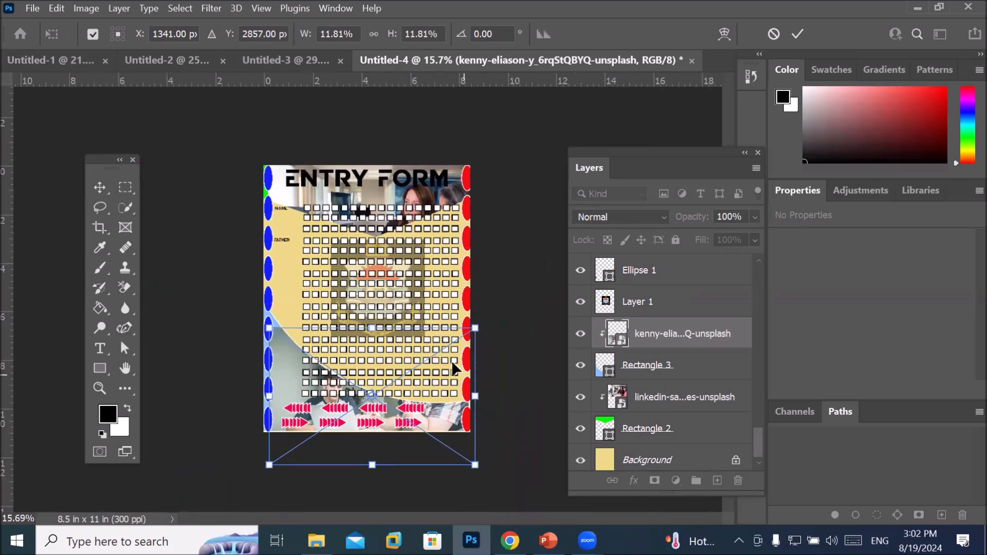
pyautogui.moveTo(372, 330); pyautogui.dragTo(370, 374)
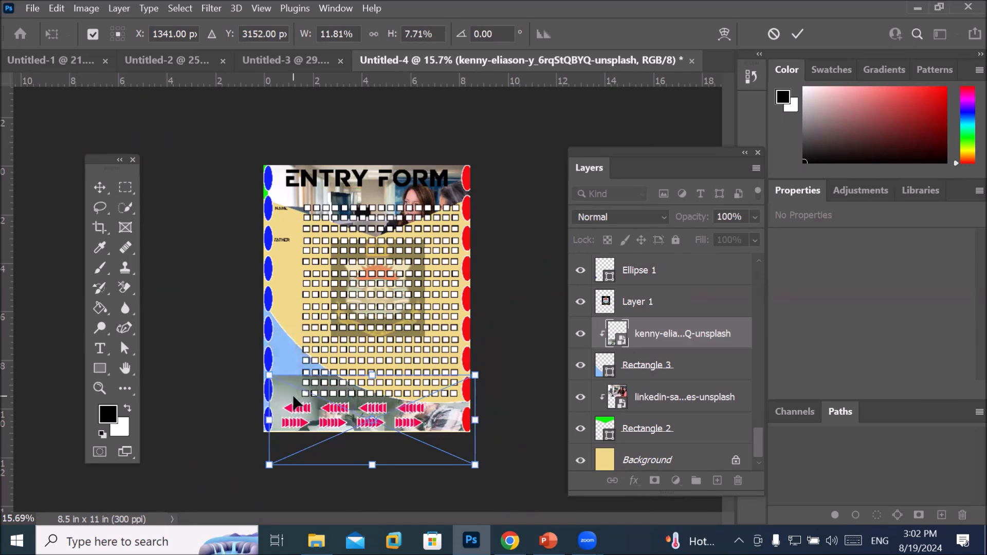
# Step: Move the squashed photo up and left to about X 1252 px, and stretch its lower edge to the page bottom at 8.81% height
pyautogui.moveTo(291, 390); pyautogui.dragTo(289, 343)
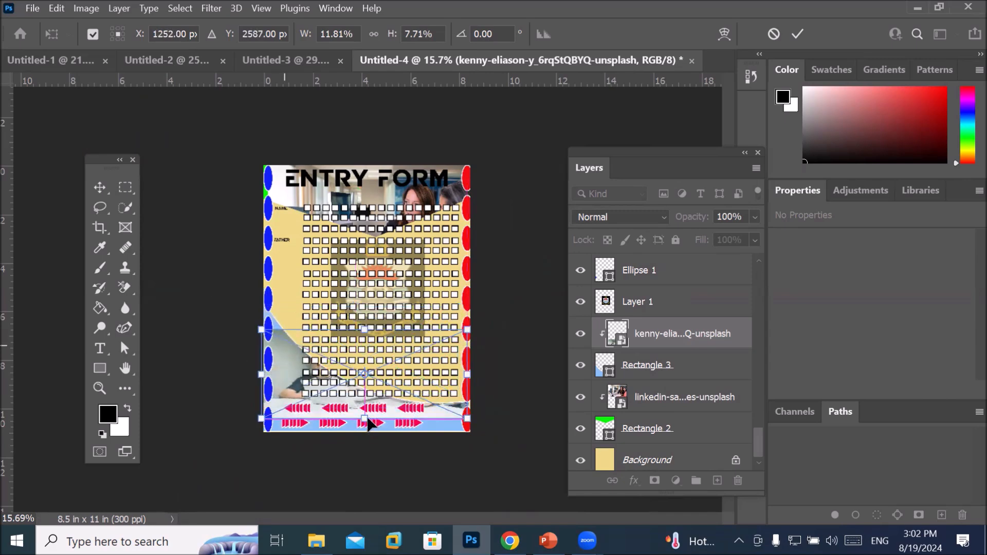
pyautogui.moveTo(364, 418); pyautogui.dragTo(368, 435)
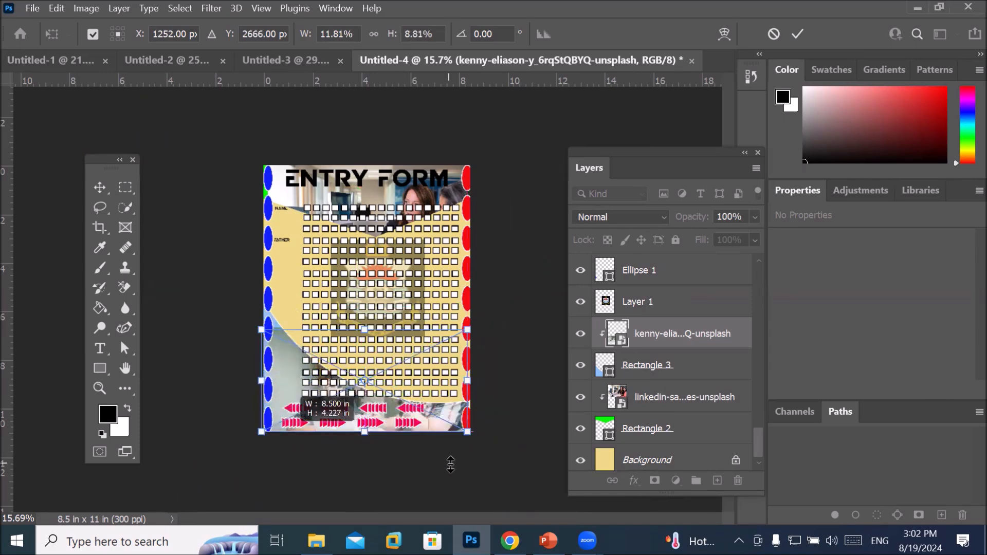
pyautogui.scroll(3, 441, 413)
pyautogui.scroll(-1, 448, 414)
pyautogui.scroll(-1, 445, 409)
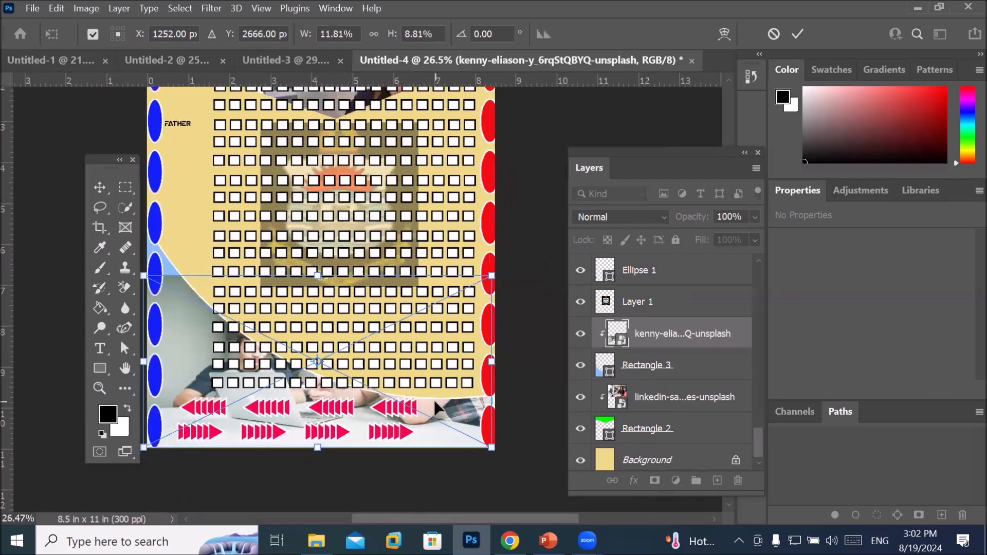
pyautogui.press('p')
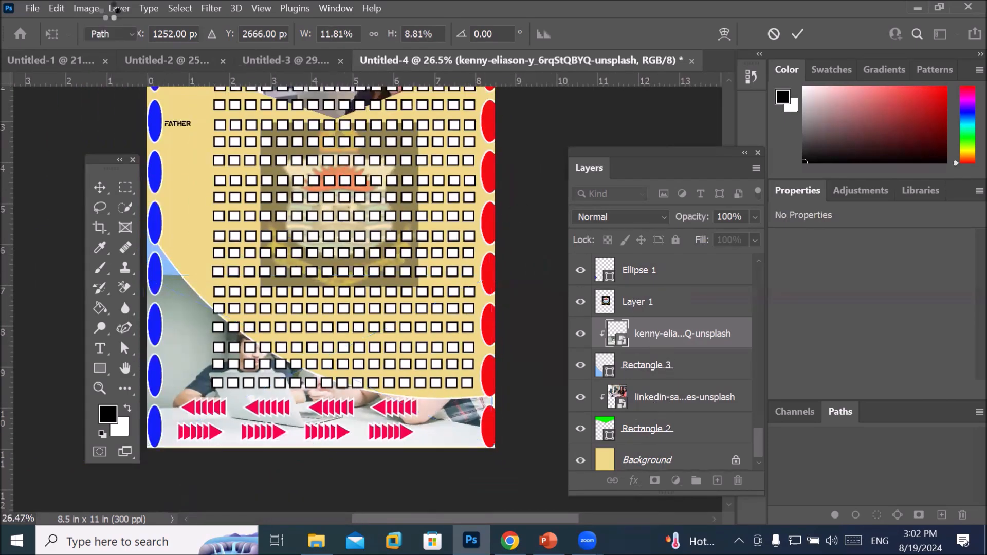
# Step: Flip the clipped laptop photo in the footer horizontally
pyautogui.click(57, 10)
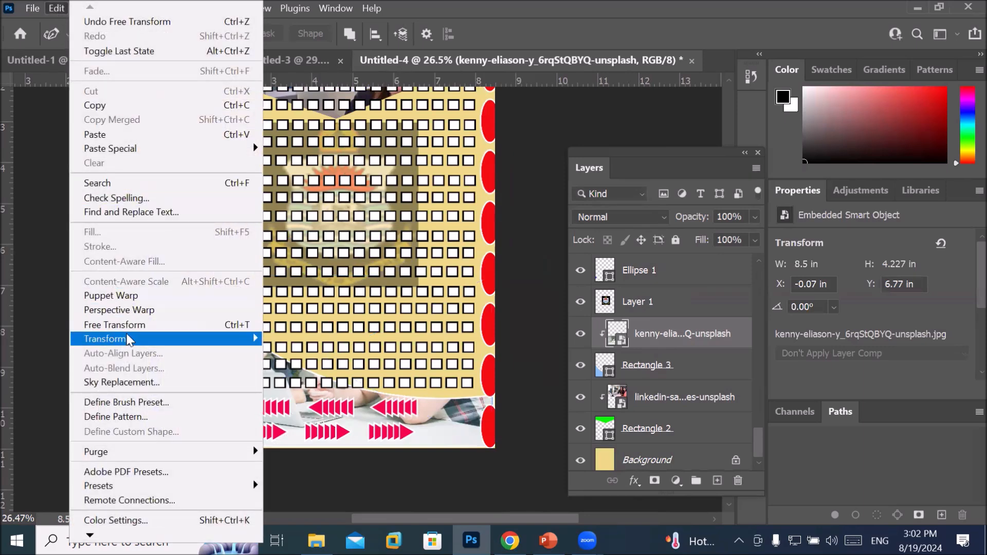
pyautogui.moveTo(130, 341)
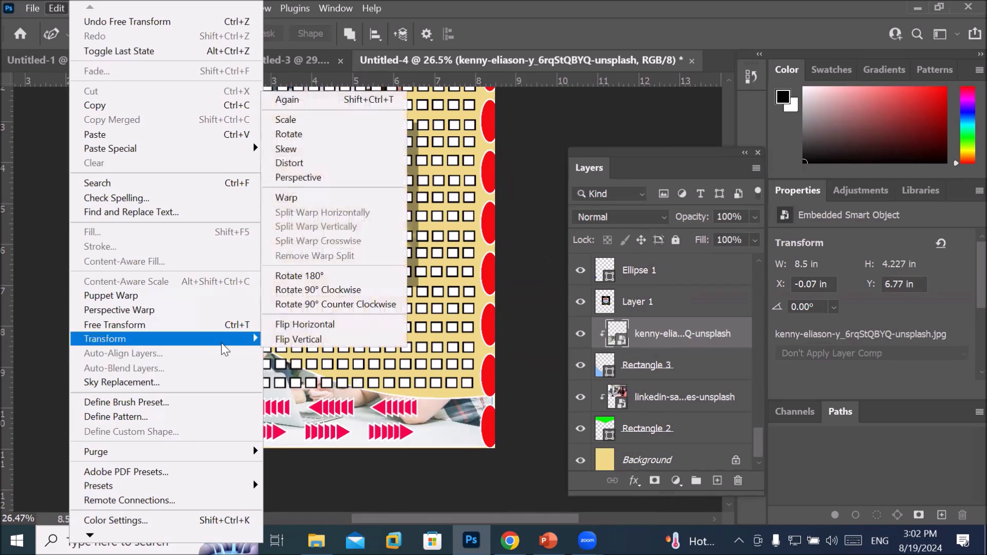
pyautogui.click(328, 325)
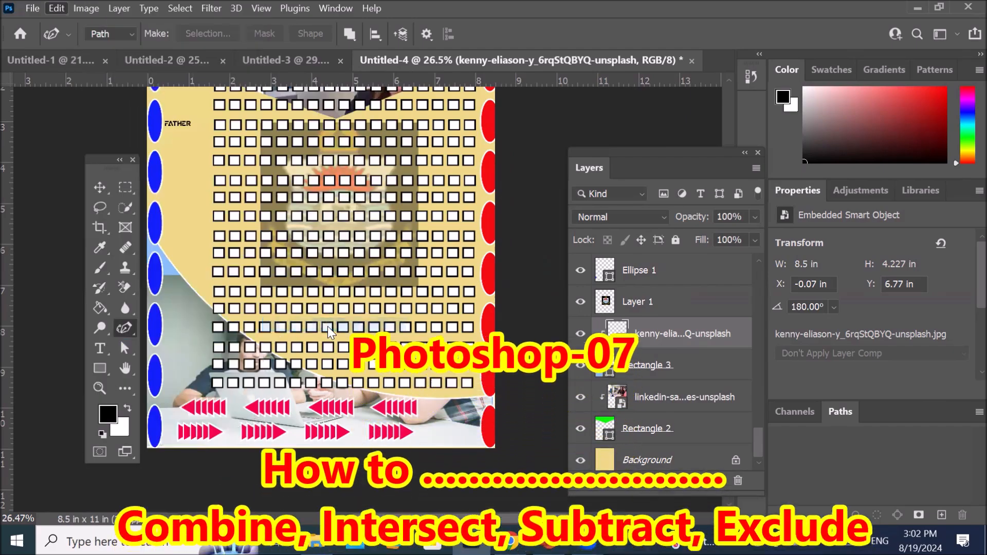